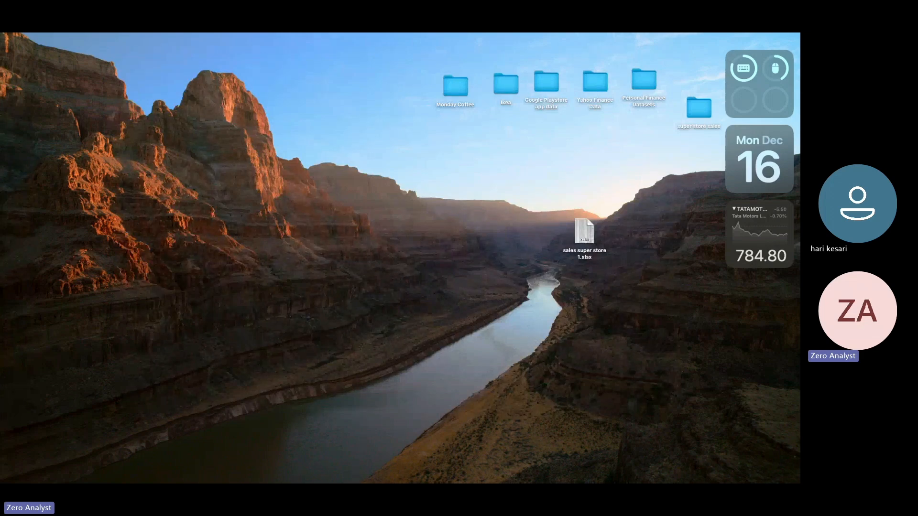
Step: Bring up the Windows 10 virtual machine, enlarge its window to fill the screen, and open the Edge browser
click(12, 172)
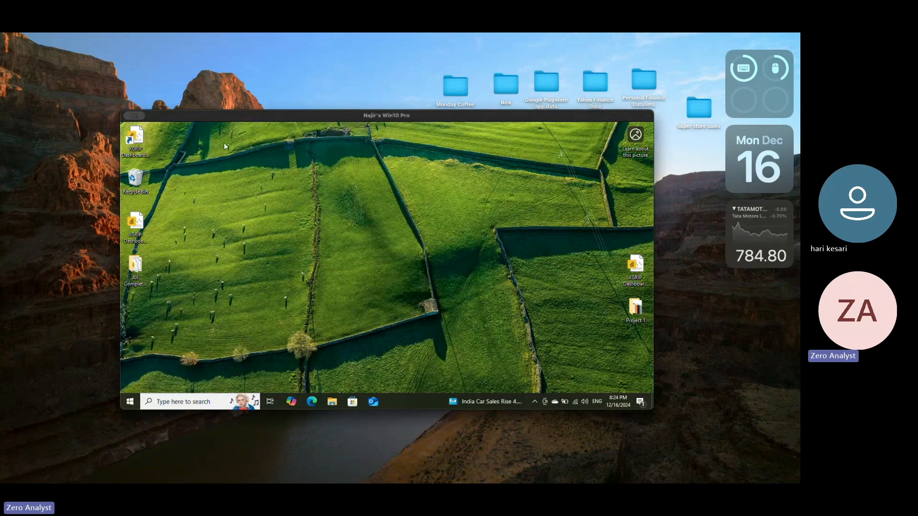
double_click(218, 116)
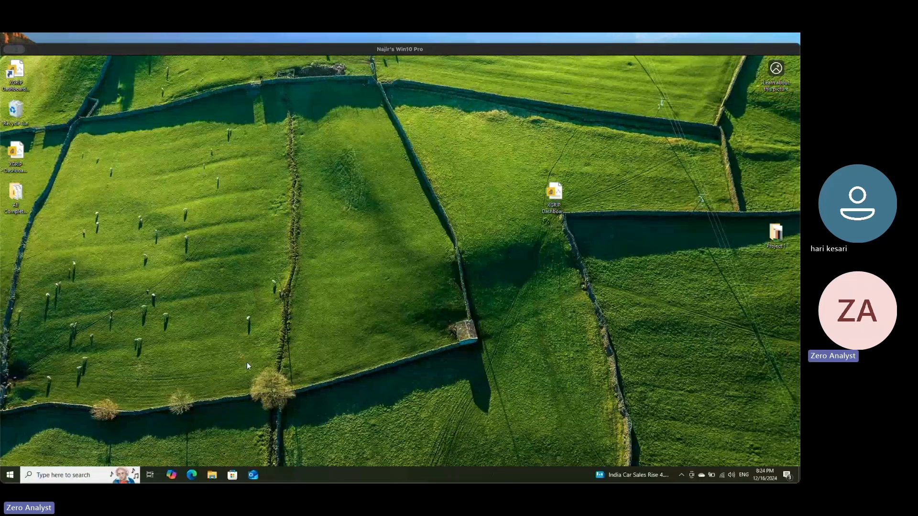
click(191, 473)
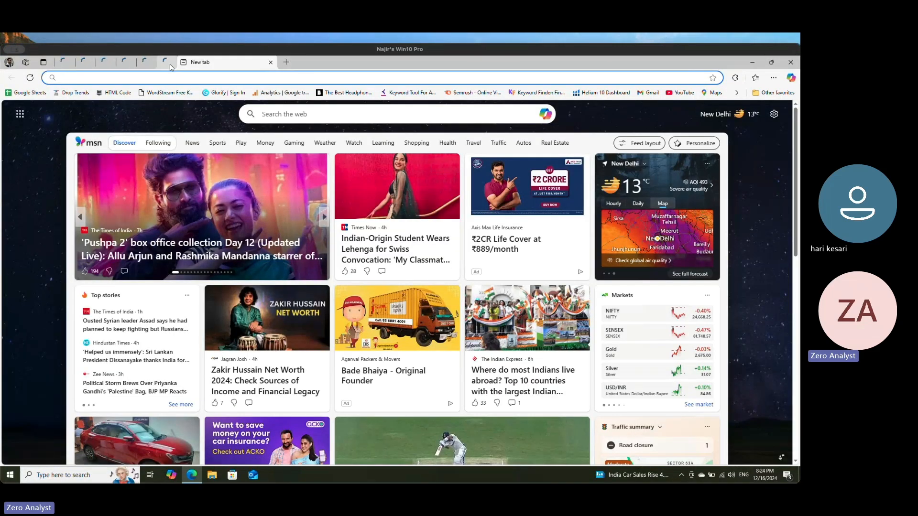
click(162, 76)
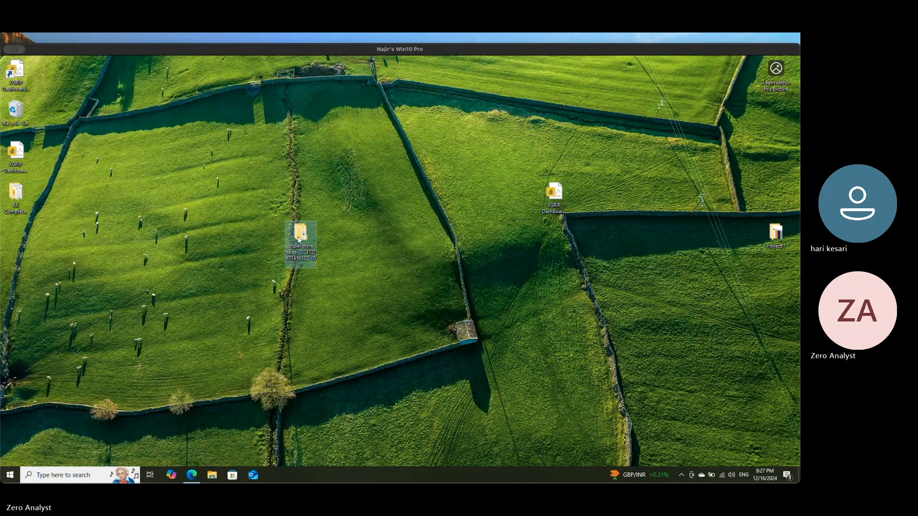
Step: Open the extracted super store sales folder and its 2014 super store sales workbook in Excel
double_click(300, 241)
double_click(235, 223)
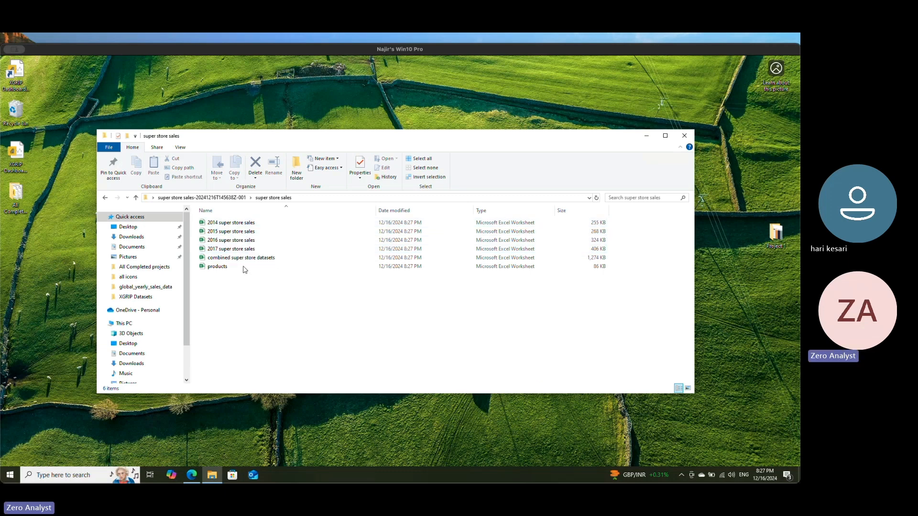
double_click(226, 224)
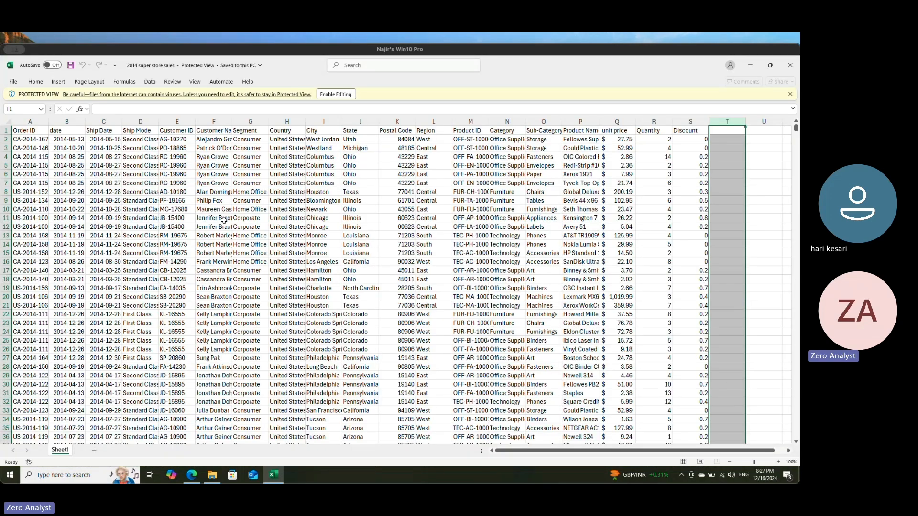
click(340, 95)
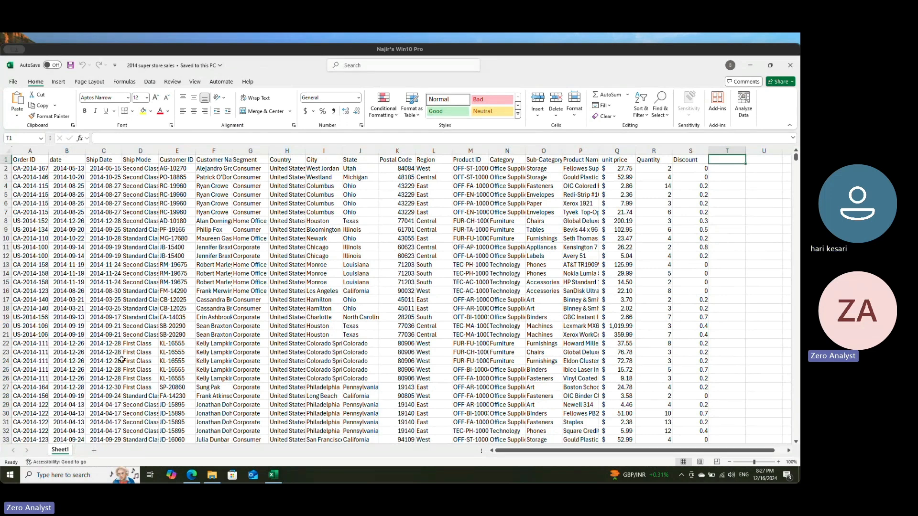
Step: Examine the 2014 sales sheet, highlighting the header row from Order ID across to unit price
click(71, 326)
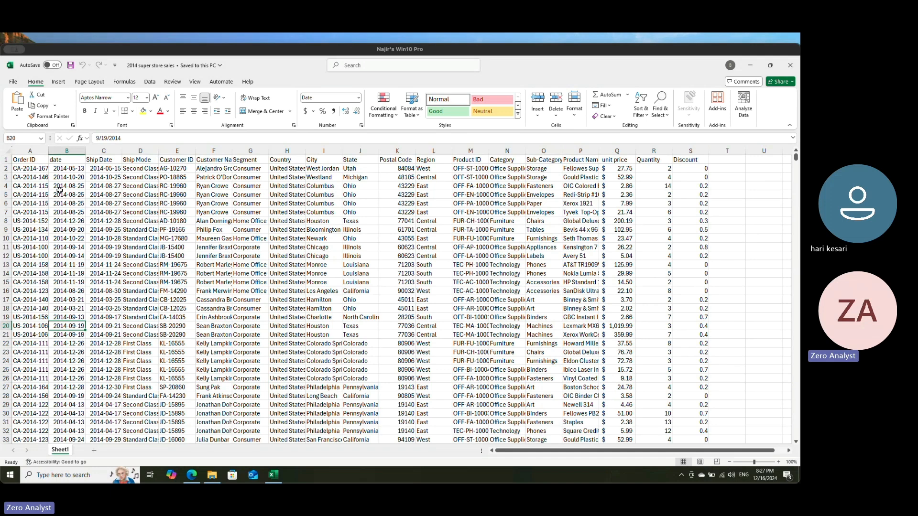
click(30, 160)
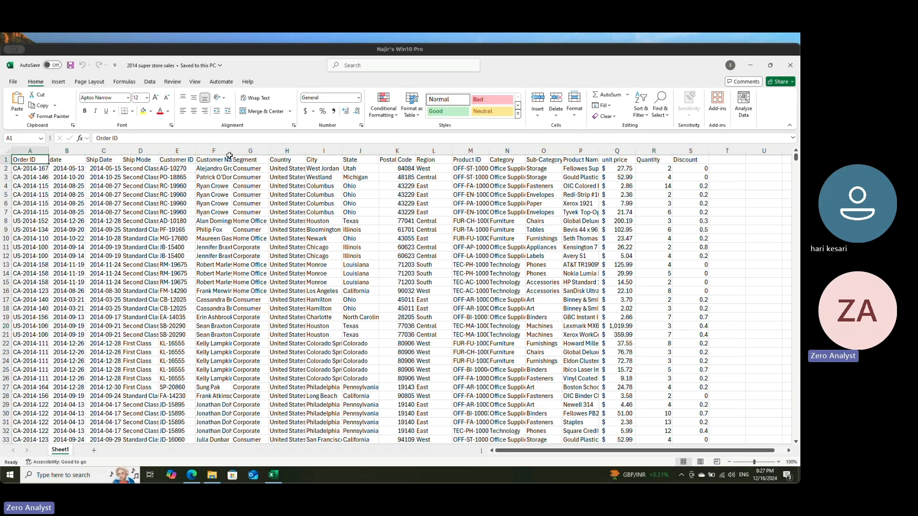
key(shift+Right)
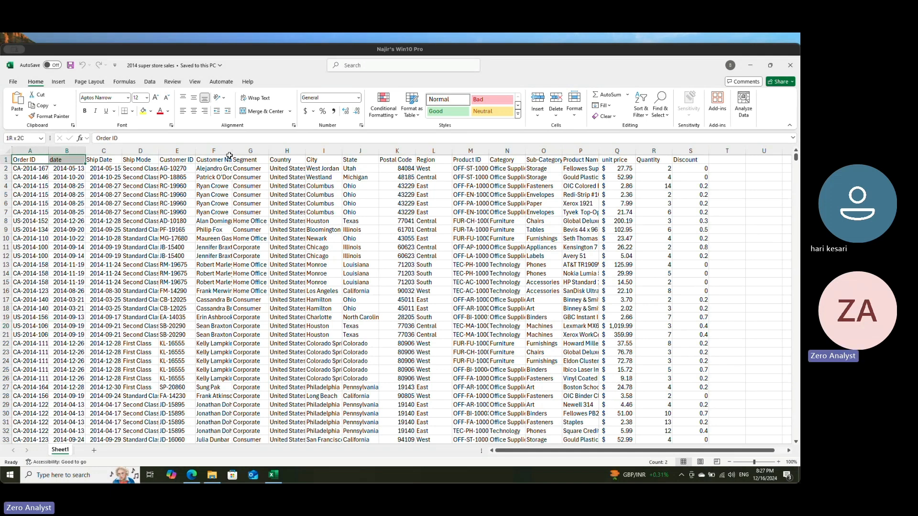
key(shift+Right)
key(shift+Right)
key(shift+Right)
key(shift+Right)
key(shift+Right)
key(shift+Right)
key(shift+Right)
key(shift+Right)
key(shift+Right)
key(shift+Right)
key(shift+Right)
key(shift+Right)
key(shift+Right)
key(shift+Right)
key(shift+Right)
key(shift+Right)
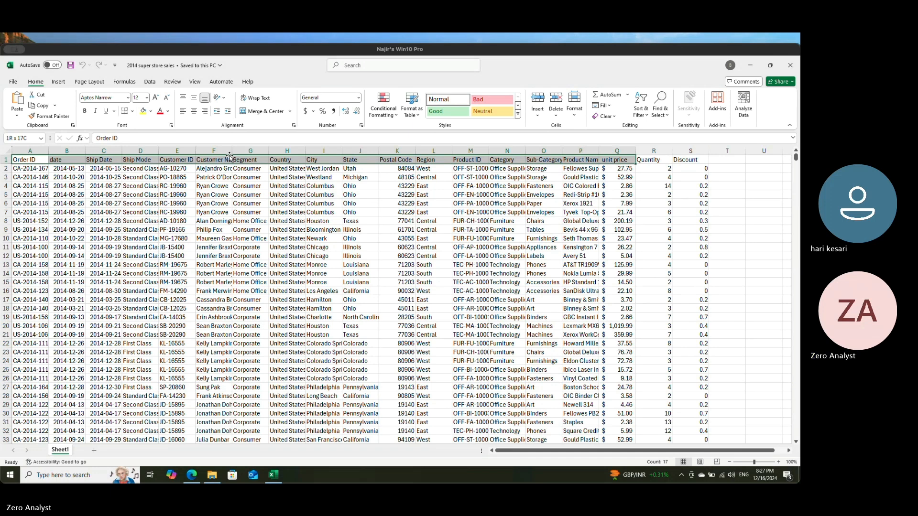
click(106, 205)
click(31, 167)
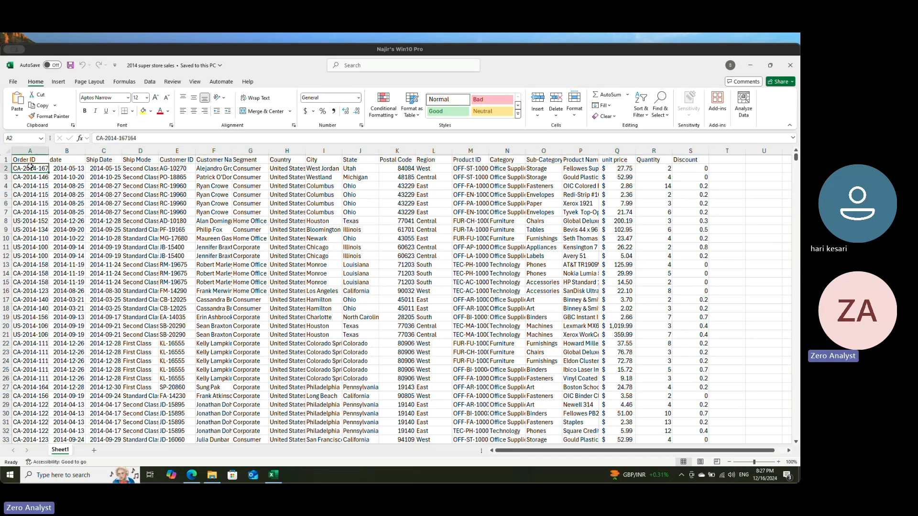
Step: Examine the column headers one at a time from Order ID through Product Name
click(31, 161)
key(Right)
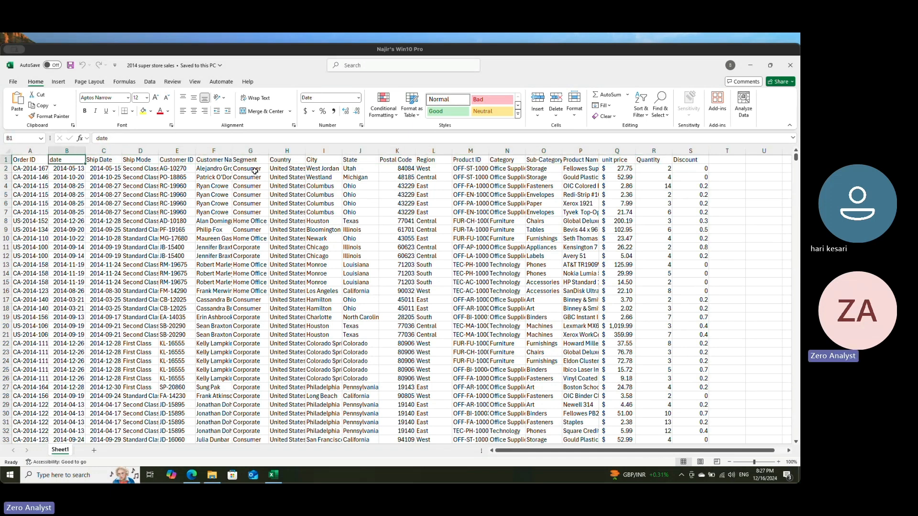
key(Right)
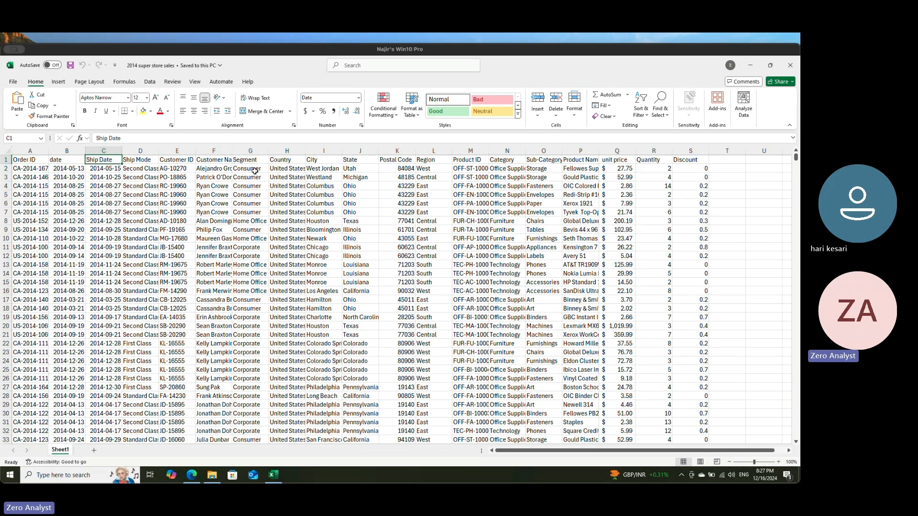
key(Right)
key(Right)
key(Right)
key(Right)
key(Right)
key(Right)
key(Right)
key(Right)
key(Right)
key(Right)
key(Right)
key(Right)
key(Left)
key(Left)
key(Right)
key(Right)
key(Right)
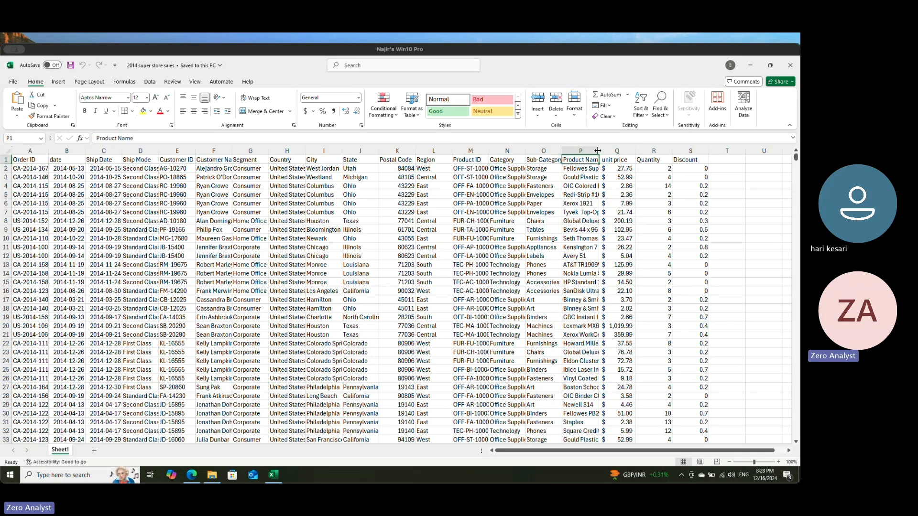
Step: Auto-fit the Product Name column to its contents and check the unit price and Quantity columns beside it
double_click(598, 150)
key(Right)
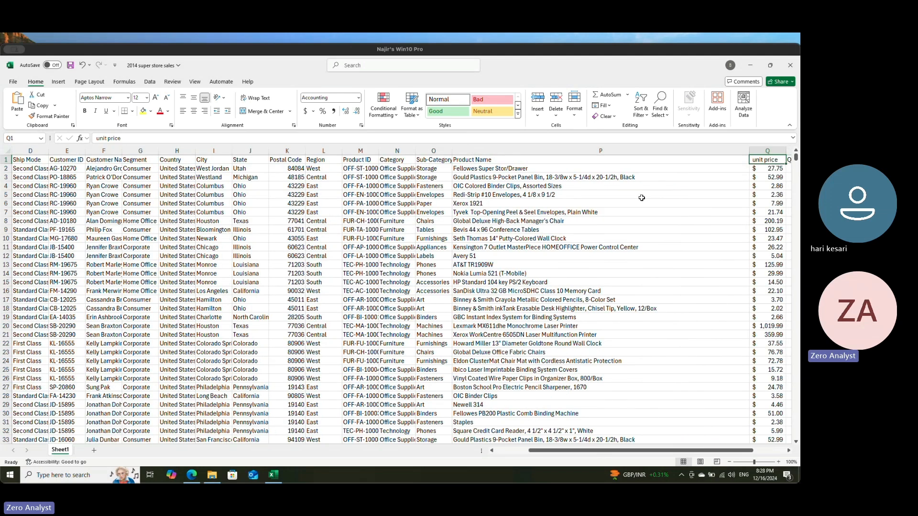
key(Right)
key(Right)
key(Right)
key(Left)
key(Left)
key(Left)
key(Down)
key(Left)
key(Right)
key(Right)
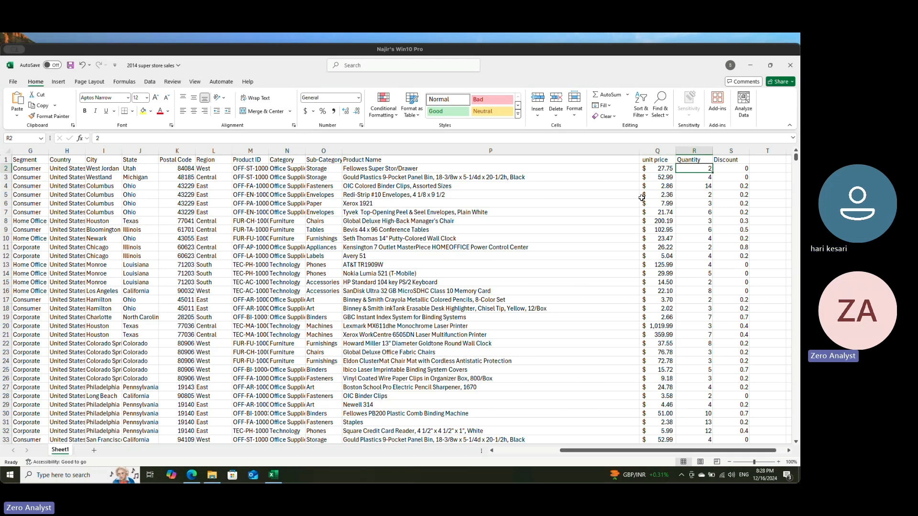
Step: Examine the Discount column and the empty columns after it, ending on the first unit price in Q2
key(Right)
key(Right)
key(Left)
key(Up)
key(Down)
key(Up)
key(Down)
key(Right)
key(Right)
key(Right)
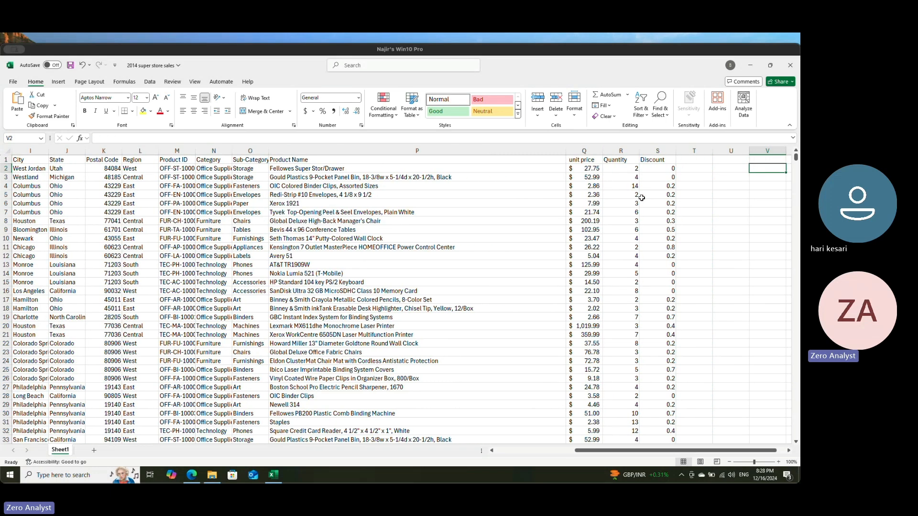
key(Left)
key(Left)
key(Up)
key(Down)
key(Left)
key(Left)
key(Left)
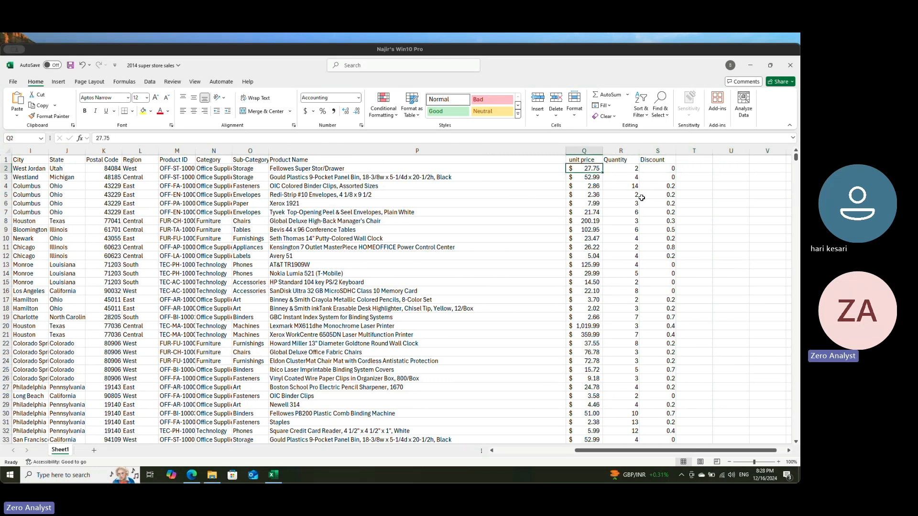
Step: Compare the quantity and discount values in the first rows, focusing on the unit price, quantity and discount in row 4
key(Right)
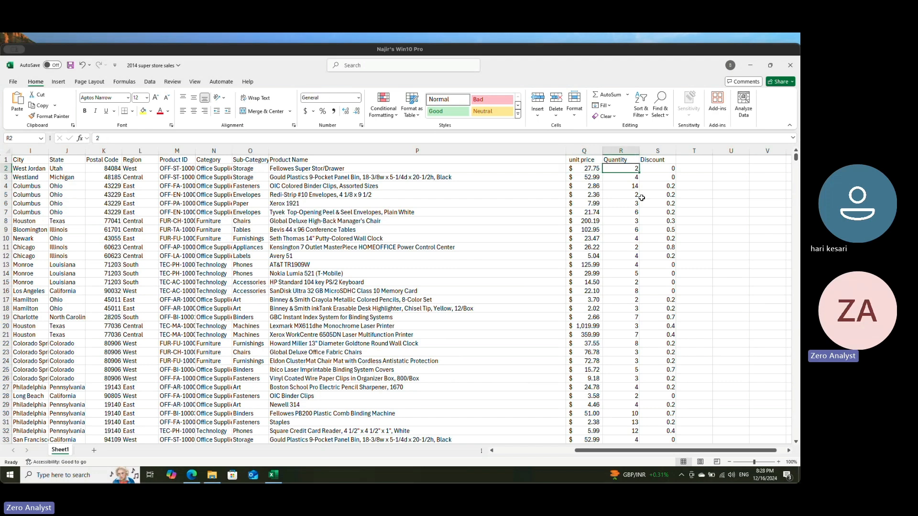
key(Right)
key(Down)
key(Down)
key(Right)
key(Up)
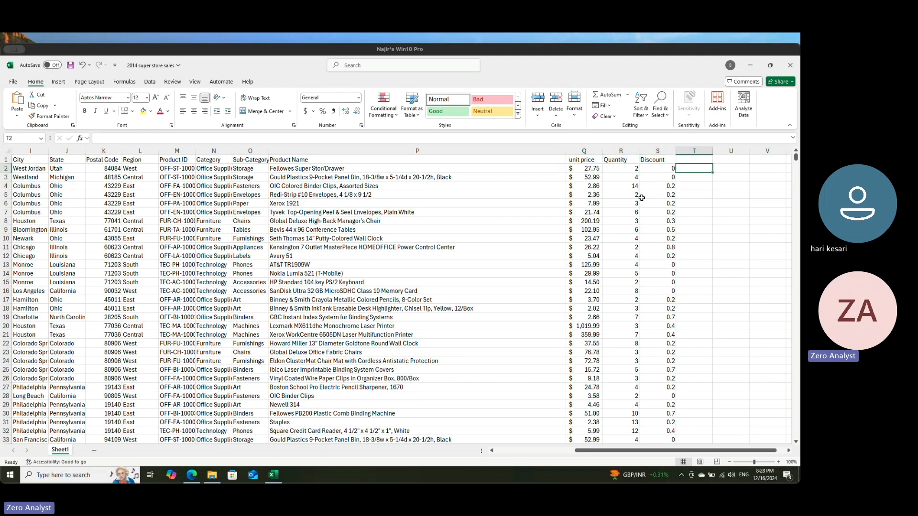
key(Down)
key(Left)
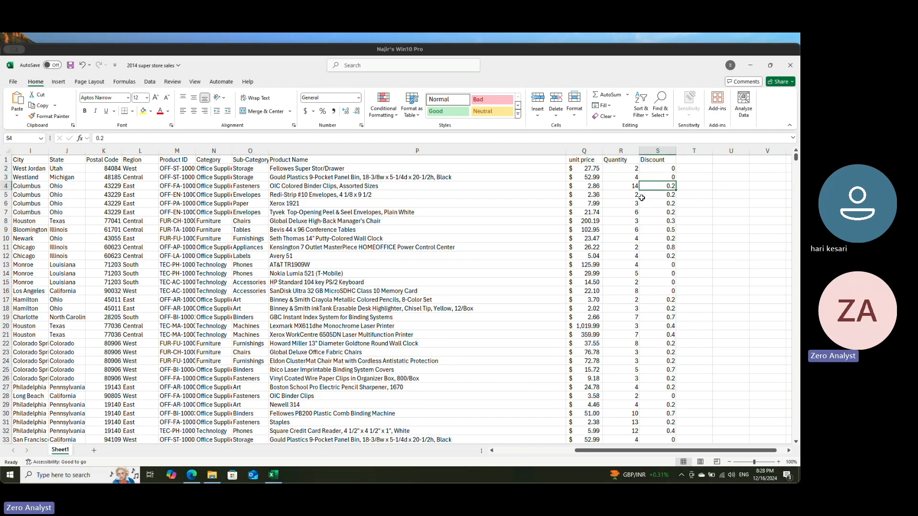
key(Left)
key(Left)
key(Left)
key(Right)
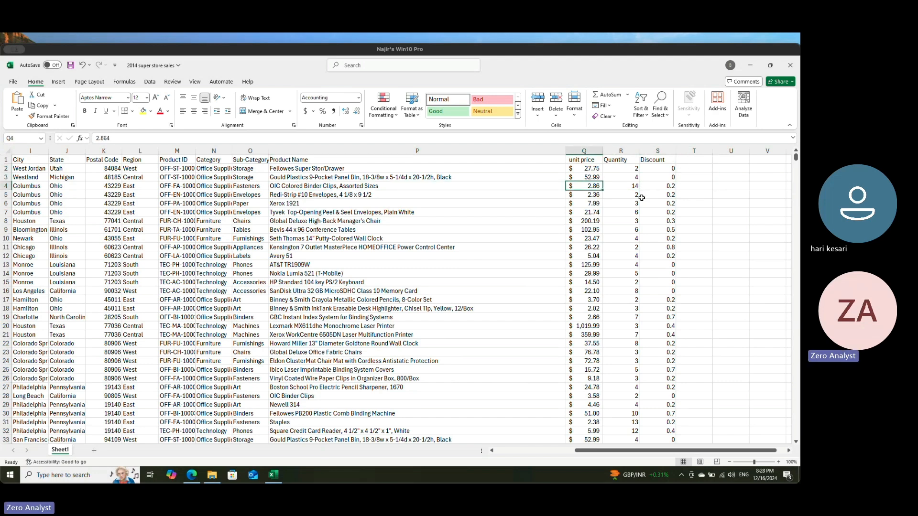
key(Right)
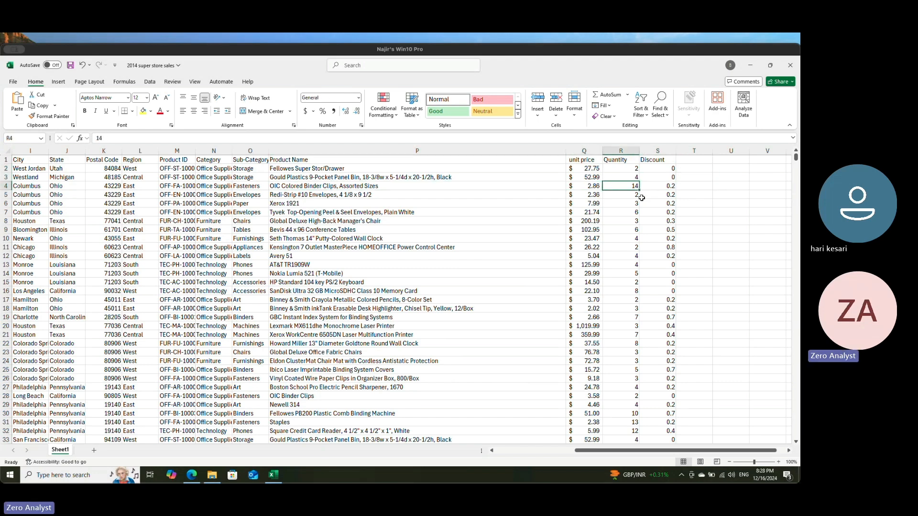
key(Left)
key(shift+Right)
key(Right)
key(Left)
key(Right)
key(Right)
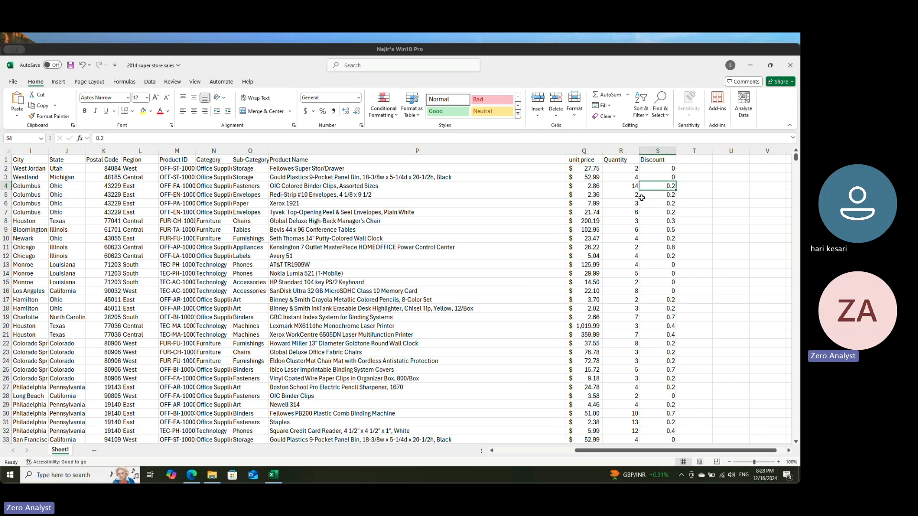
key(Left)
key(Left)
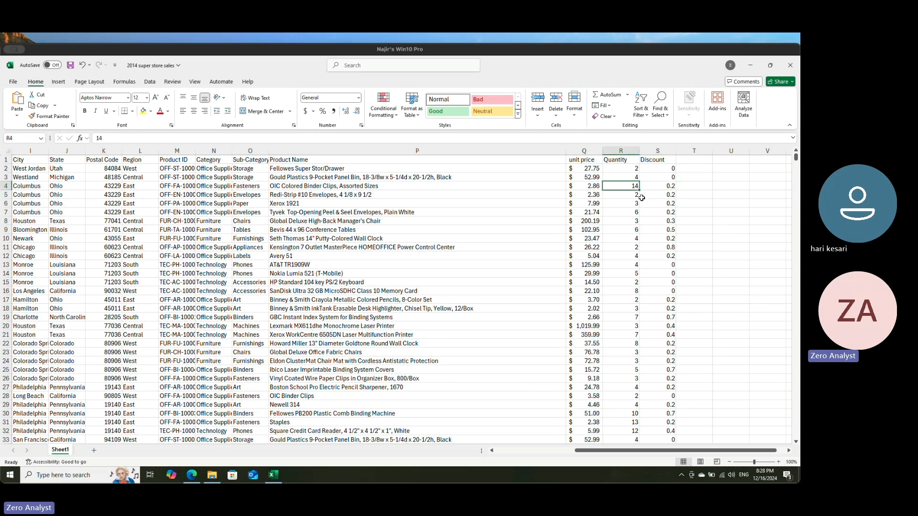
key(Right)
key(Left)
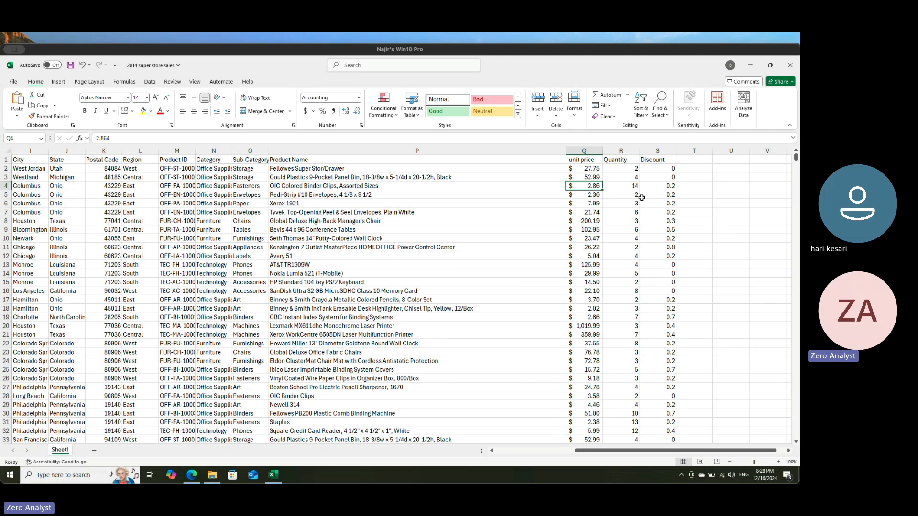
Step: Calculate the gross sales amount in T4 by multiplying unit price by quantity with =Q4*R4
key(Right)
key(Right)
key(Right)
key(Left)
key(Right)
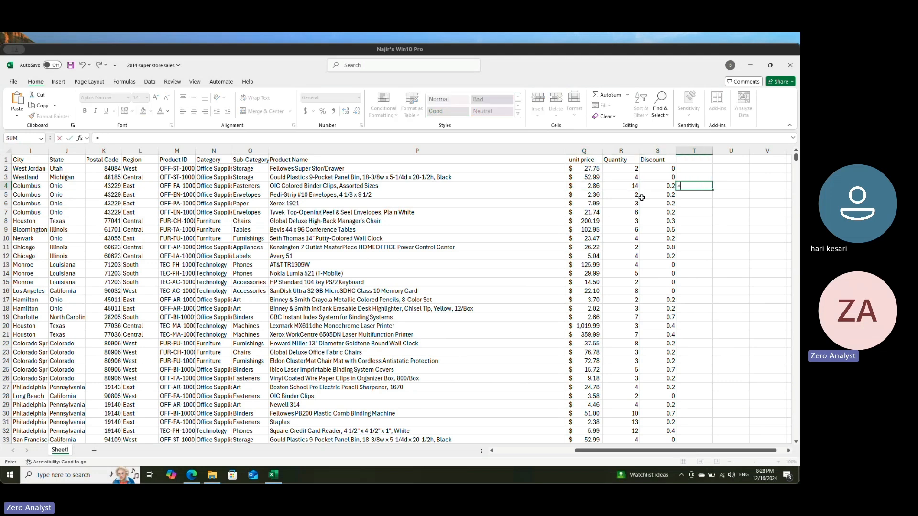
click(587, 185)
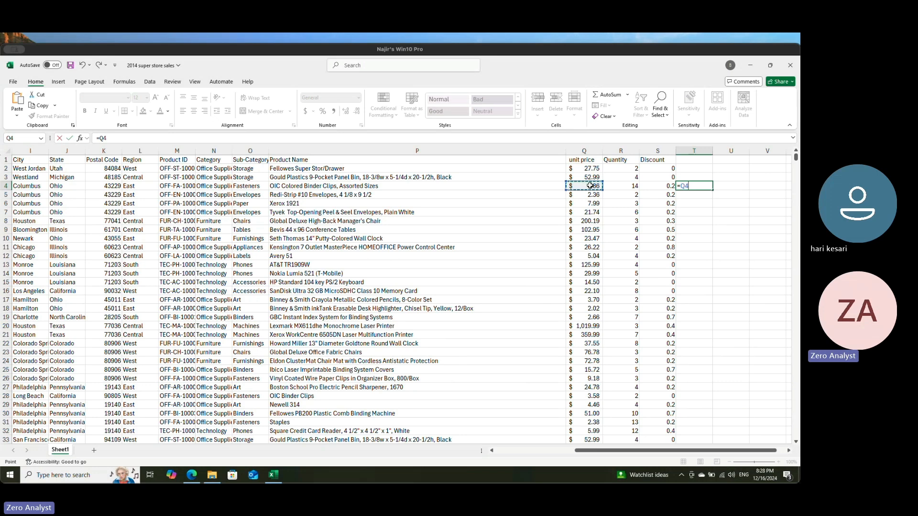
click(629, 186)
key(ctrl+Return)
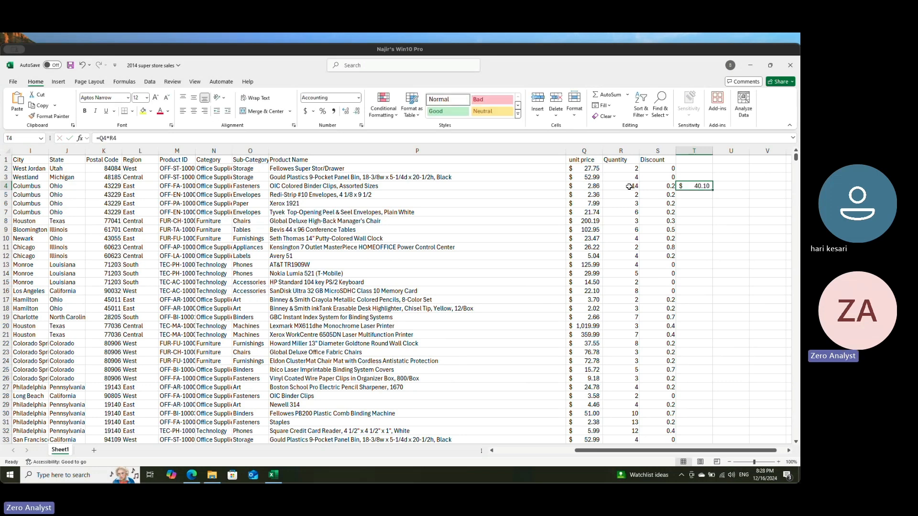
Step: Calculate the discount amount in U4 by multiplying the gross amount by the discount rate with =T4*S4
key(Right)
key(Left)
key(Right)
key(Left)
key(Left)
key(Right)
key(Left)
key(Right)
key(Left)
key(Right)
key(Right)
text(=)
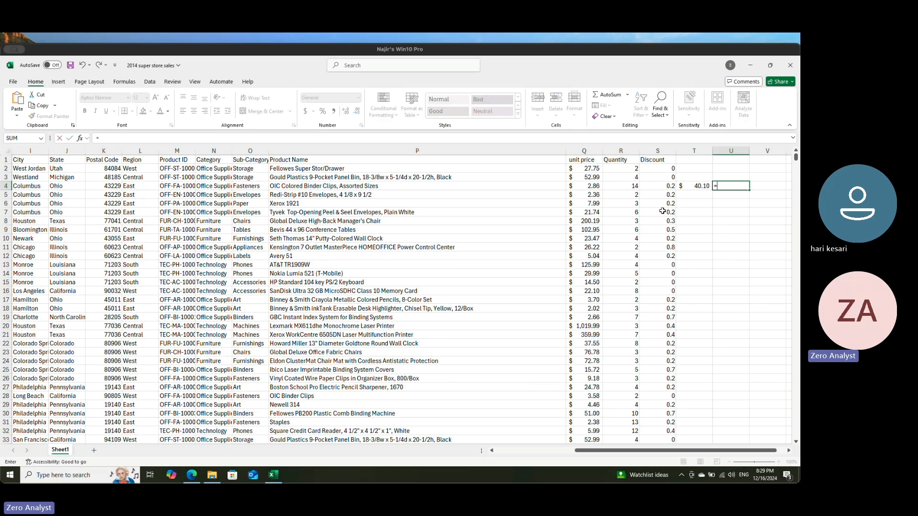
click(699, 186)
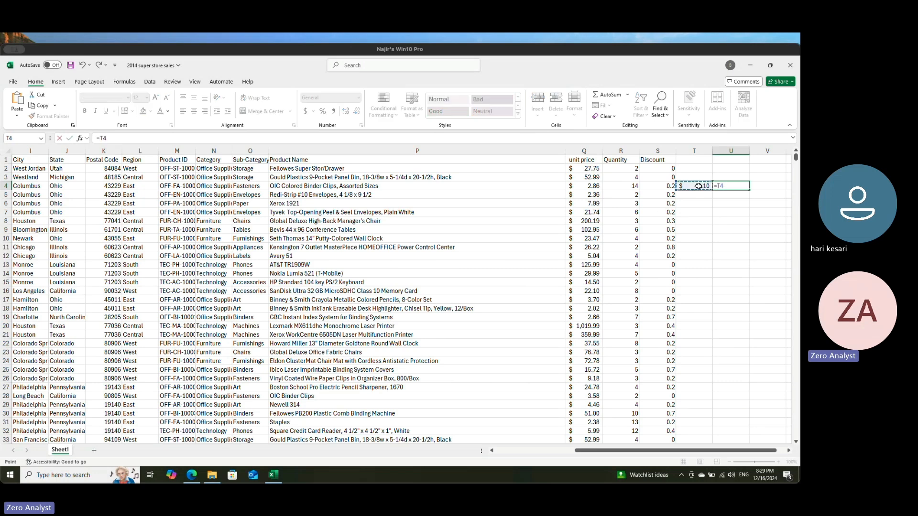
text(*)
click(667, 186)
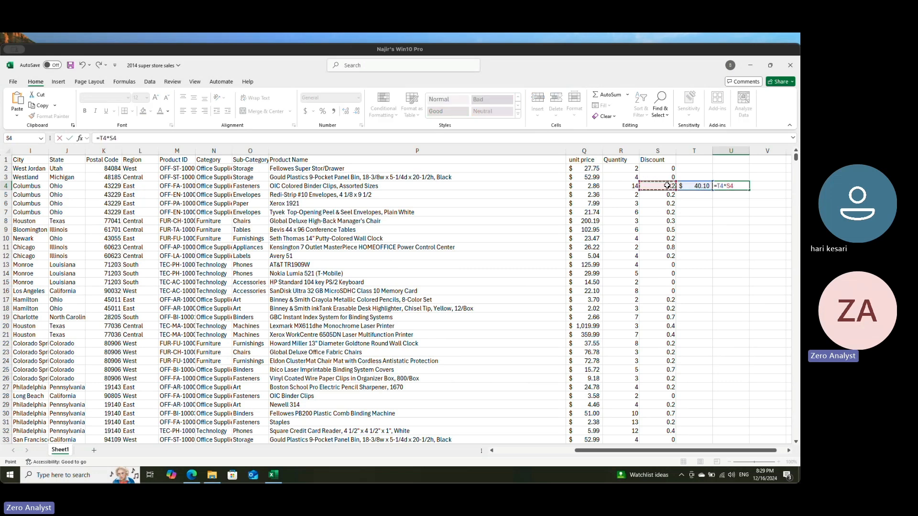
key(ctrl+Return)
Step: Calculate the net sales amount in V4 by subtracting the discount amount from the gross amount with =T4-U4
key(Left)
key(Right)
key(Right)
scroll(667, 185, right, 1)
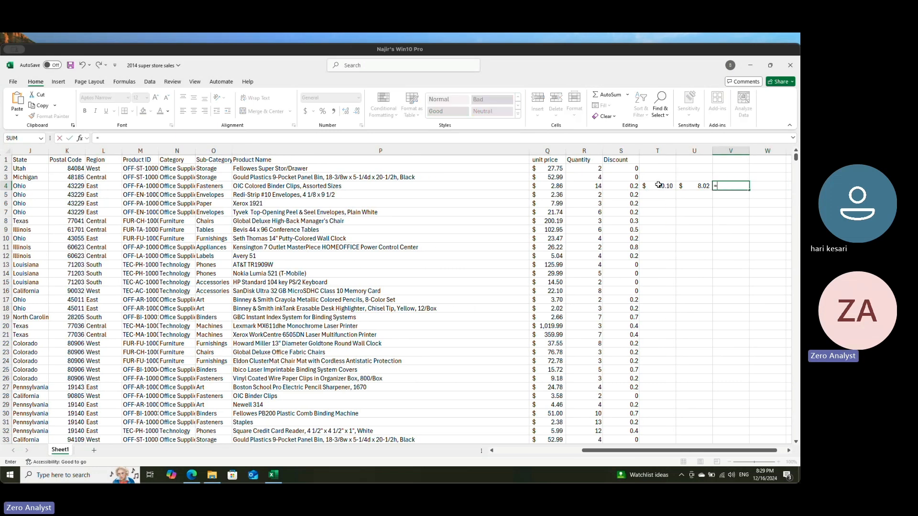
click(658, 185)
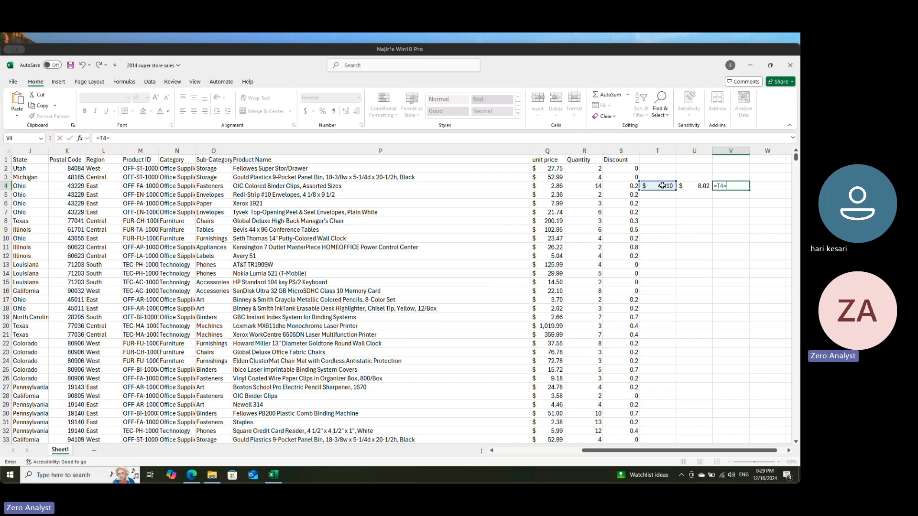
click(697, 186)
key(Return)
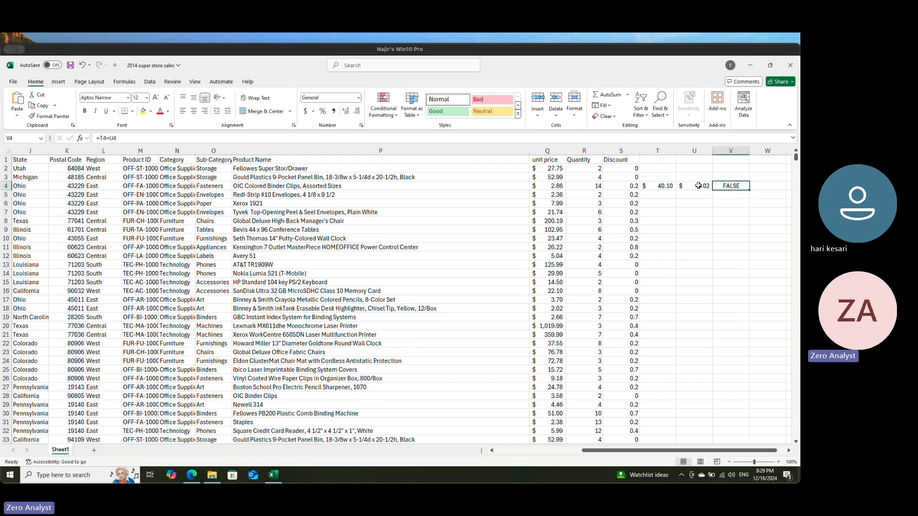
click(112, 139)
key(BackSpace)
text(-)
key(Return)
Step: Review the gross sales, discount amount and net sales formulas in T4 to V4
key(Up)
key(Left)
key(Left)
key(Right)
key(Right)
key(Left)
key(Left)
key(Left)
key(Right)
key(Right)
key(Left)
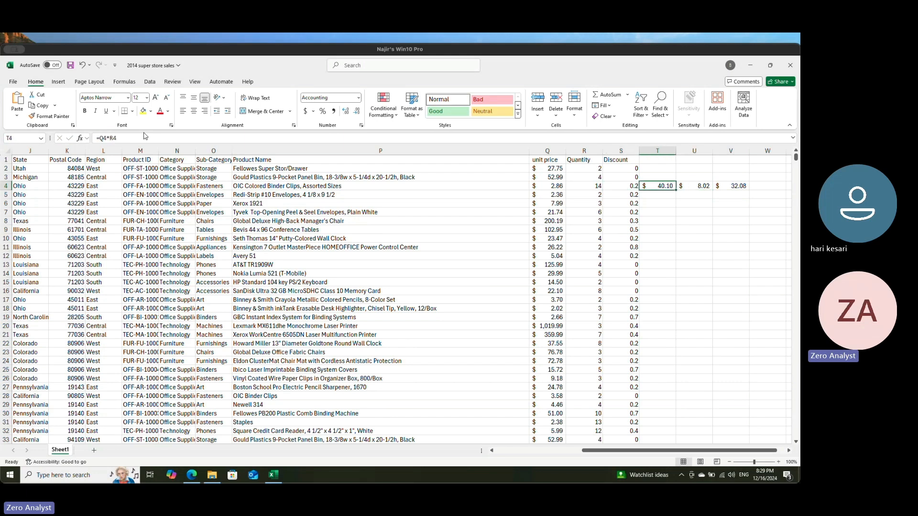
Step: Clear the trial calculations from T4:V4 and keep the workbook window maximized
key(shift+Right)
key(shift+Right)
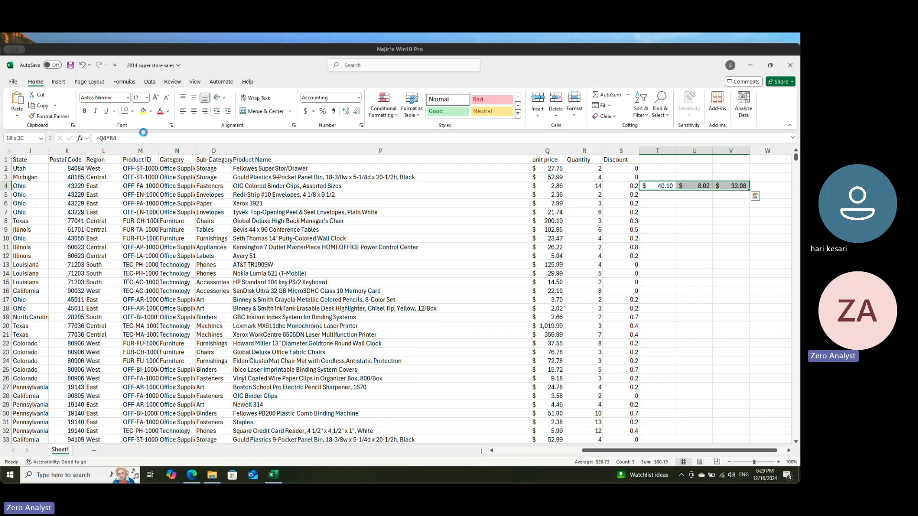
key(Delete)
key(Left)
key(super+Left)
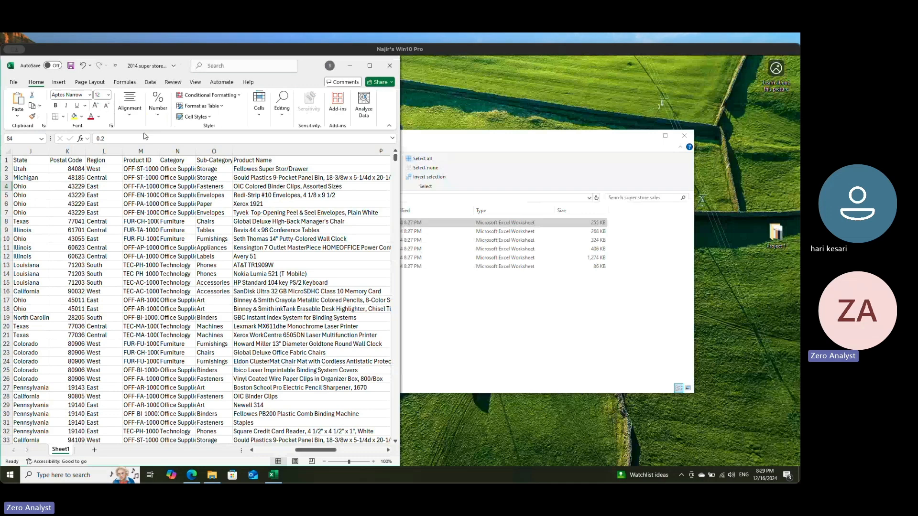
key(super+Right)
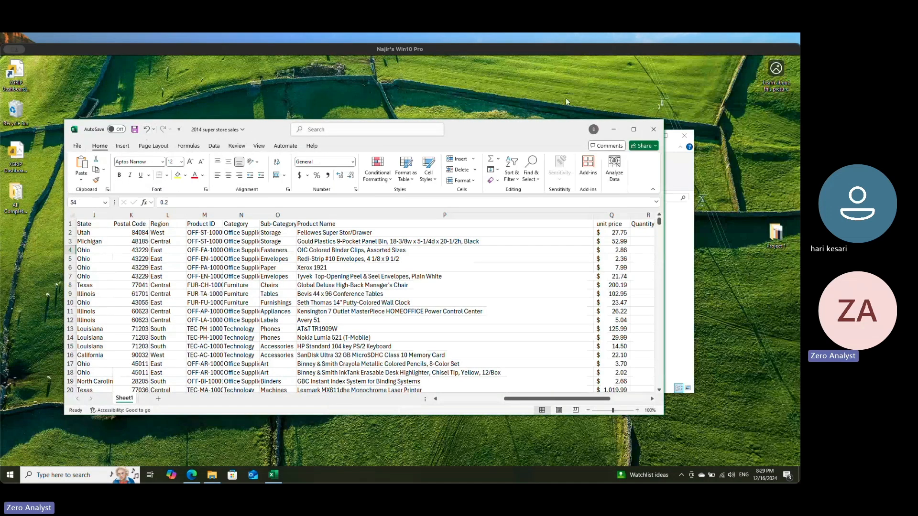
click(634, 129)
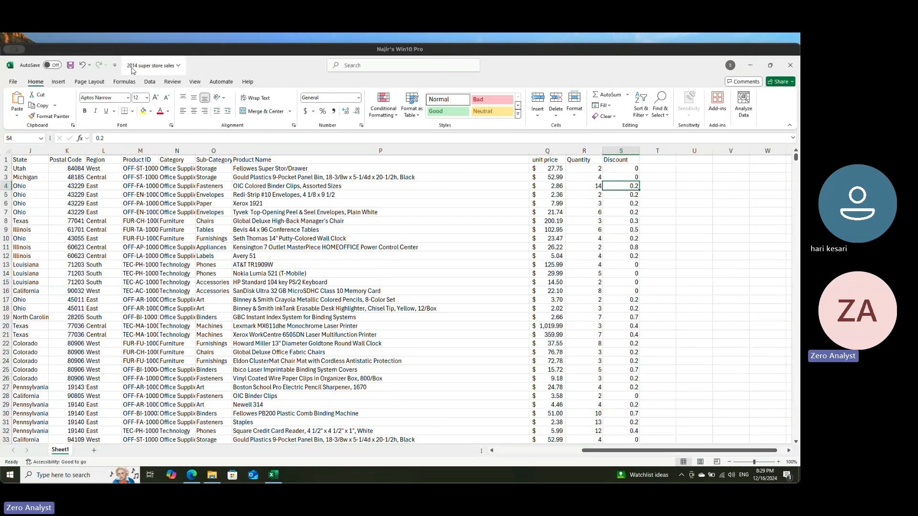
Step: Open the 2015 super store sales workbook from the super store sales folder, enable editing and check the empty column T after Discount
click(750, 69)
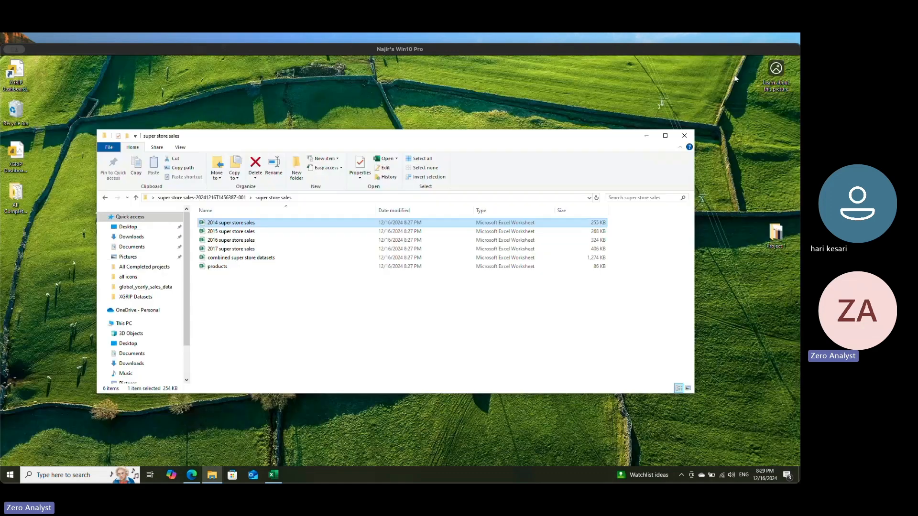
click(228, 232)
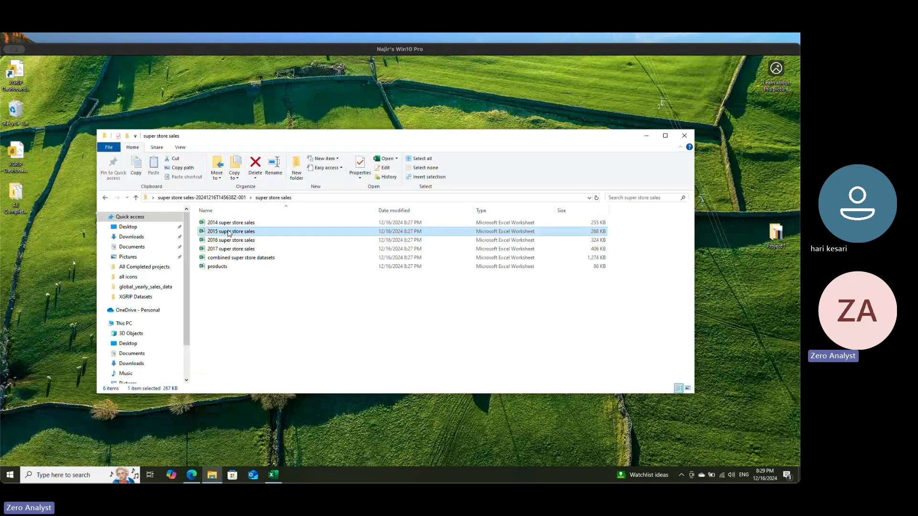
double_click(230, 233)
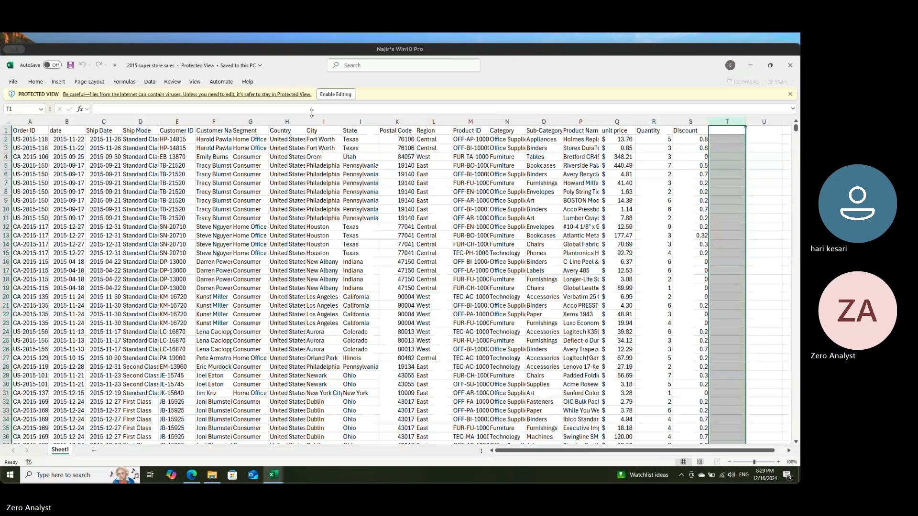
click(328, 92)
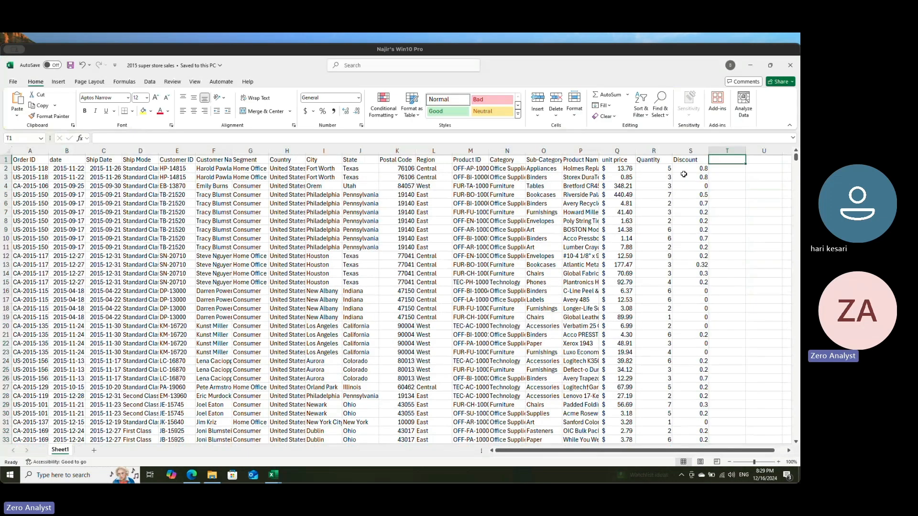
drag(726, 174, 727, 292)
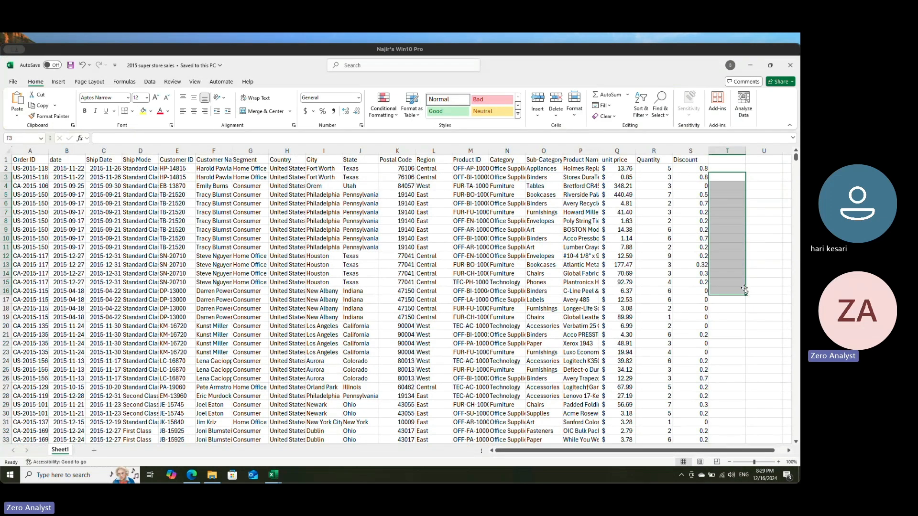
click(727, 152)
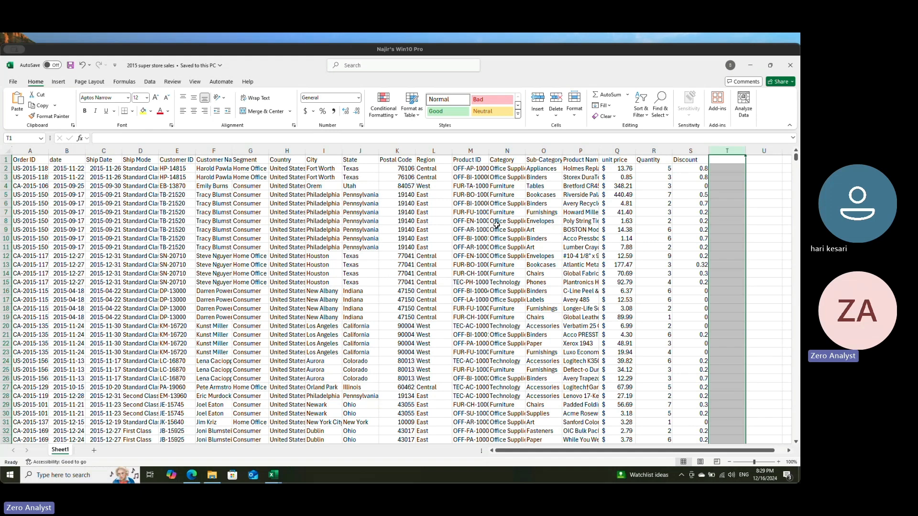
Step: Minimize the 2015 workbook and close the 2014 super store sales workbook without saving its changes
click(753, 66)
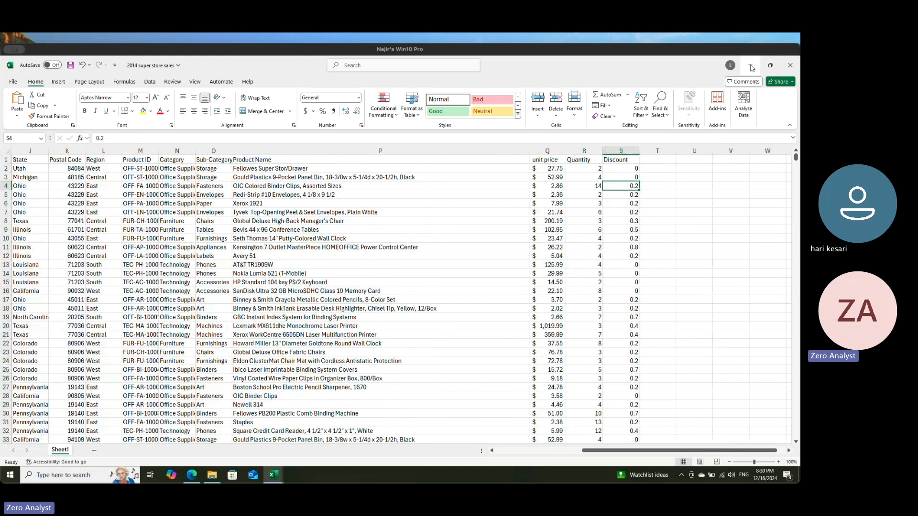
click(790, 65)
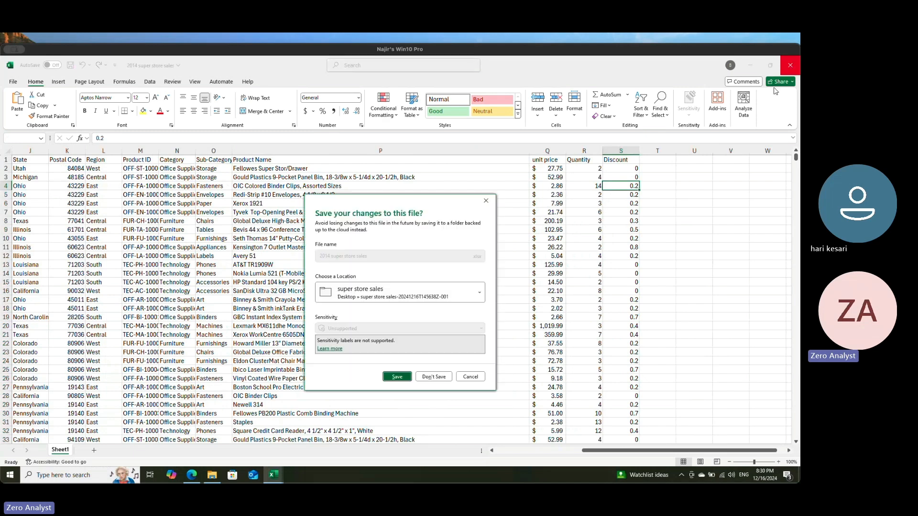
click(434, 376)
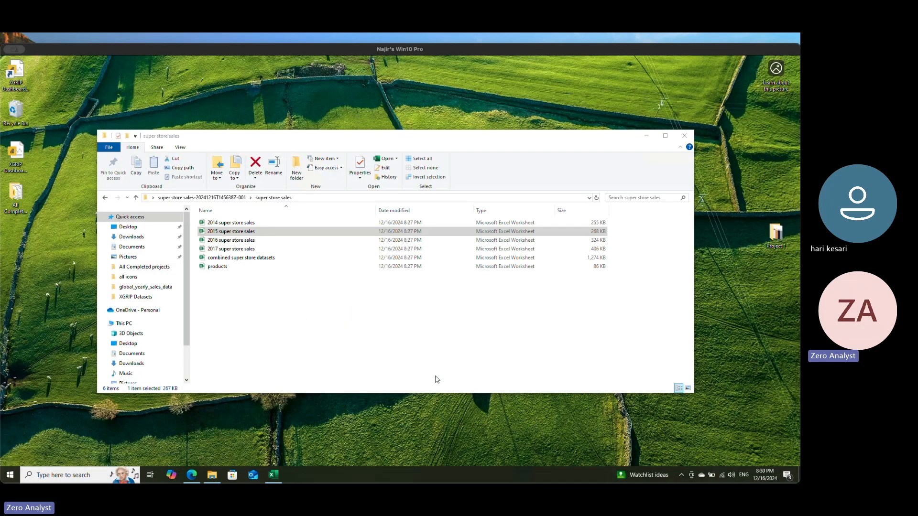
Step: View the 2016 super store sales workbook with editing enabled, and close both the 2016 and 2015 workbooks
click(240, 241)
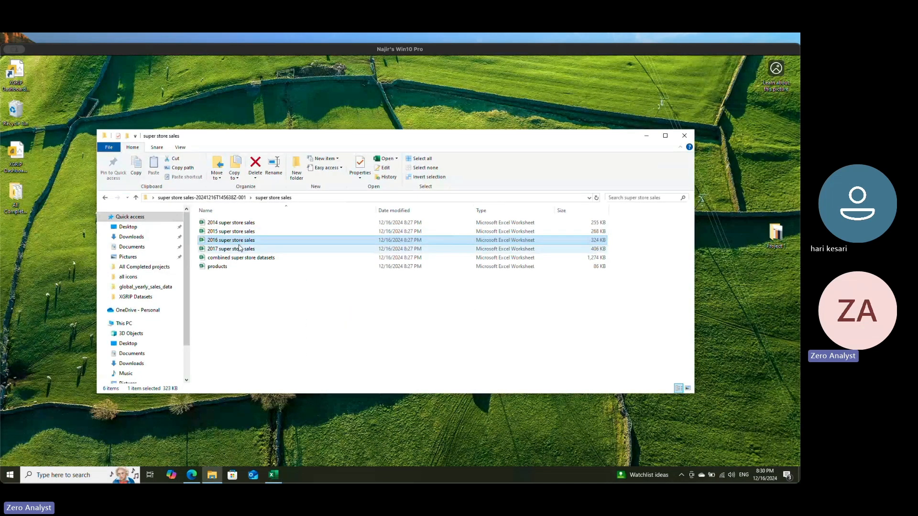
double_click(243, 242)
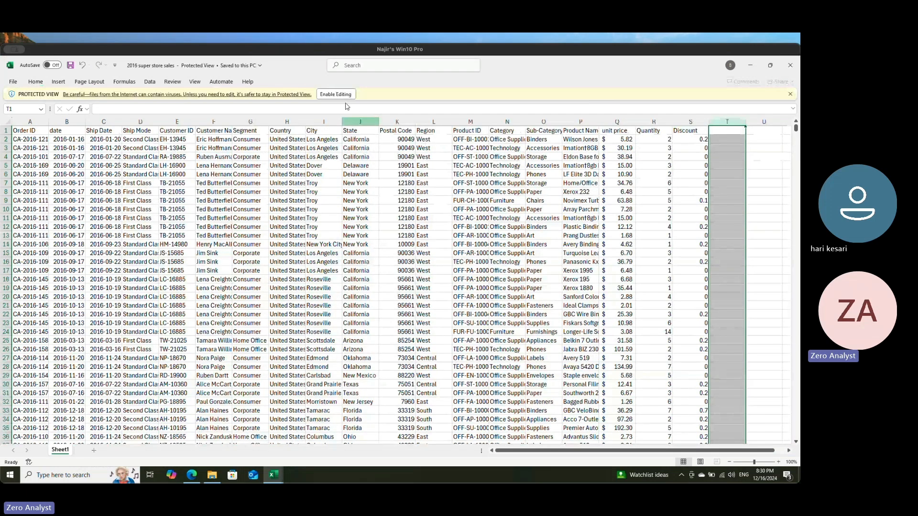
click(347, 101)
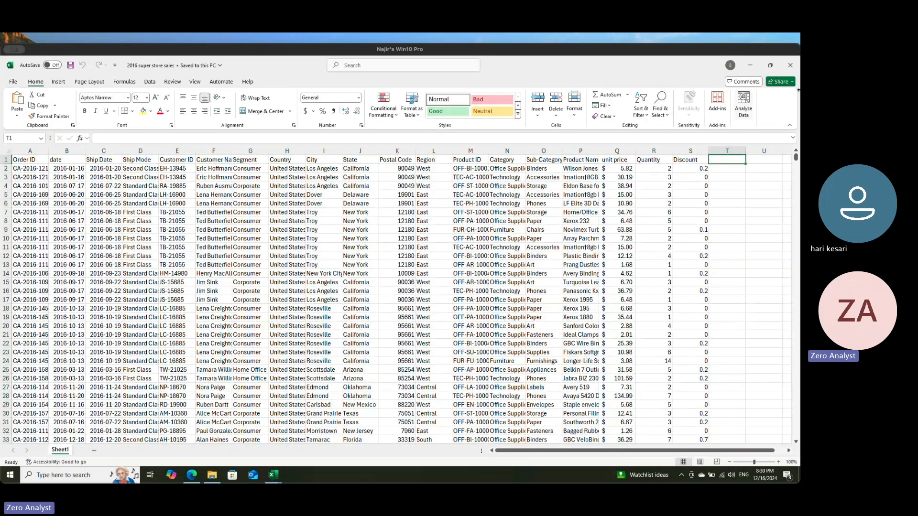
click(789, 65)
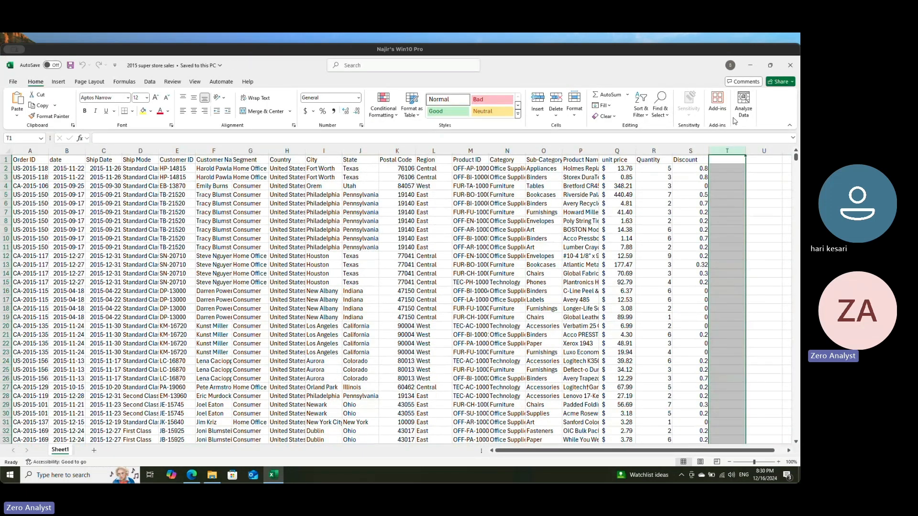
click(790, 65)
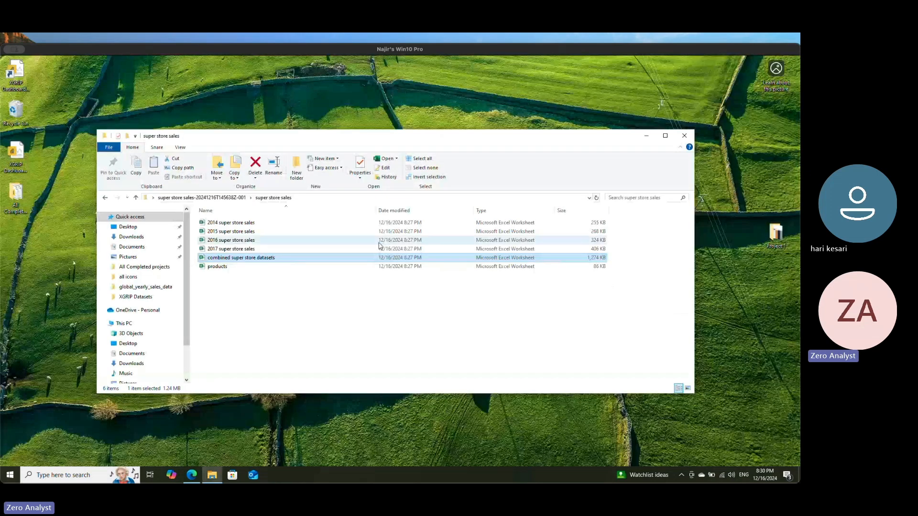
Step: Delete the combined super store datasets file from the folder and look over the yearly sales files from 2014 to 2017
click(256, 162)
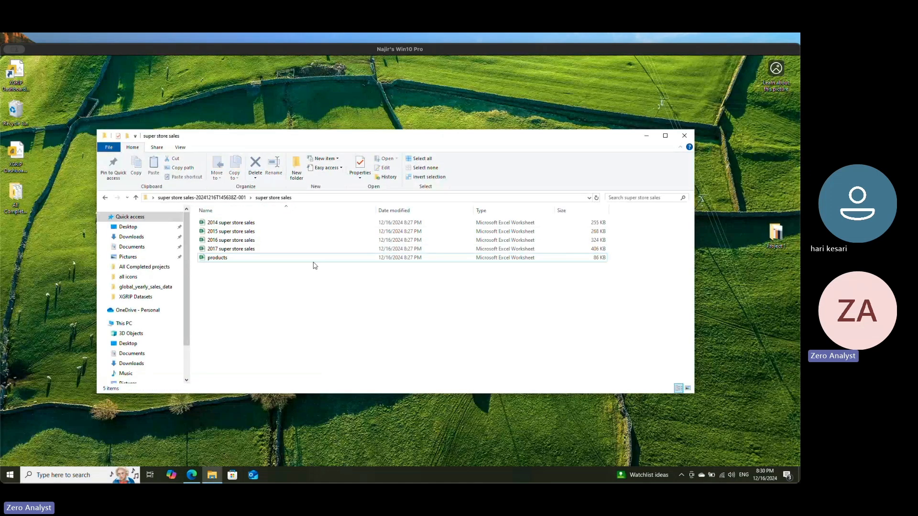
click(235, 223)
shift+click(239, 248)
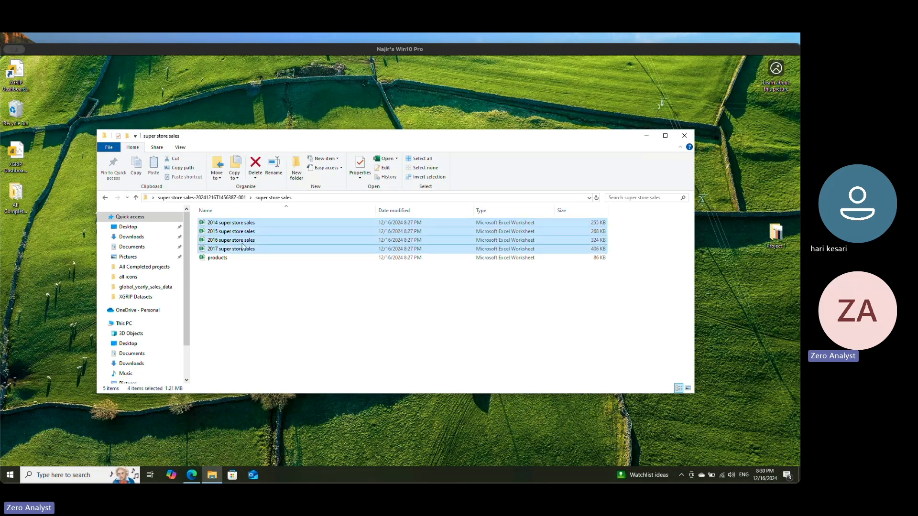
click(243, 285)
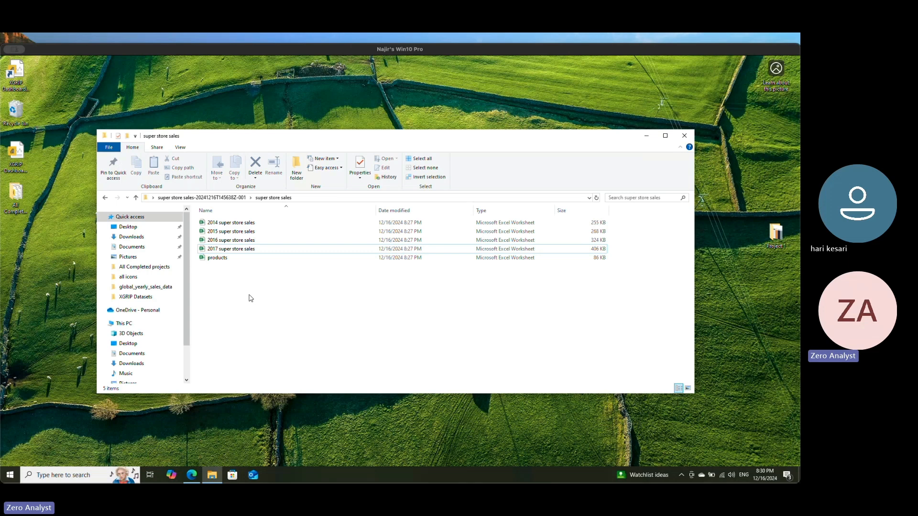
Step: Open the 2017 super store sales workbook for a look and close it again
double_click(234, 249)
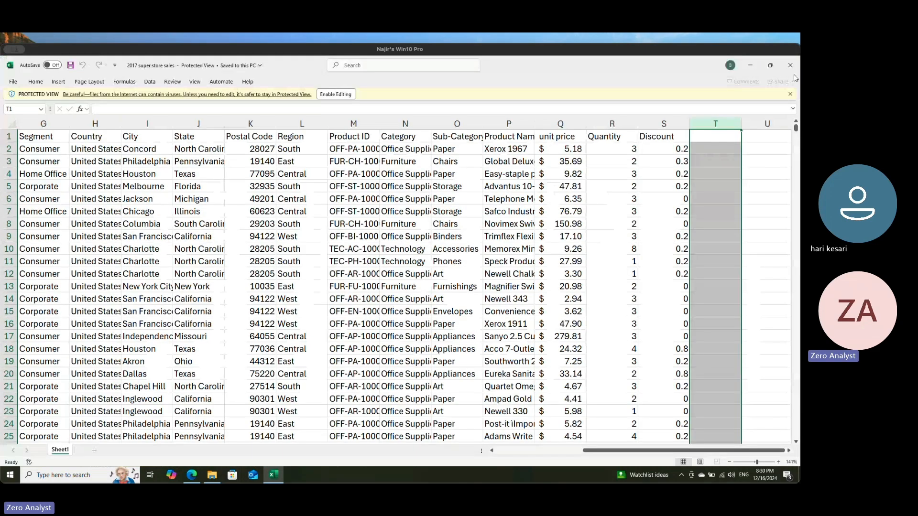
click(789, 64)
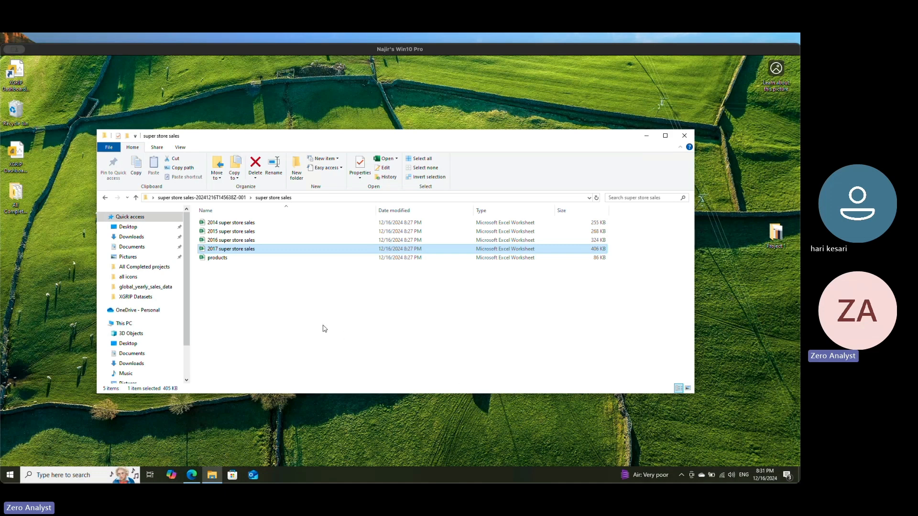
Step: Reopen the 2014 super store sales workbook and examine the unit price, quantity and discount of the first order in row 2
double_click(239, 224)
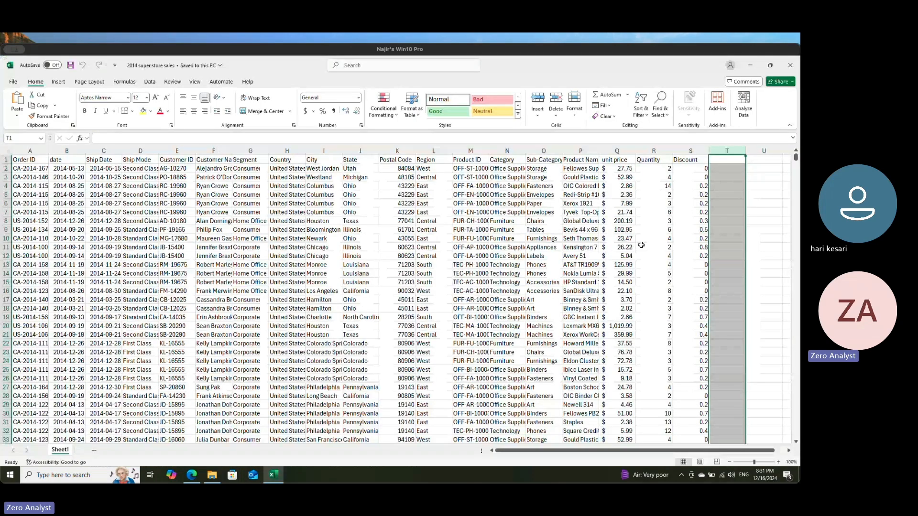
click(729, 169)
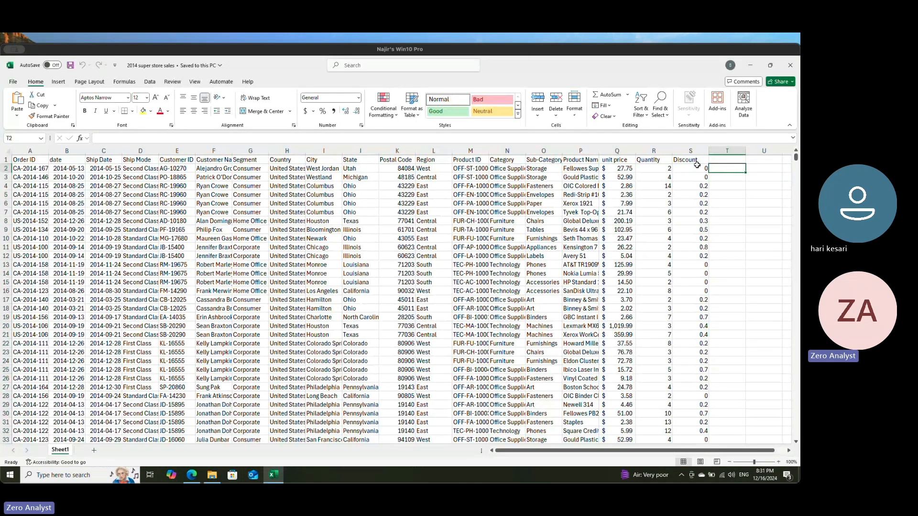
click(627, 170)
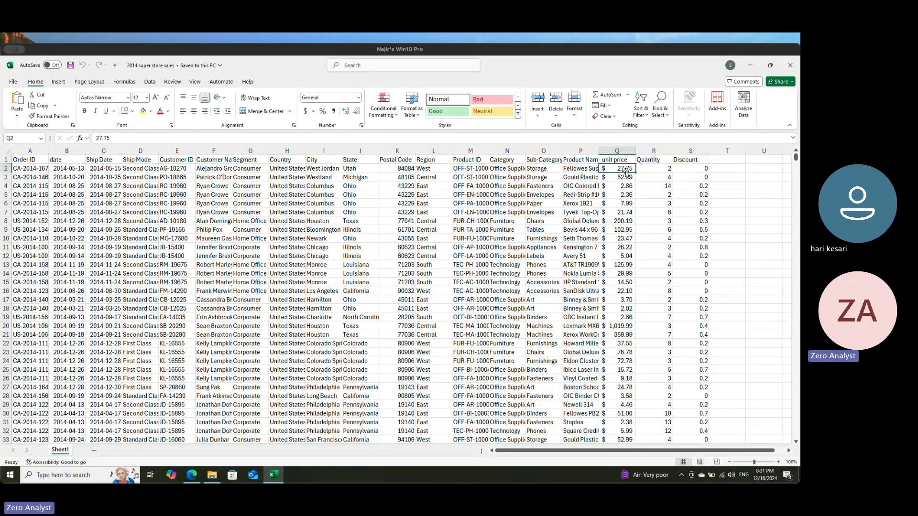
key(Right)
key(Right)
key(Right)
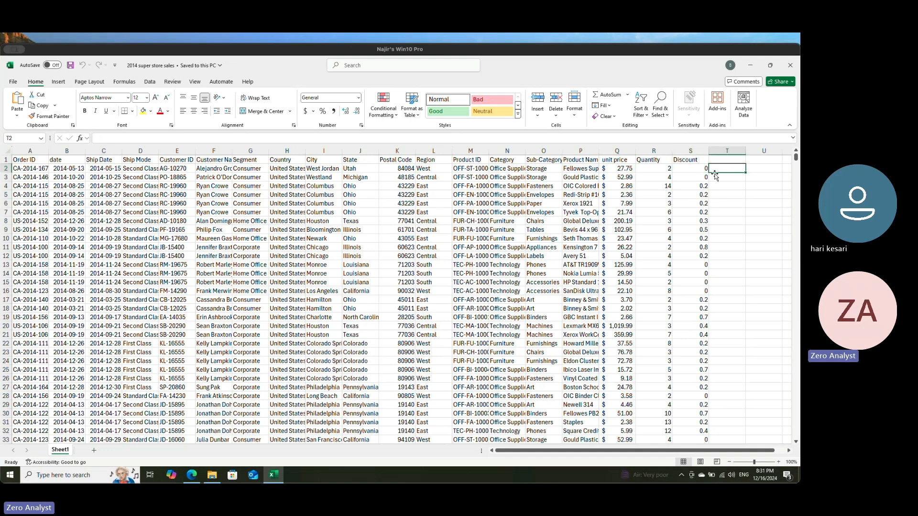
key(Left)
key(Down)
key(Left)
key(Up)
key(Right)
key(Right)
key(Right)
key(Left)
key(Right)
Step: Examine the remaining fields of row 2, going from Discount back to Ship Mode and forward again to Category
key(Left)
key(Left)
key(Left)
key(Left)
key(Left)
key(Left)
key(Left)
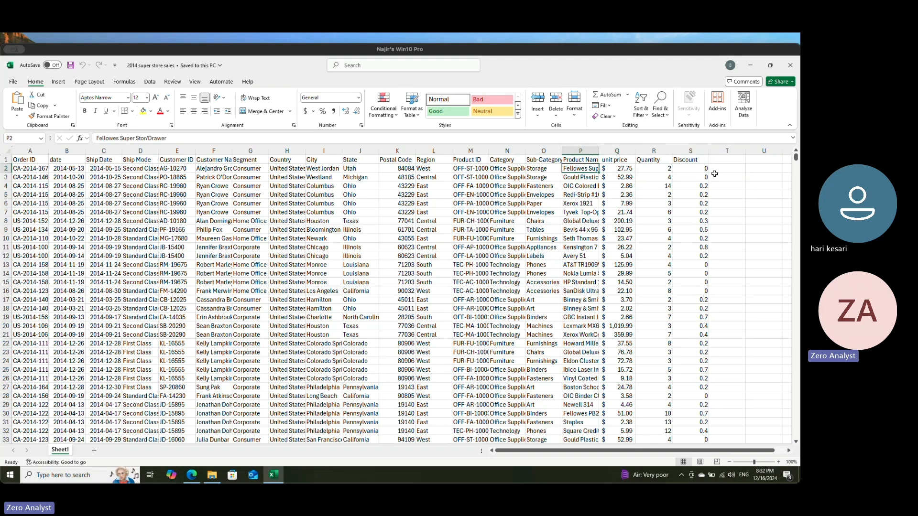
key(Left)
key(Left)
key(Left)
key(Left)
key(Left)
key(Left)
key(Left)
key(Left)
key(Left)
key(Left)
key(Left)
key(Left)
key(Left)
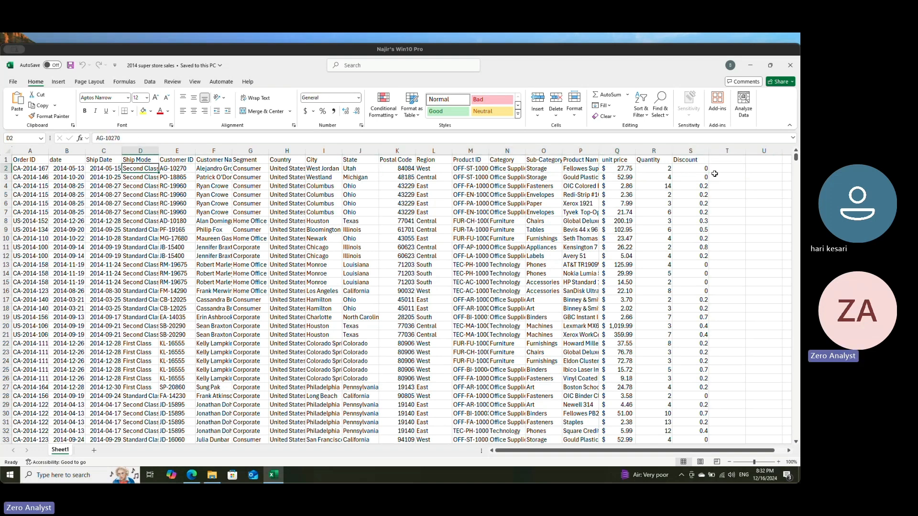
key(Right)
key(Right)
key(Right)
key(Right)
key(Right)
key(Right)
key(Right)
key(Right)
key(Right)
key(Right)
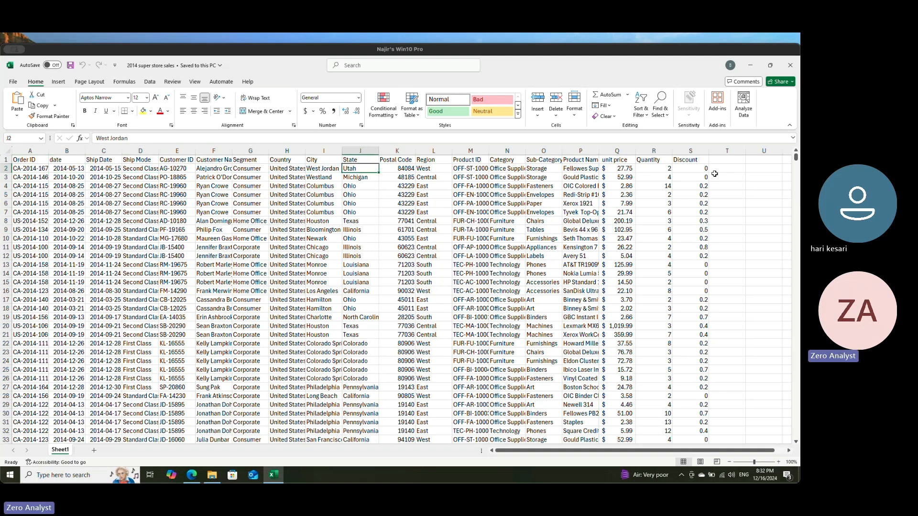
key(Right)
key(Right)
key(Right)
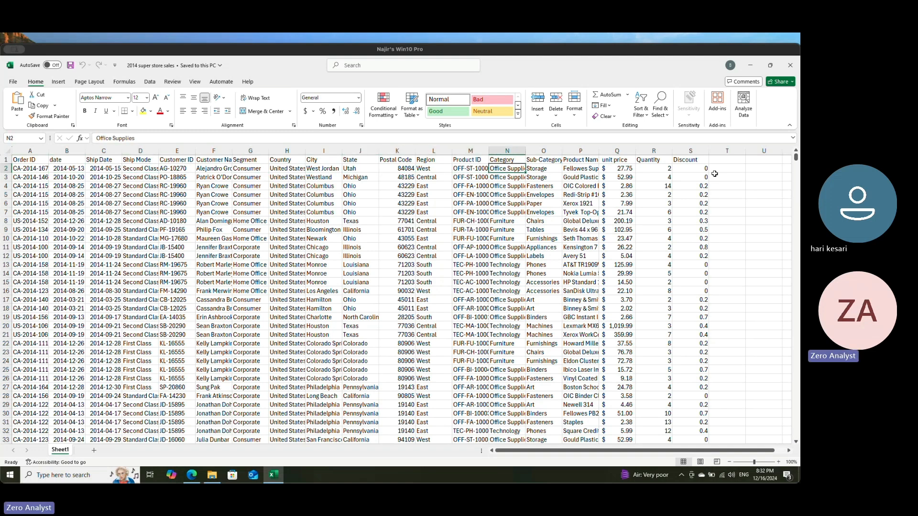
Step: Examine row 2 from Category on to Product Name and unit price, going back and forth between its Quantity and Discount
key(Right)
key(Right)
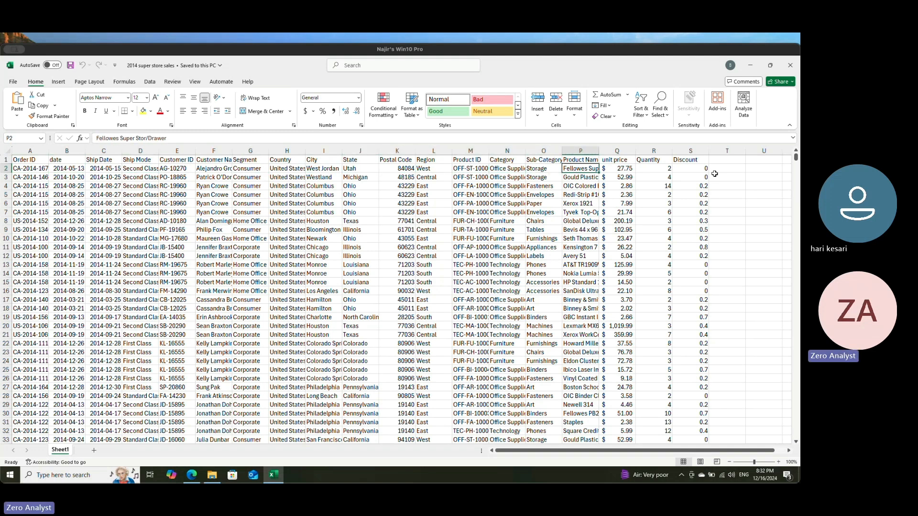
key(Right)
key(Right)
key(Right)
key(Right)
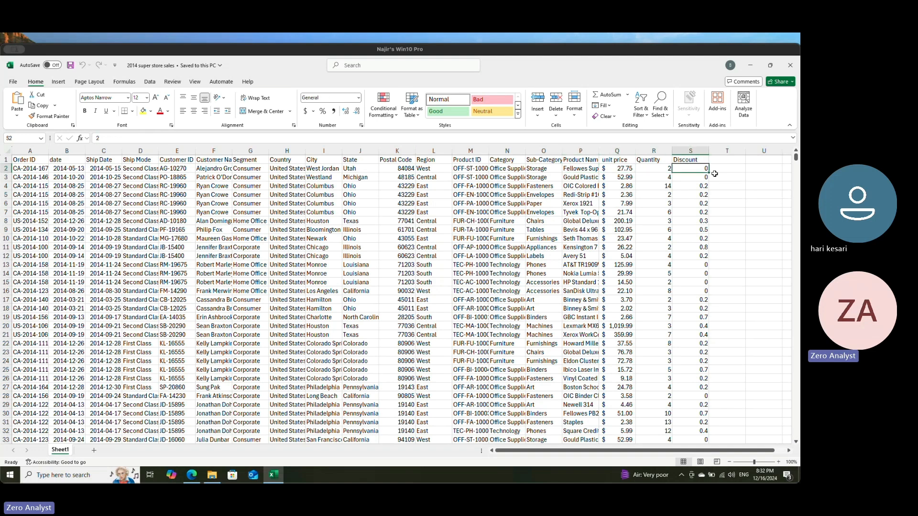
key(Left)
key(Left)
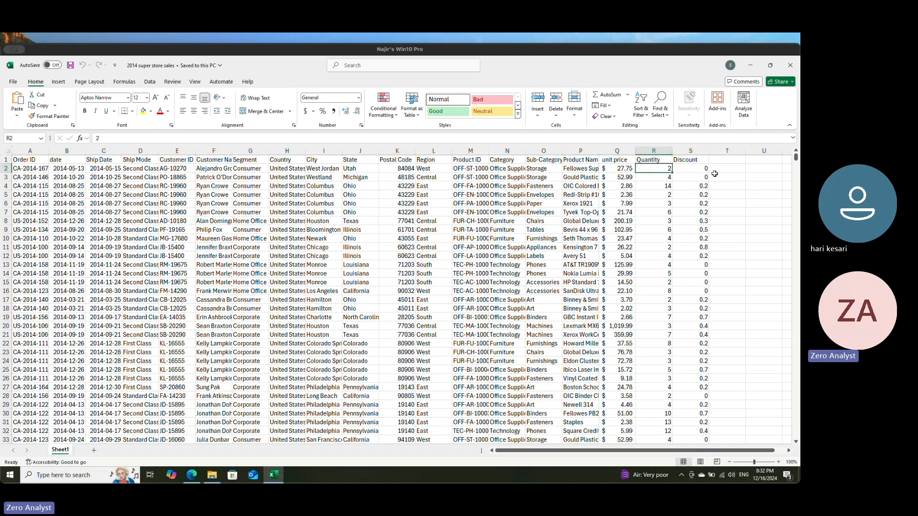
key(Right)
key(Left)
key(Right)
key(Left)
key(Right)
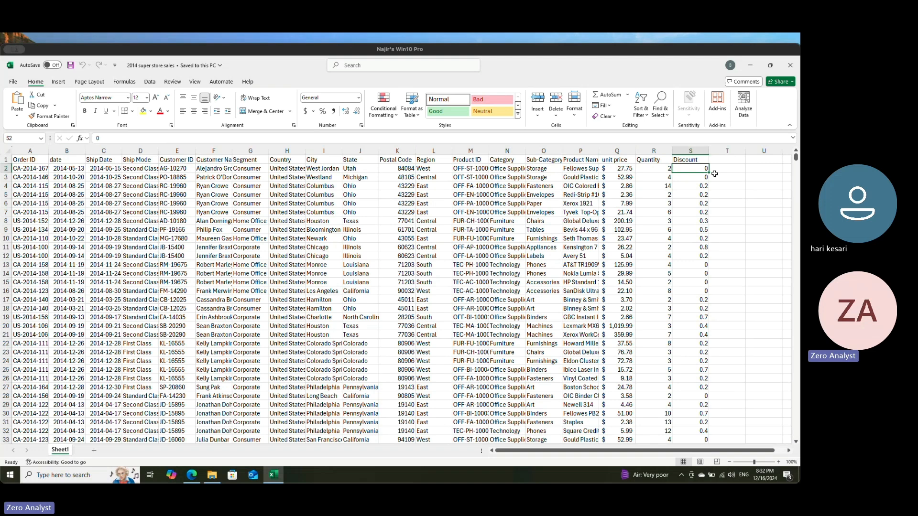
key(Right)
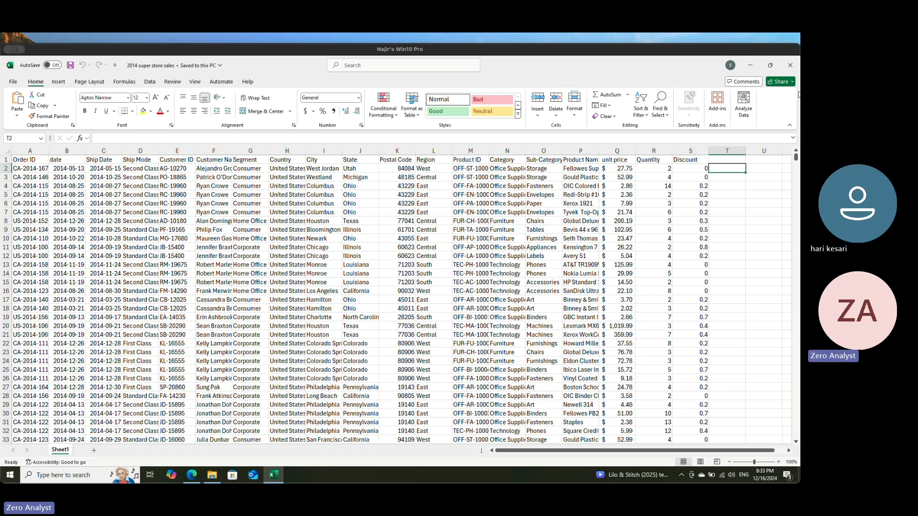
Step: Close the 2014 super store sales workbook and open the products workbook with editing enabled
click(791, 66)
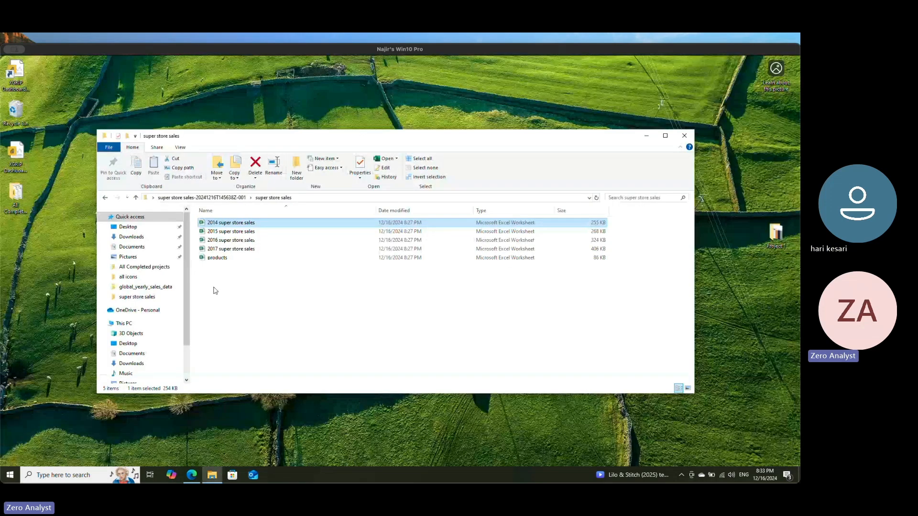
double_click(218, 258)
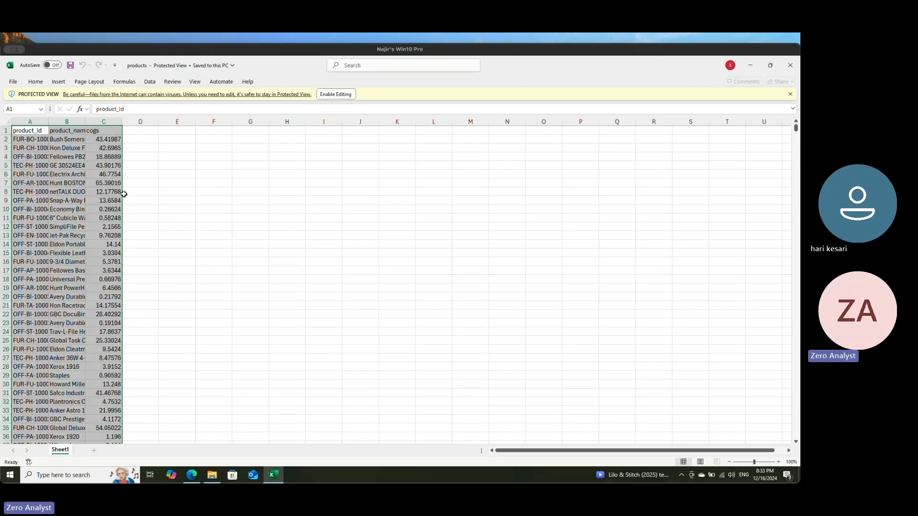
click(98, 183)
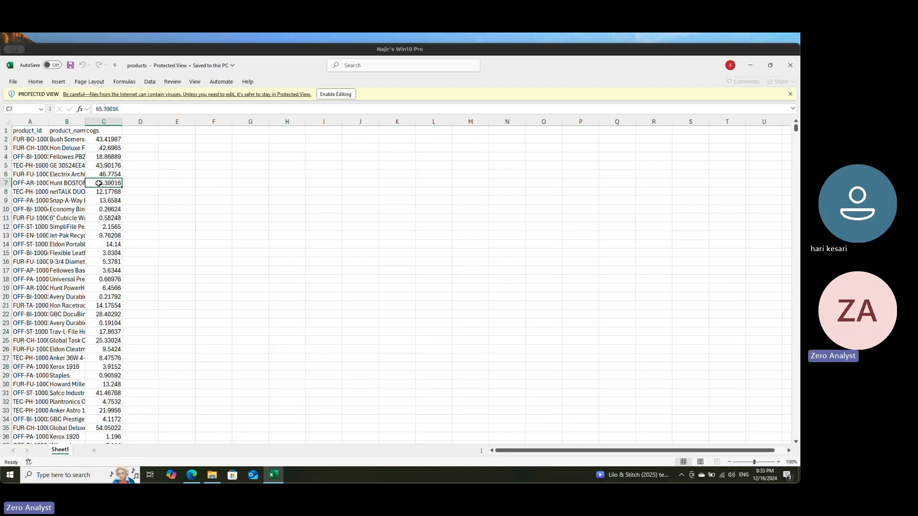
double_click(48, 122)
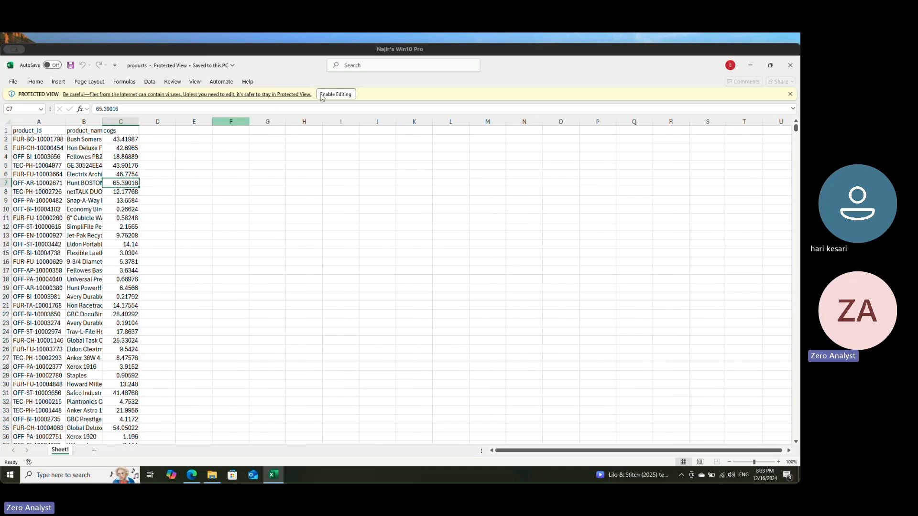
click(336, 94)
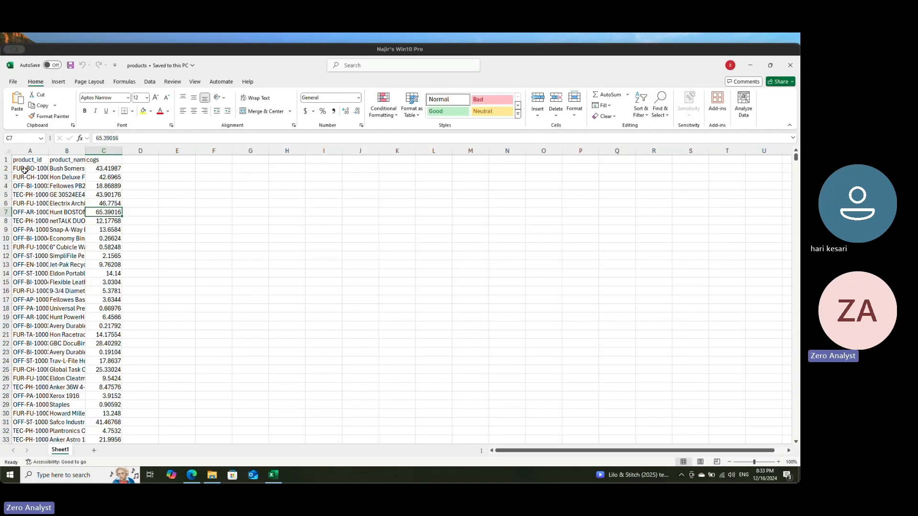
Step: Widen the product_id column and highlight the first product's row, row 2, in yellow
drag(48, 150, 112, 149)
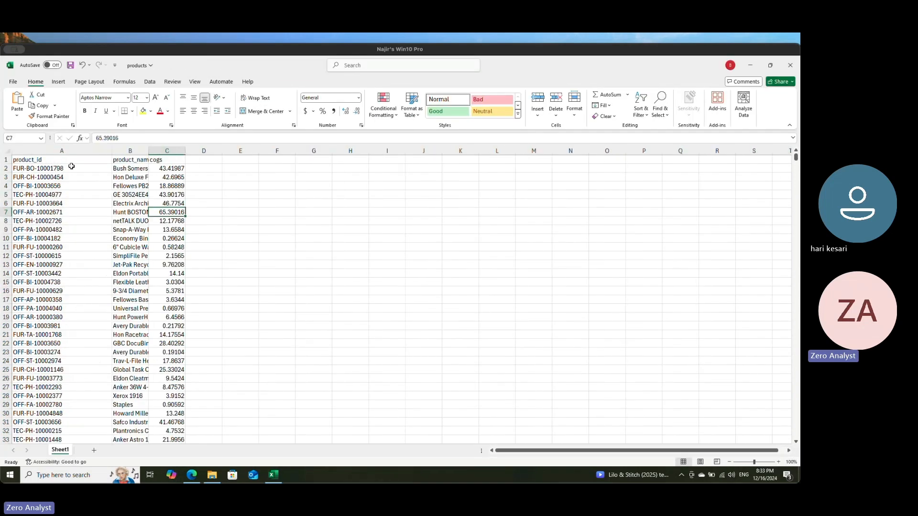
click(6, 169)
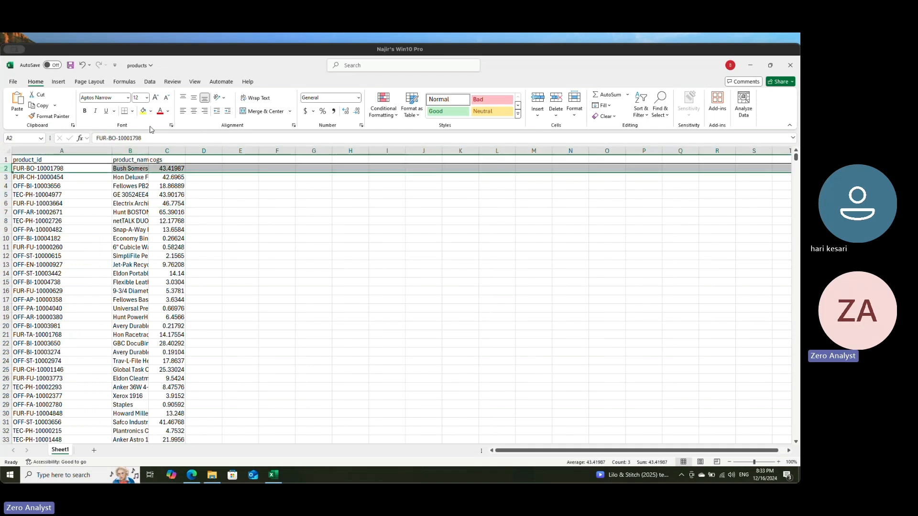
click(167, 169)
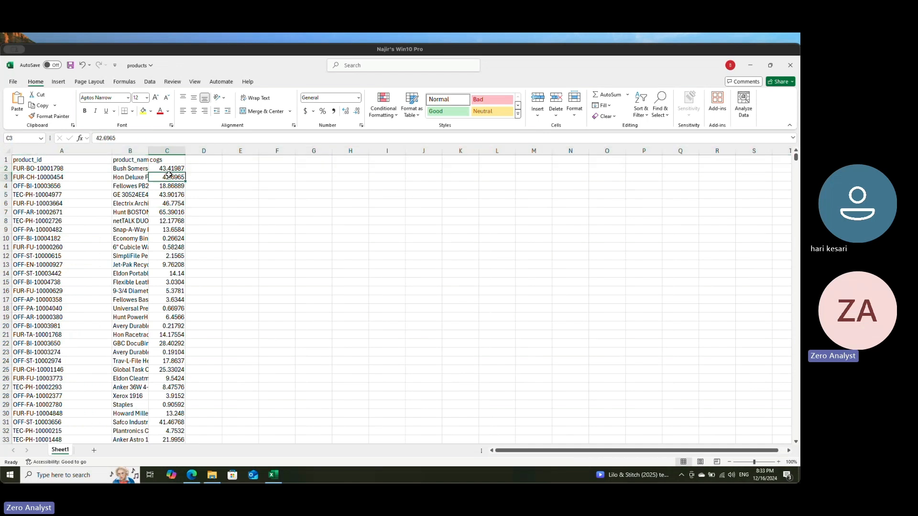
shift+click(45, 171)
click(143, 111)
click(165, 203)
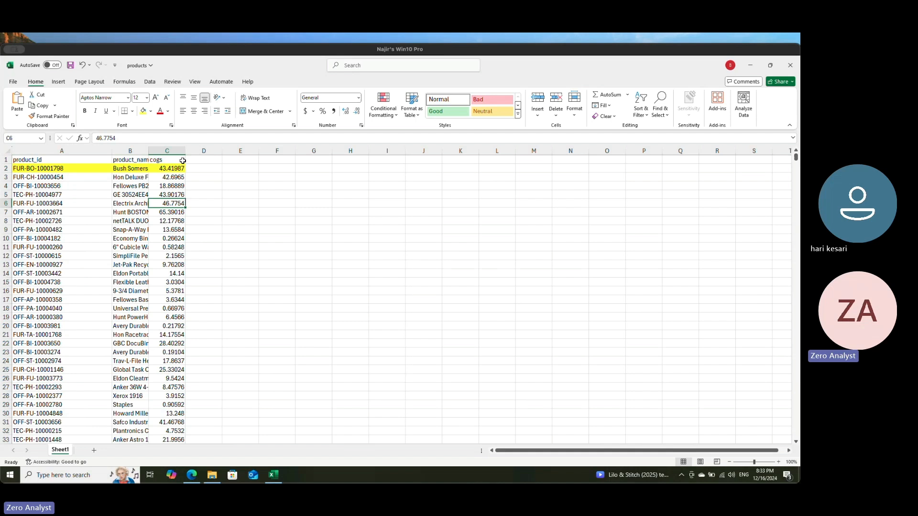
Step: Widen the cogs column slightly and select the first product's cogs value
click(169, 169)
drag(184, 152, 190, 152)
click(171, 175)
click(171, 171)
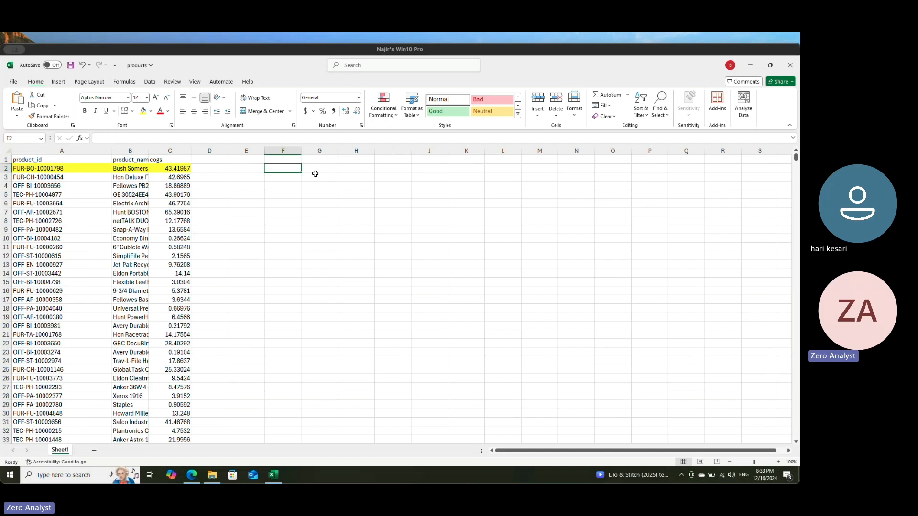
Step: Enter a sample sale of 50 in F2, 5 in G2 and 250 in H2, with the heading "net sale" in H1
text(50)
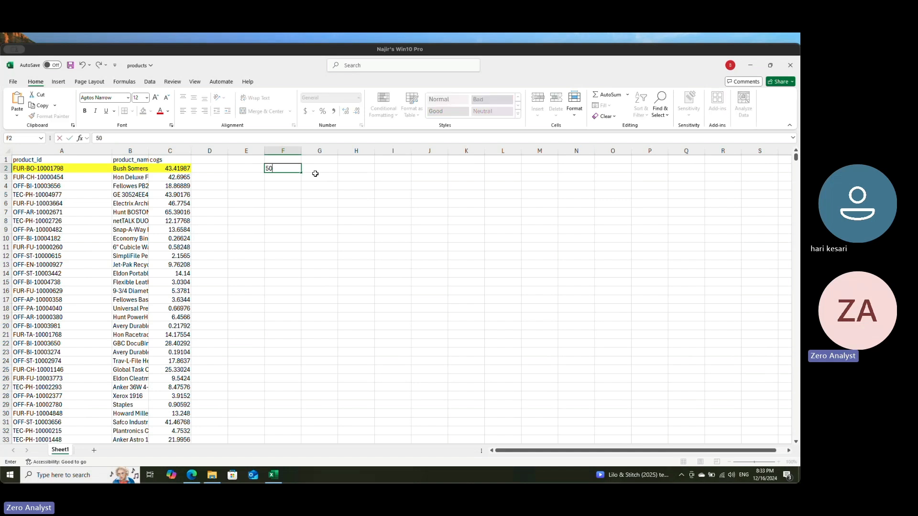
key(Right)
text(5)
key(Right)
key(Left)
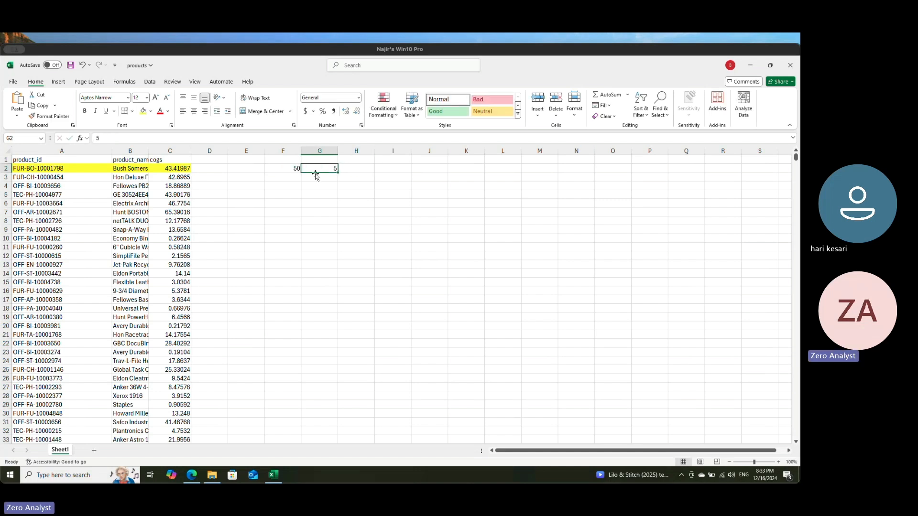
key(Right)
text(250)
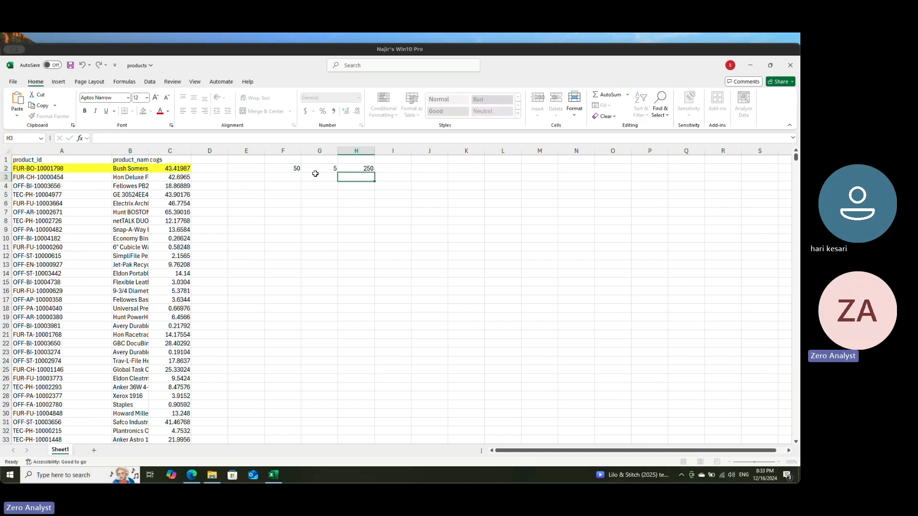
key(ctrl+Return)
key(Up)
text(net sal)
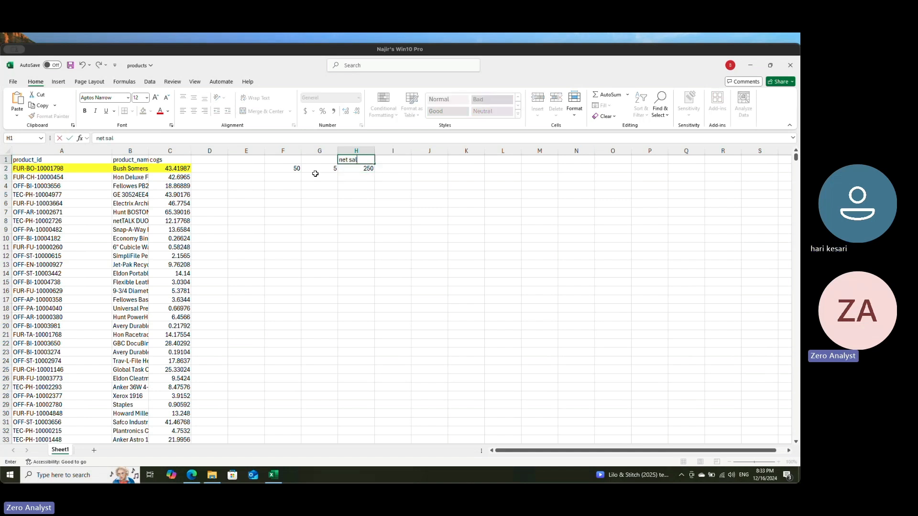
key(Return)
key(Right)
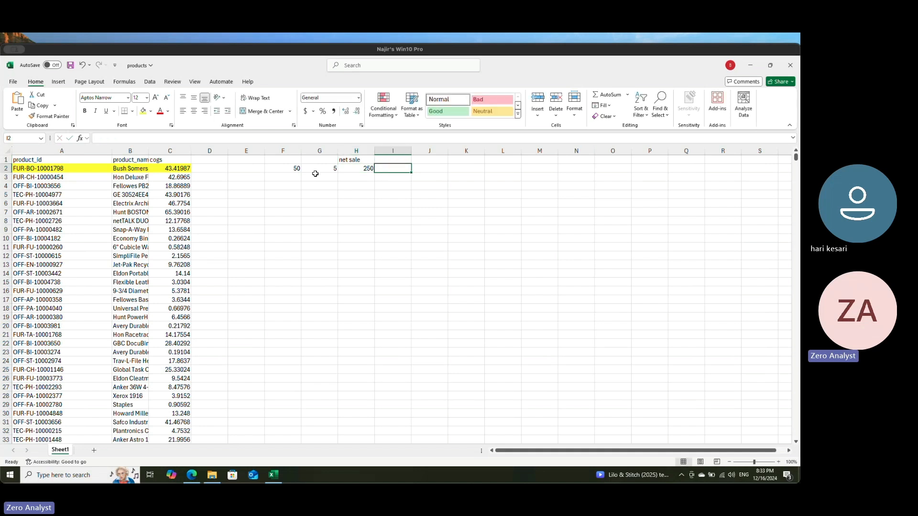
Step: Compare the sample sale figures in F2 to H2 with the first product's cogs in C2
key(Left)
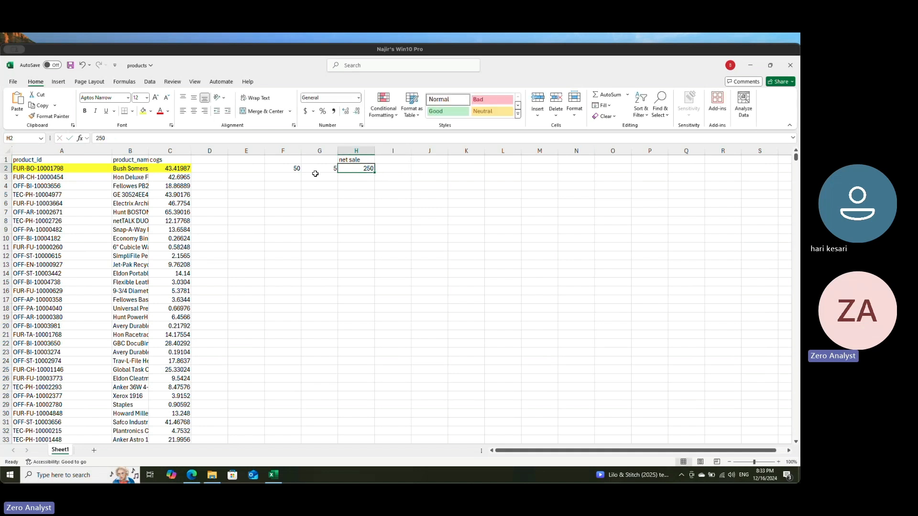
key(Left)
key(Left)
key(Left)
key(Left)
key(Left)
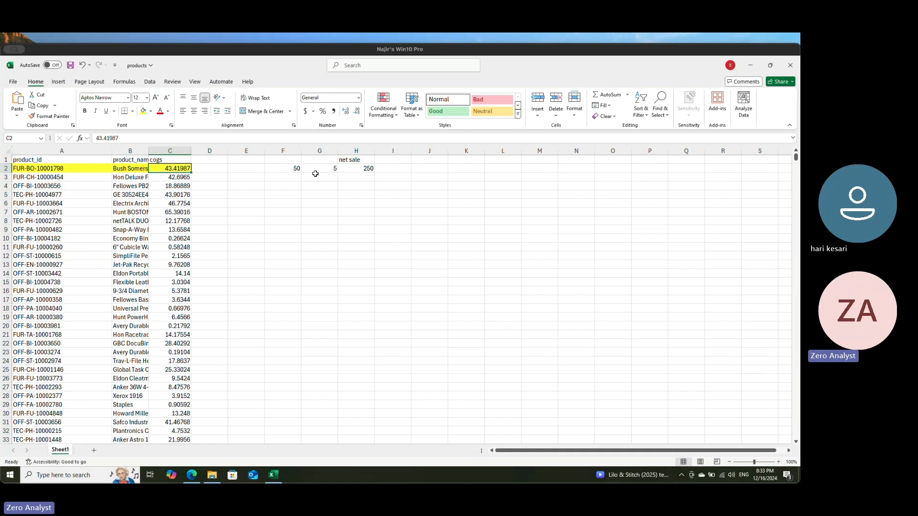
key(Right)
key(Right)
key(Right)
key(Right)
key(Right)
key(Right)
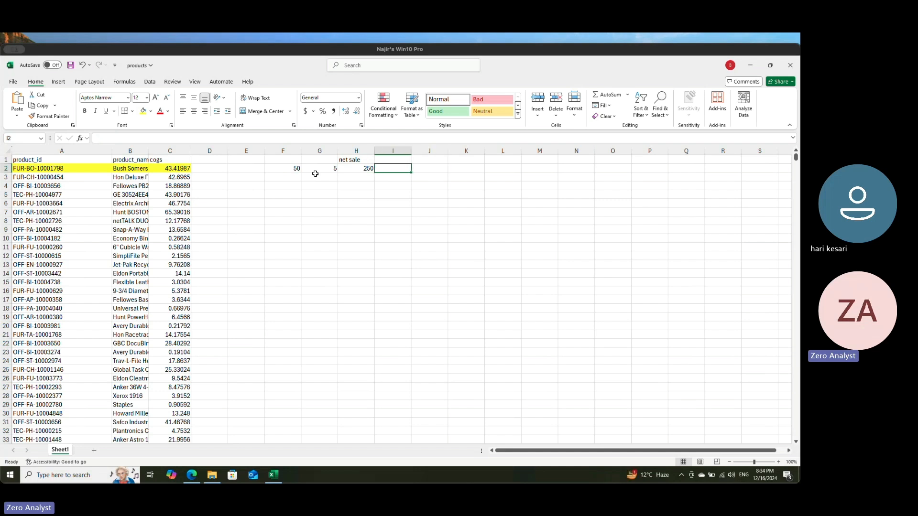
text(=)
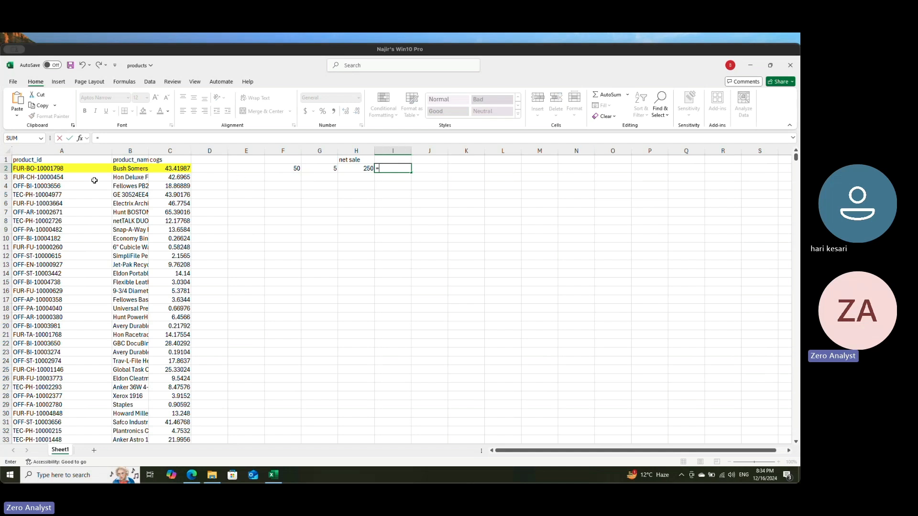
click(450, 226)
key(Escape)
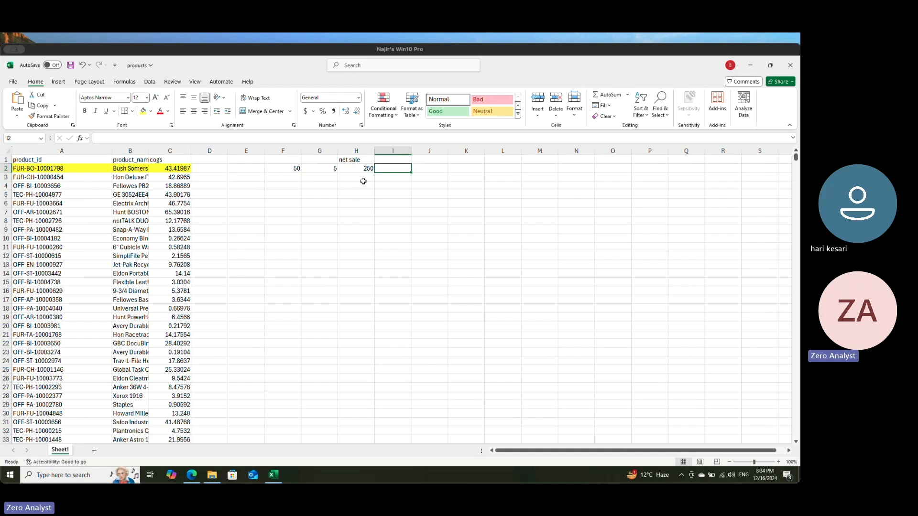
Step: Calculate the sample sale's total cost in I2 by multiplying cogs by quantity with the formula =C2*G2
click(400, 191)
click(396, 172)
text(=)
click(170, 167)
text(*)
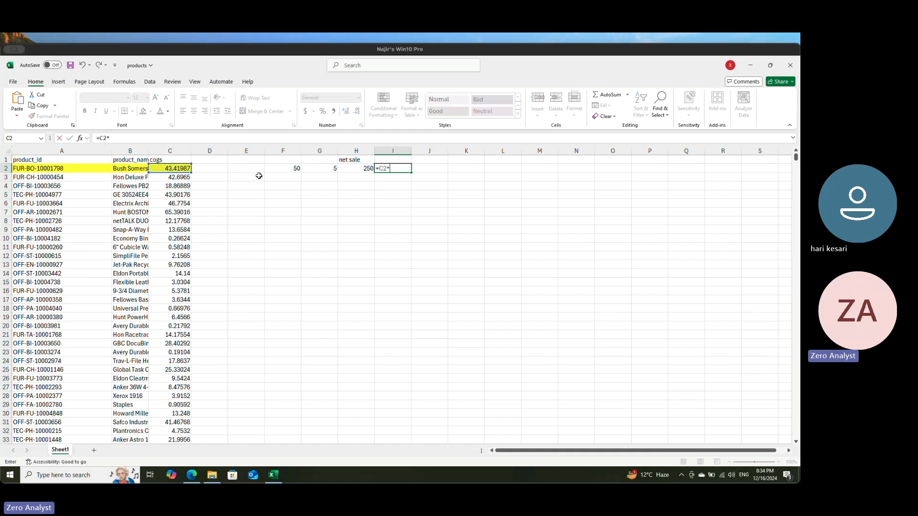
click(321, 168)
key(Return)
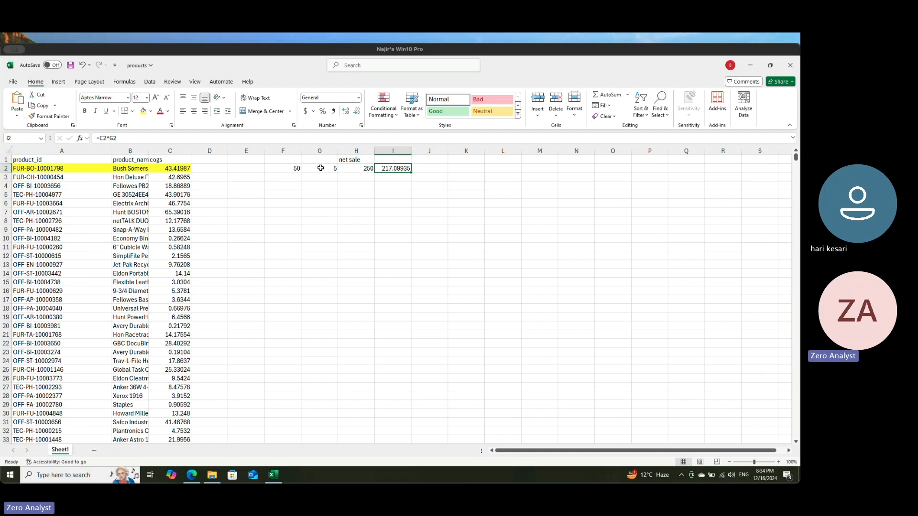
Step: Compare the sample net sale in H2 with the total cost in I2
key(Down)
key(Up)
key(Left)
key(Right)
key(Right)
key(Left)
key(Left)
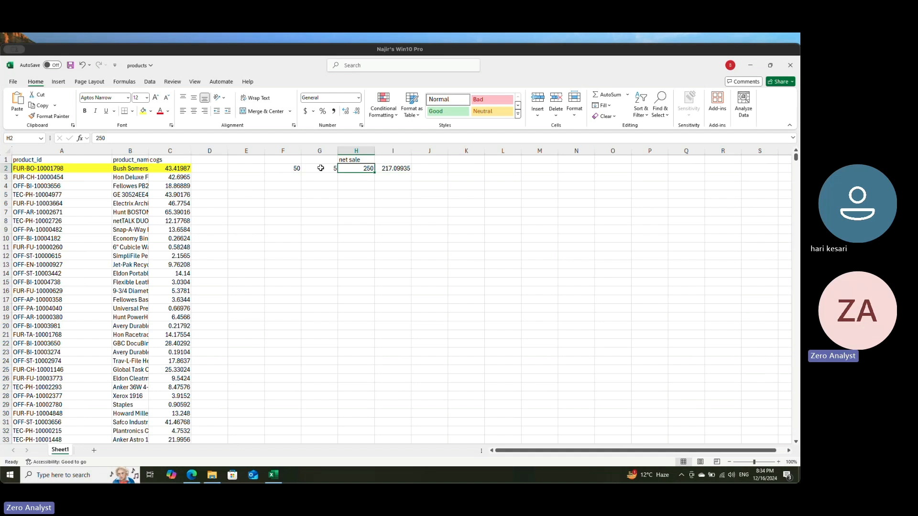
key(Right)
key(Left)
key(Right)
key(Left)
key(Right)
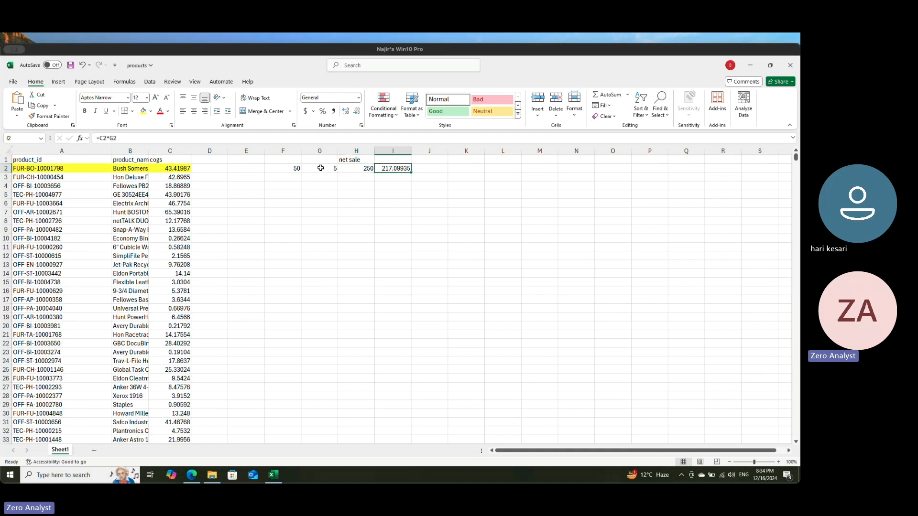
key(Right)
key(Left)
Step: Clear the sample calculation from columns F to I
drag(283, 151, 396, 160)
key(Delete)
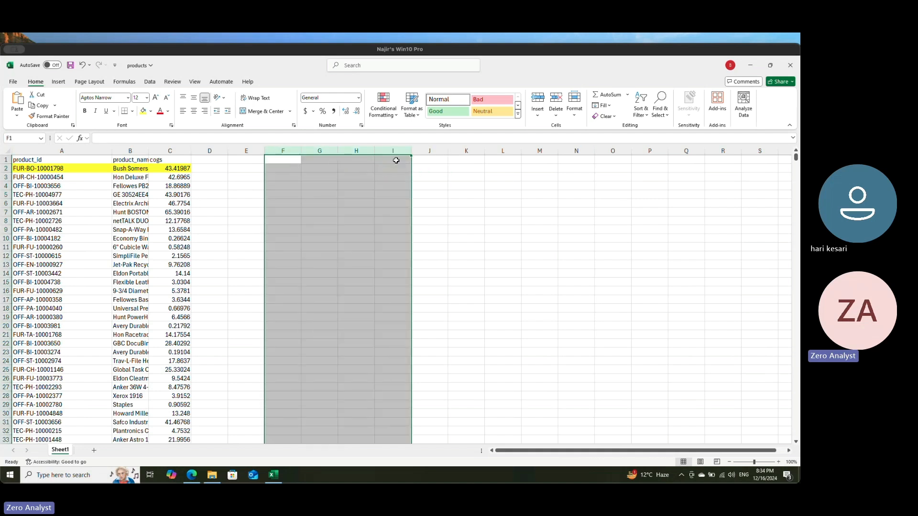
click(210, 212)
Step: Examine the cogs column and match the first product's product_id in A2 with its cogs in C2
click(168, 150)
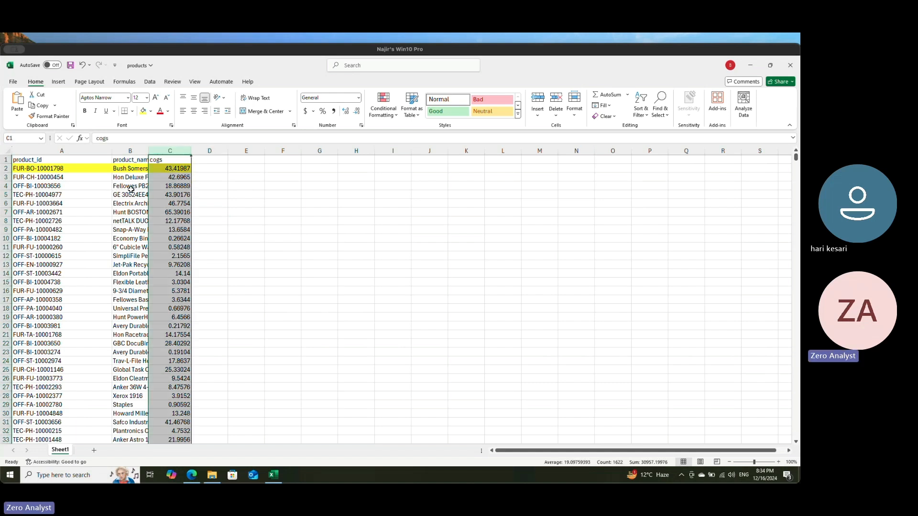
click(165, 167)
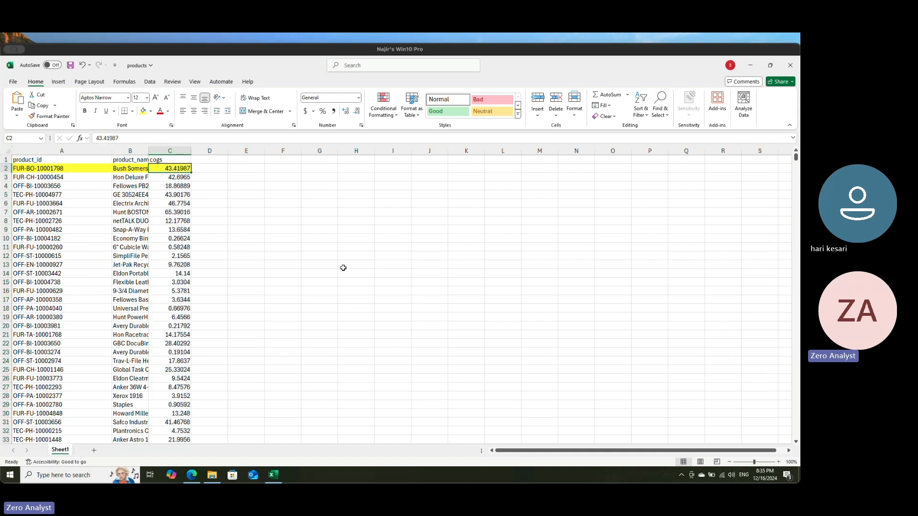
click(38, 169)
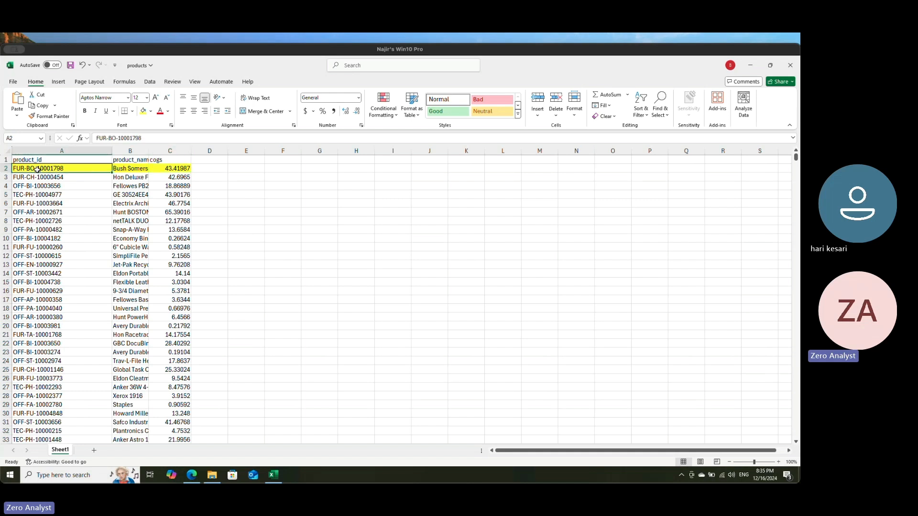
click(177, 171)
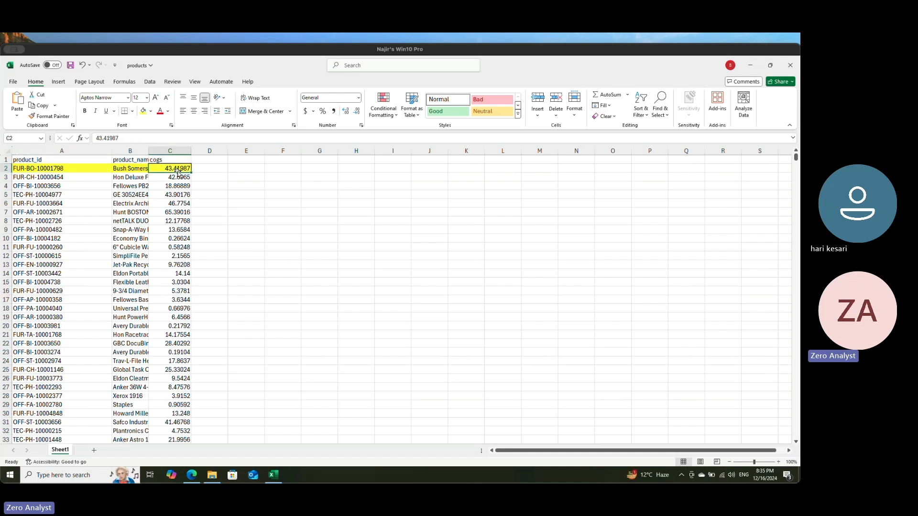
Step: Add a new blank worksheet to the products workbook
click(94, 450)
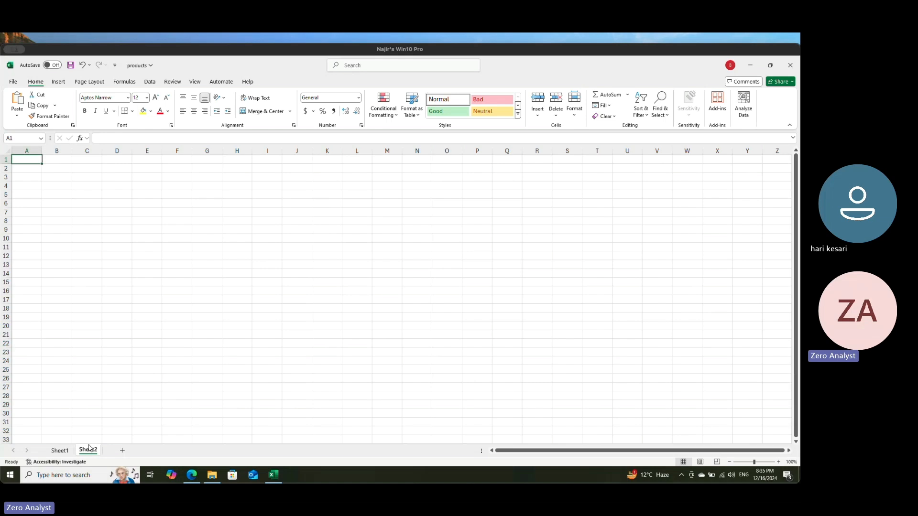
Step: Close the products workbook without saving its changes
click(790, 66)
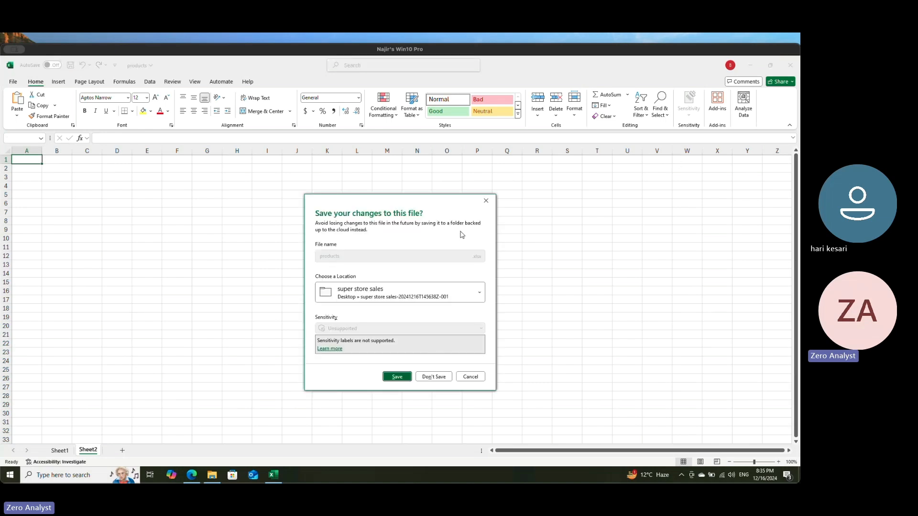
click(436, 377)
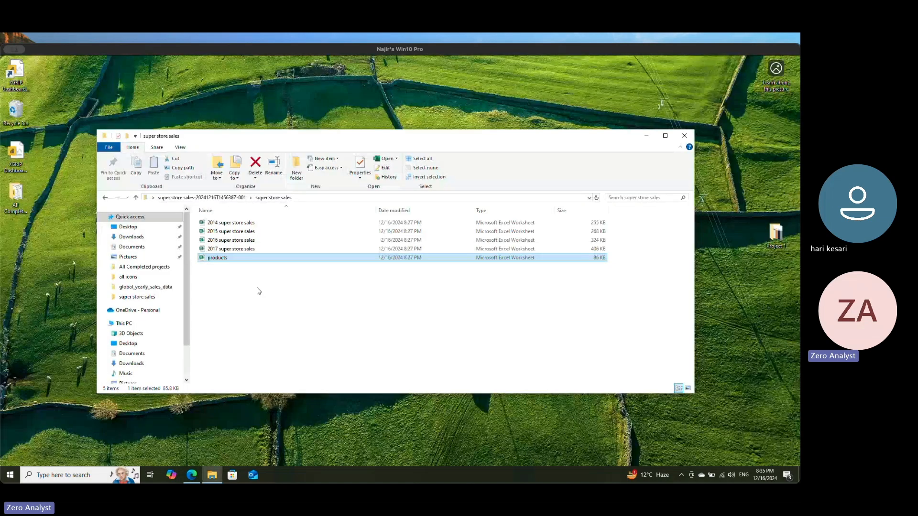
click(268, 286)
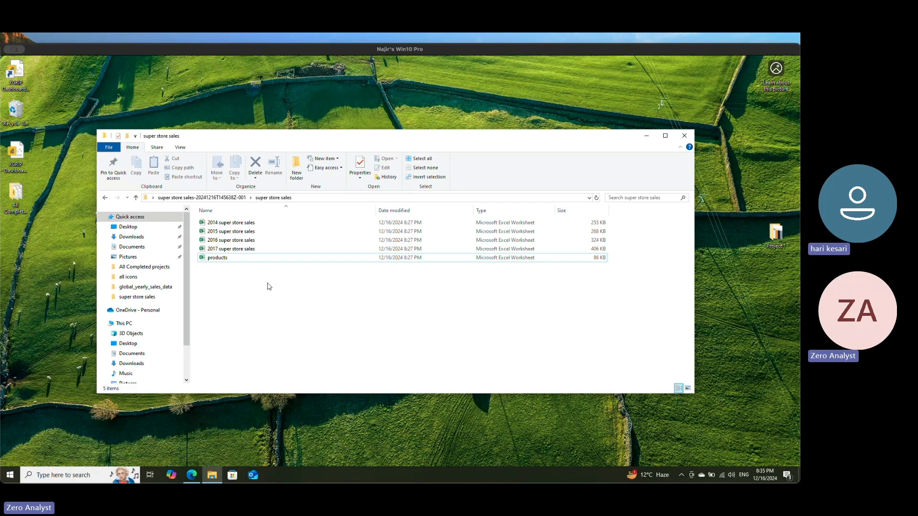
Step: Close the super store sales folder window and create a desktop folder named with the person's first name followed by "Project 1 - Super stores"
click(685, 136)
drag(301, 239, 555, 237)
right_click(230, 208)
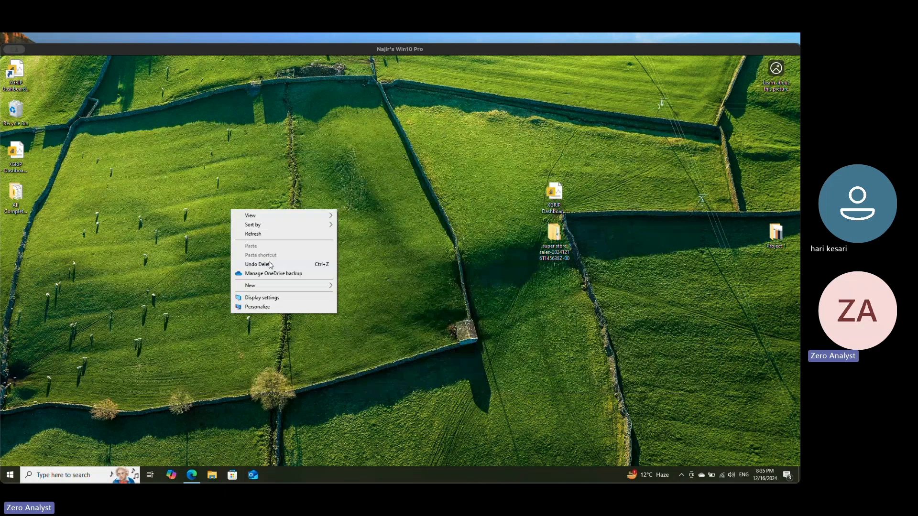
mouse_move(280, 286)
click(369, 287)
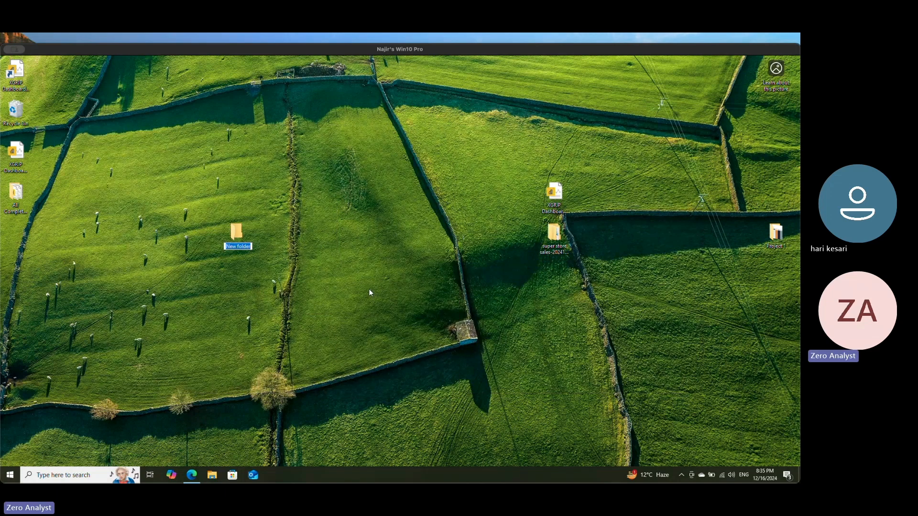
text(Hari Project 12)
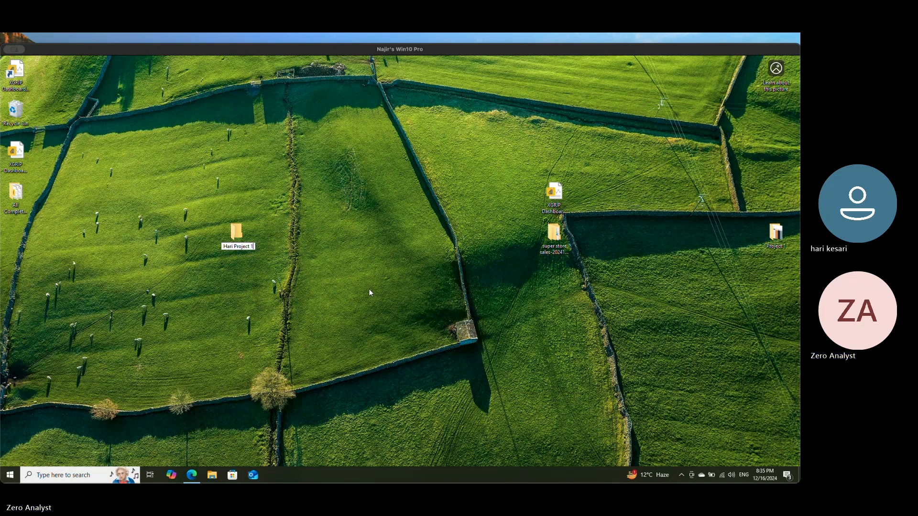
key(BackSpace)
text(- Super stores)
key(Return)
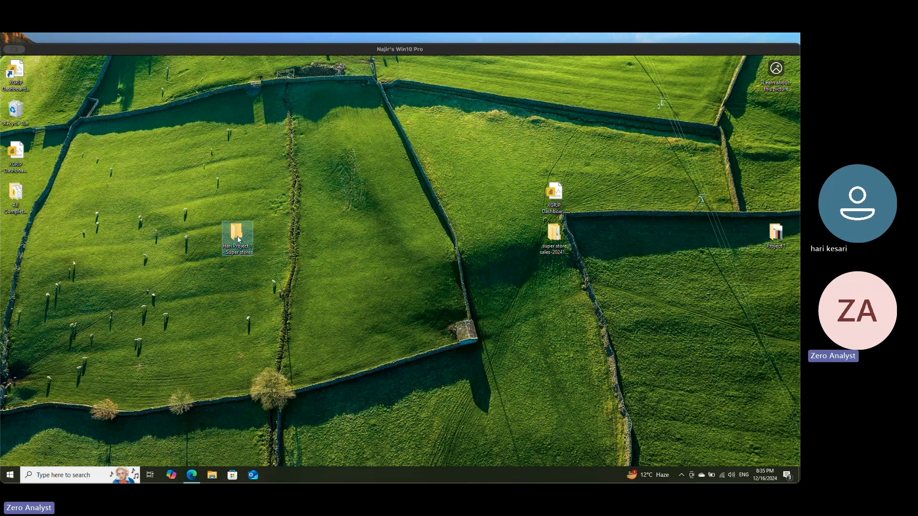
Step: Create a folder named "All Projects" in Documents, with the file window narrowed so the desktop project folder stays reachable
click(212, 475)
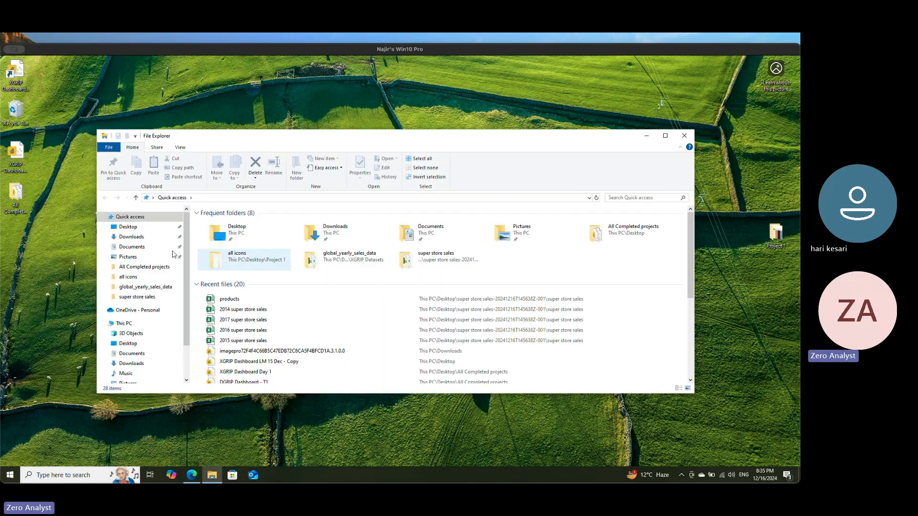
click(132, 247)
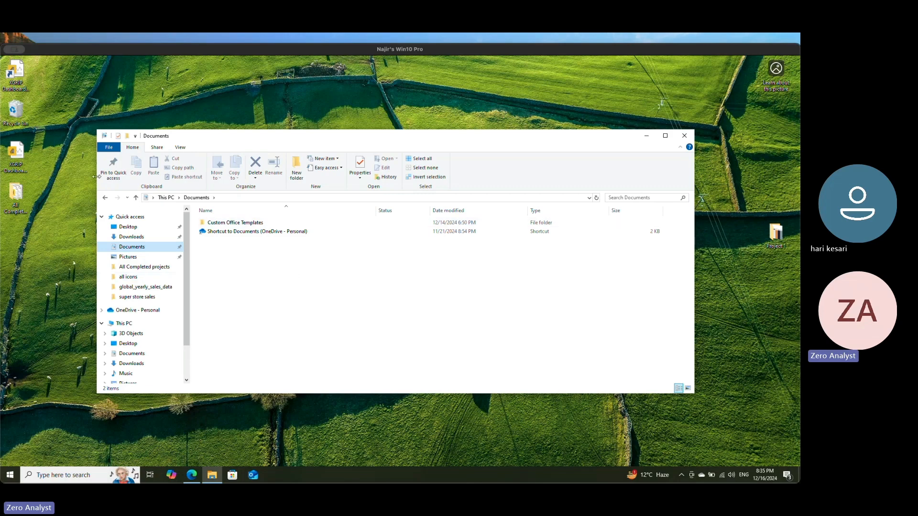
drag(97, 218, 375, 217)
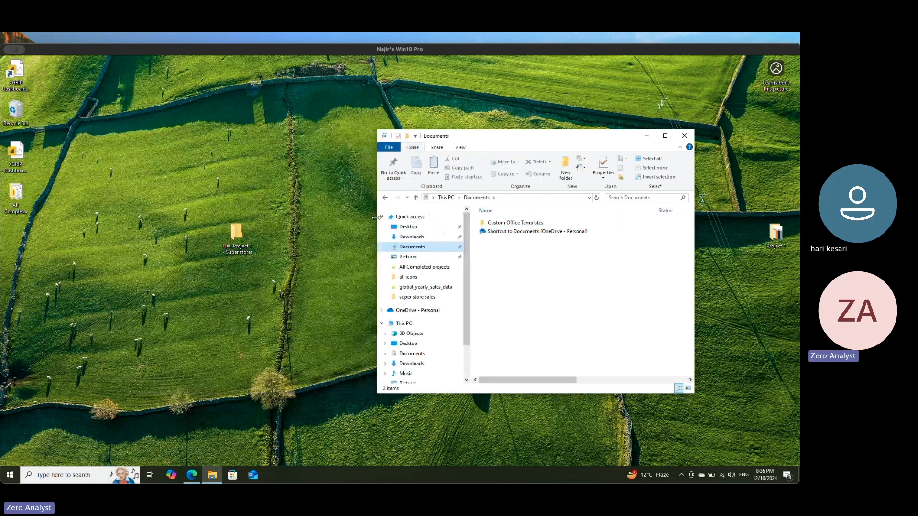
right_click(507, 273)
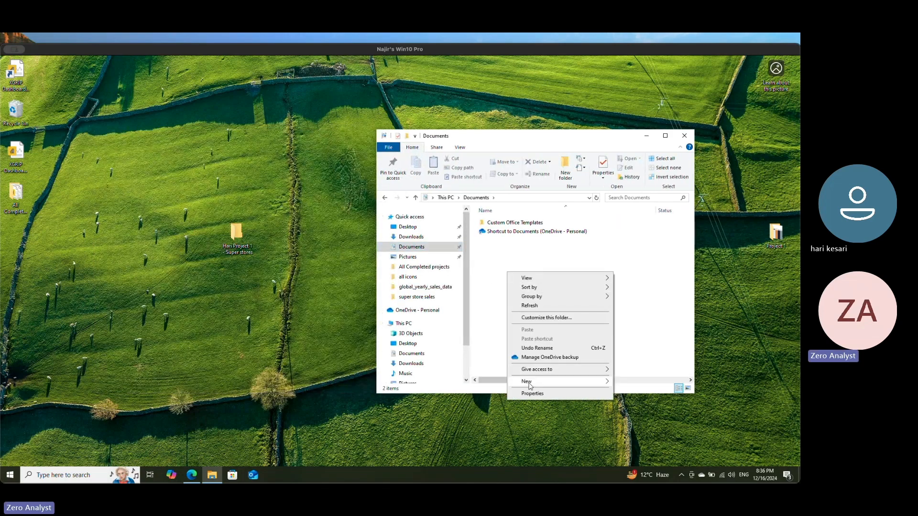
mouse_move(531, 382)
click(632, 277)
text(All Projects)
key(Return)
Step: Move the desktop project folder into All Projects, open it, and shift its window clear of the super store sales folder
double_click(501, 241)
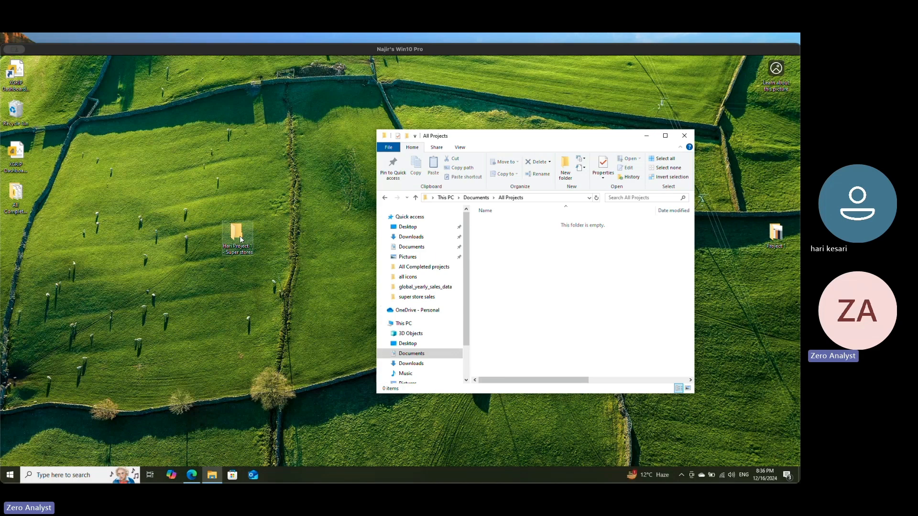
drag(239, 241, 496, 238)
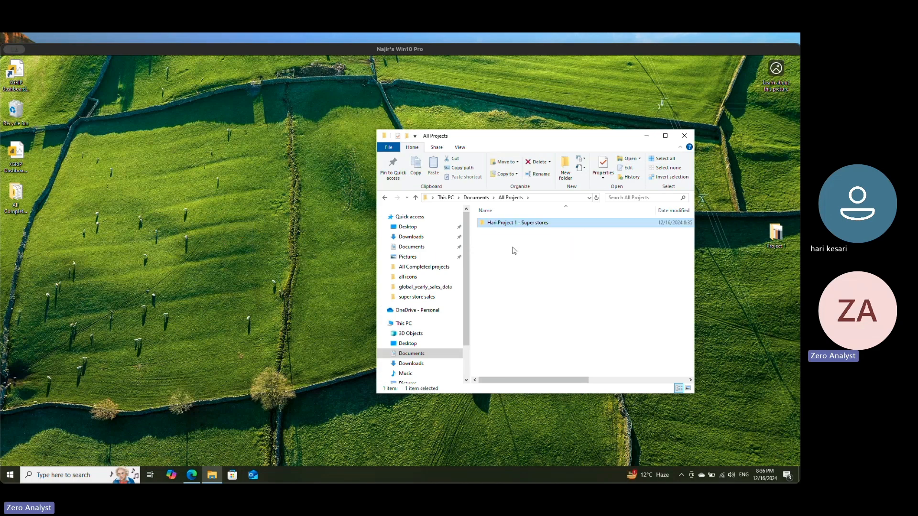
double_click(502, 226)
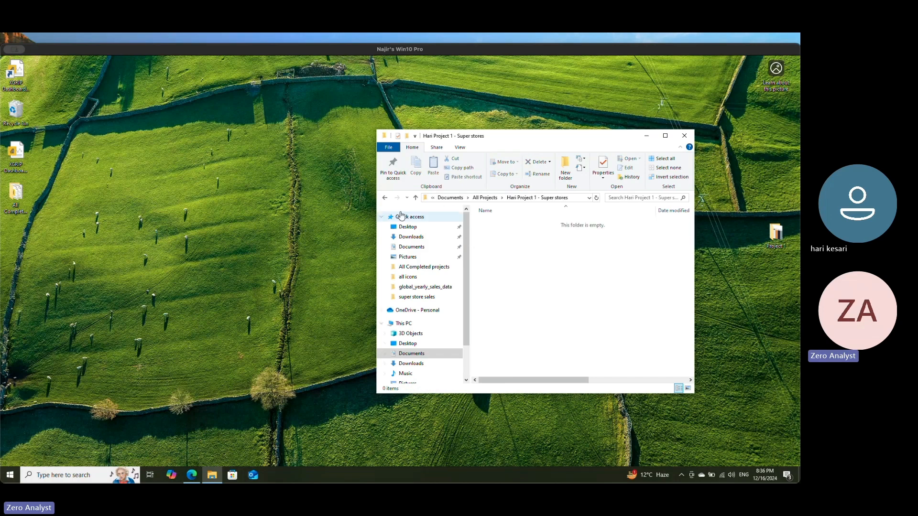
drag(538, 141, 341, 132)
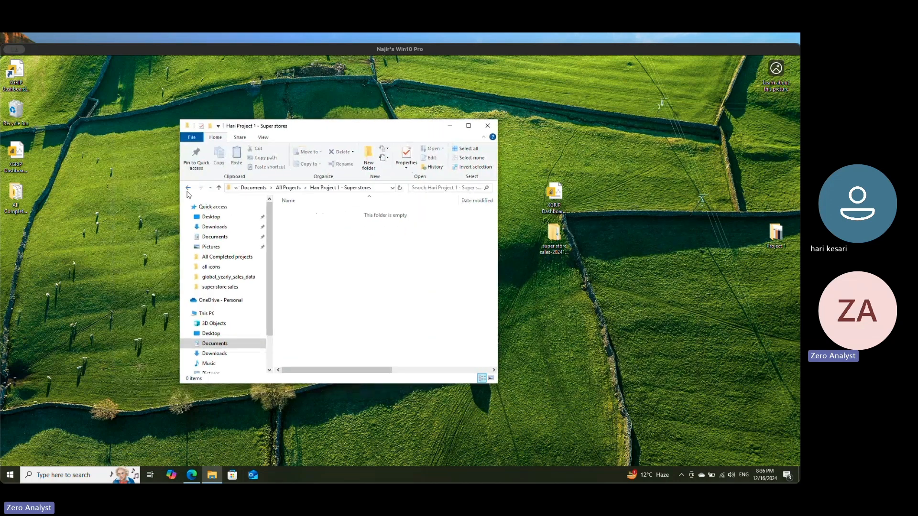
drag(179, 191, 193, 190)
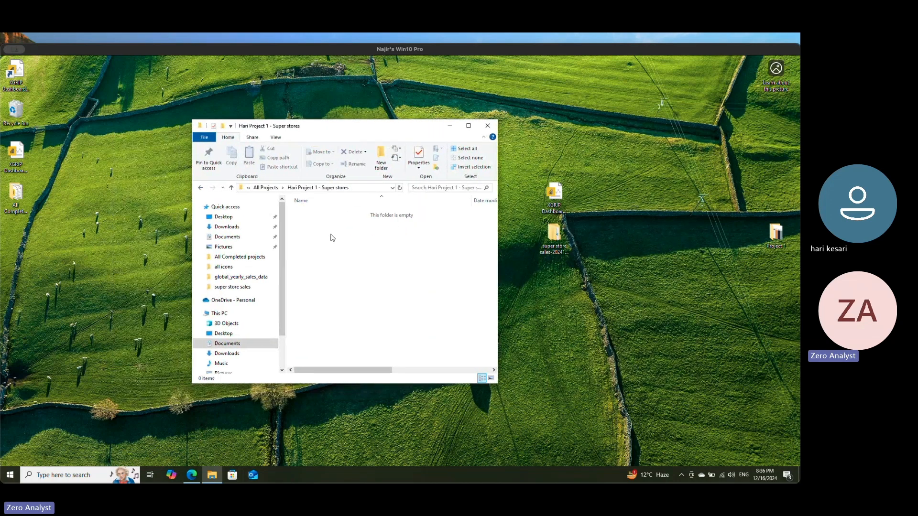
Step: Open the inner super store sales folder from the desktop and place its window beside the project folder's window
double_click(553, 236)
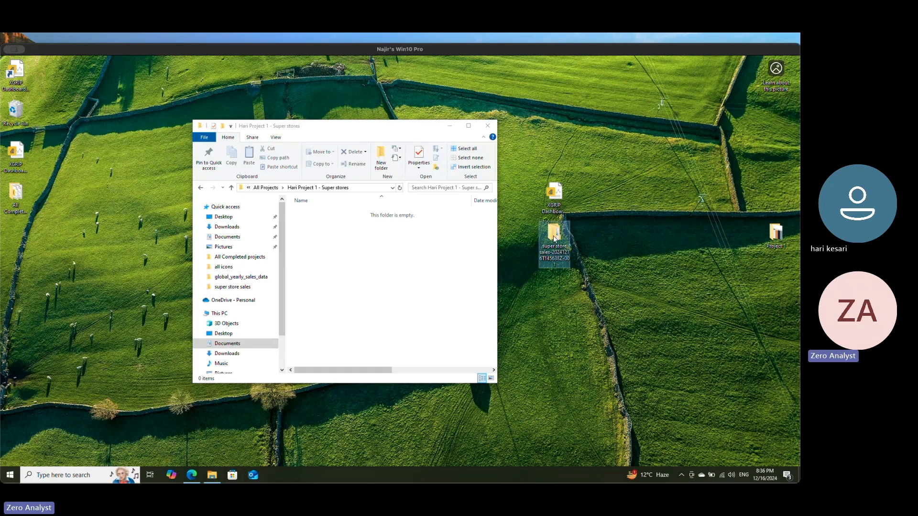
double_click(343, 229)
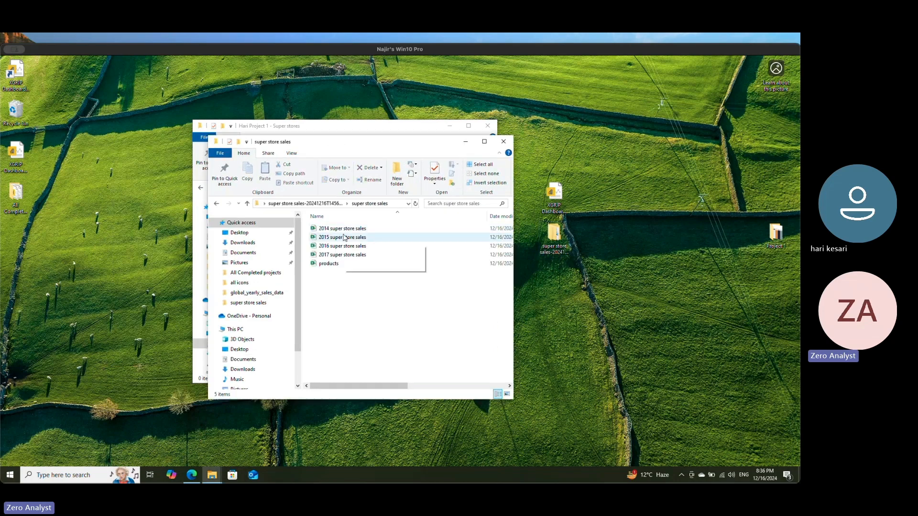
ctrl+click(344, 238)
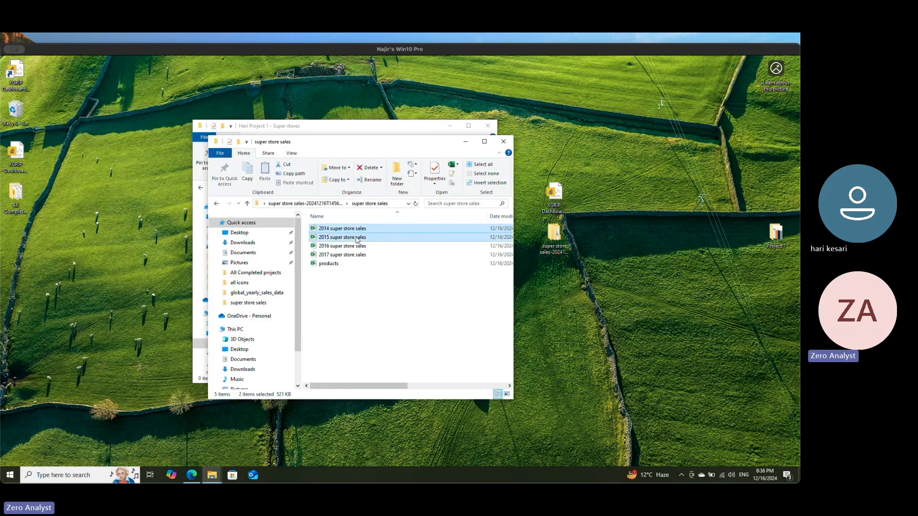
drag(370, 154, 705, 200)
drag(673, 283, 375, 261)
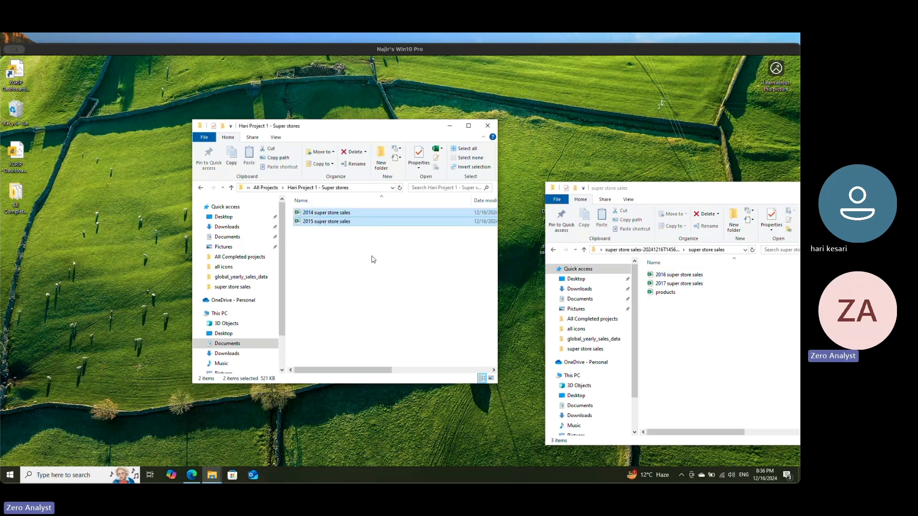
click(651, 313)
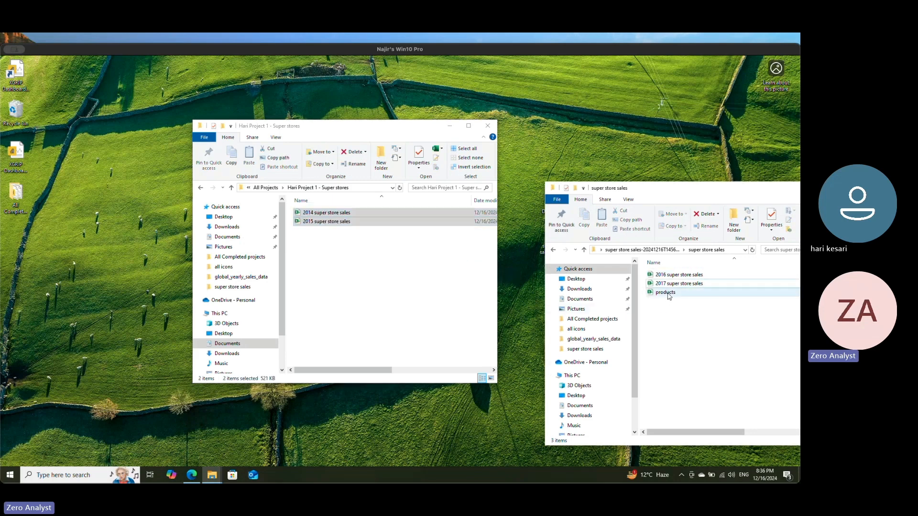
key(ctrl+z)
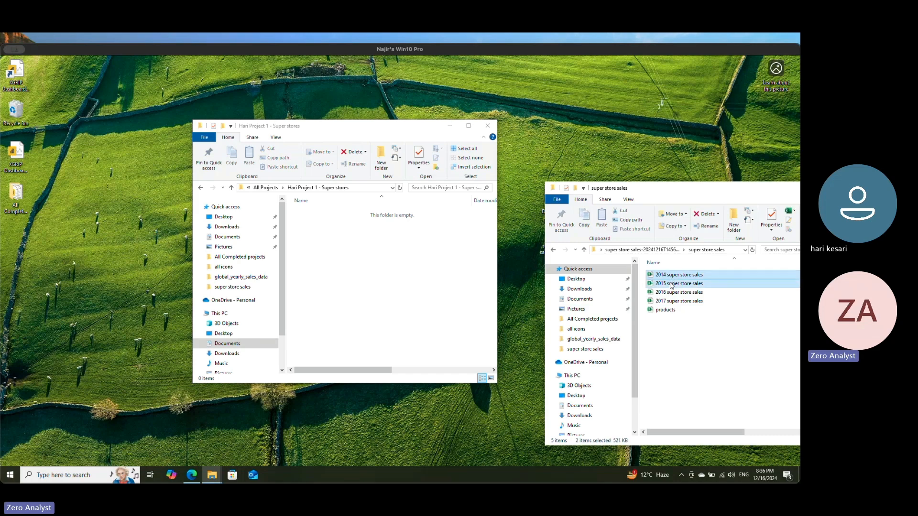
Step: Copy the 2014 super store sales, 2015 super store sales and products workbooks from super store sales into the project folder
click(665, 310)
key(super)
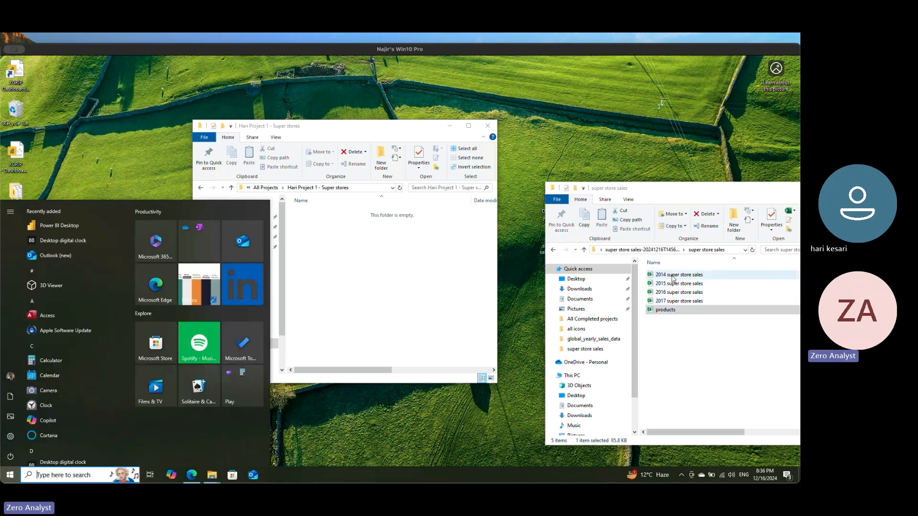
click(672, 279)
shift+click(674, 284)
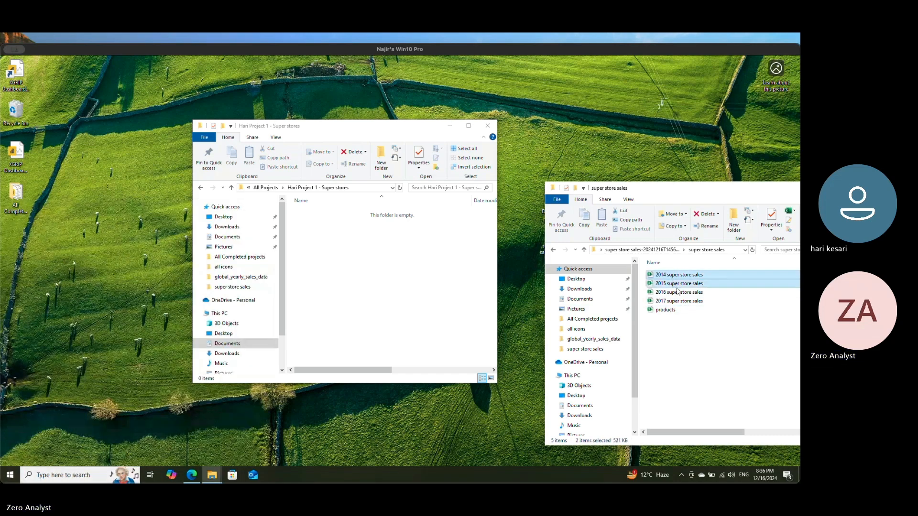
ctrl+click(675, 311)
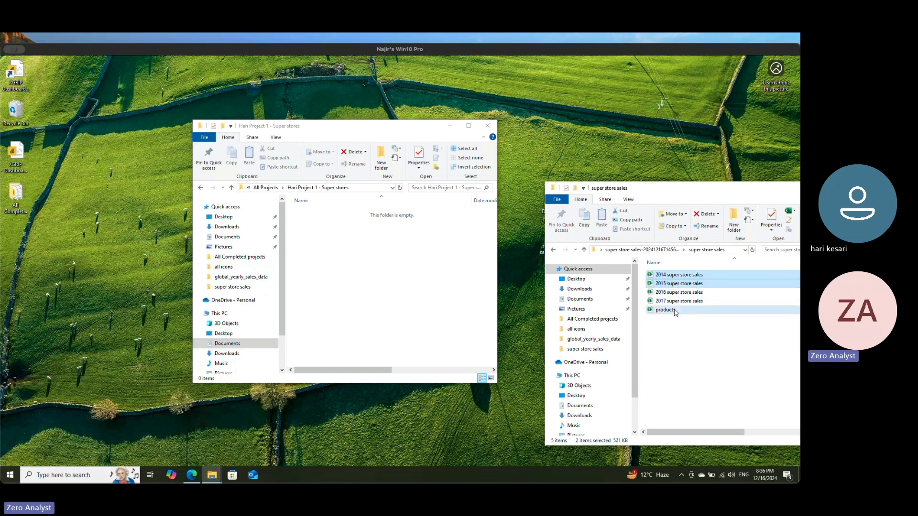
click(377, 261)
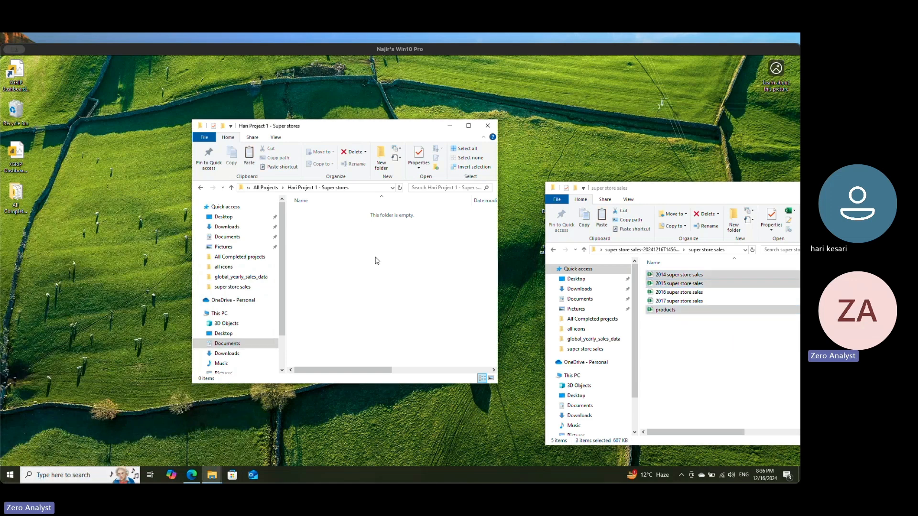
key(ctrl+v)
click(371, 262)
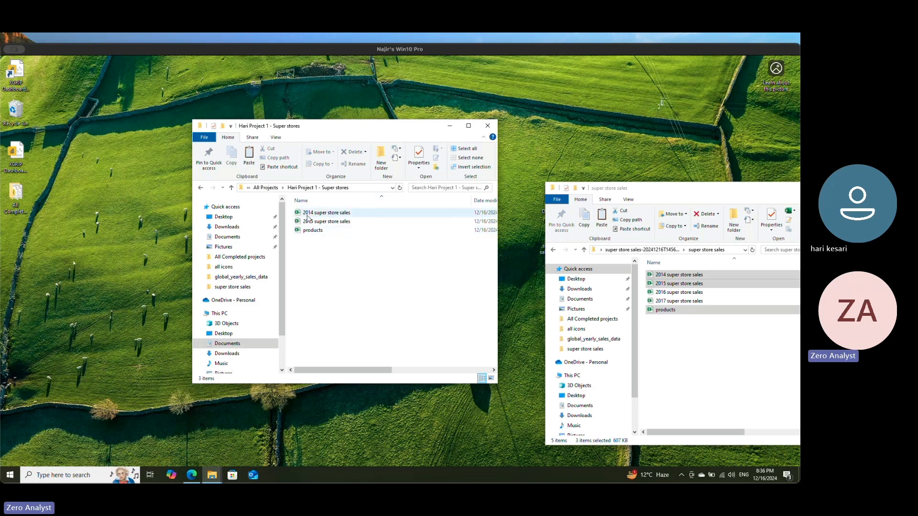
click(685, 329)
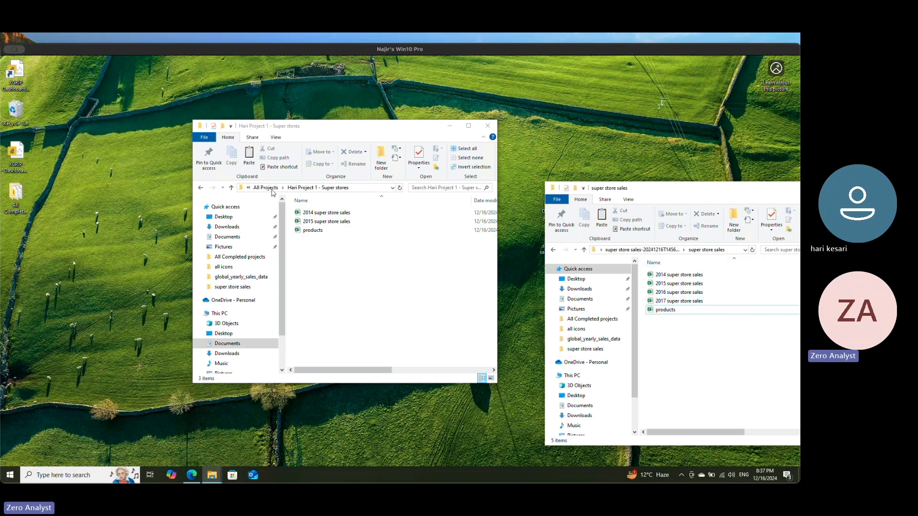
Step: Go up to the All Projects folder and rename the project folder as "project 1"
click(302, 190)
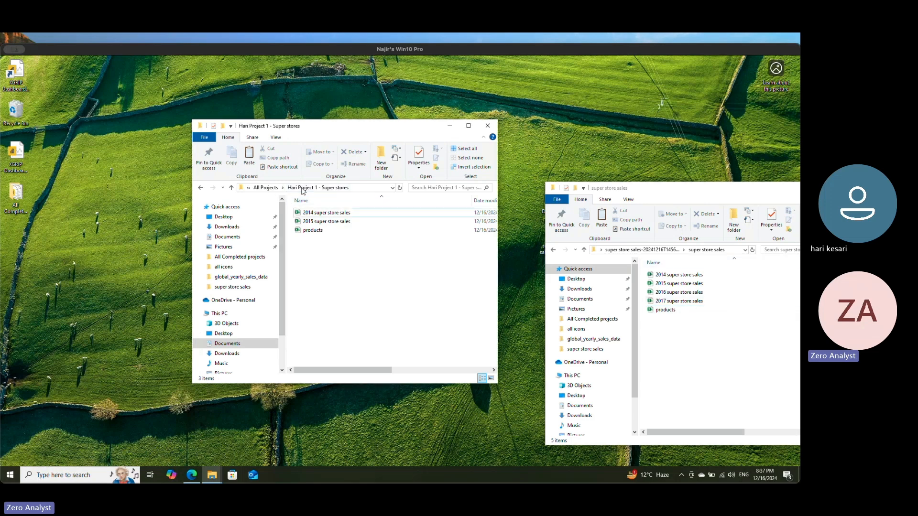
click(261, 188)
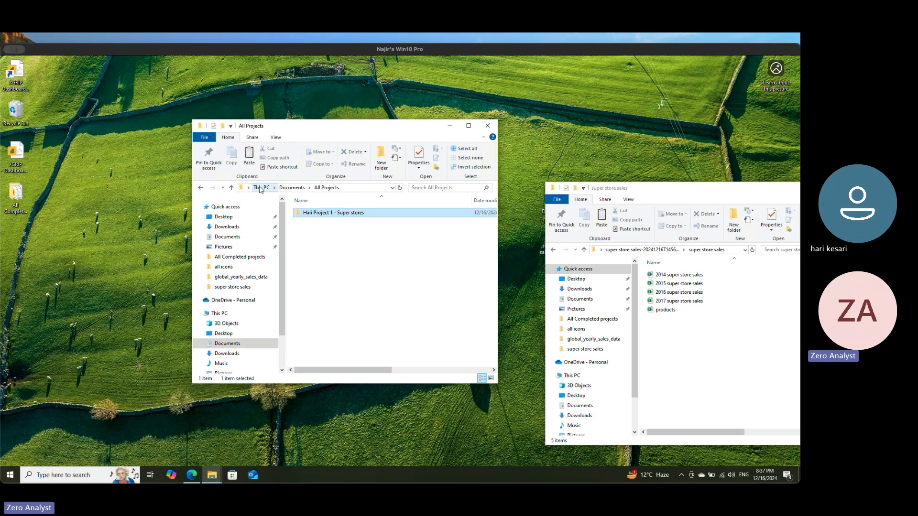
click(324, 215)
click(328, 223)
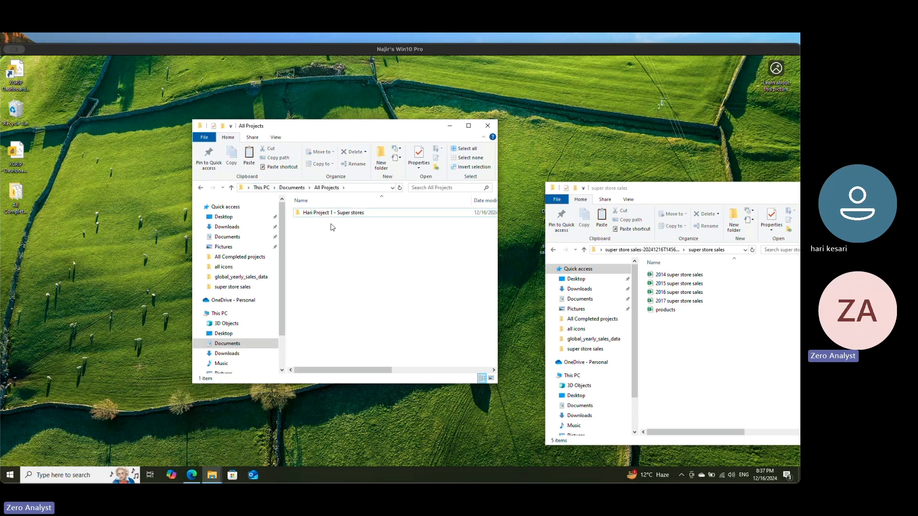
right_click(326, 213)
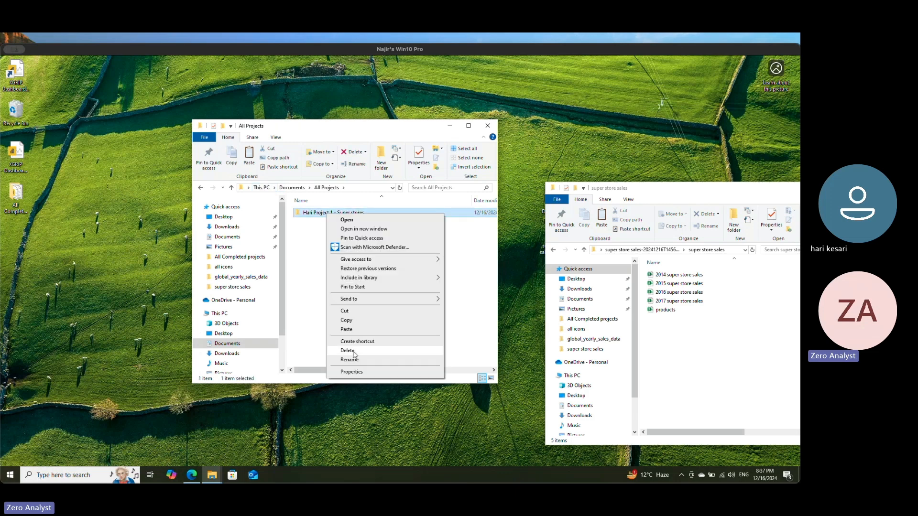
click(315, 279)
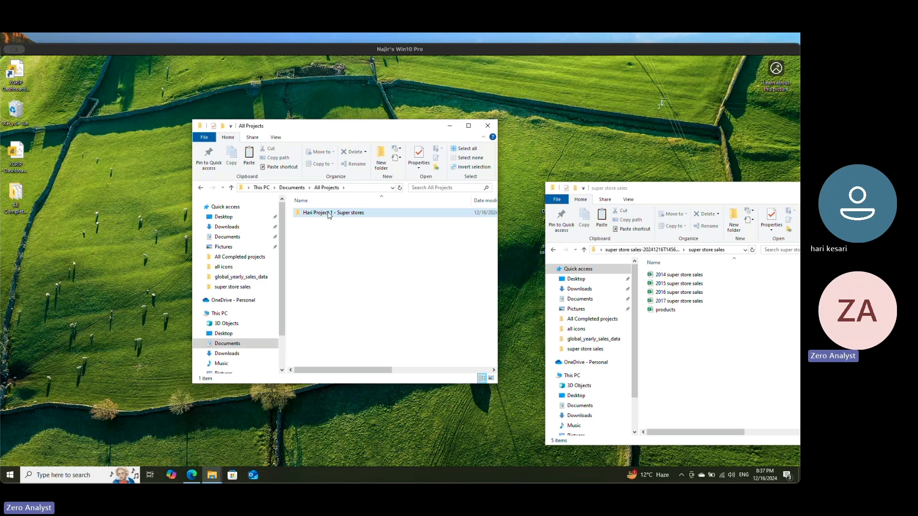
right_click(329, 216)
click(349, 349)
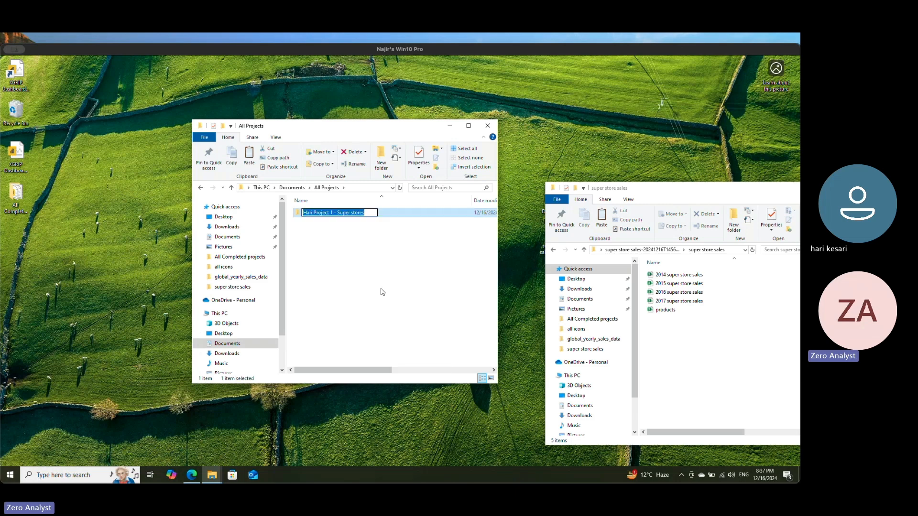
text(datase)
key(ctrl+a)
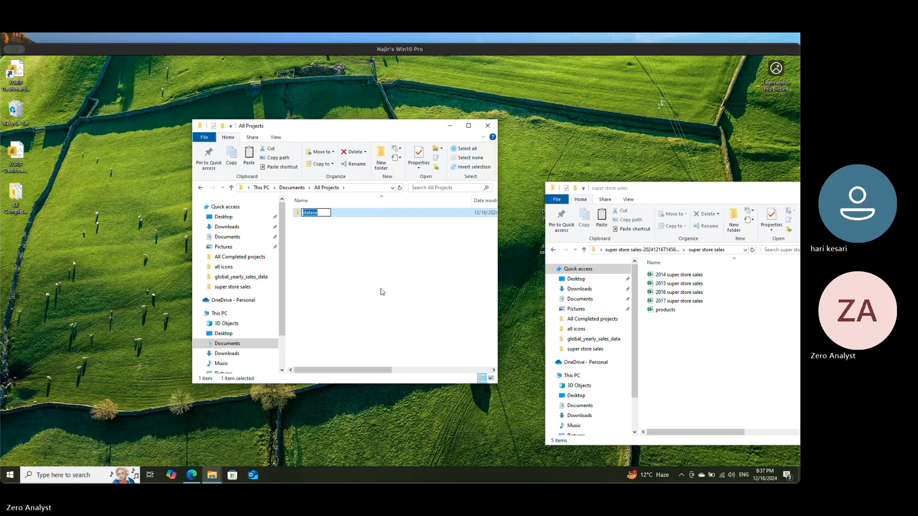
text(project 1)
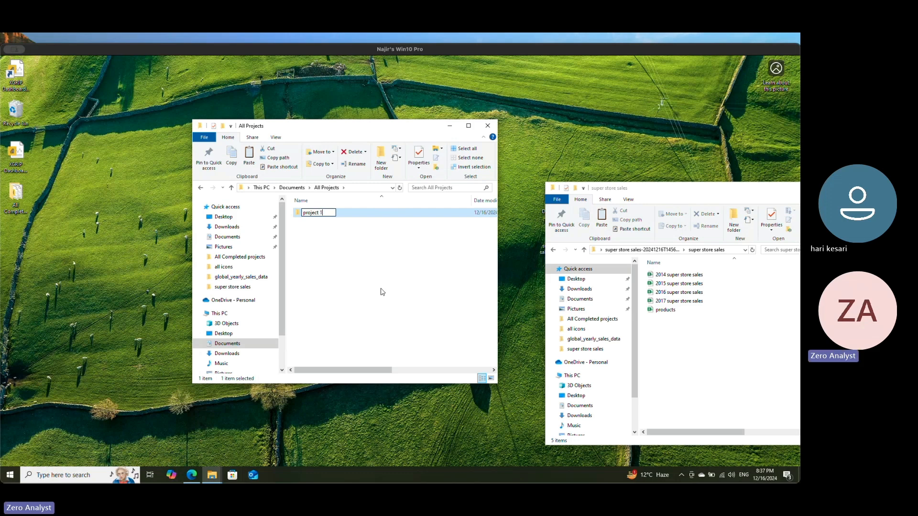
key(Return)
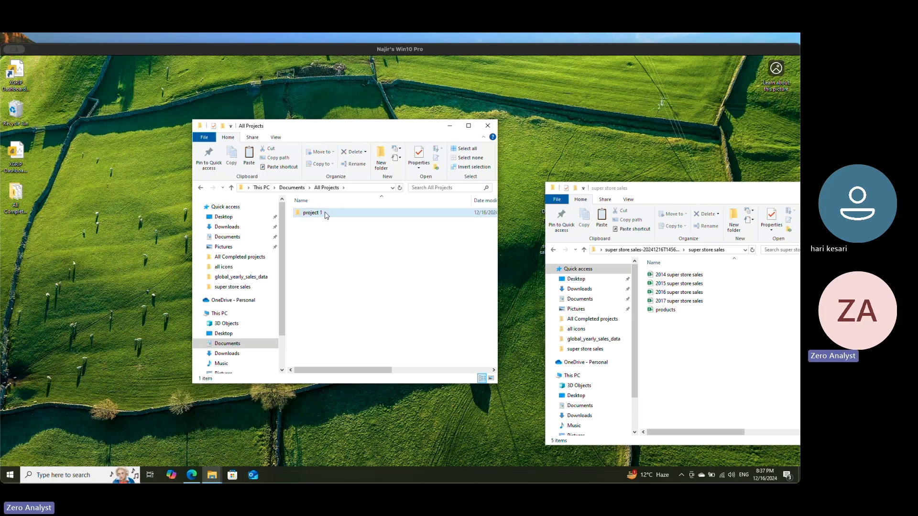
Step: Look inside the renamed project folder, undo the rename in All Projects, and reopen the folder
double_click(324, 213)
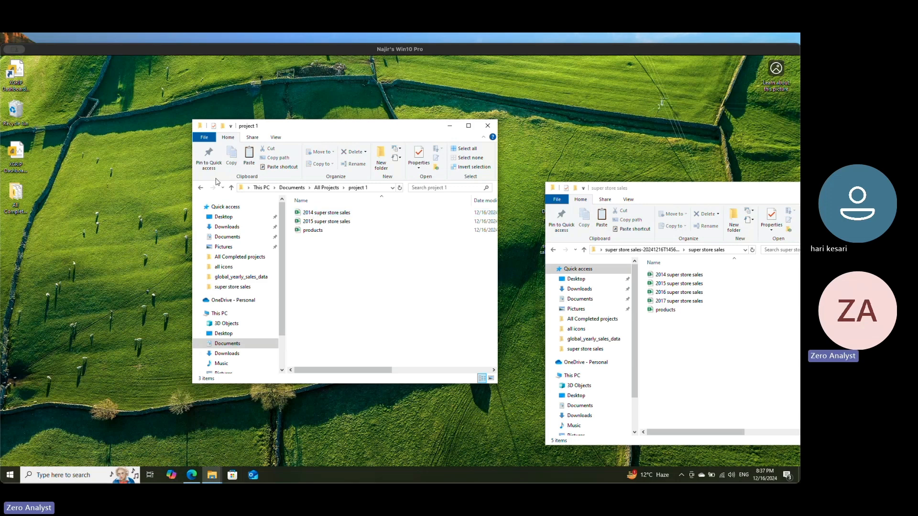
click(201, 188)
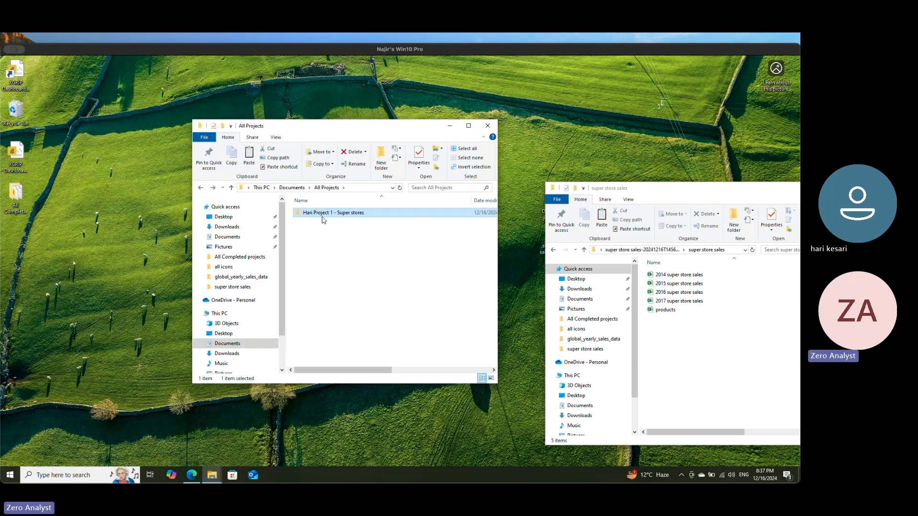
double_click(342, 213)
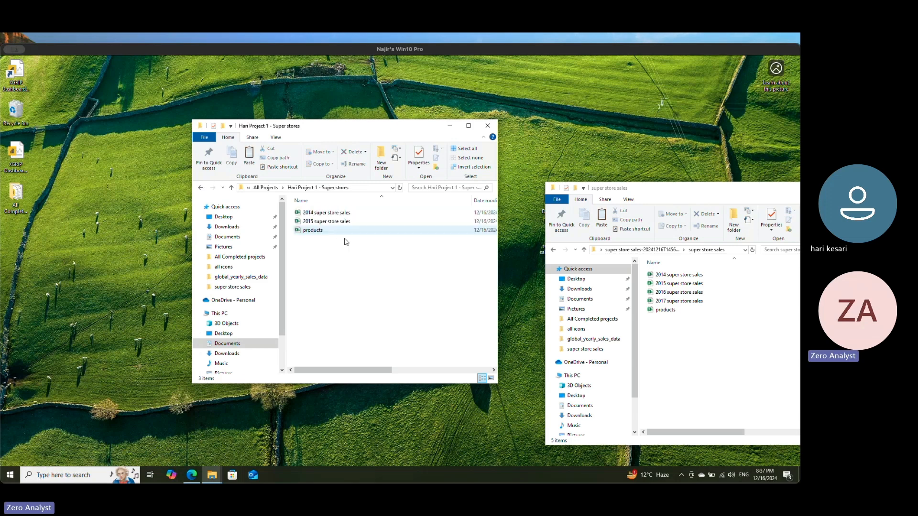
Step: Create a folder named "datasets" inside the project folder
right_click(324, 257)
mouse_move(380, 366)
click(458, 367)
text(datasets)
key(Return)
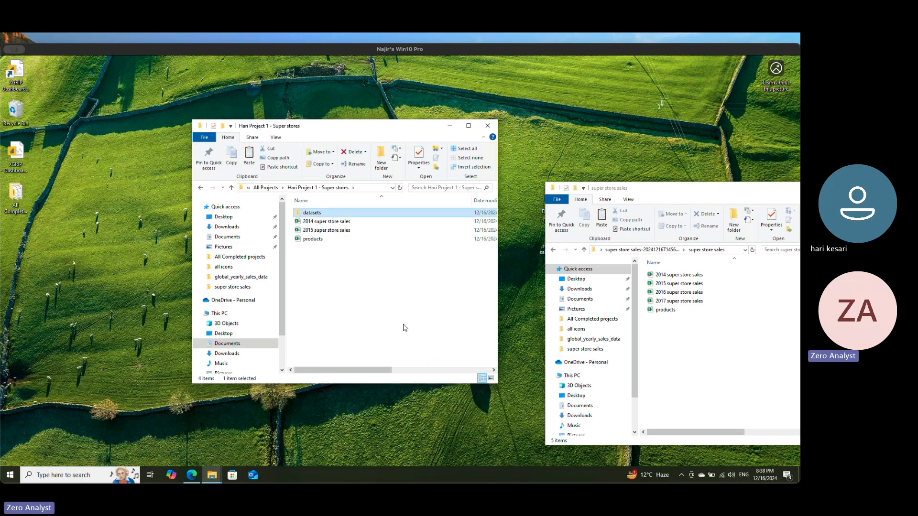
Step: Move the 2014 super store sales, 2015 super store sales and products workbooks into datasets, check them there, and close both file windows
drag(340, 263, 322, 225)
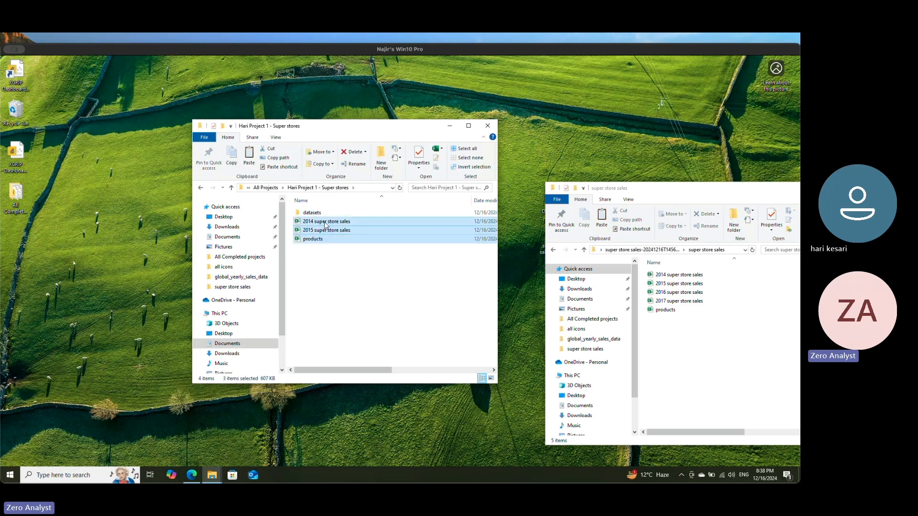
drag(322, 223, 311, 212)
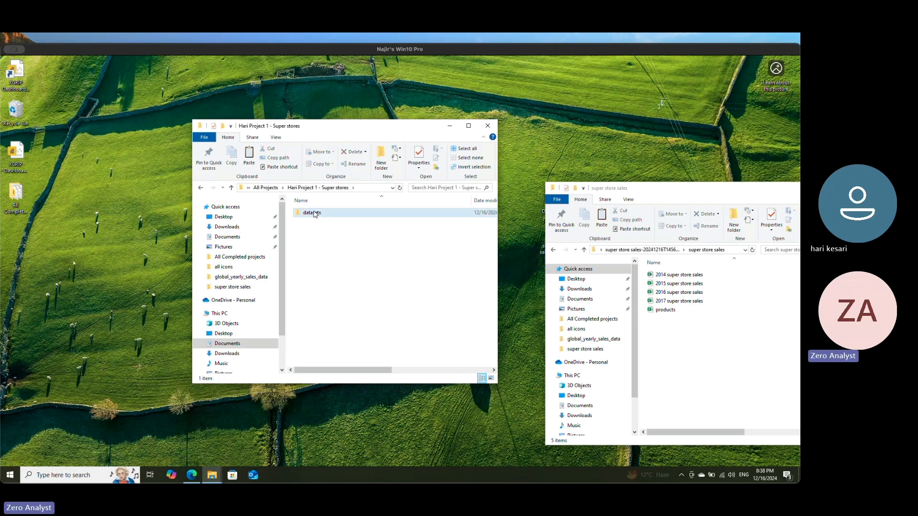
double_click(315, 213)
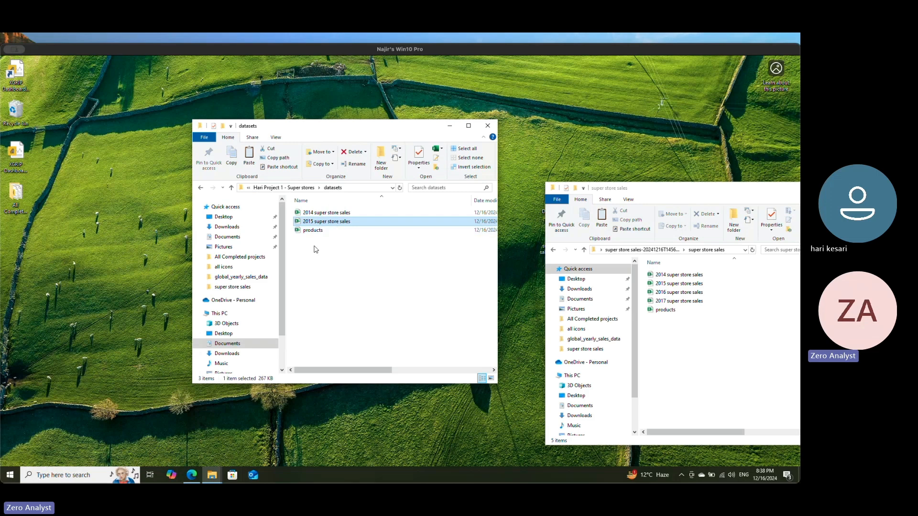
click(200, 188)
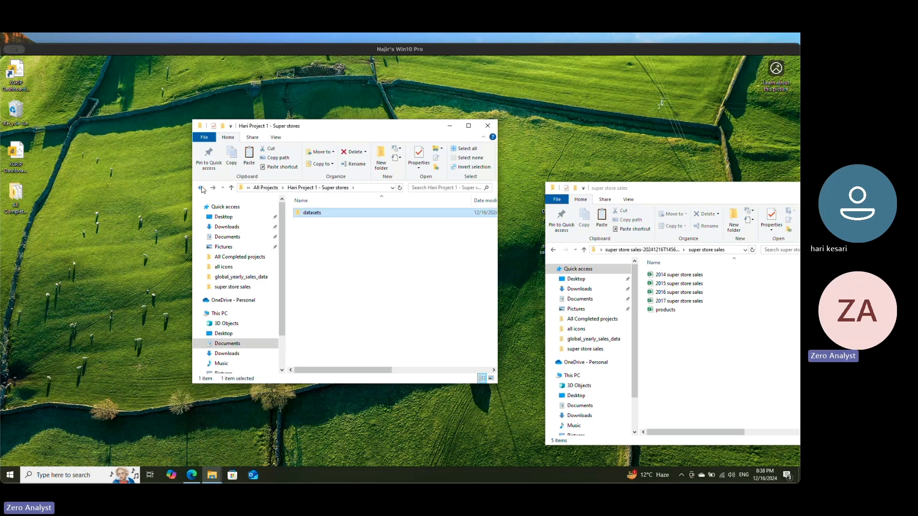
click(488, 126)
drag(752, 192, 428, 171)
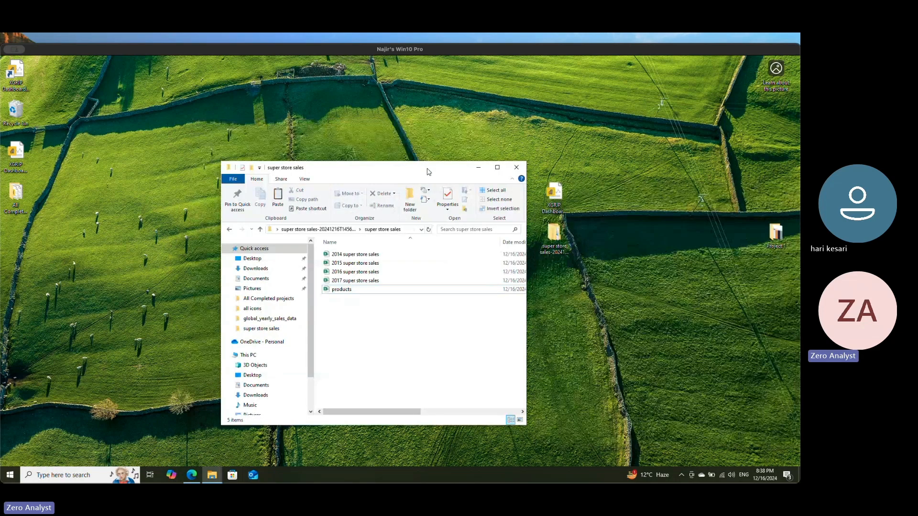
click(517, 167)
Step: Create an Excel worksheet on the desktop, naming it "Project 1 - SuperStore -" followed by the participant's first name and "Dashboard"
right_click(311, 173)
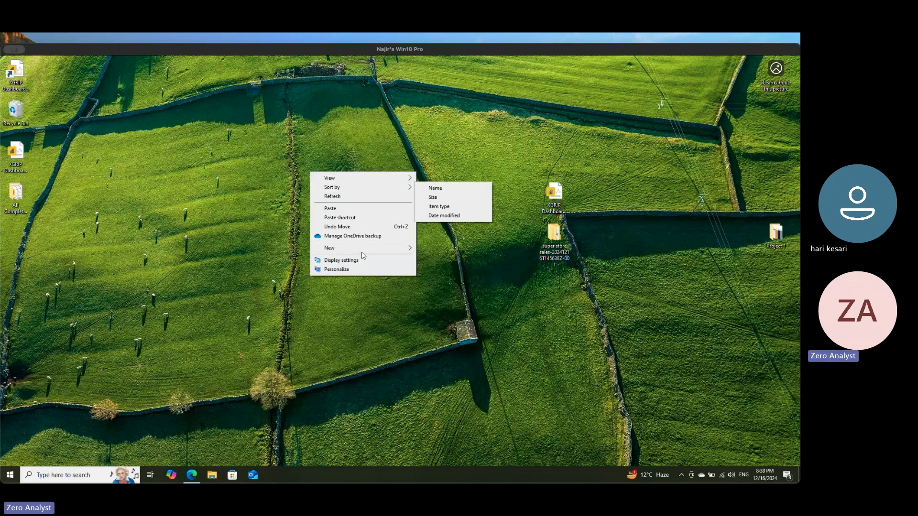
mouse_move(363, 248)
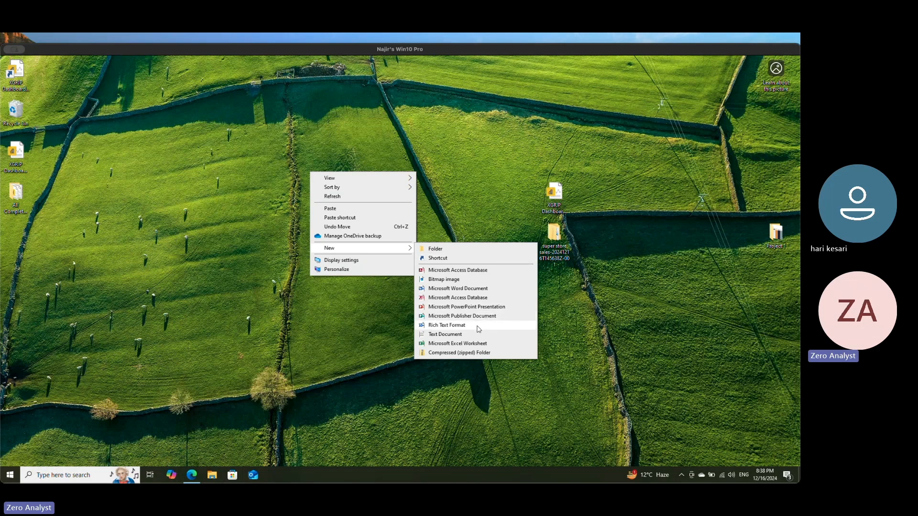
click(475, 344)
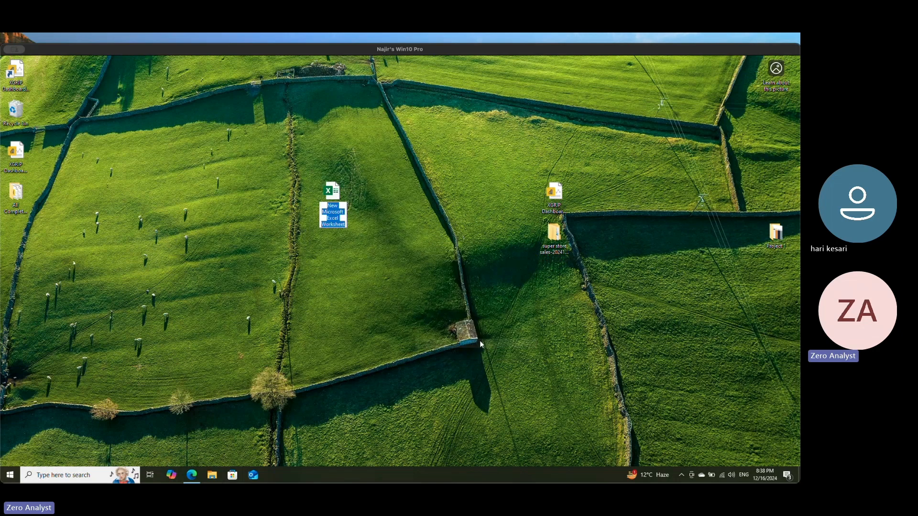
text(Pro)
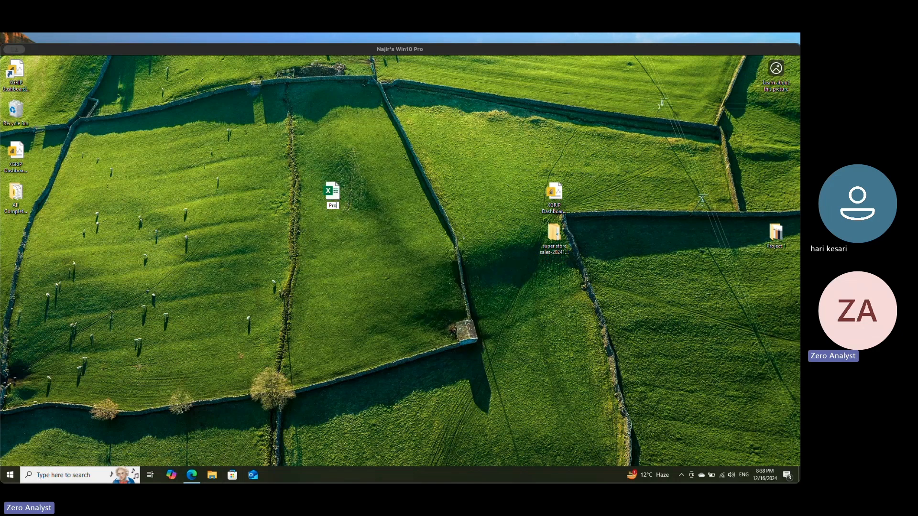
text(ject 1 - Dashboard)
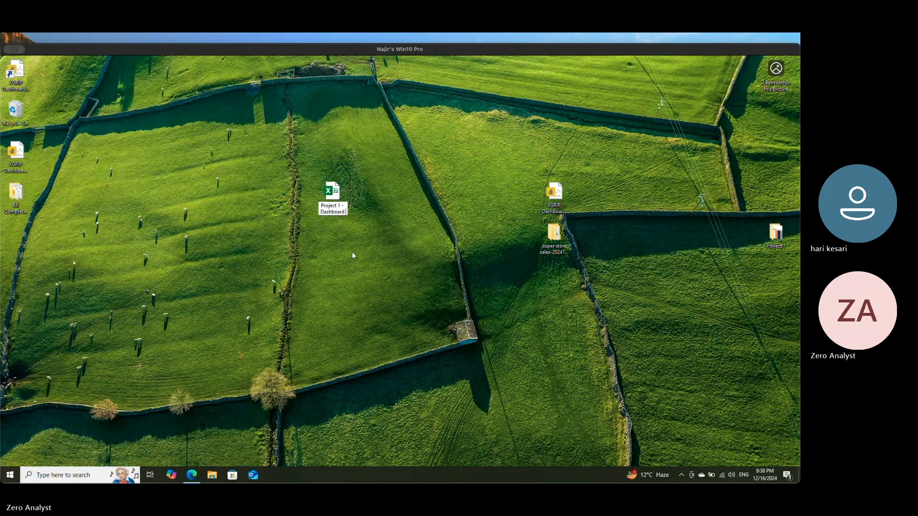
key(ctrl+Left)
text(SuperStpor)
key(BackSpace)
key(BackSpace)
key(BackSpace)
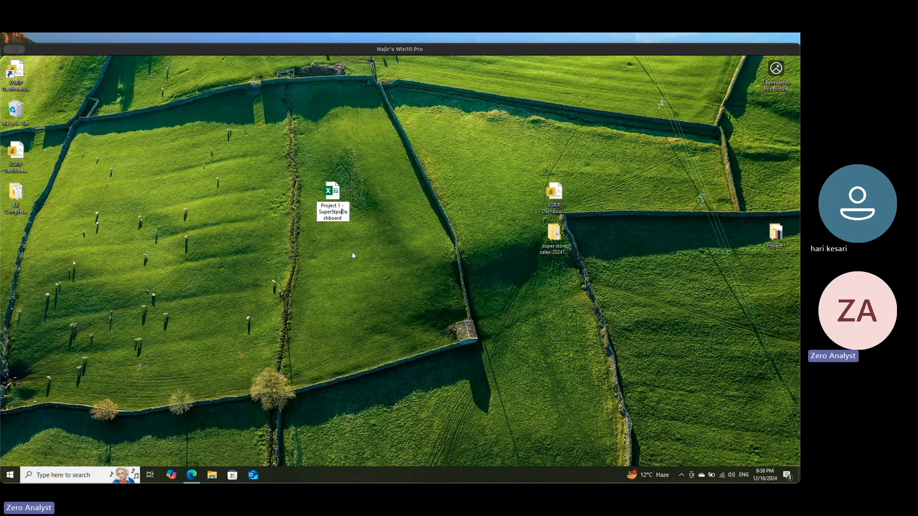
text(ore - Hari)
key(Return)
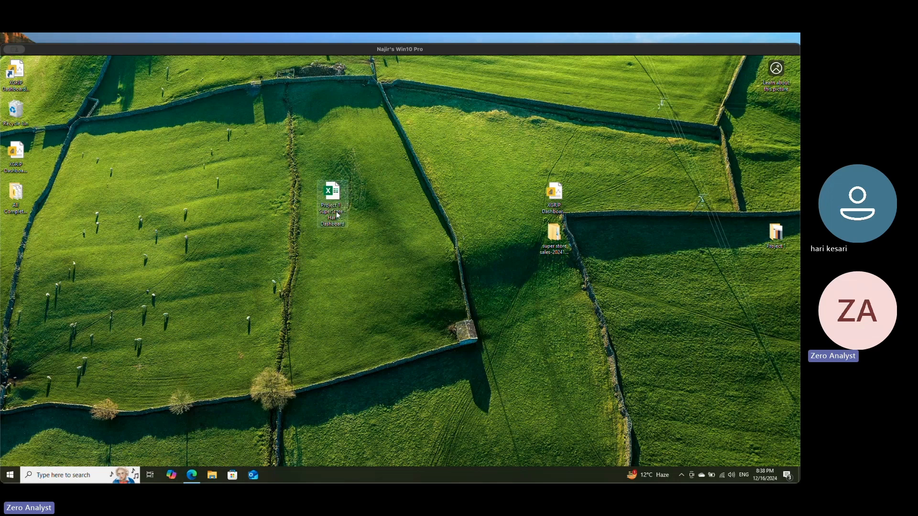
Step: Open the new Project 1 SuperStore dashboard workbook in Excel, checking the desktop briefly before returning to the blank sheet
double_click(338, 198)
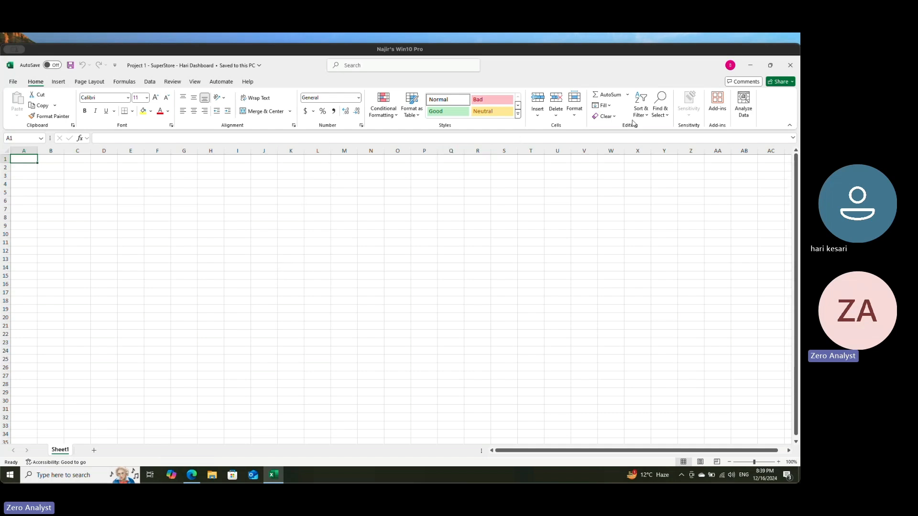
click(749, 68)
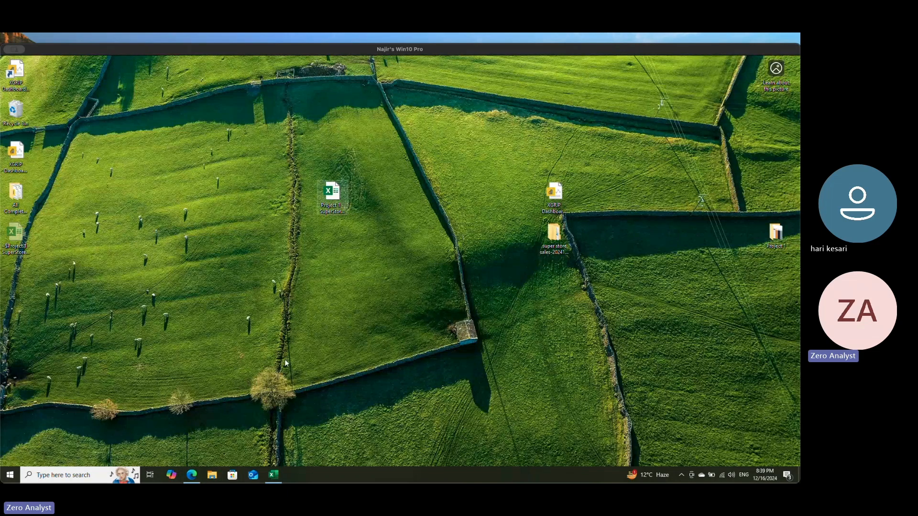
click(273, 480)
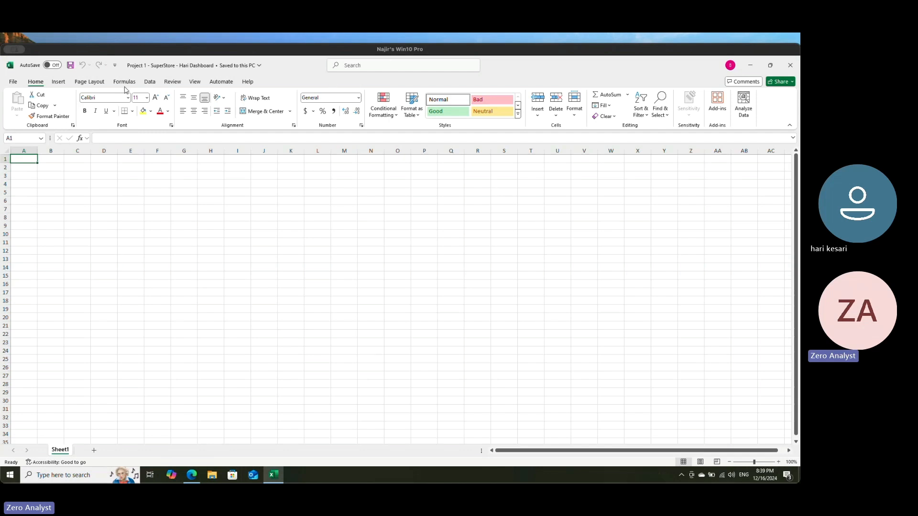
click(150, 83)
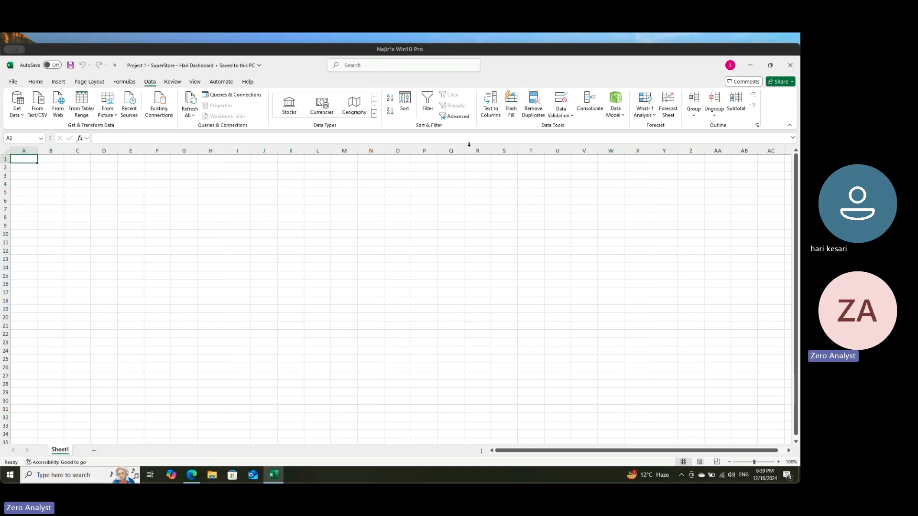
click(22, 118)
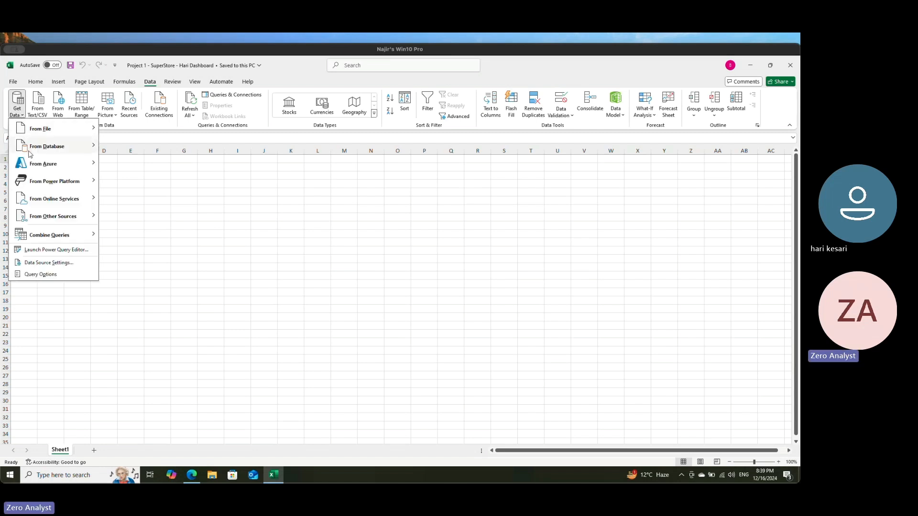
click(58, 102)
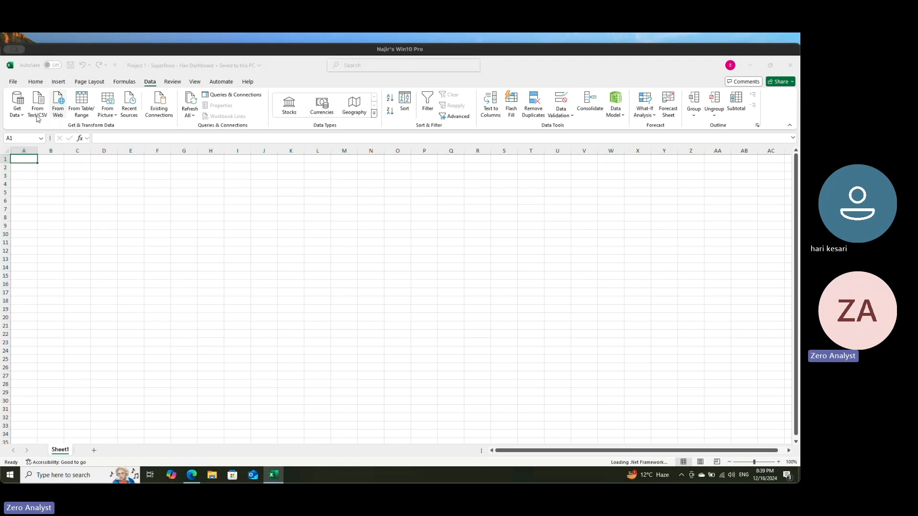
click(520, 289)
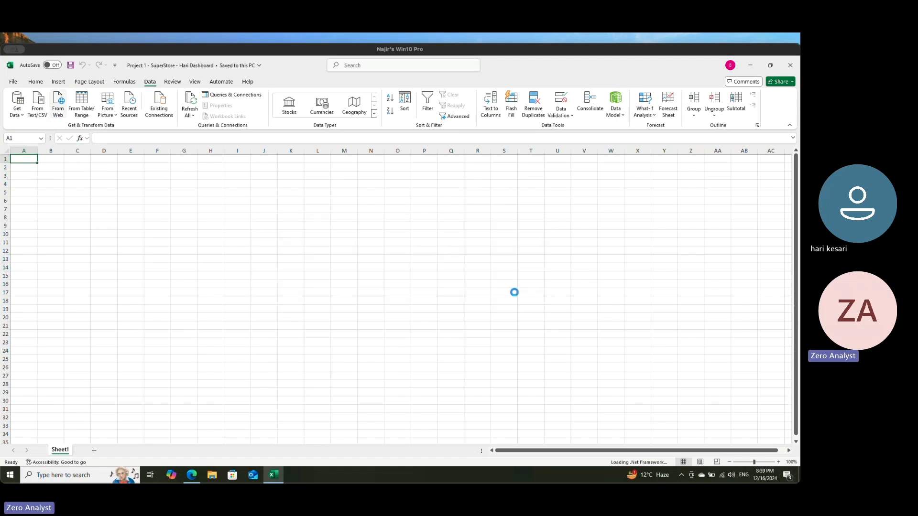
Step: Switch to the browser, open Google in the new tab and search for "world bank datasets wikipedia"
click(191, 475)
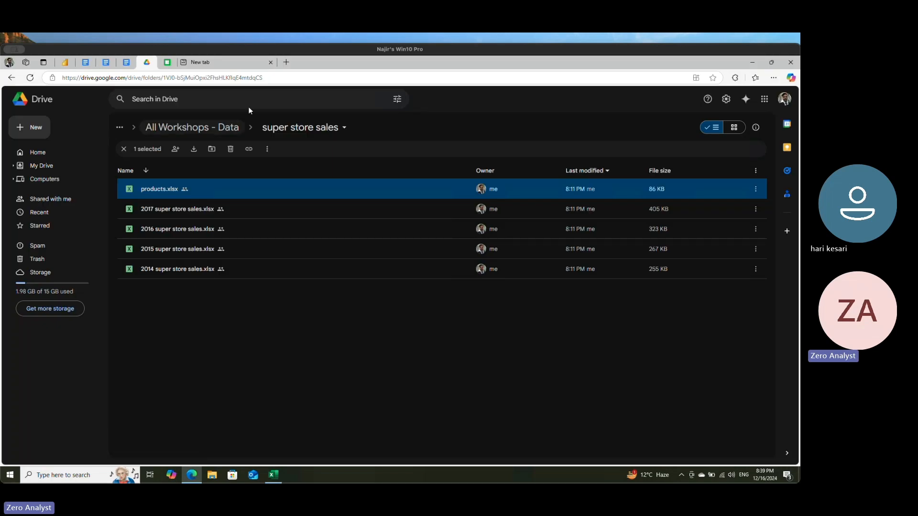
click(244, 66)
text(google)
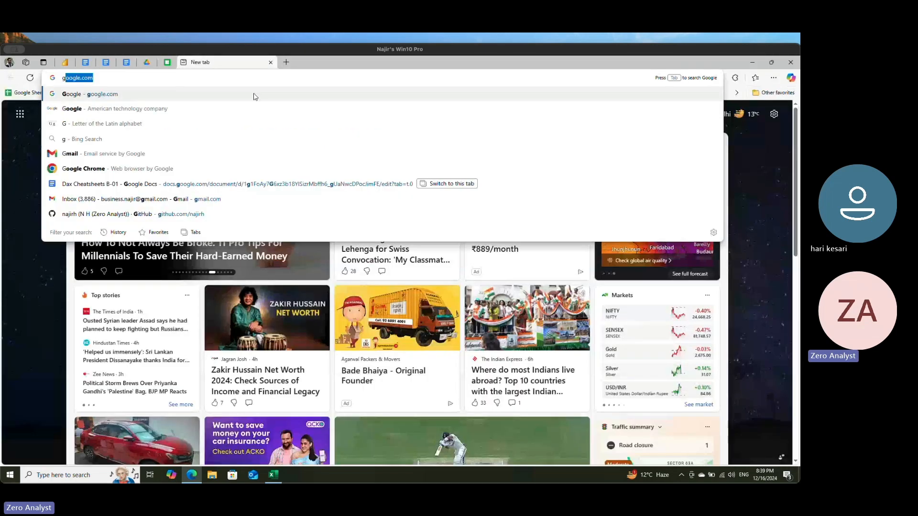
key(Return)
text(wor)
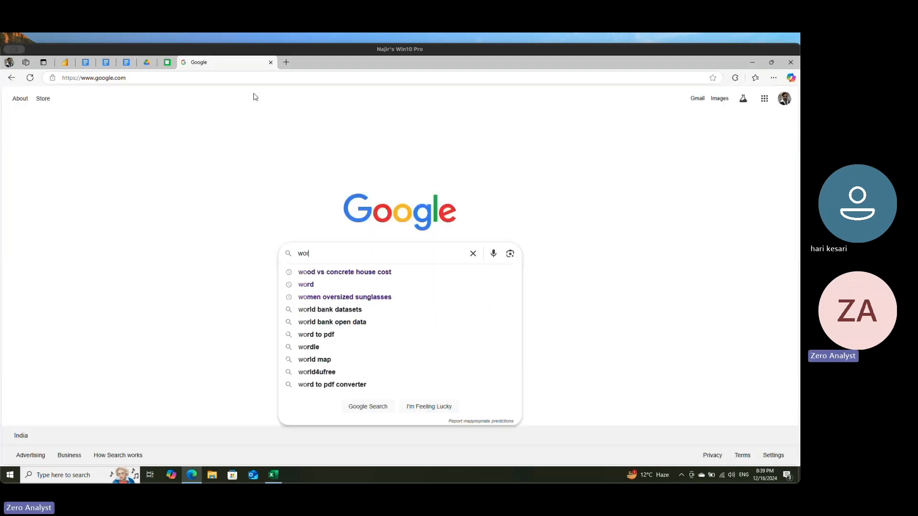
text(ld bank)
key(Down)
text(wi)
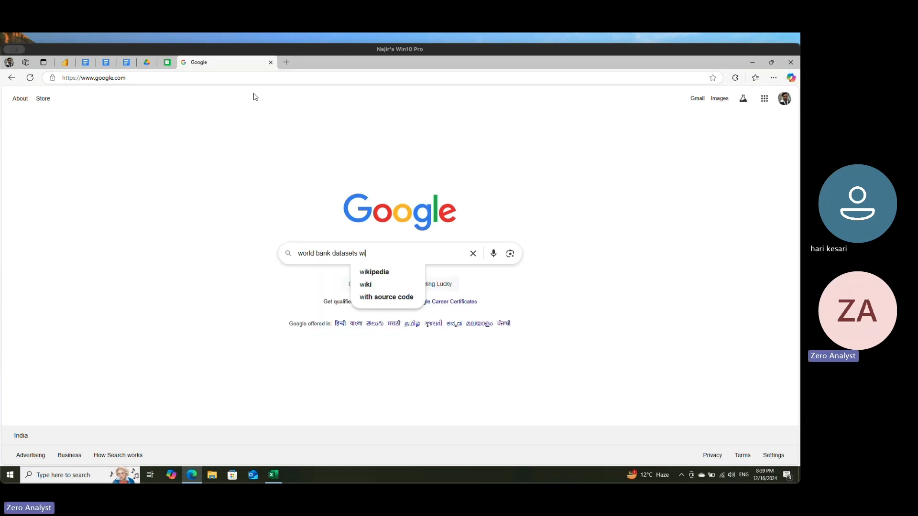
key(Down)
key(Return)
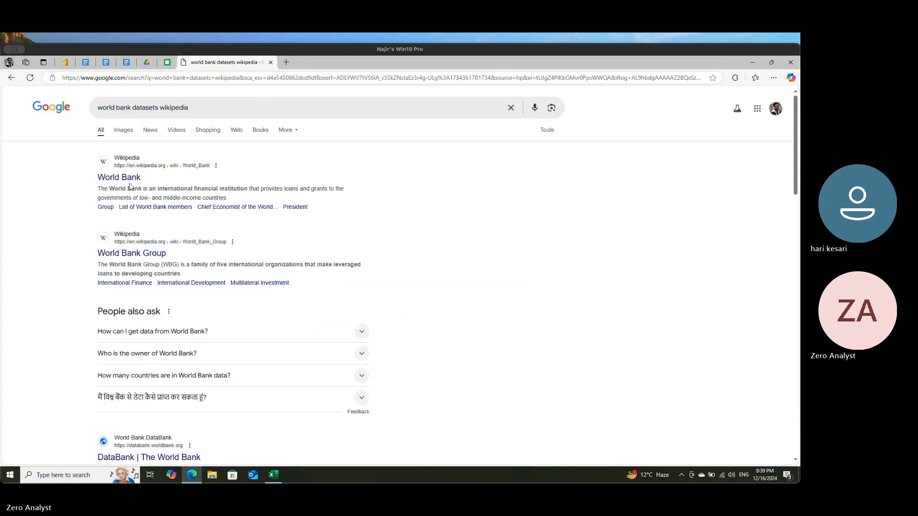
Step: Open the World Bank Wikipedia article and examine its Presidents of the World Bank table
click(124, 176)
scroll(347, 283, down, 5)
scroll(348, 283, down, 15)
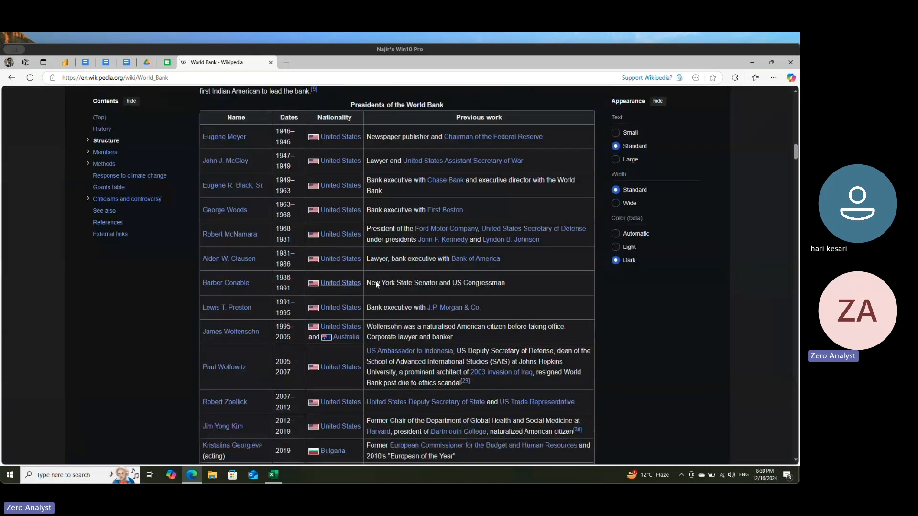
scroll(398, 317, up, 3)
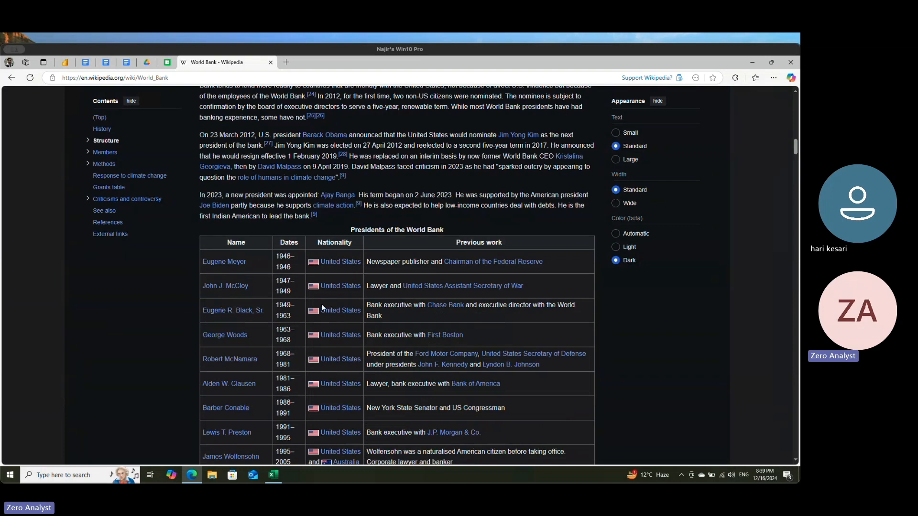
scroll(443, 375, down, 5)
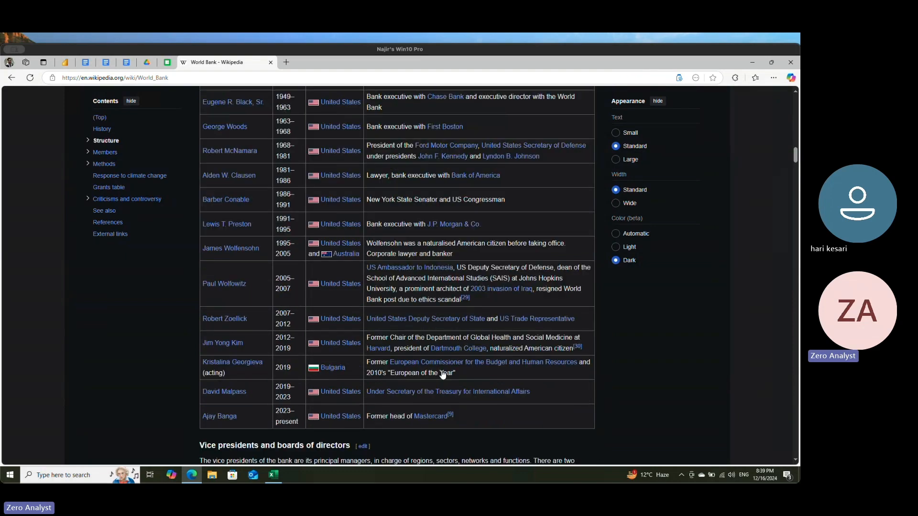
scroll(443, 375, down, 20)
scroll(442, 365, up, 15)
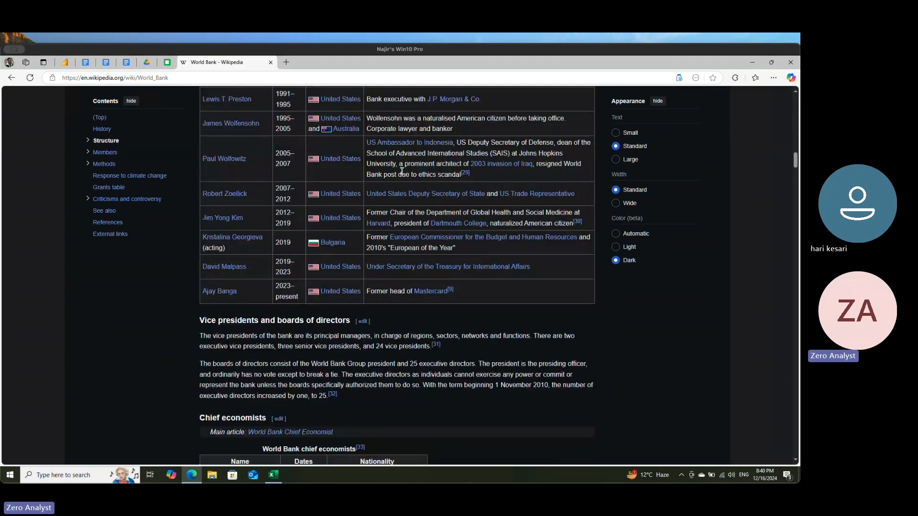
scroll(477, 258, up, 18)
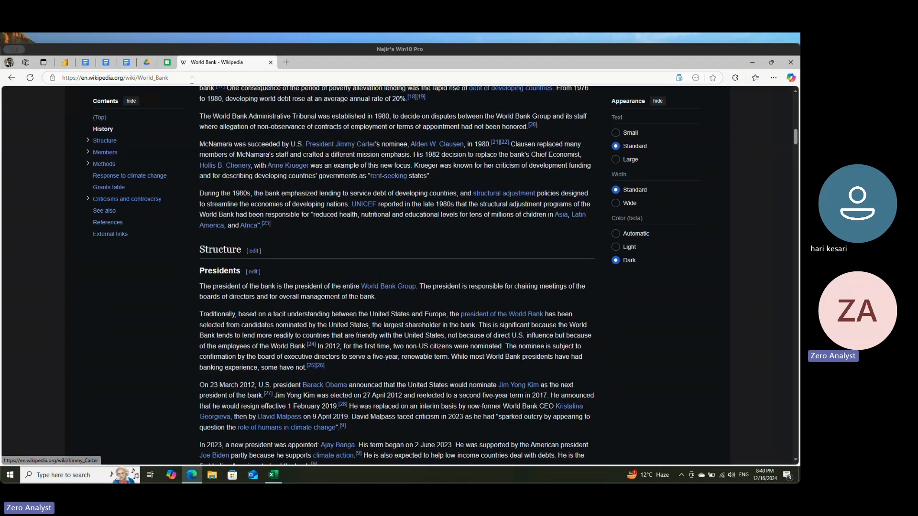
Step: Copy the World Bank article's web address and minimise the browser to return to the Excel workbook
click(99, 78)
key(ctrl+c)
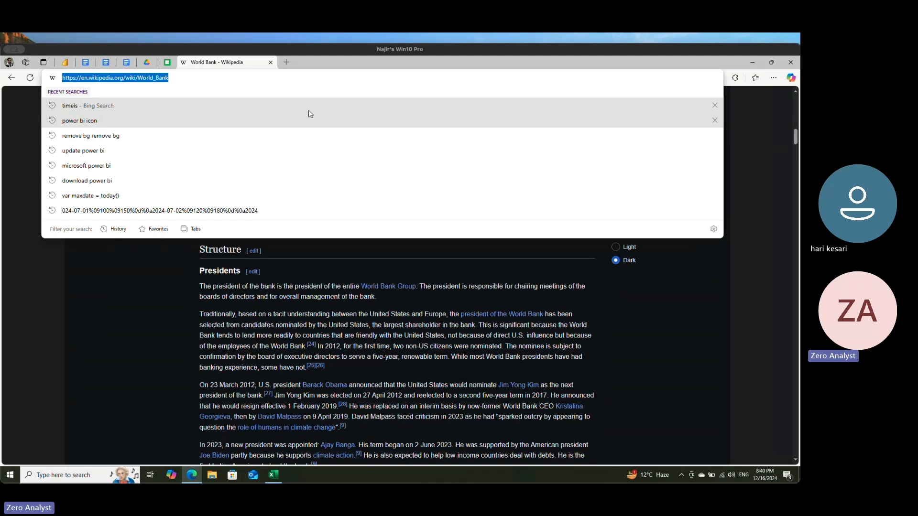
click(699, 298)
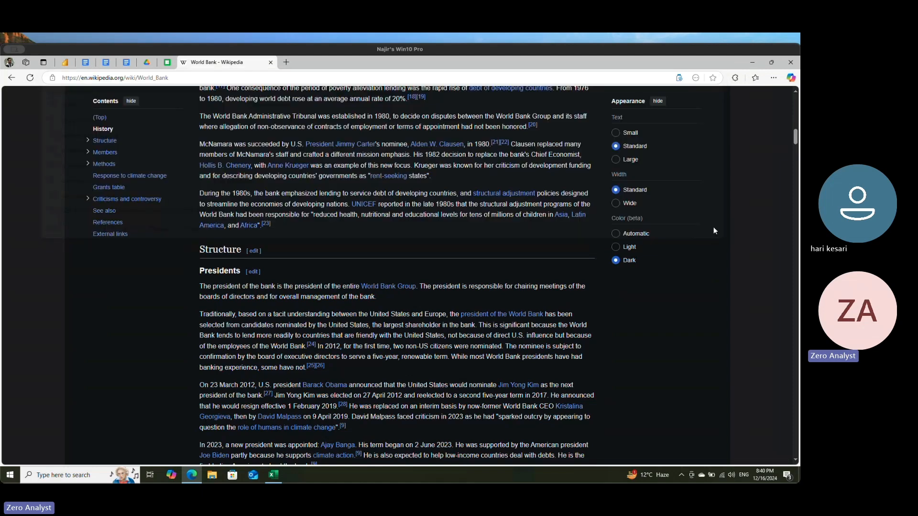
click(753, 63)
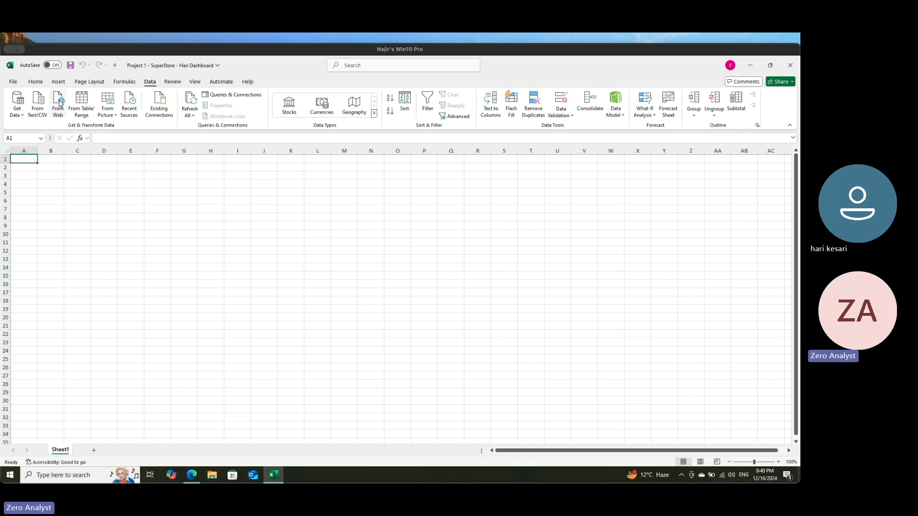
click(17, 109)
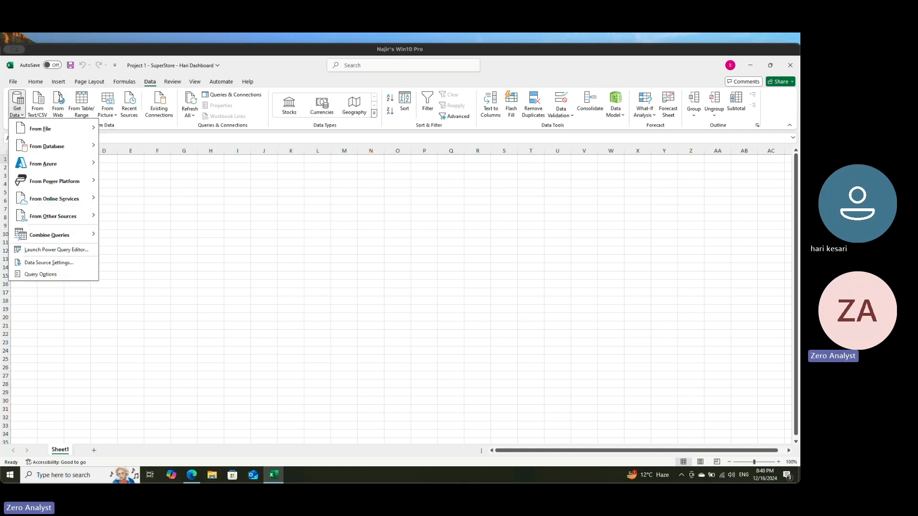
click(61, 100)
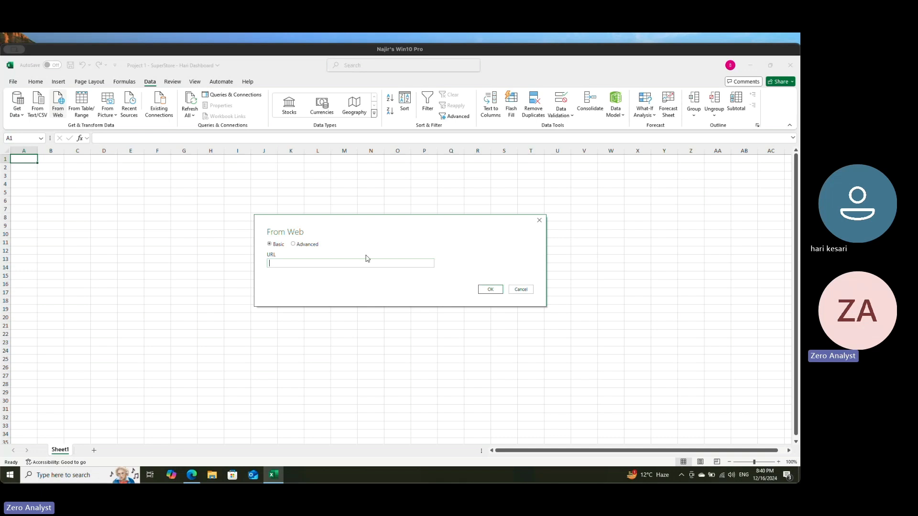
key(ctrl+v)
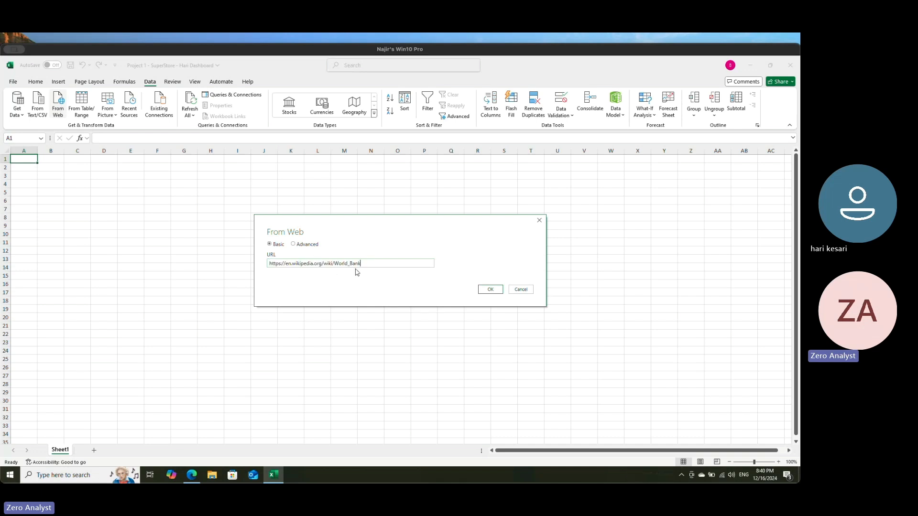
click(490, 290)
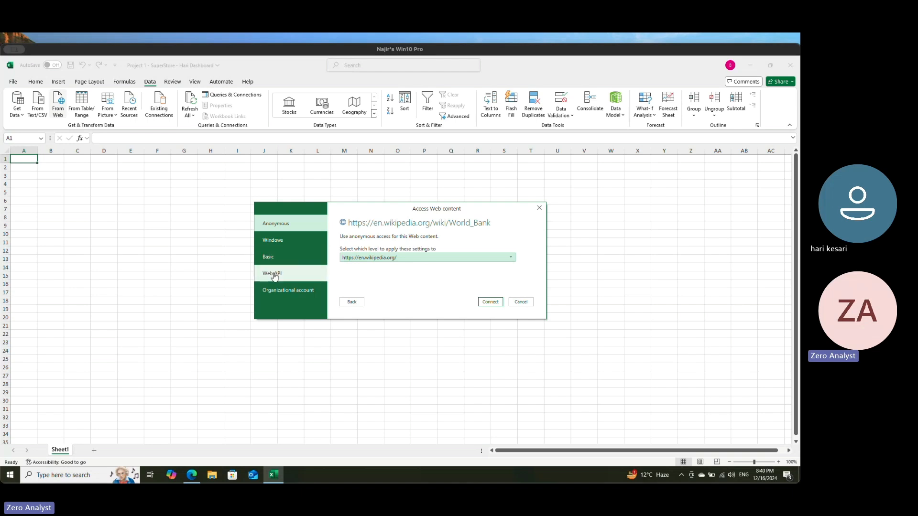
click(490, 303)
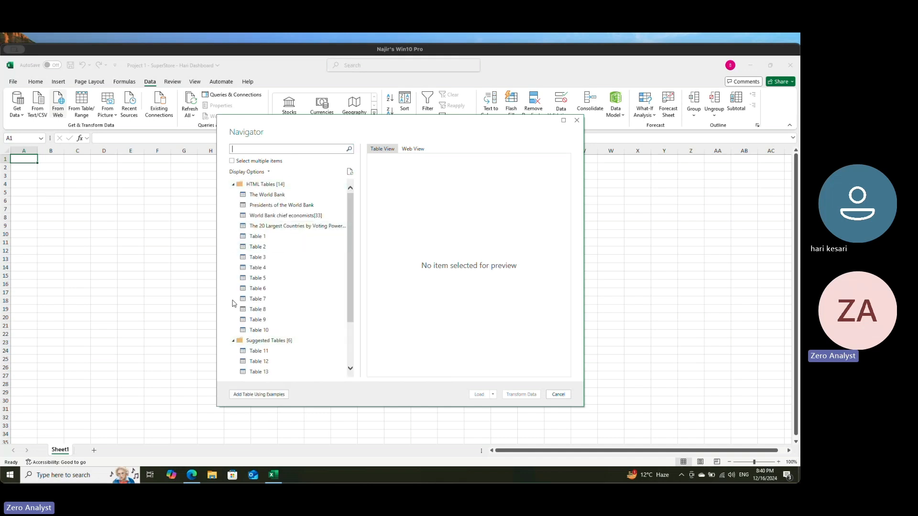
Step: Look over the source page in the Navigator's Web View
click(413, 148)
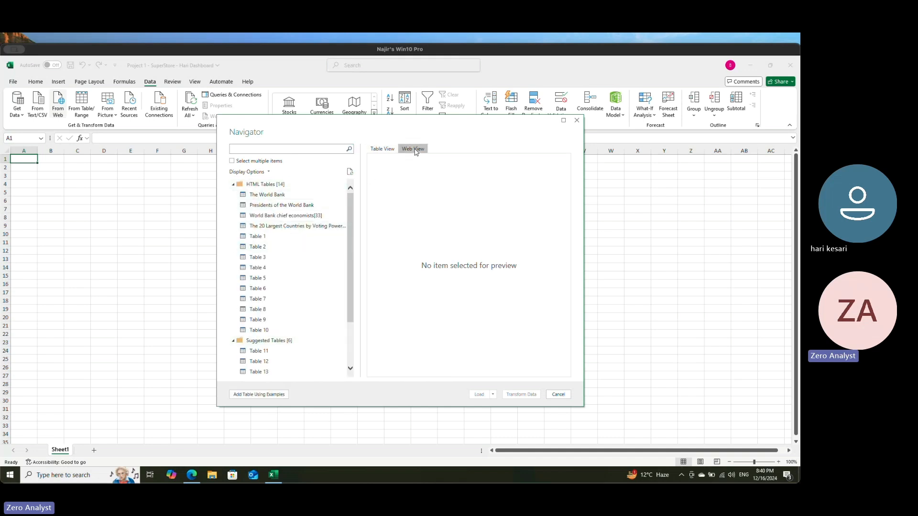
scroll(449, 284, down, 4)
mouse_move(568, 174)
mouse_down()
mouse_move(573, 324)
mouse_move(567, 165)
mouse_up()
Step: Preview The World Bank and Presidents of the World Bank tables in Table View, and select Table 1 for import
click(382, 149)
click(256, 198)
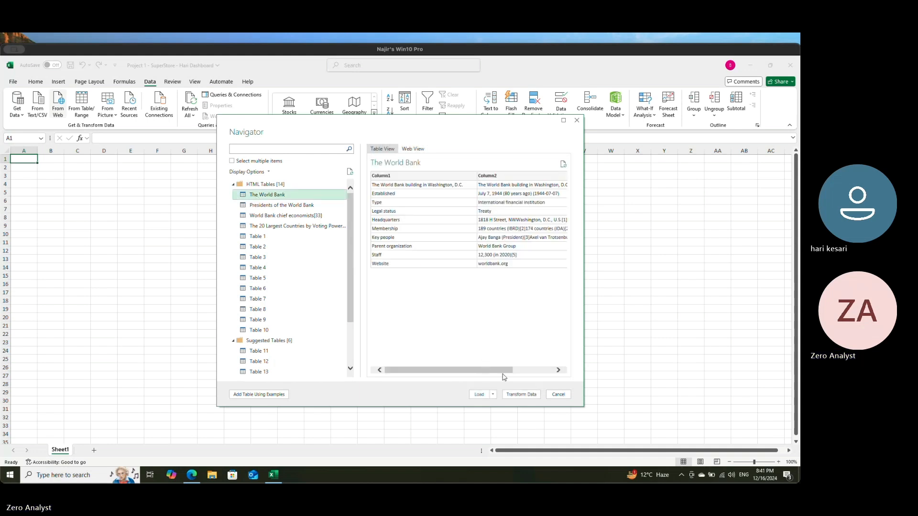
drag(502, 371, 570, 381)
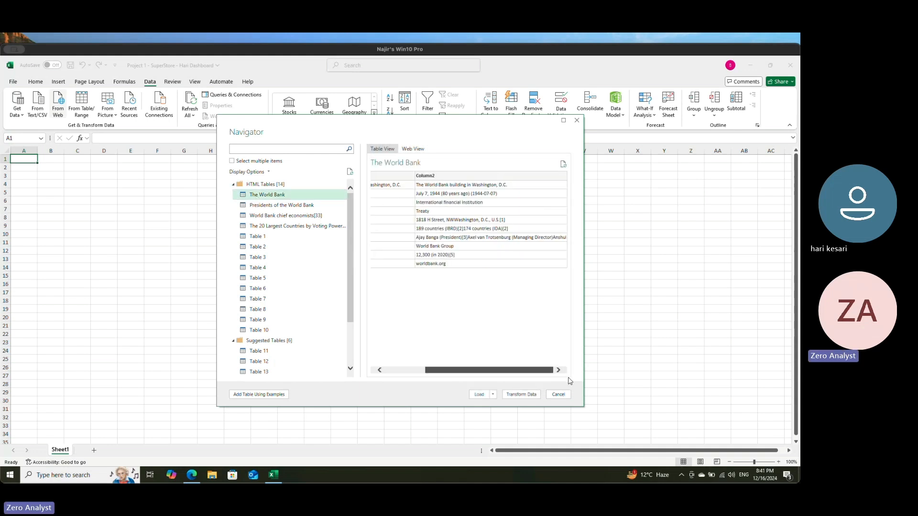
click(285, 207)
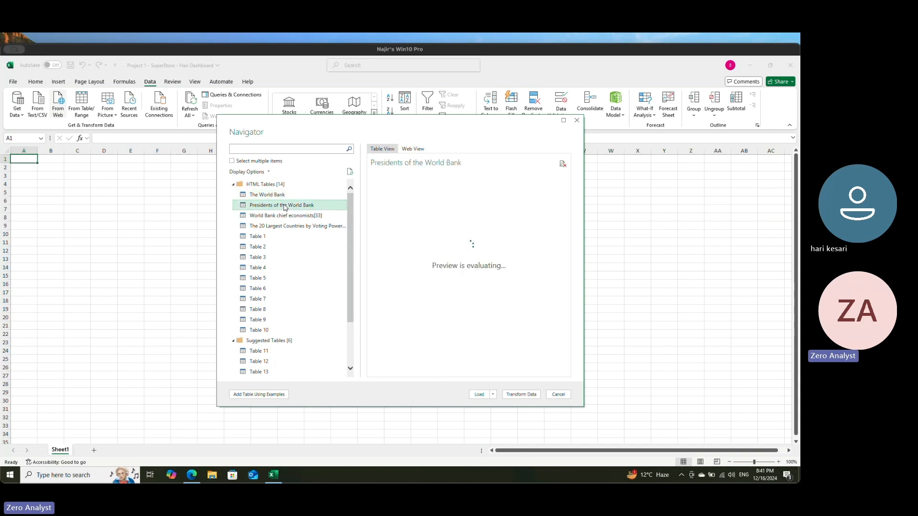
click(272, 238)
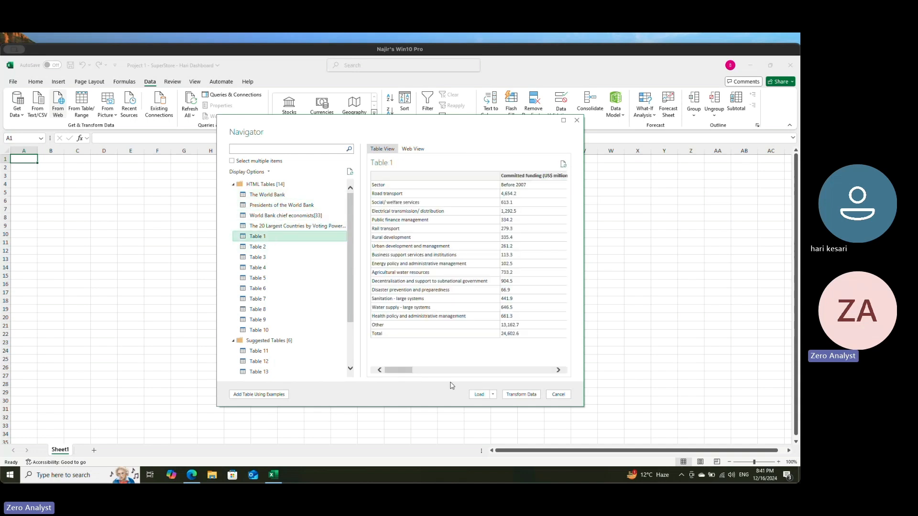
mouse_move(404, 371)
mouse_down()
mouse_move(570, 378)
mouse_move(395, 375)
mouse_up()
Step: Review the presidents table on the World Bank Wikipedia page in the browser and return to Excel's Navigator
mouse_move(191, 475)
click(192, 475)
scroll(187, 301, down, 4)
scroll(187, 300, down, 5)
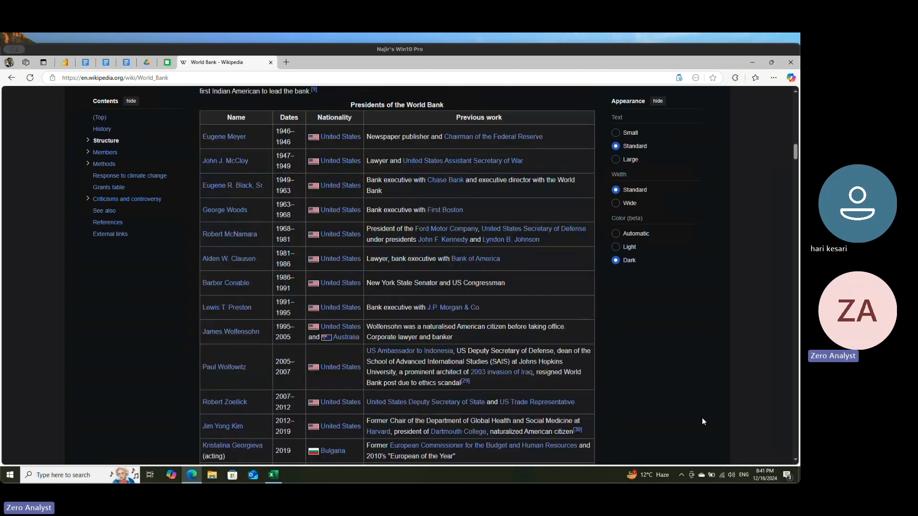
click(274, 475)
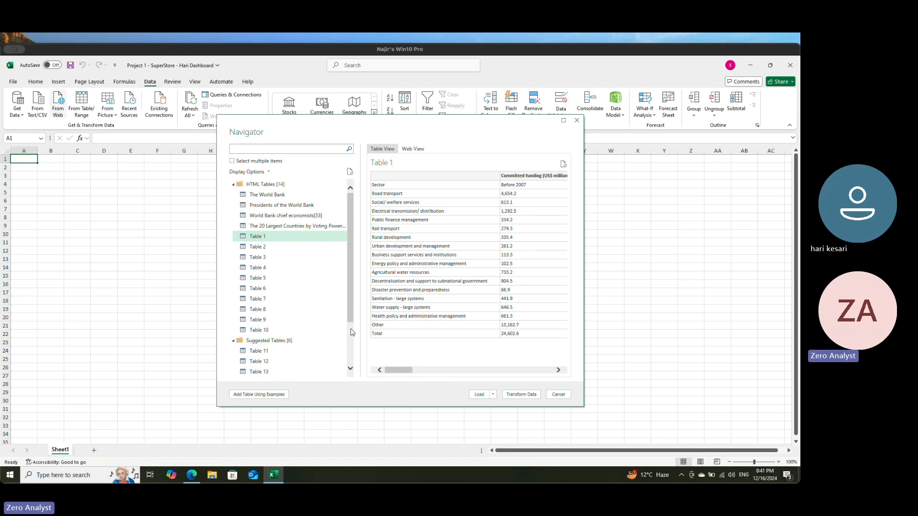
Step: Inspect the committed funding columns in the Table 1 preview and check the available load options
mouse_move(404, 370)
mouse_down()
mouse_move(574, 372)
mouse_move(407, 375)
mouse_up()
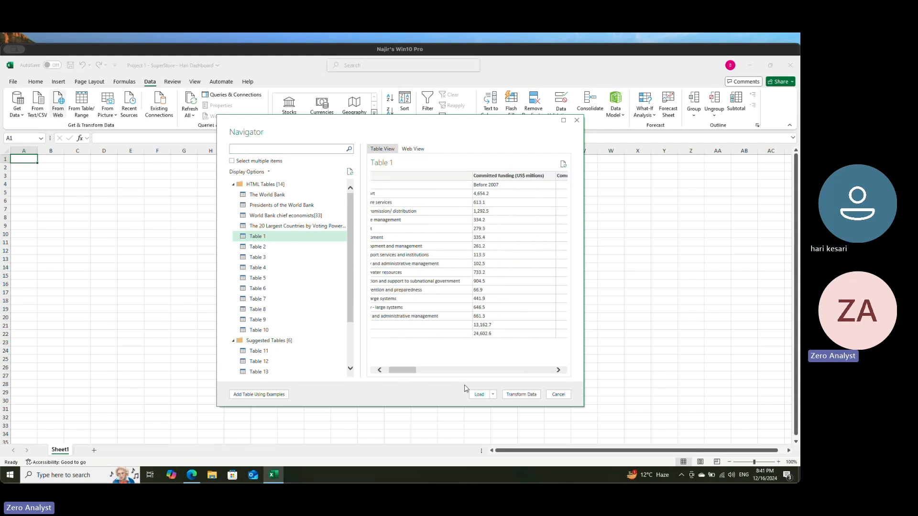
click(493, 395)
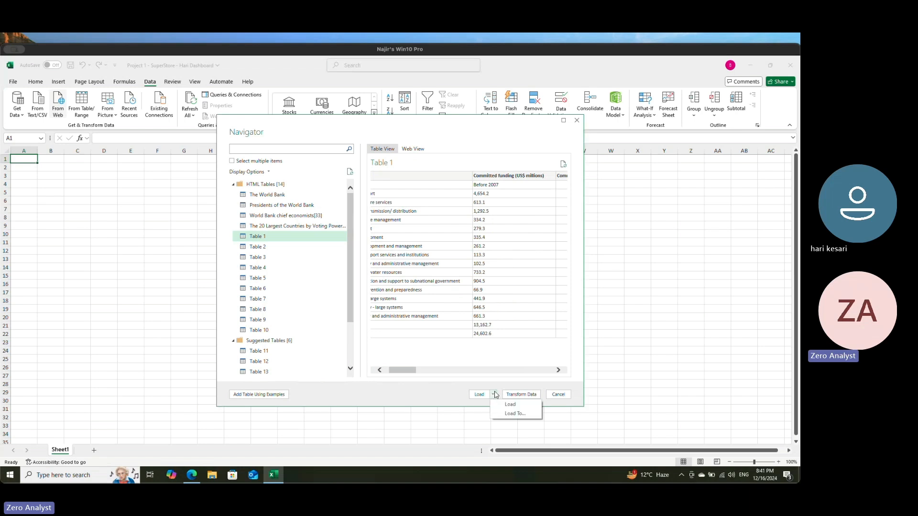
click(451, 396)
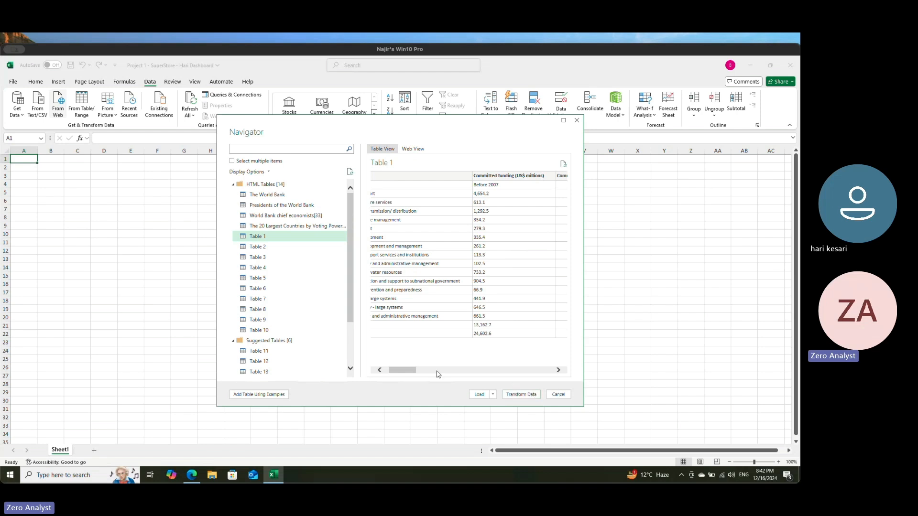
drag(415, 376, 438, 376)
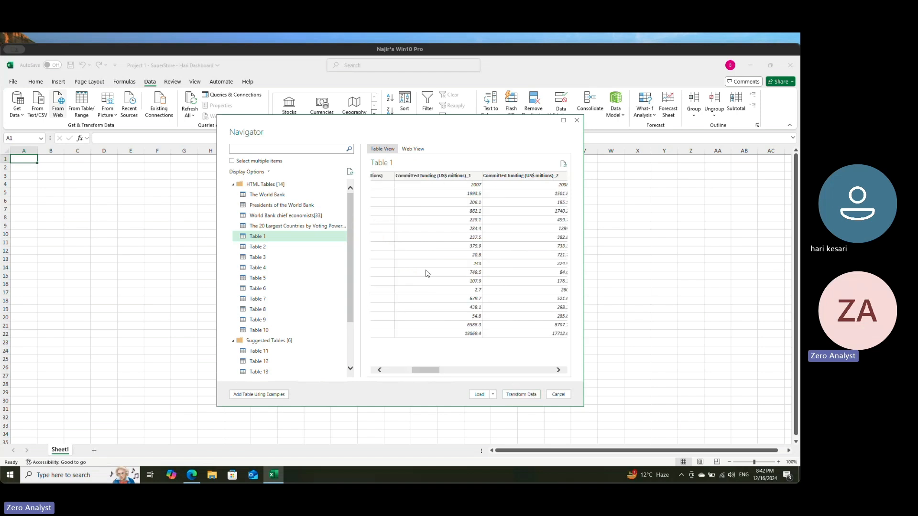
drag(428, 373, 380, 369)
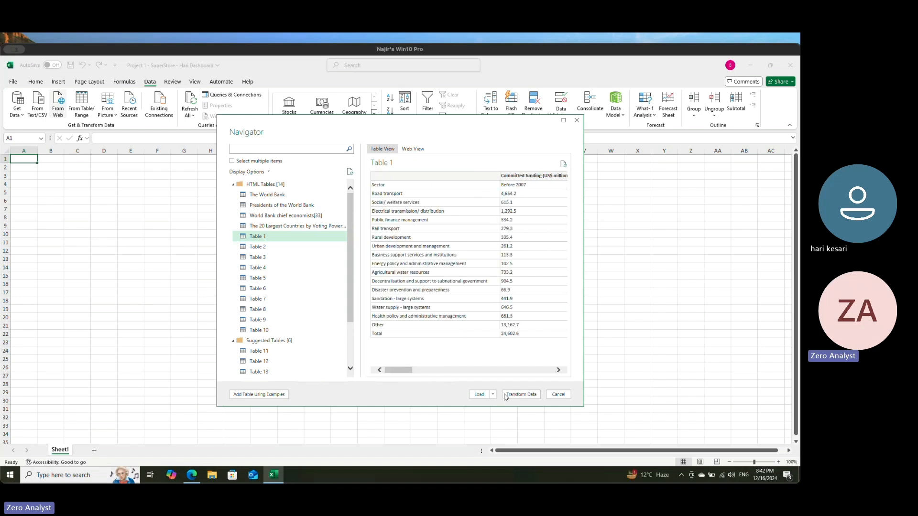
Step: Open Table 1 in Power Query Editor for transformation and look through its committed funding columns
click(521, 395)
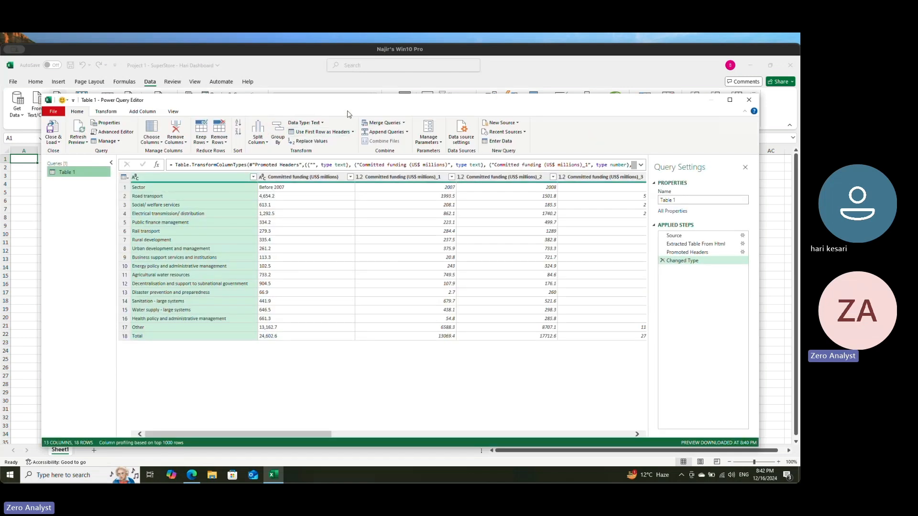
drag(320, 437, 256, 426)
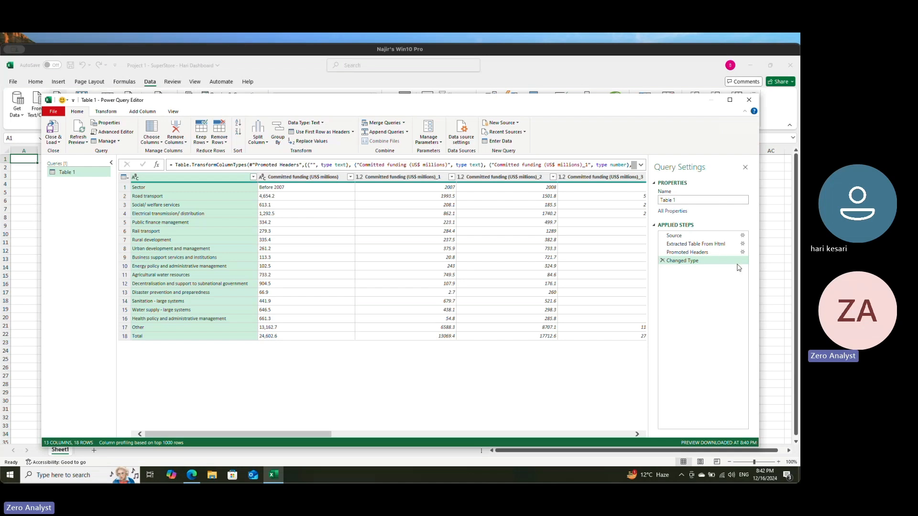
drag(304, 437, 104, 435)
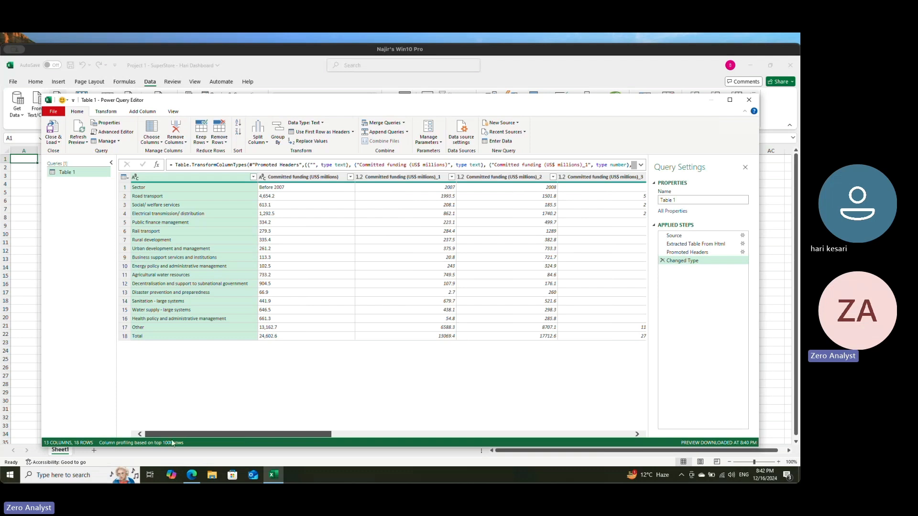
drag(172, 435, 418, 435)
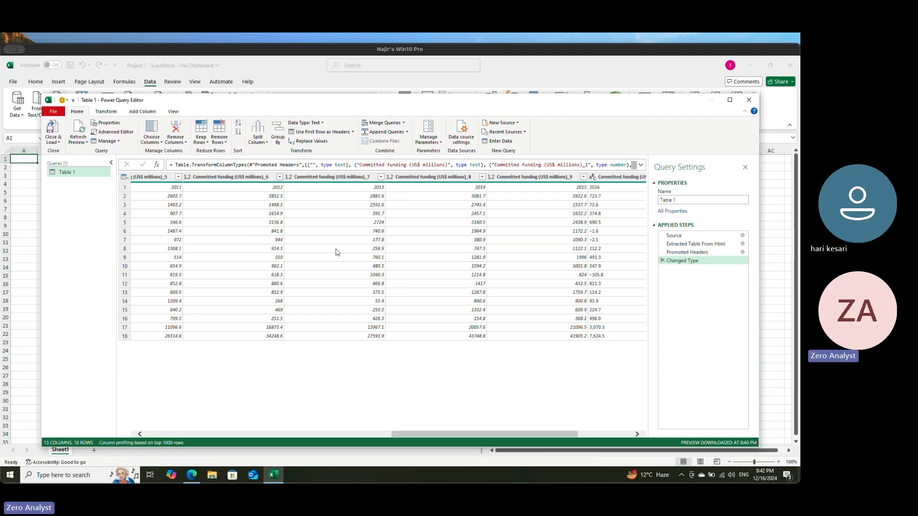
Step: Remove the Committed funding (US$ millions)_7, _8 and _9 columns from Table 1
click(339, 177)
shift+click(433, 177)
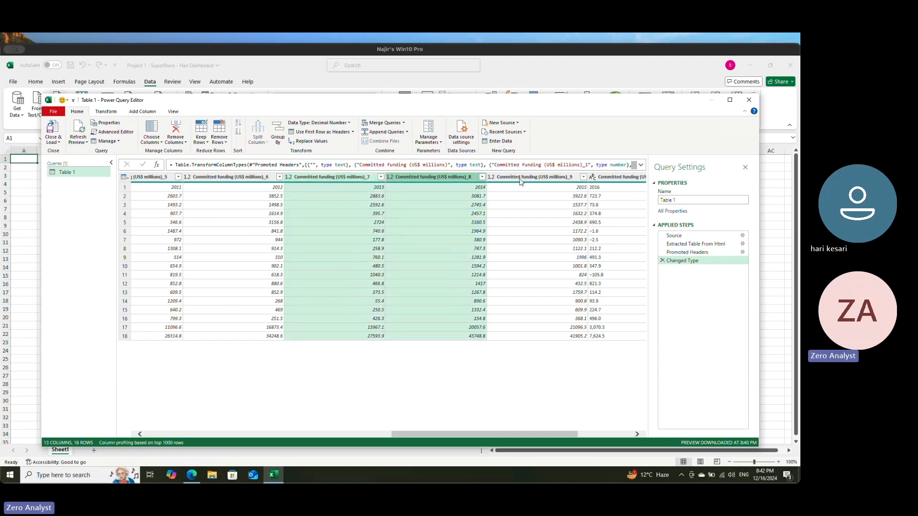
shift+click(534, 179)
right_click(534, 179)
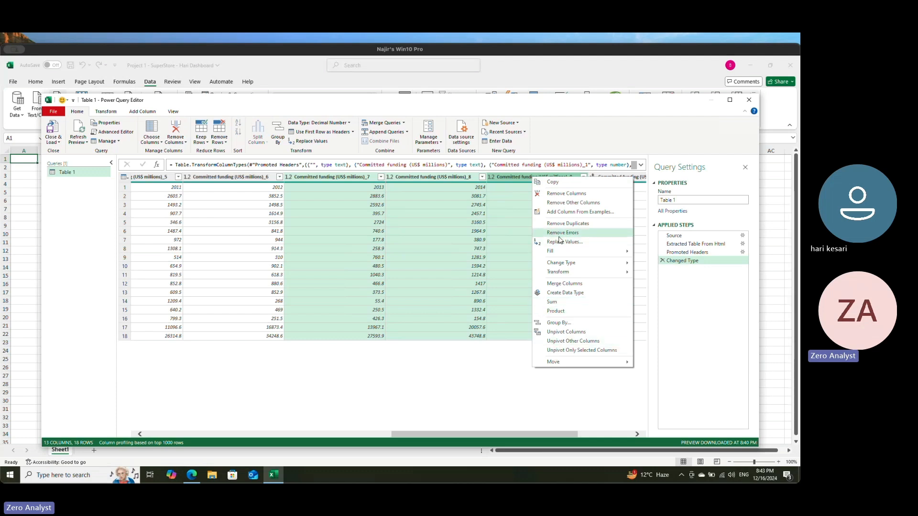
click(570, 195)
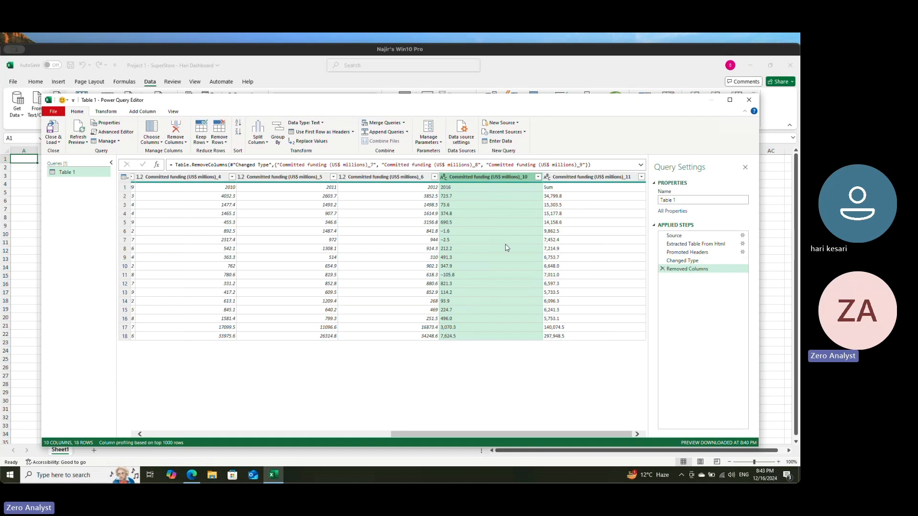
Step: Remove the Committed funding (US$ millions)_5, _6, _10 and _11 columns from Table 1
click(300, 178)
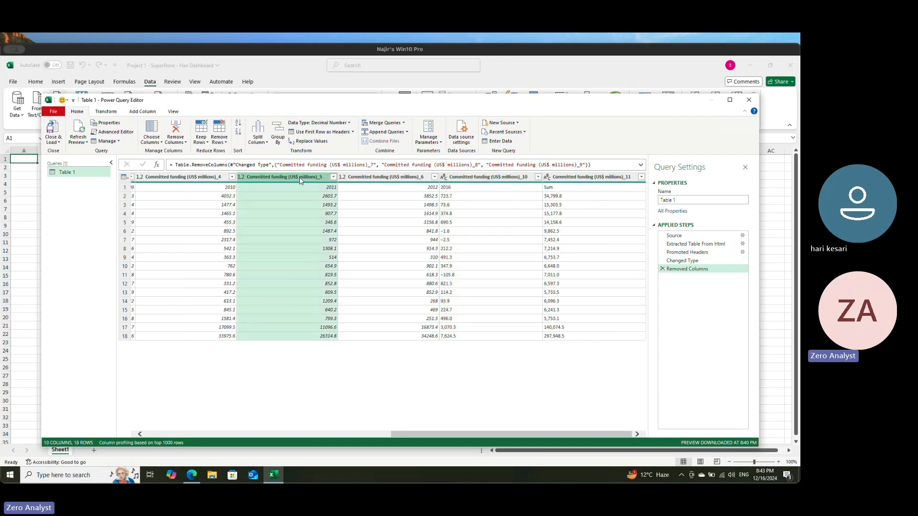
shift+click(408, 177)
shift+click(571, 178)
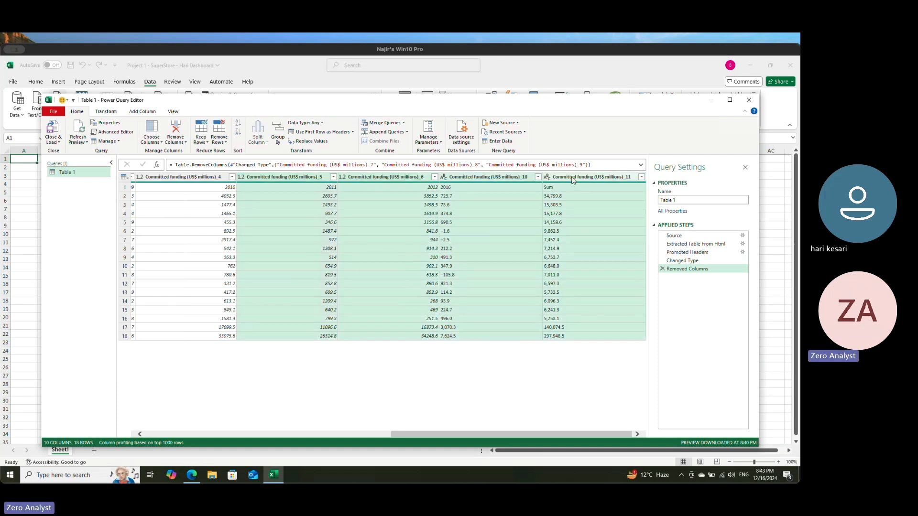
right_click(573, 178)
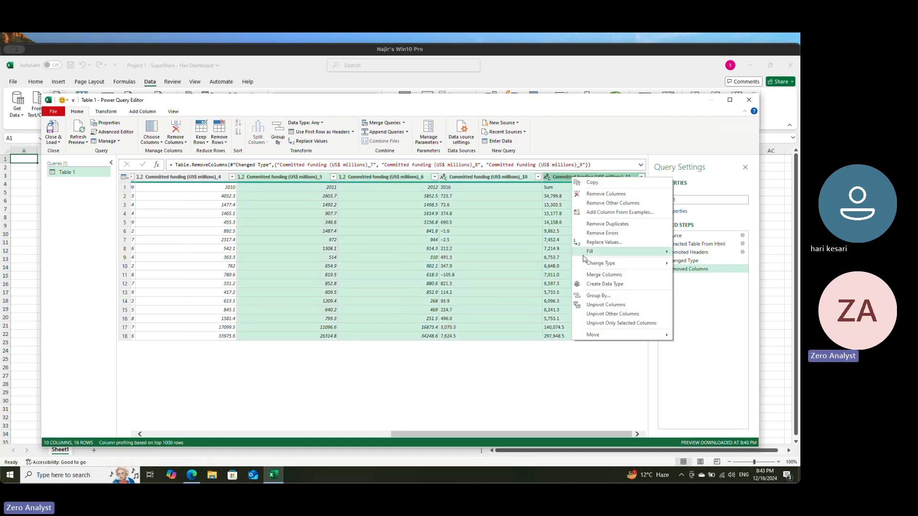
click(605, 195)
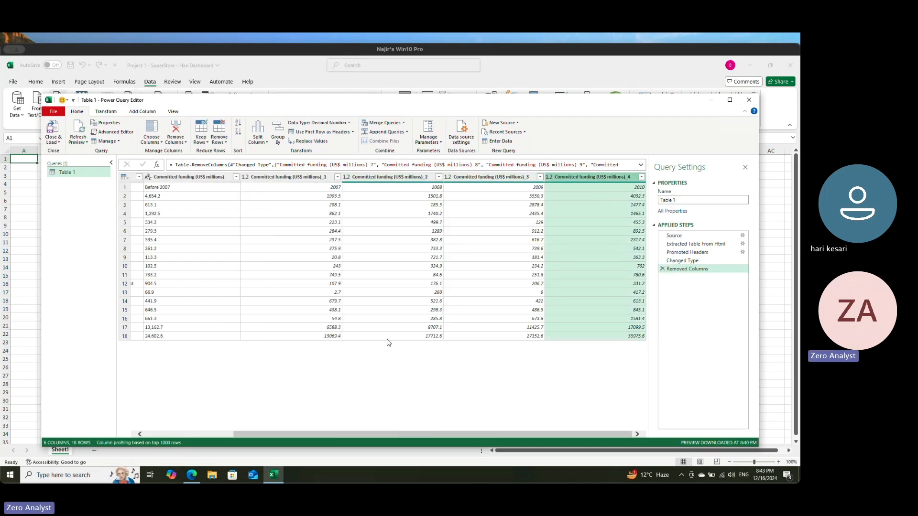
Step: Remove the Committed funding (US$ millions)_2, _3 and _4 columns from Table 1
click(420, 178)
shift+click(567, 178)
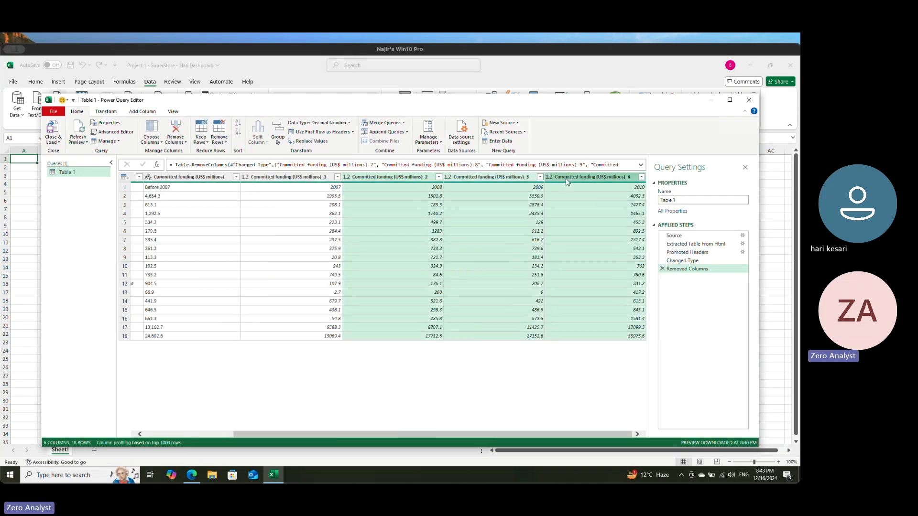
right_click(574, 177)
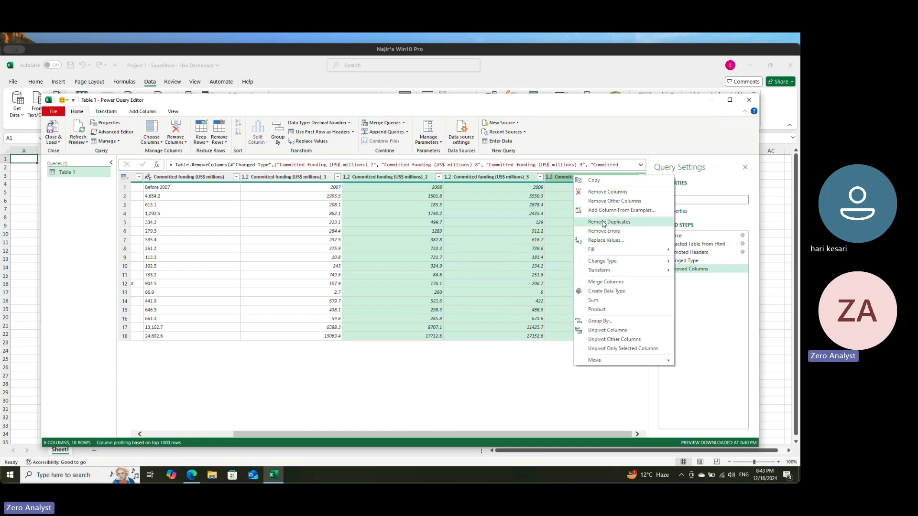
click(607, 192)
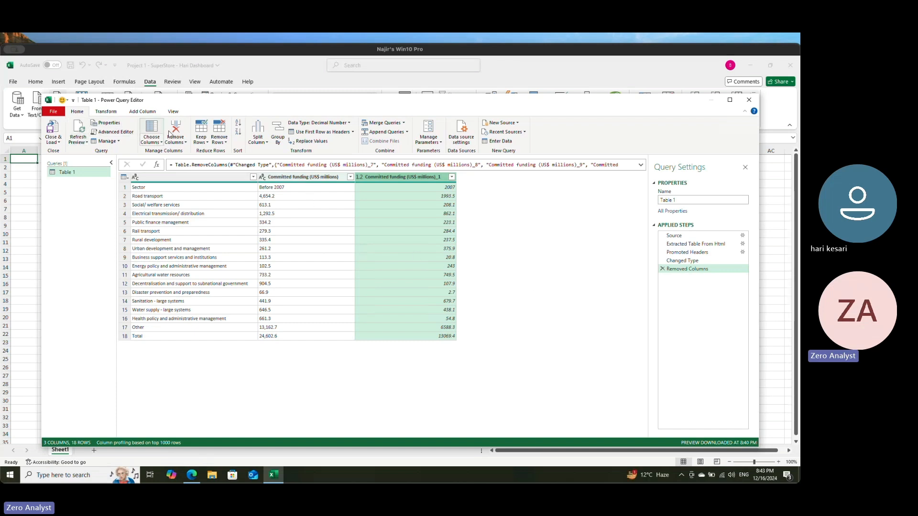
Step: Start a new custom column for Table 1 and name it multiply
click(139, 112)
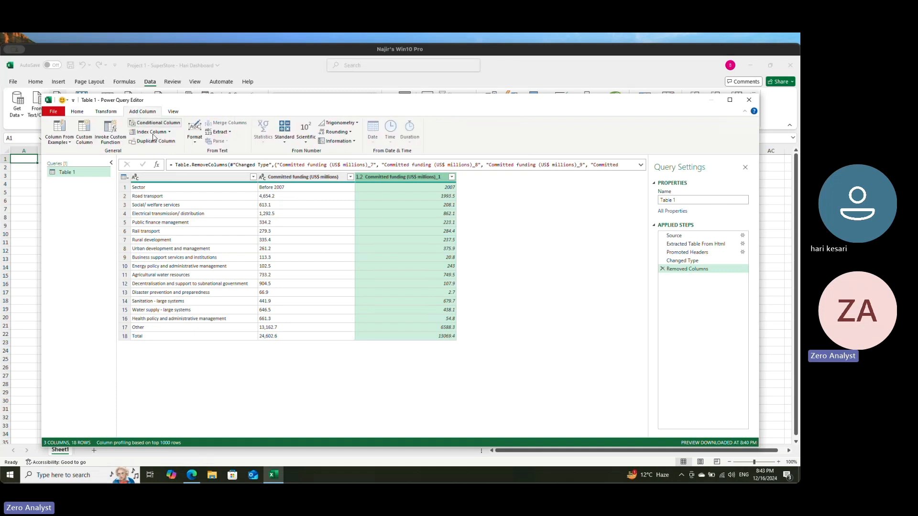
click(85, 131)
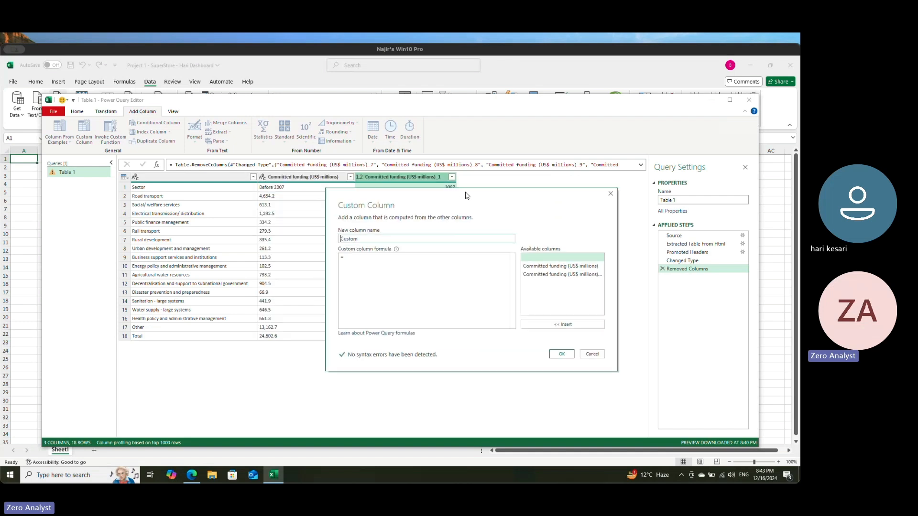
double_click(359, 240)
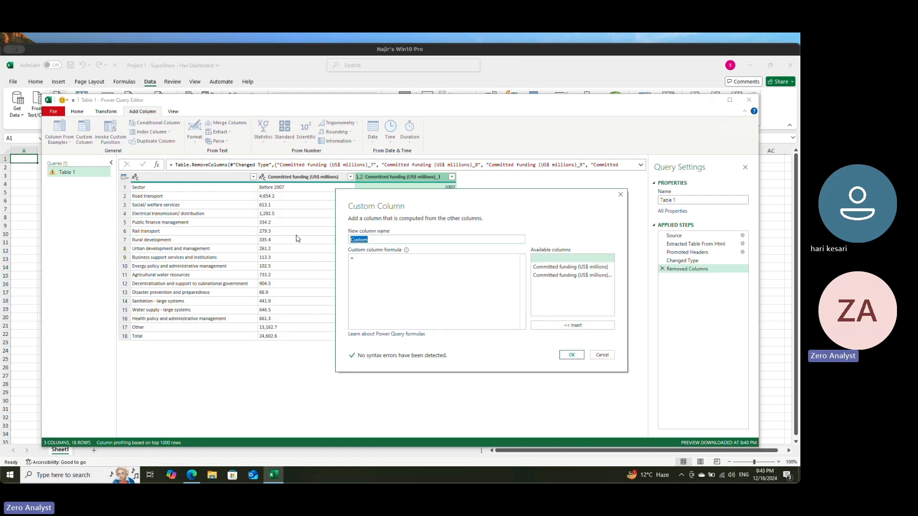
text(multiplyu)
click(396, 264)
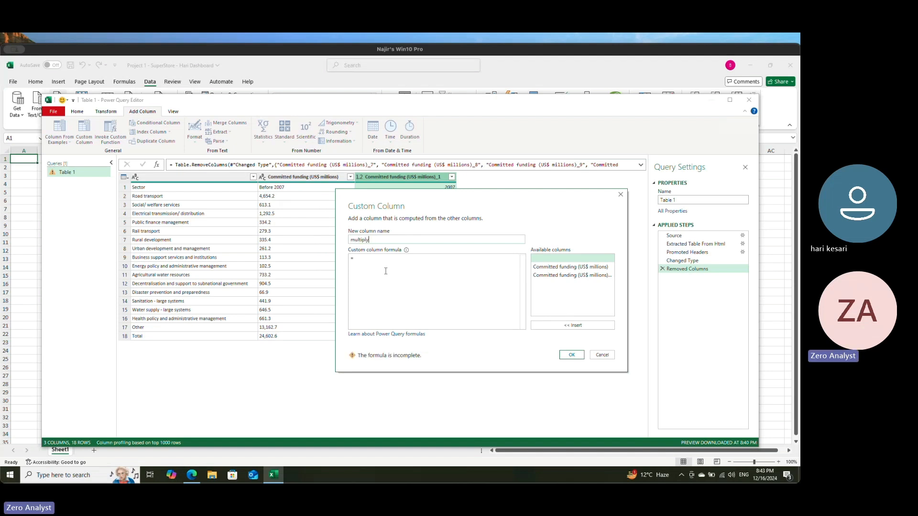
drag(433, 195, 466, 228)
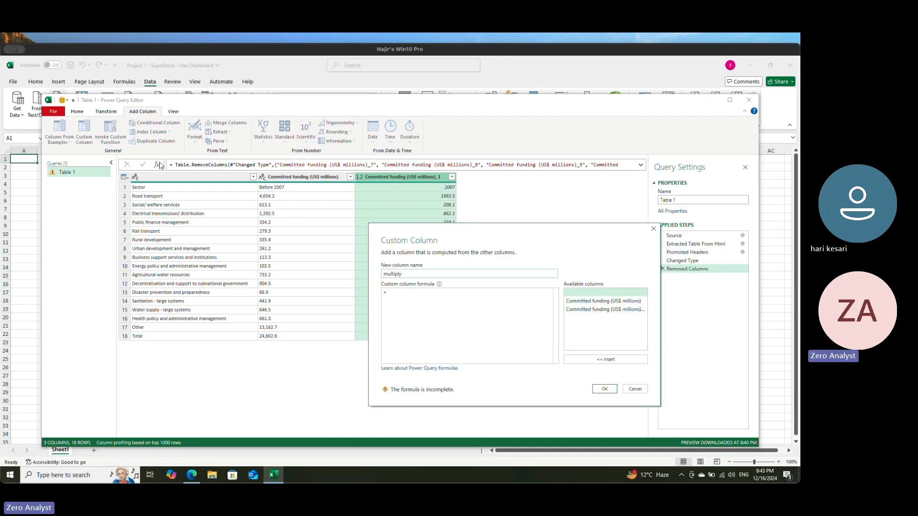
Step: Create the multiply column with the formula [#"Committed funding (US$ millions)"] * [#"Committed funding (US$ millions)_1"]
click(590, 302)
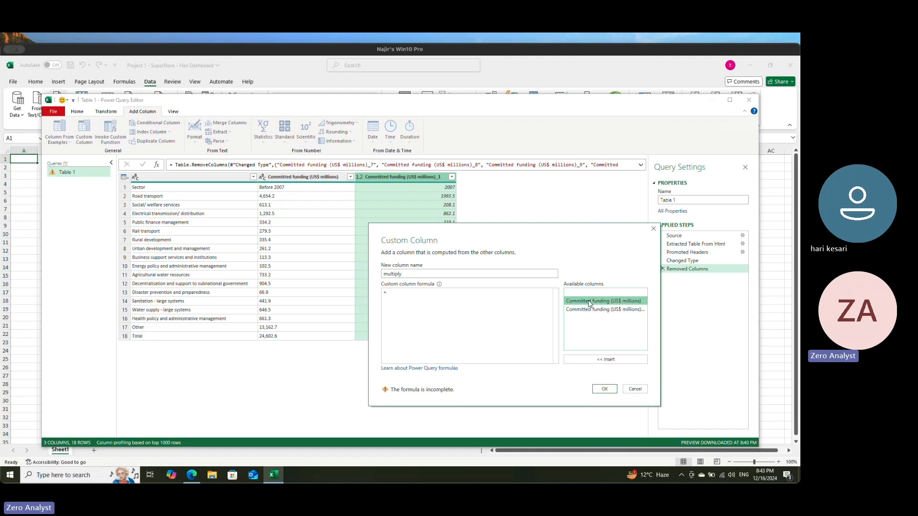
click(606, 360)
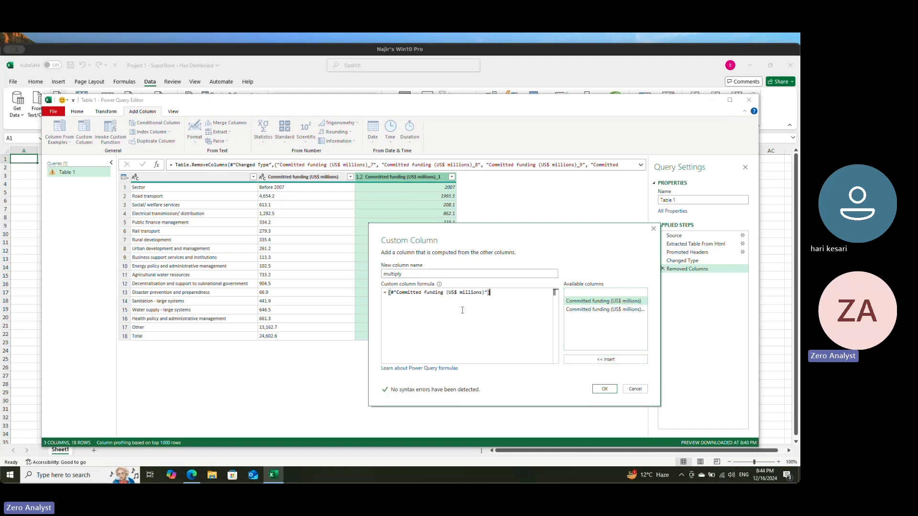
text(*)
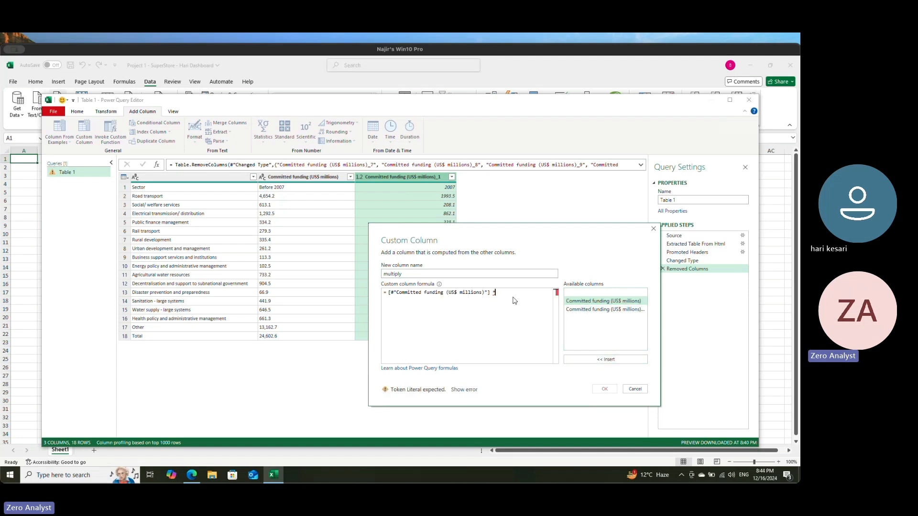
click(605, 310)
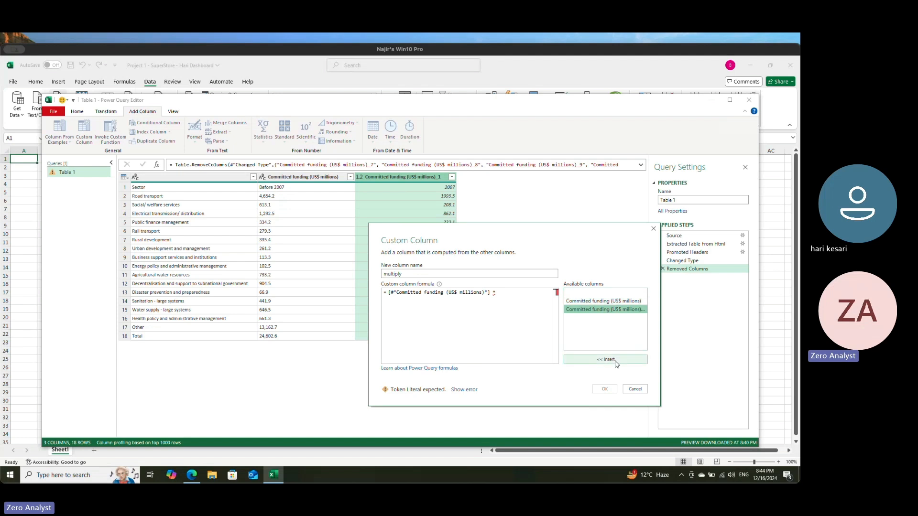
click(615, 360)
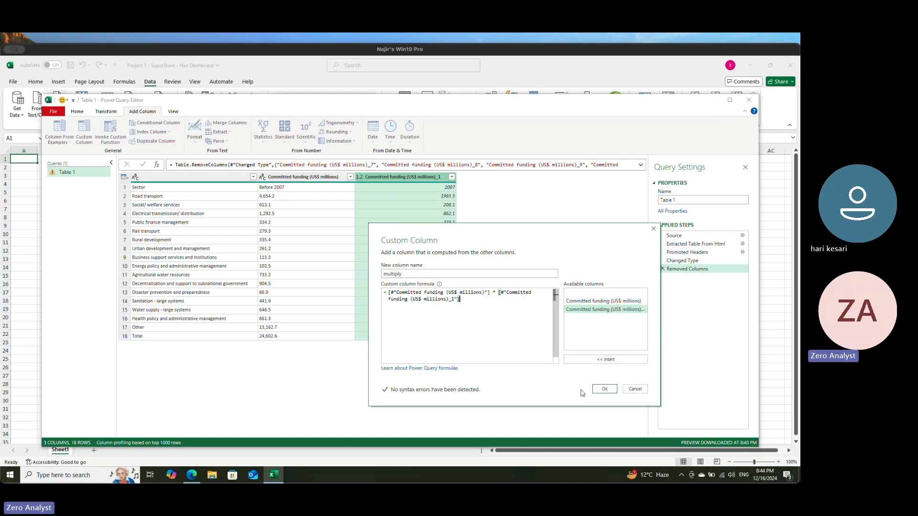
click(606, 389)
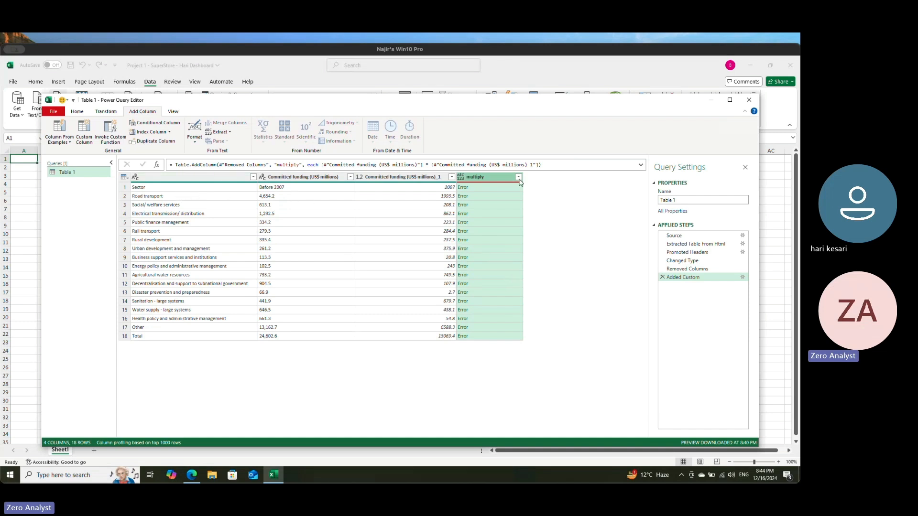
Step: Close and load the Table 1 query into the workbook, and dismiss the query table style tip
click(309, 200)
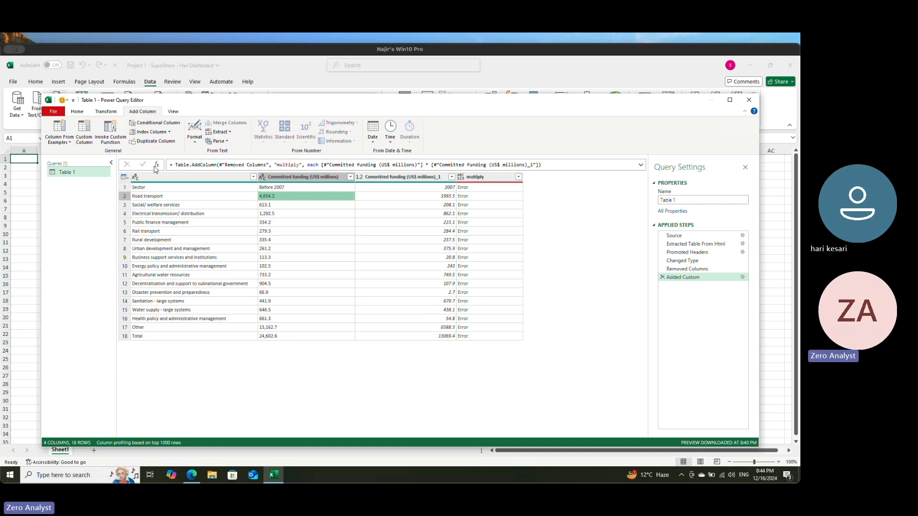
click(77, 112)
click(60, 144)
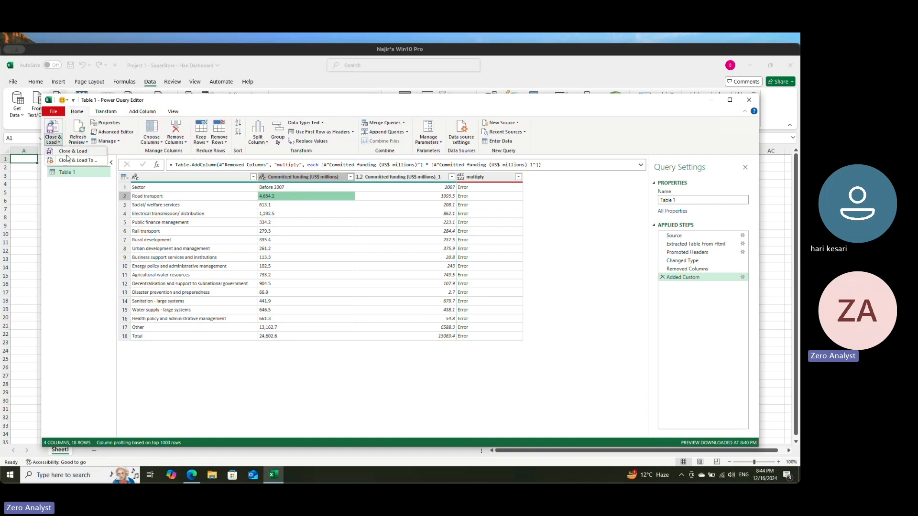
click(71, 152)
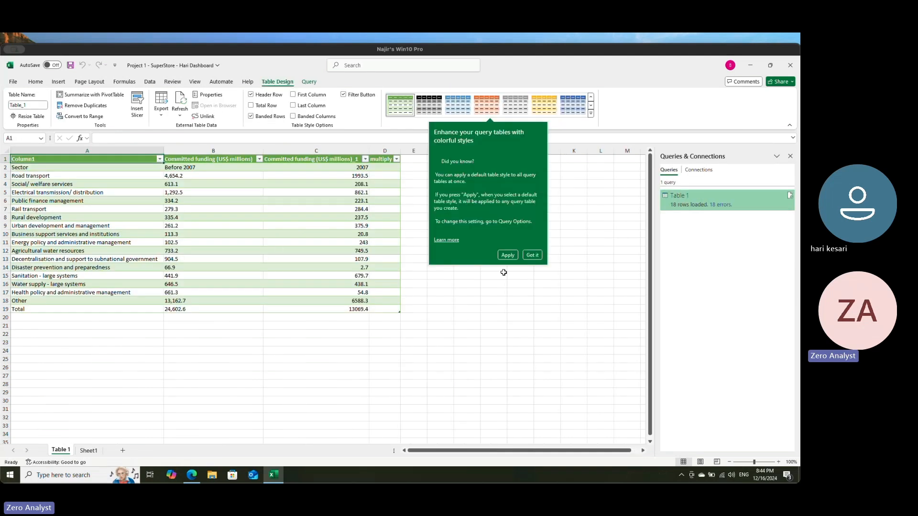
click(533, 256)
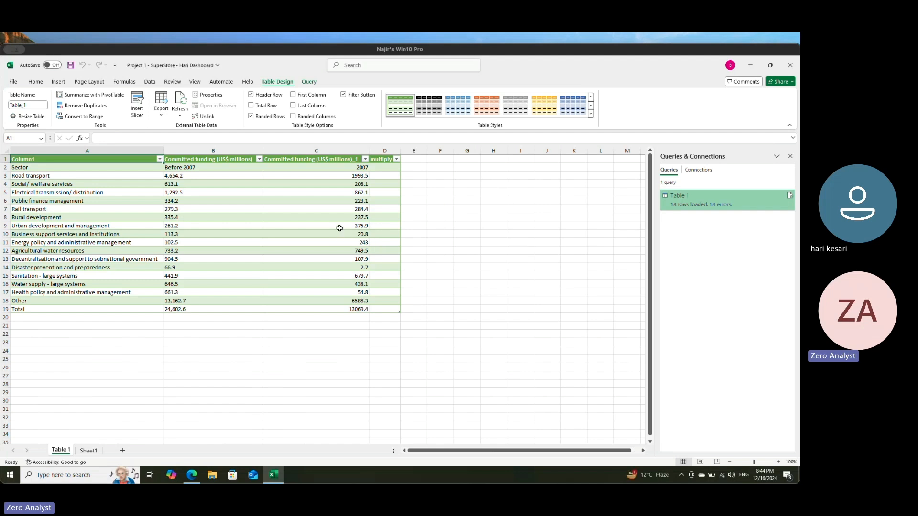
Step: Examine the loaded Table 1 worksheet, comparing the two committed funding columns, the multiply column and the year labels in row 2
click(63, 306)
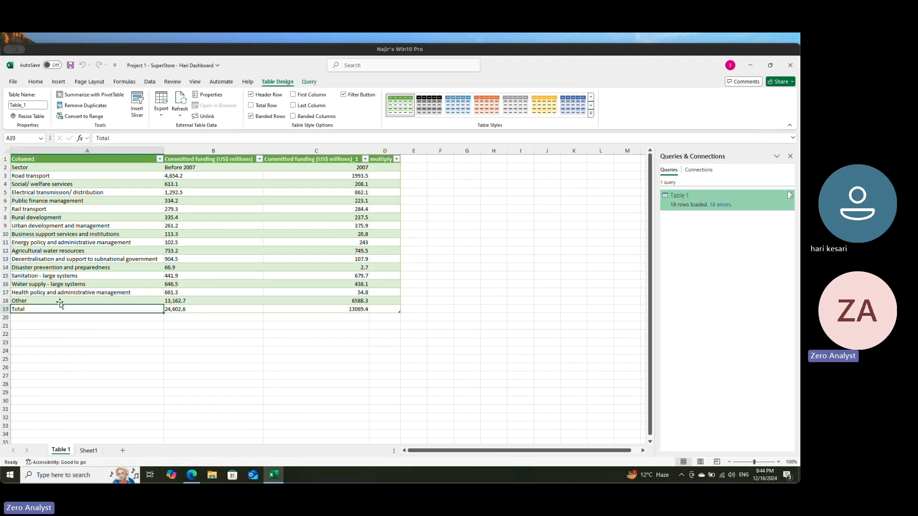
drag(308, 217, 319, 293)
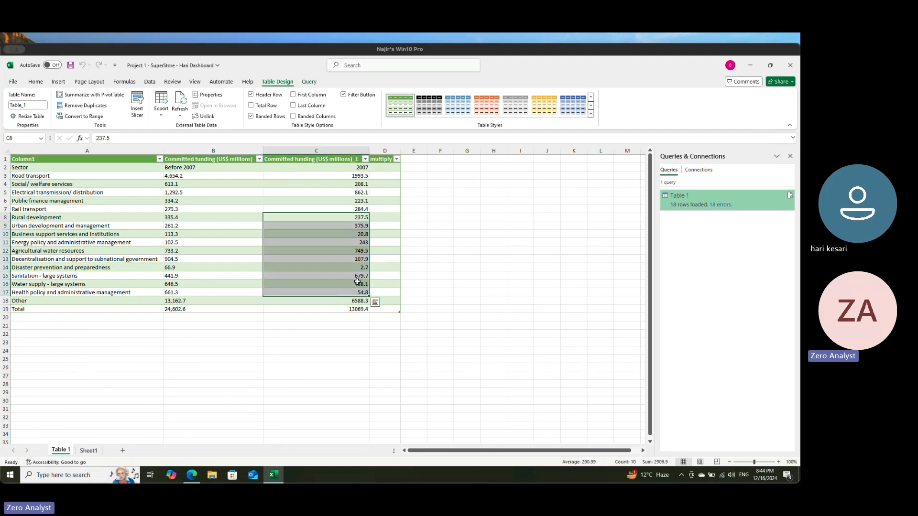
click(404, 151)
click(389, 169)
click(384, 233)
click(390, 269)
drag(211, 210, 306, 293)
click(297, 317)
drag(384, 171, 385, 291)
click(269, 317)
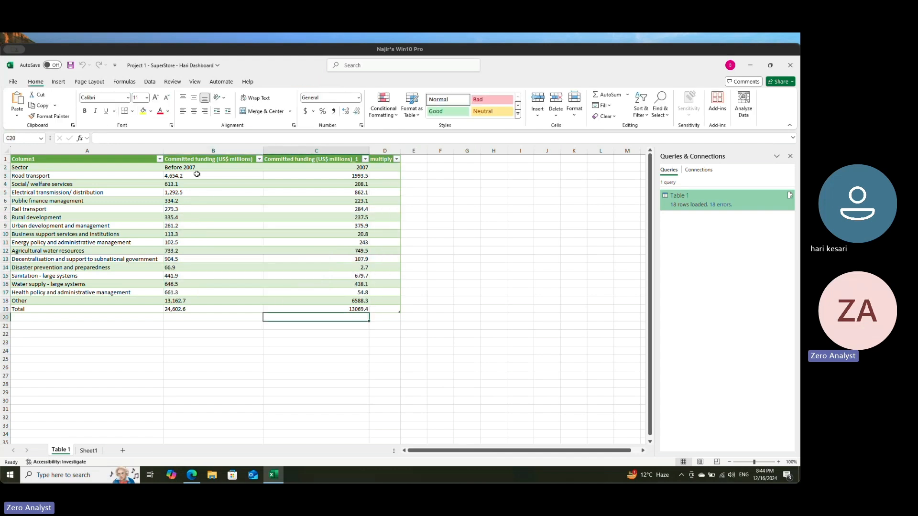
click(185, 168)
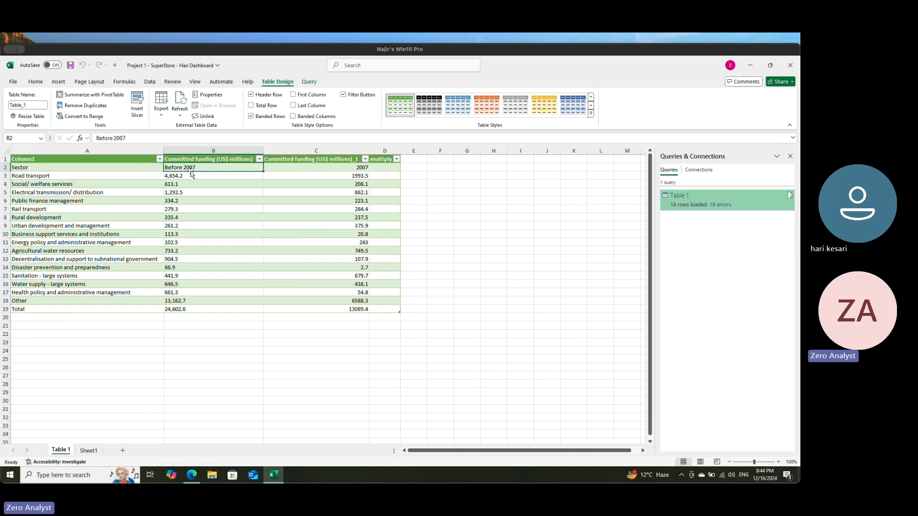
click(339, 164)
click(204, 167)
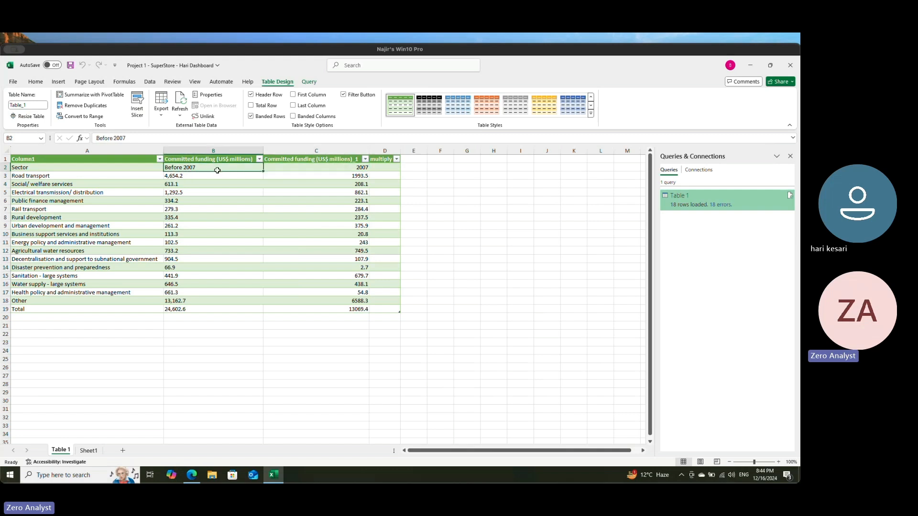
shift+click(319, 171)
Step: Reopen the Table 1 query for editing in Power Query Editor and remove the multiply column
right_click(788, 202)
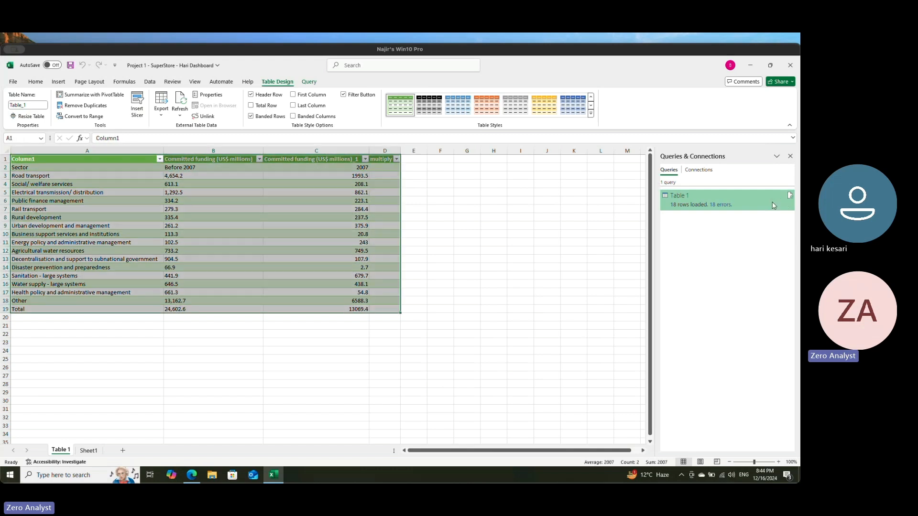
click(729, 227)
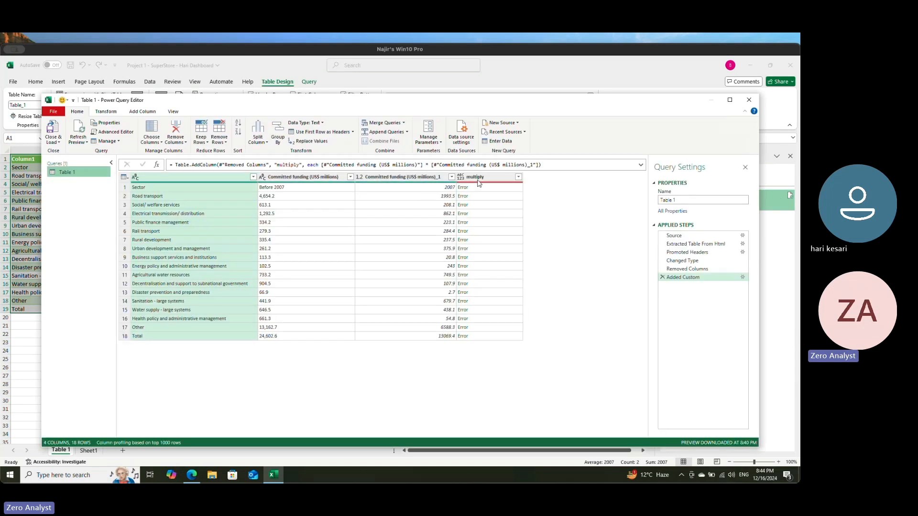
click(476, 177)
right_click(478, 176)
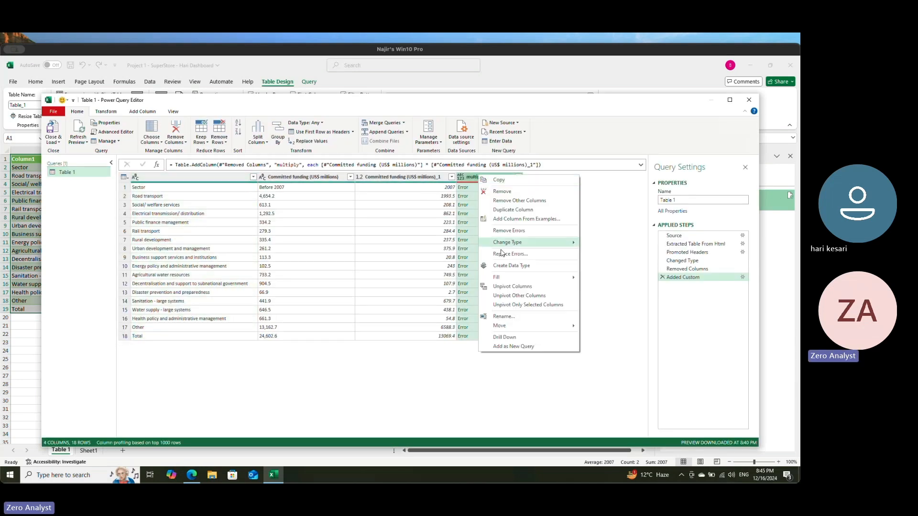
click(502, 192)
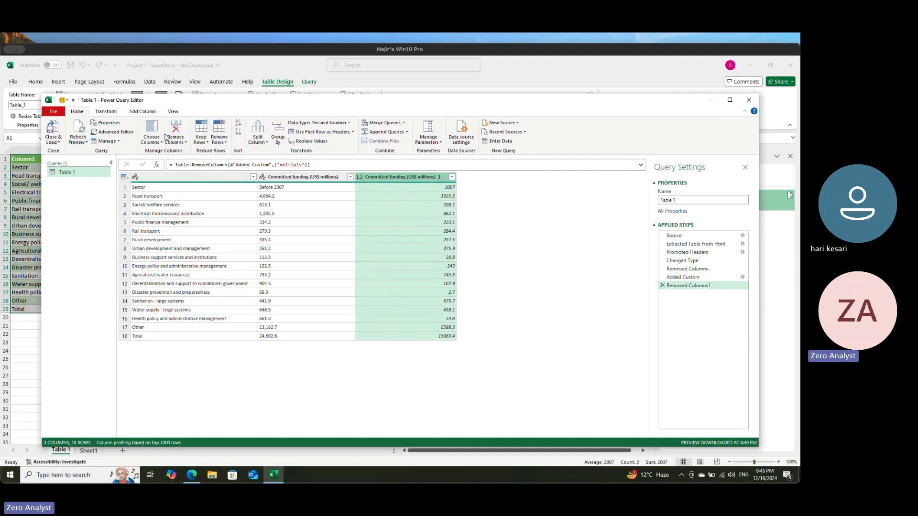
Step: Promote the first row of the Table 1 query, with Sector, Before 2007 and 2007, to column headers
click(137, 189)
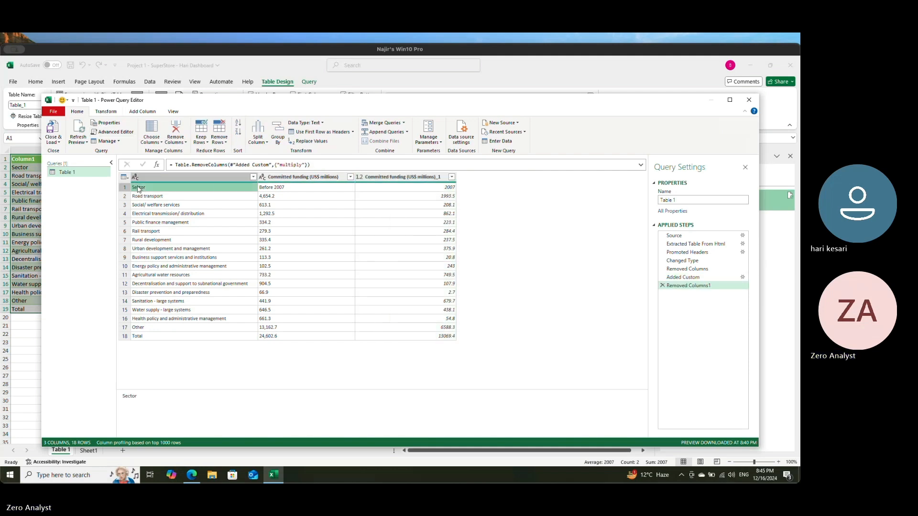
click(410, 191)
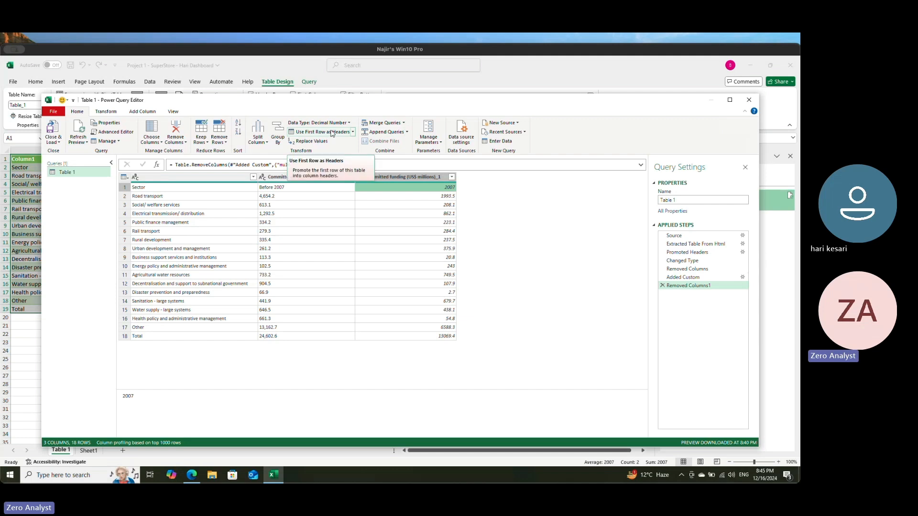
click(156, 189)
click(409, 187)
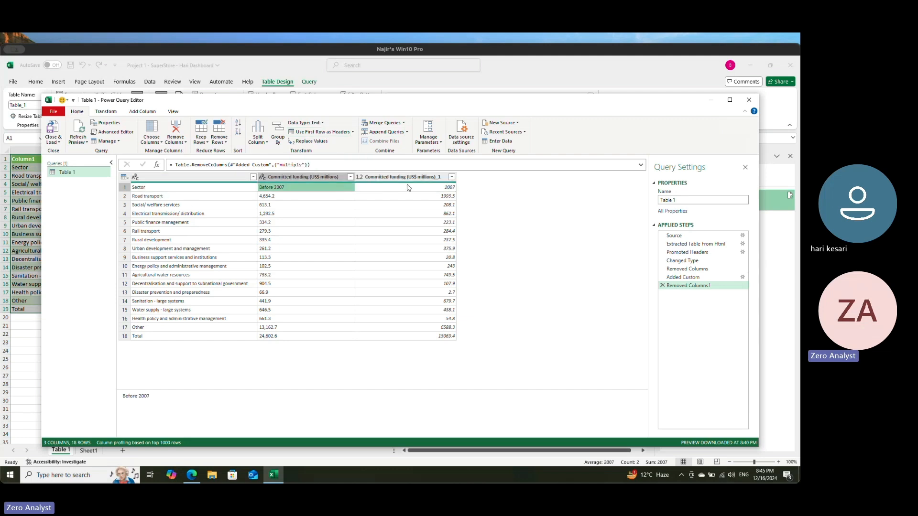
click(317, 132)
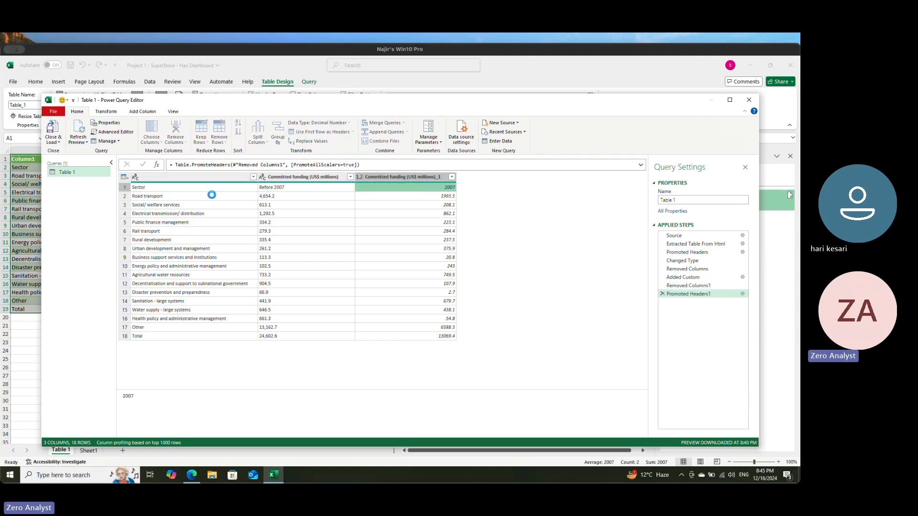
Step: Examine the data types and available type and transform options of the Before 2007 and 2007 columns
click(301, 190)
click(335, 205)
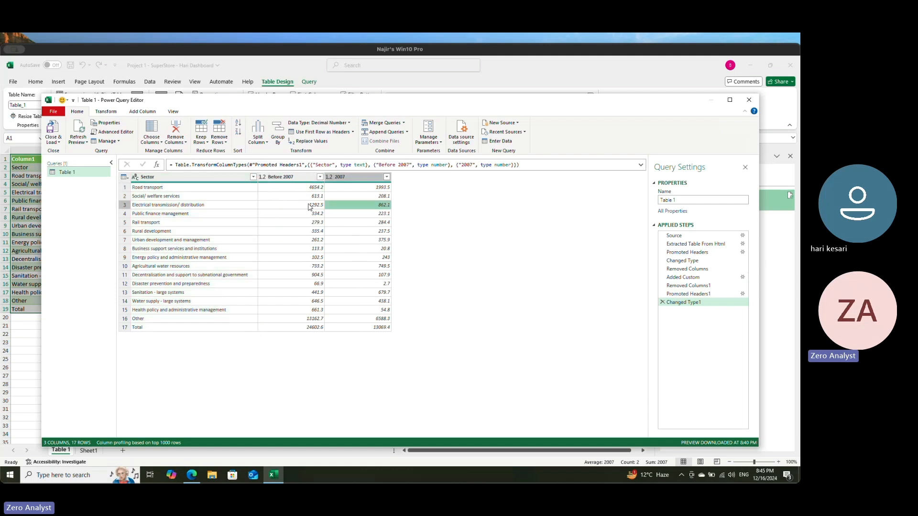
click(297, 178)
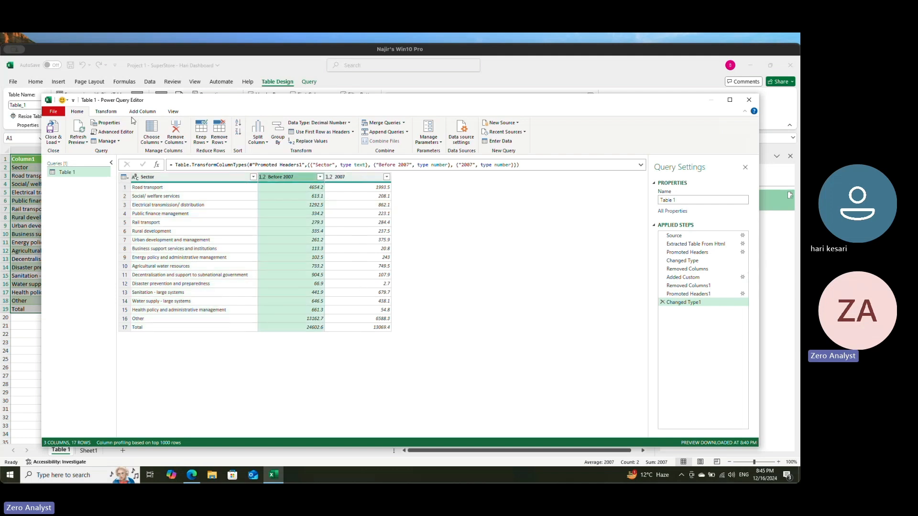
click(106, 112)
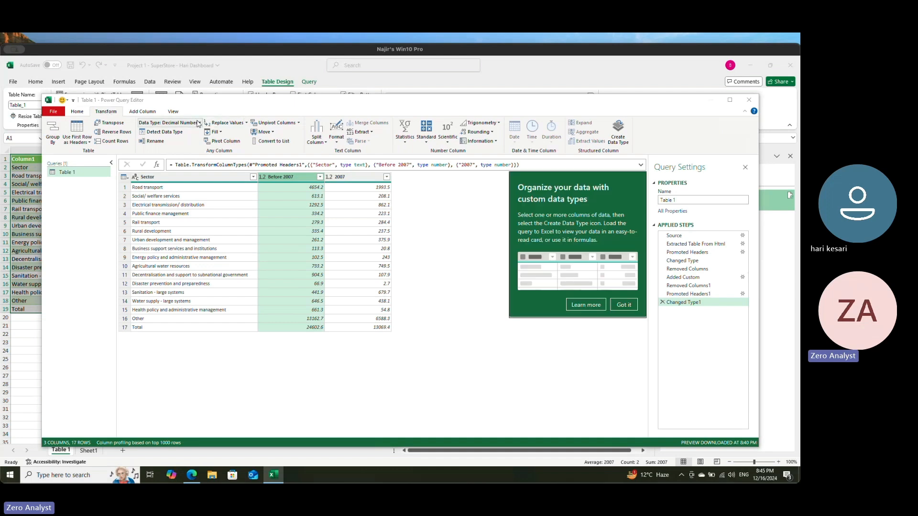
click(195, 124)
click(343, 182)
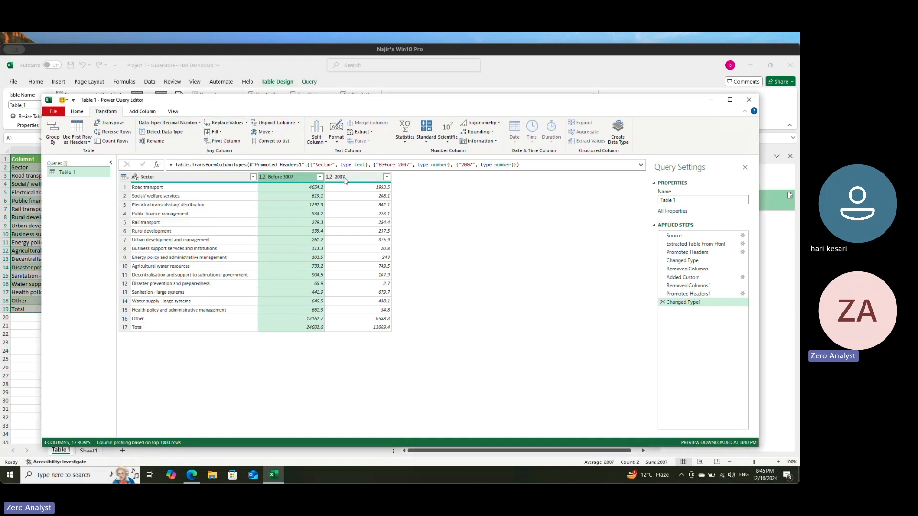
click(352, 180)
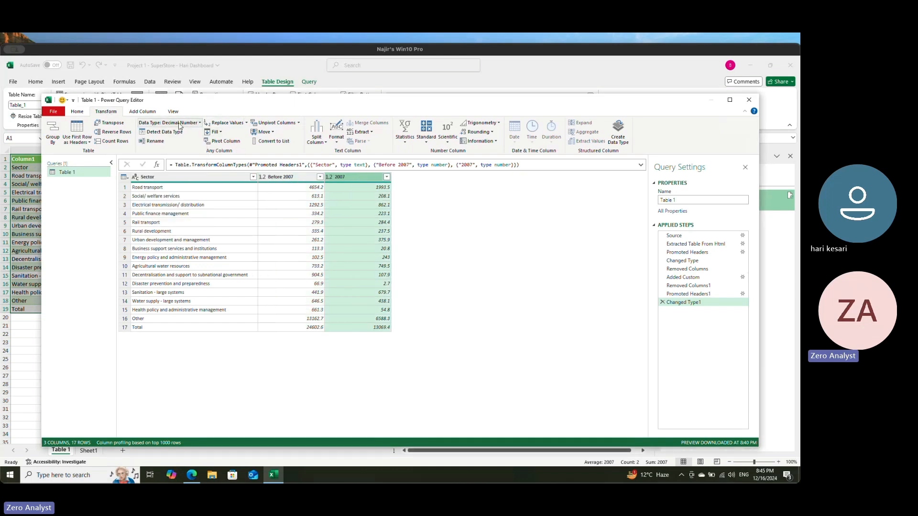
right_click(348, 176)
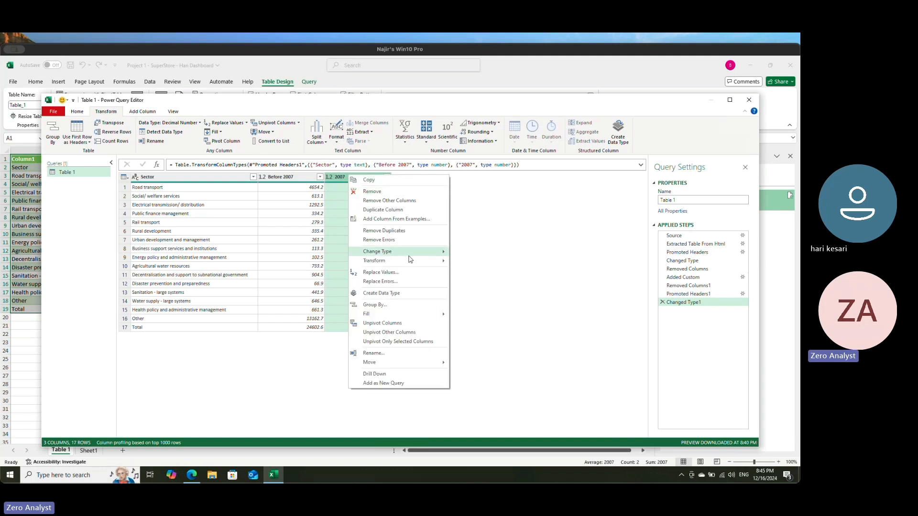
mouse_move(400, 254)
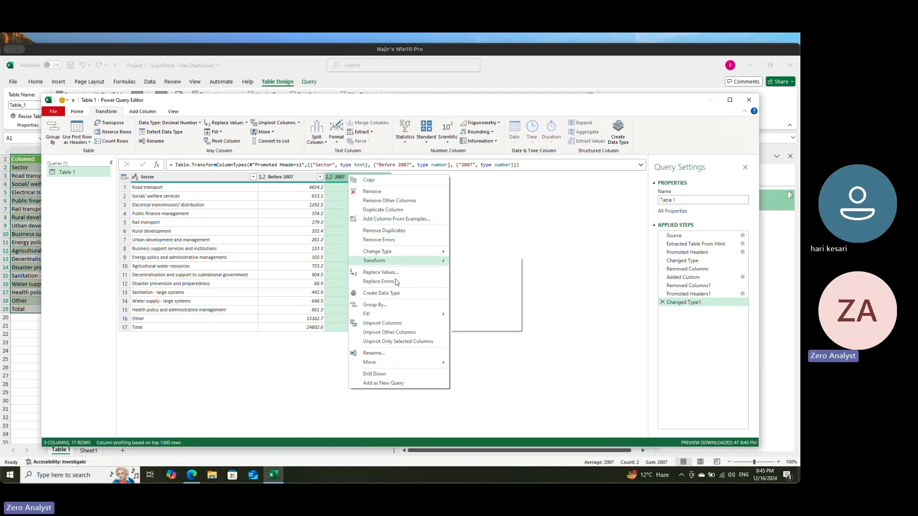
click(281, 258)
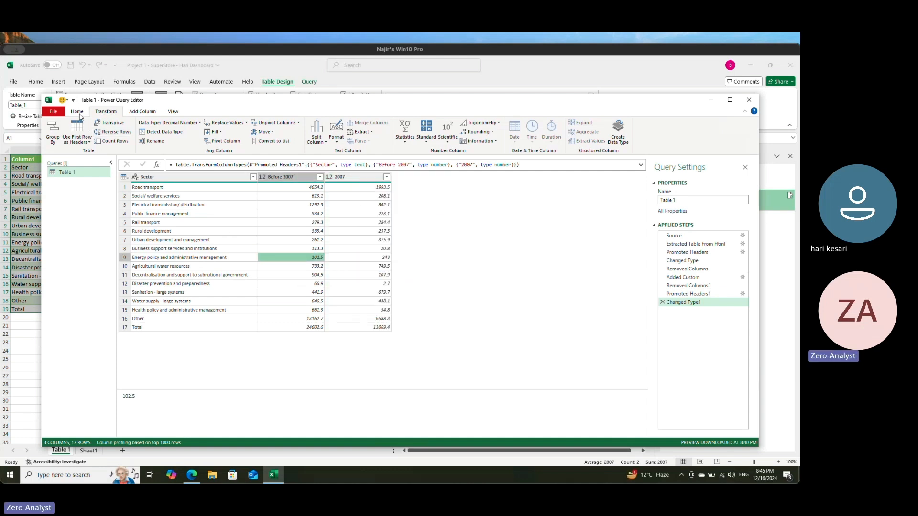
Step: Add a custom column to the Table 1 query with the formula [Before 2007] * [2007], keeping the default name Custom
click(138, 112)
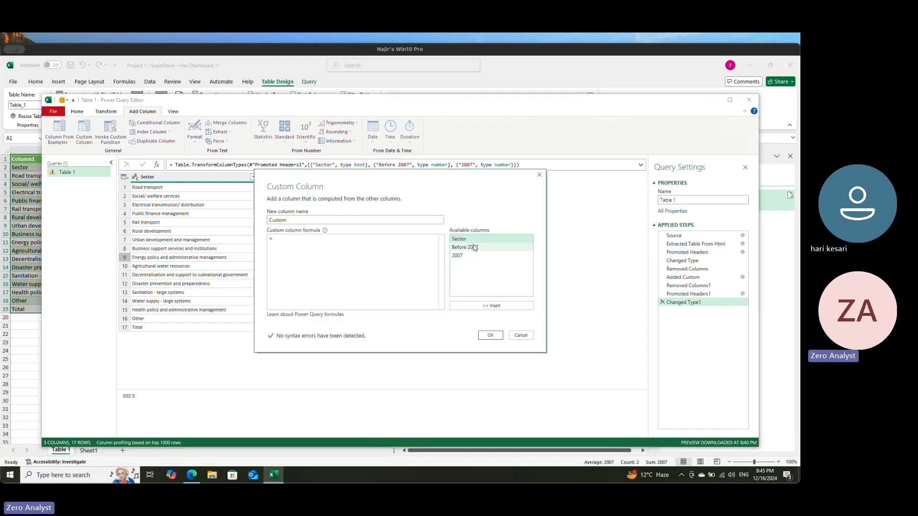
click(474, 248)
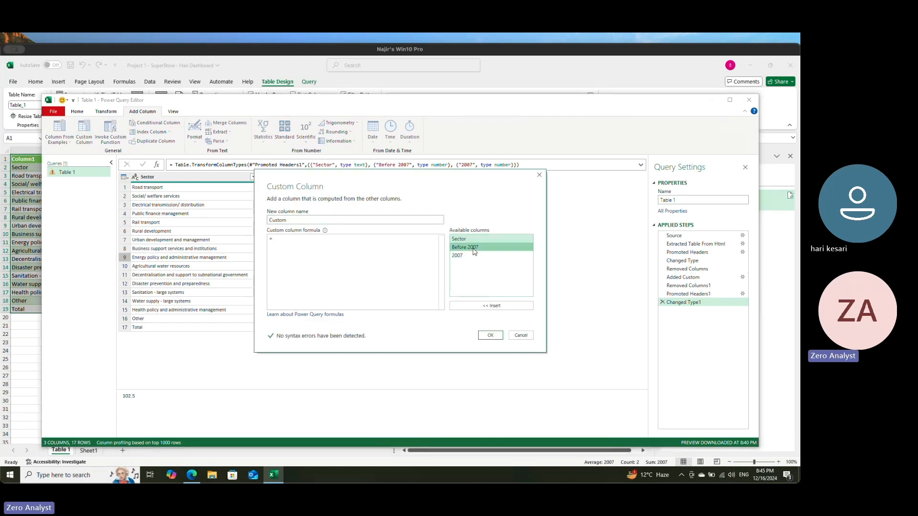
click(481, 306)
text(*)
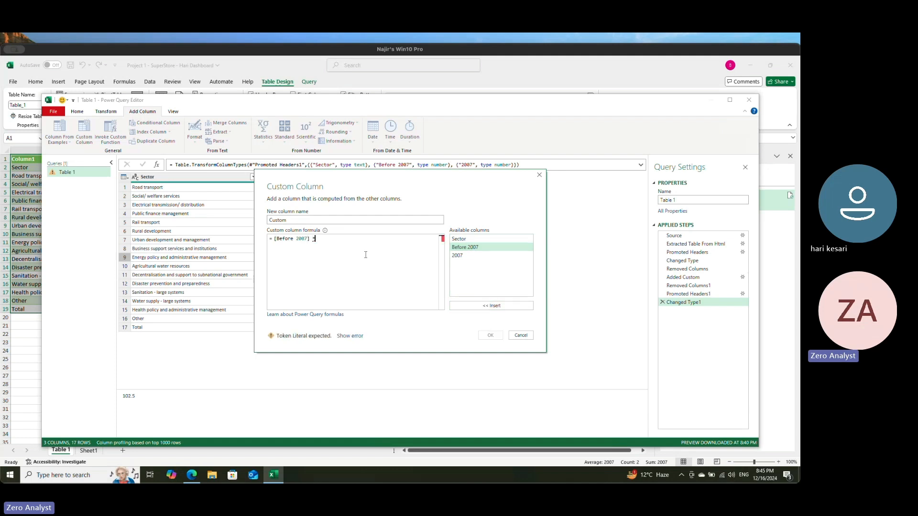
click(460, 257)
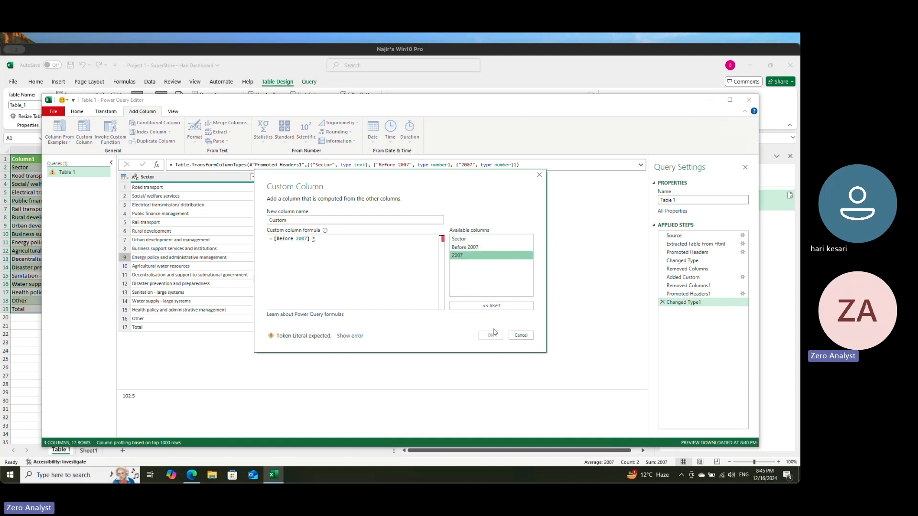
click(493, 306)
click(491, 335)
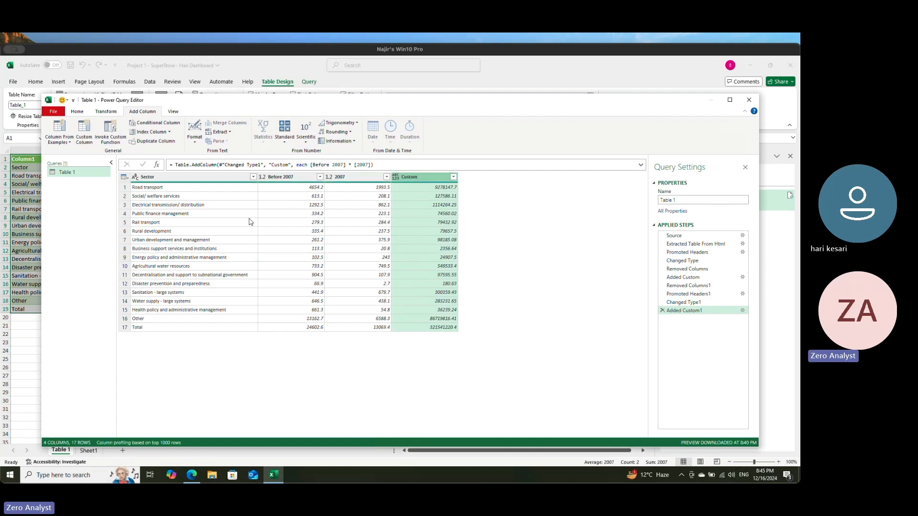
Step: Close and load the edited Table 1 query back into the worksheet
click(77, 112)
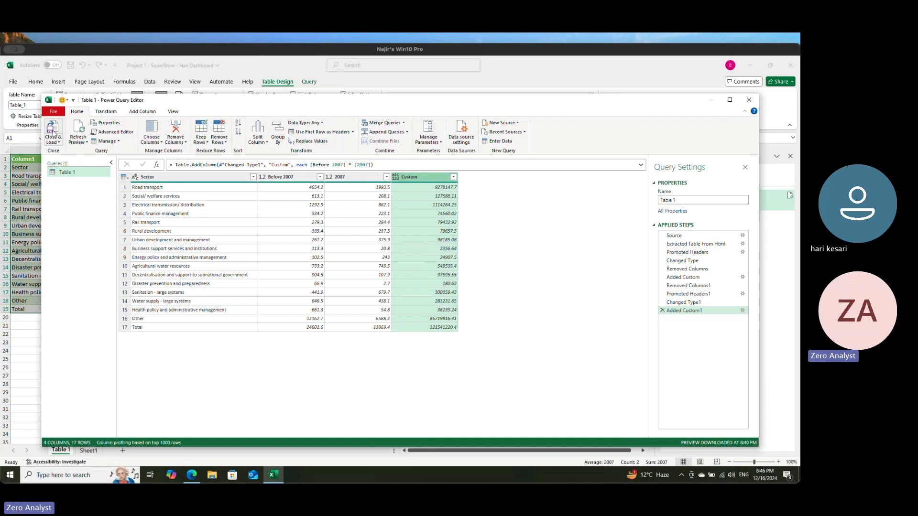
click(53, 129)
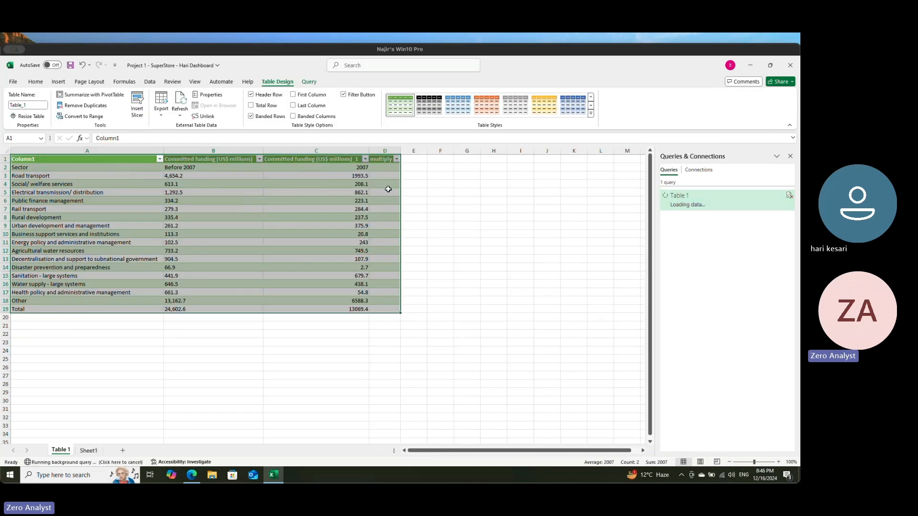
click(287, 242)
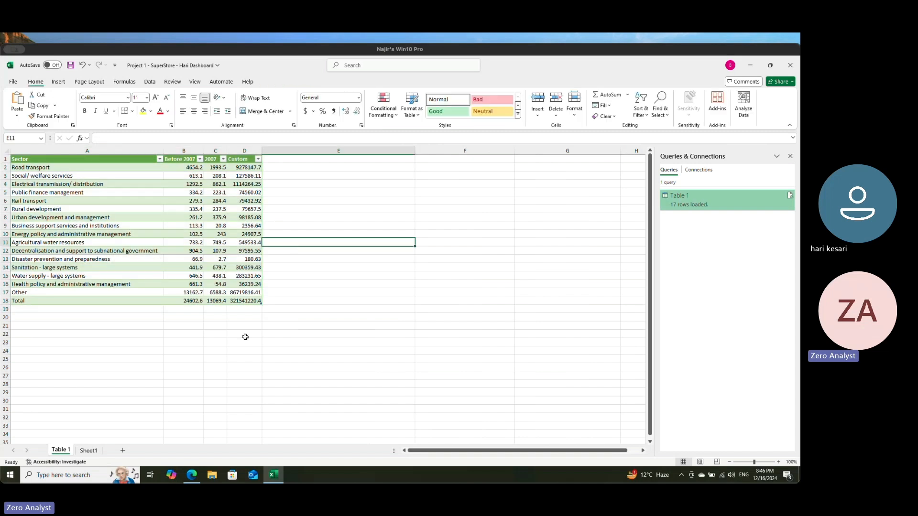
Step: Examine the reloaded Table 1 data, including the sector rows and the computed values in the Custom column
click(44, 168)
drag(70, 175, 249, 301)
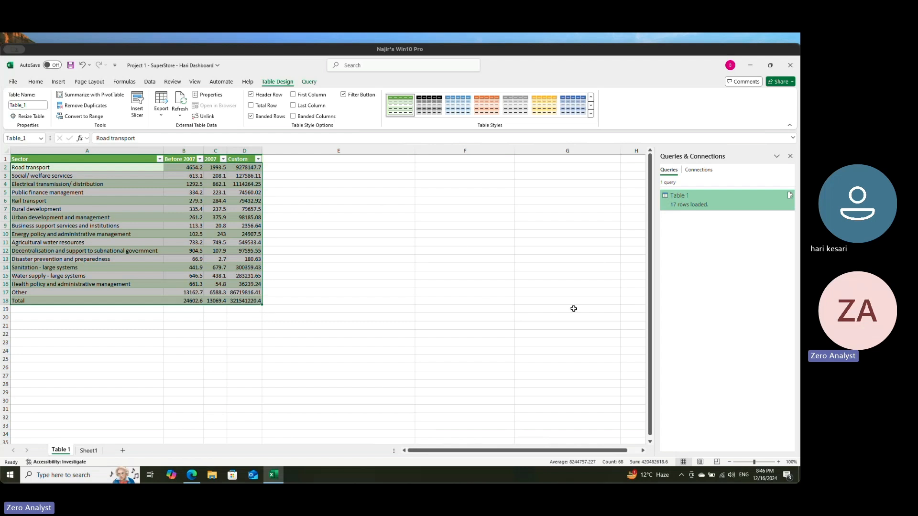
click(97, 210)
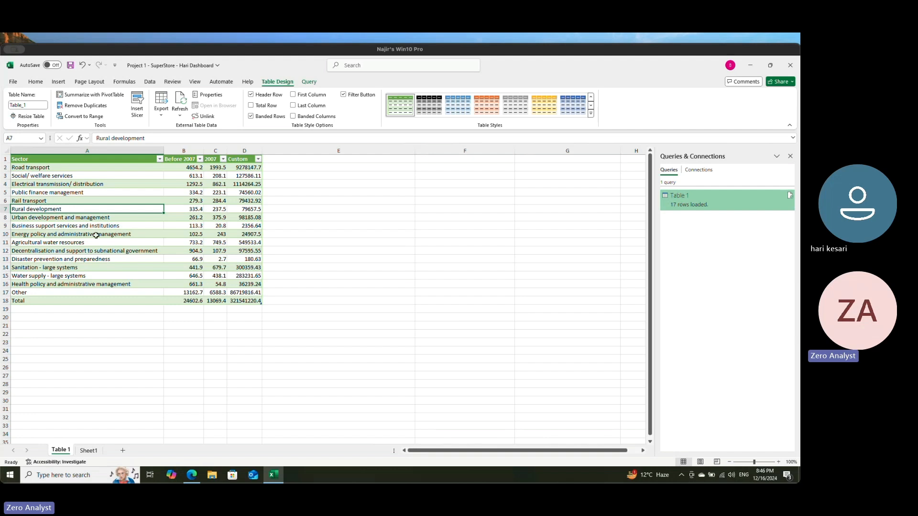
drag(244, 176, 244, 292)
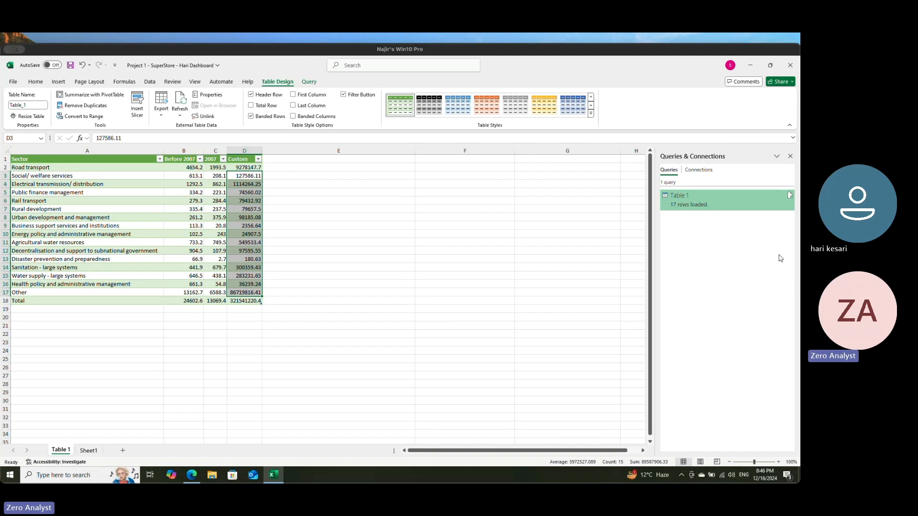
Step: Delete the Table 1 query from the workbook and confirm the deletion
right_click(750, 206)
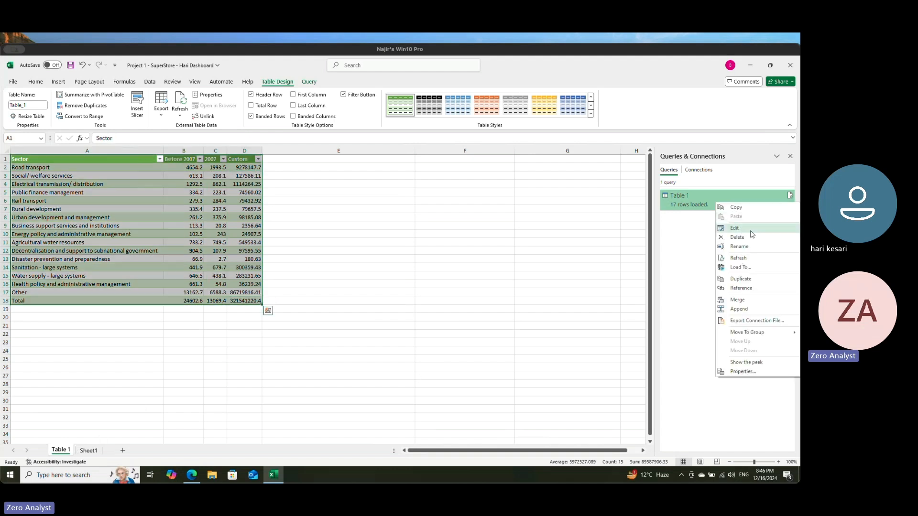
click(749, 238)
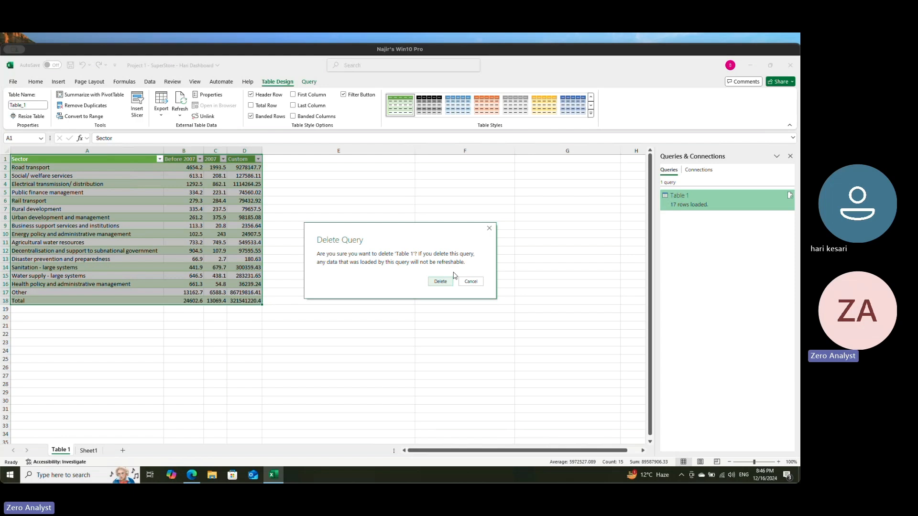
click(437, 282)
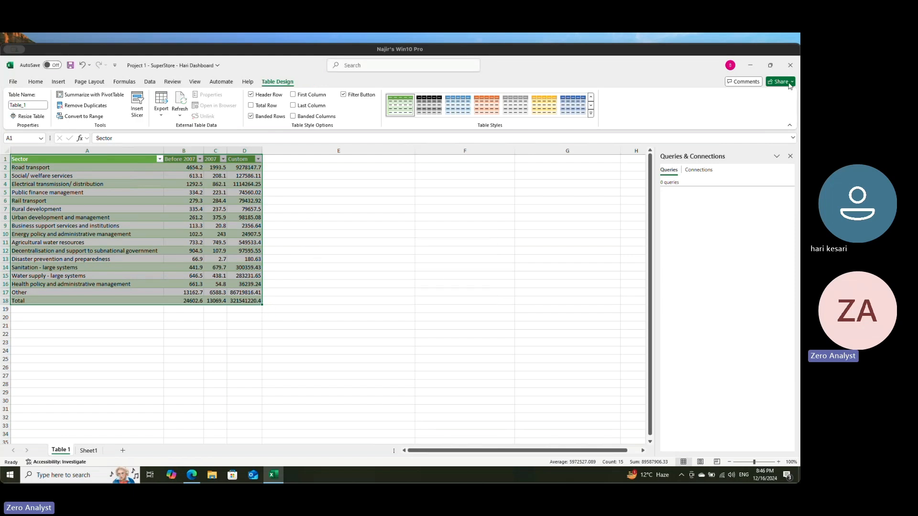
Step: Close the workbook without saving the changes and reopen the Project 1 SuperStore dashboard workbook from the desktop
click(790, 65)
click(433, 376)
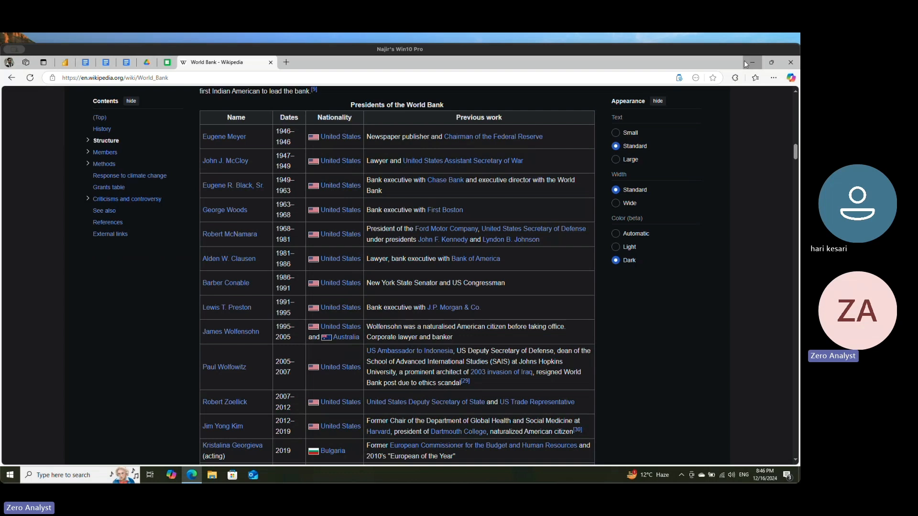
click(750, 62)
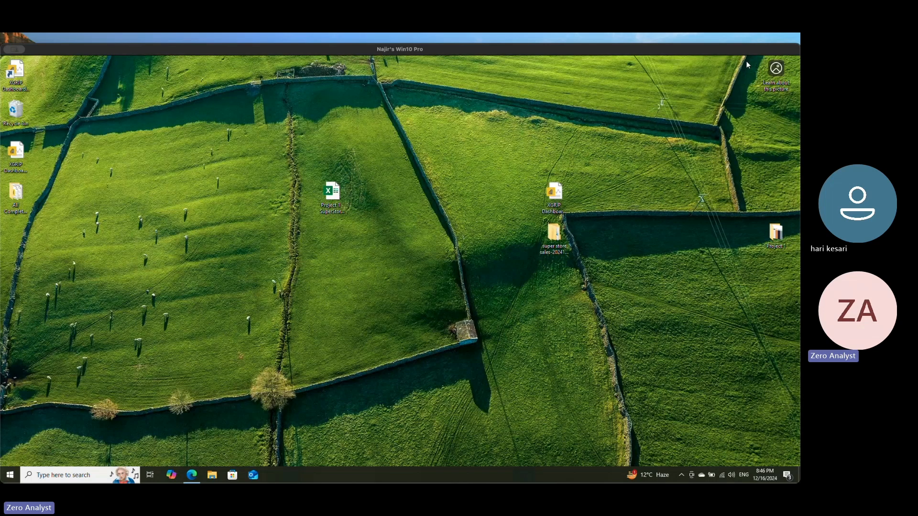
double_click(333, 192)
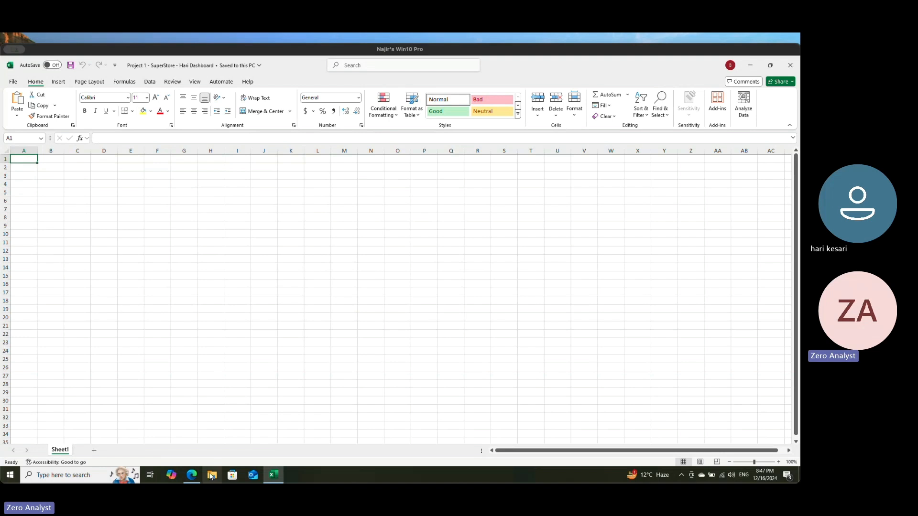
Step: Switch to File Explorer and open the Super stores project's datasets folder under Documents > All Projects
click(211, 476)
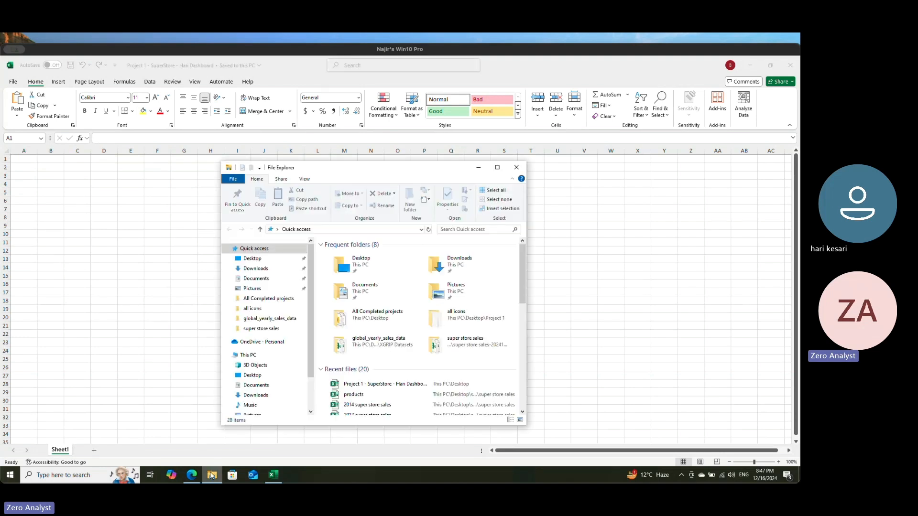
click(262, 278)
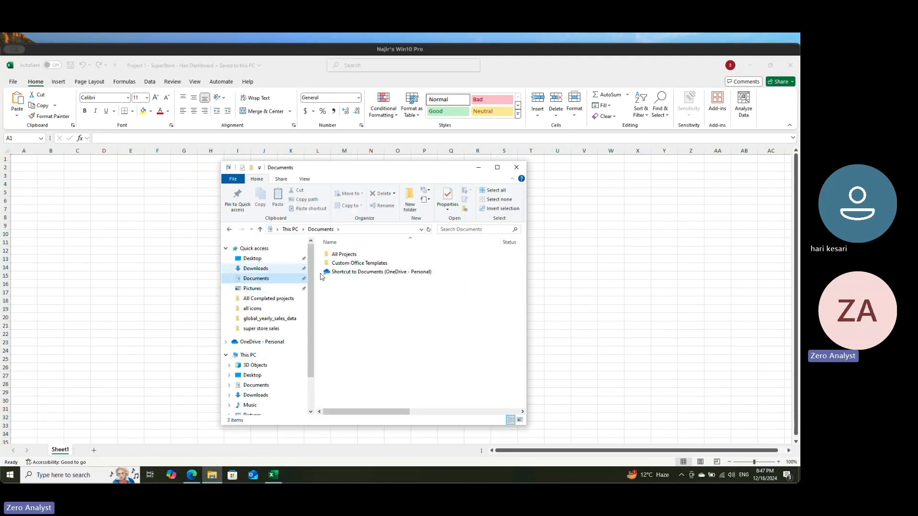
double_click(368, 258)
double_click(369, 257)
double_click(366, 259)
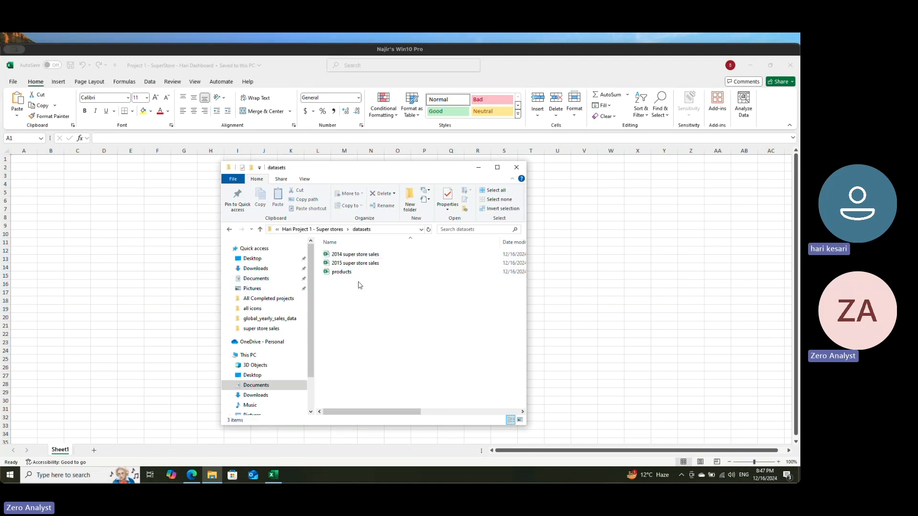
Step: Select the full path of the datasets folder in File Explorer, and close the File Explorer window
click(421, 229)
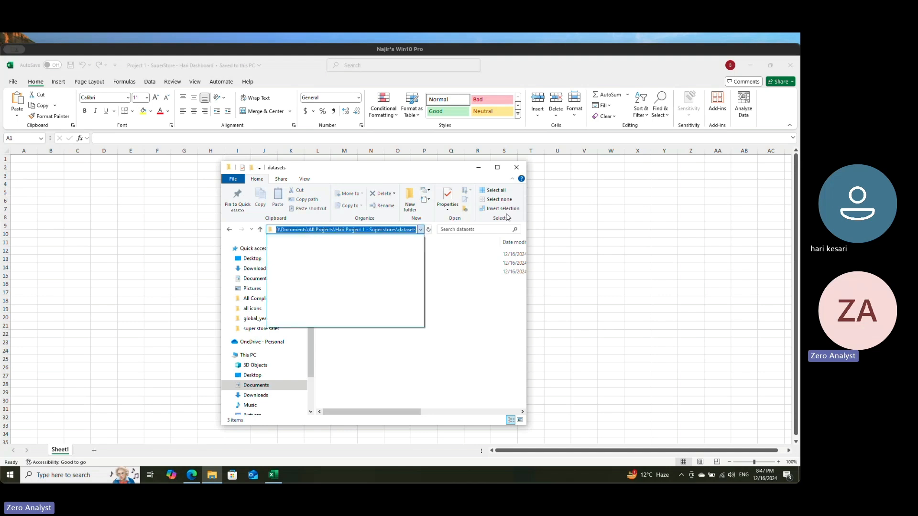
click(444, 339)
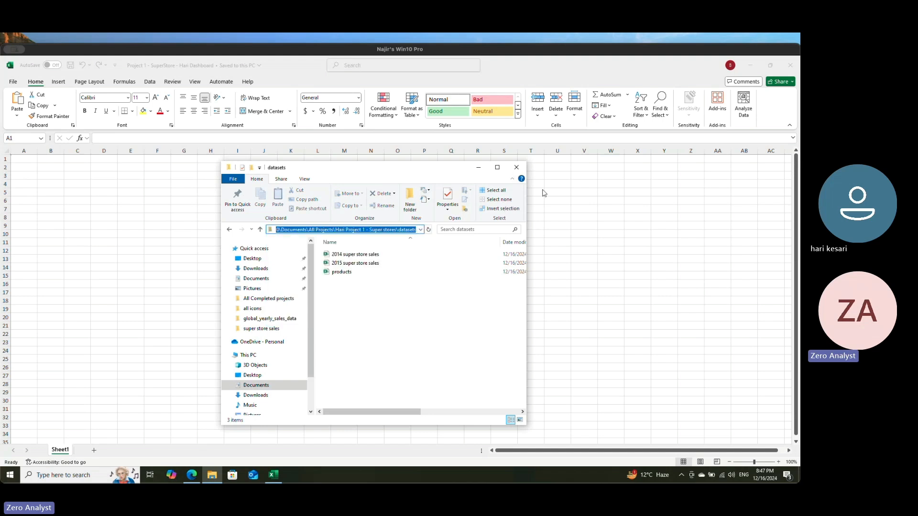
click(516, 166)
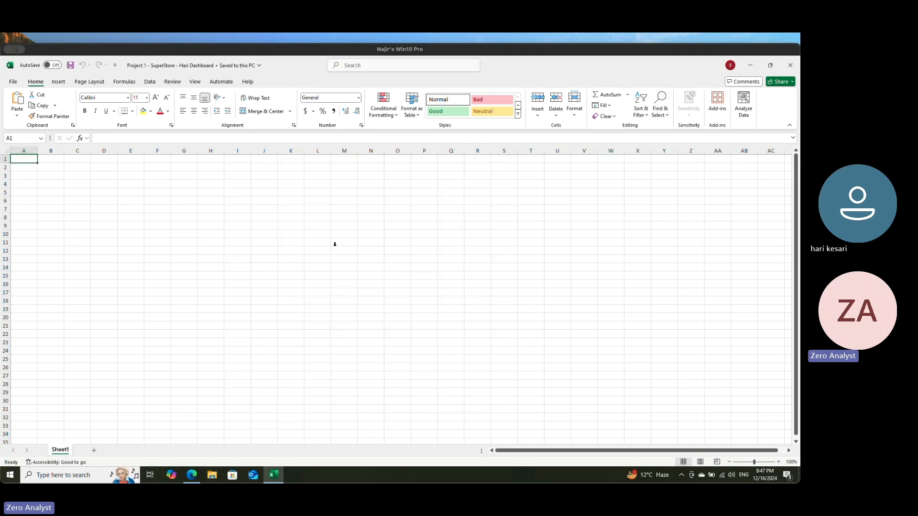
Step: Review the Get Data import sources for files, databases and other sources, and return to the file-based import options
click(150, 82)
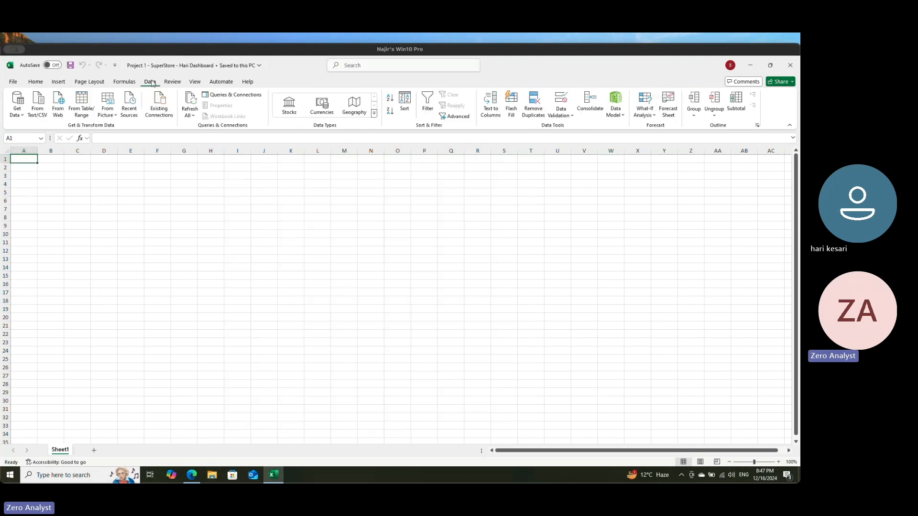
click(21, 116)
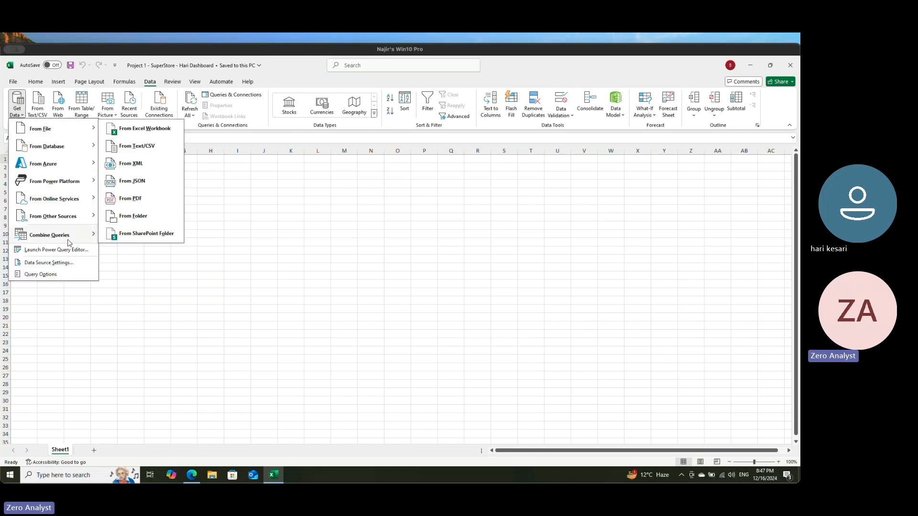
mouse_move(82, 129)
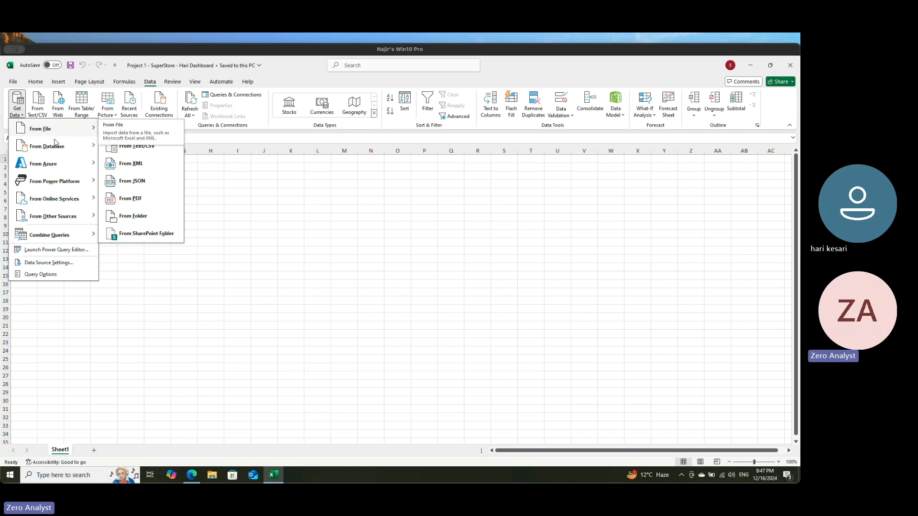
mouse_move(52, 147)
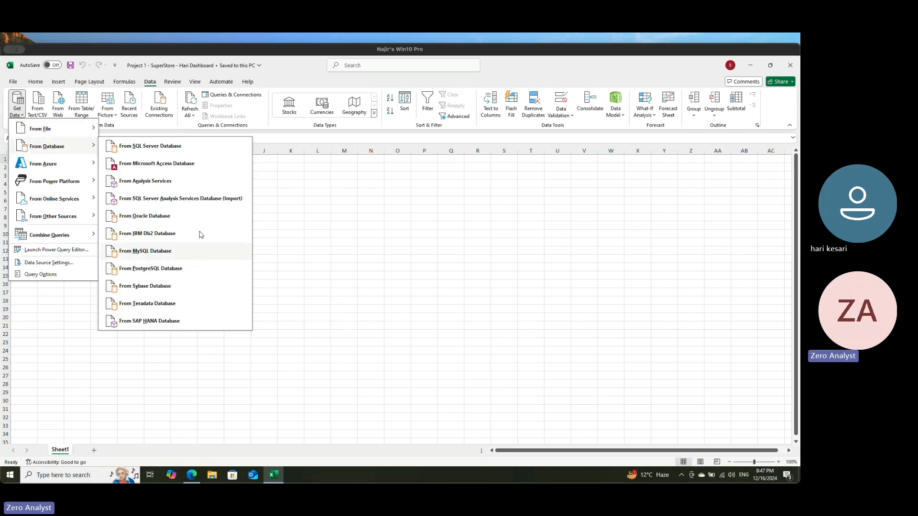
mouse_move(63, 169)
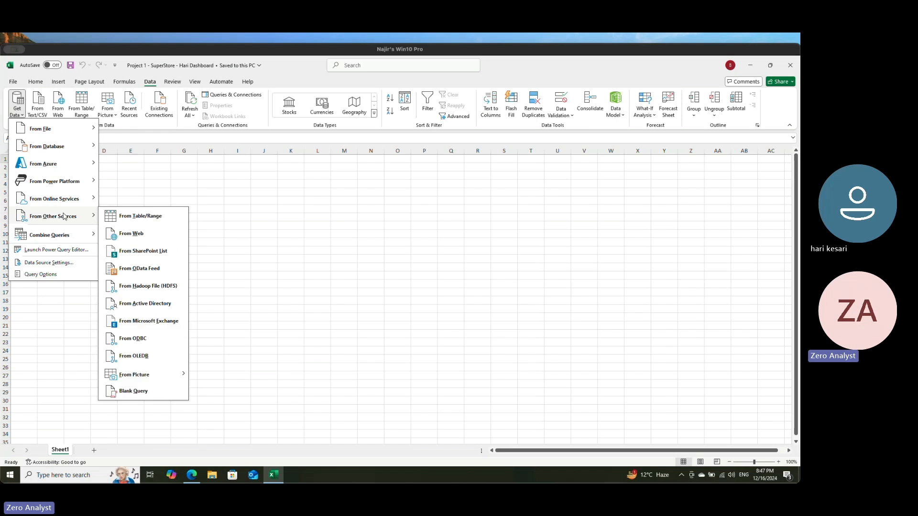
mouse_move(39, 132)
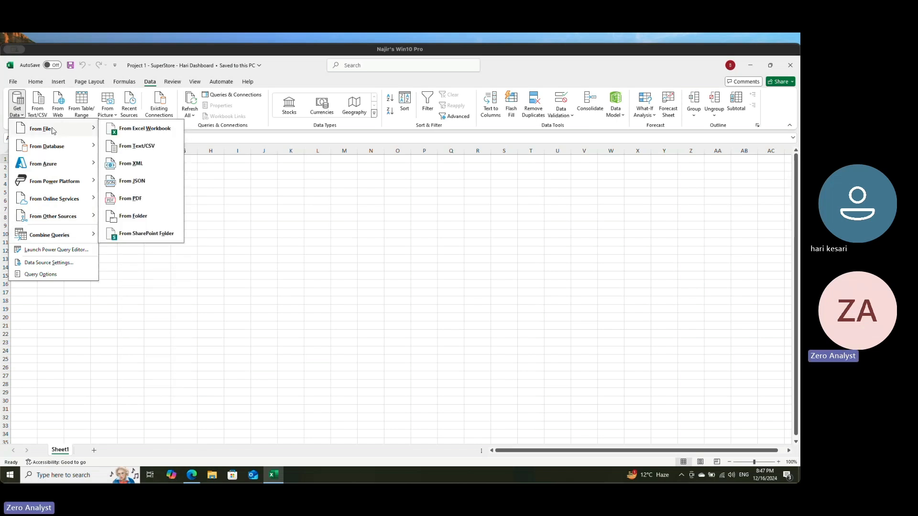
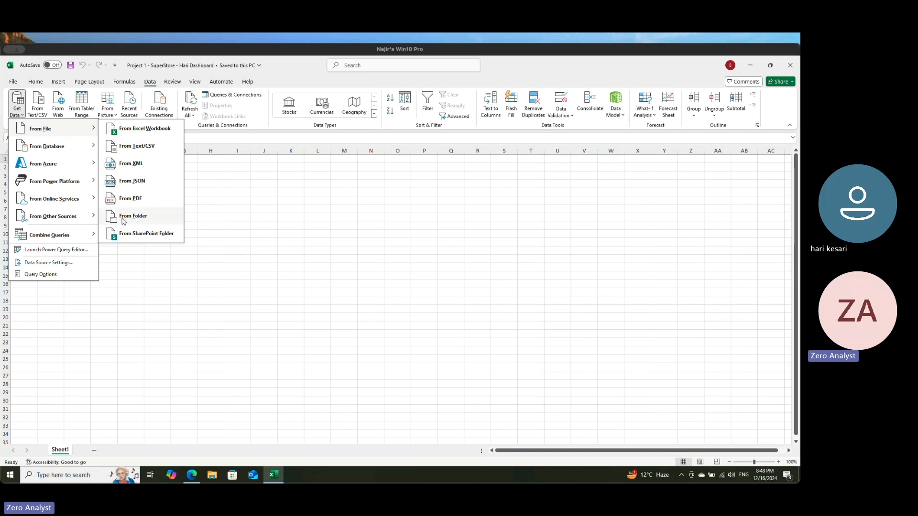
Step: Import data from a folder, choosing the Super stores project's datasets folder under Documents > All Projects as the source
click(134, 219)
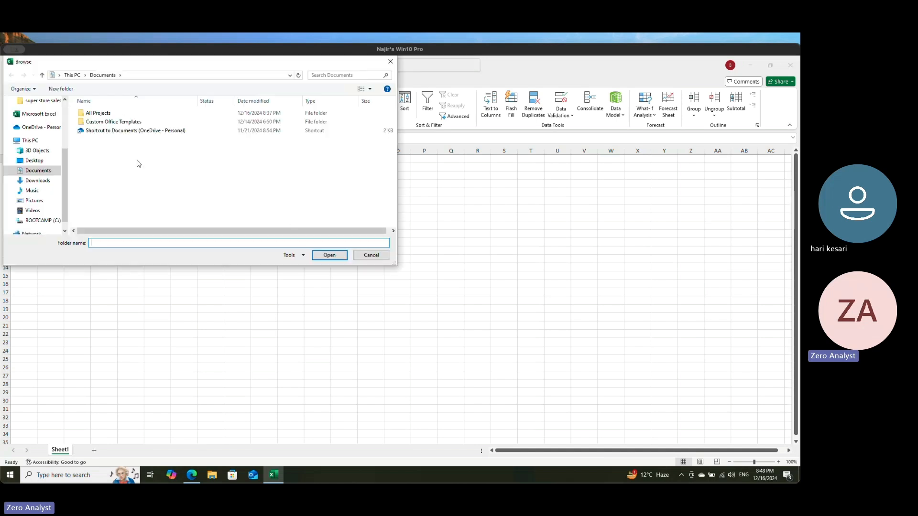
double_click(117, 114)
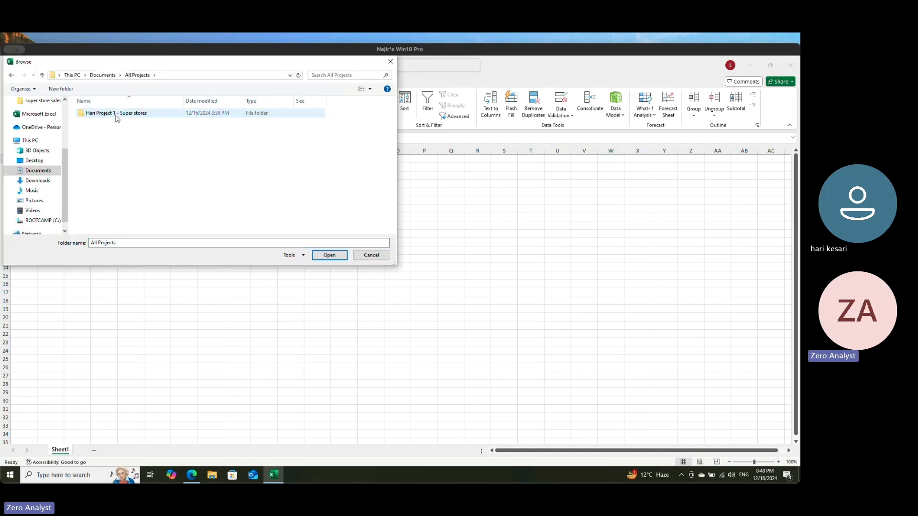
double_click(116, 114)
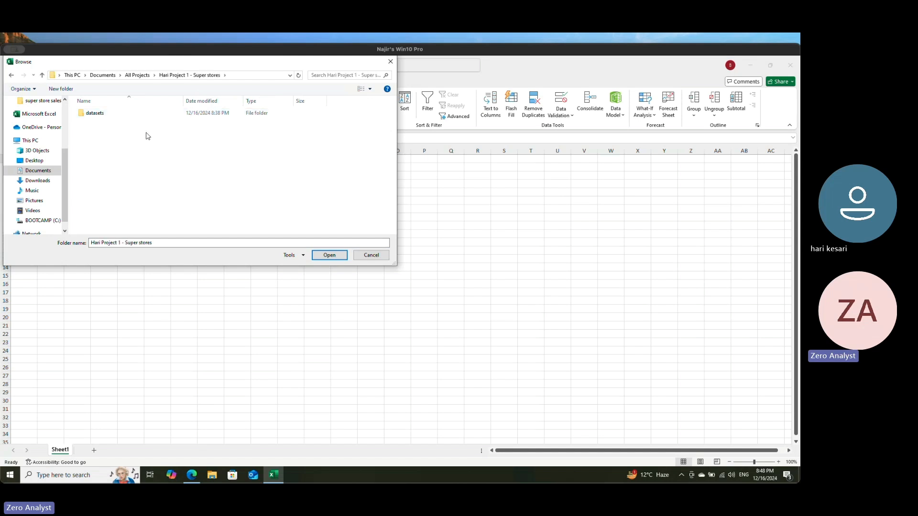
click(94, 113)
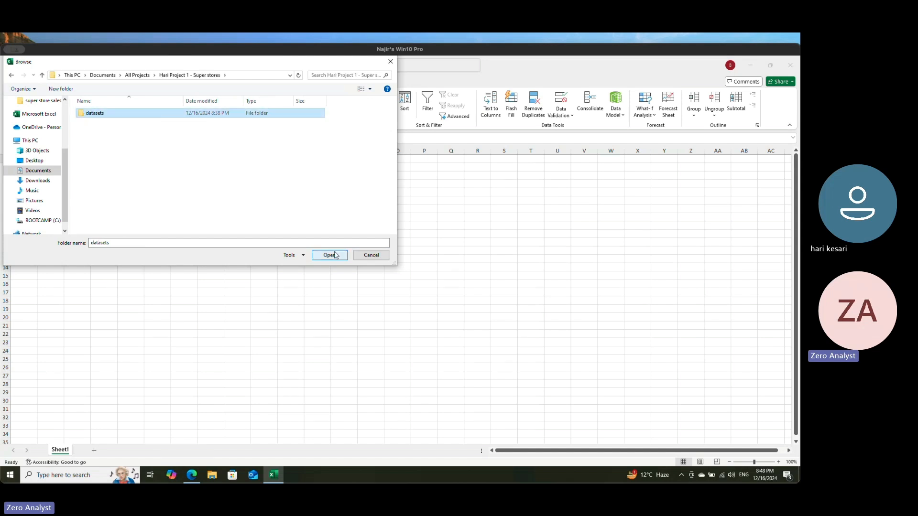
click(330, 255)
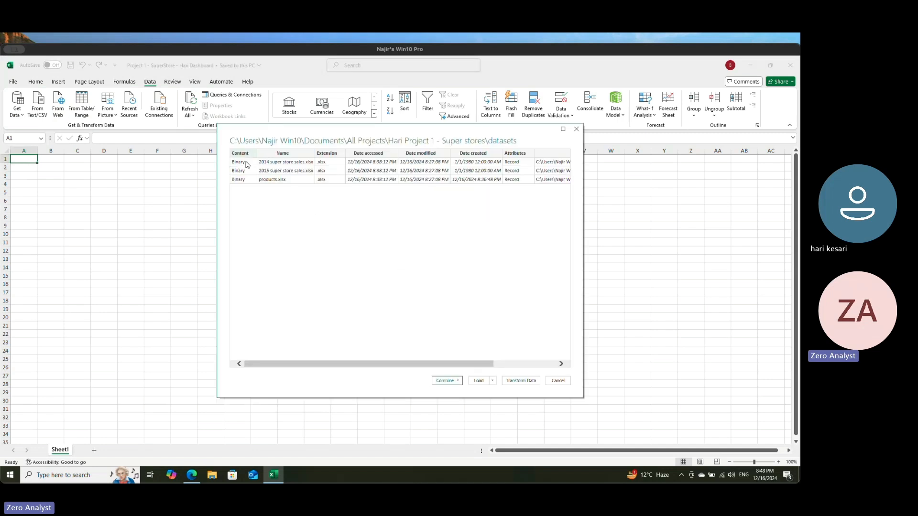
Step: Review the ways to combine the folder's files, and choose Combine & Transform Data
drag(446, 367, 352, 365)
click(458, 381)
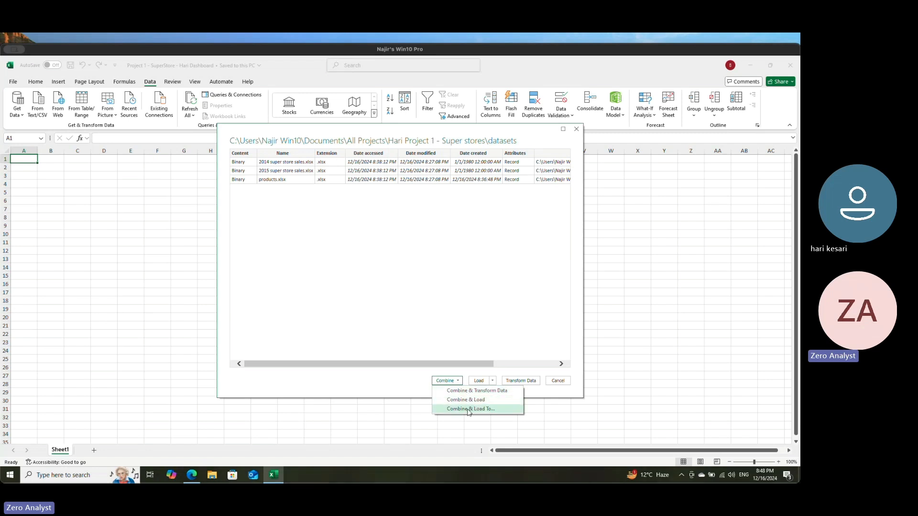
click(409, 378)
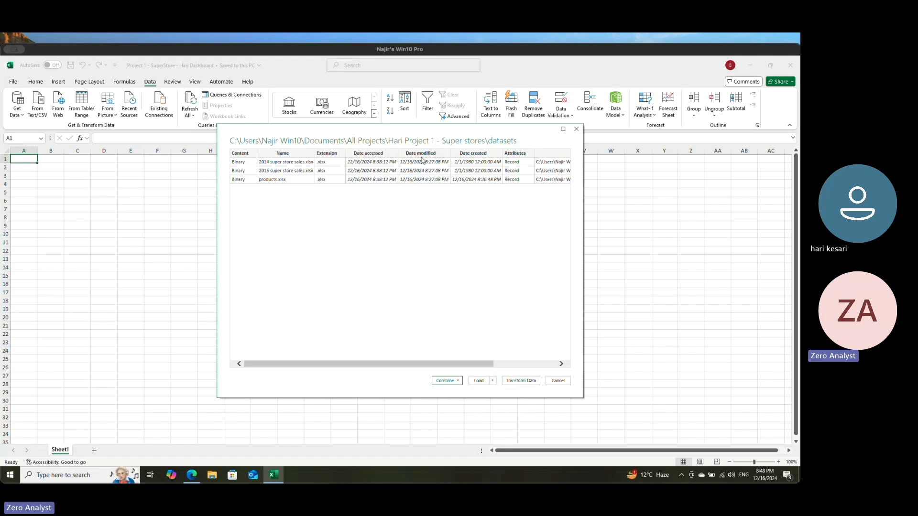
click(459, 381)
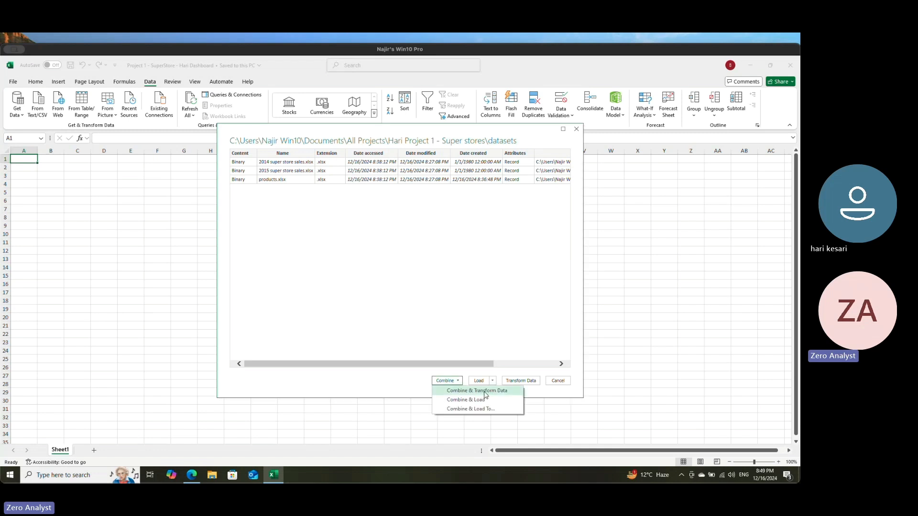
click(484, 391)
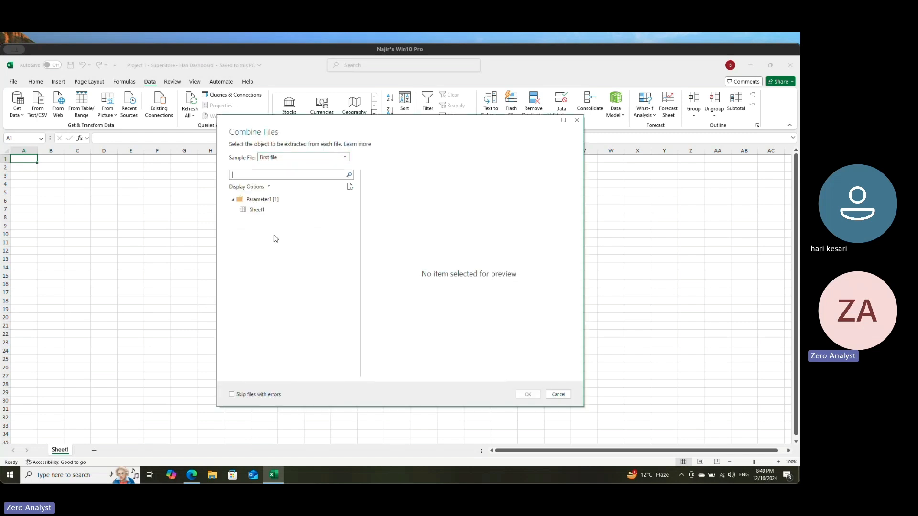
Step: Extract Sheet1 from each file, with the first file as sample, and open the combined data in Power Query Editor
click(252, 212)
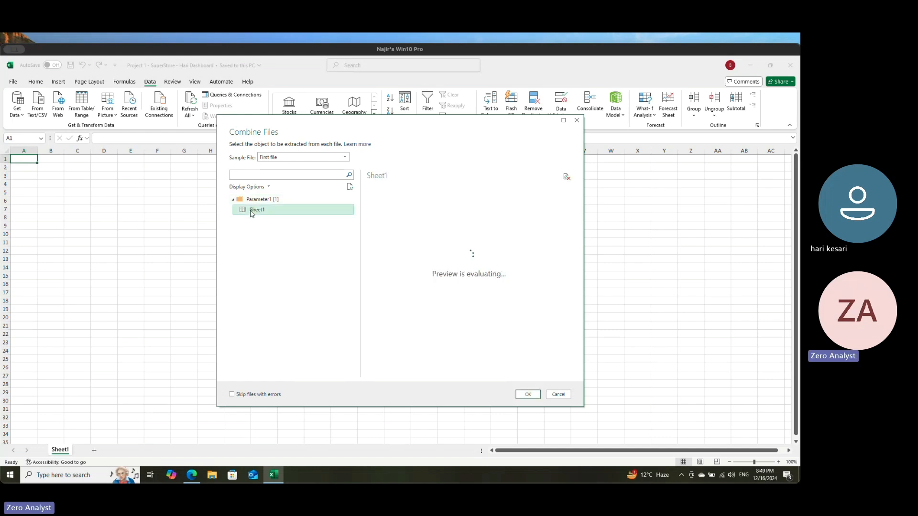
drag(404, 373, 367, 373)
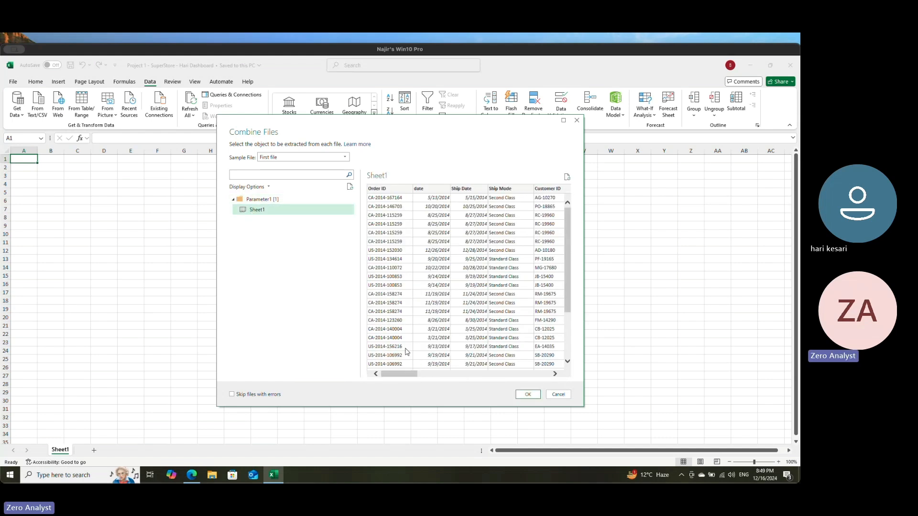
click(528, 394)
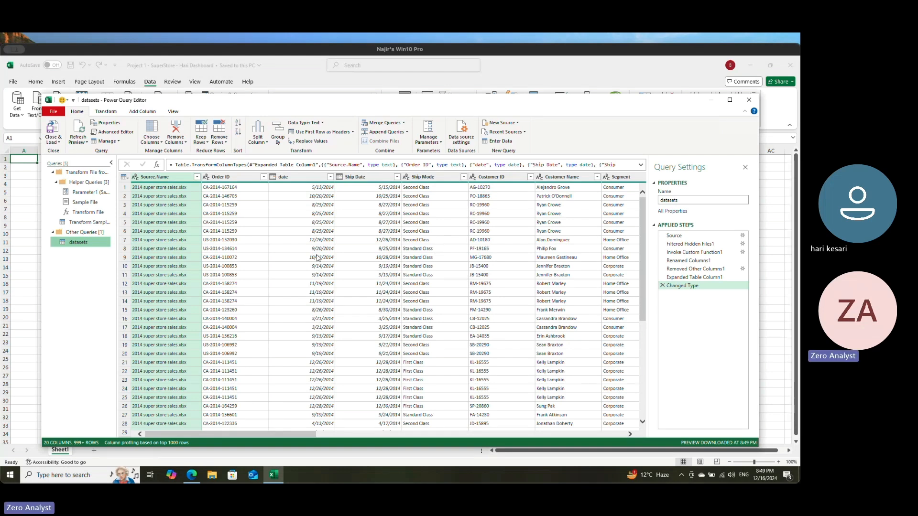
Step: Filter the Source.Name column to only products.xlsx, loading the complete list of file names, and check the filtered columns
drag(267, 434, 287, 401)
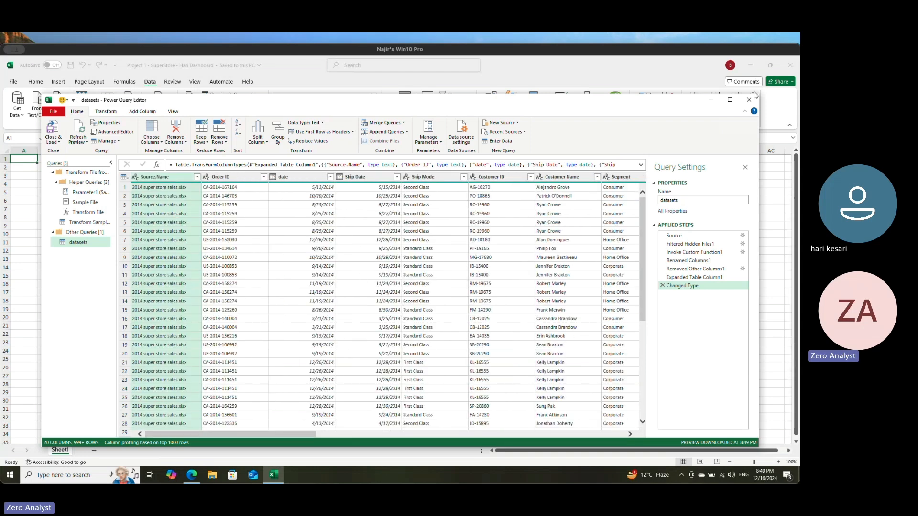
click(196, 177)
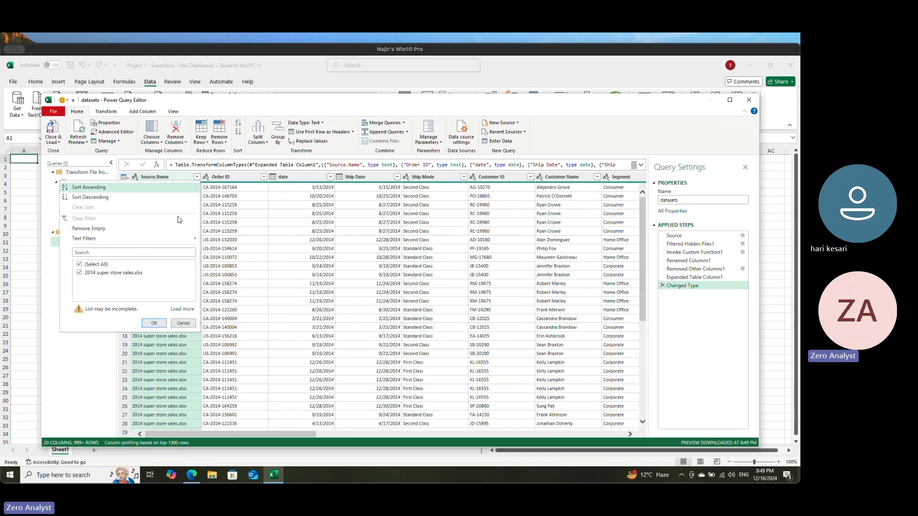
click(182, 308)
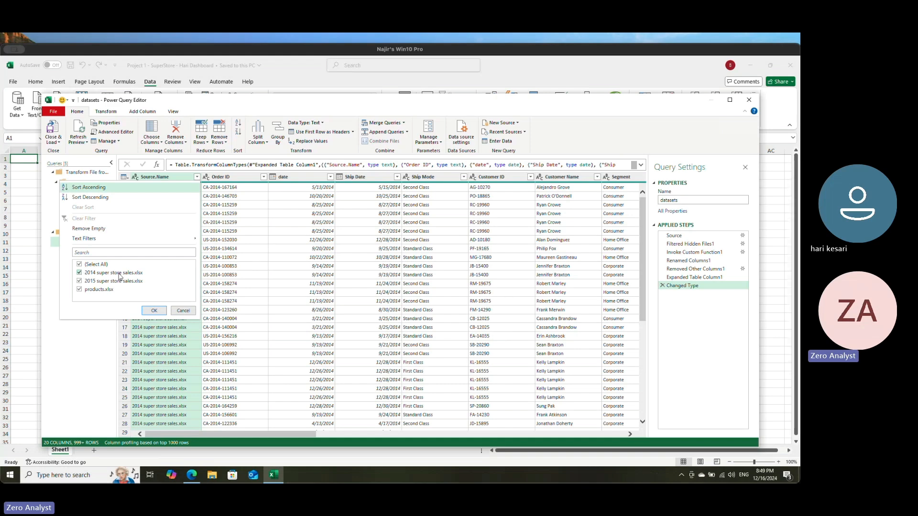
click(80, 281)
click(79, 273)
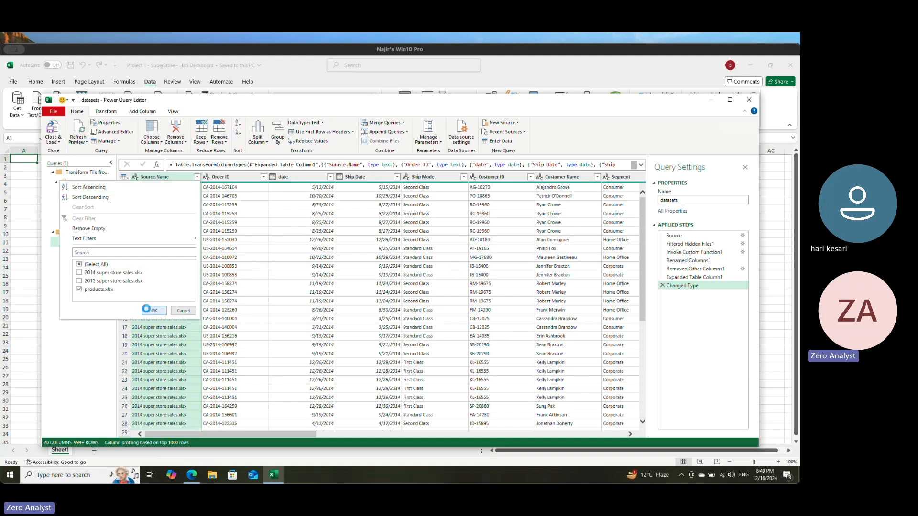
click(152, 310)
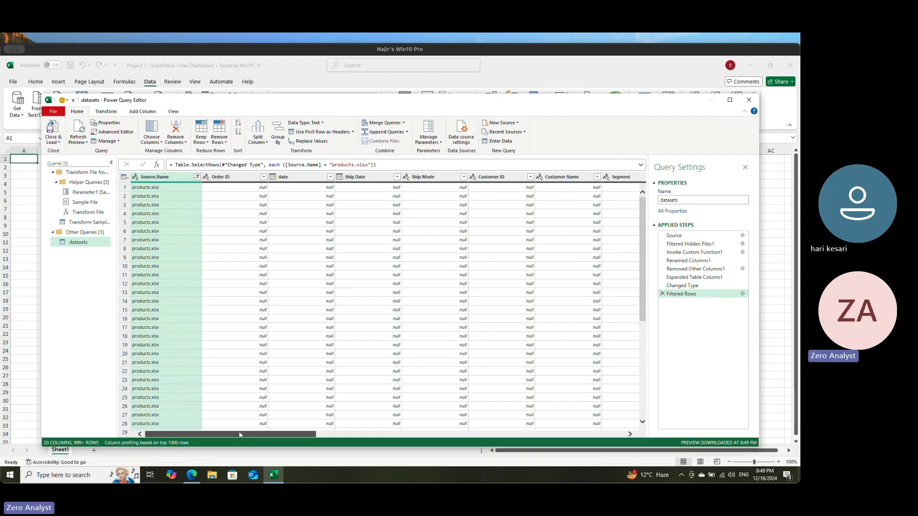
mouse_move(284, 437)
mouse_down()
mouse_move(642, 437)
mouse_move(289, 424)
mouse_up()
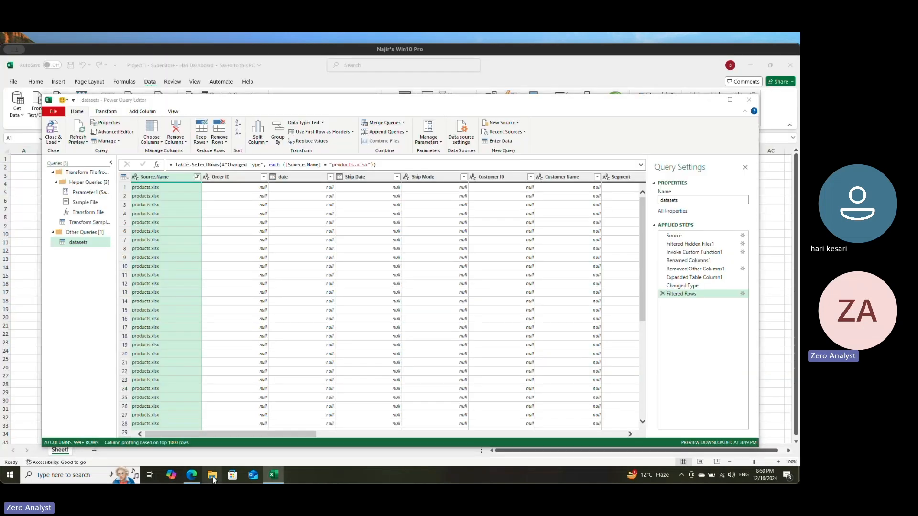
Step: Switch to File Explorer and move the products workbook from the datasets folder up into the Super stores project folder
click(212, 477)
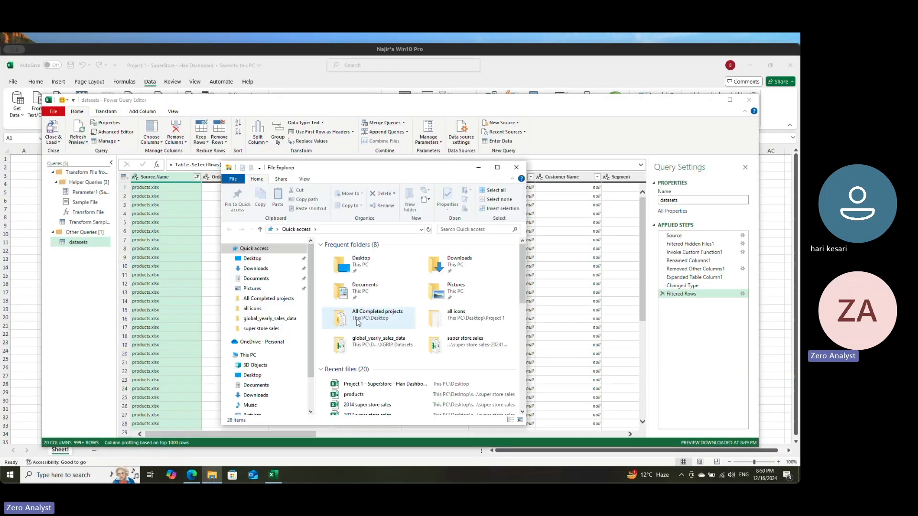
click(260, 279)
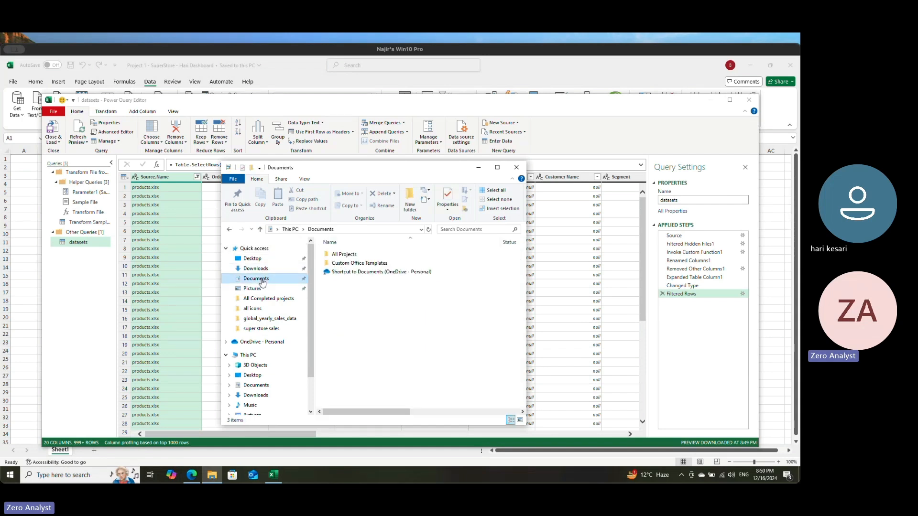
double_click(344, 255)
double_click(354, 256)
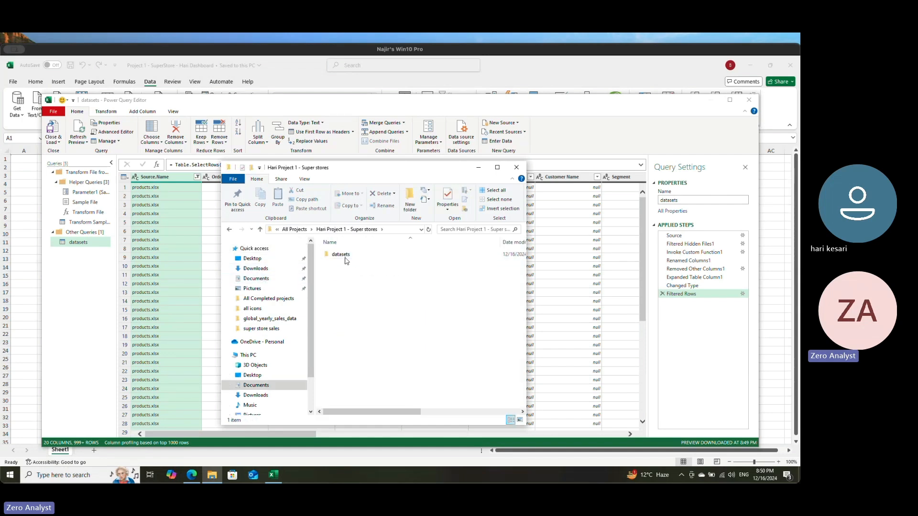
double_click(344, 255)
drag(348, 274, 314, 230)
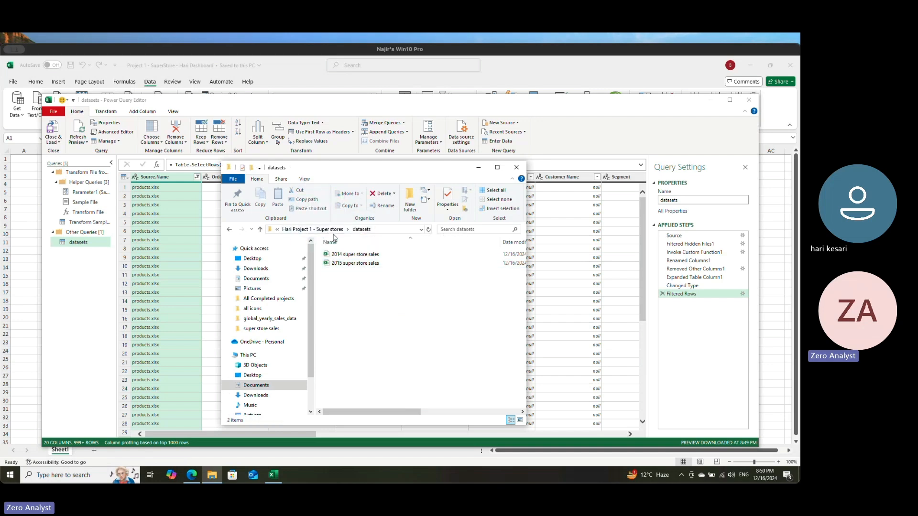
click(329, 229)
click(356, 274)
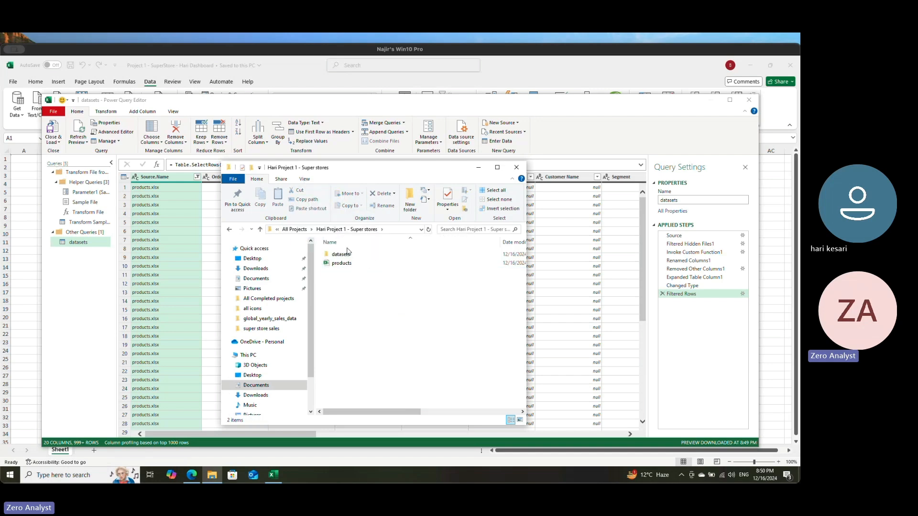
Step: Check the contents of the datasets folder, rename the folder to sales_datasets, and close File Explorer
click(348, 254)
double_click(348, 254)
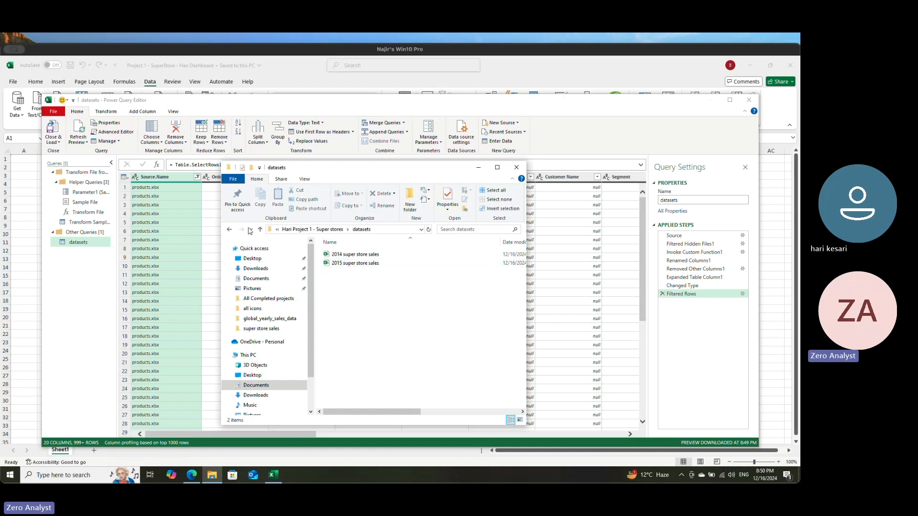
click(260, 229)
right_click(348, 259)
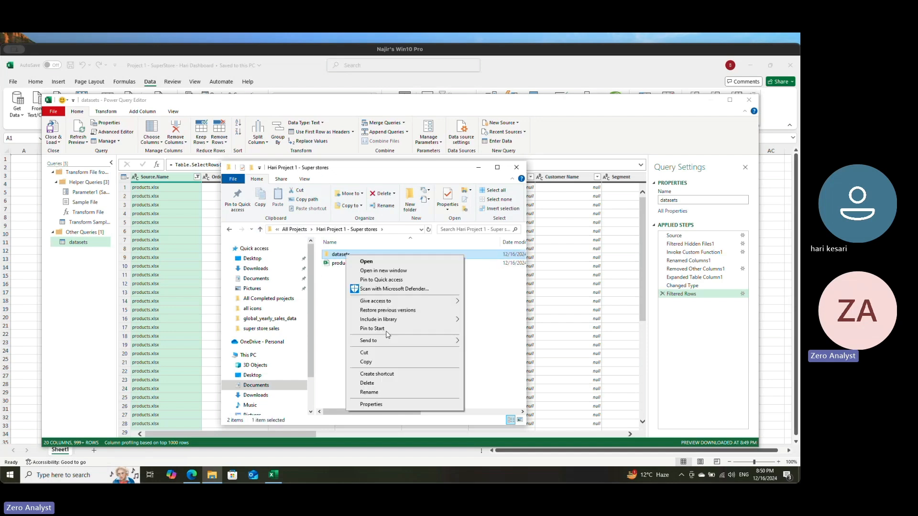
click(382, 393)
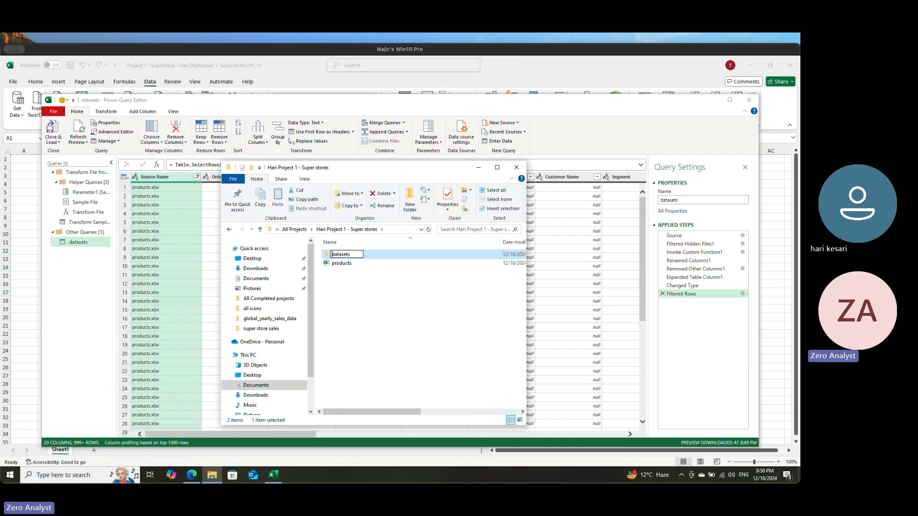
key(Home)
text(sales_)
key(Return)
click(517, 167)
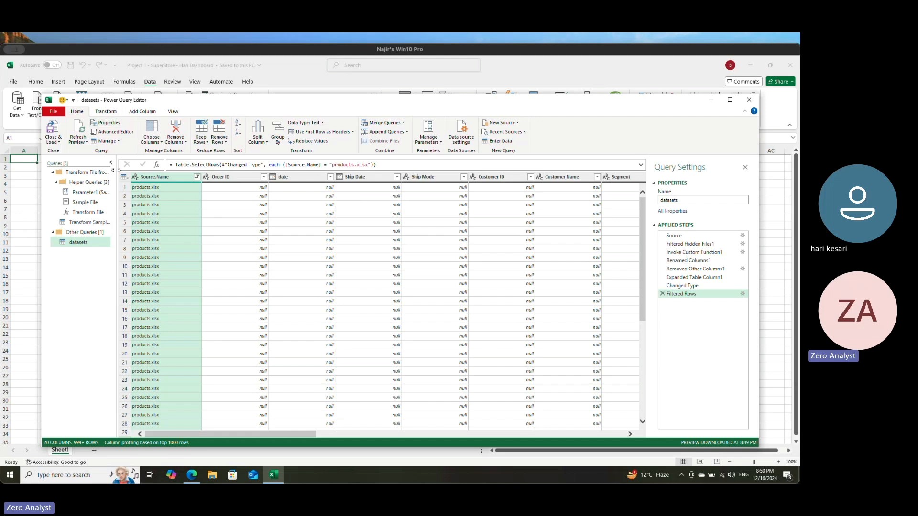
Step: Refresh the datasets query preview in Power Query Editor and select the final folder name in the source path details
click(79, 130)
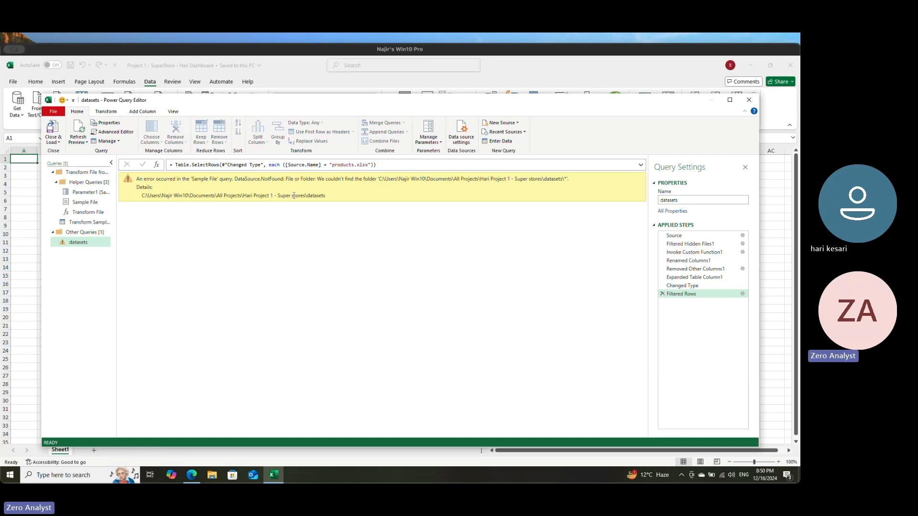
drag(316, 196, 307, 195)
drag(319, 199, 324, 200)
Step: Examine how to change the source folder path in the data source settings, and close the settings without changing it
click(470, 138)
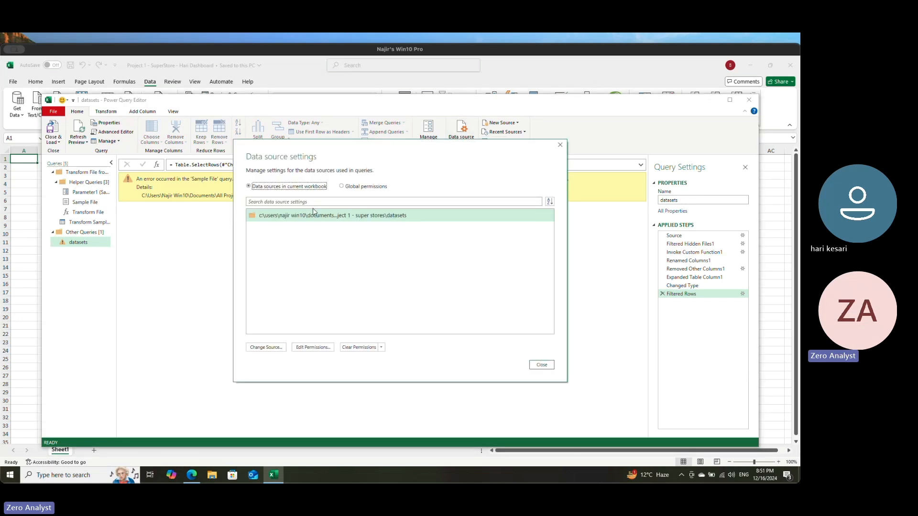
click(270, 350)
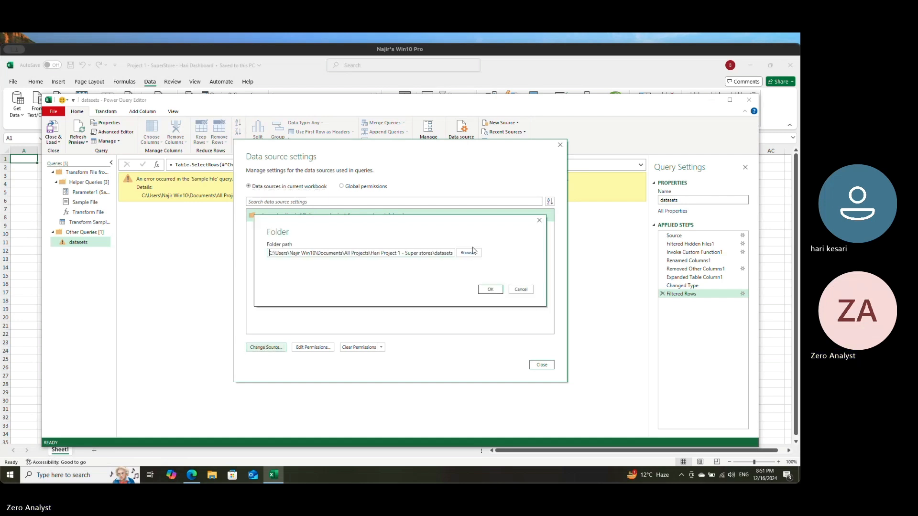
click(473, 253)
click(369, 274)
click(622, 414)
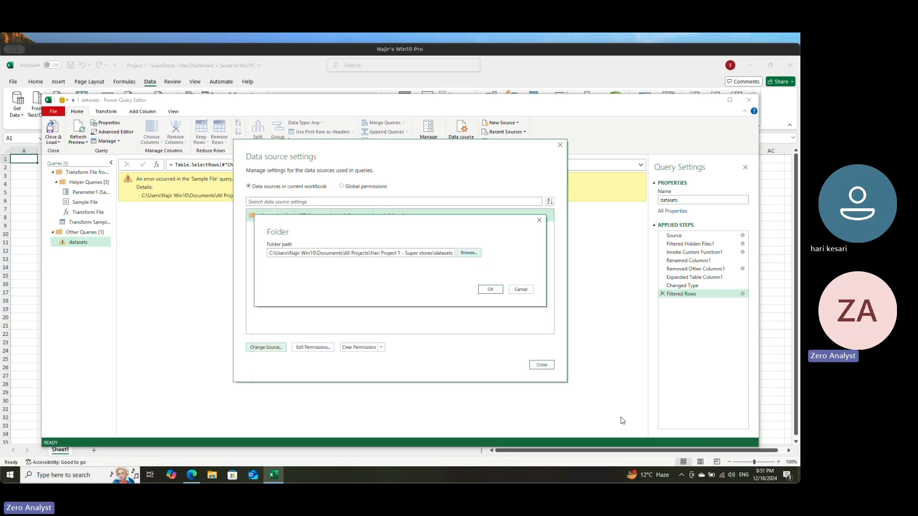
click(522, 288)
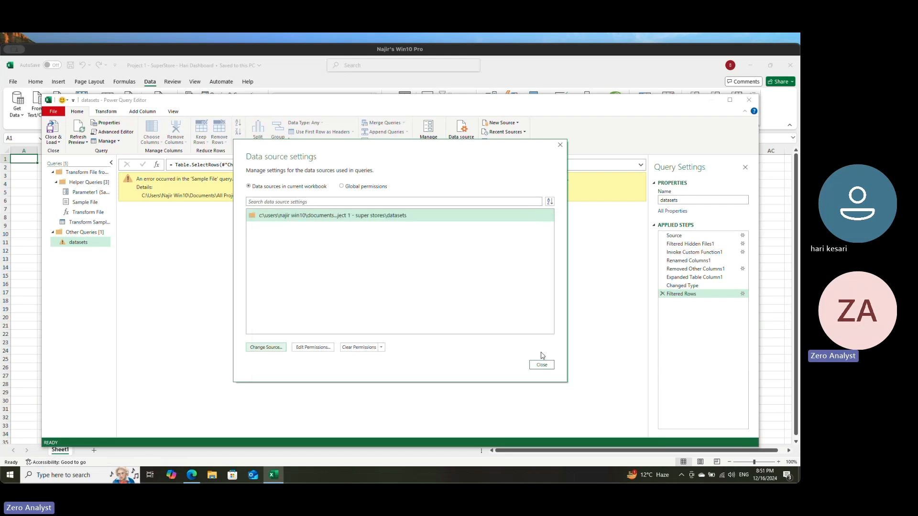
click(542, 364)
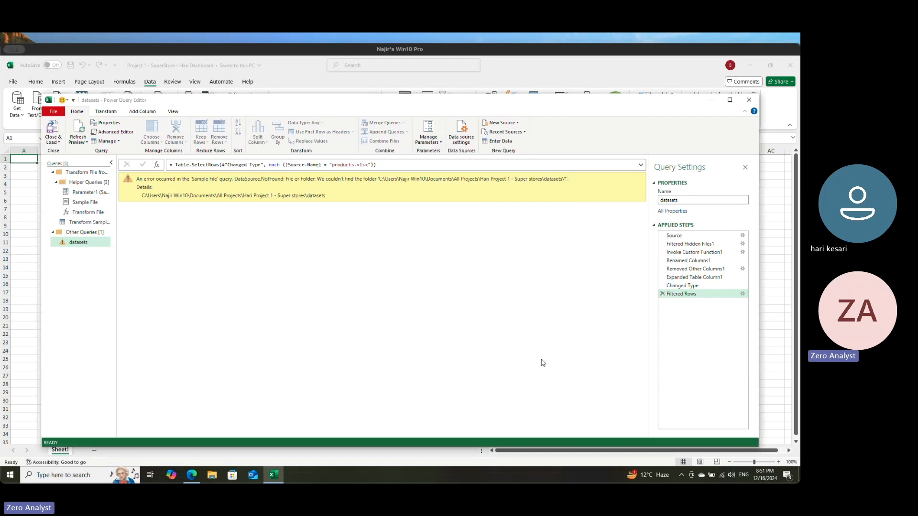
Step: Close the Power Query Editor, discarding the datasets query changes, and start a new folder import from the sales_datasets folder
click(752, 101)
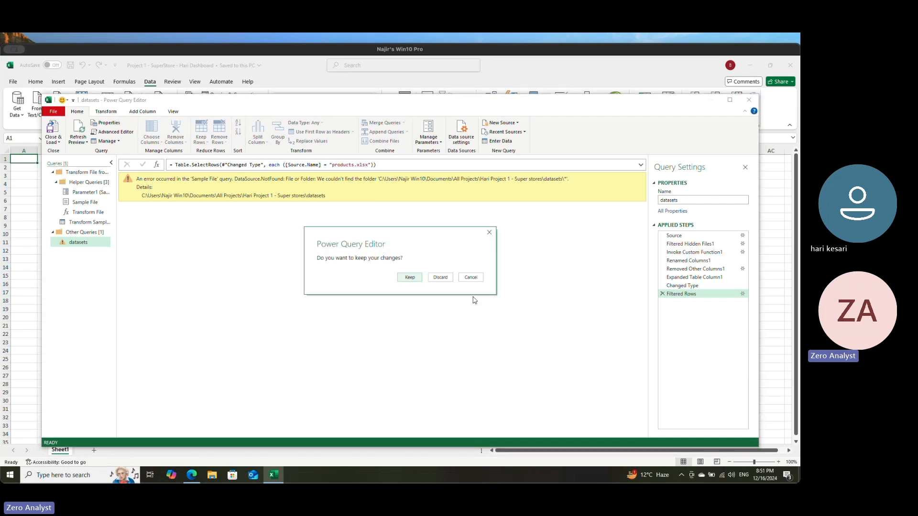
click(440, 277)
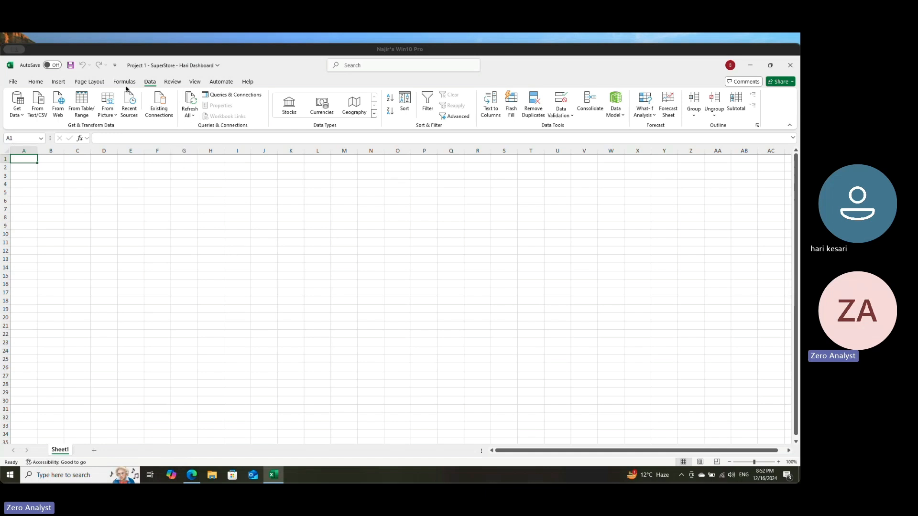
click(17, 105)
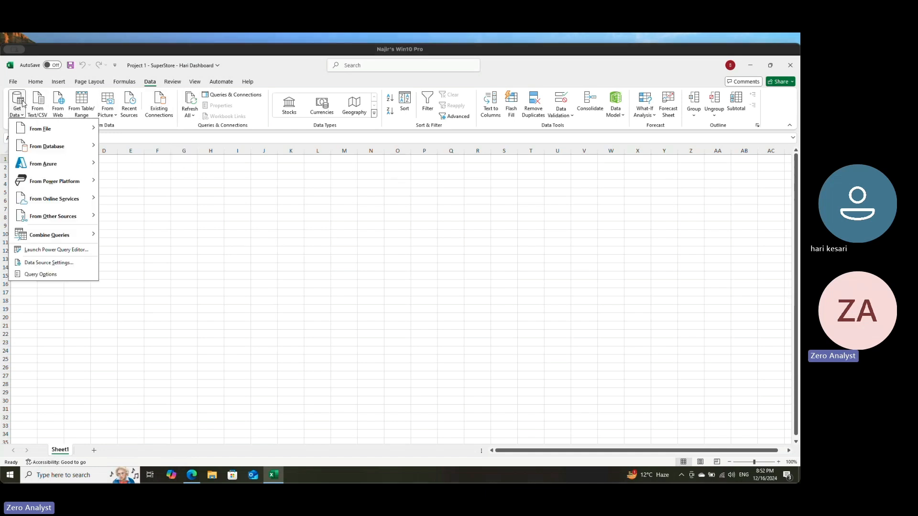
mouse_move(53, 134)
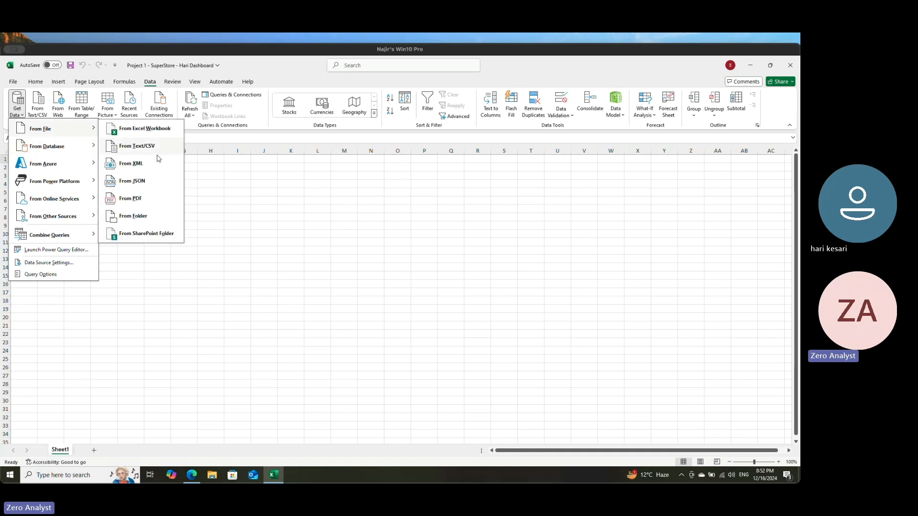
click(153, 217)
click(107, 115)
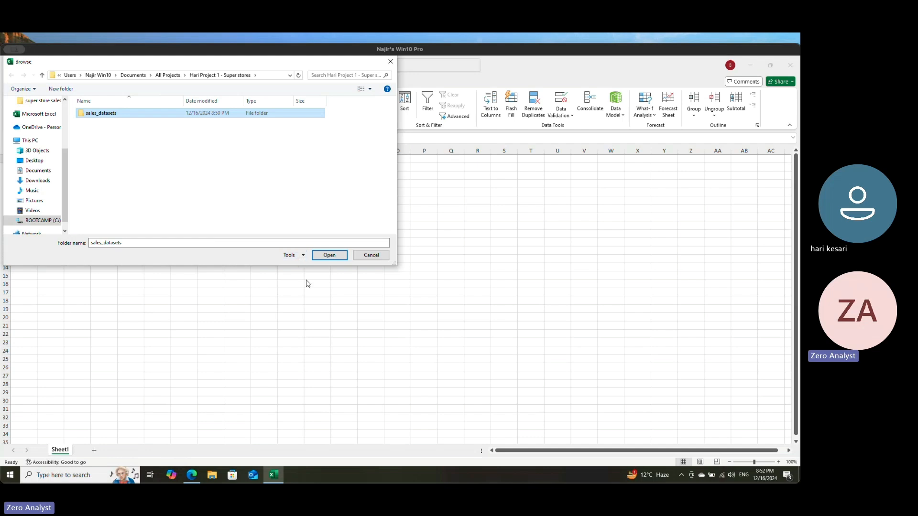
click(330, 257)
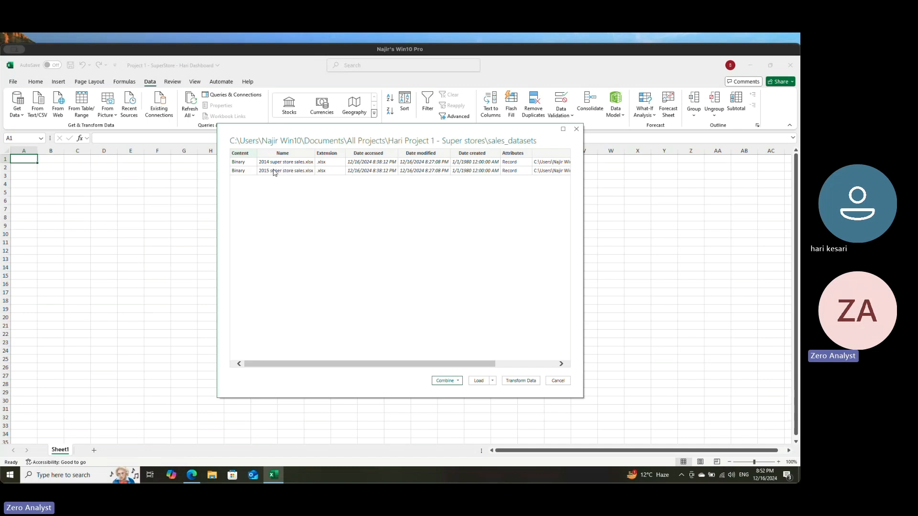
Step: Combine and transform the sales_datasets files, using the first file as the sample and extracting Sheet1
click(457, 381)
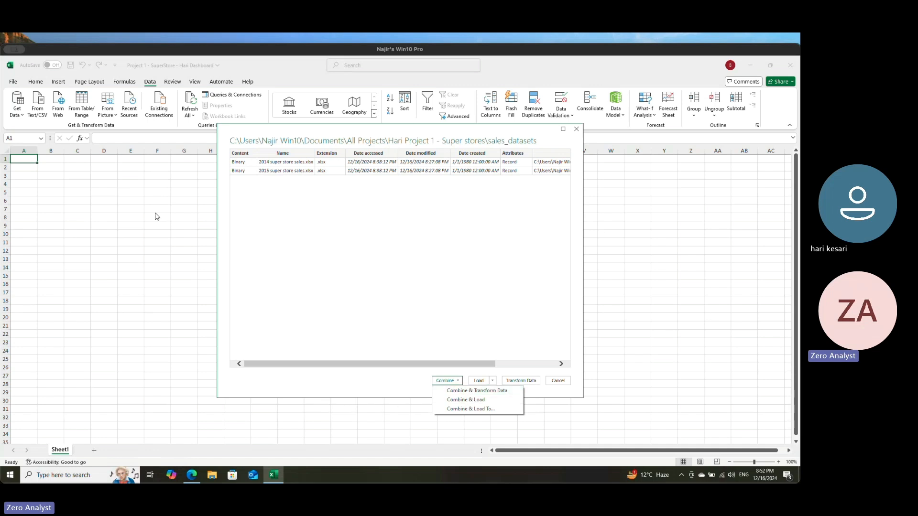
click(495, 393)
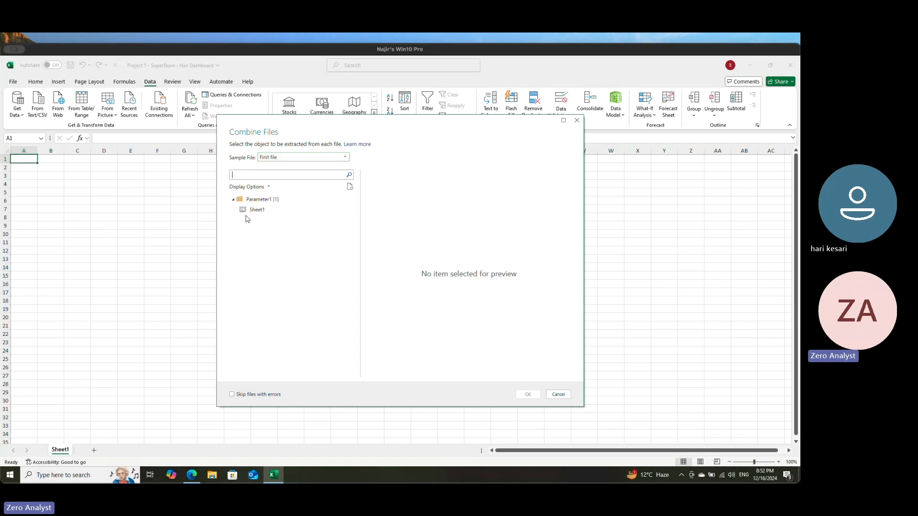
click(258, 213)
drag(404, 373, 289, 371)
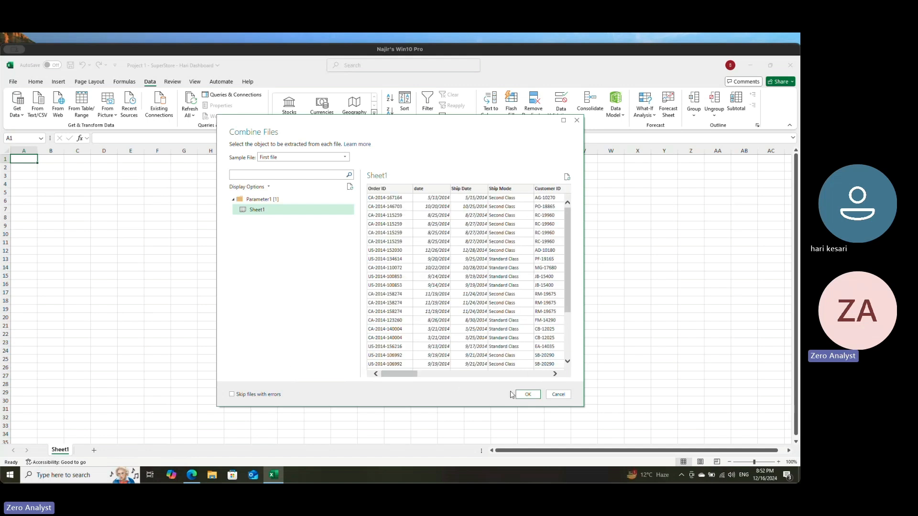
click(530, 395)
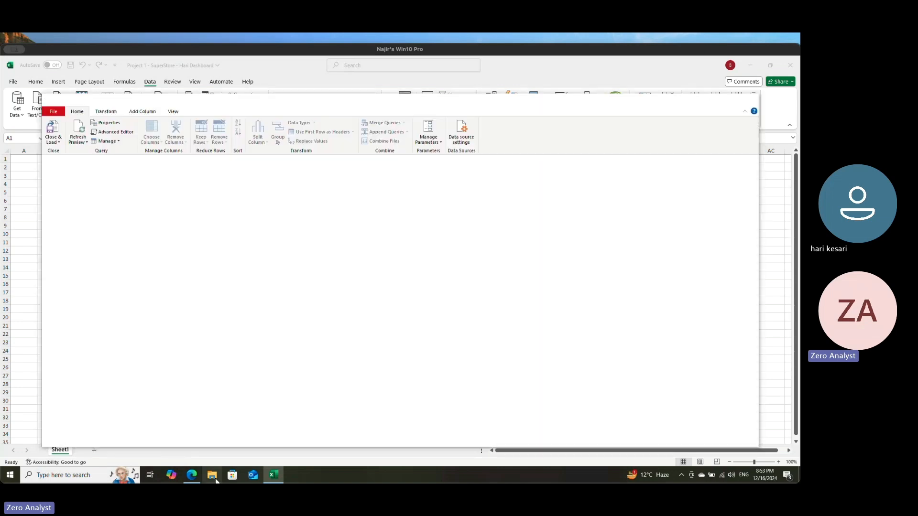
click(215, 478)
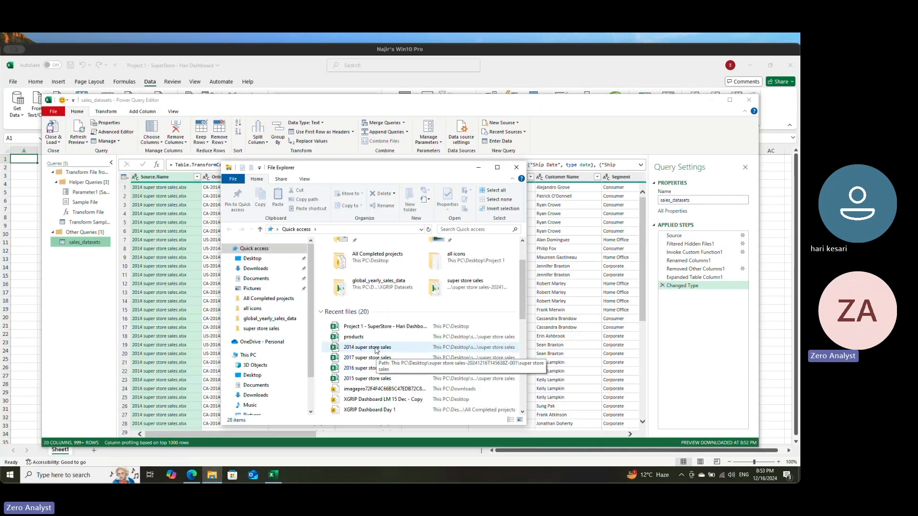
click(515, 168)
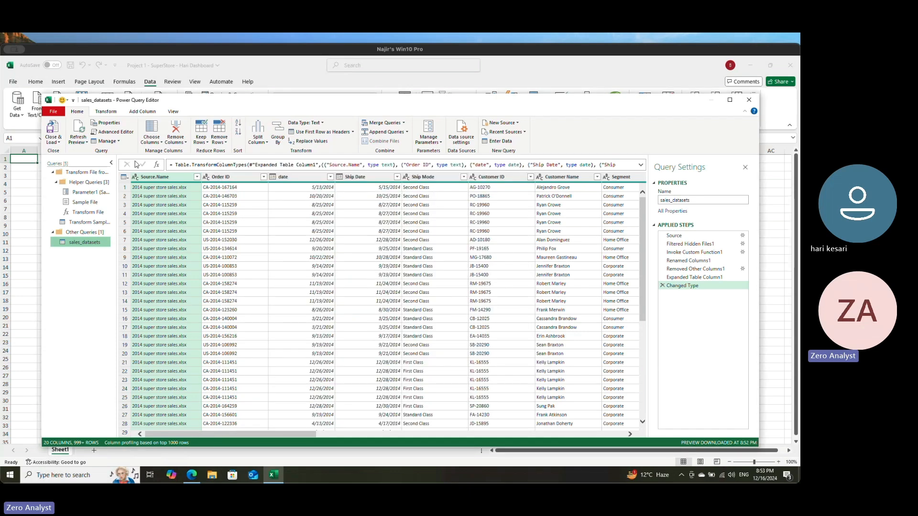
Step: Maximize the Power Query Editor and look over the rows and columns of the combined sales data
click(729, 99)
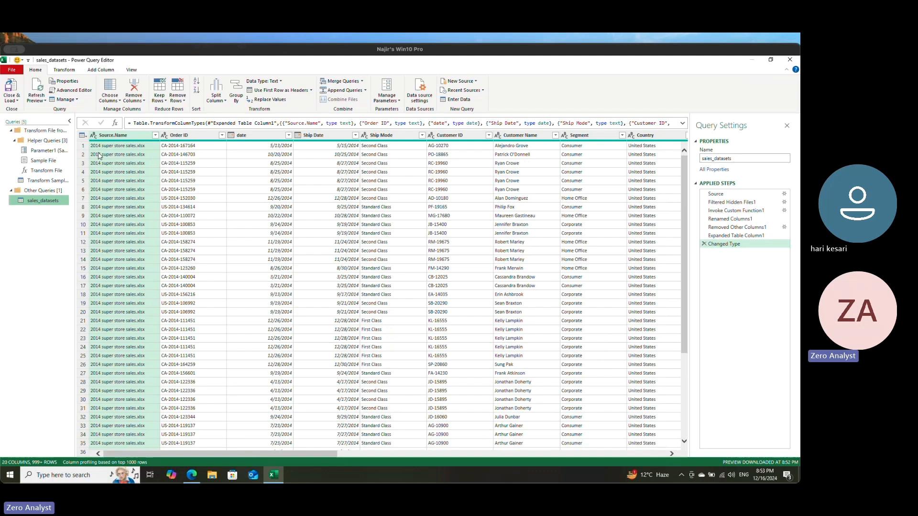
scroll(480, 230, down, 10)
scroll(480, 229, up, 10)
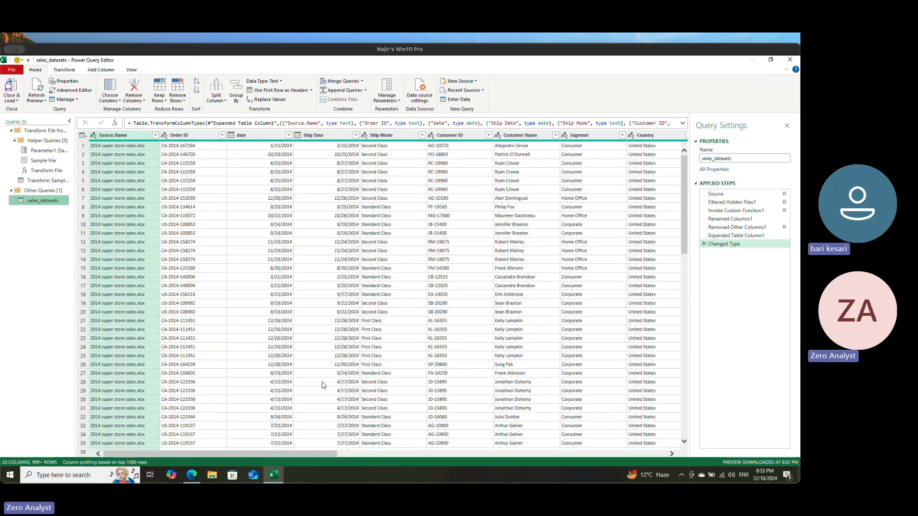
drag(325, 452, 659, 452)
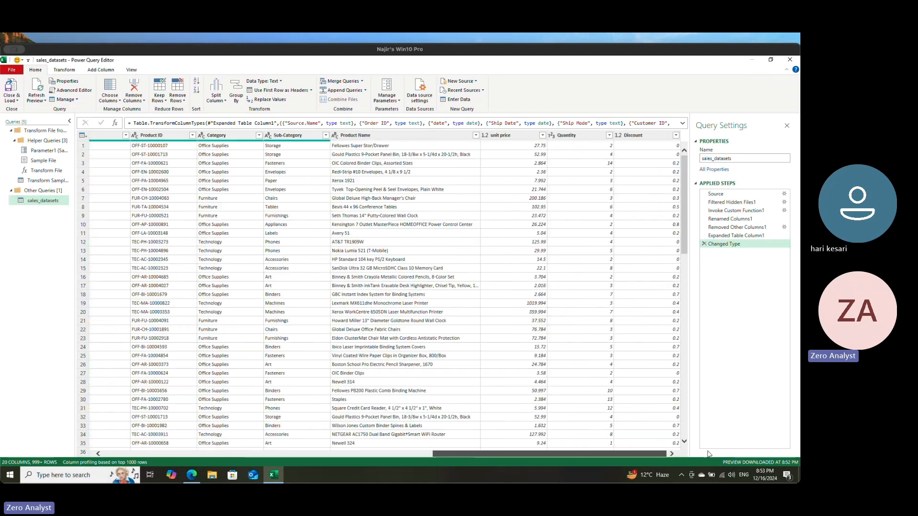
drag(480, 428, 229, 373)
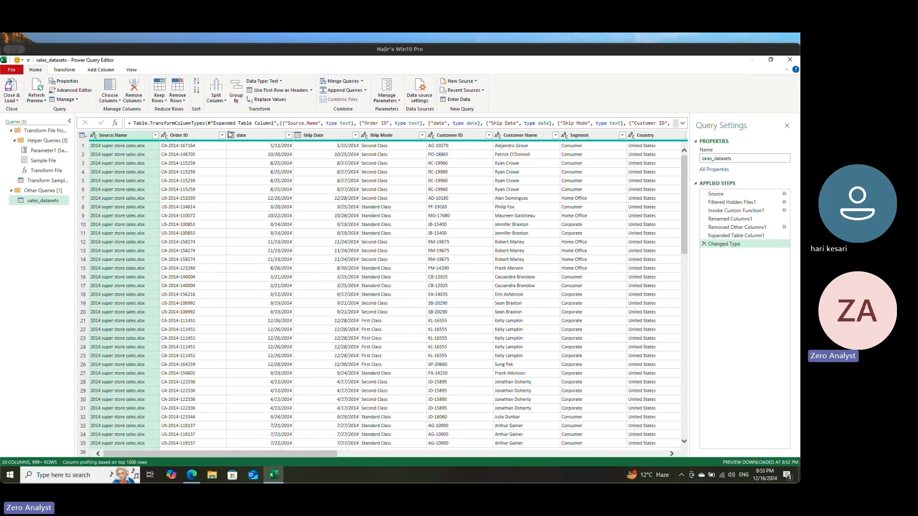
Step: Load the full list of Source.Name values, filter the column to 2015 super store sales.xlsx only, and review the filtered rows
click(156, 137)
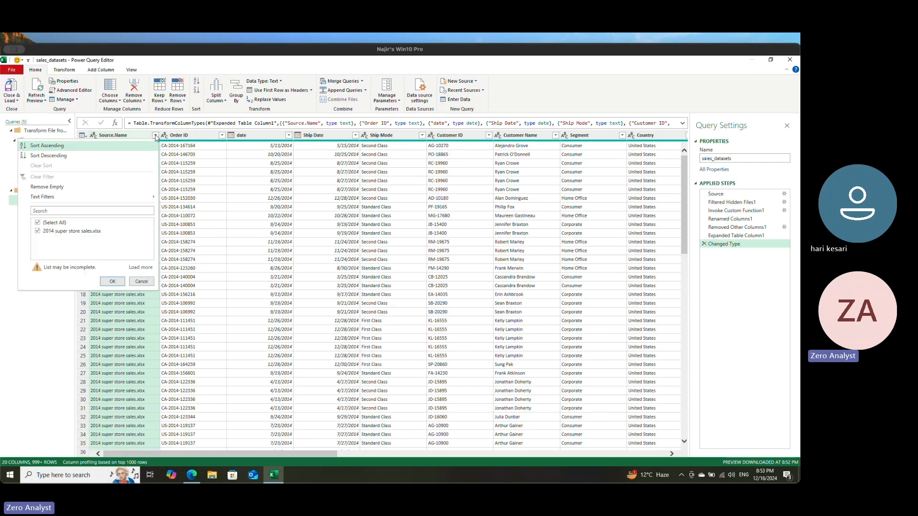
click(140, 268)
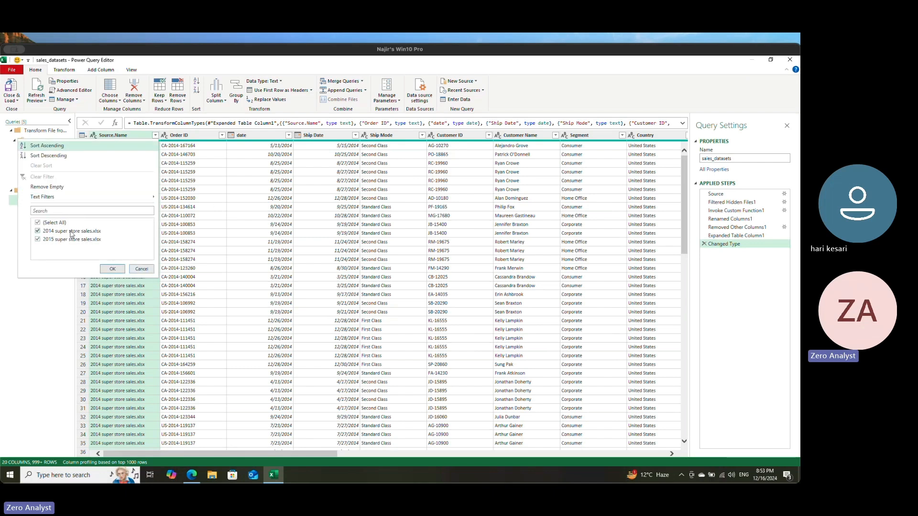
click(38, 232)
click(112, 269)
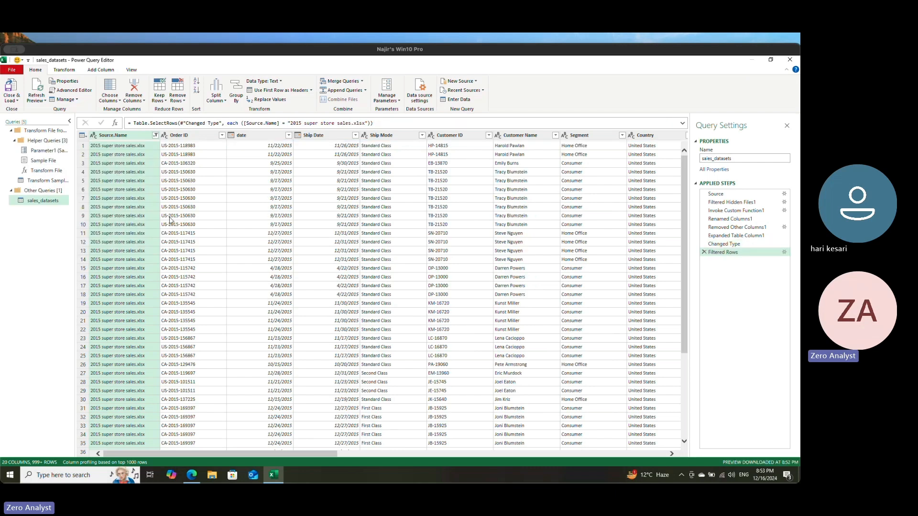
scroll(166, 340, down, 20)
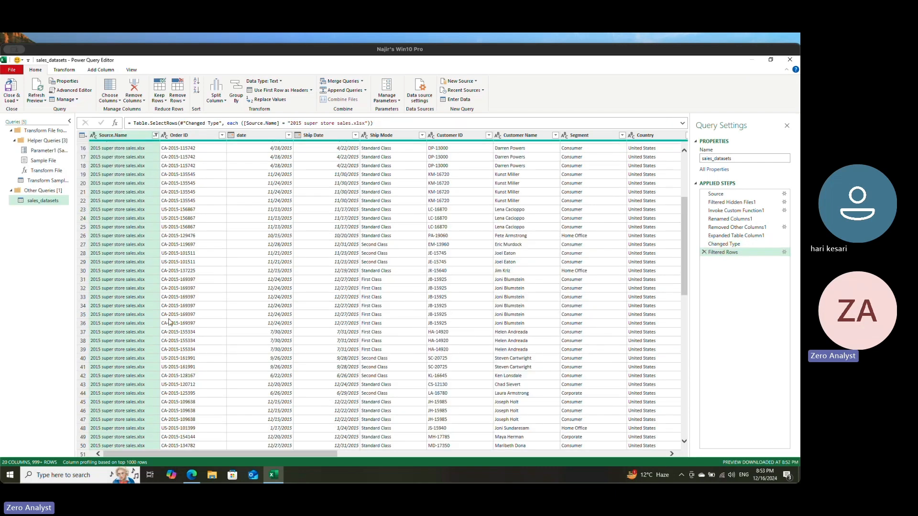
scroll(172, 321, up, 20)
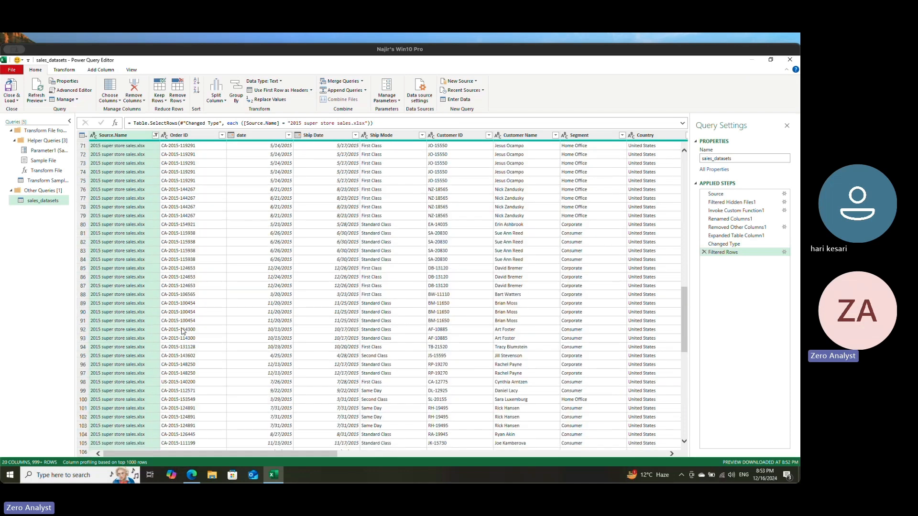
Step: Select all files again in the Source.Name filter and delete the Filtered Rows step from the query
click(156, 136)
click(38, 222)
click(38, 222)
click(38, 222)
click(112, 281)
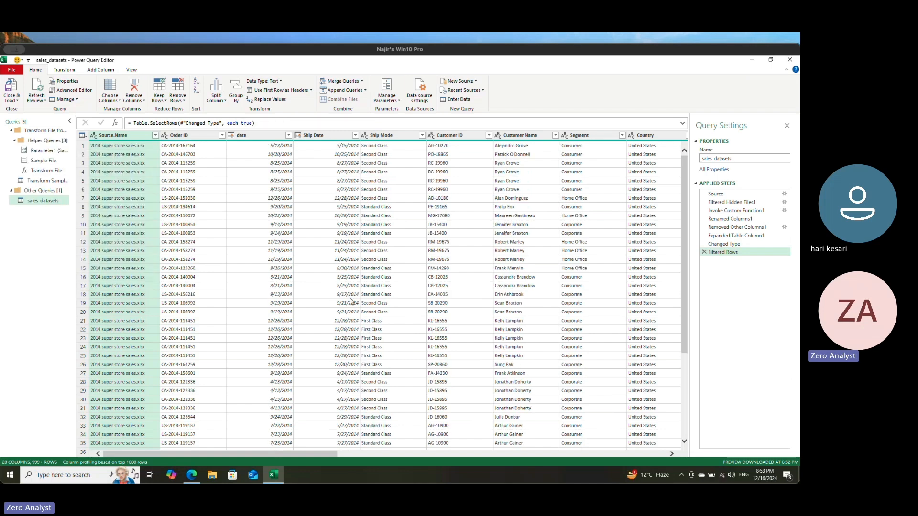
click(704, 253)
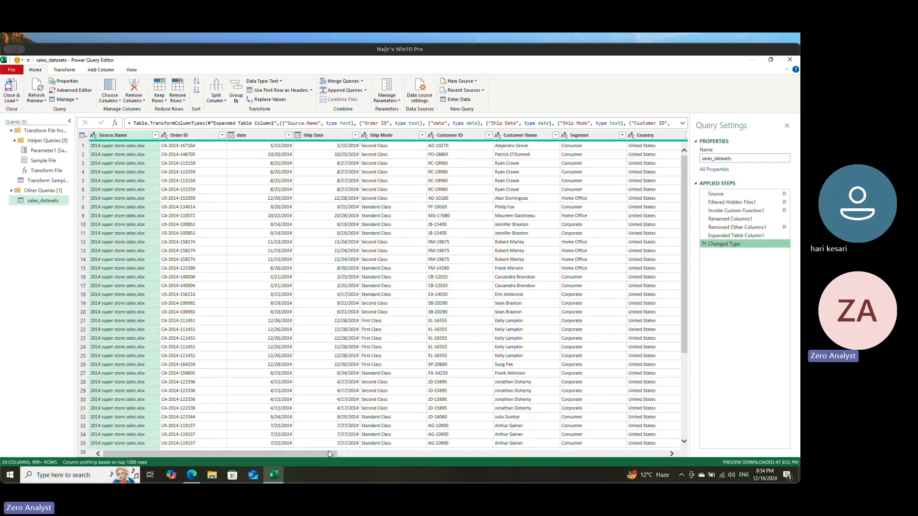
Step: Review the columns of the sales_datasets query and rename the query to combined_sales_datasets
drag(328, 451, 301, 452)
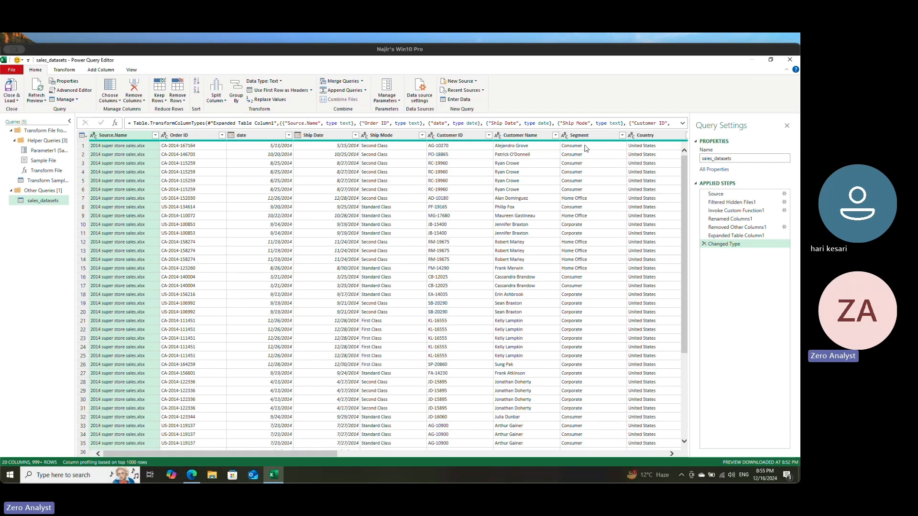
drag(314, 454, 581, 456)
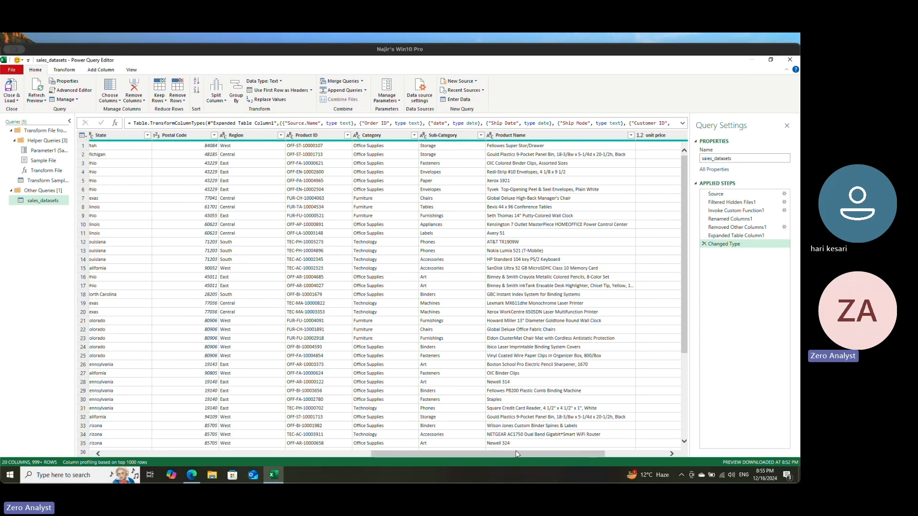
drag(514, 452, 246, 453)
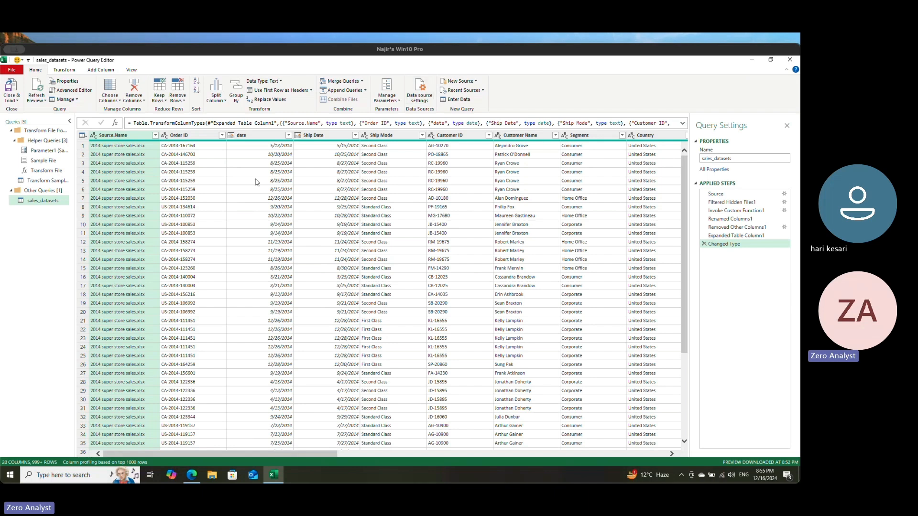
double_click(734, 161)
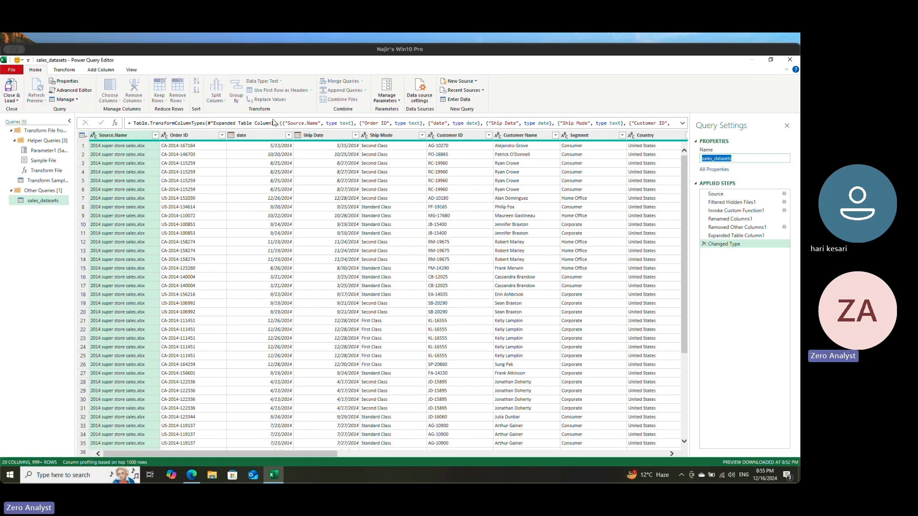
text(combined_sales_)
key(BackSpace)
key(BackSpace)
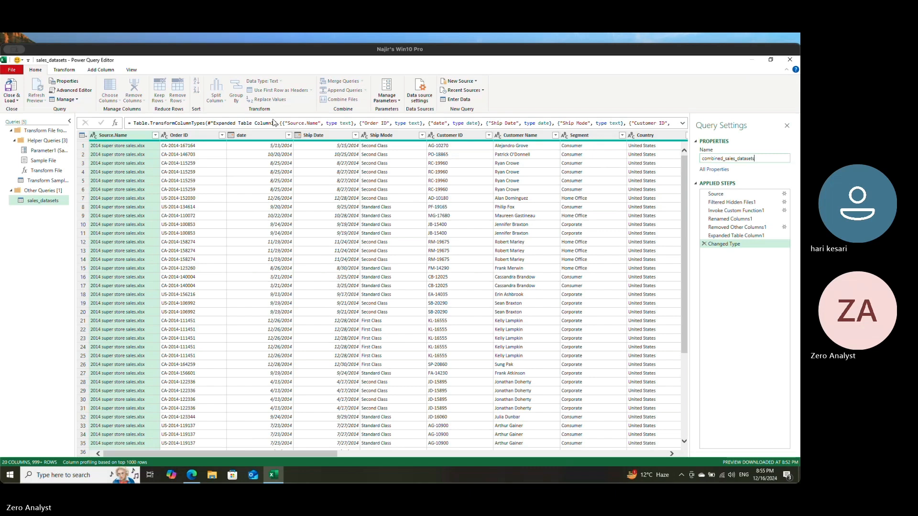
key(Return)
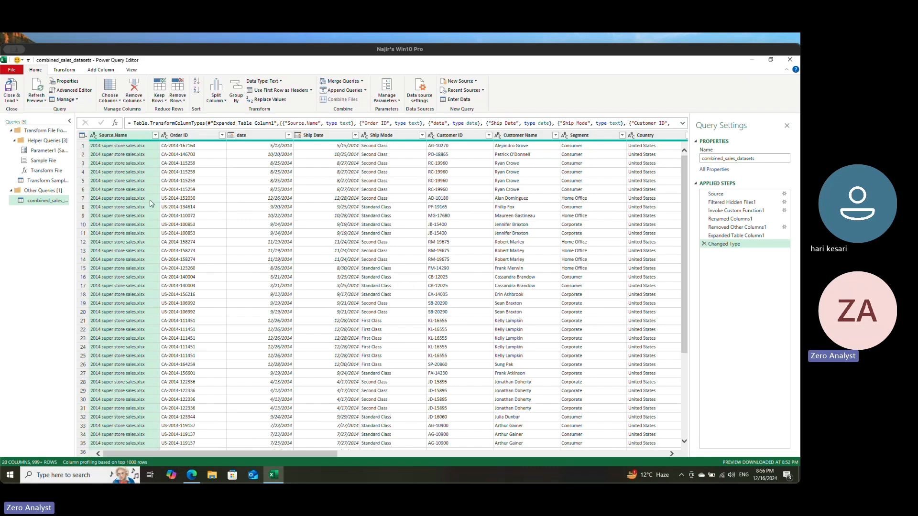
Step: Choose the columns to keep in combined_sales_datasets, excluding Source.Name, State and Postal Code
click(117, 95)
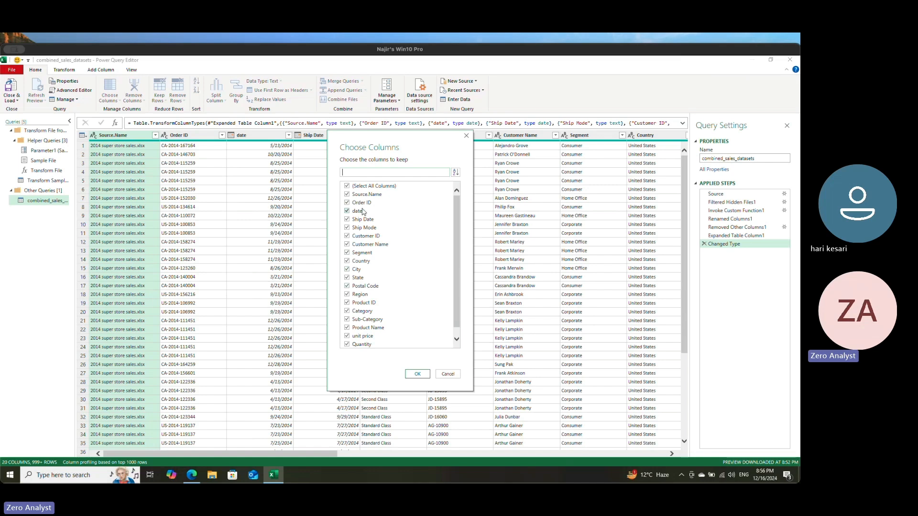
click(347, 195)
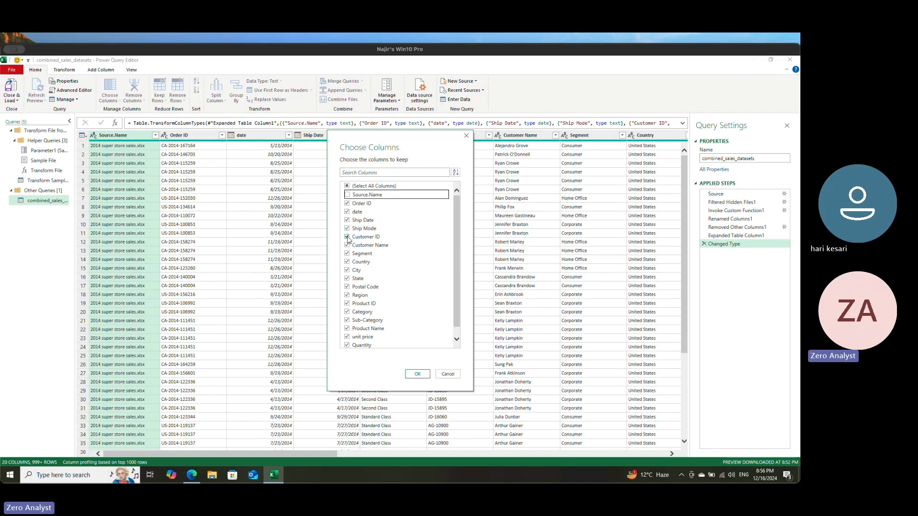
click(347, 279)
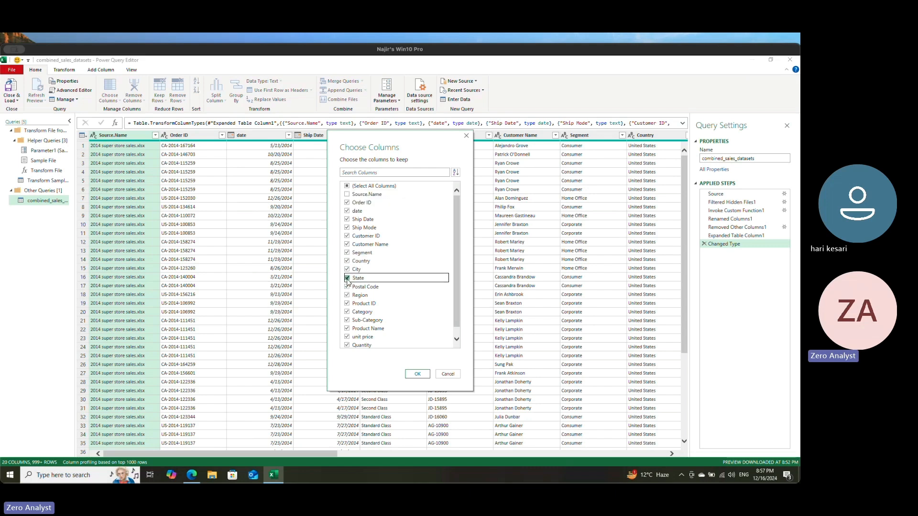
click(347, 287)
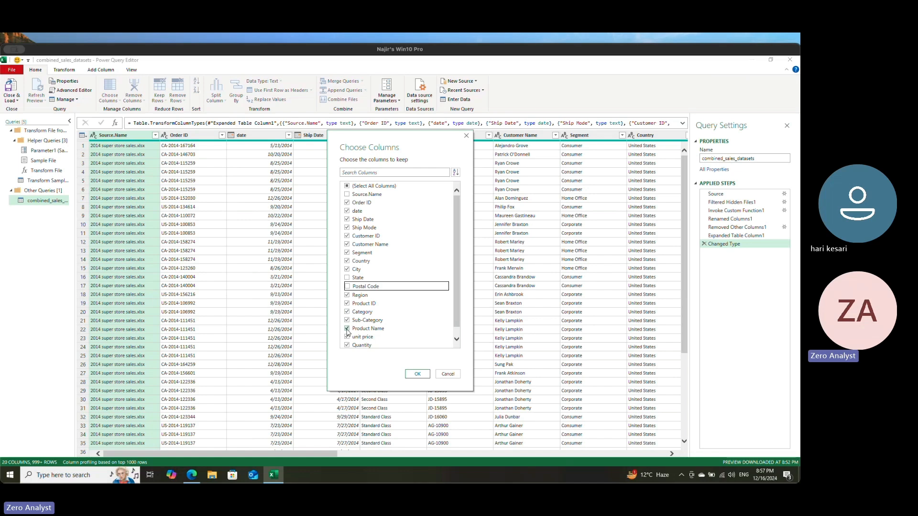
scroll(349, 330, down, 1)
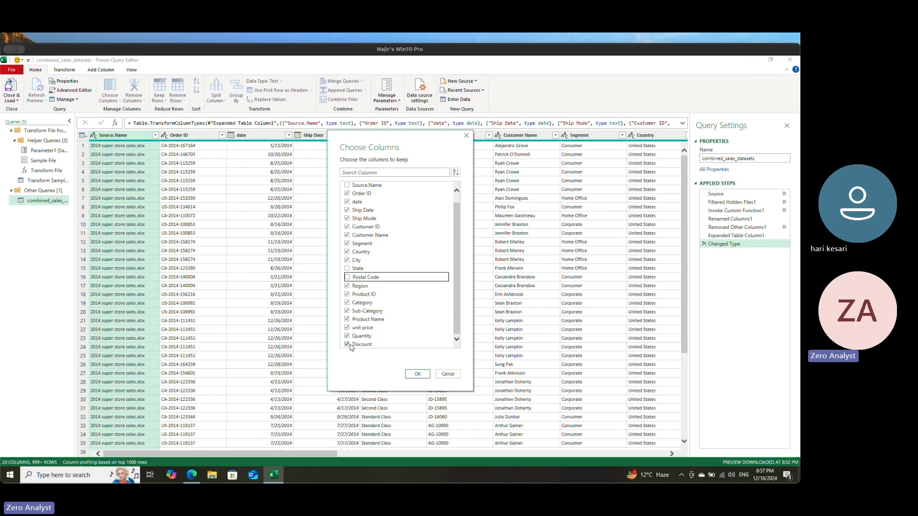
scroll(419, 267, up, 1)
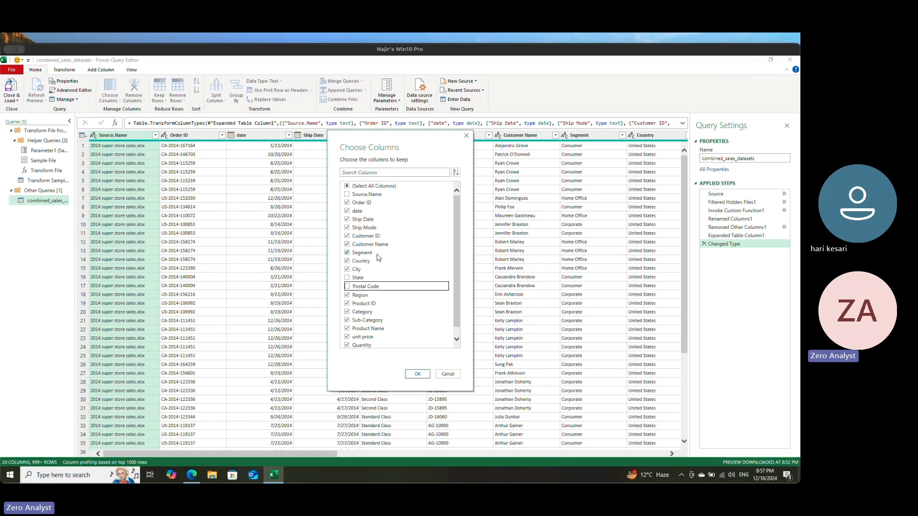
click(418, 374)
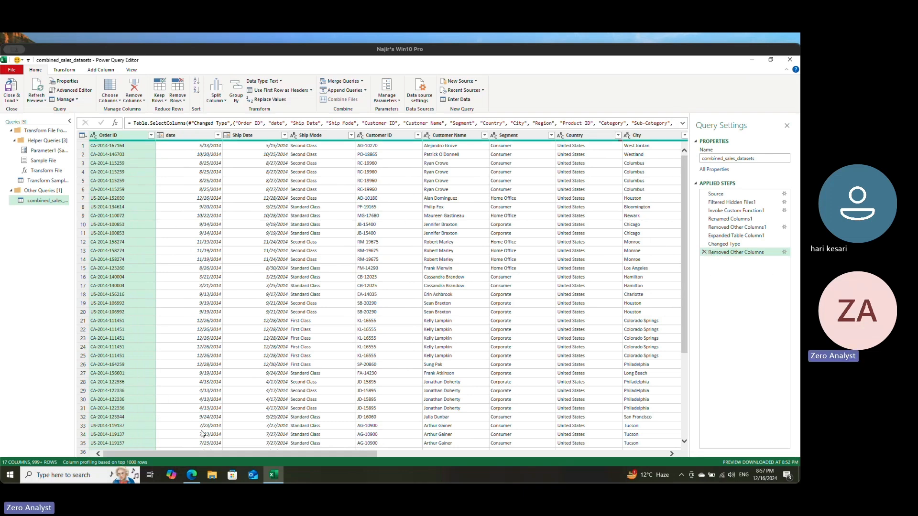
Step: Look over the remaining columns and rows, and compare the query before and after the Removed Other Columns step
drag(286, 452, 442, 452)
drag(352, 439, 201, 424)
click(724, 244)
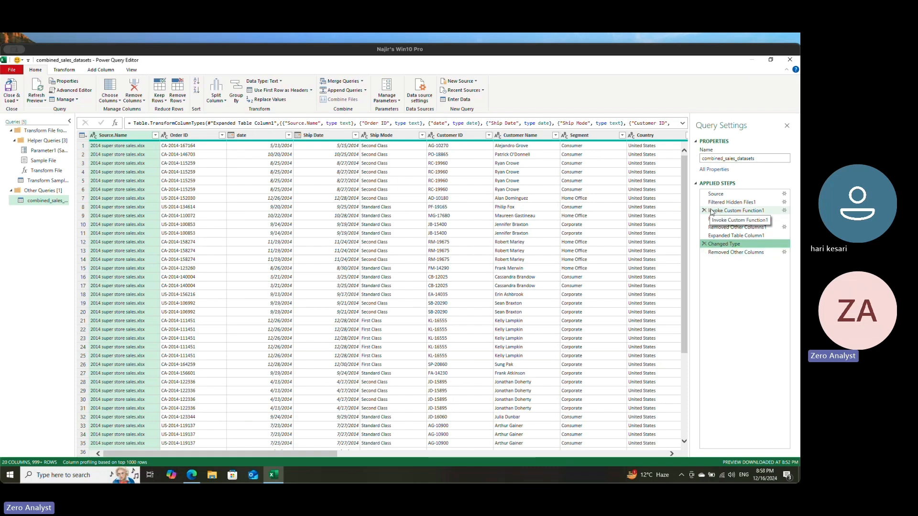
click(730, 254)
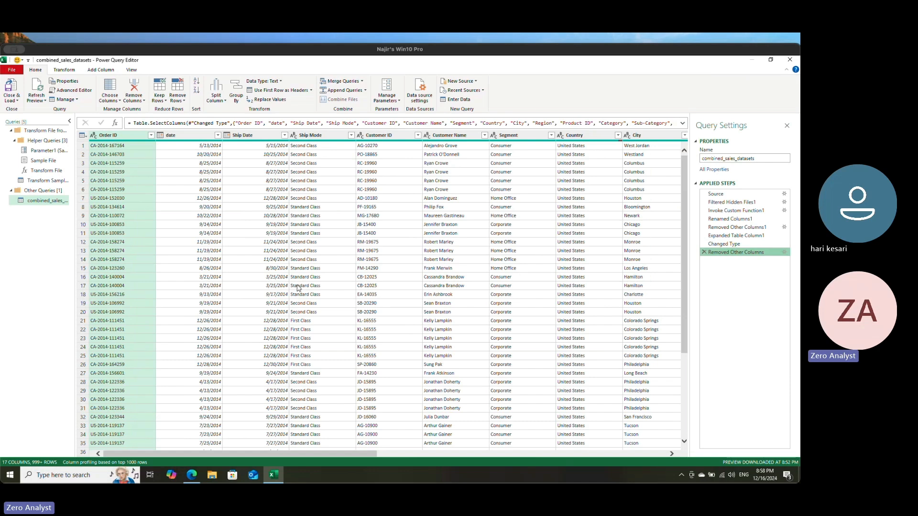
drag(377, 454, 255, 447)
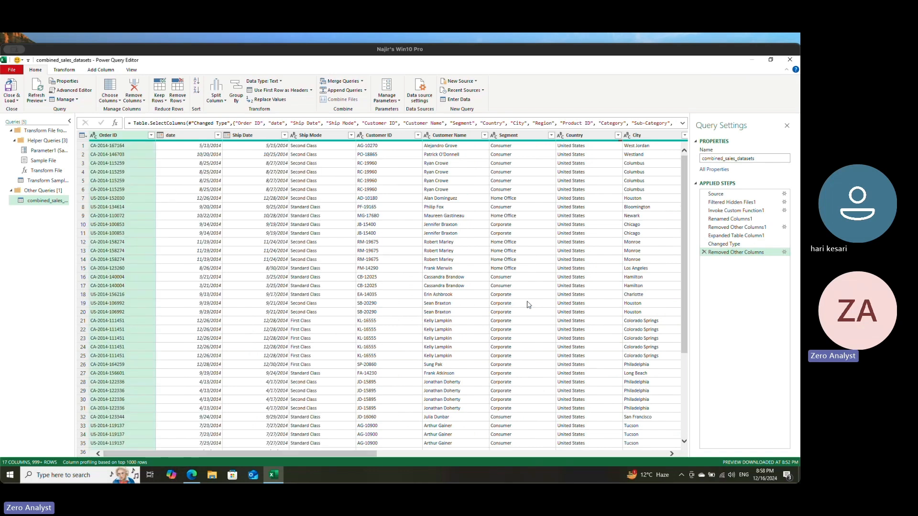
scroll(688, 298, down, 15)
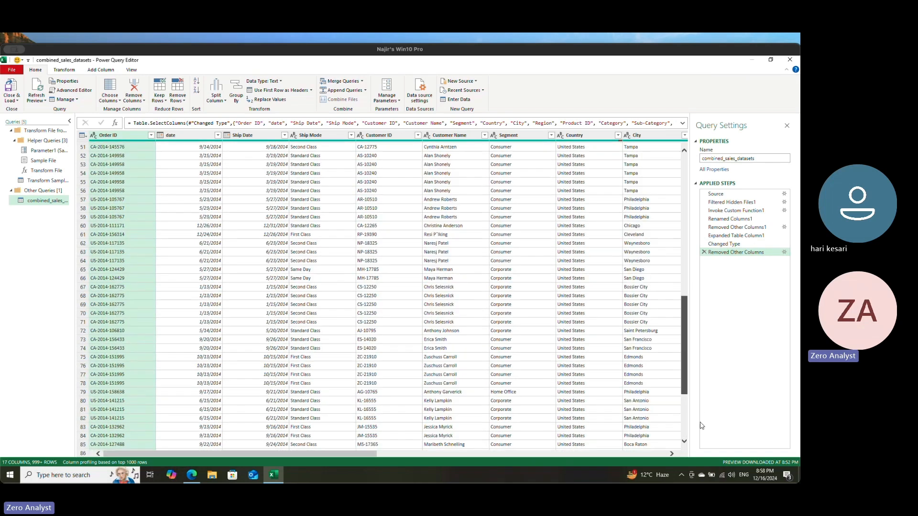
drag(700, 422, 696, 232)
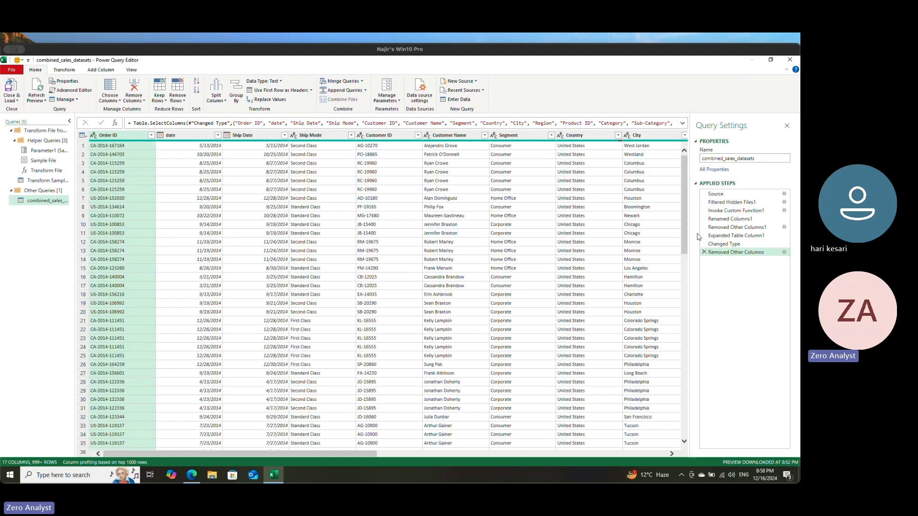
Step: Count the rows of the query and delete the Counted Rows step
click(60, 75)
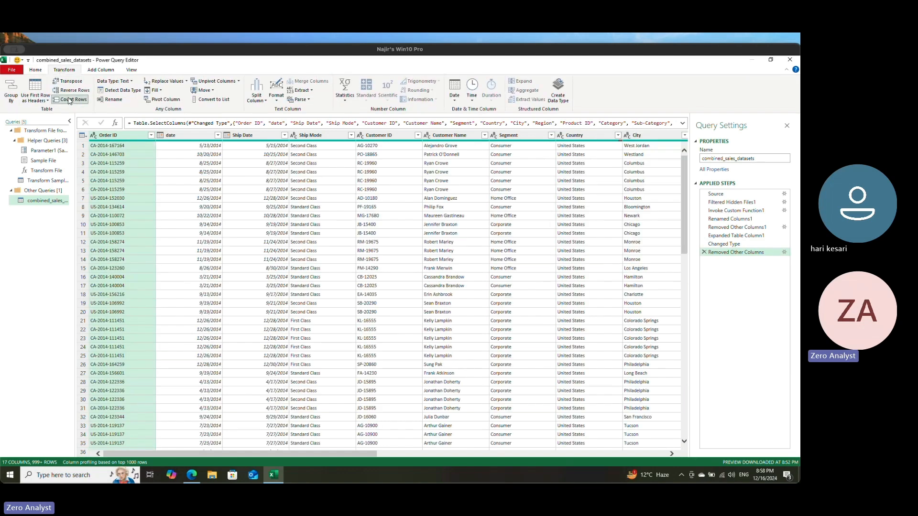
click(69, 100)
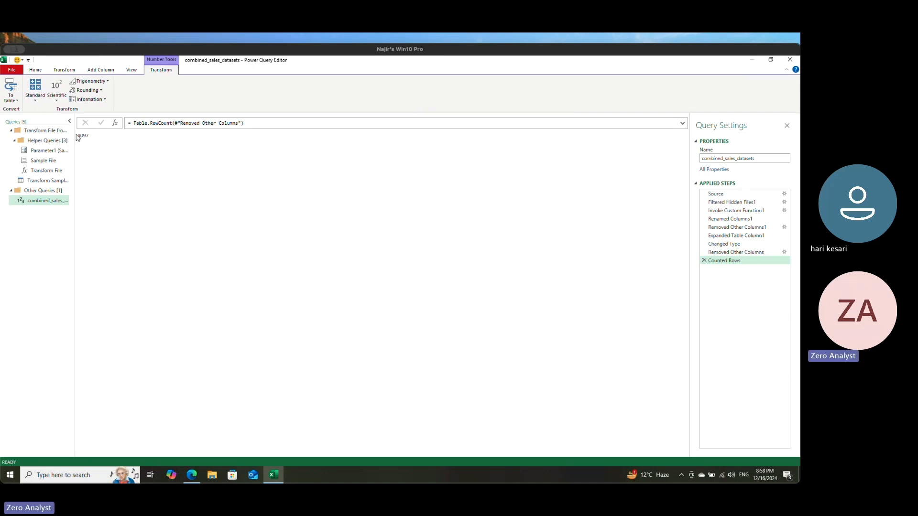
drag(80, 137, 95, 138)
click(705, 261)
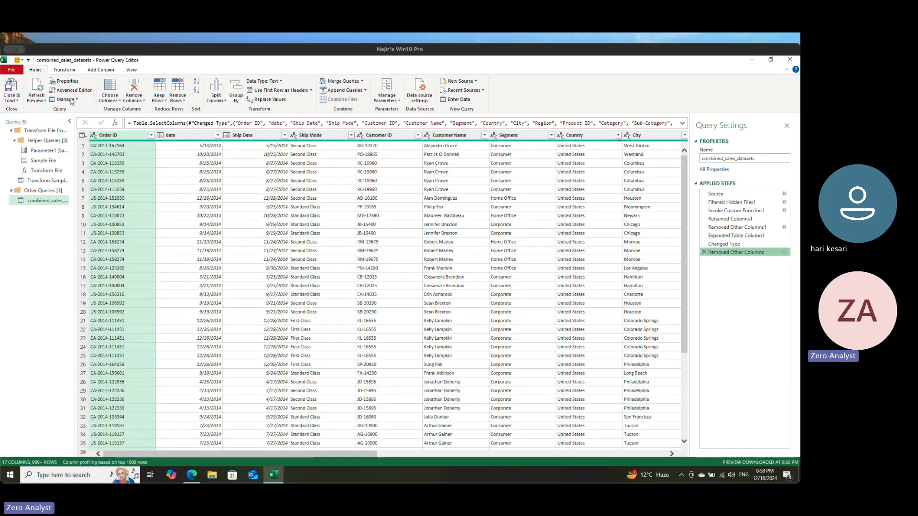
Step: Try removing duplicate rows by Order ID alone, checking the effect with a temporary row count
click(184, 103)
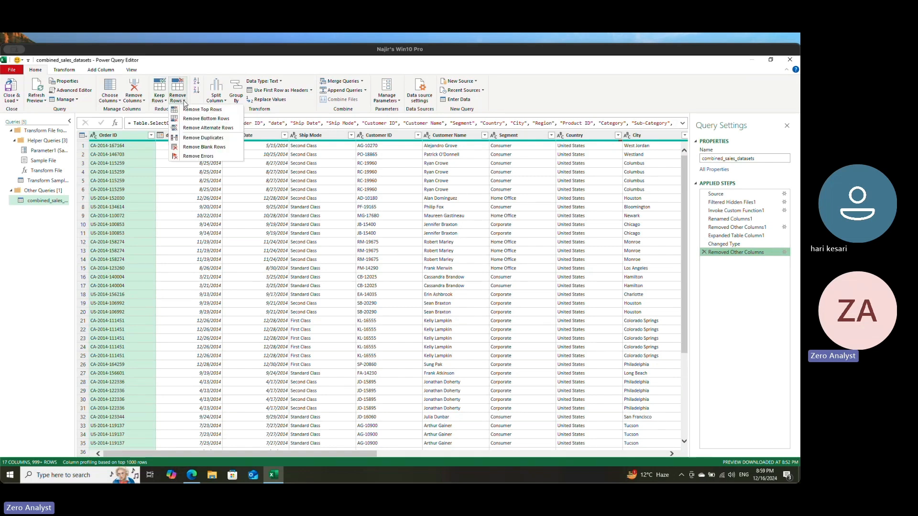
click(207, 138)
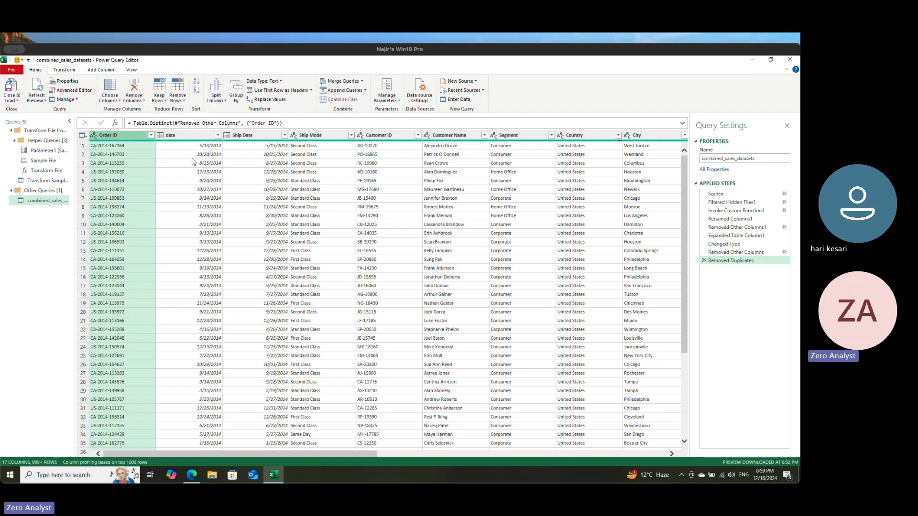
click(66, 71)
click(69, 100)
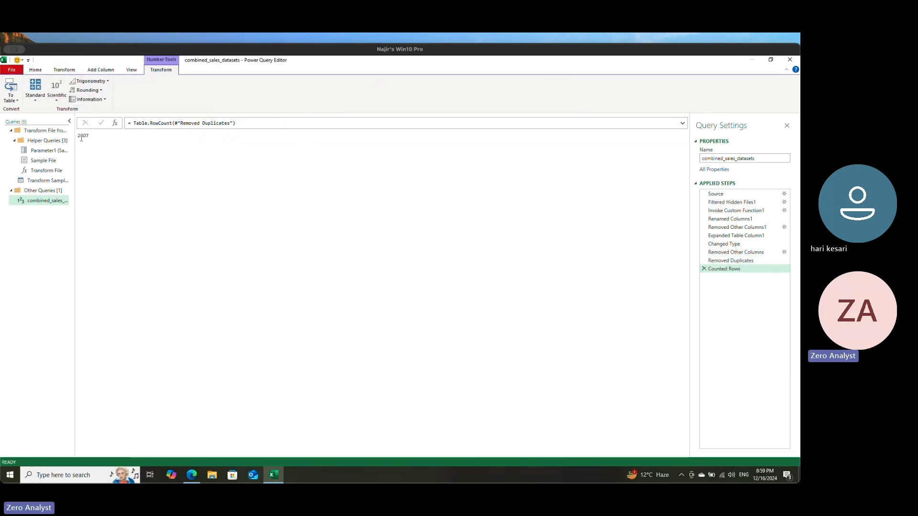
double_click(92, 137)
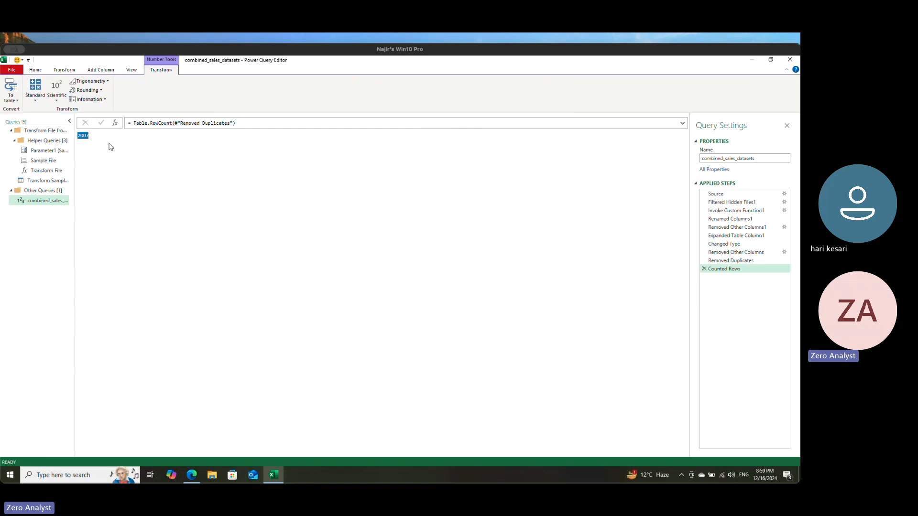
click(703, 268)
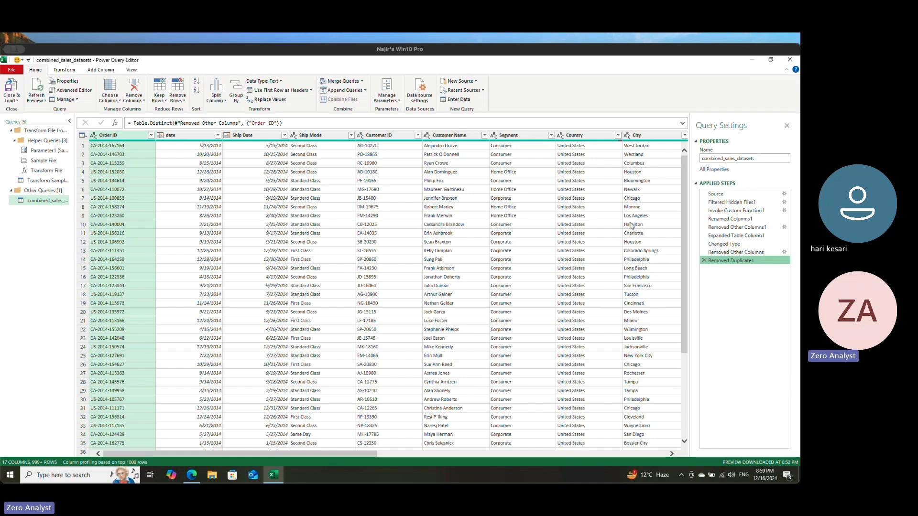
Step: Delete the Removed Duplicates step and recount the query's rows with a temporary Counted Rows step
click(704, 261)
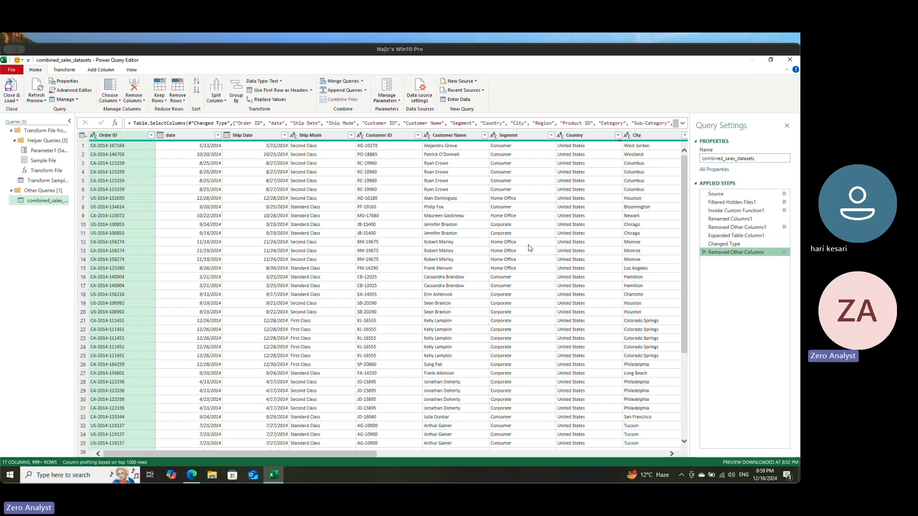
click(64, 70)
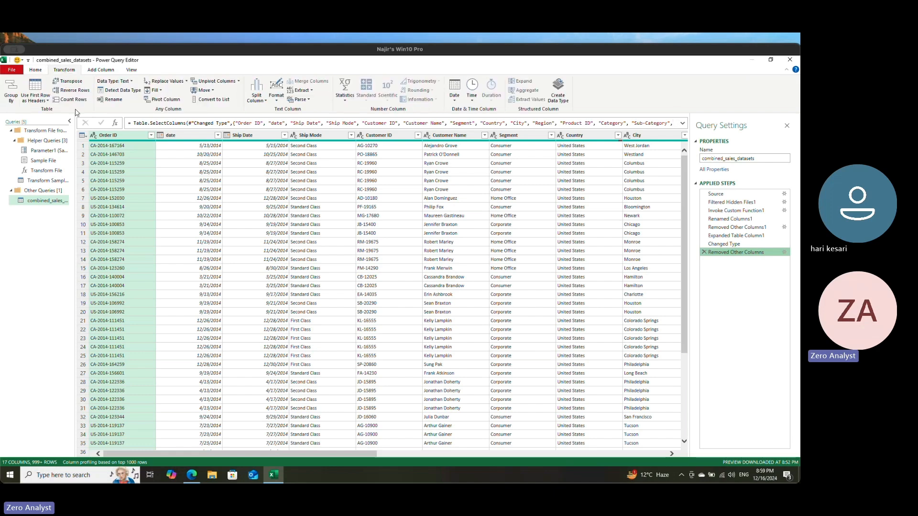
click(72, 100)
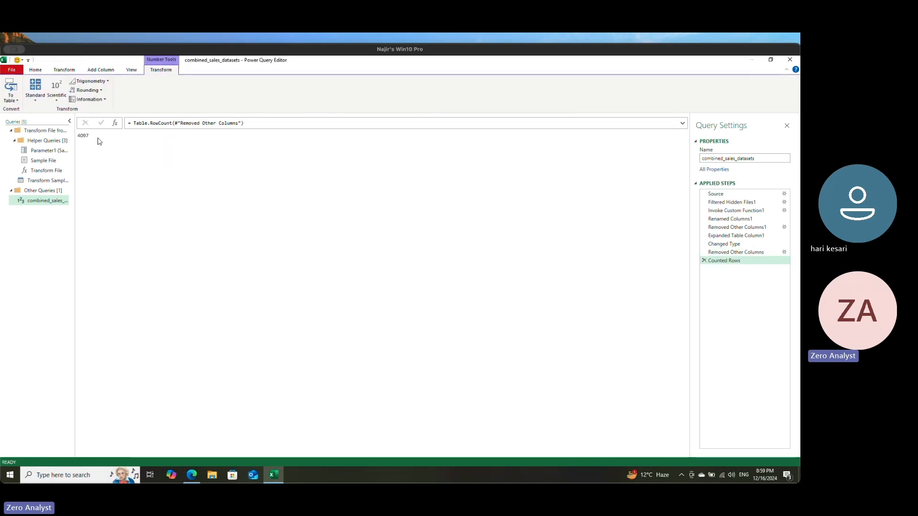
click(703, 261)
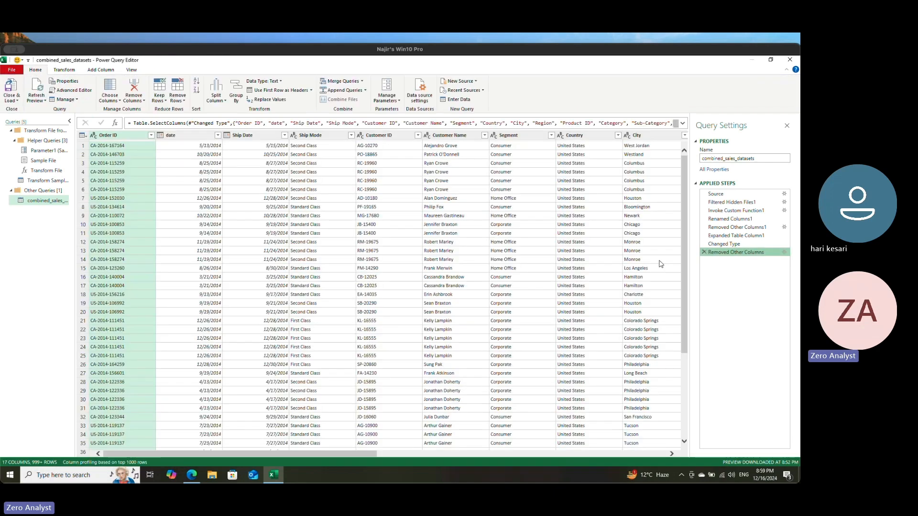
Step: Select all columns from Order ID through Discount and remove rows duplicated across the whole selection
click(193, 137)
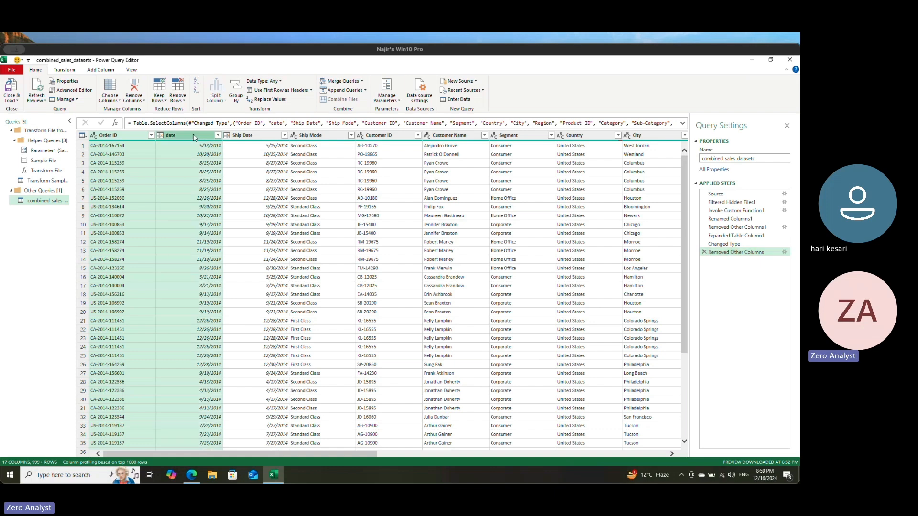
shift+click(646, 138)
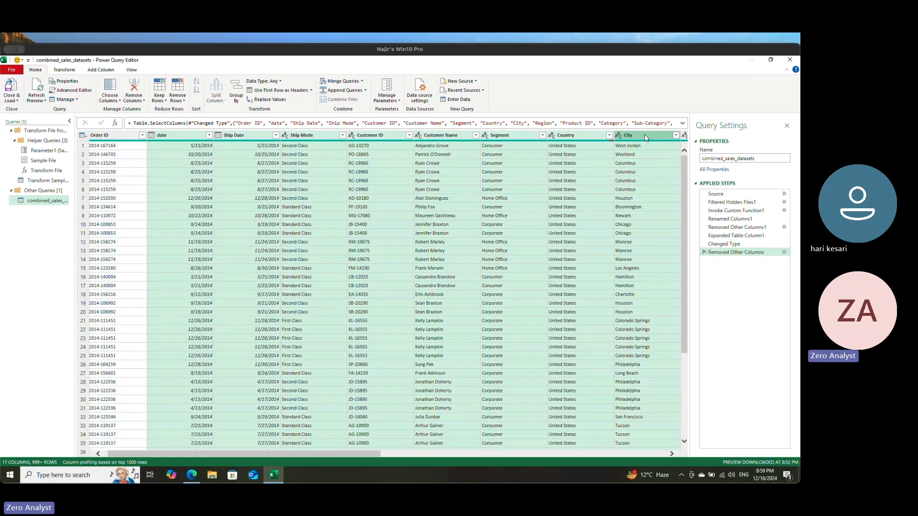
click(106, 136)
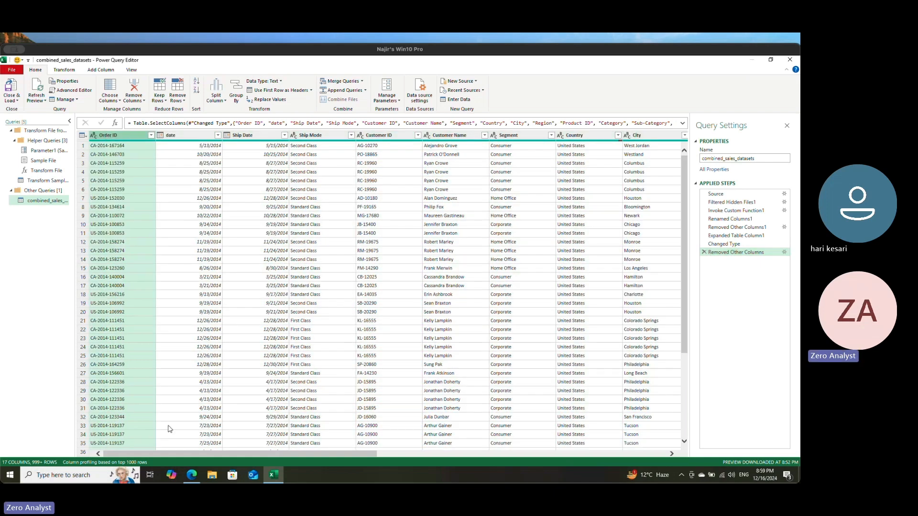
drag(164, 453, 487, 482)
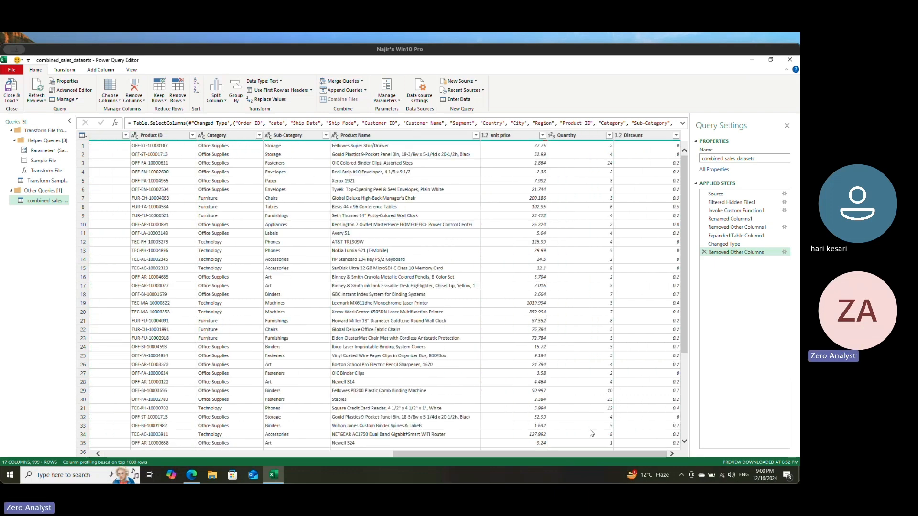
shift+click(643, 139)
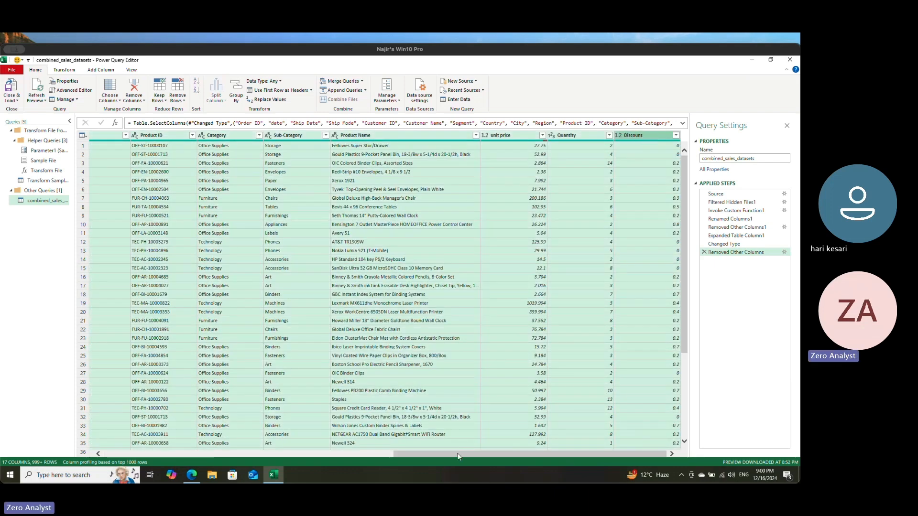
drag(456, 454, 567, 447)
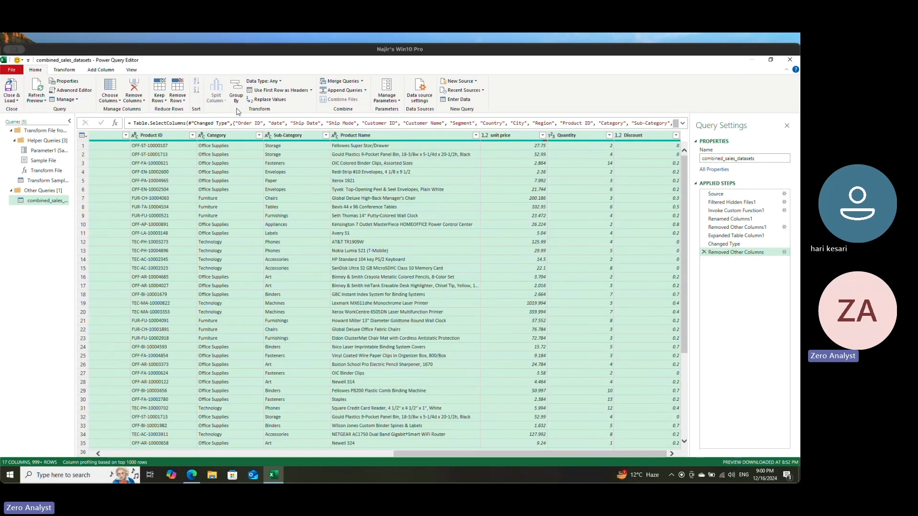
click(182, 101)
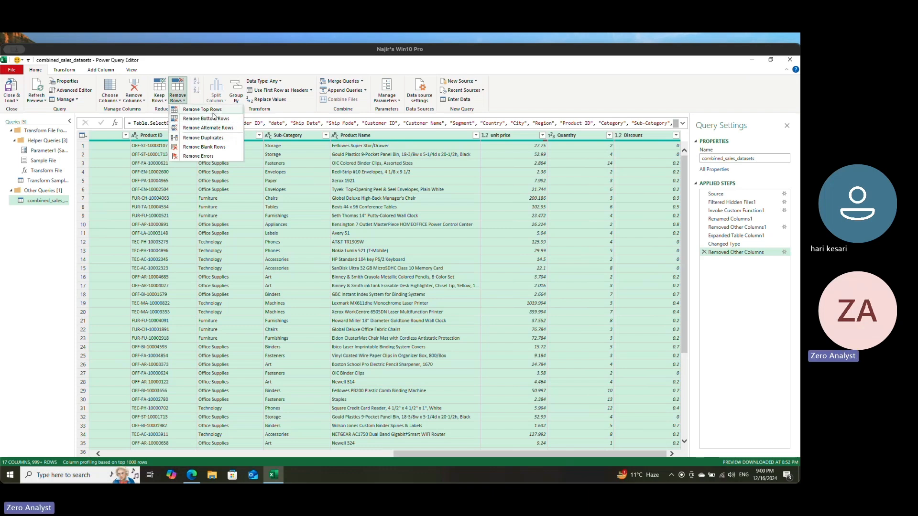
click(214, 139)
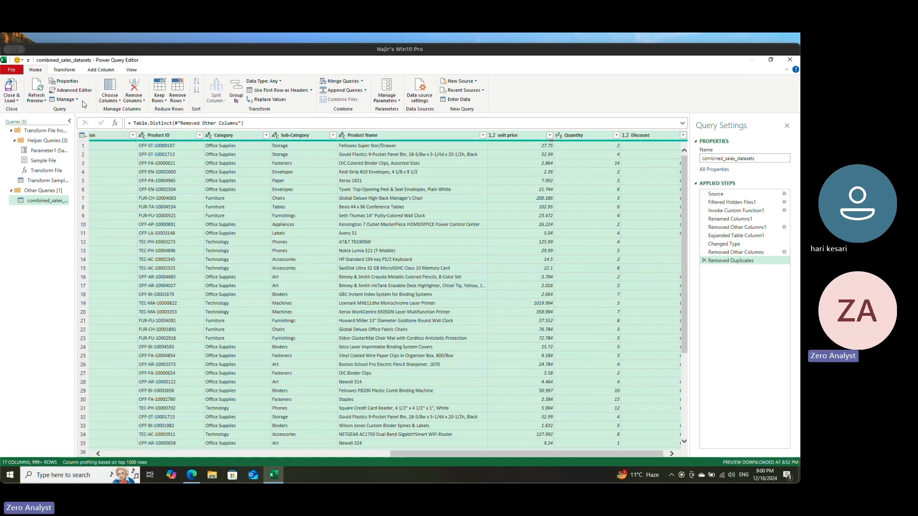
Step: Count the rows left after removing full duplicates and delete the Counted Rows step
click(64, 70)
click(70, 99)
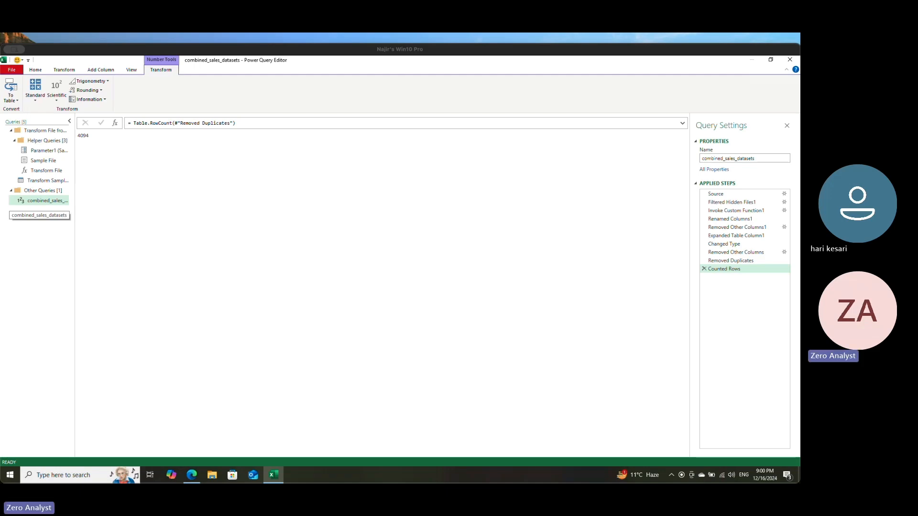
click(704, 269)
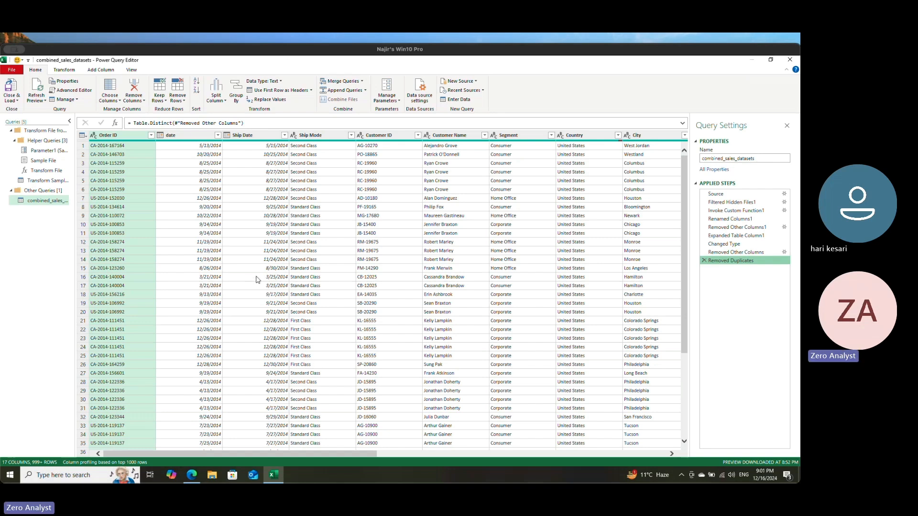
Step: Sort the rows by Order ID, trying ascending before settling on descending, and check the column's filter values
click(151, 136)
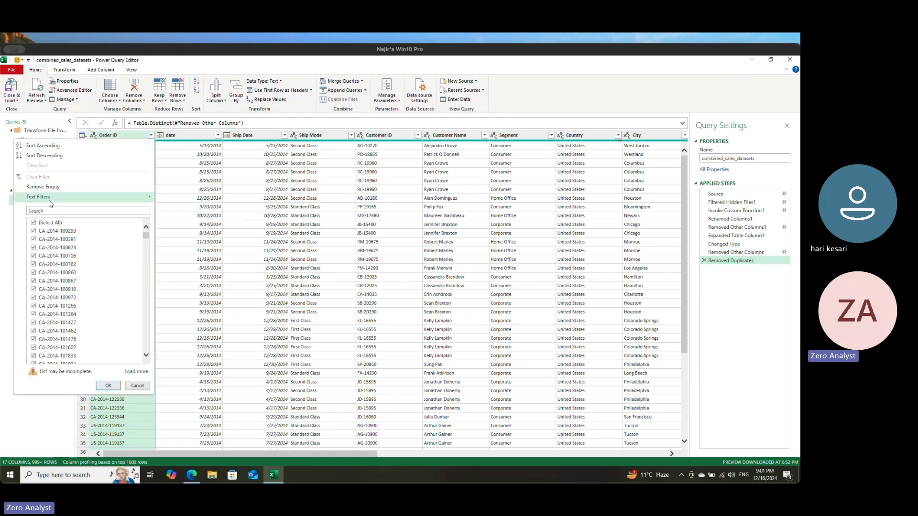
click(54, 146)
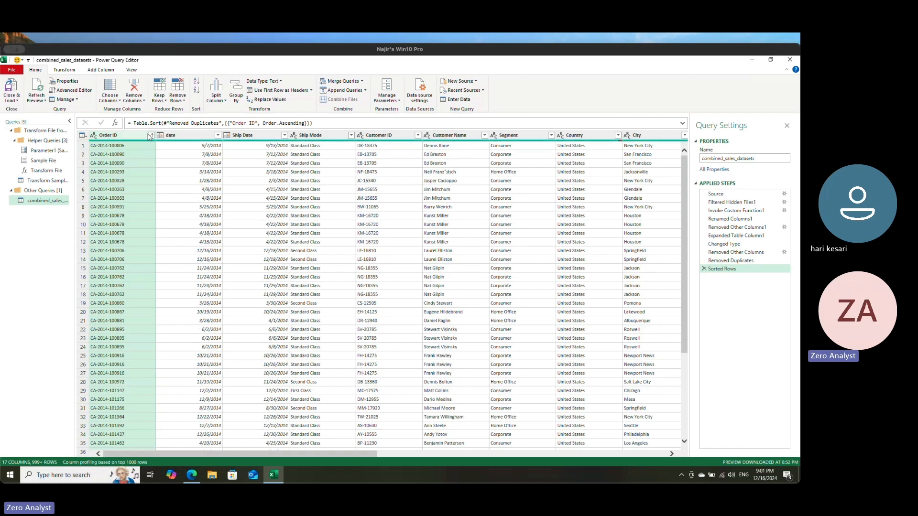
click(150, 136)
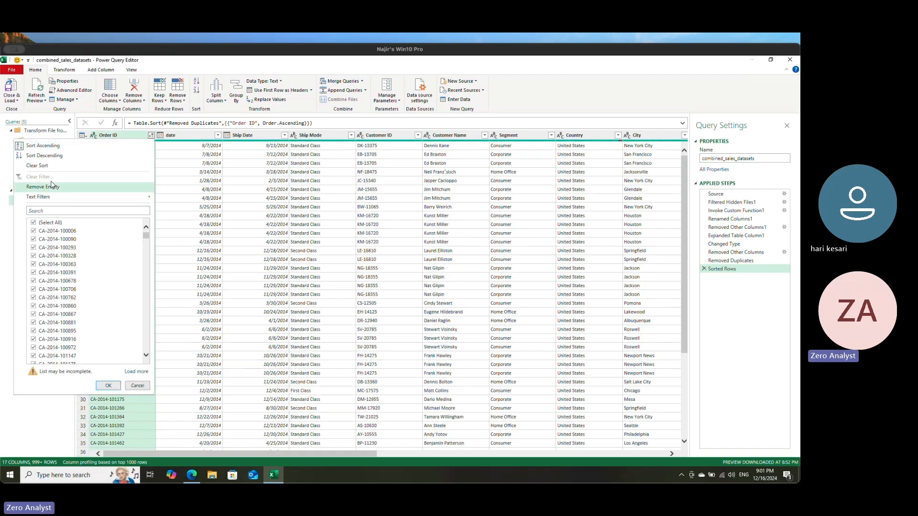
click(44, 155)
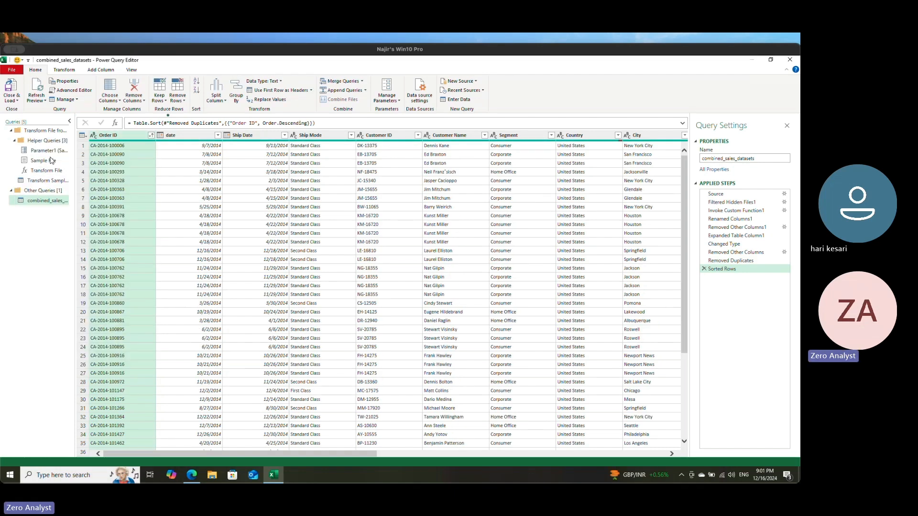
click(151, 137)
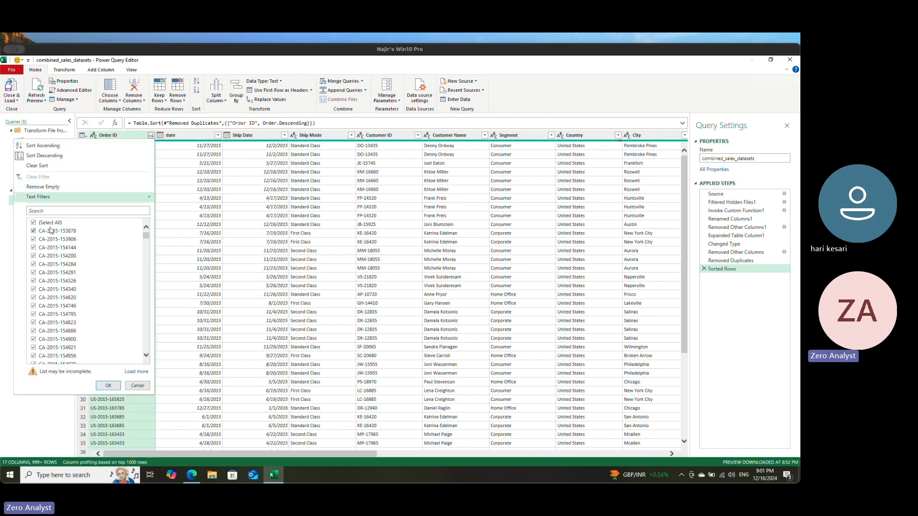
drag(145, 239, 146, 372)
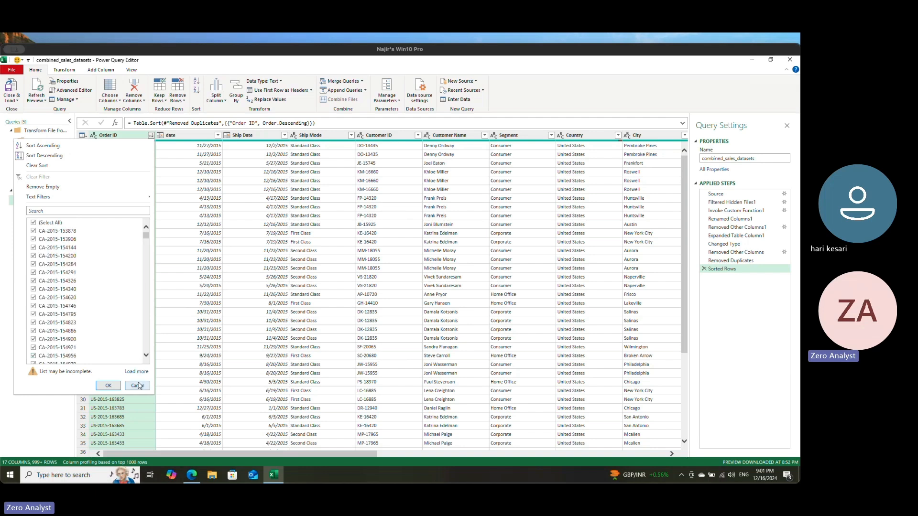
click(137, 385)
Step: Add the date column as the second sort level, trying ascending before choosing descending, and check its filter values
click(213, 136)
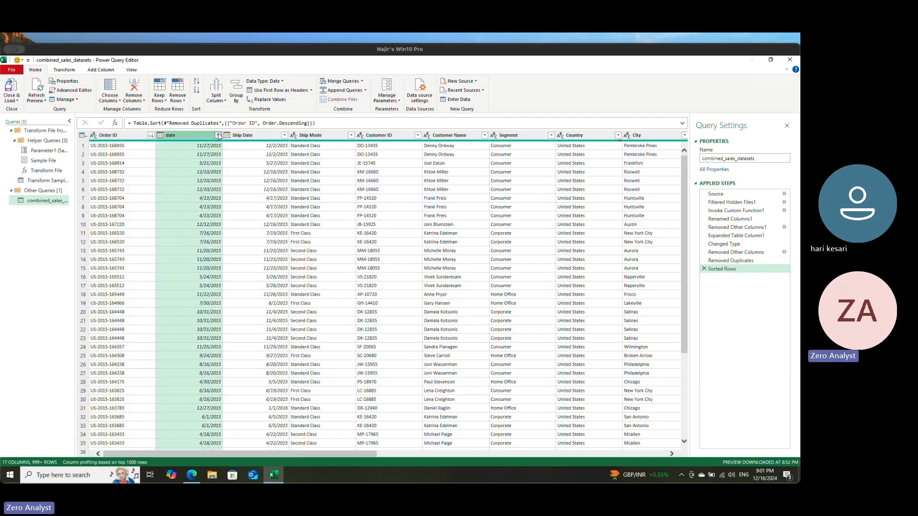
click(218, 136)
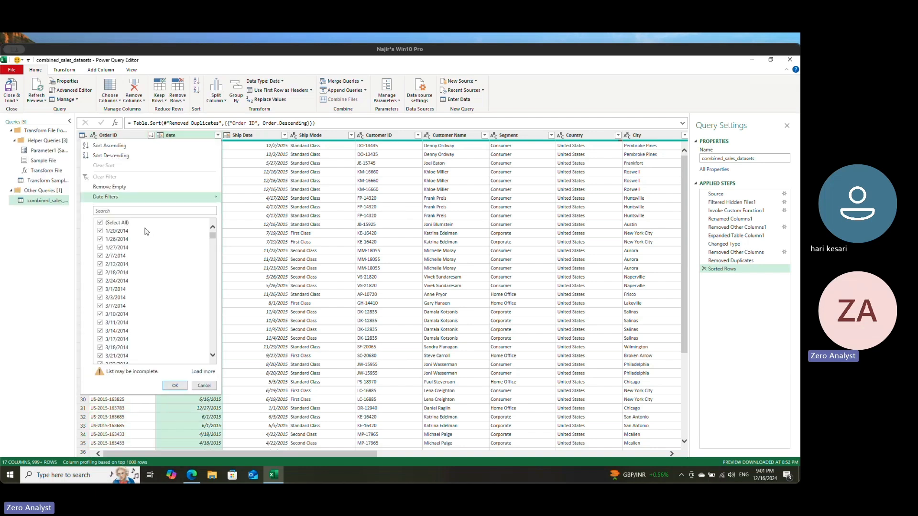
click(110, 146)
click(218, 135)
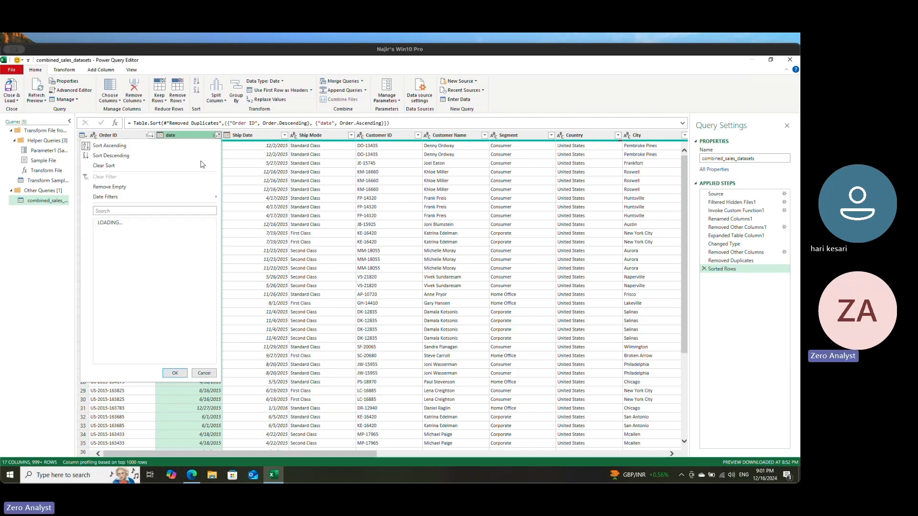
click(113, 154)
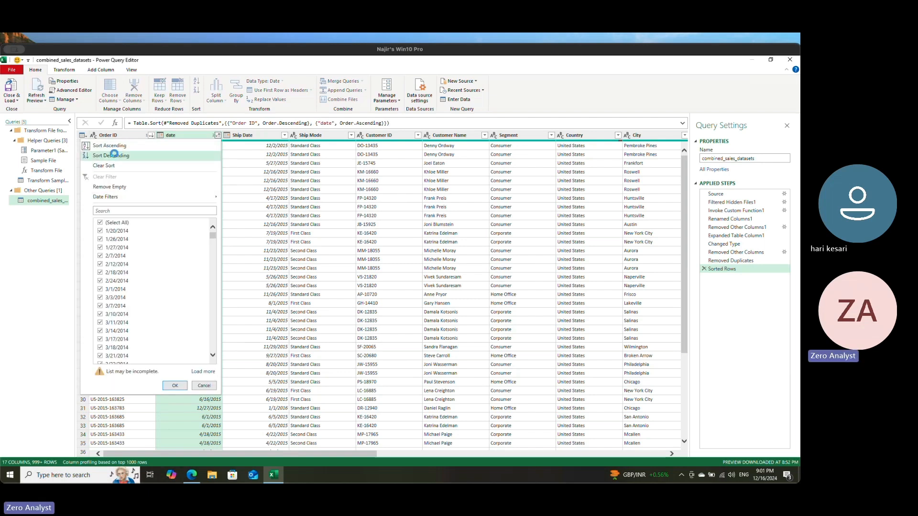
click(218, 136)
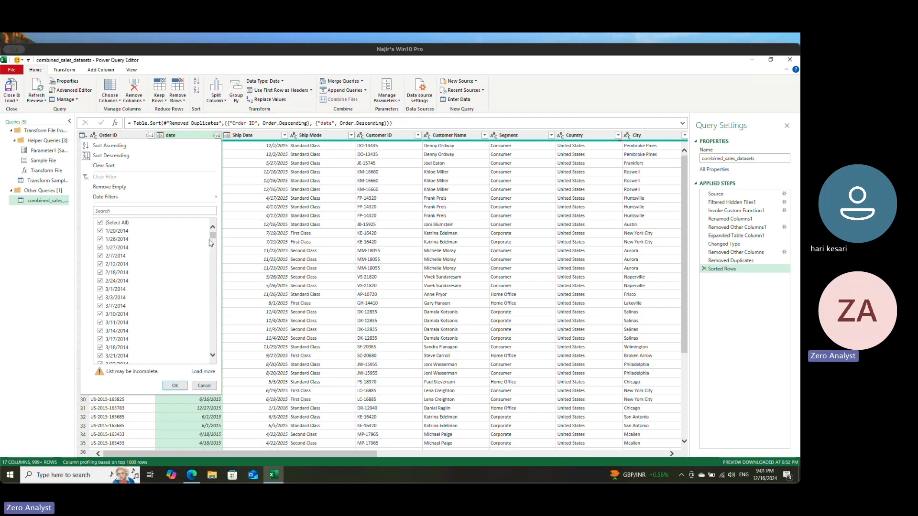
drag(212, 238, 224, 230)
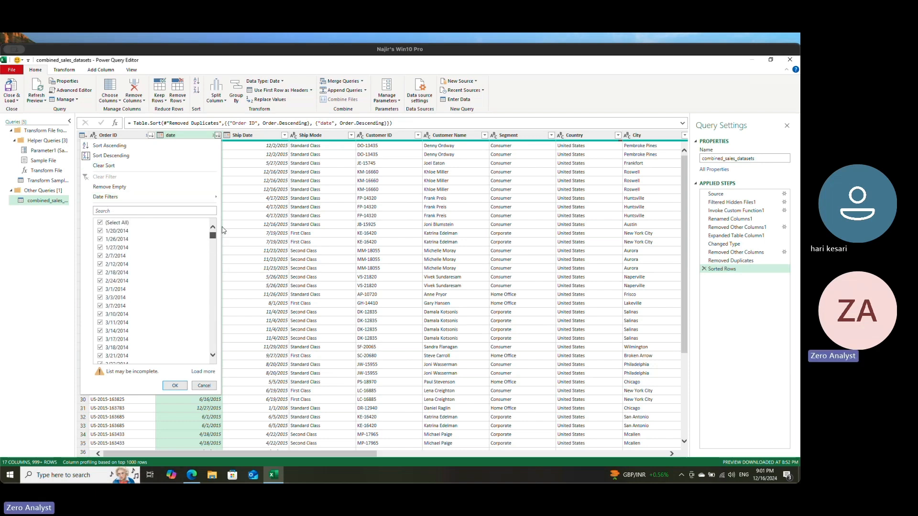
Step: Switch the date sort to ascending to check the full list of dates, and return it to descending
click(114, 145)
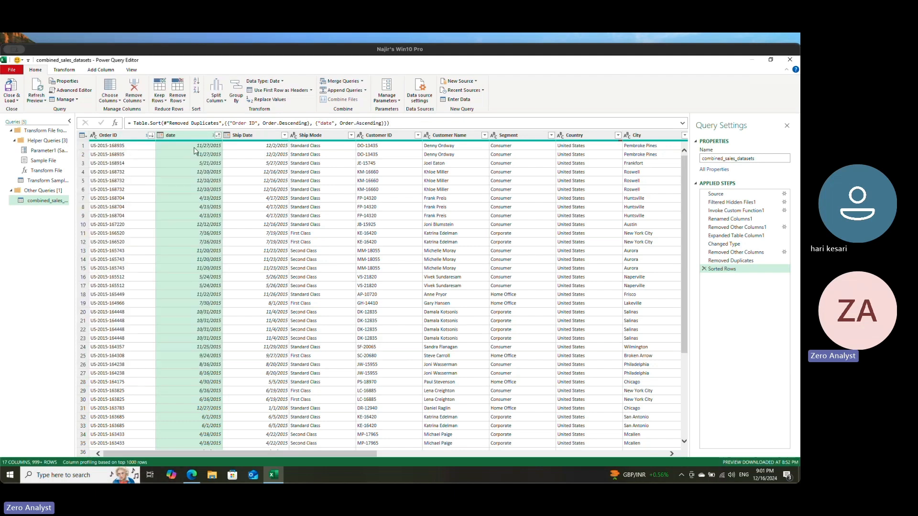
click(218, 136)
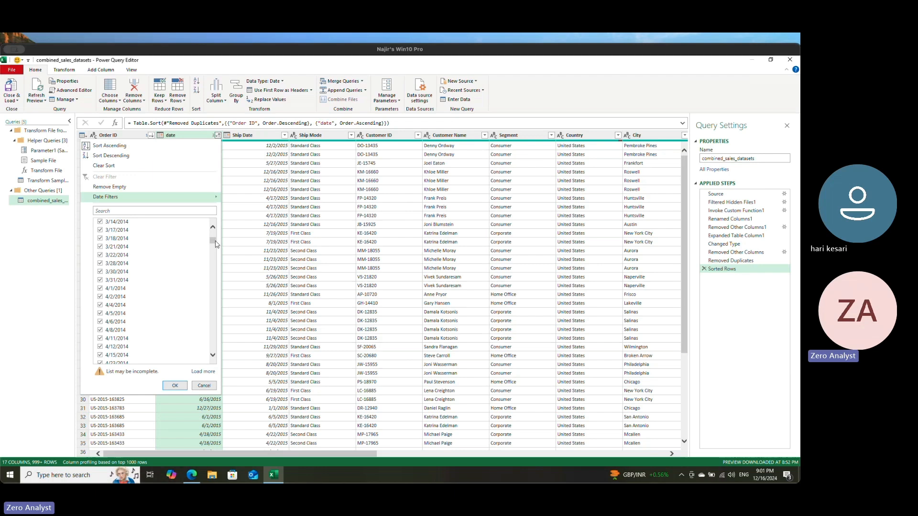
scroll(212, 230, up, 5)
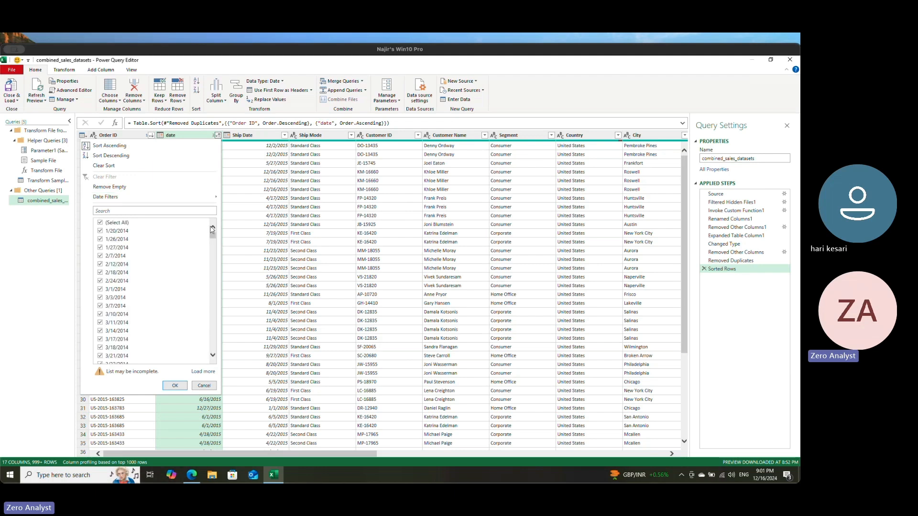
click(203, 371)
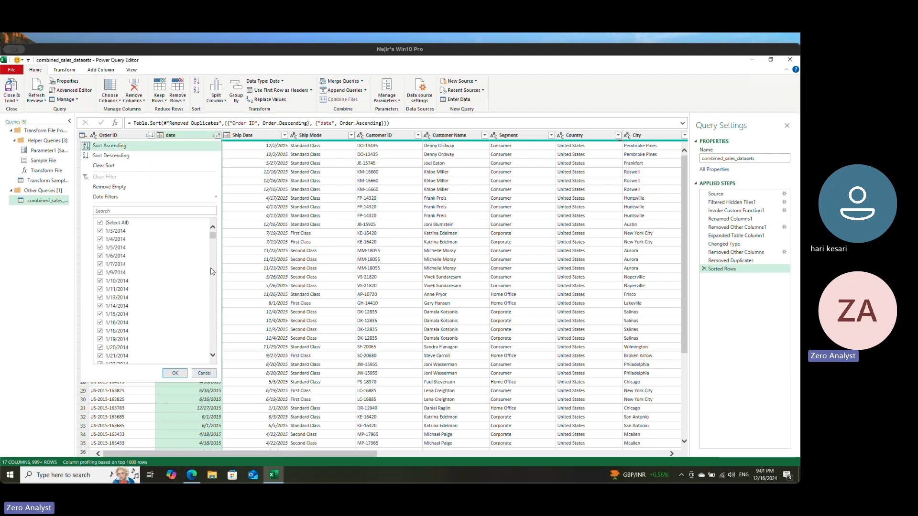
drag(212, 236, 211, 262)
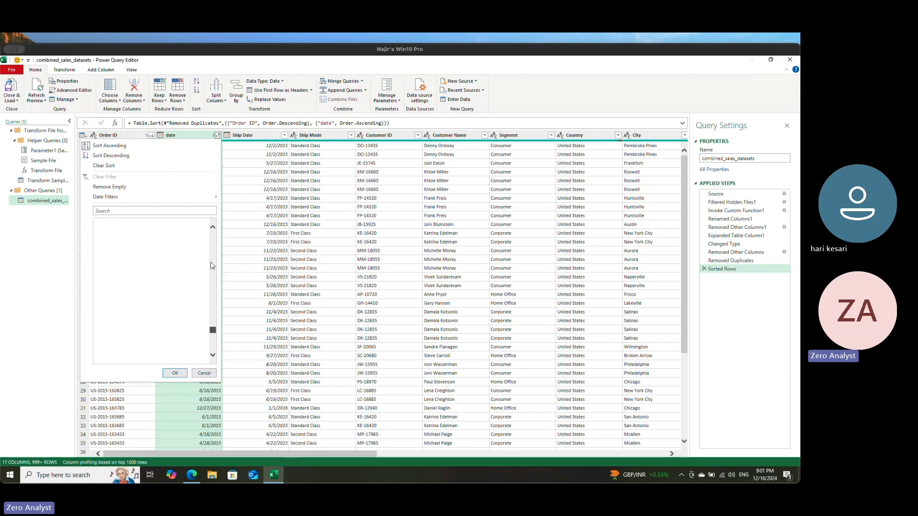
click(123, 158)
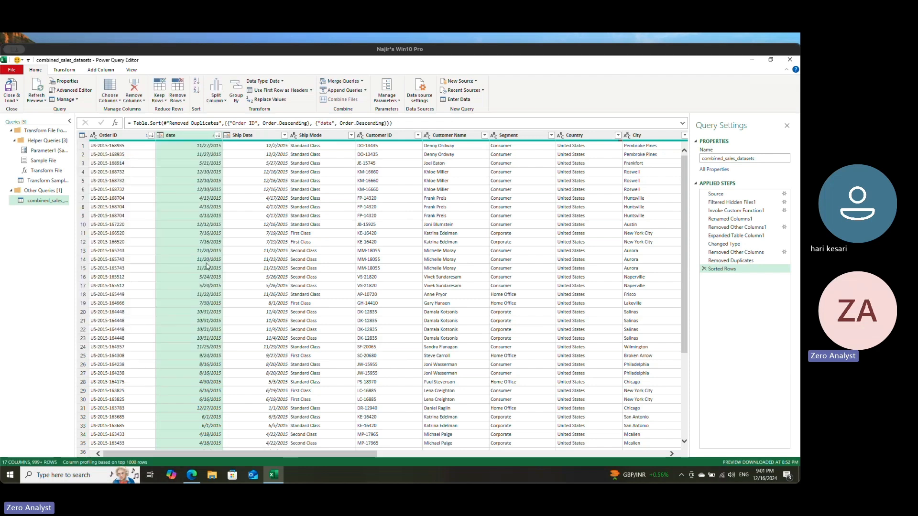
click(217, 136)
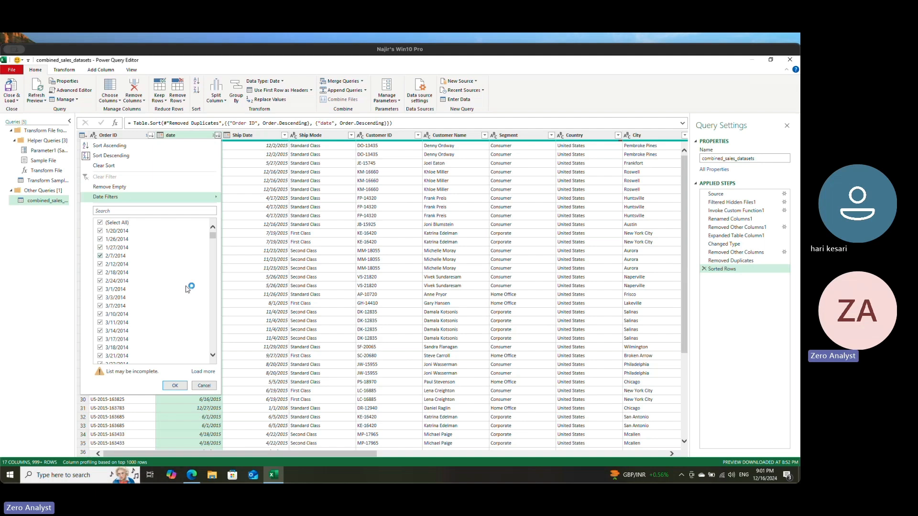
click(204, 386)
Step: Try a descending sort on the Ship Date column and load the rest of its filter values
click(271, 137)
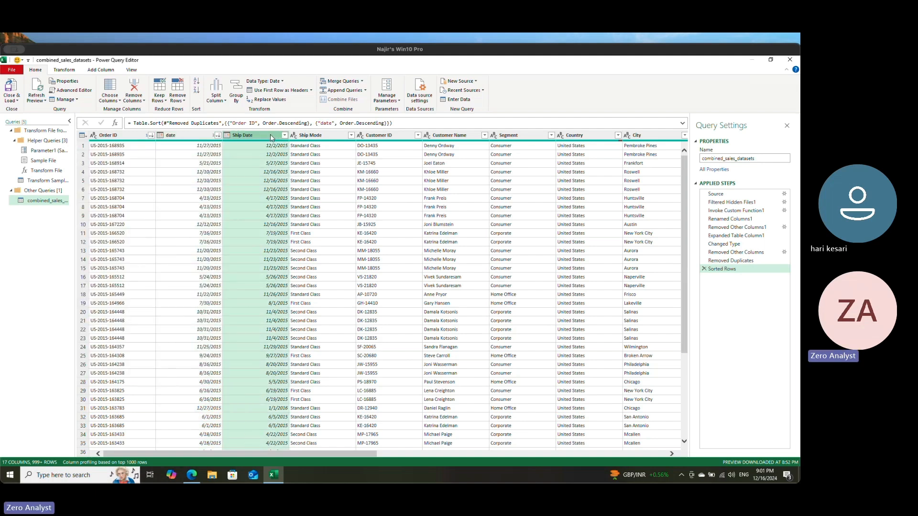
click(284, 136)
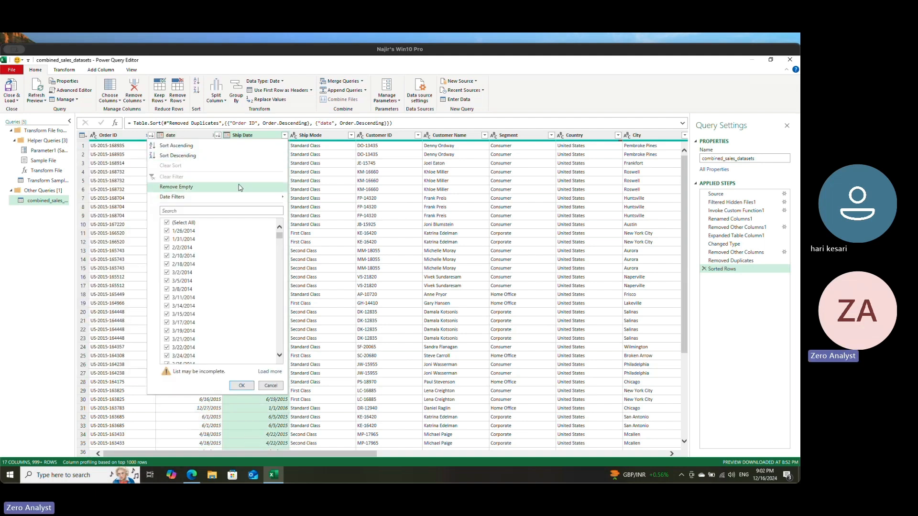
click(190, 155)
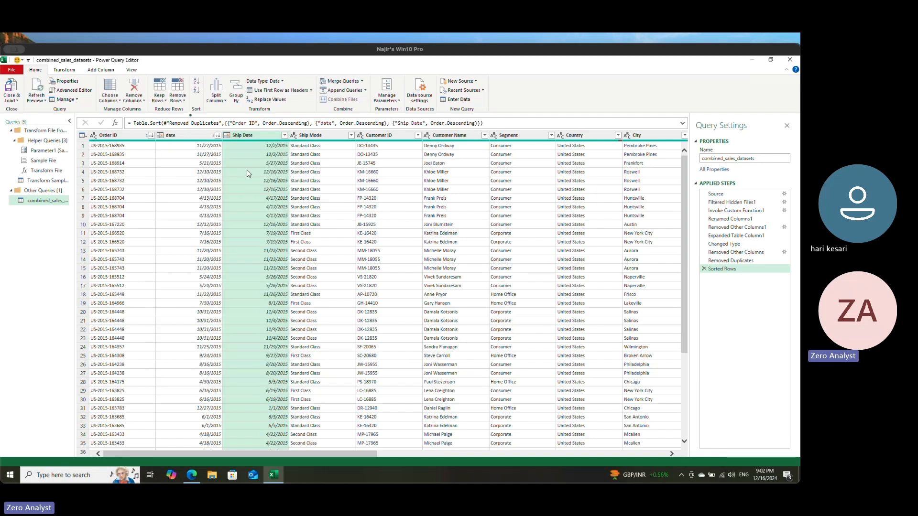
click(285, 135)
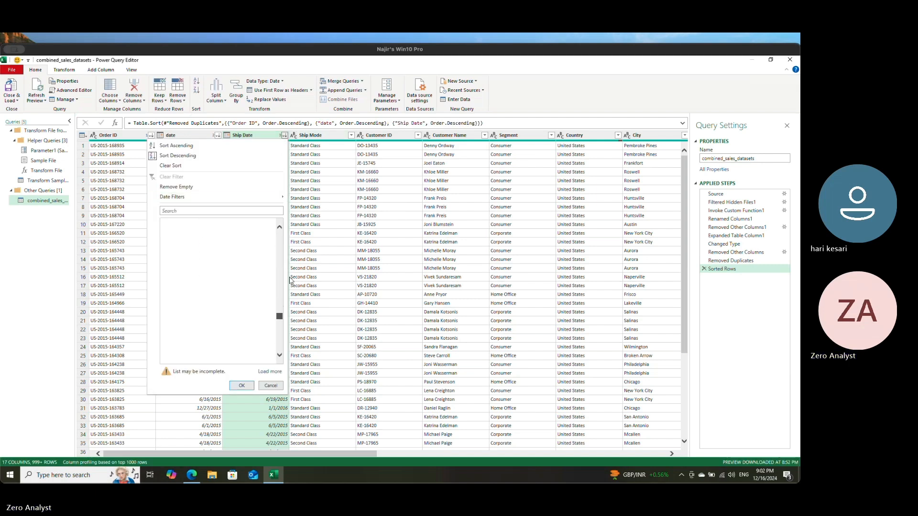
click(270, 371)
click(191, 156)
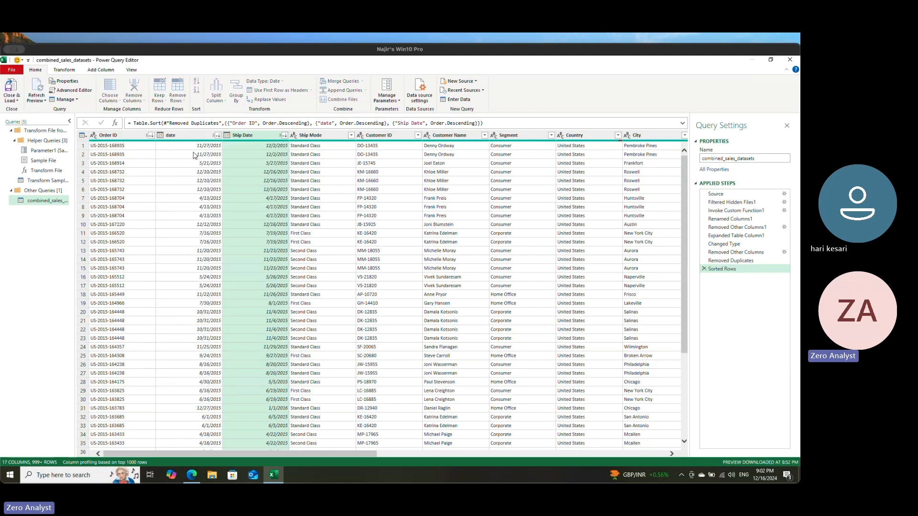
Step: Sort the Ship Date column ascending and review its fully loaded list of dates without filtering any
click(284, 136)
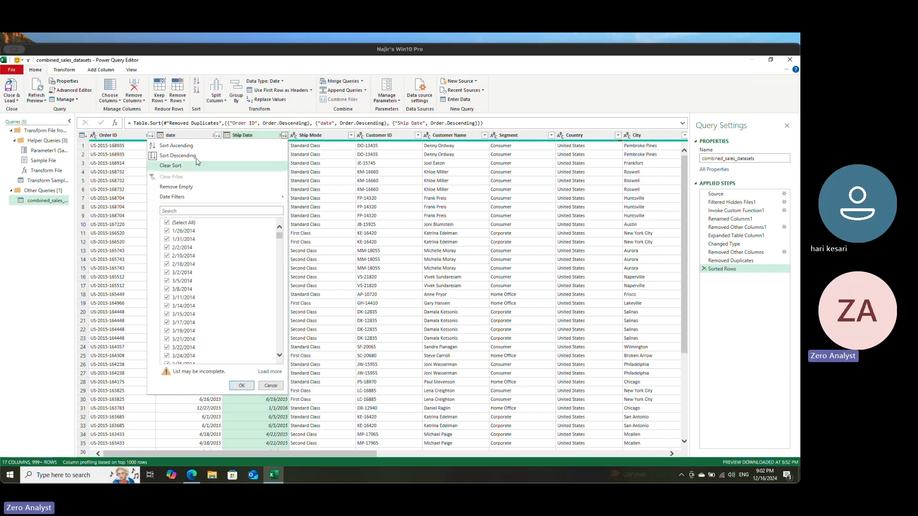
click(190, 146)
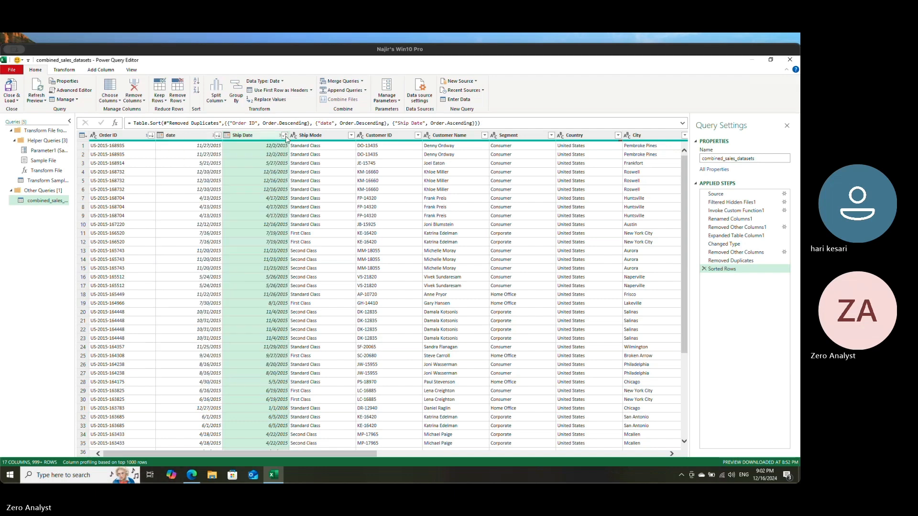
click(284, 135)
scroll(258, 328, down, 2)
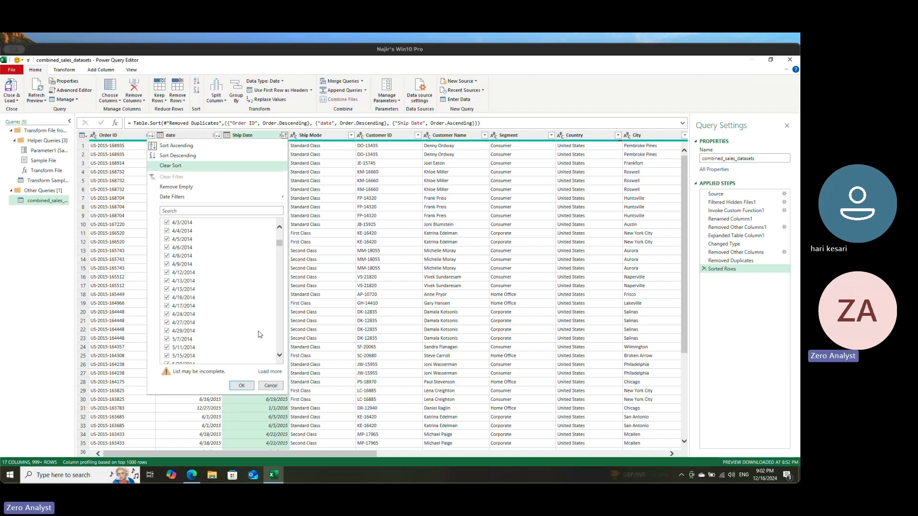
click(270, 371)
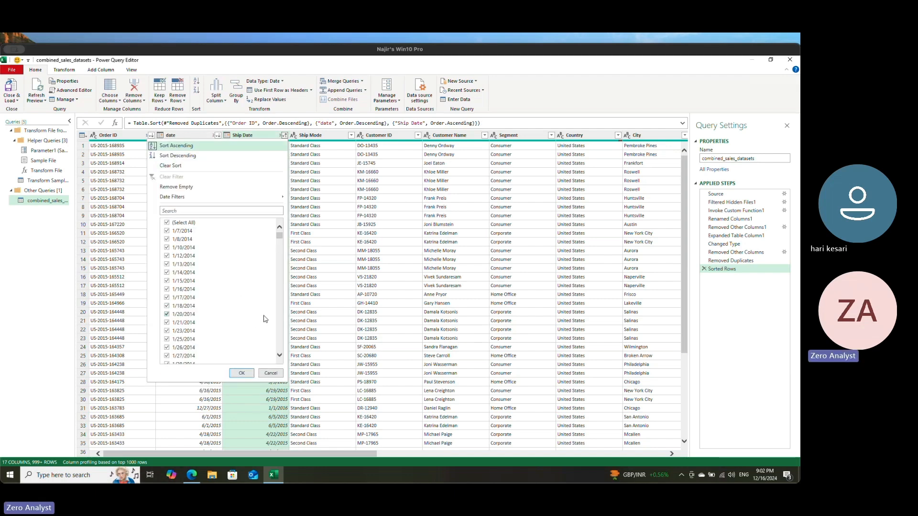
scroll(265, 318, down, 3)
drag(280, 237, 279, 349)
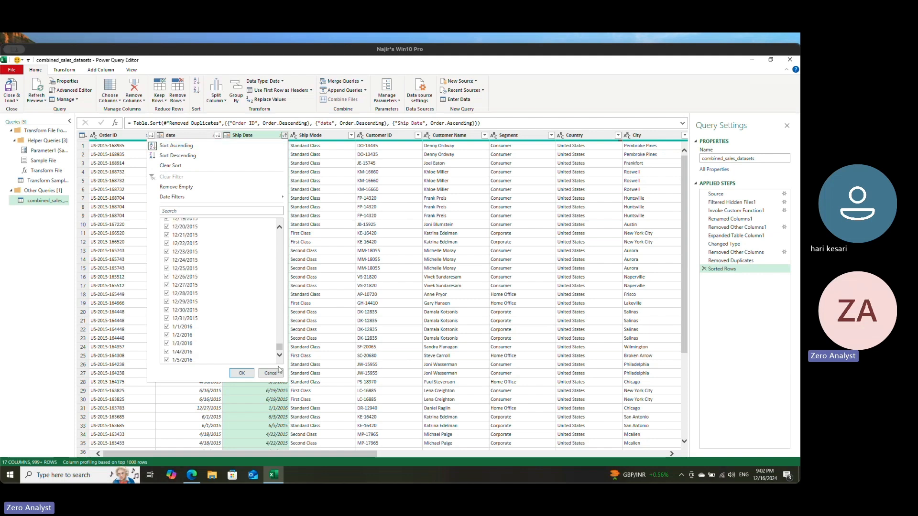
click(270, 373)
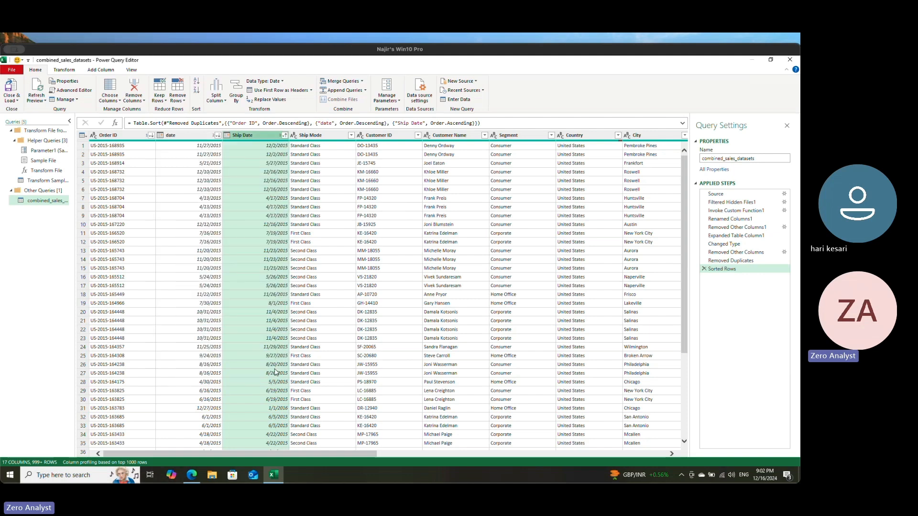
Step: Look through the table's columns from Ship Mode across to Discount
click(334, 135)
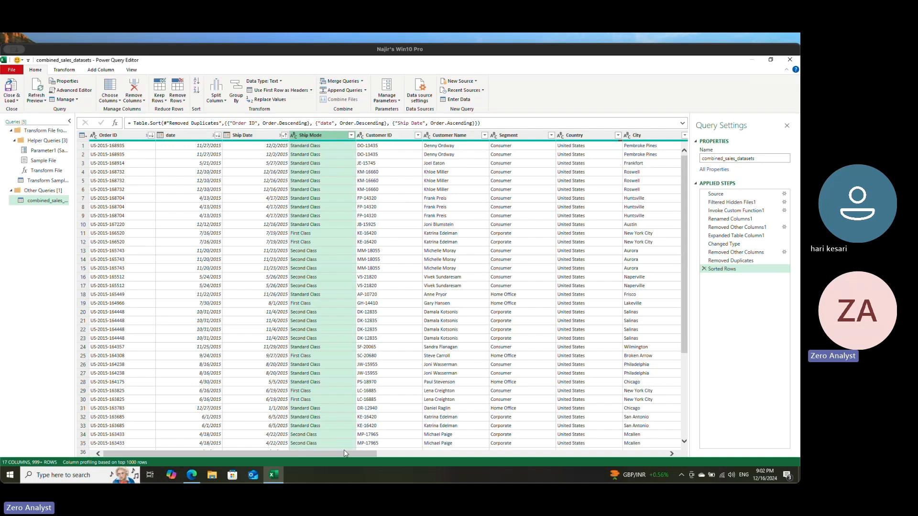
drag(348, 453, 672, 452)
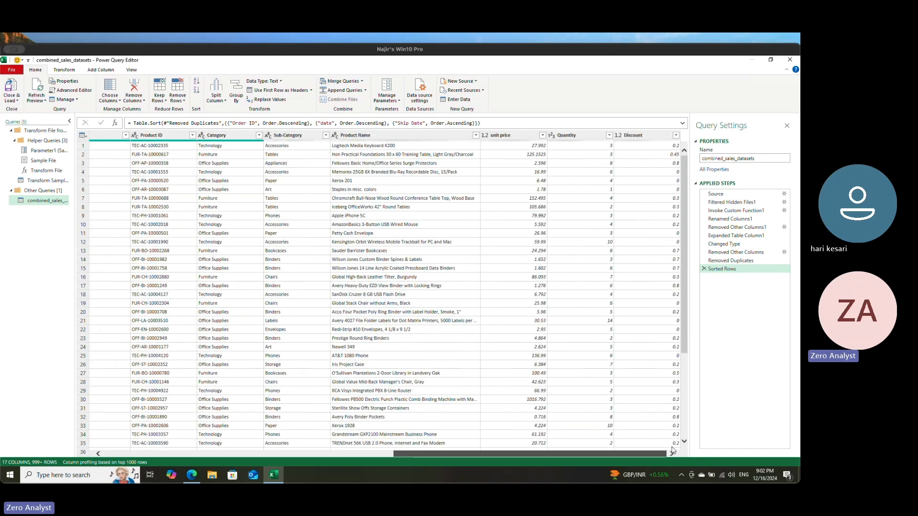
drag(488, 453, 198, 452)
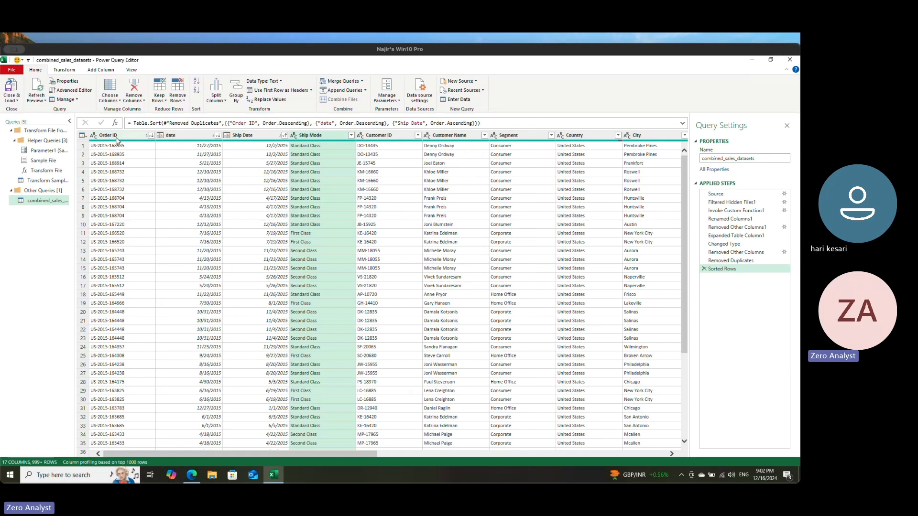
Step: Filter out the rows with empty values in the Order ID and date columns
click(140, 135)
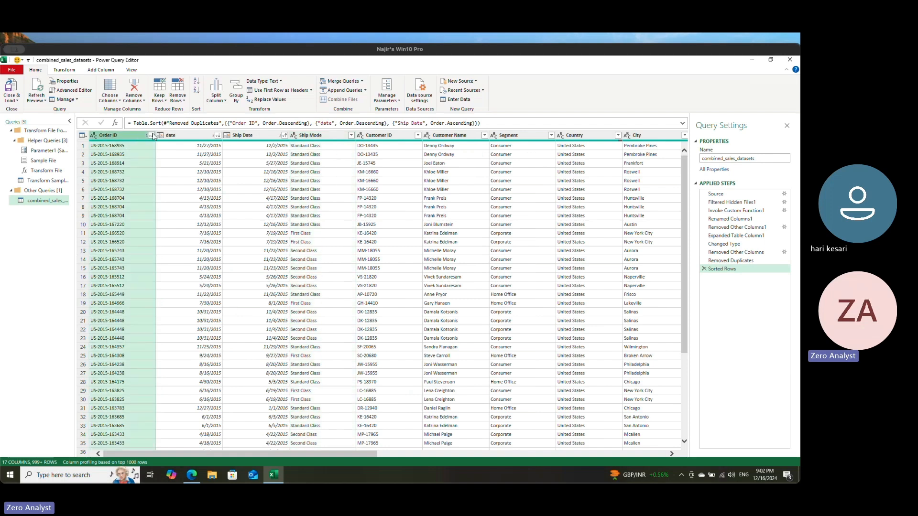
click(152, 135)
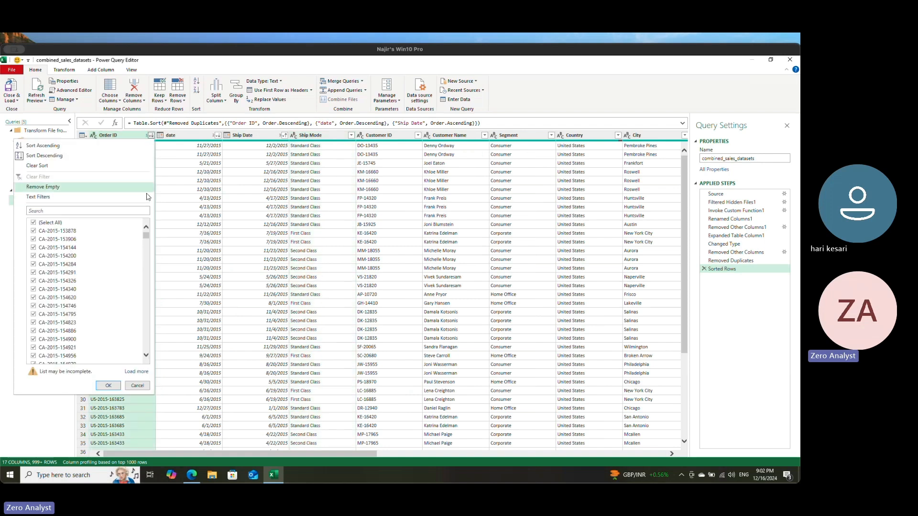
click(54, 189)
click(193, 136)
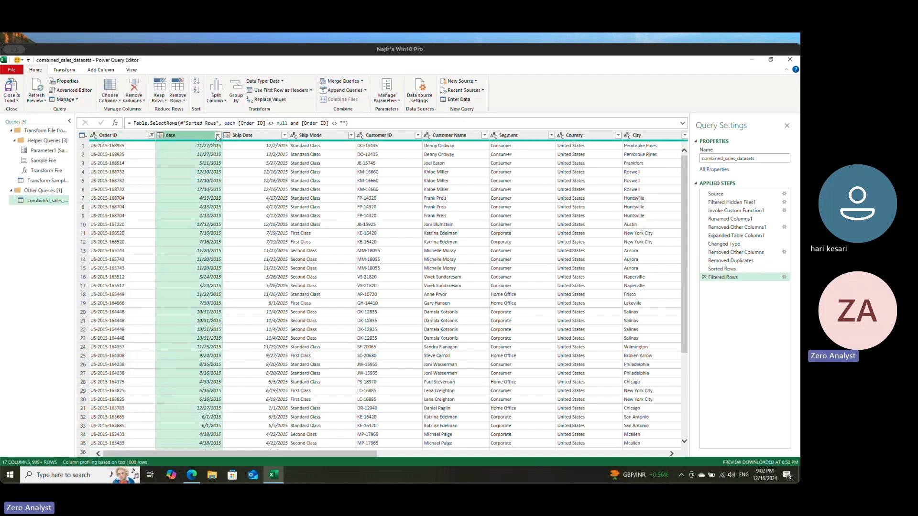
click(217, 135)
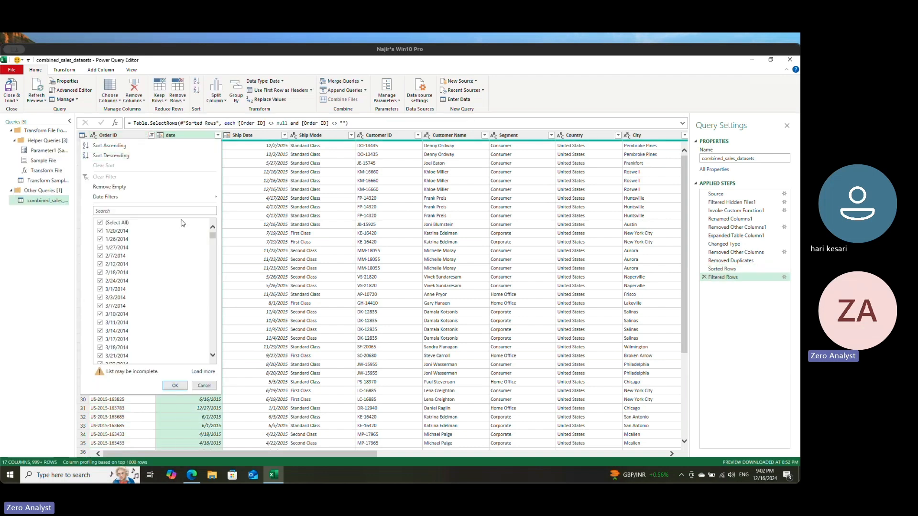
click(109, 189)
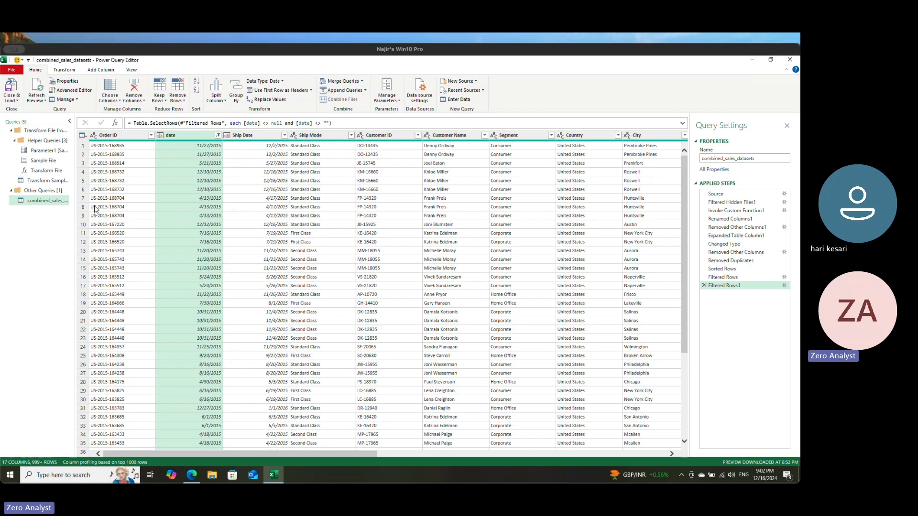
Step: Remove the rows with empty values in the Ship Date and Ship Mode columns
click(257, 138)
click(284, 135)
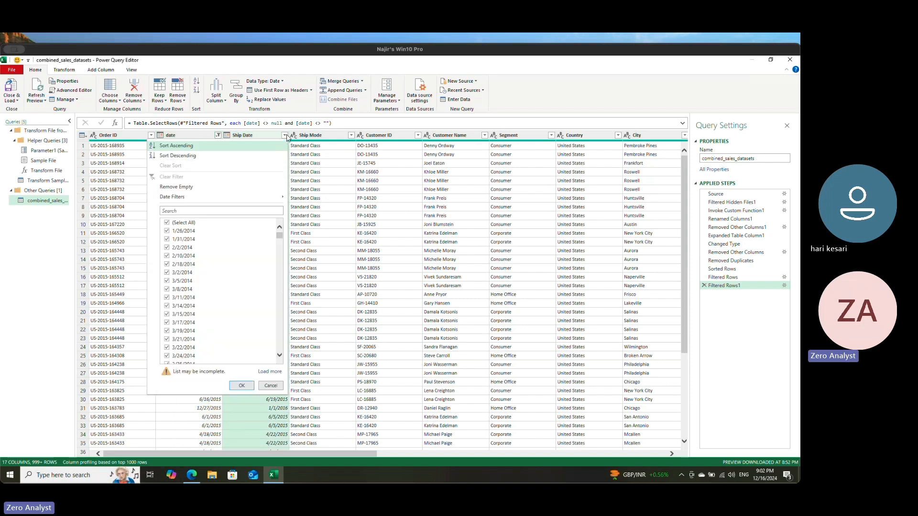
click(193, 187)
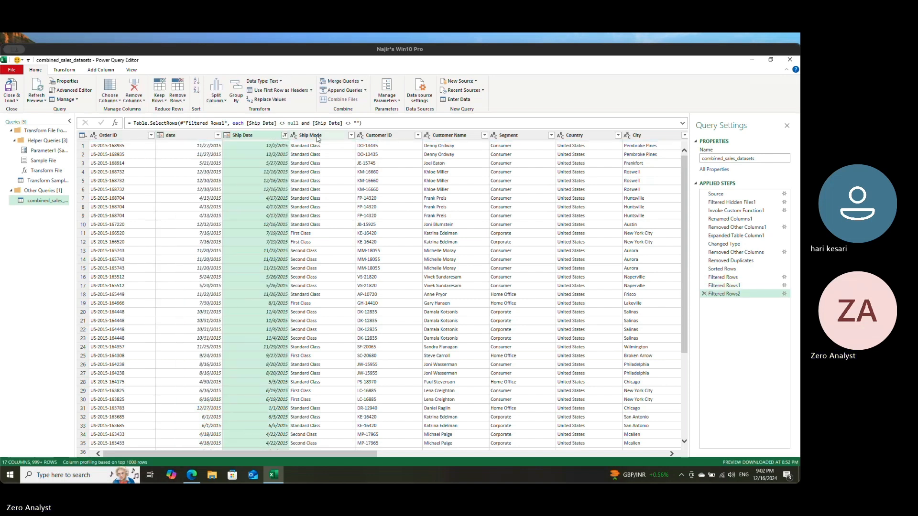
click(319, 137)
click(351, 135)
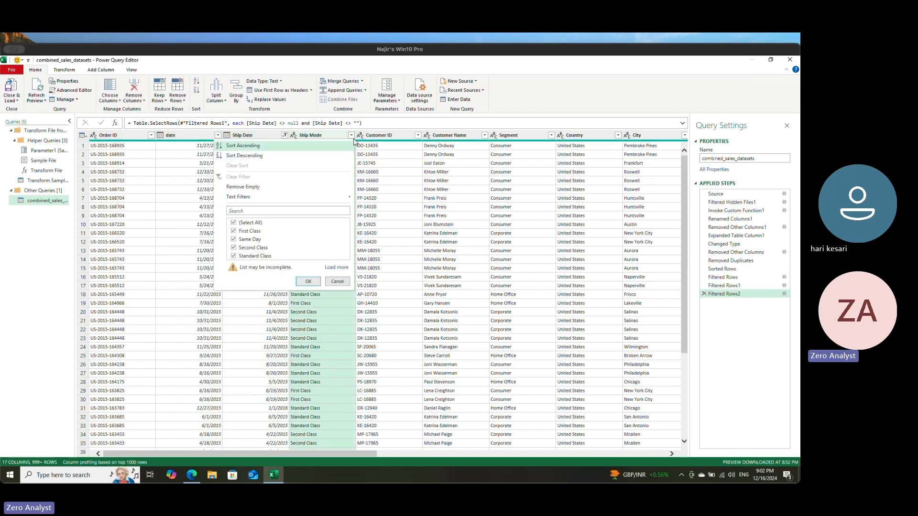
click(258, 188)
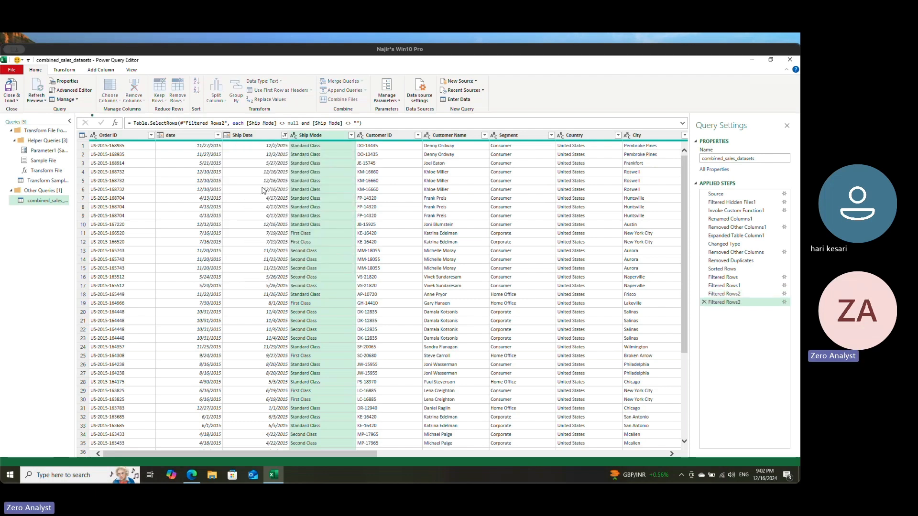
Step: Remove the rows with empty values in the Customer ID and Customer Name columns
click(392, 137)
click(418, 135)
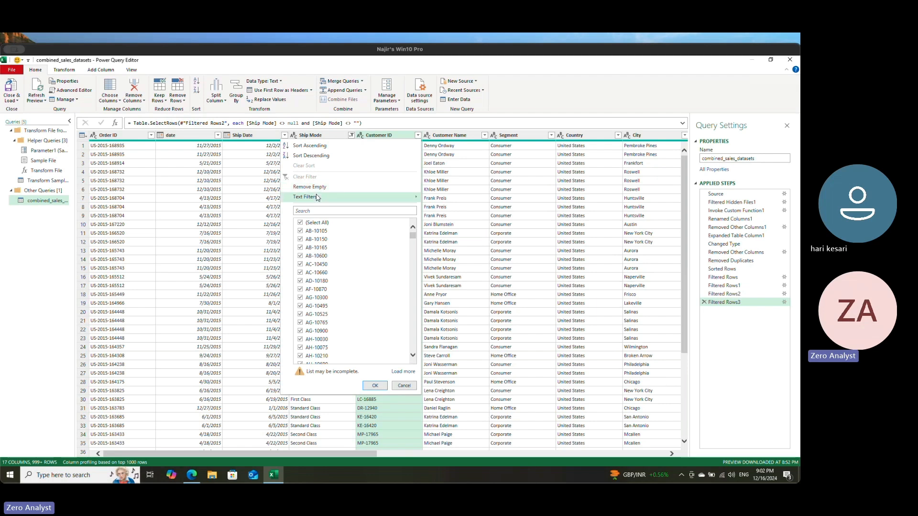
click(329, 187)
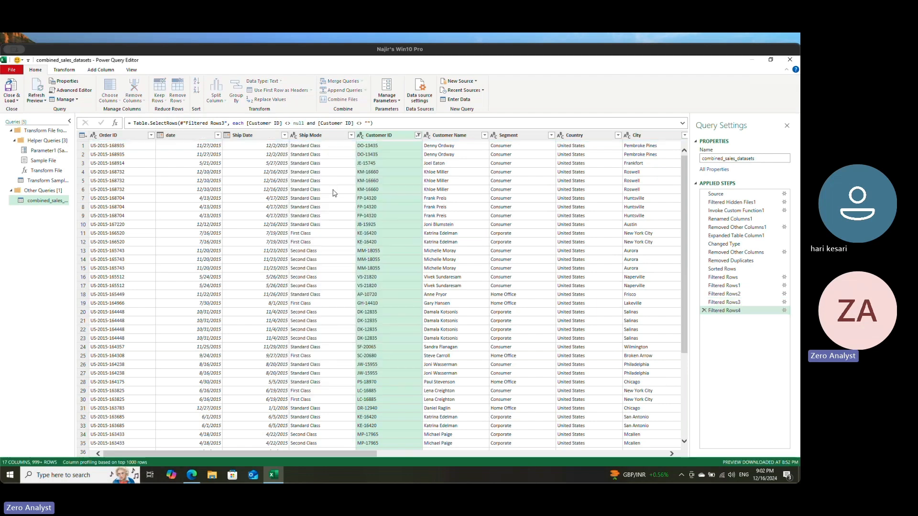
drag(338, 457, 445, 458)
click(252, 136)
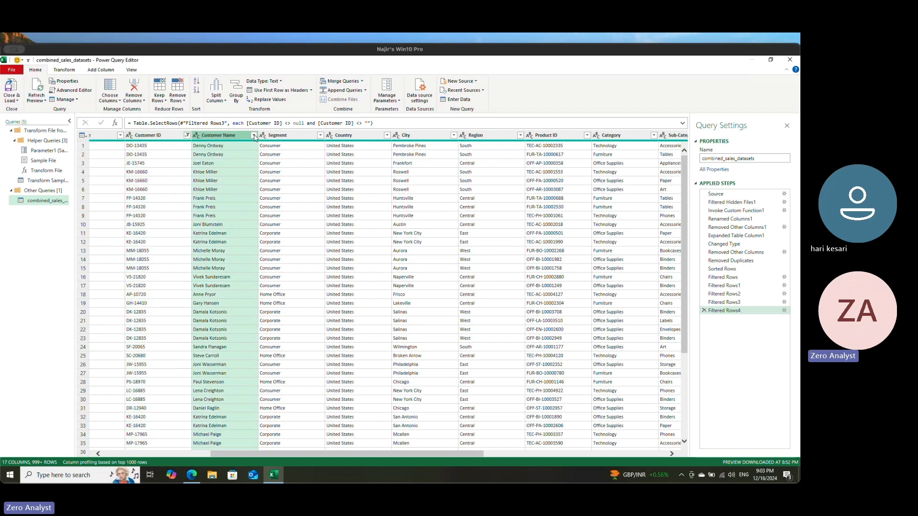
click(253, 135)
click(157, 188)
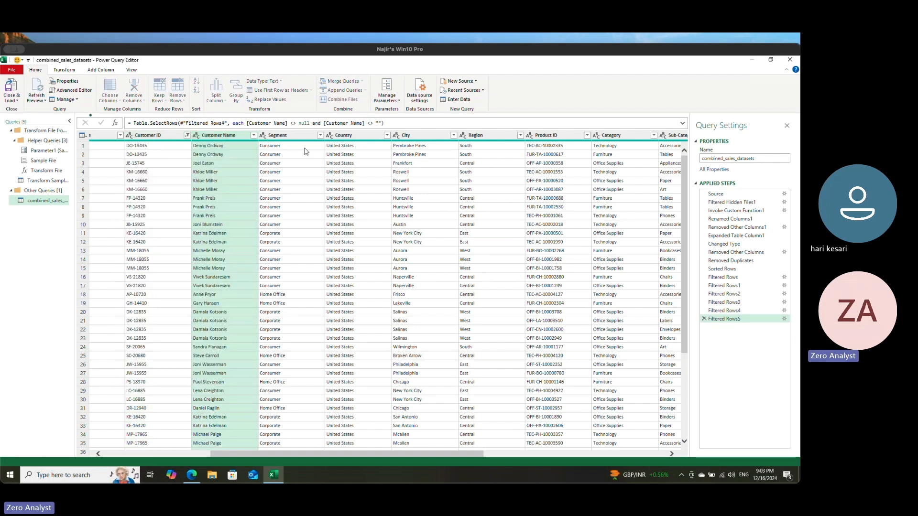
Step: Remove the empty rows from the Segment column, and from the Country column after loading its full list of filter values
click(303, 136)
click(319, 135)
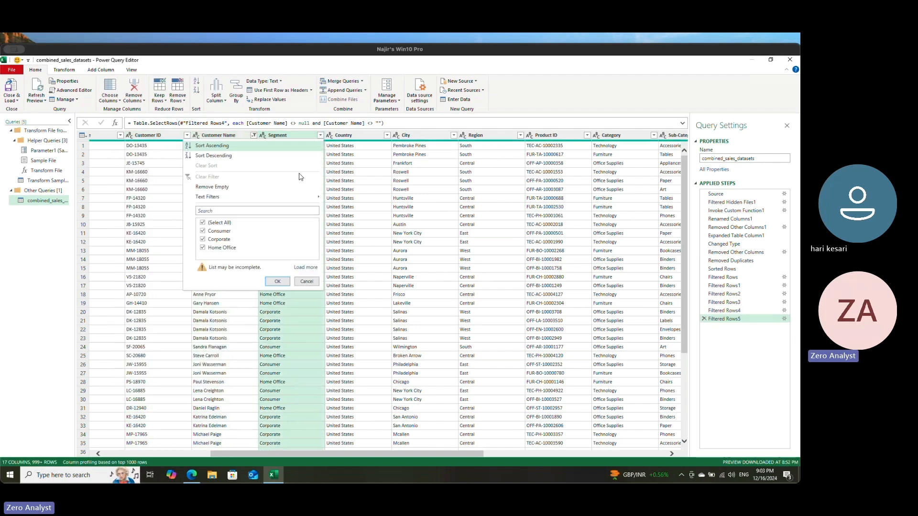
click(247, 187)
click(356, 137)
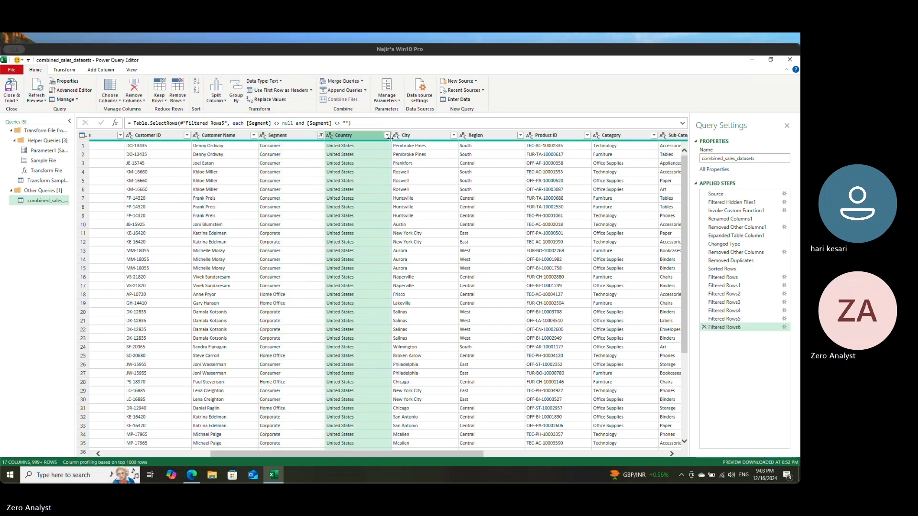
click(387, 136)
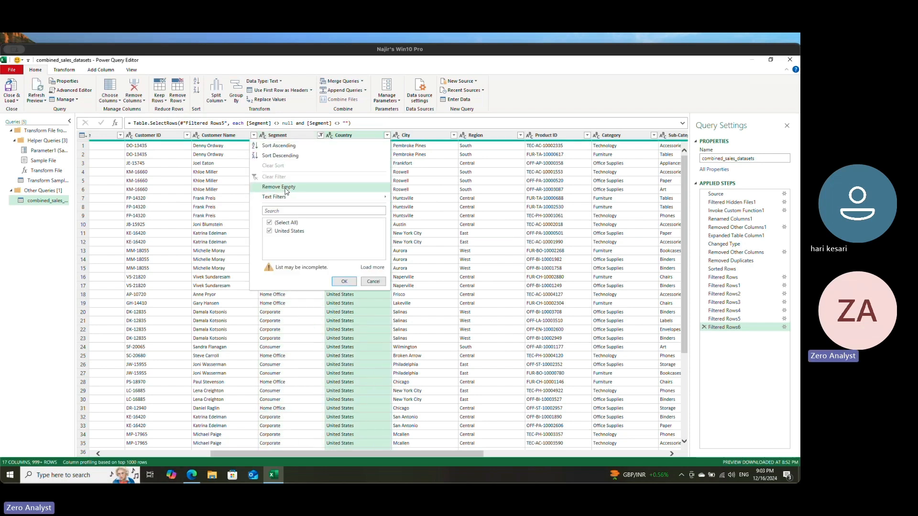
click(372, 267)
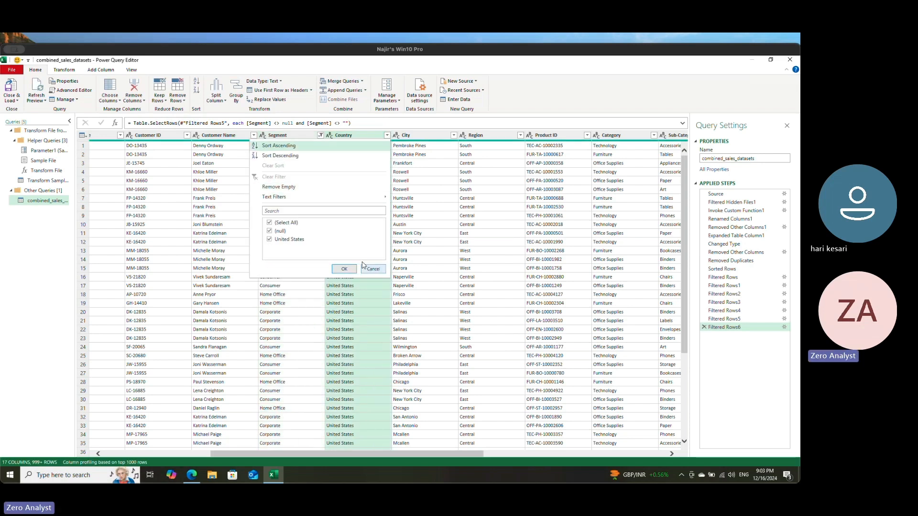
click(286, 188)
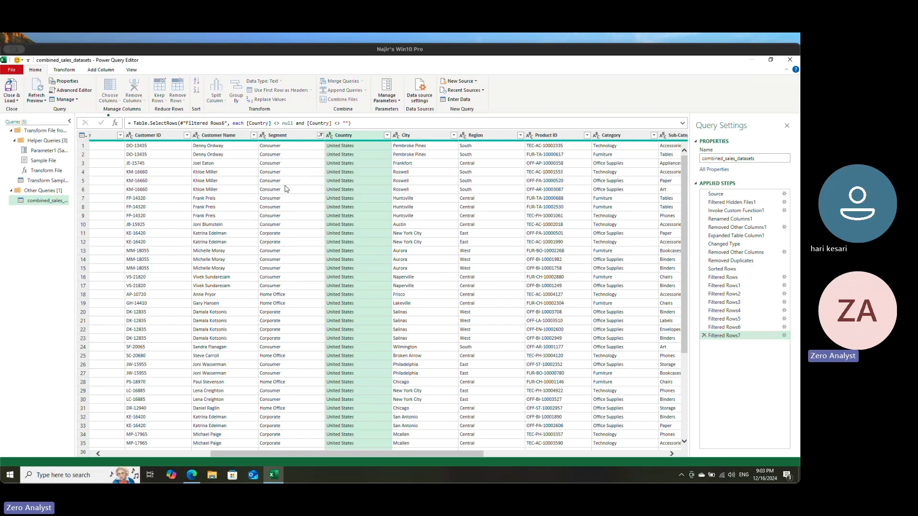
Step: Load all filter values of the Country column to check which ones are excluded, keeping the selection as it is
click(387, 136)
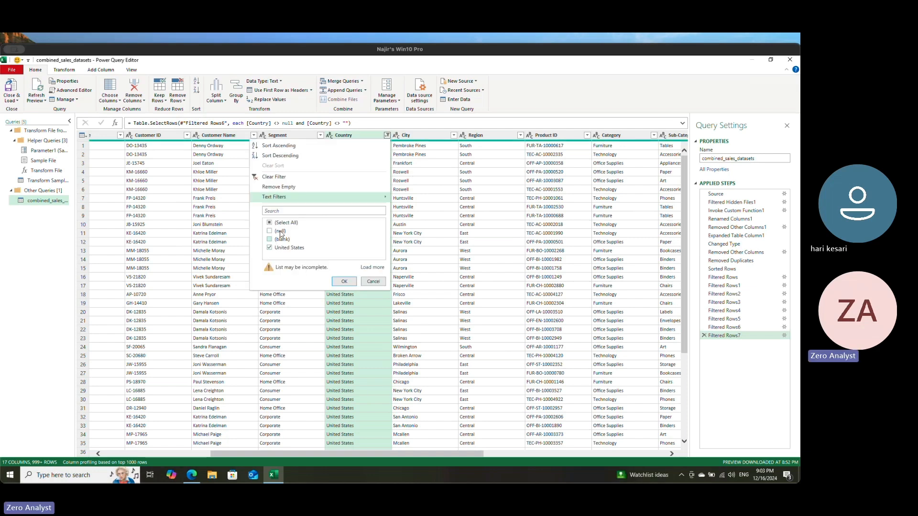
click(372, 267)
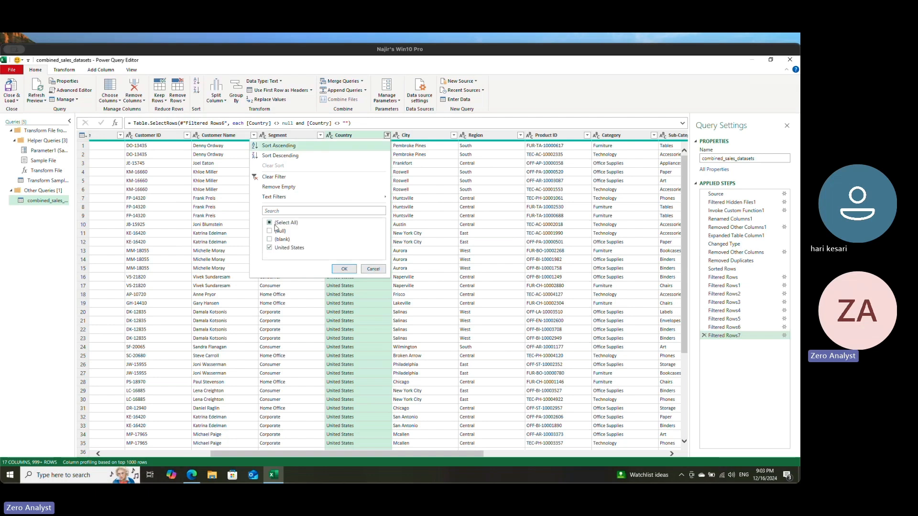
click(355, 268)
Step: Remove the empty rows from the City column, and from the Region column after loading its full list of filter values
click(428, 135)
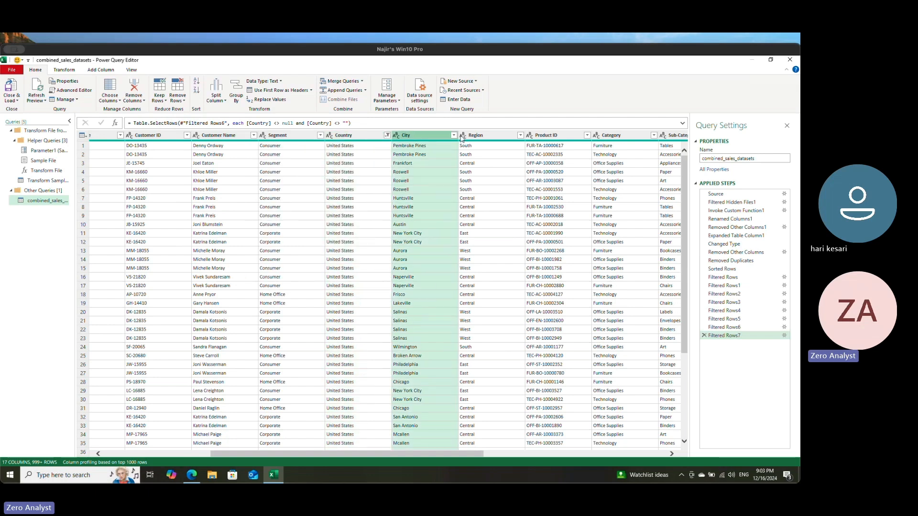
click(453, 136)
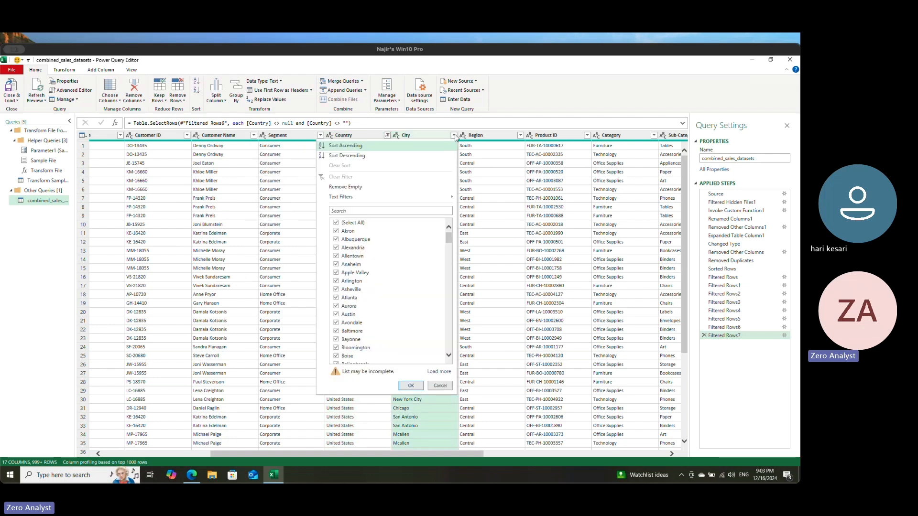
click(356, 187)
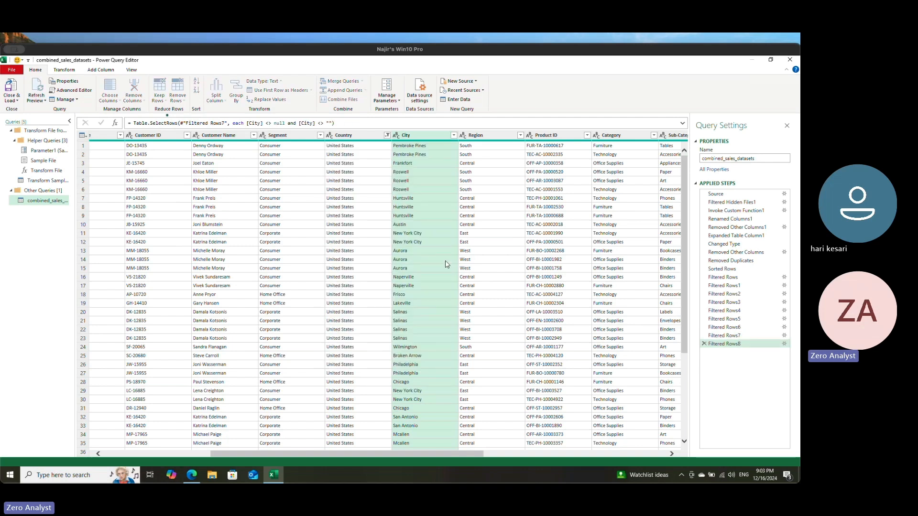
click(510, 136)
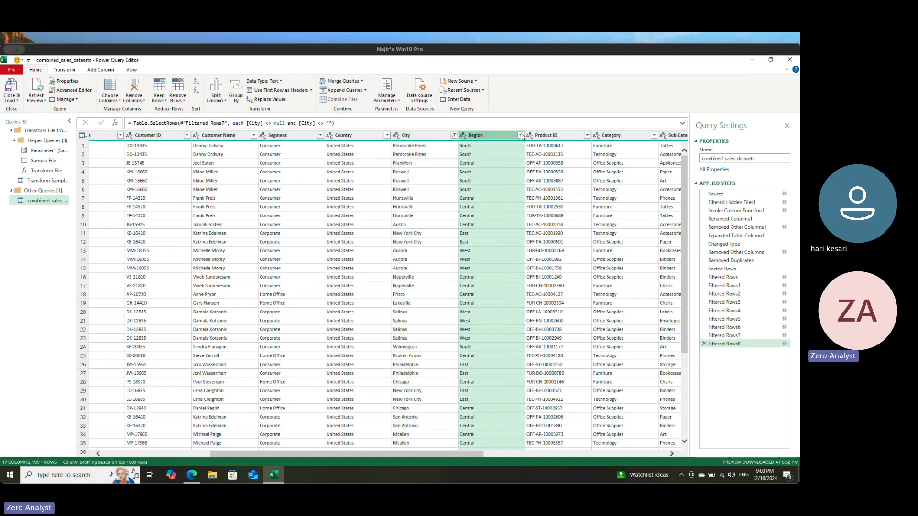
click(521, 136)
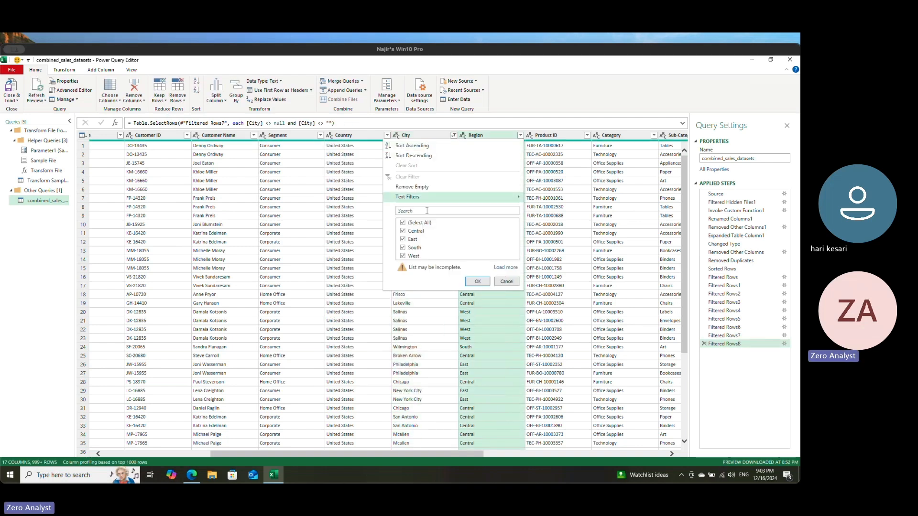
click(508, 271)
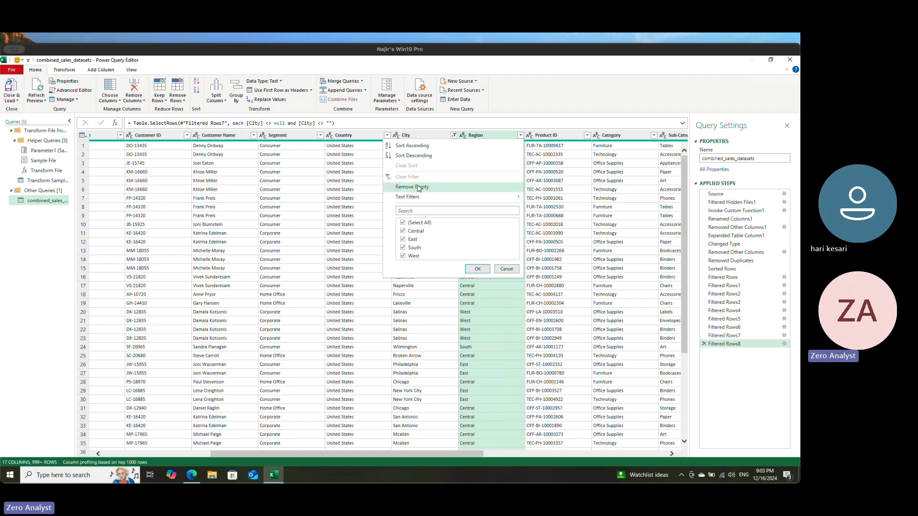
click(458, 187)
Step: Remove the rows with empty values in the Product ID and Category columns
click(569, 137)
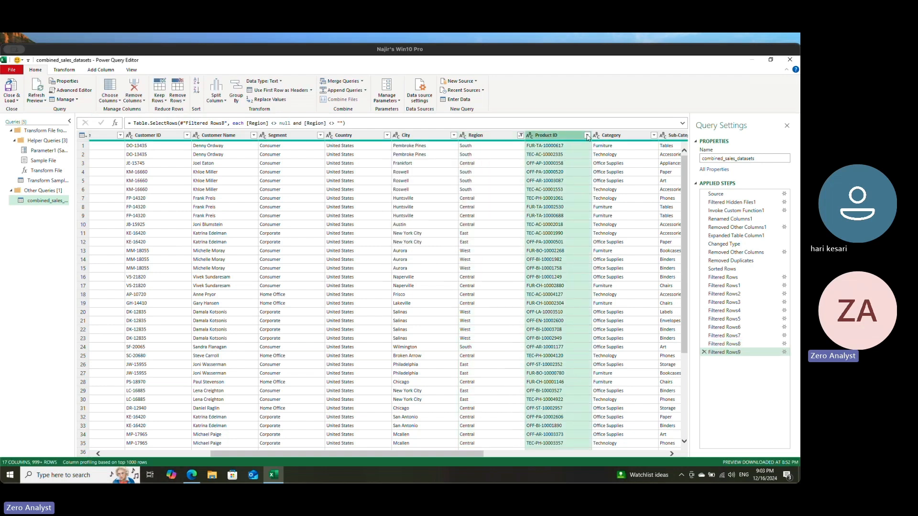
click(587, 137)
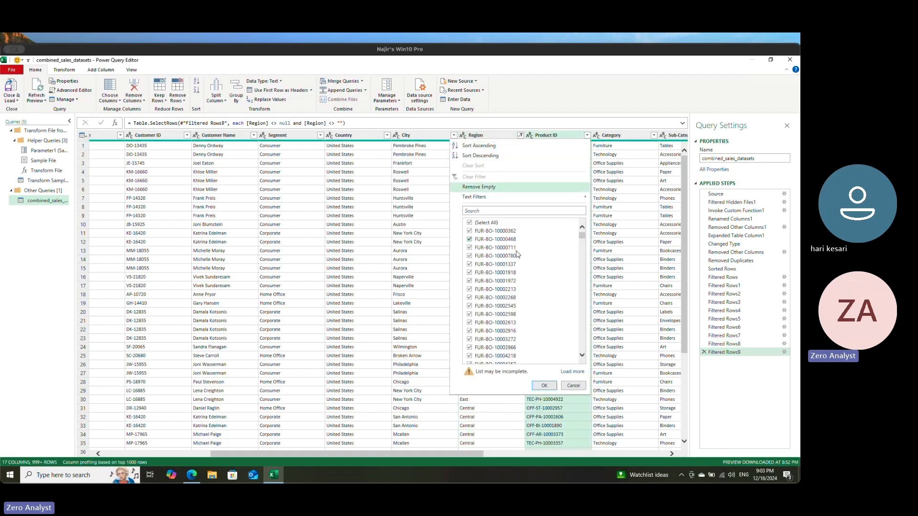
click(487, 185)
click(639, 135)
click(653, 136)
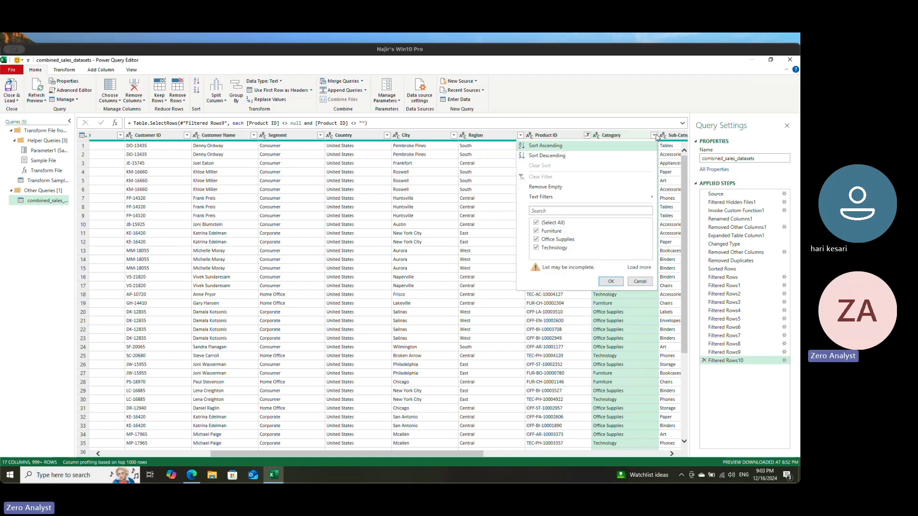
click(563, 187)
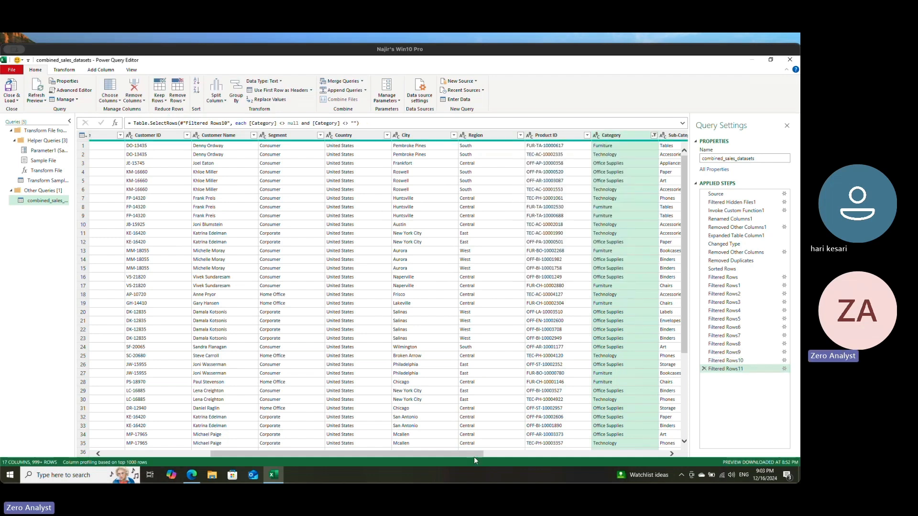
Step: Remove the rows with empty values in the Sub-Category and Product Name columns
drag(473, 455, 672, 455)
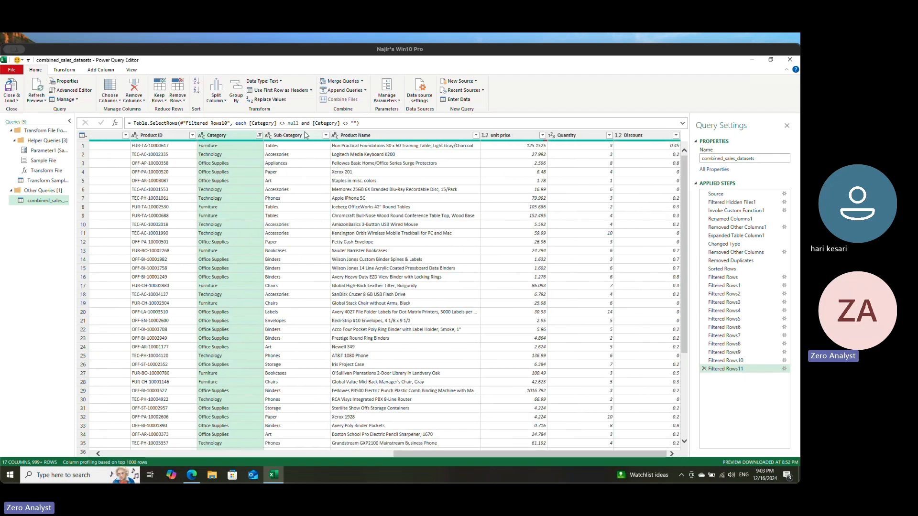
click(313, 136)
click(326, 136)
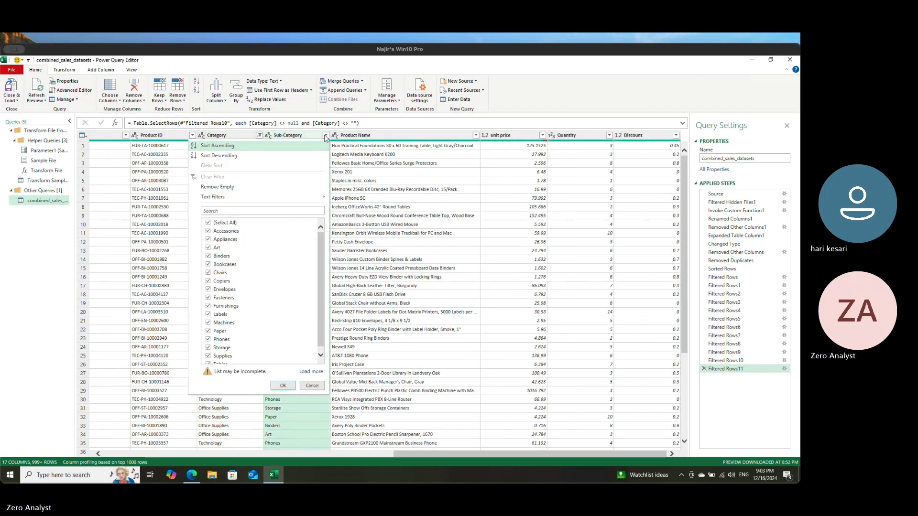
click(222, 187)
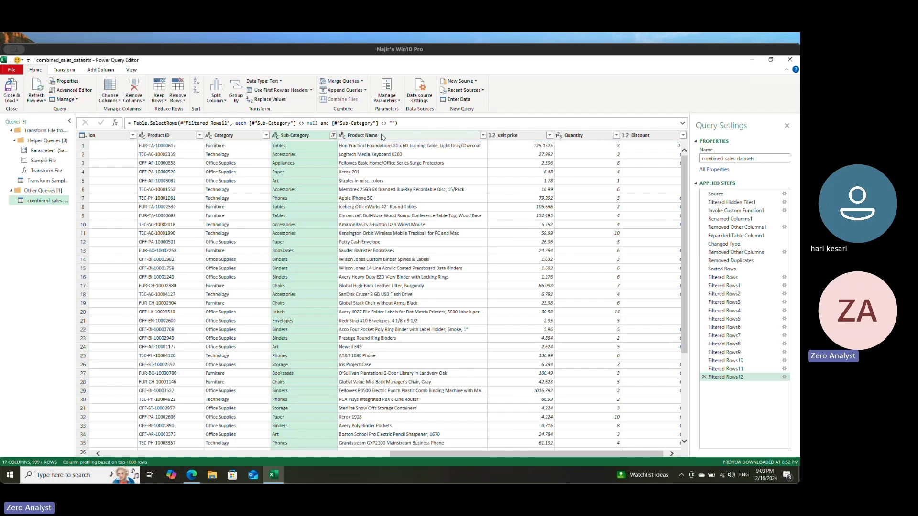
click(478, 136)
click(483, 136)
click(385, 189)
Step: Remove the rows with empty values in the unit price column
click(538, 137)
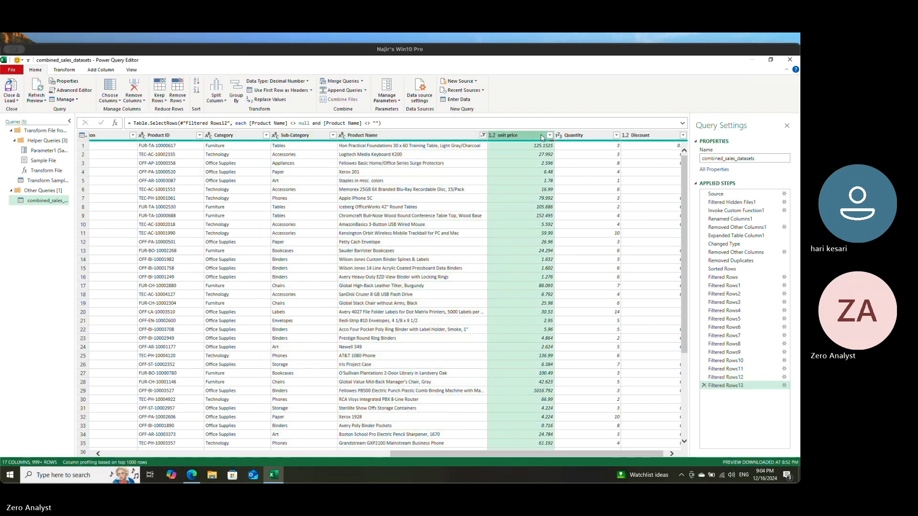
click(549, 135)
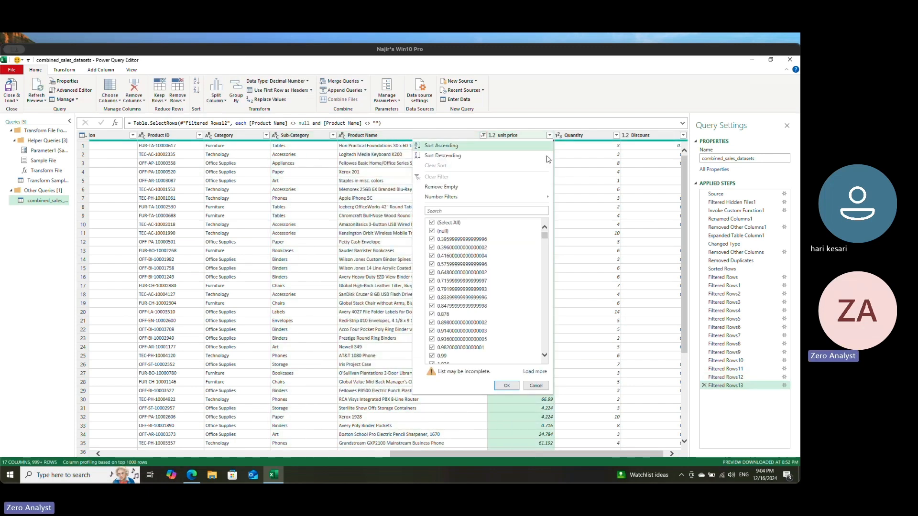
click(446, 188)
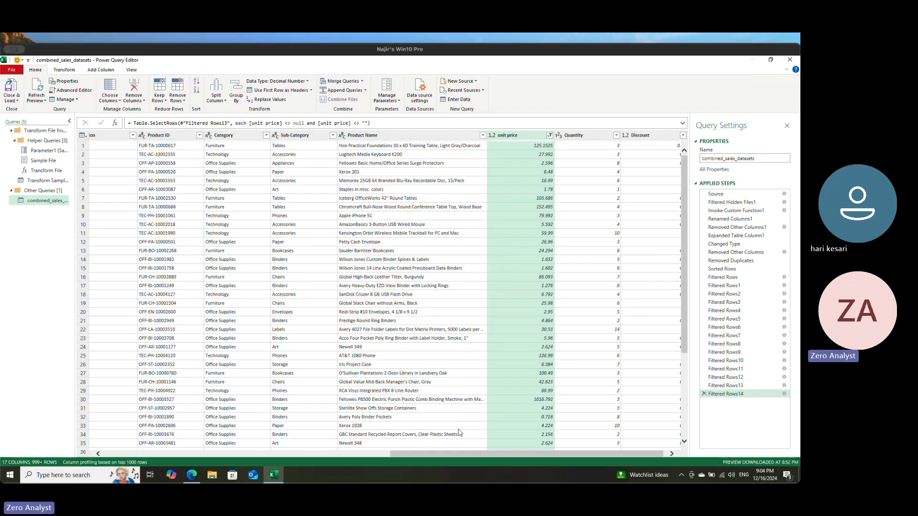
Step: Remove the rows with empty values in the Quantity and Discount columns
click(575, 136)
click(610, 136)
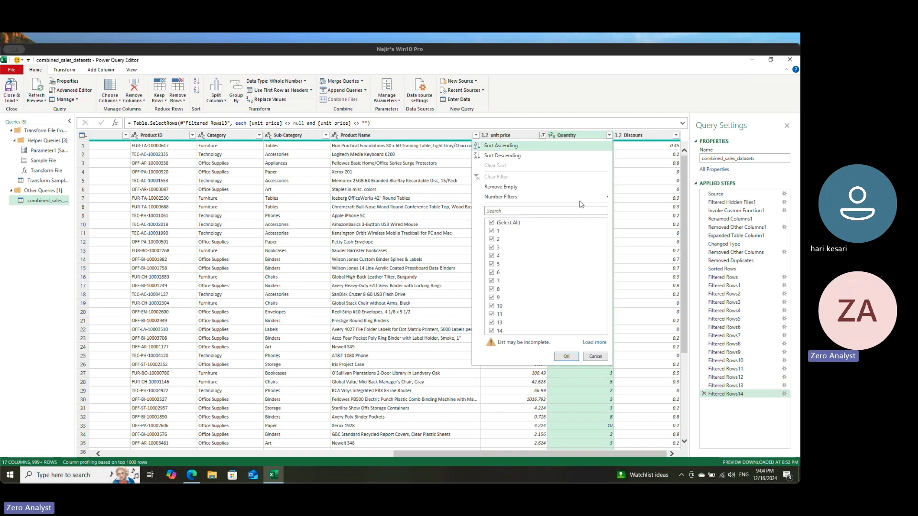
click(511, 187)
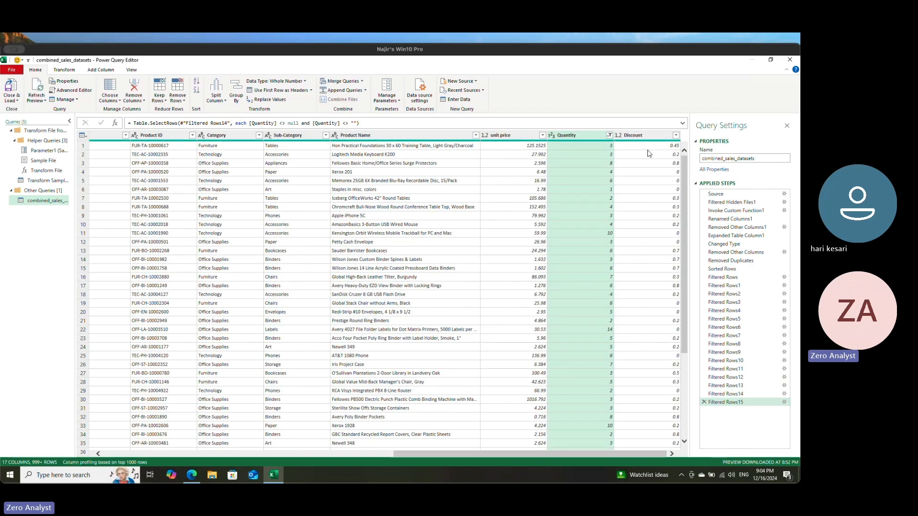
click(644, 135)
click(676, 135)
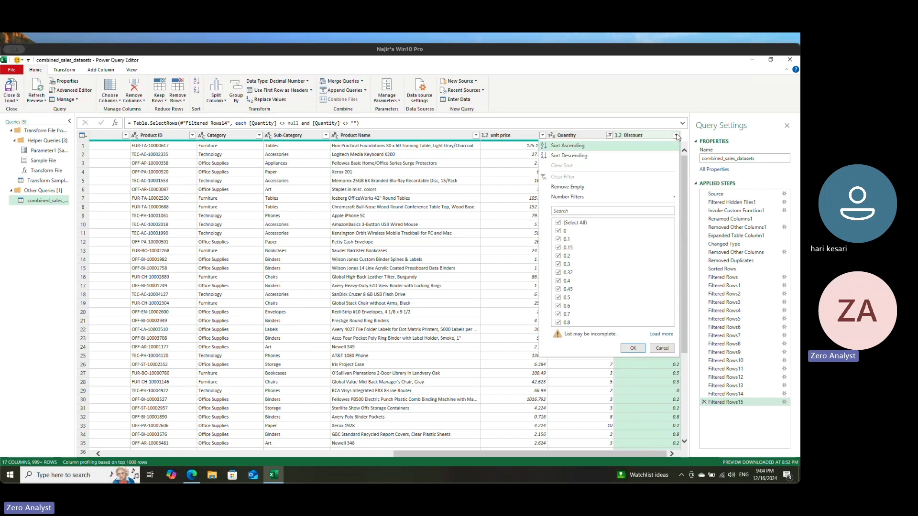
click(573, 187)
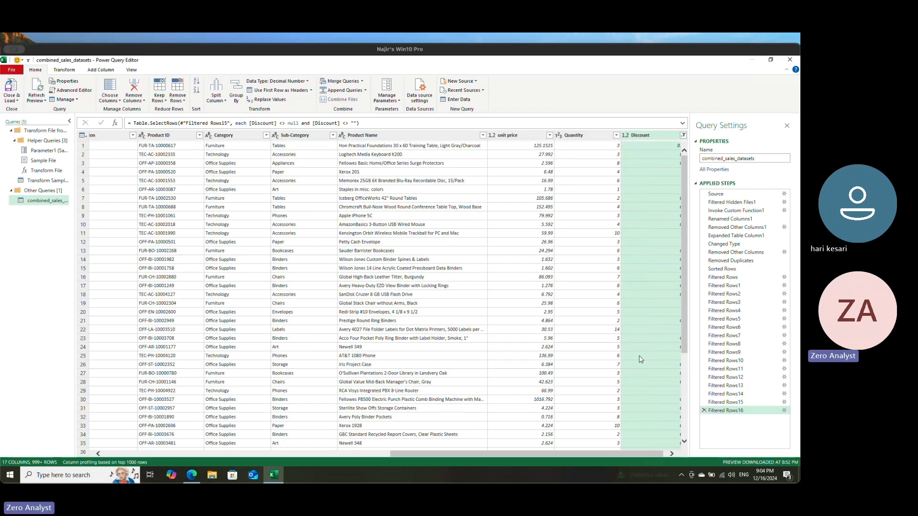
Step: Check the data type of the date column against the available types, keeping its current type
drag(660, 453, 285, 445)
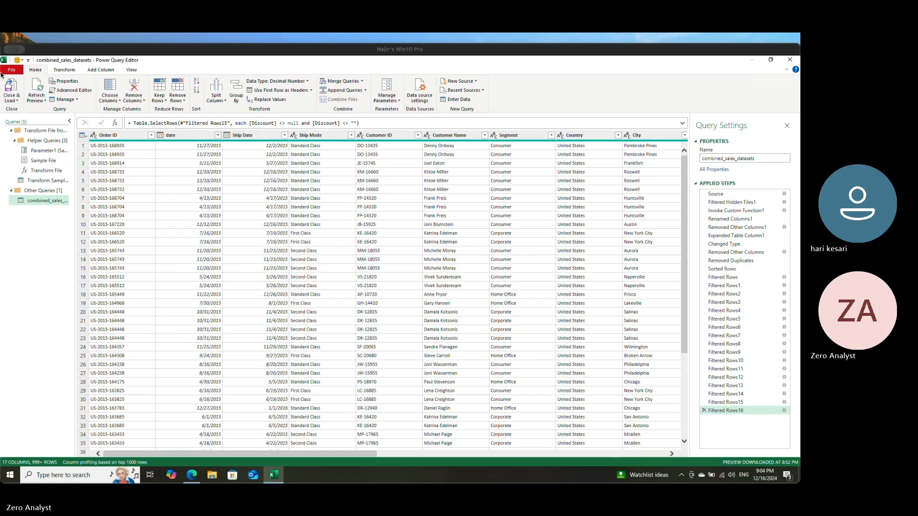
mouse_move(166, 141)
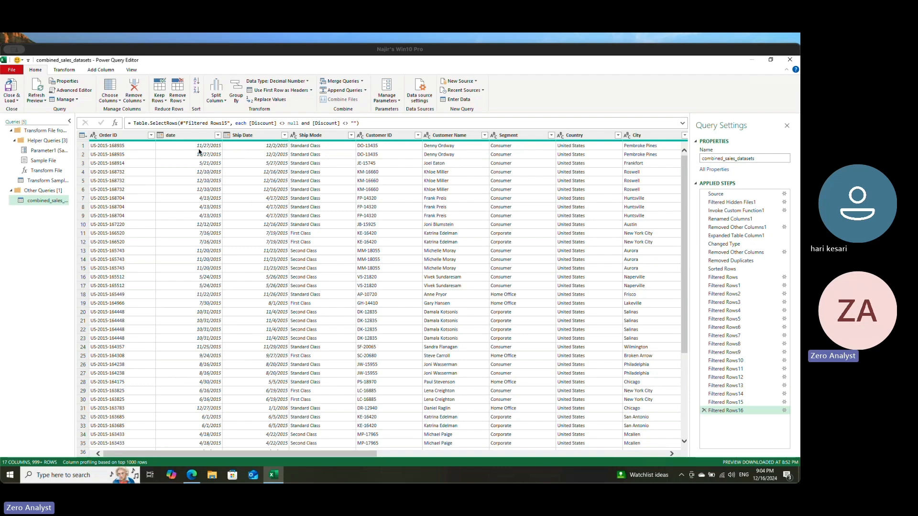
click(199, 154)
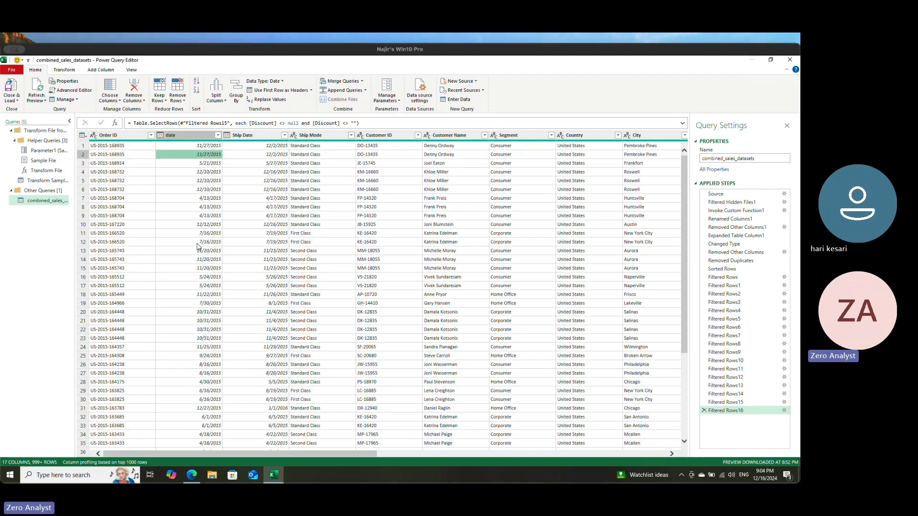
click(181, 136)
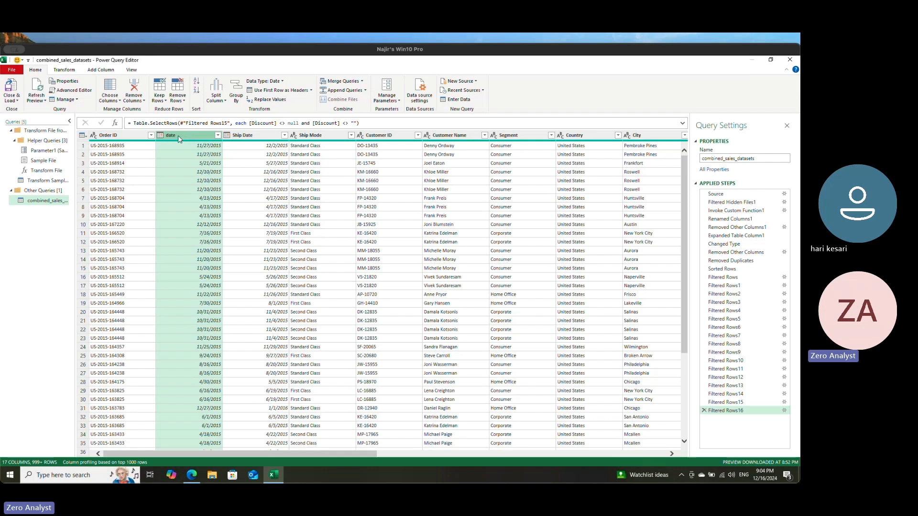
click(59, 70)
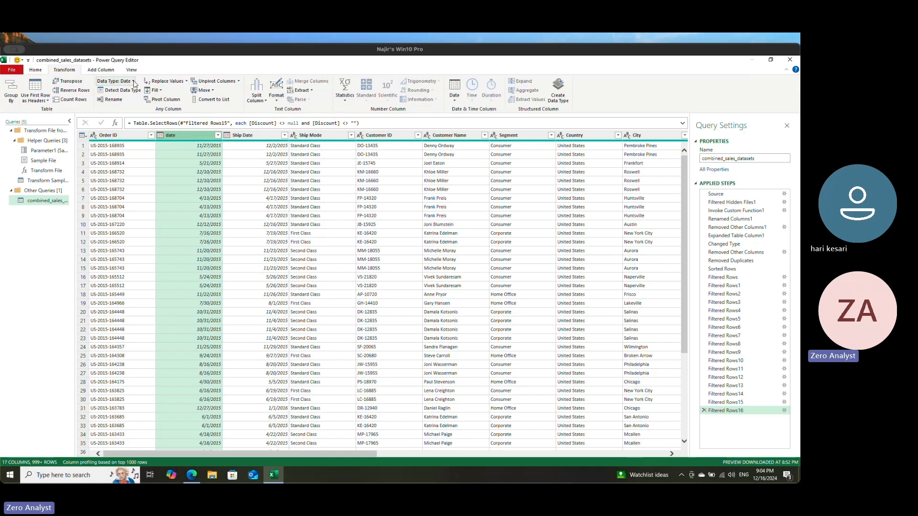
click(132, 82)
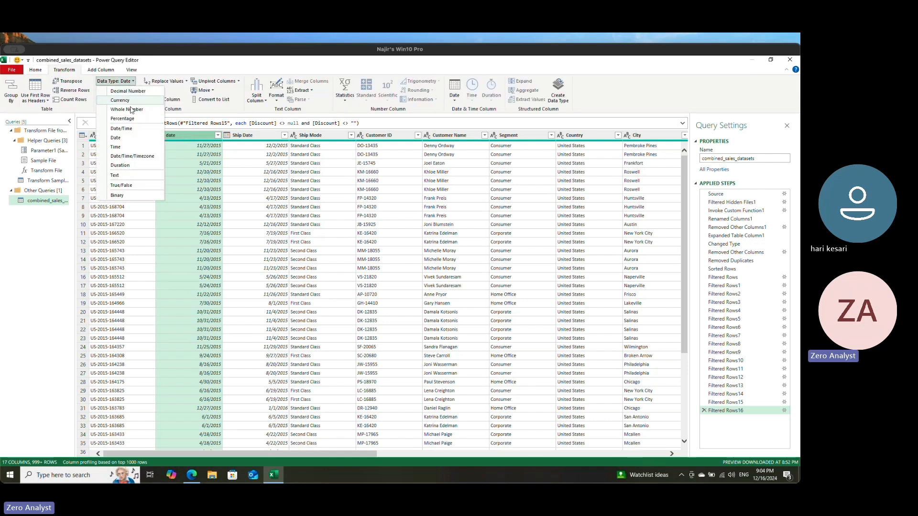
click(236, 136)
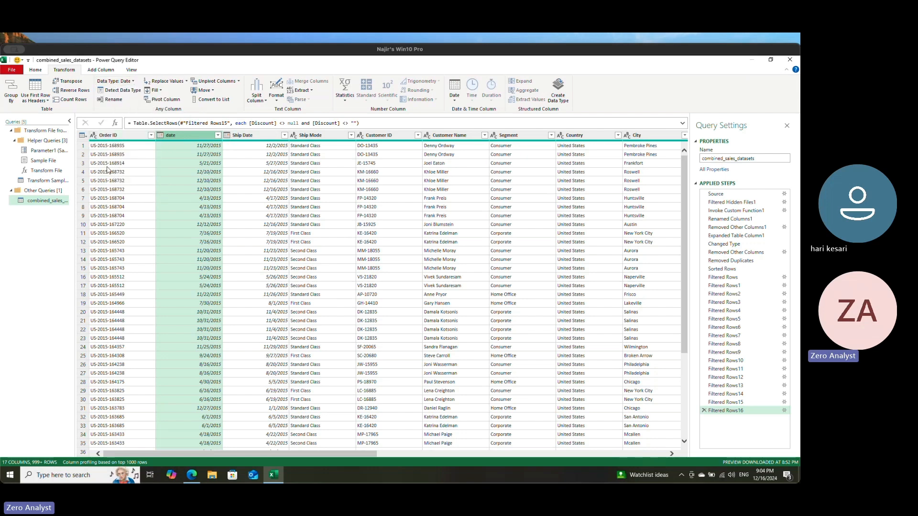
Step: Review the data types of the columns from Ship Date through Product Name one after another
click(245, 137)
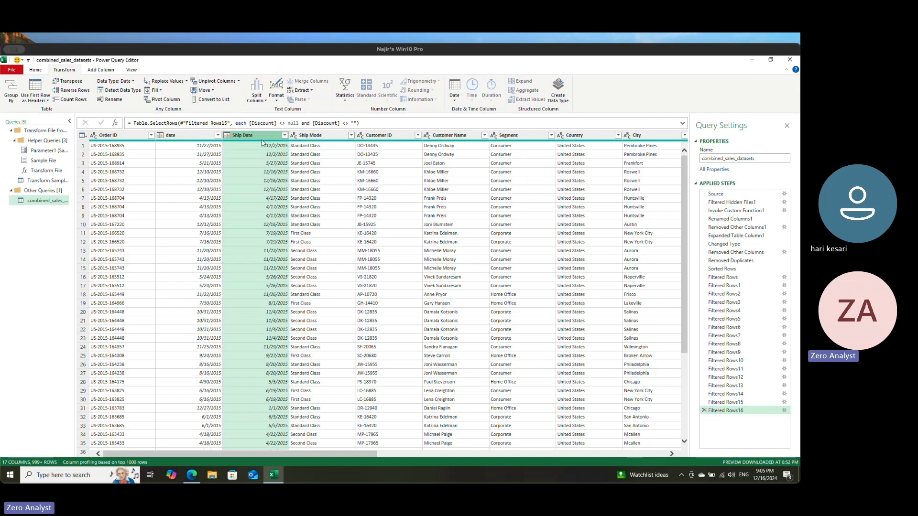
click(324, 137)
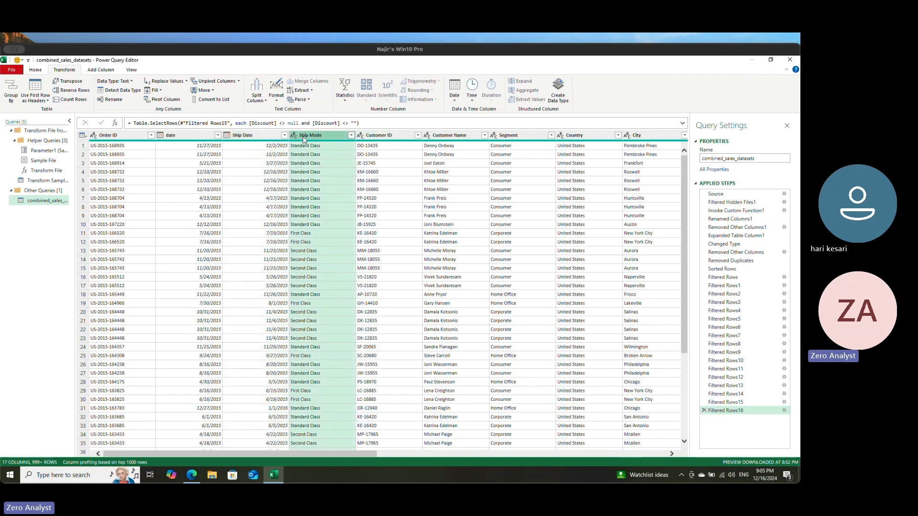
click(393, 136)
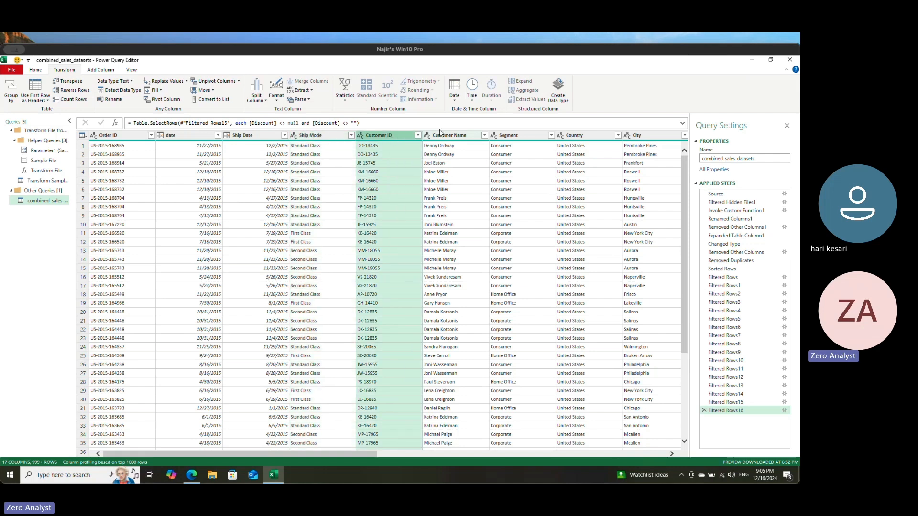
click(503, 138)
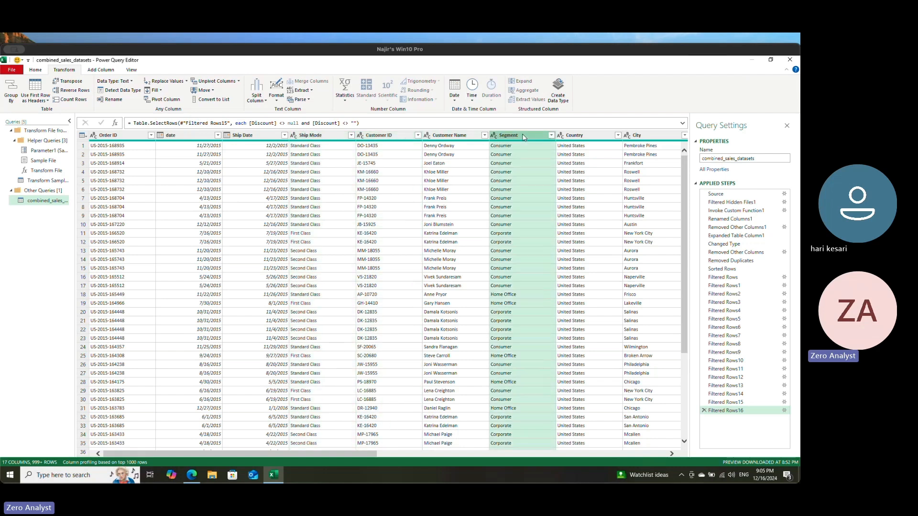
click(592, 139)
click(643, 138)
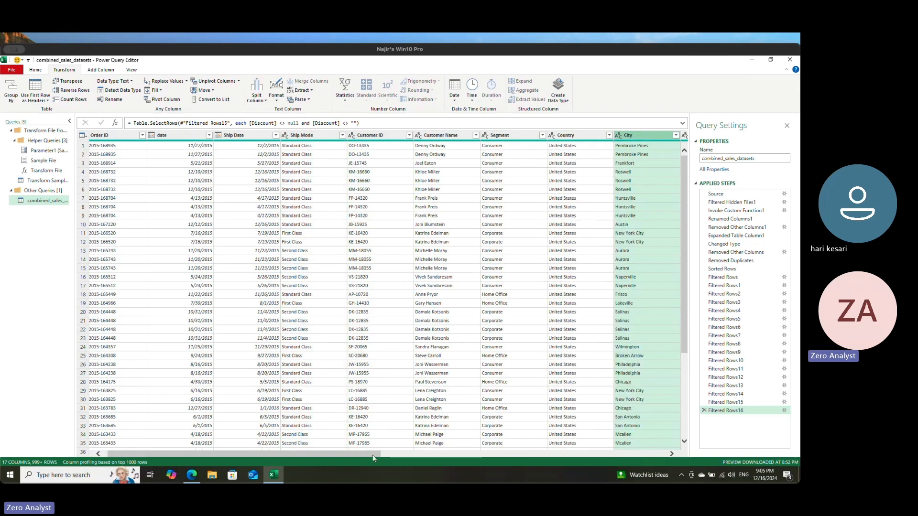
drag(376, 453, 573, 455)
click(306, 139)
click(370, 136)
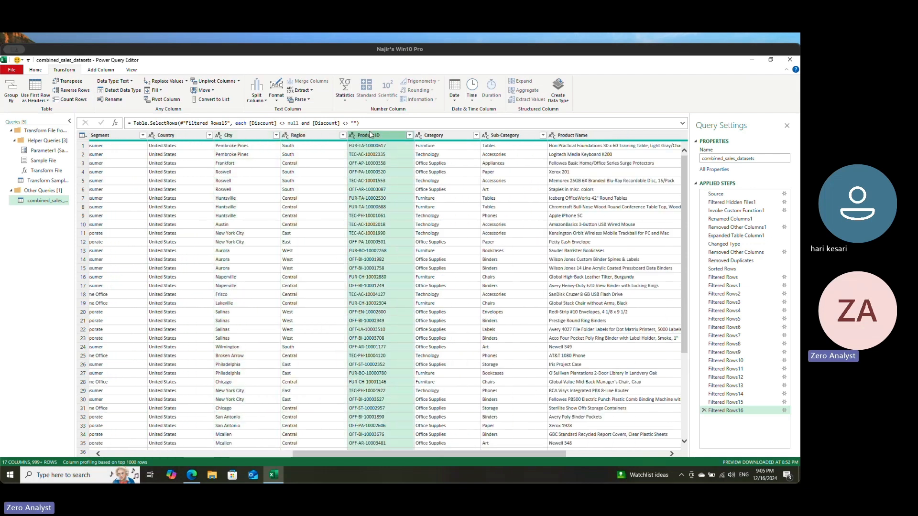
click(436, 136)
click(509, 135)
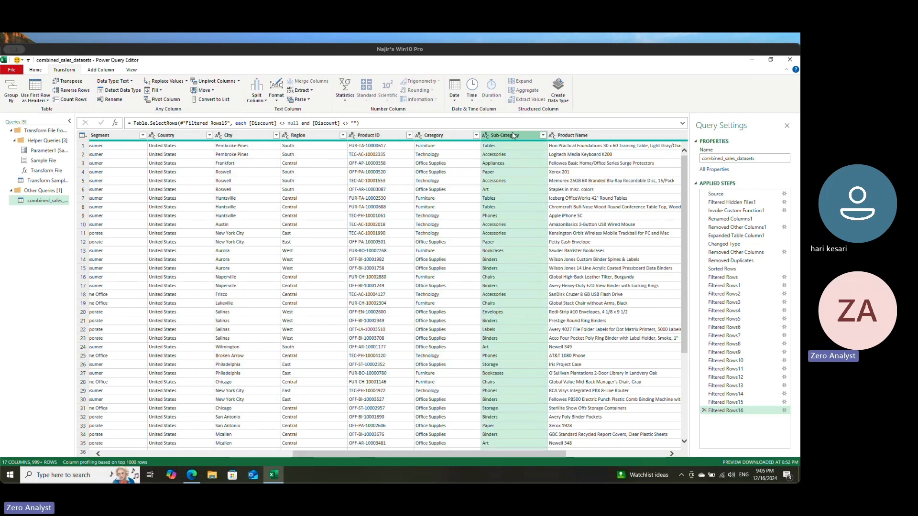
click(572, 137)
Step: Change the data type of the unit price column to Currency and look over the converted values
drag(529, 456, 621, 454)
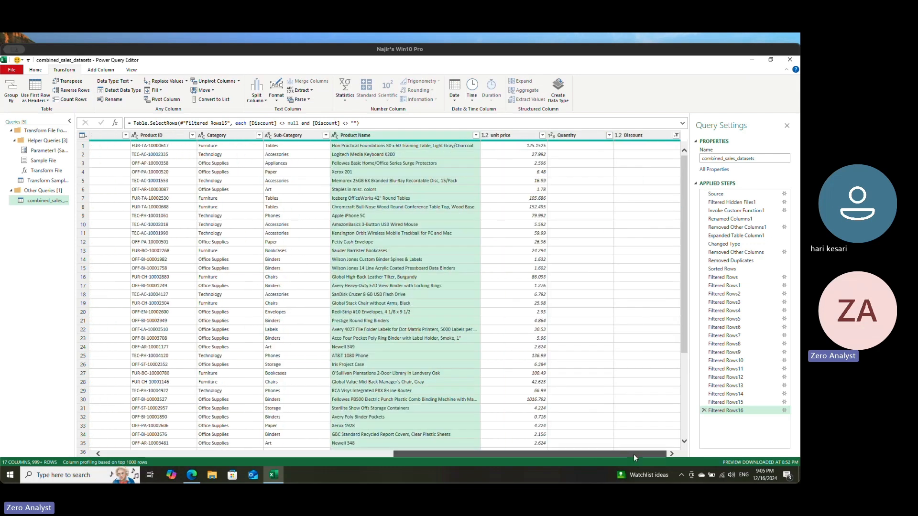
click(510, 139)
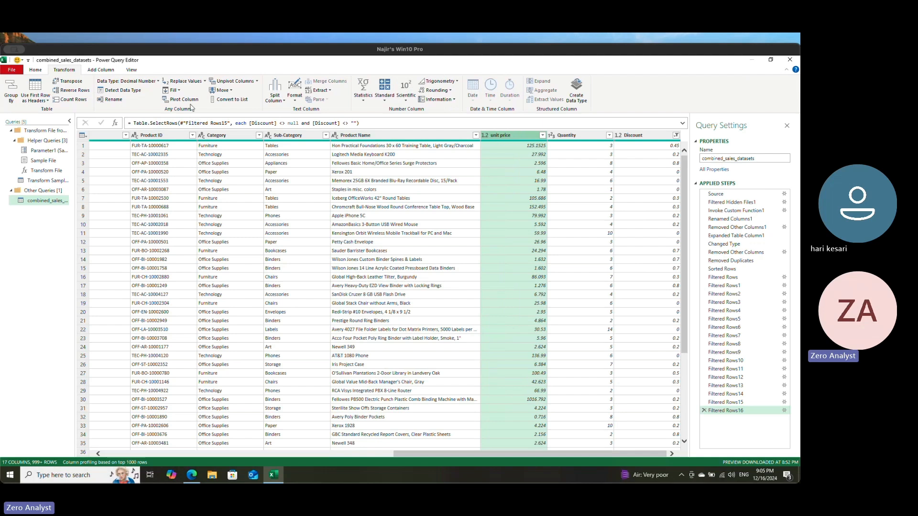
click(127, 81)
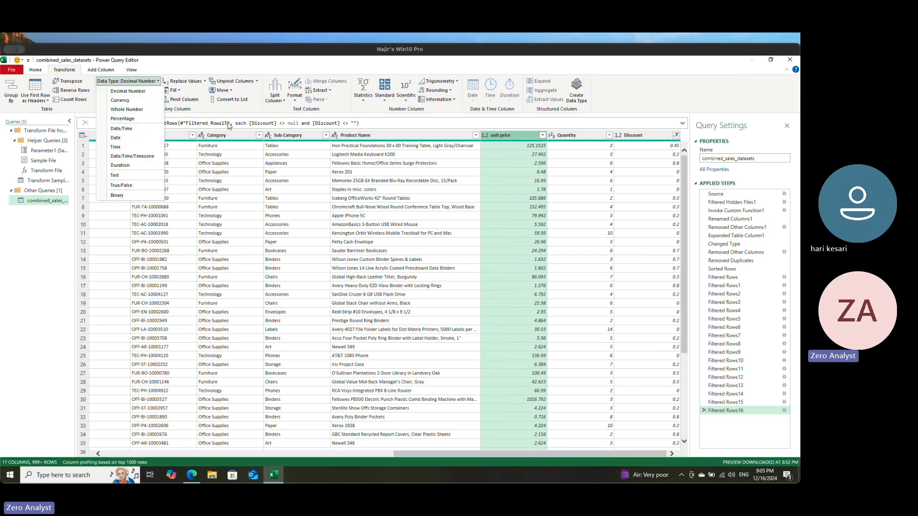
click(128, 101)
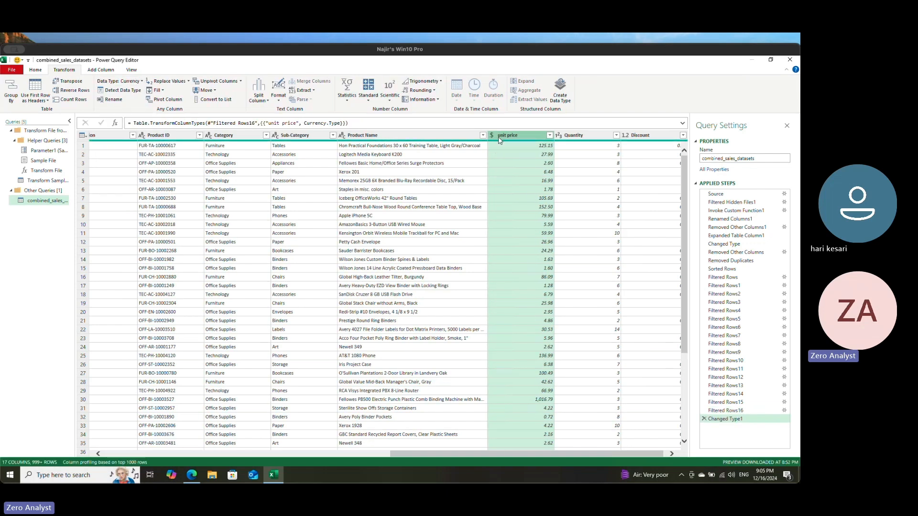
scroll(549, 451, down, 1)
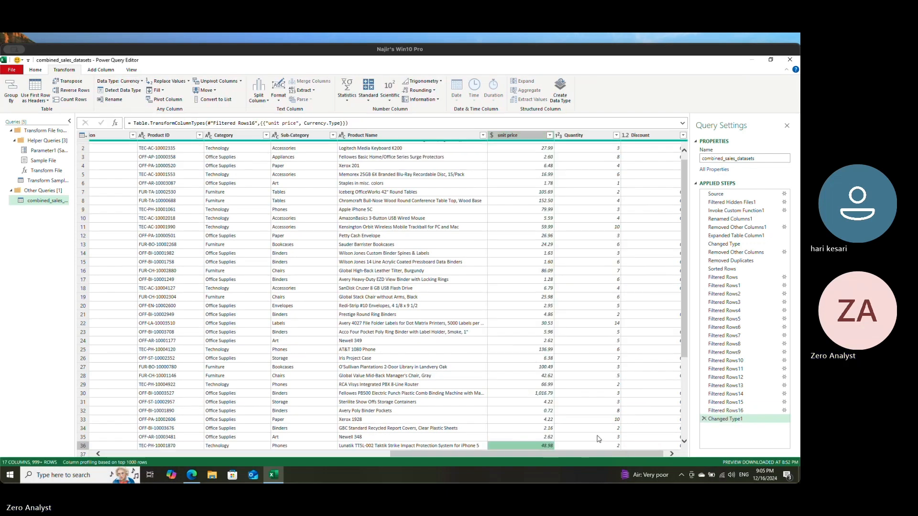
Step: Check the data types of the Quantity and Discount columns, keeping their current types
drag(570, 455, 664, 458)
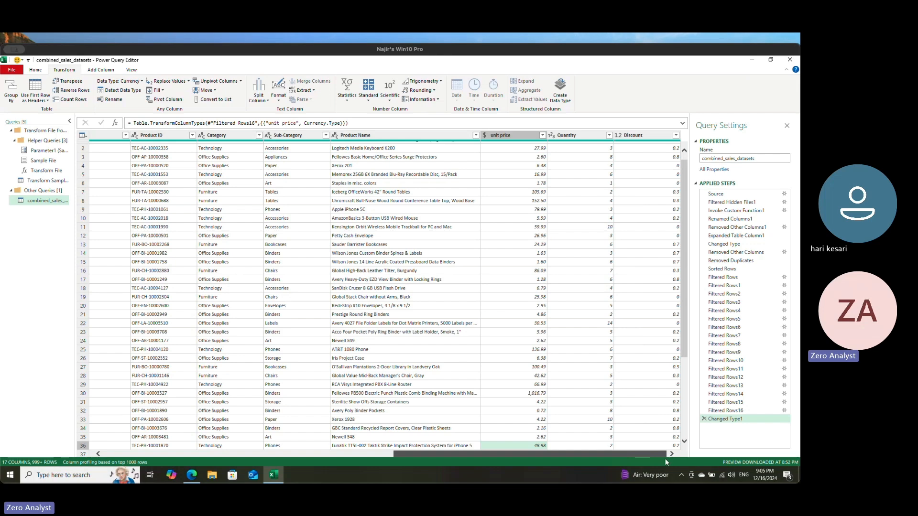
click(578, 137)
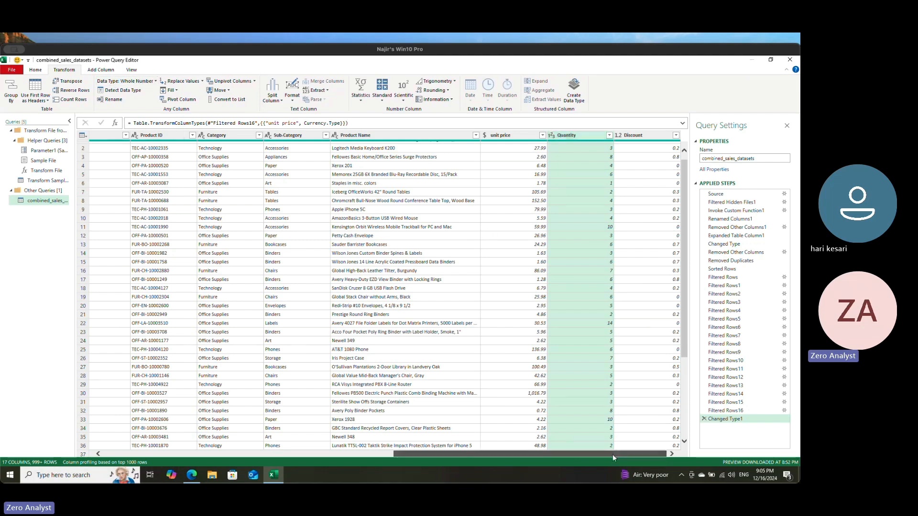
click(648, 139)
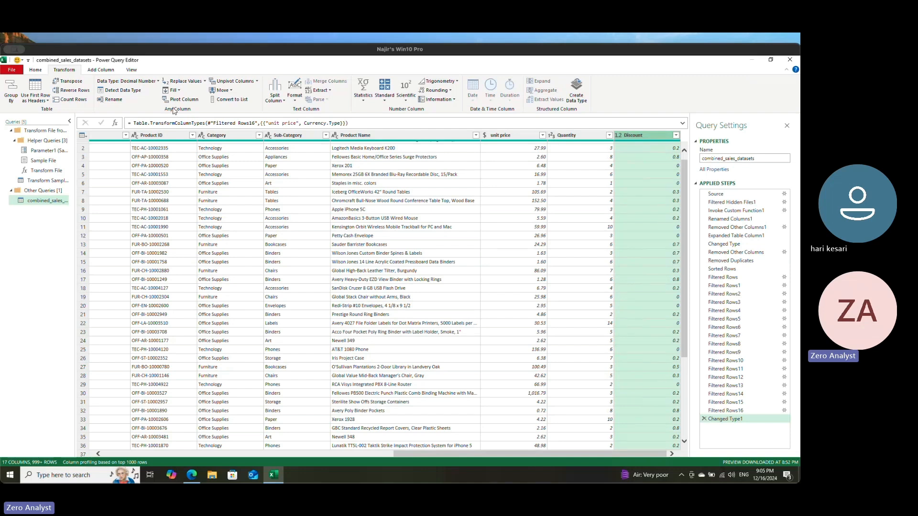
click(142, 84)
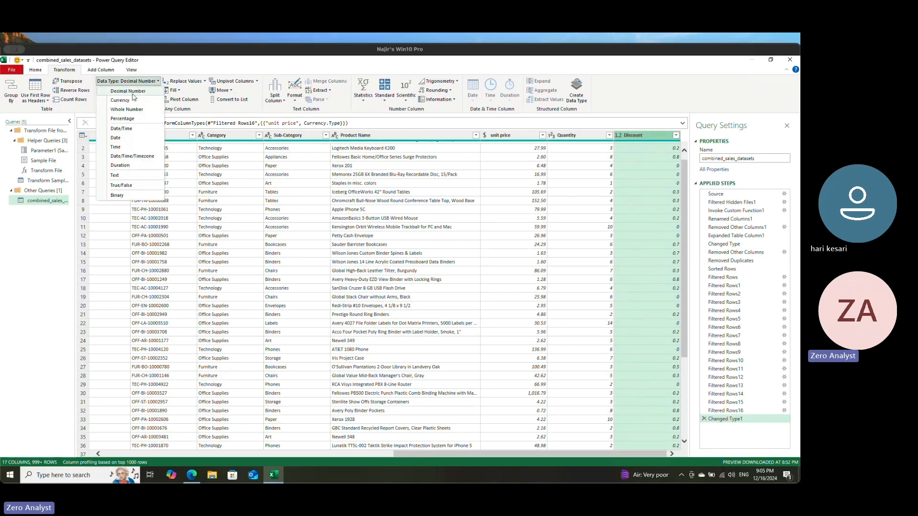
click(584, 453)
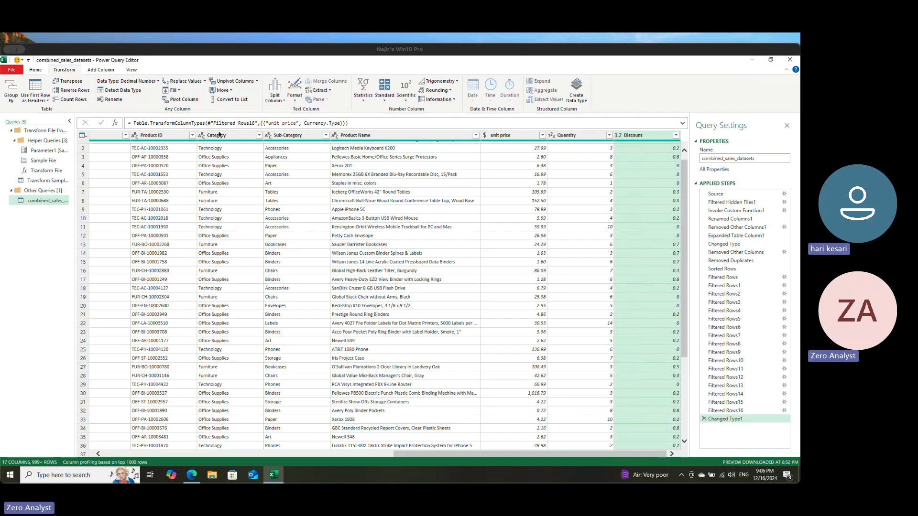
drag(530, 454, 677, 335)
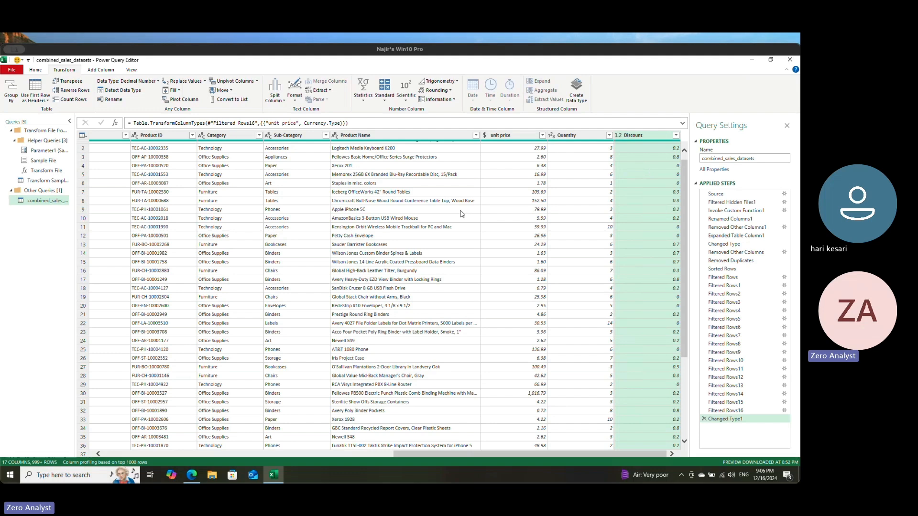
Step: Start a custom column for the combined sales query and name it "net sale"
click(37, 71)
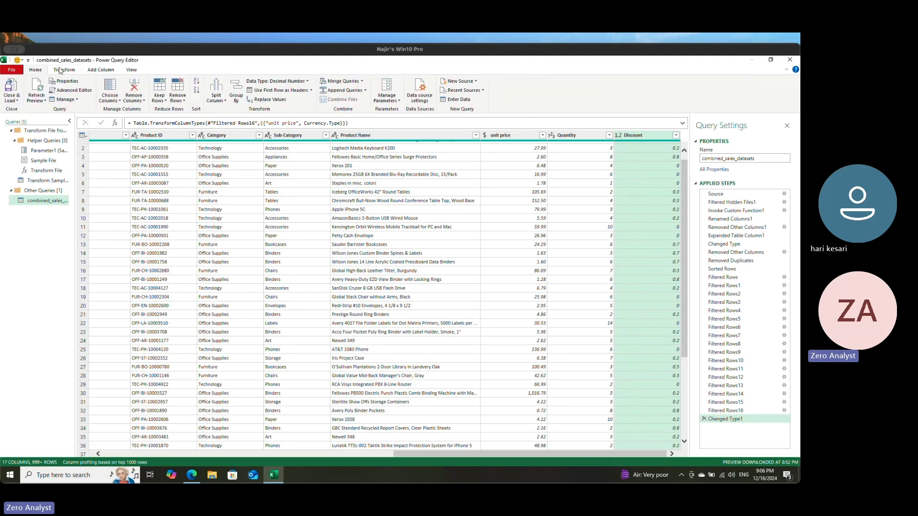
click(102, 72)
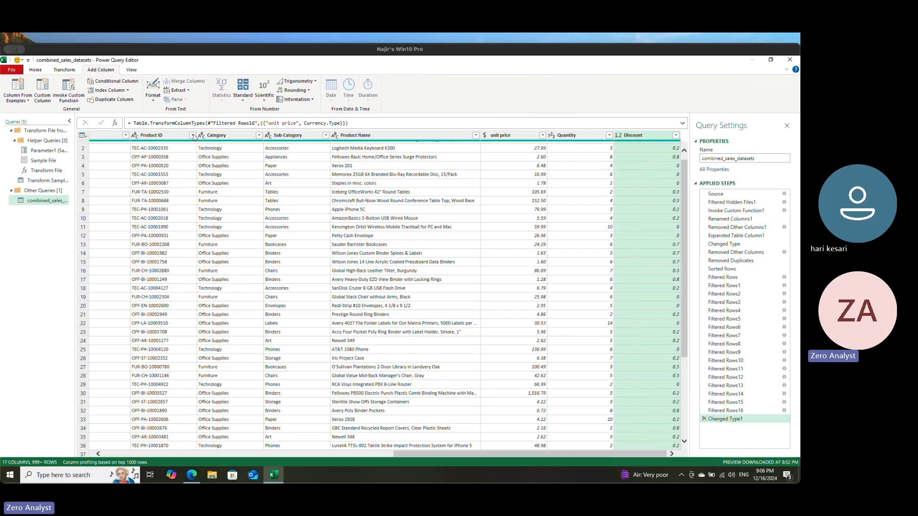
click(42, 91)
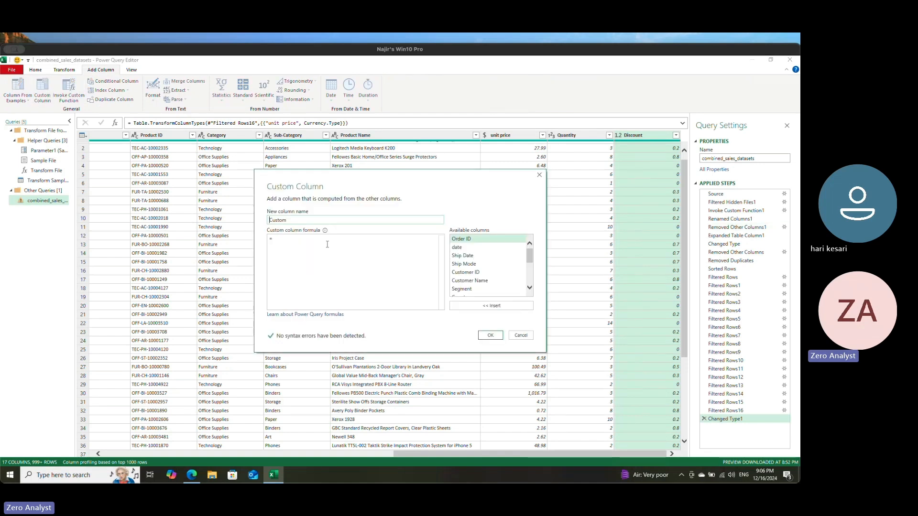
click(327, 245)
double_click(281, 219)
text(Tot)
key(BackSpace)
key(BackSpace)
key(BackSpace)
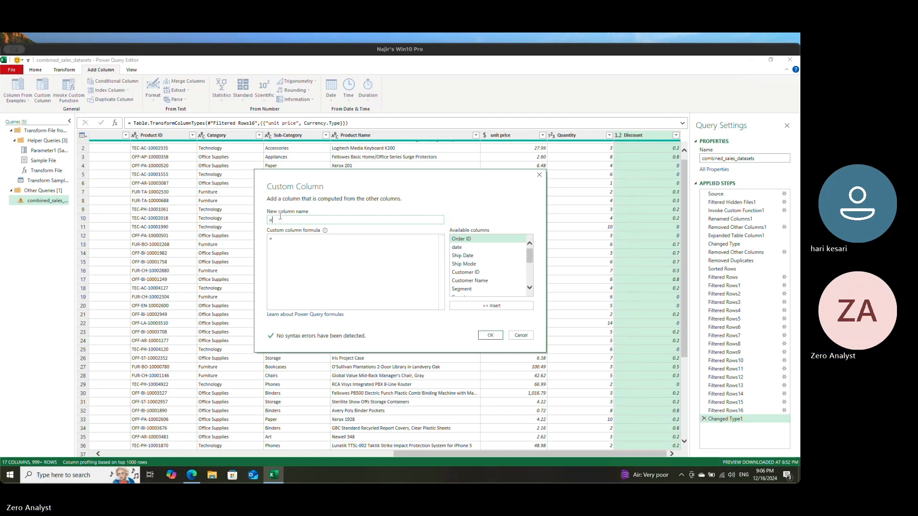
text(net sale)
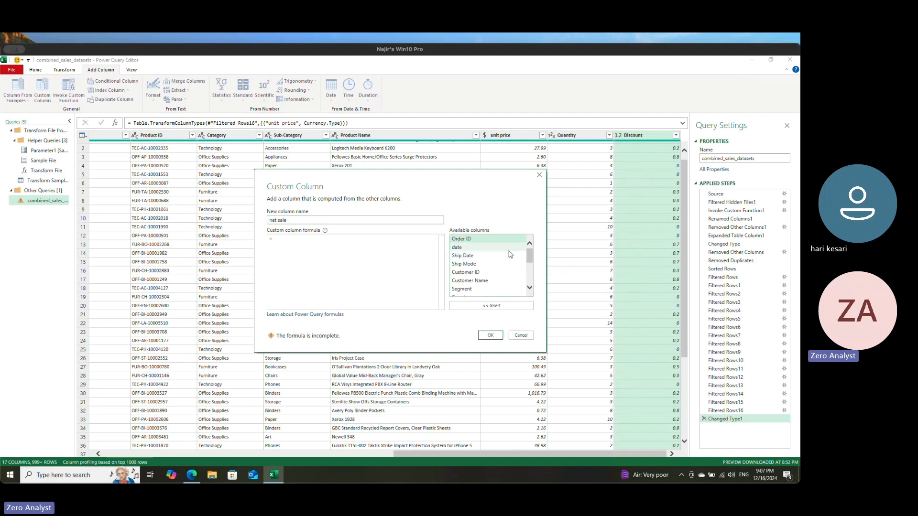
Step: Build the custom column formula as [unit price] * [Quantity] from the available columns
scroll(507, 268, down, 3)
scroll(516, 286, down, 2)
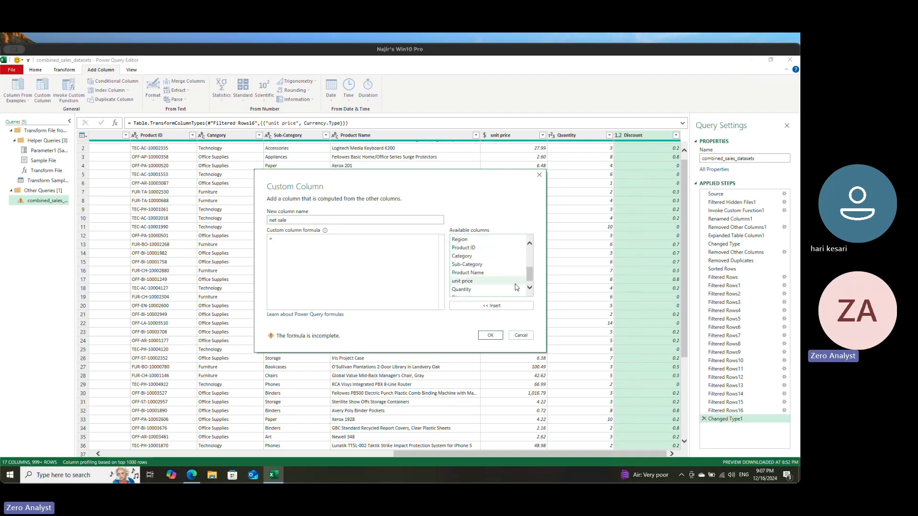
click(477, 280)
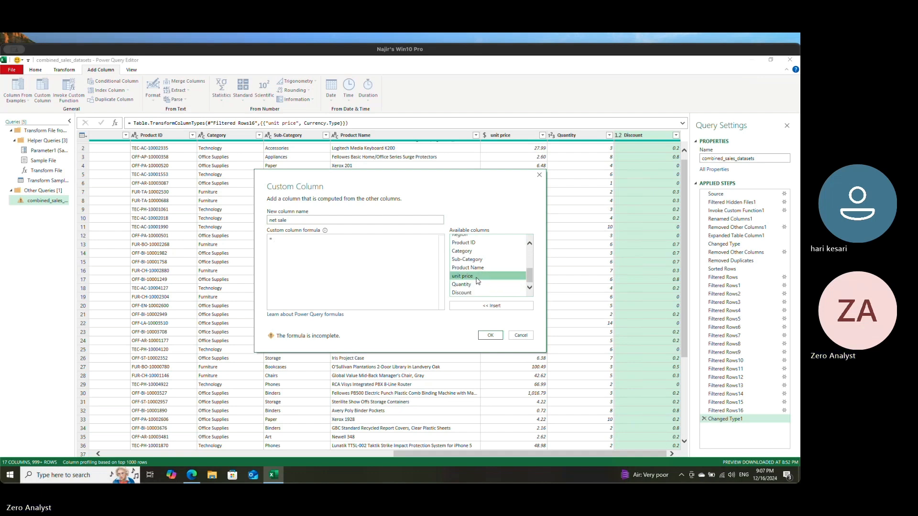
click(478, 305)
text(*)
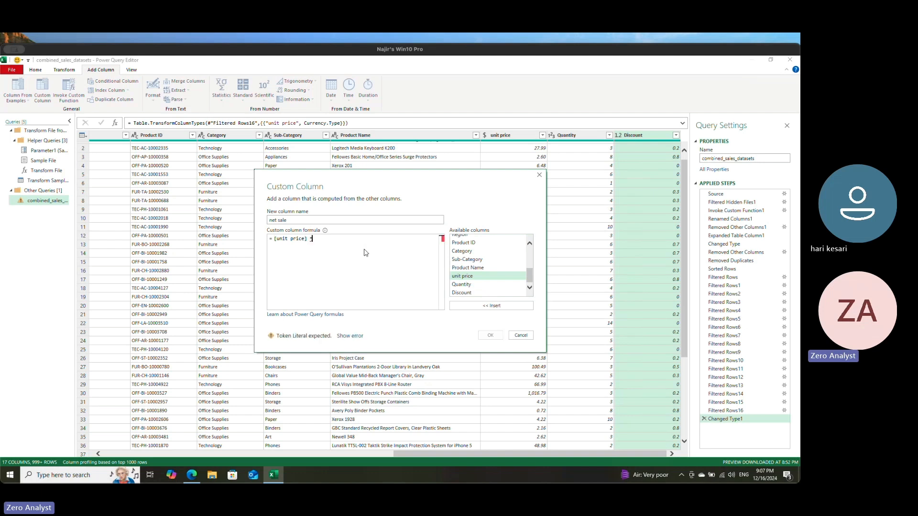
click(483, 284)
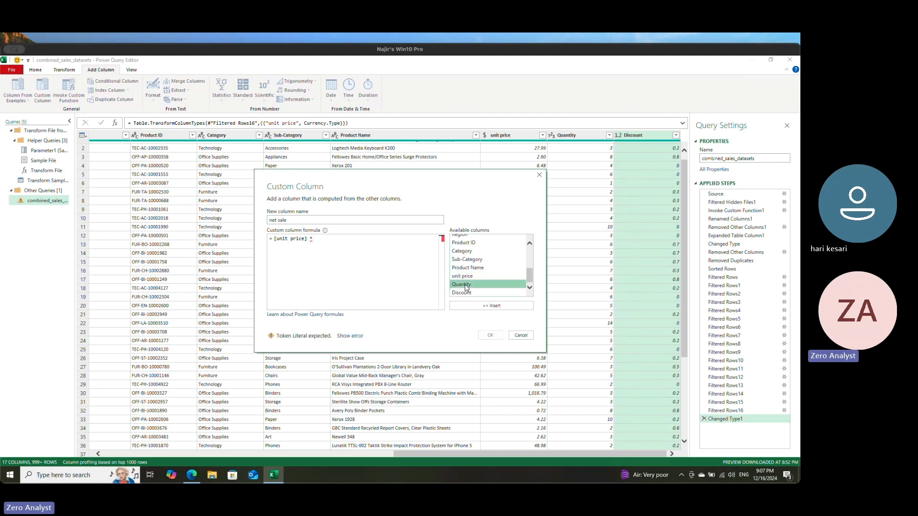
click(491, 305)
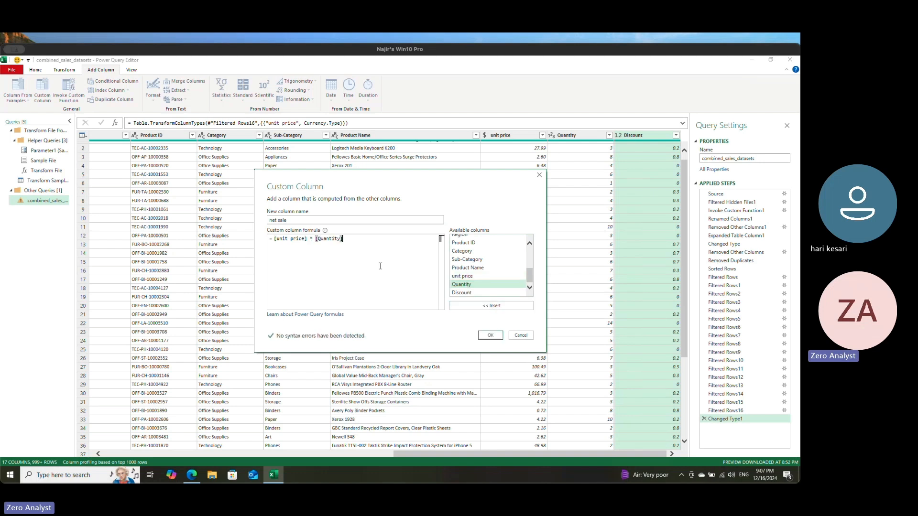
Step: Enclose the [unit price] * [Quantity] product in parentheses and append a minus sign after it
click(276, 241)
click(342, 239)
click(275, 240)
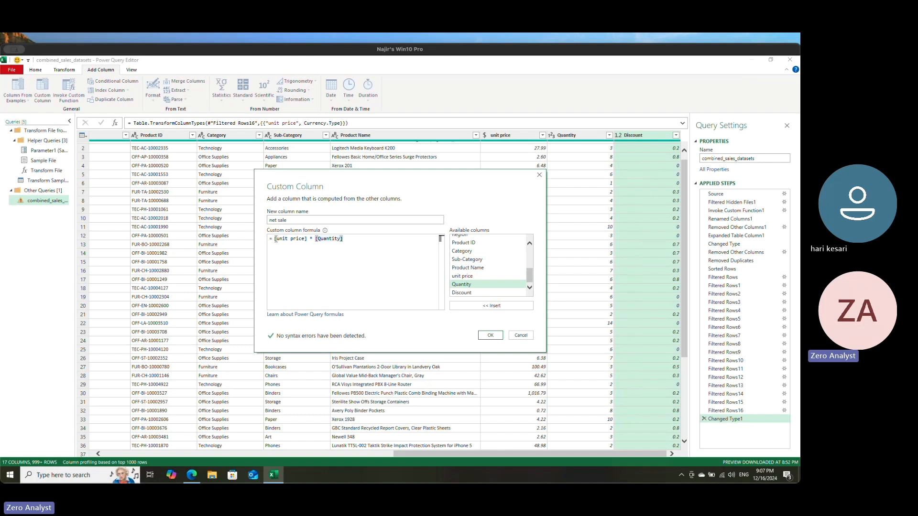
text(()
click(396, 243)
text())
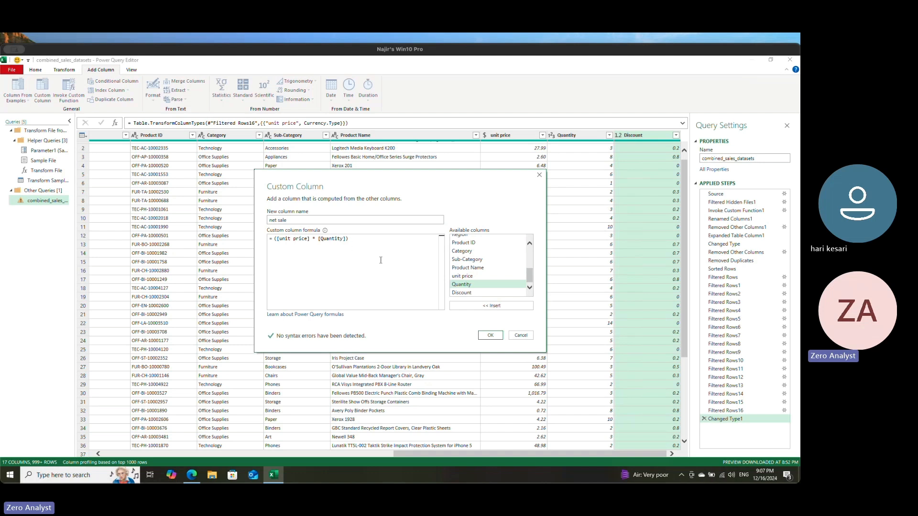
text( -)
Step: Switch to the desktop launcher's calculator and compute the sample discount 20 * .25
key(super+space)
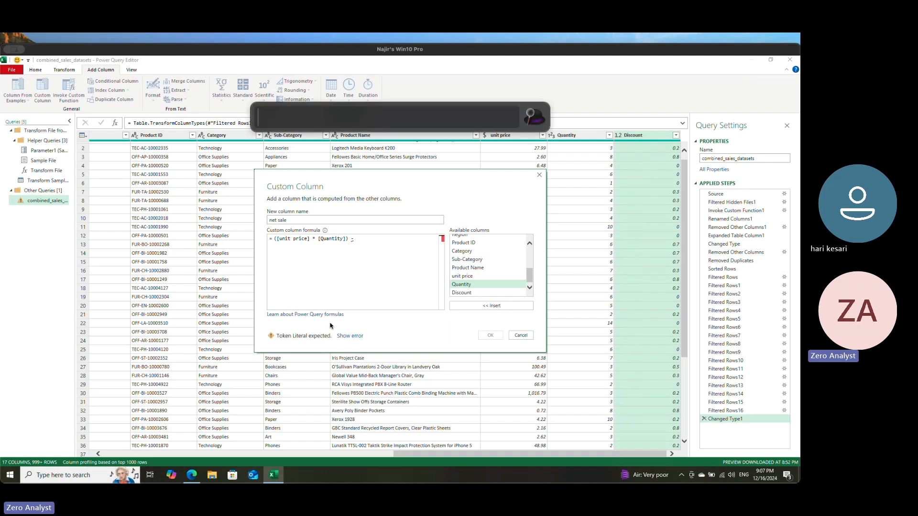
text(20)
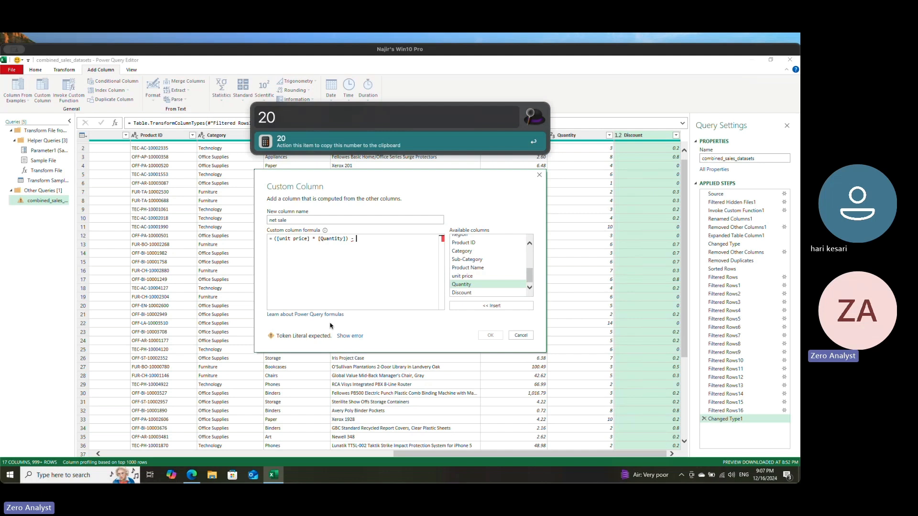
text( *)
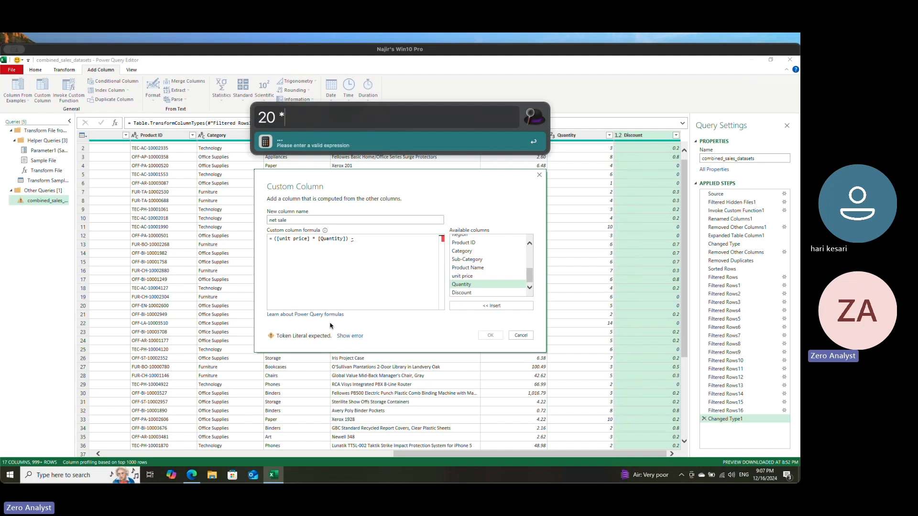
text( .25)
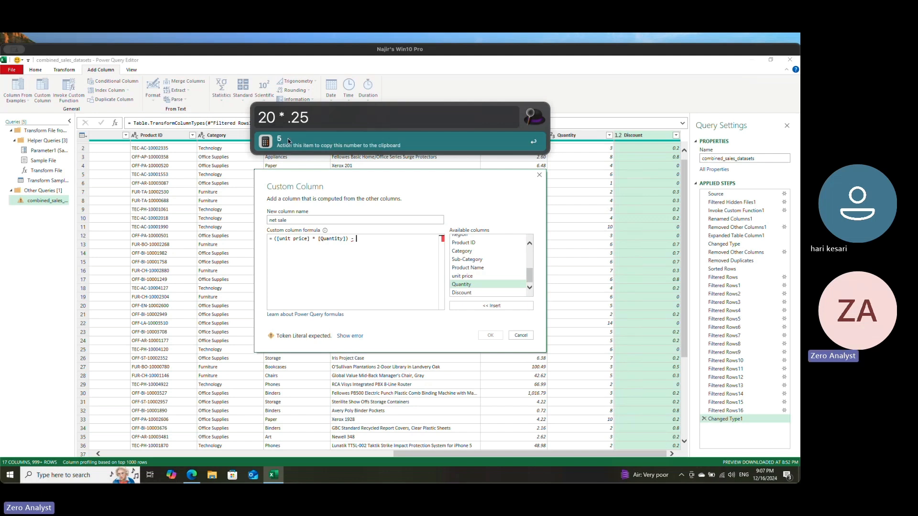
drag(276, 117, 315, 119)
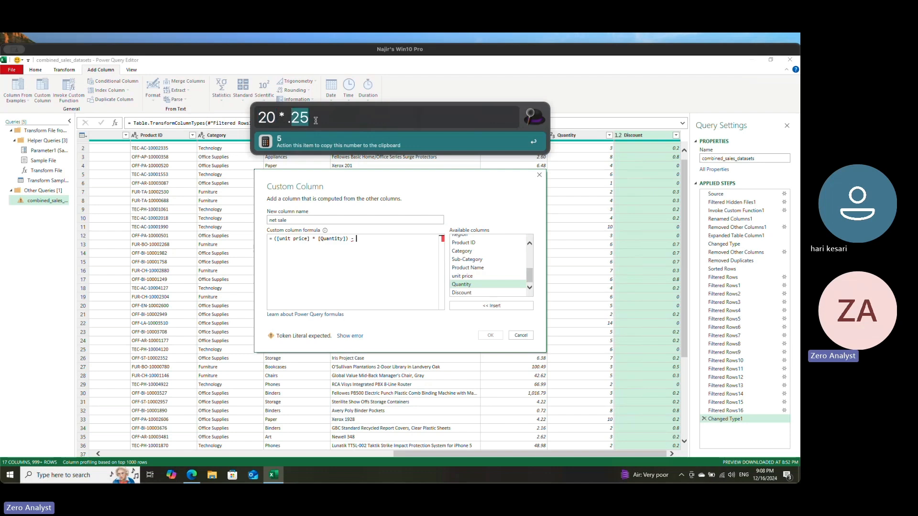
click(315, 118)
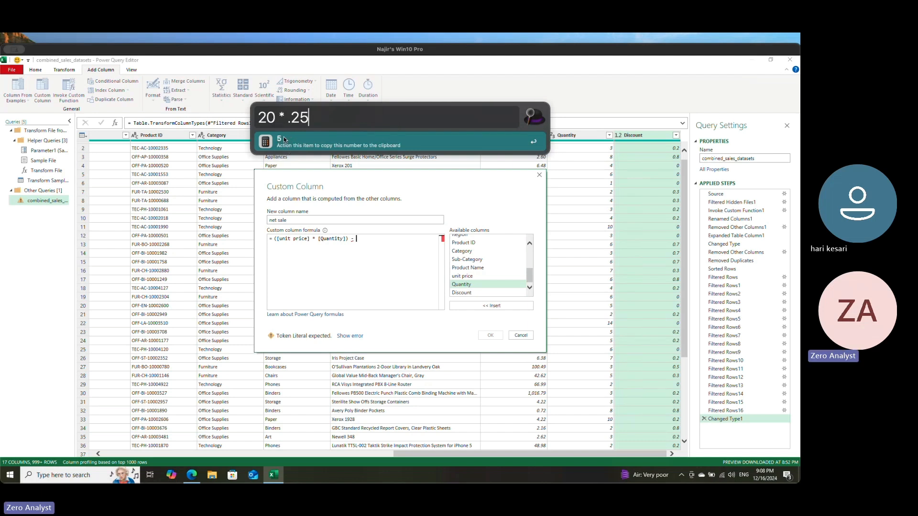
Step: Replace the 20 in the sample calculation with 10*2 so it shows unit price times quantity
drag(276, 127, 257, 118)
key(BackSpace)
text(10*)
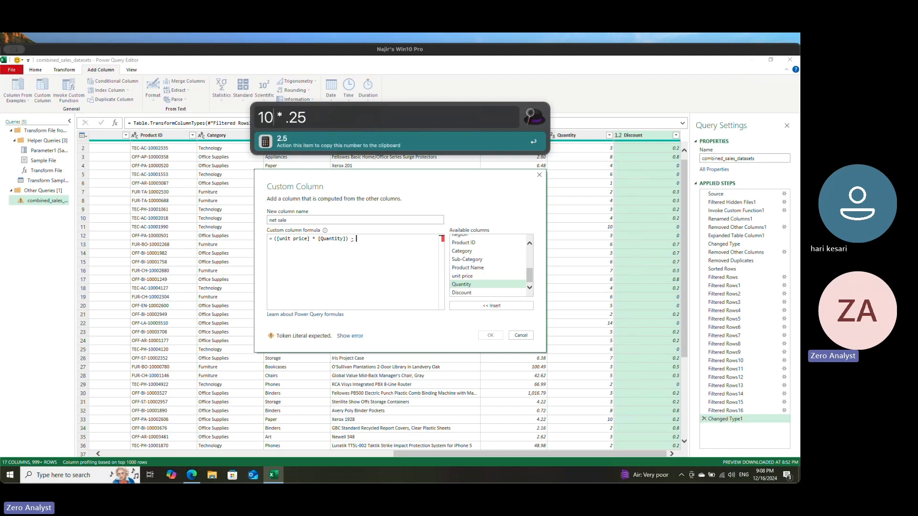
text(2)
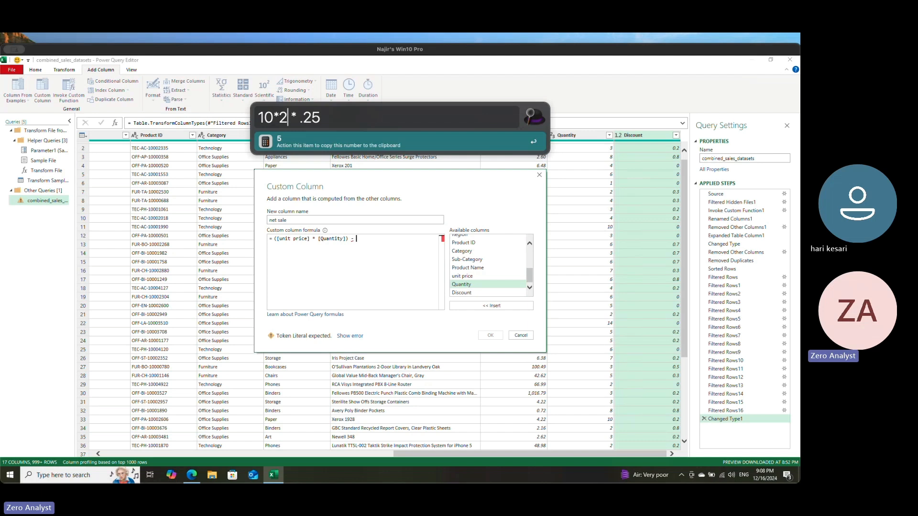
Step: Enclose the whole sample discount calculation in parentheses as (10*2 * .25)
key(Right)
key(Right)
key(Right)
key(Right)
key(Right)
key(Right)
key(Left)
key(Left)
key(Left)
key(Left)
key(Left)
key(Left)
key(Left)
key(Left)
key(Left)
key(Left)
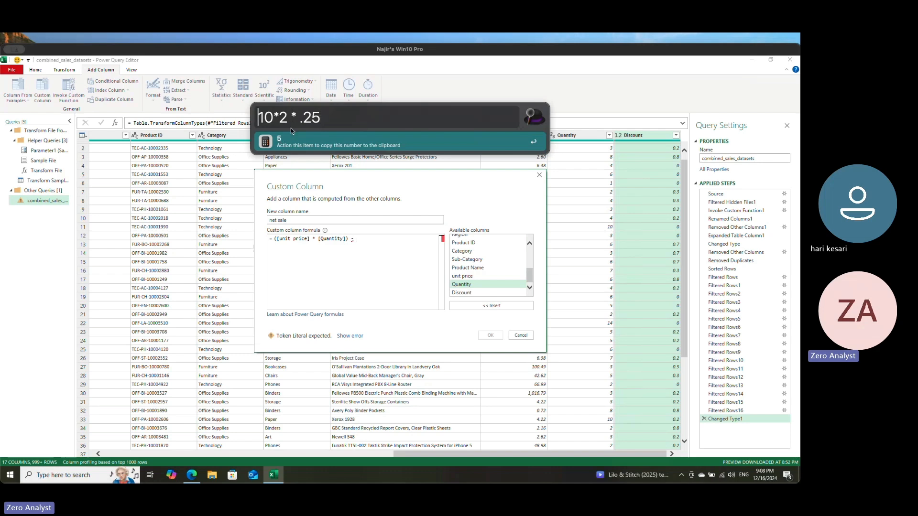
text(()
key(Right)
key(Right)
key(Right)
key(Right)
key(Right)
key(Right)
key(Right)
key(Right)
key(Right)
key(Right)
text())
key(Left)
key(Left)
key(Left)
key(Left)
key(Left)
key(Left)
key(Left)
key(Left)
key(Left)
key(Left)
key(Left)
key(Left)
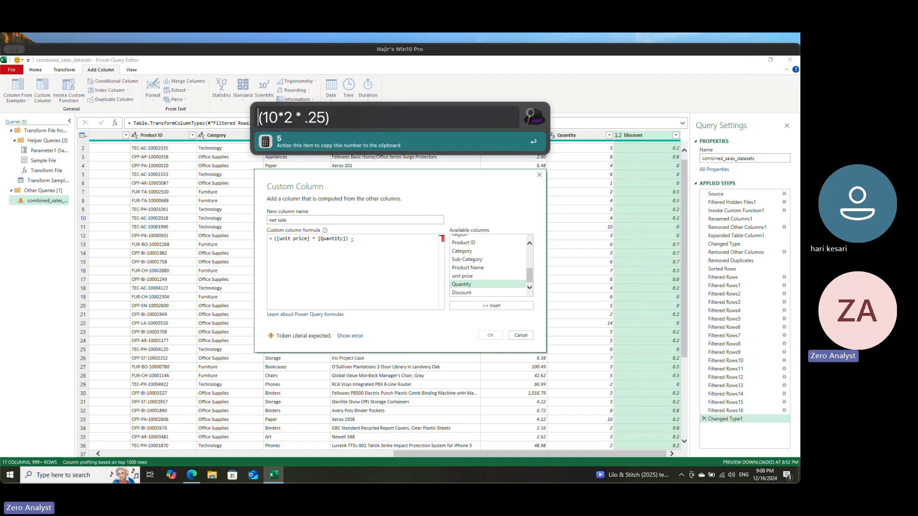
Step: Try to put (10 * 2) in front of the sample discount calculation, and return to the custom column formula
text(10 )
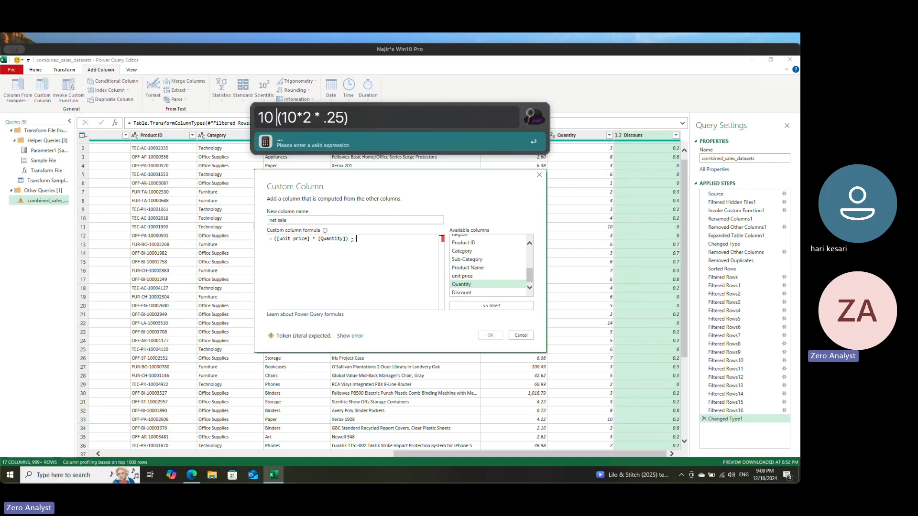
text(* 2)
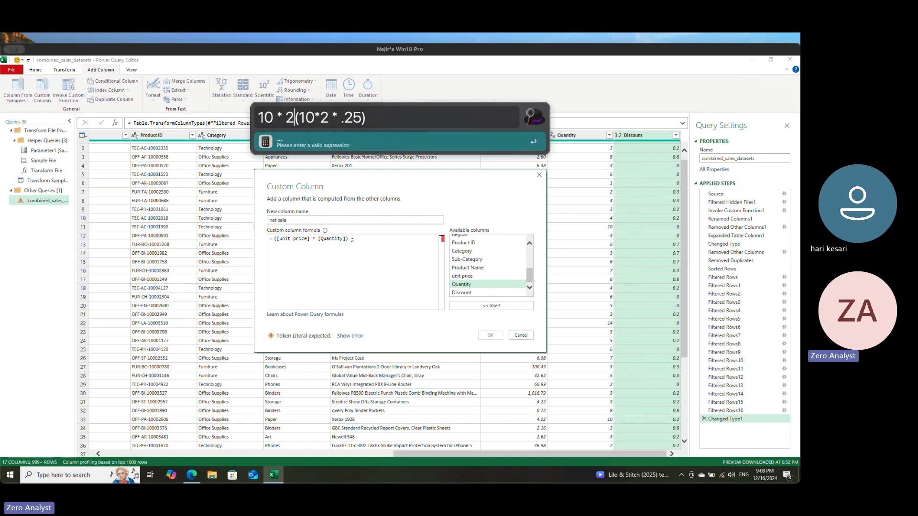
text())
key(Left)
key(Left)
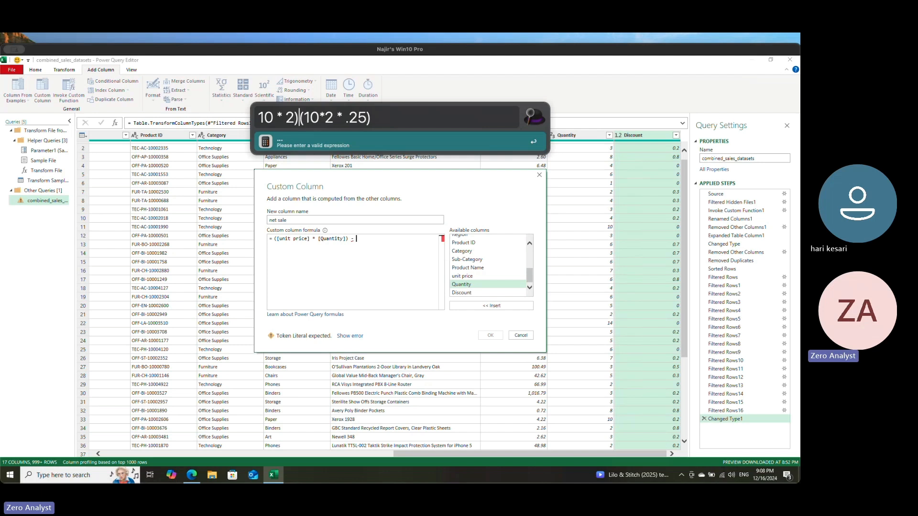
key(Left)
key(Left)
key(Left)
key(Left)
key(shift)
key(shift)
key(shift)
key(shift)
key(shift)
text(()
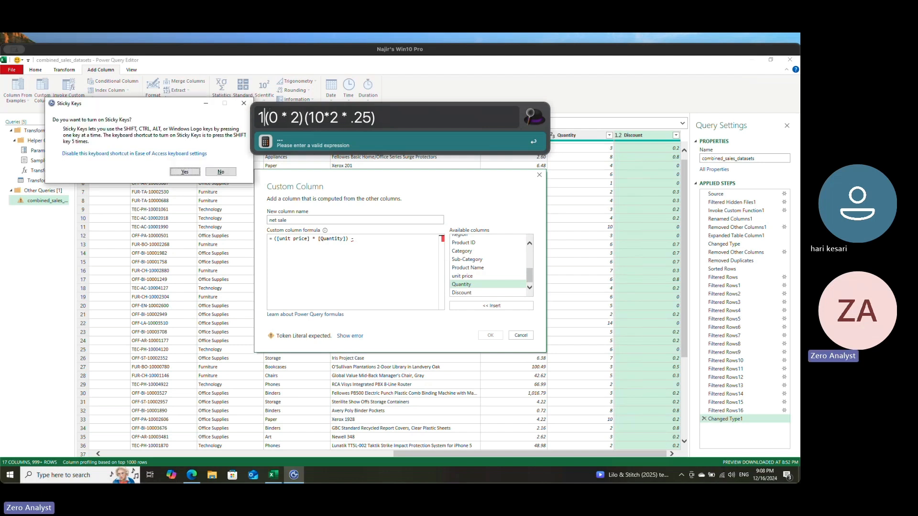
key(BackSpace)
click(245, 103)
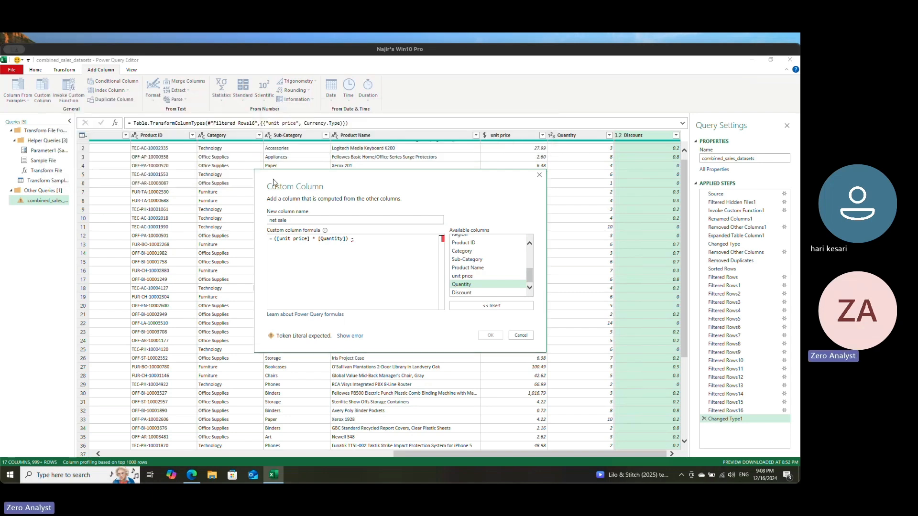
key(alt+space)
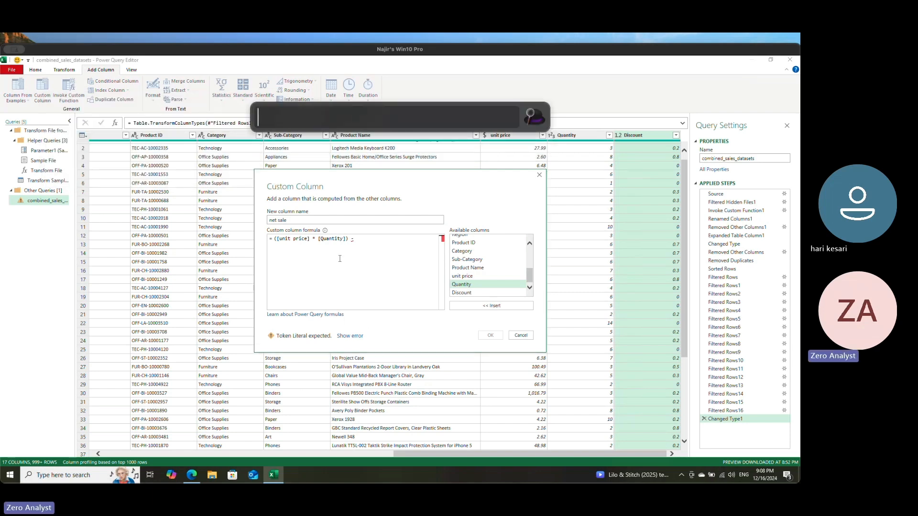
click(366, 247)
Step: Complete the net sale formula as ([unit price] * [Quantity]) * (1 - [Discount]), replacing the trailing minus sign
click(273, 240)
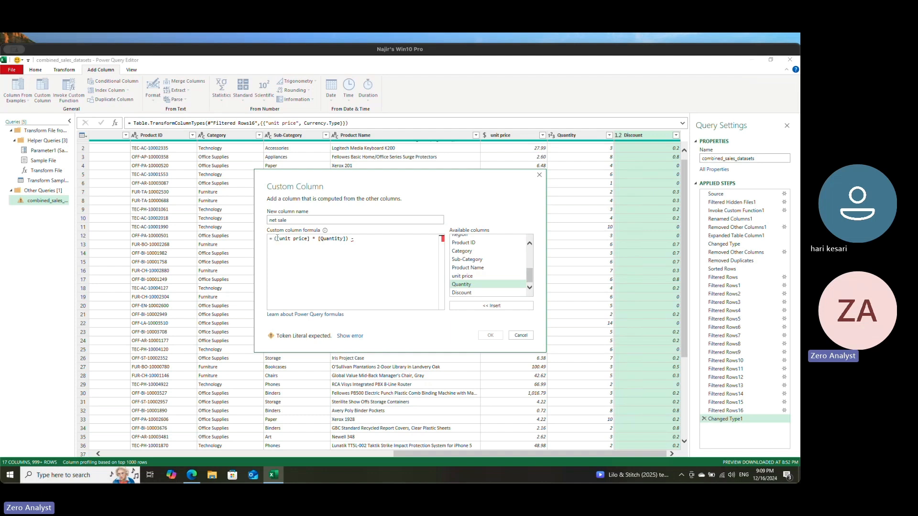
click(370, 240)
key(BackSpace)
text((1 -)
click(468, 286)
click(471, 293)
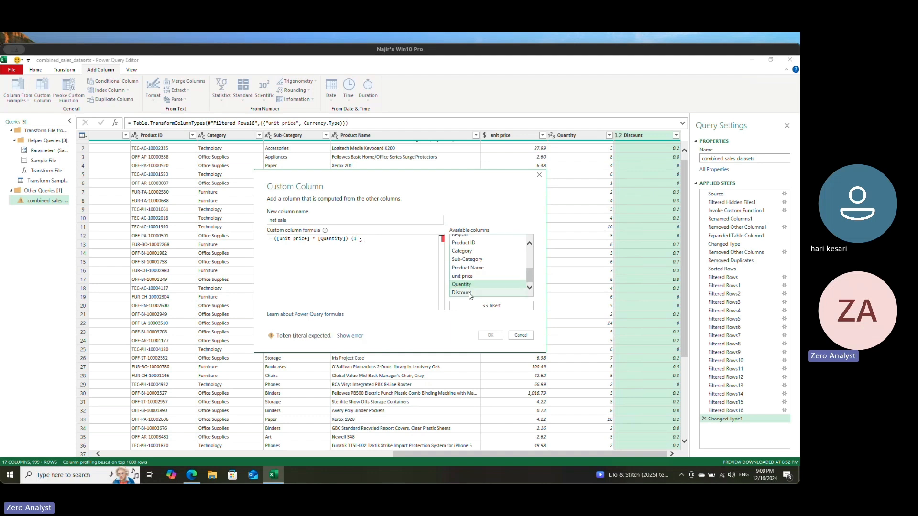
click(491, 306)
text())
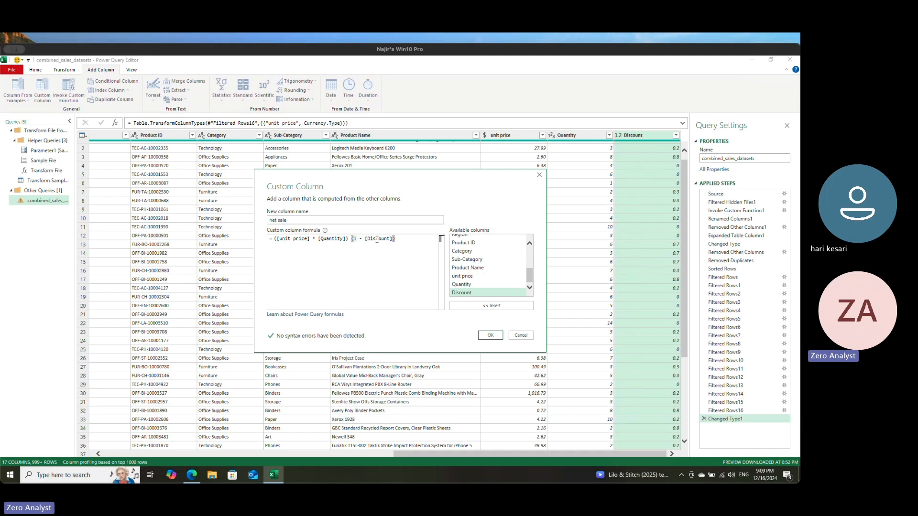
click(348, 238)
text(*)
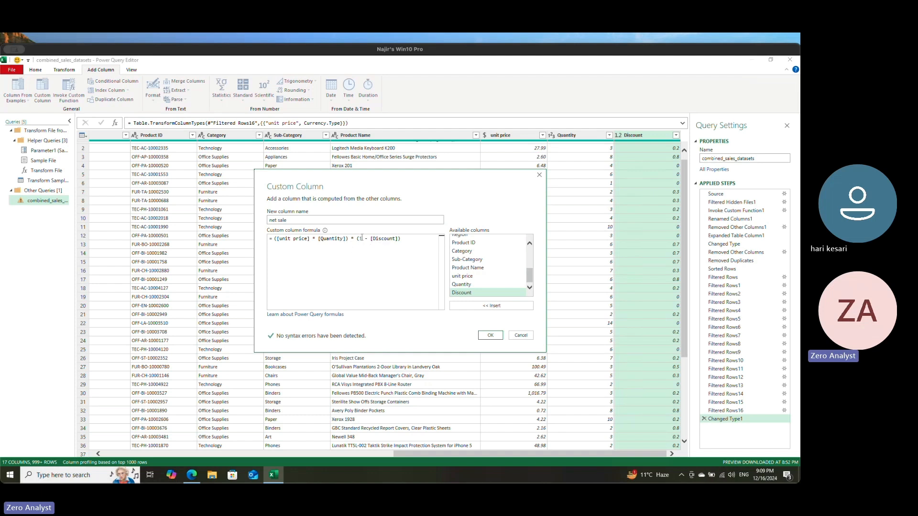
Step: Check the formula's logic in the launcher's calculator by computing the sample net amount 20 * 0.75
key(alt+space)
text(.25)
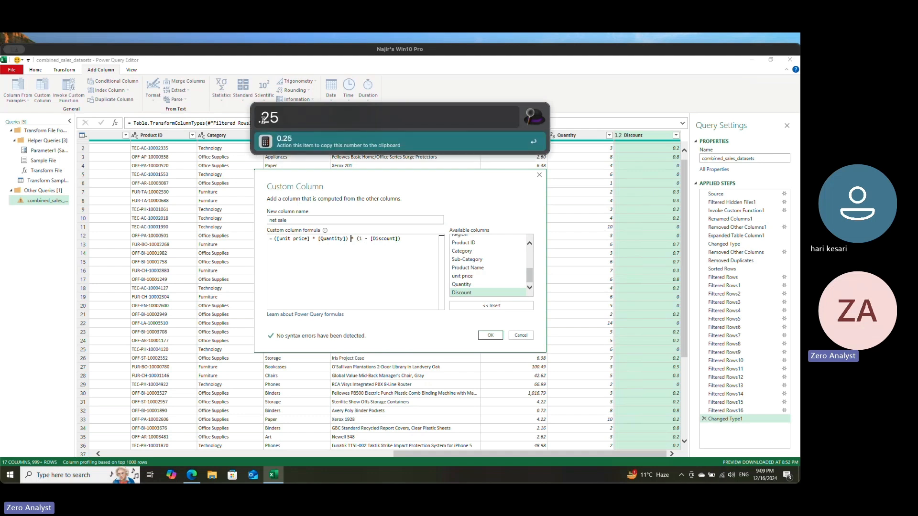
key(BackSpace)
key(BackSpace)
text(75)
key(Left)
key(Left)
key(Left)
text(20 *)
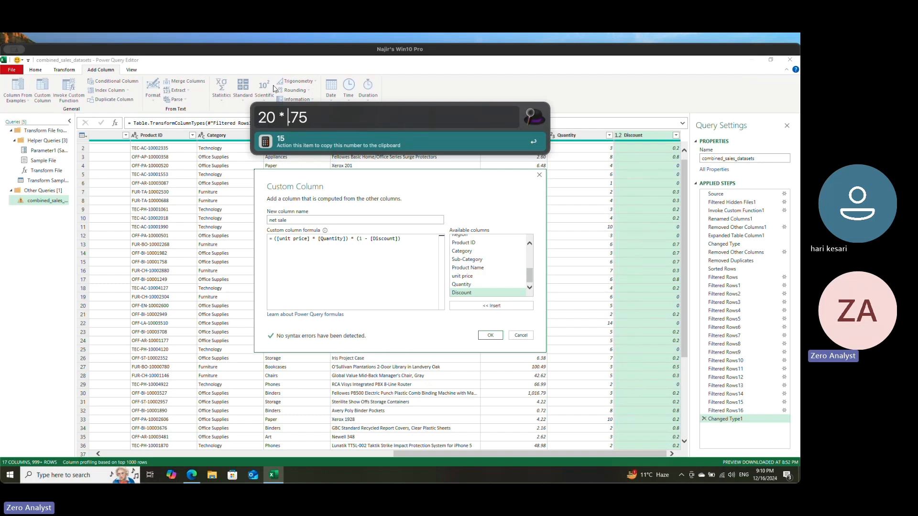
click(289, 117)
text(0)
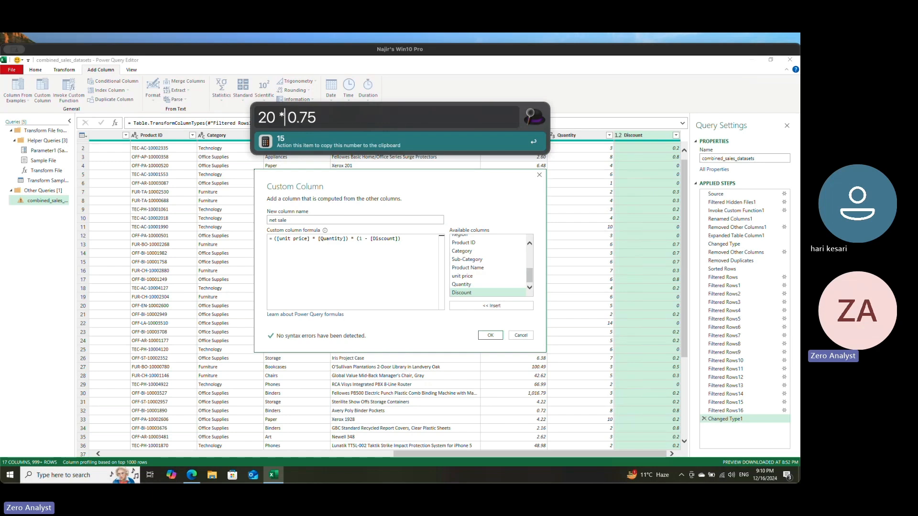
Step: Rewrite the 20 in the launcher's sample calculation as 10*2, to mirror unit price times quantity
key(BackSpace)
key(BackSpace)
text(10)
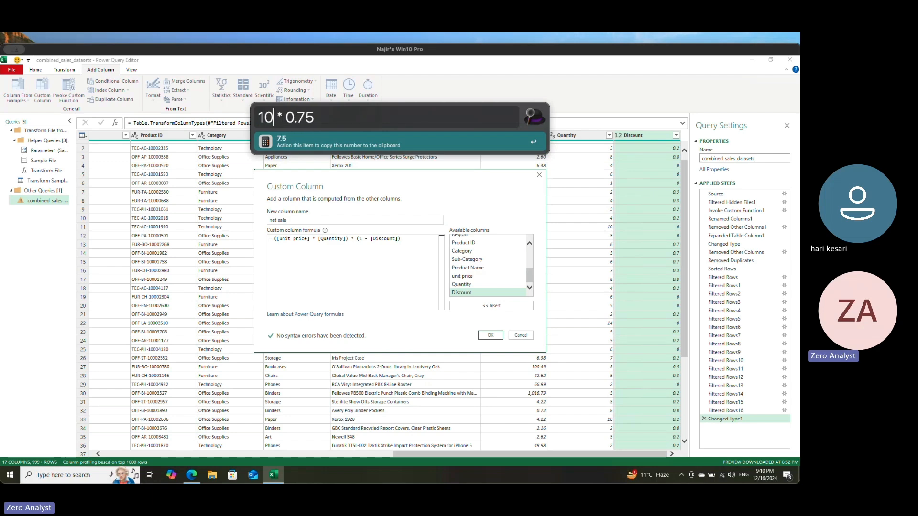
text(*2)
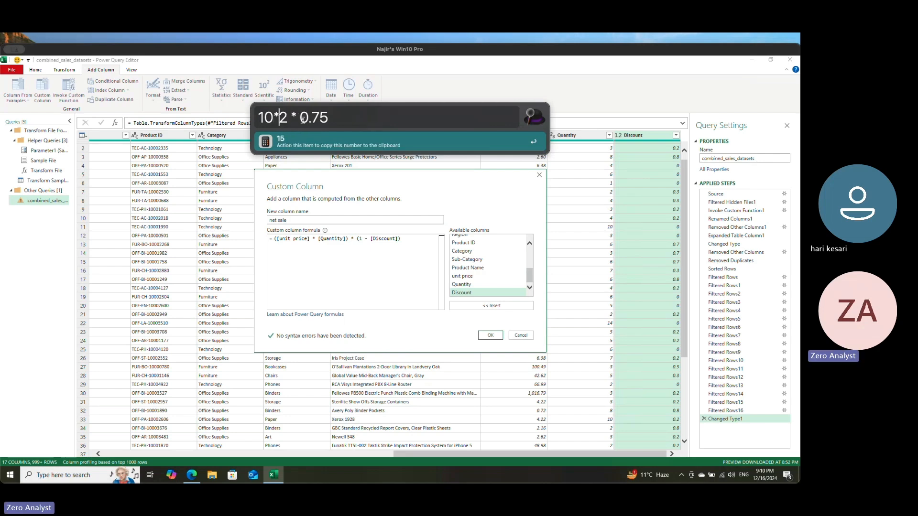
Step: Replace the 0.75 factor in the sample calculation with (1 - 0.25), checking the formula as 10*2 * (1 - 0.25)
drag(300, 117, 333, 120)
text(1)
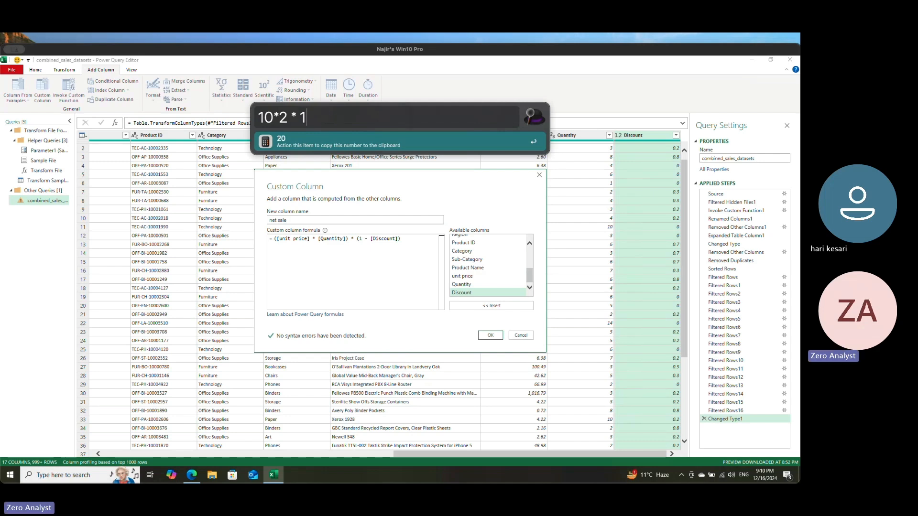
text( - 0.25)
key(BackSpace)
key(BackSpace)
key(BackSpace)
key(BackSpace)
key(BackSpace)
key(BackSpace)
key(BackSpace)
key(BackSpace)
text((1 - )
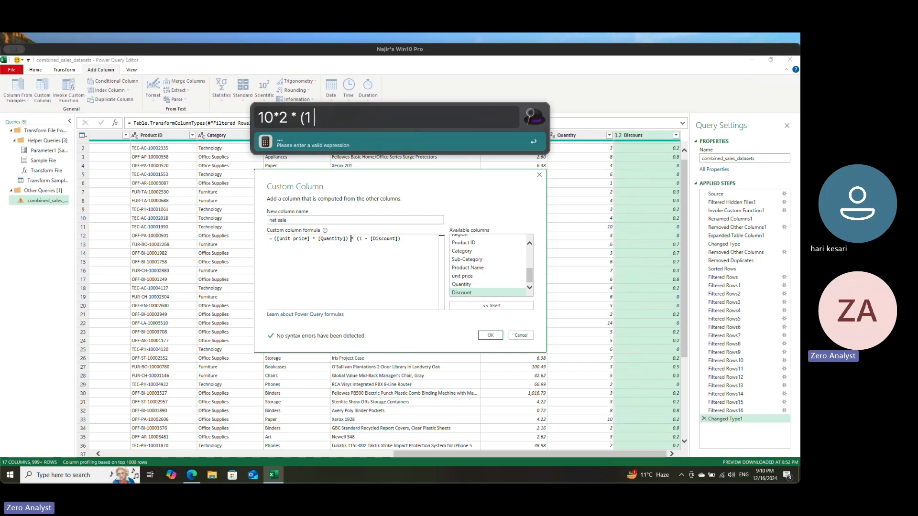
text(0)
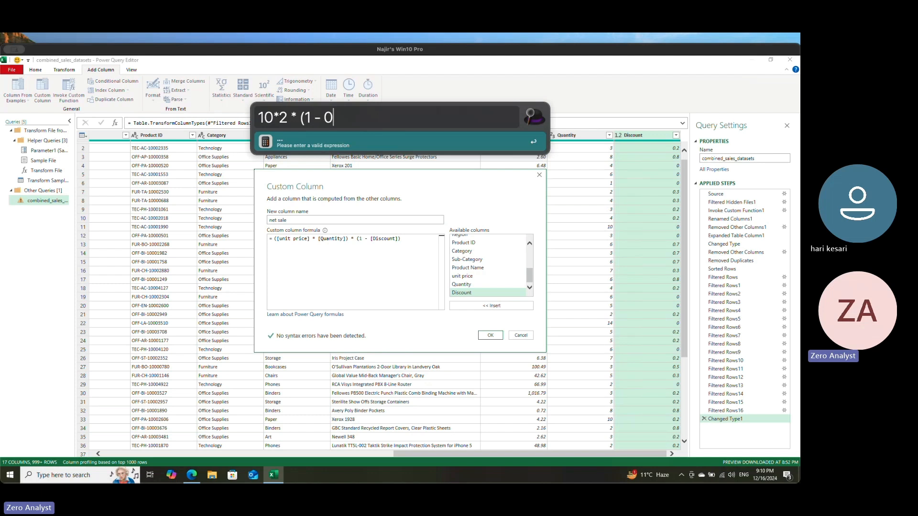
text(.25))
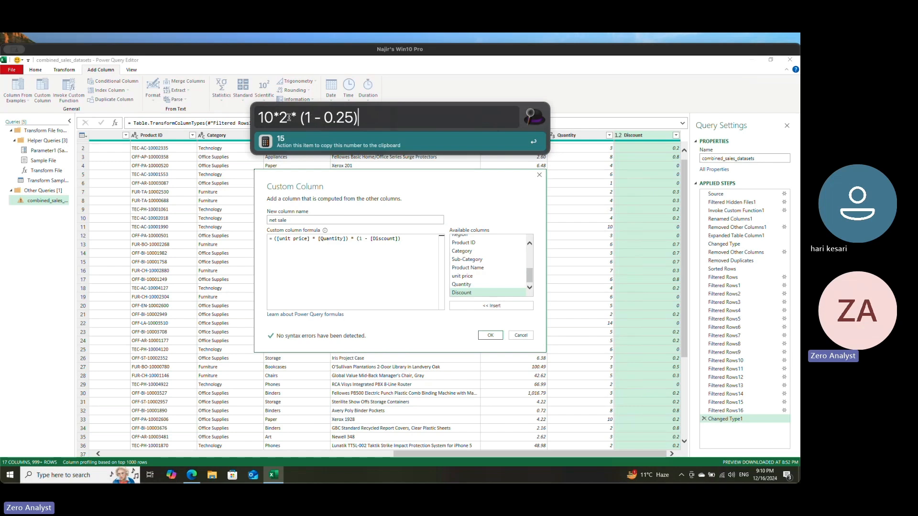
Step: Return to the custom column definition and add the net sale column with its finished formula
click(392, 244)
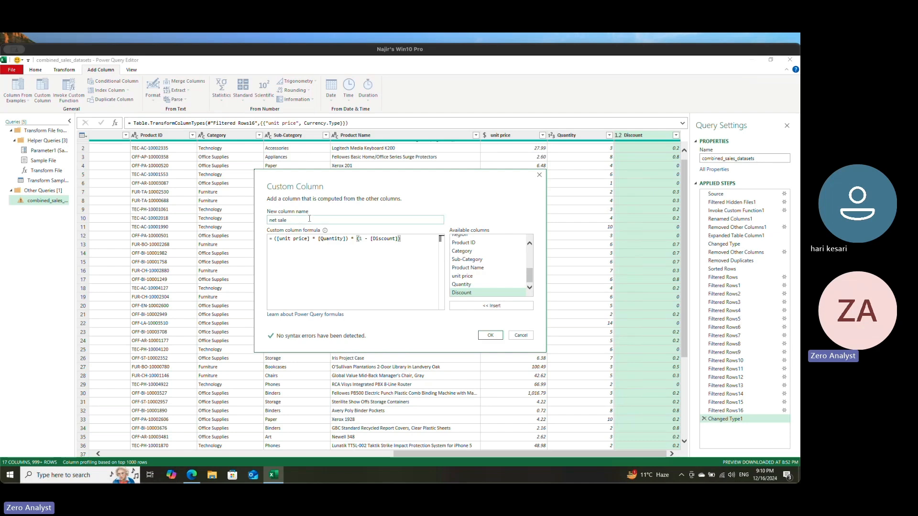
click(490, 335)
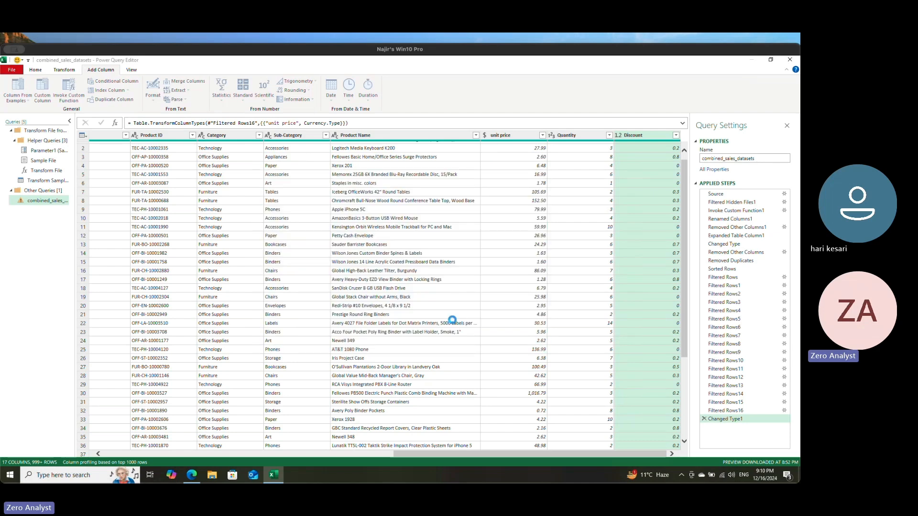
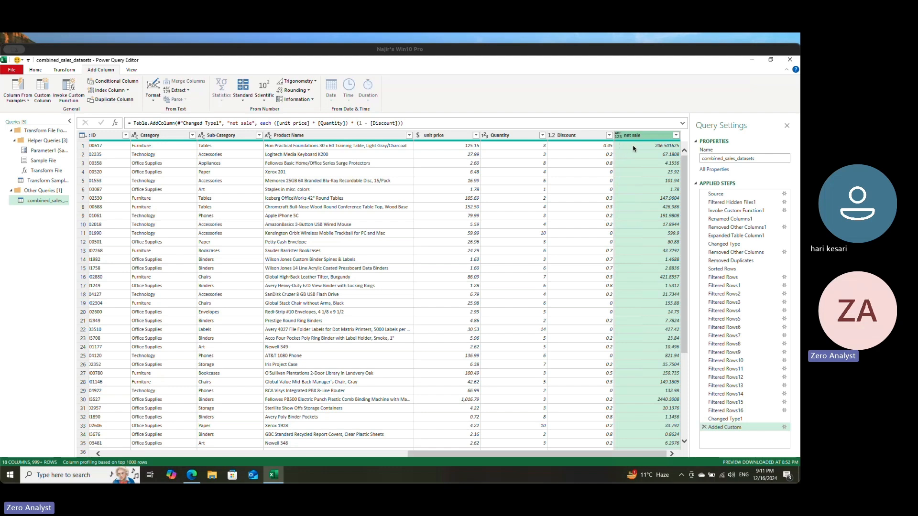
Step: Check the first row's net sale in the launcher's calculator by computing 125 * 3 * (1 - .45)
key(alt+space)
text(125 * )
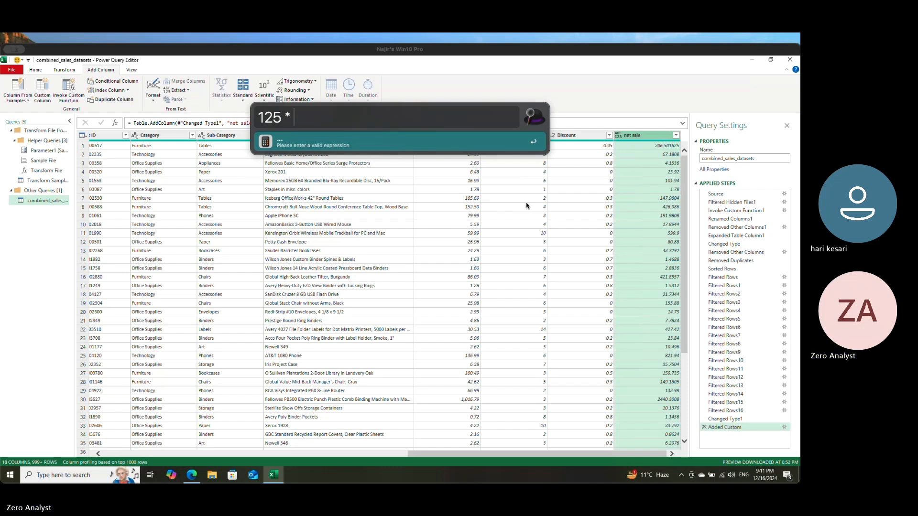
text(3 *)
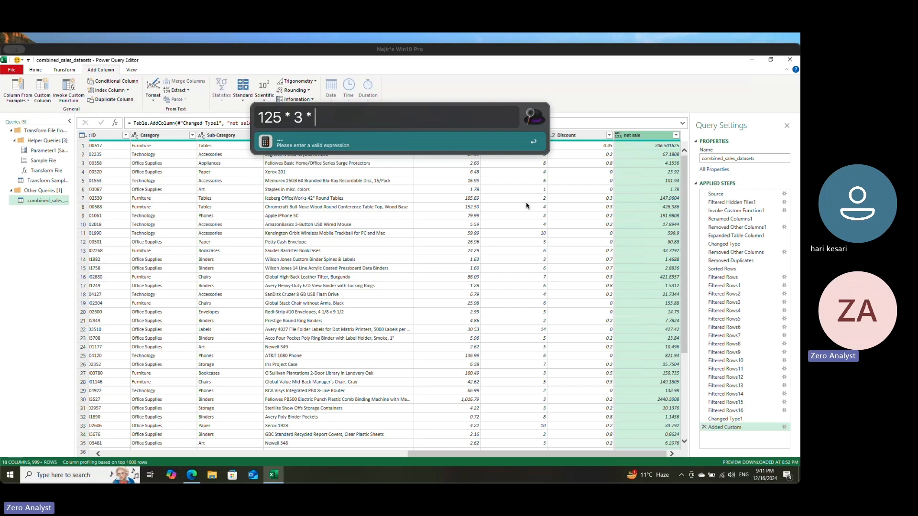
text( (1 - .45))
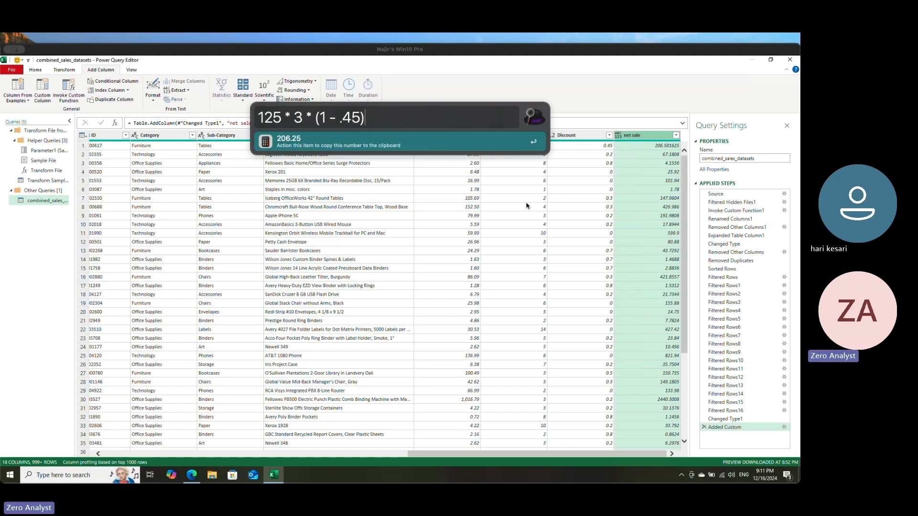
Step: Try the variant 125 * 3 * ((125 * 3) - .45) in the launcher's calculator, then clear it and close the launcher
key(Left)
key(Left)
key(Left)
key(Left)
key(Left)
key(Left)
key(Left)
text(25 *)
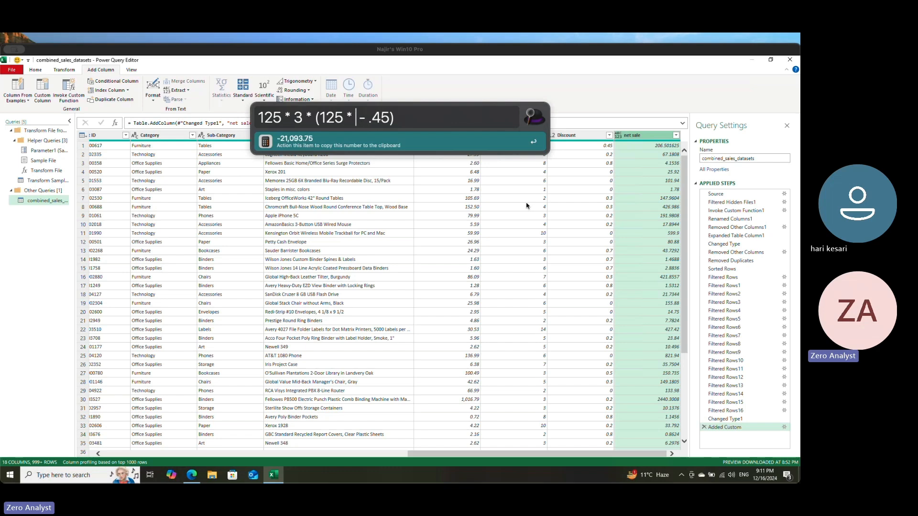
text( 3 )
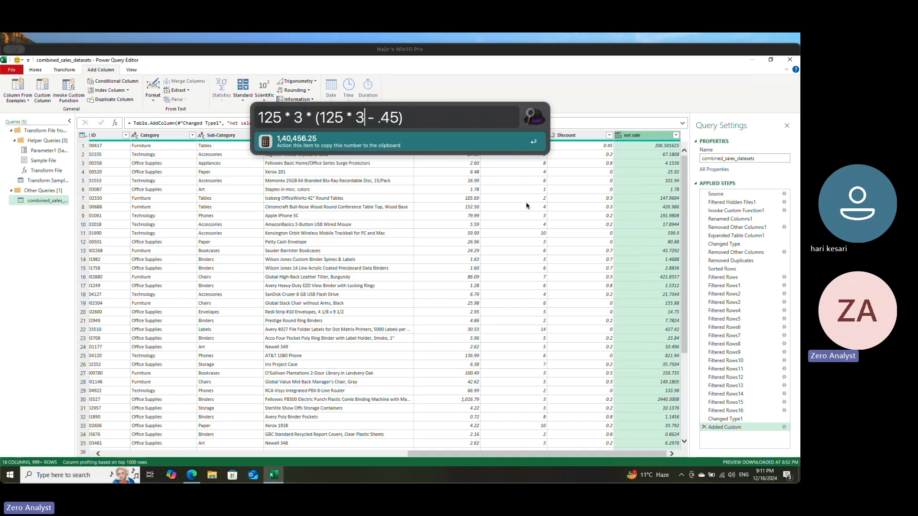
text())
key(Left)
key(Left)
key(Left)
key(Left)
key(Left)
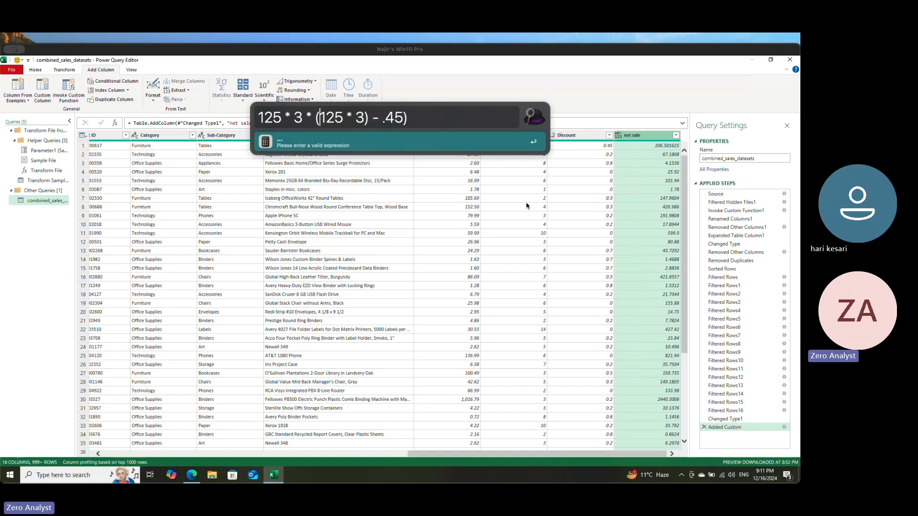
text(()
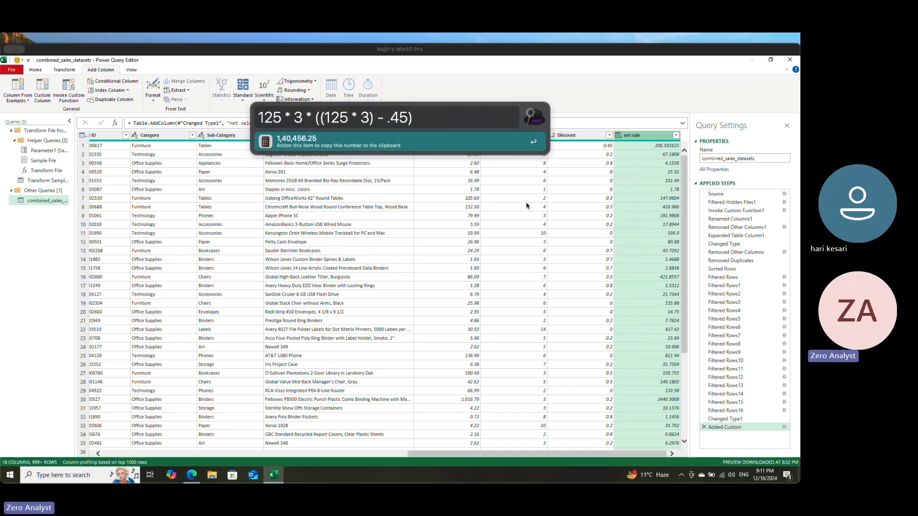
key(ctrl+a)
key(BackSpace)
key(Escape)
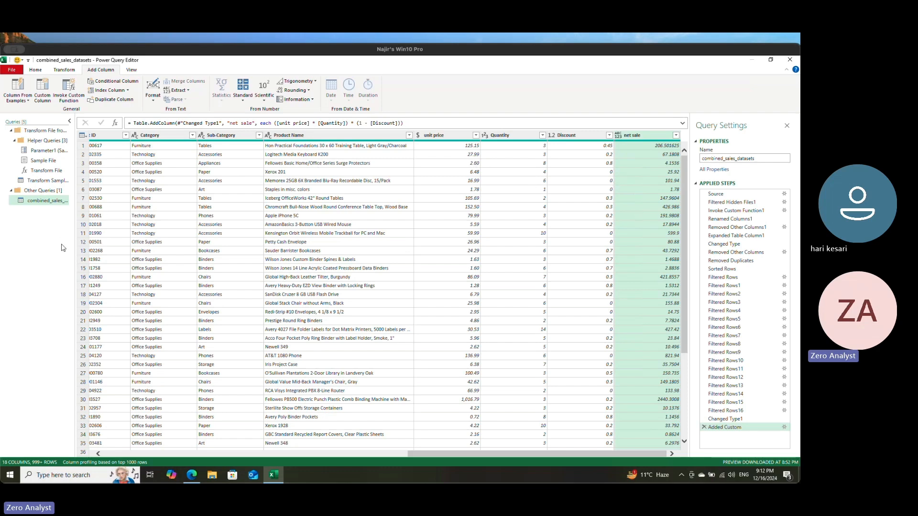
Step: Collapse the Transform File query group and reopen the combined_sales_datasets query
click(11, 130)
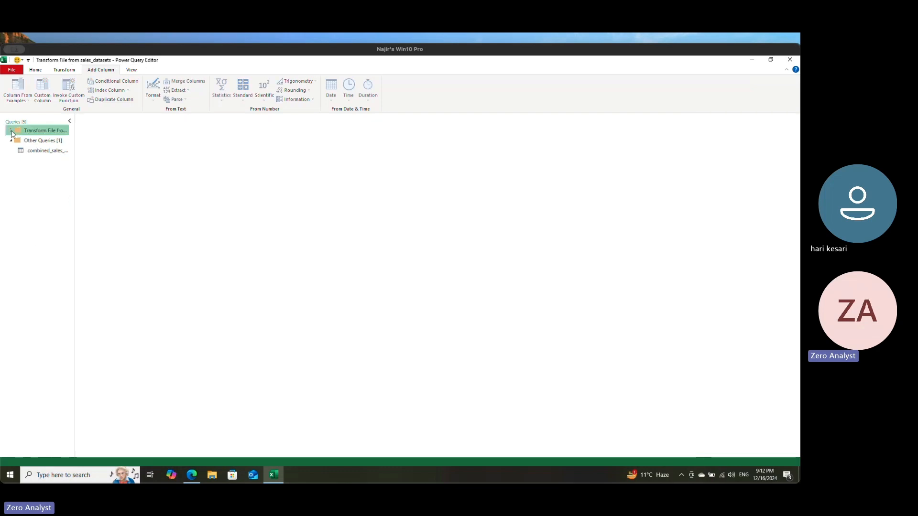
click(31, 152)
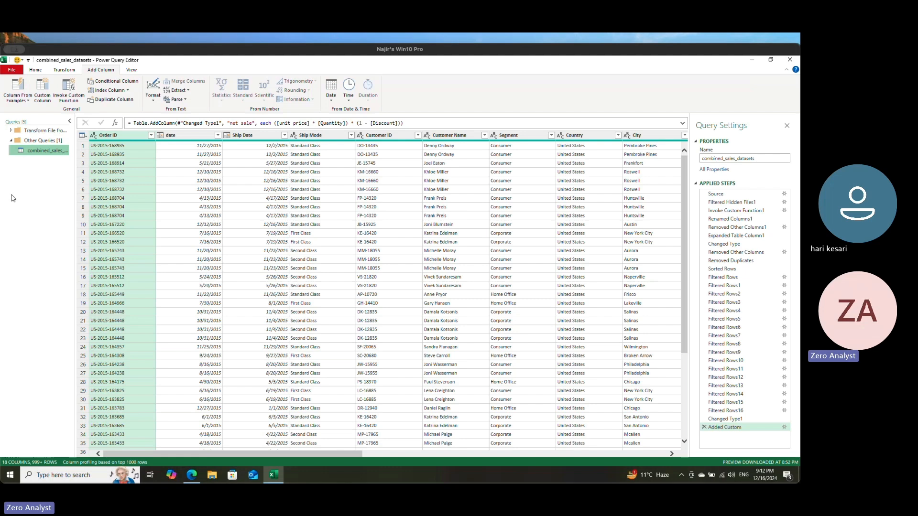
right_click(39, 178)
click(36, 174)
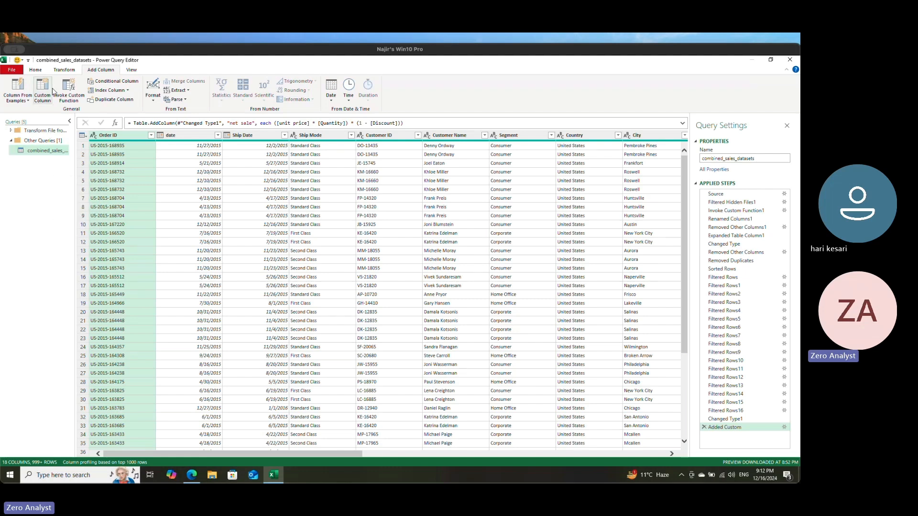
right_click(35, 186)
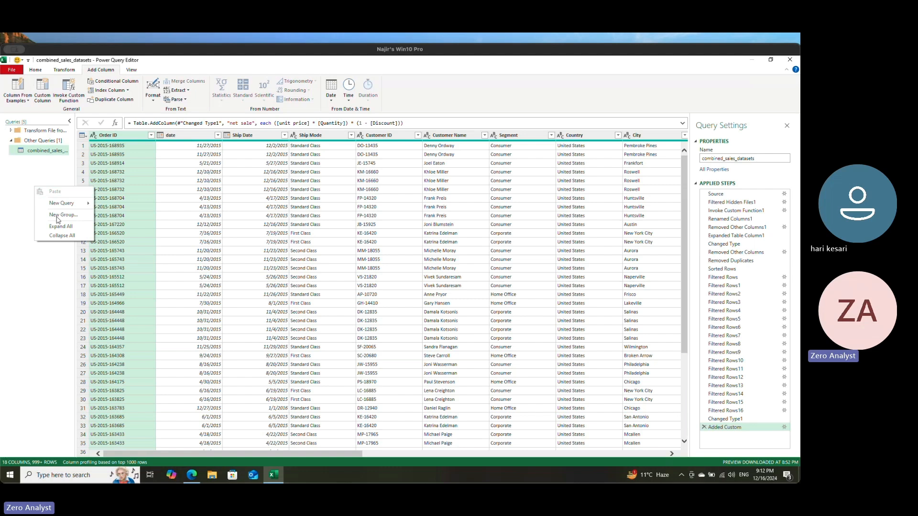
mouse_move(72, 205)
mouse_move(101, 209)
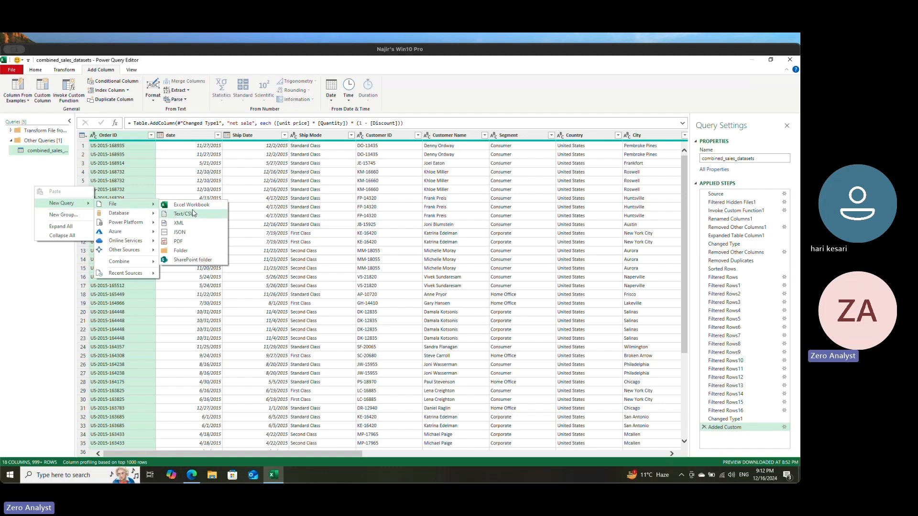
click(48, 276)
click(35, 72)
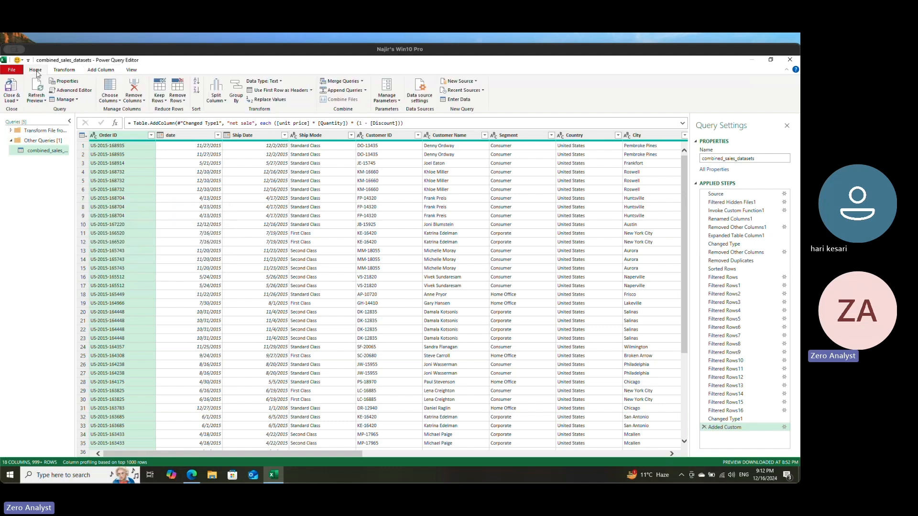
Step: Import Sheet1 of the products Excel workbook from the Super stores project folder as a new query
right_click(39, 203)
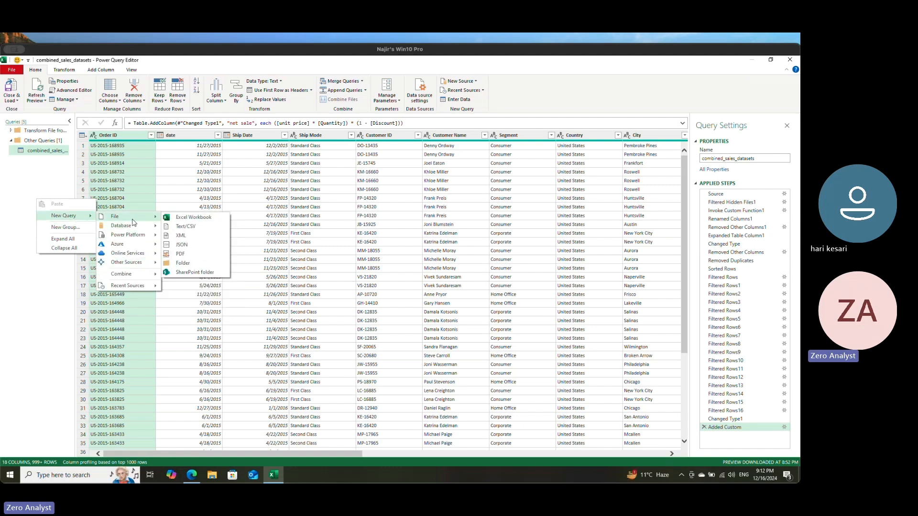
click(186, 218)
click(96, 124)
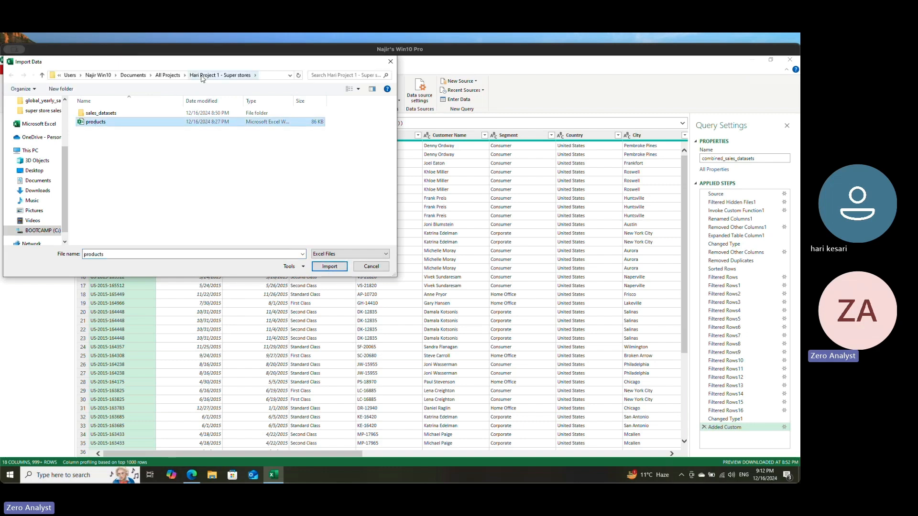
click(337, 269)
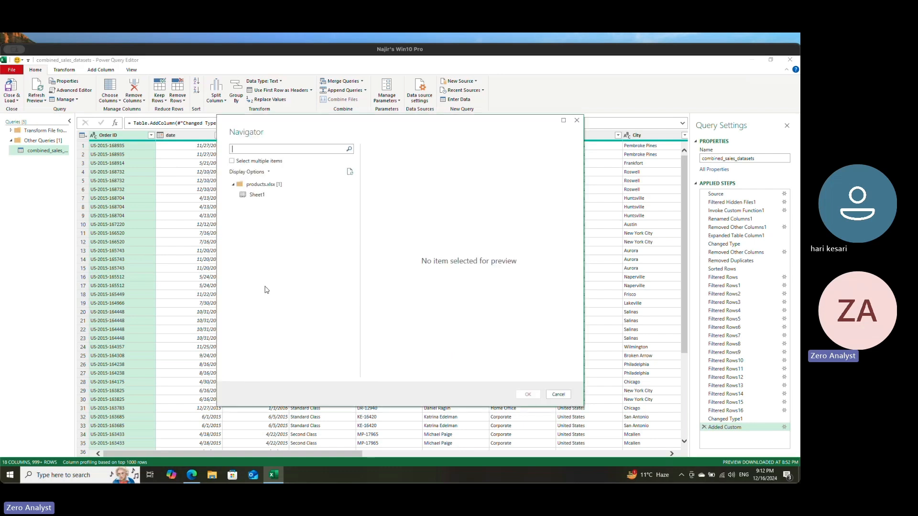
click(258, 194)
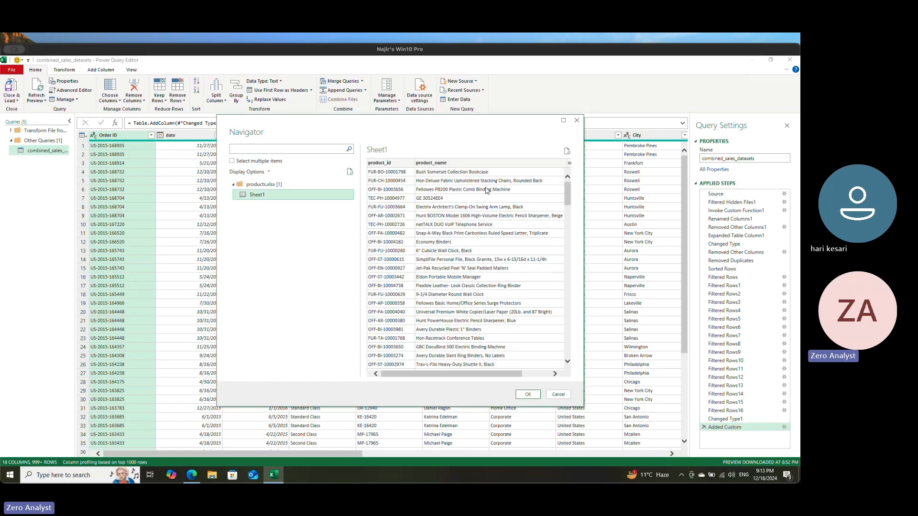
drag(479, 376, 507, 376)
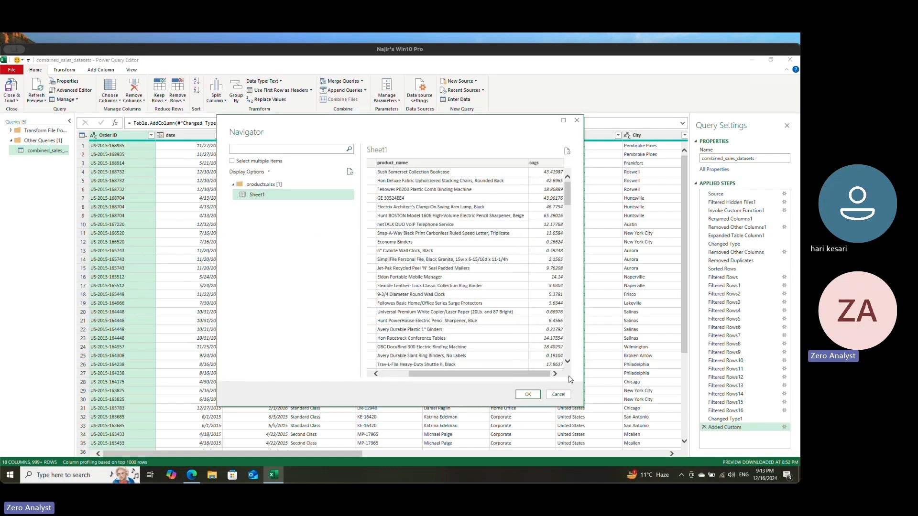
click(528, 394)
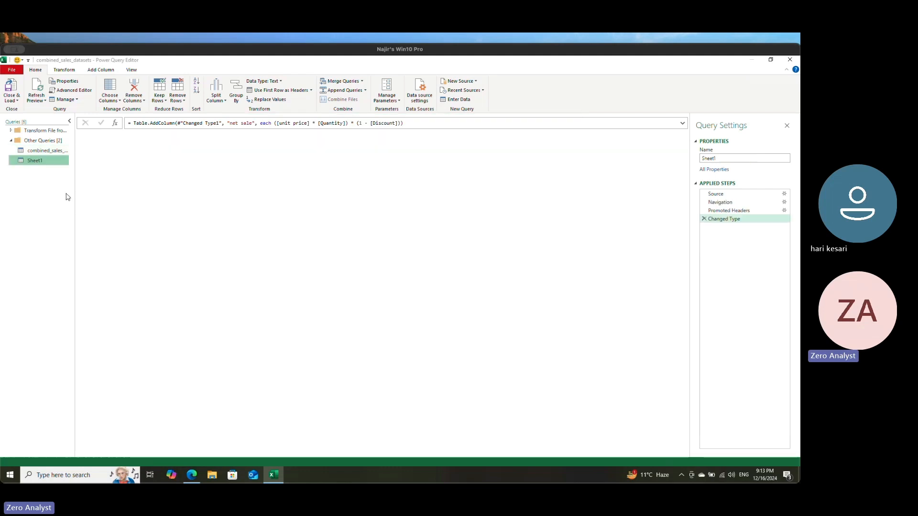
Step: Rename the newly imported Sheet1 query to products
click(46, 152)
click(40, 161)
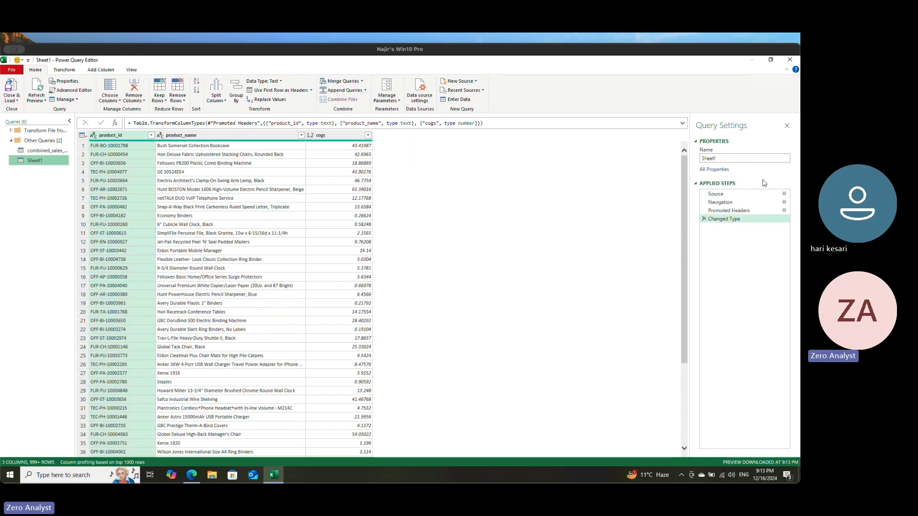
click(730, 159)
text(pro)
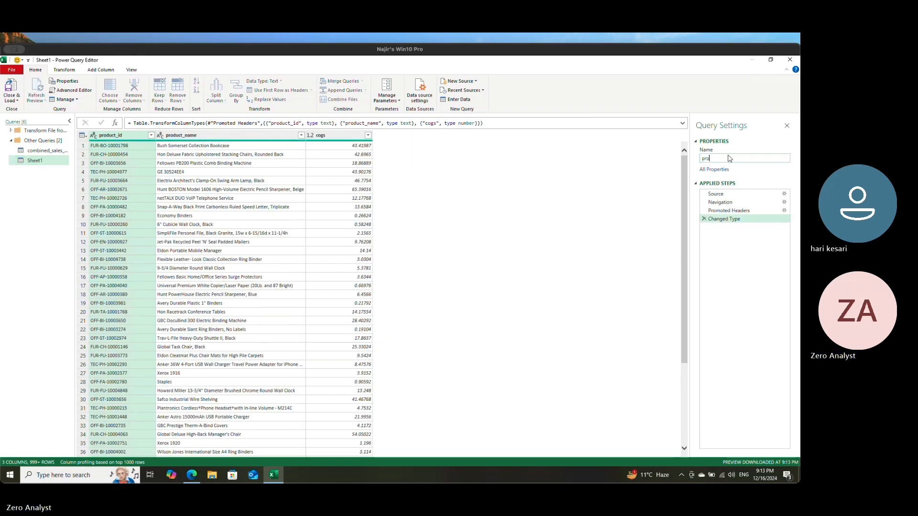
text(ducts)
key(Return)
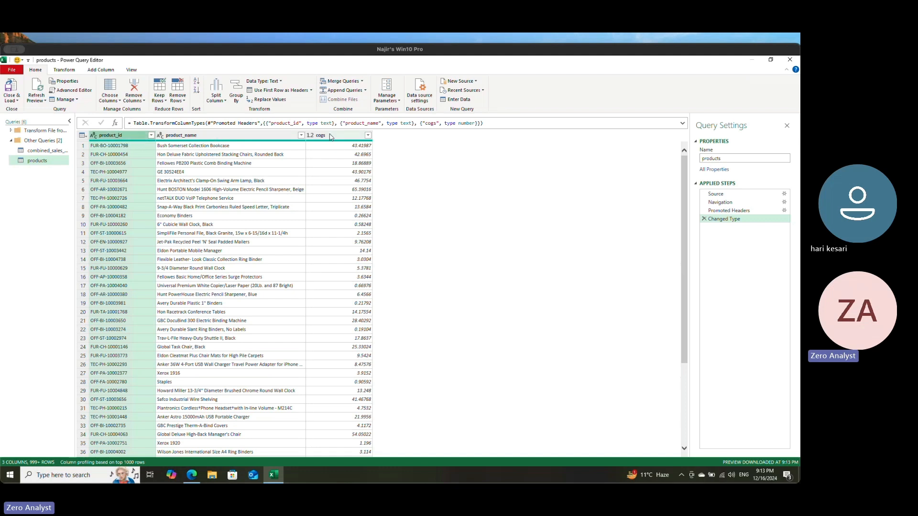
Step: Remove duplicate rows from the products query across all three columns, product_id through cogs
shift+click(330, 135)
click(177, 98)
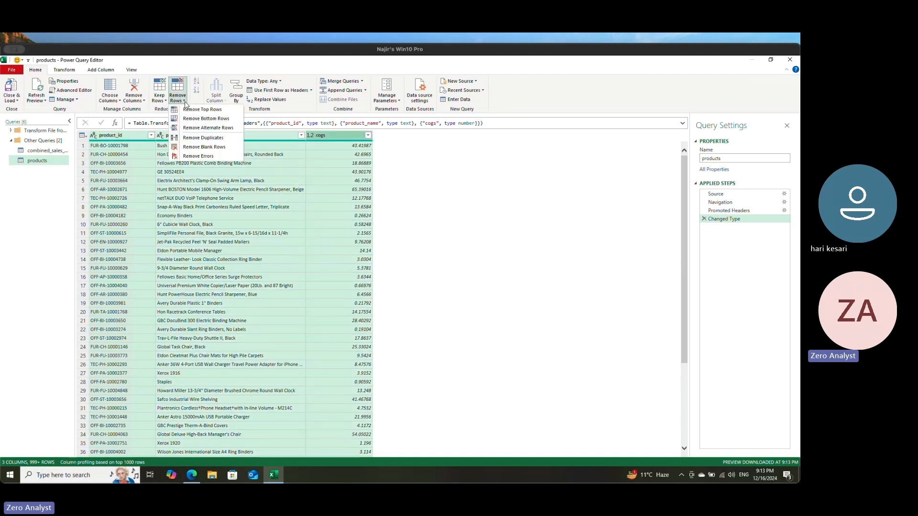
click(212, 139)
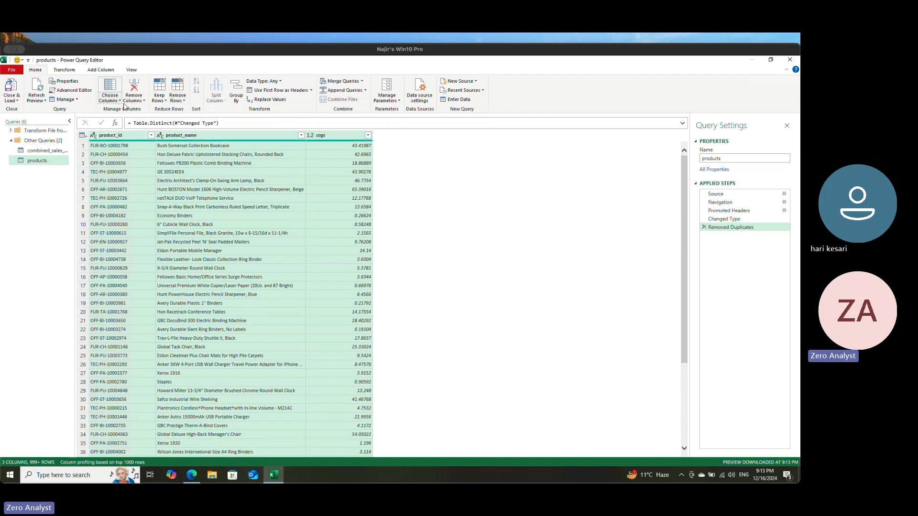
click(254, 207)
click(119, 136)
click(110, 91)
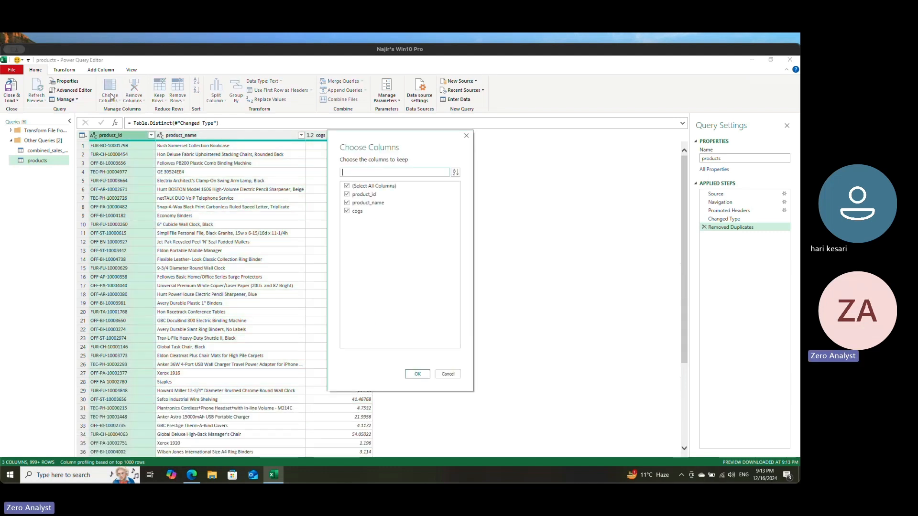
click(446, 374)
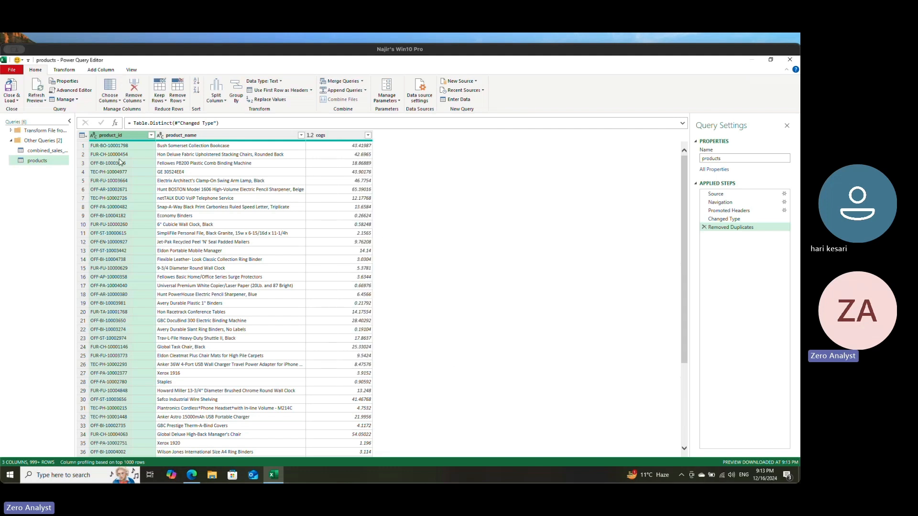
click(175, 189)
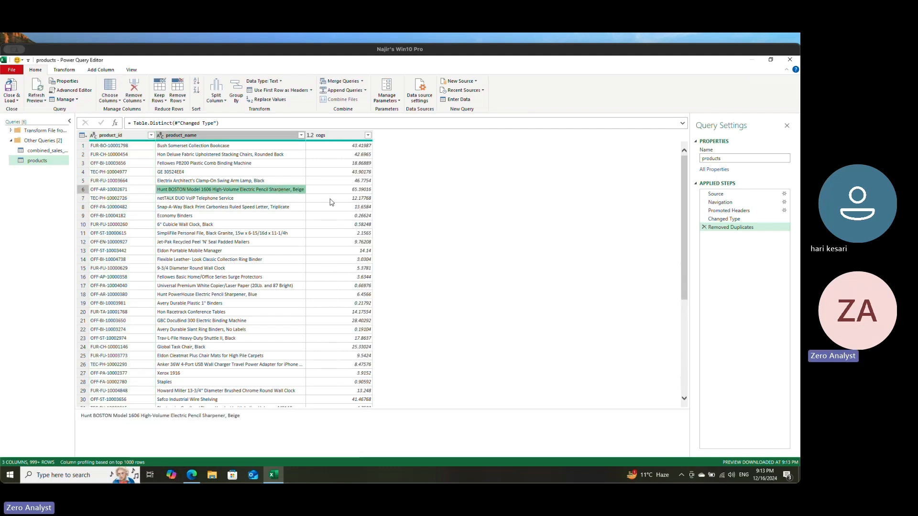
Step: In the combined_sales_datasets query, set up a merge with the products table as the second table
click(34, 152)
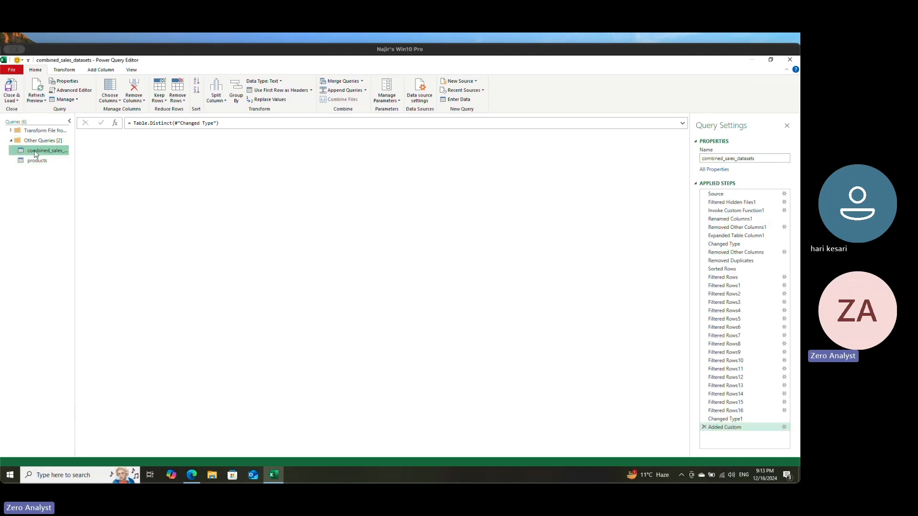
drag(342, 455, 684, 463)
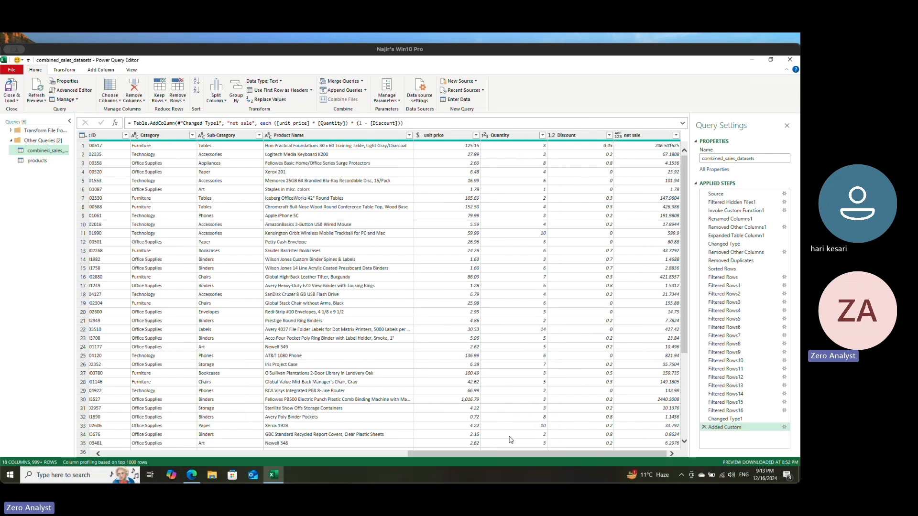
drag(499, 454, 455, 452)
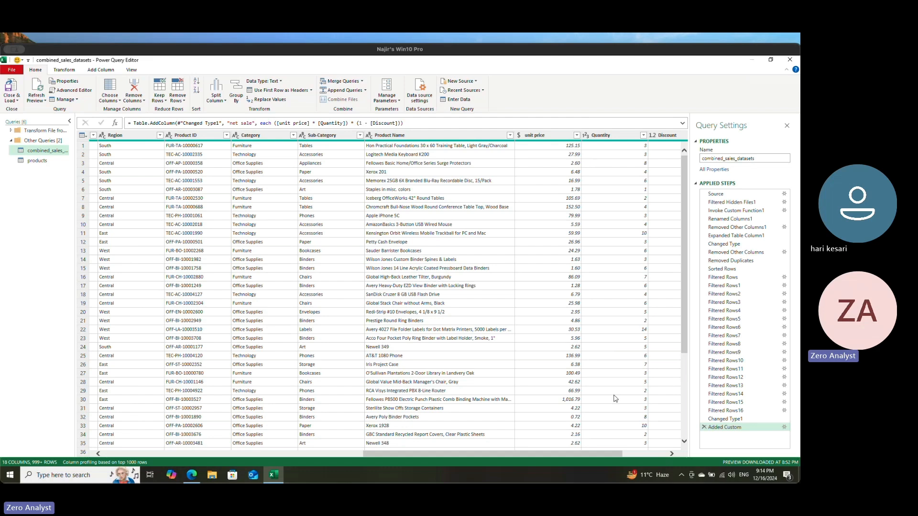
drag(578, 454, 624, 454)
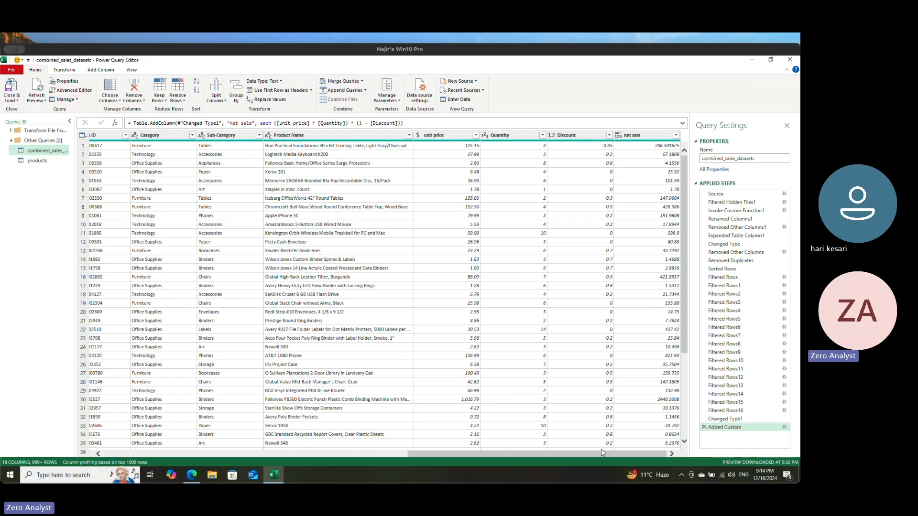
drag(581, 458, 243, 445)
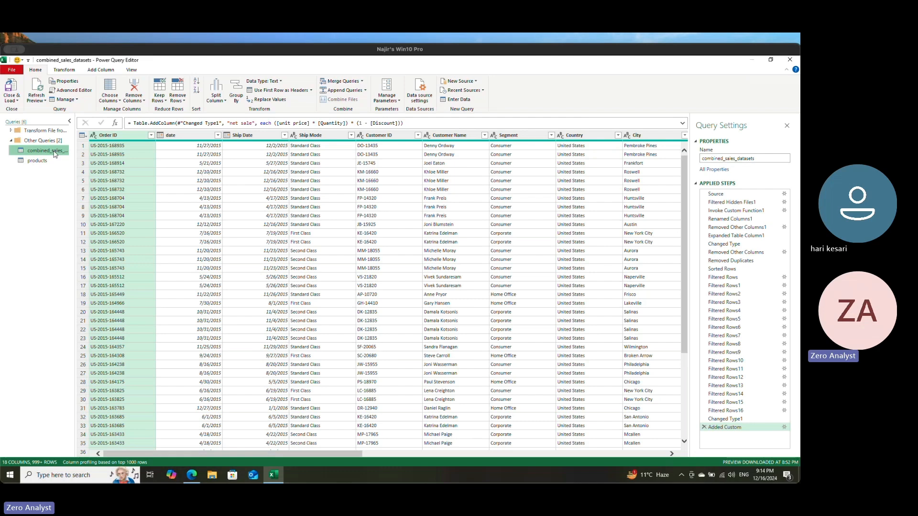
click(337, 82)
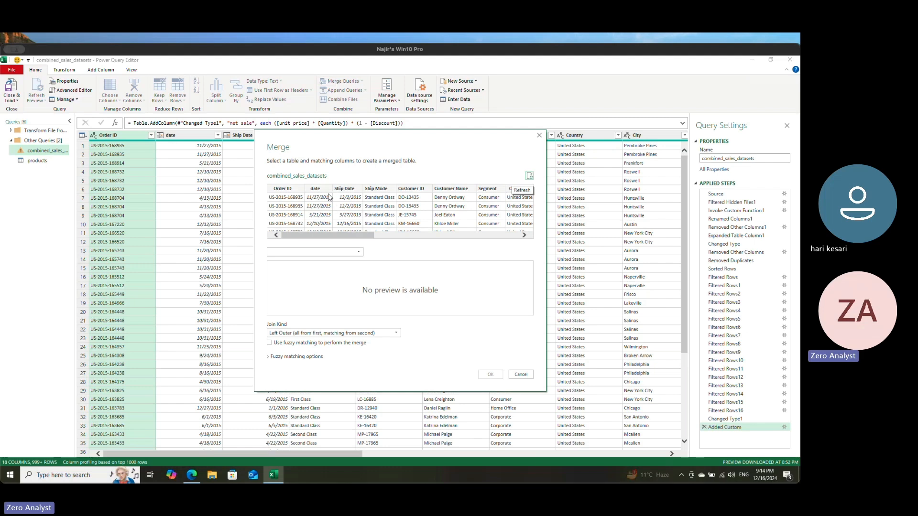
drag(367, 236, 518, 243)
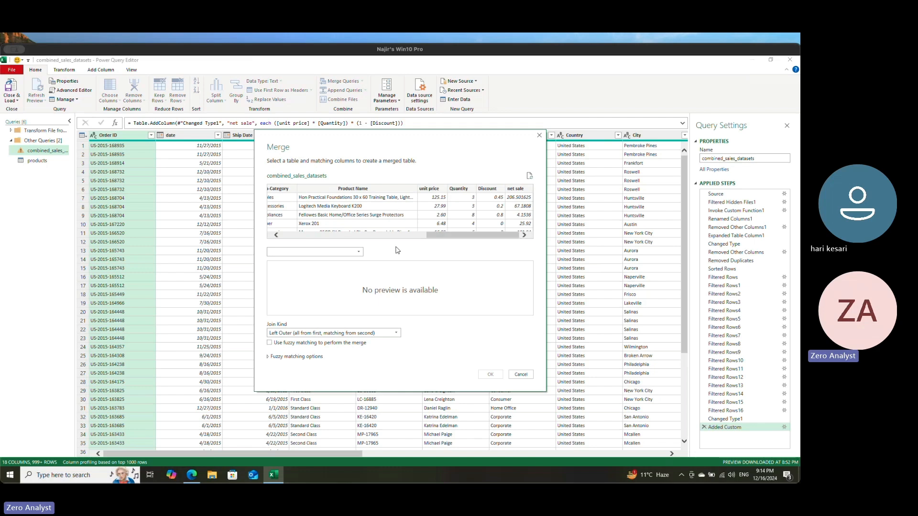
drag(429, 237, 351, 250)
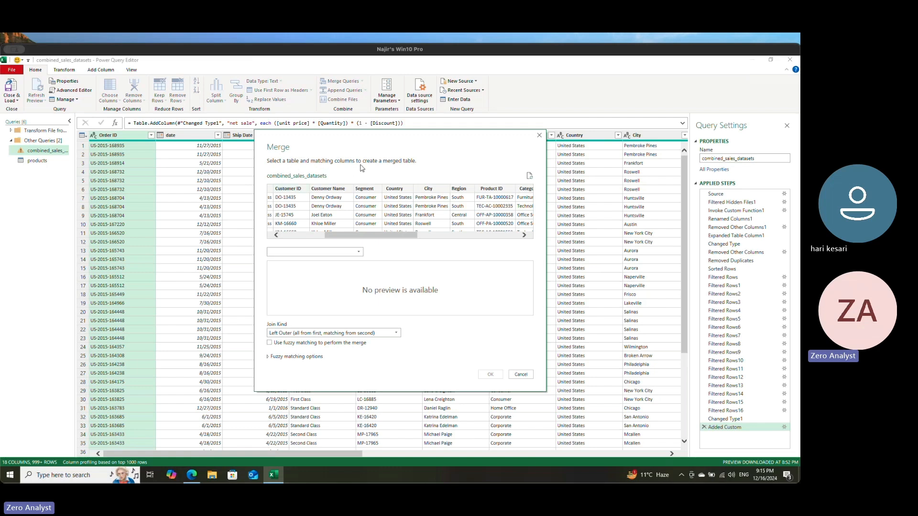
click(358, 252)
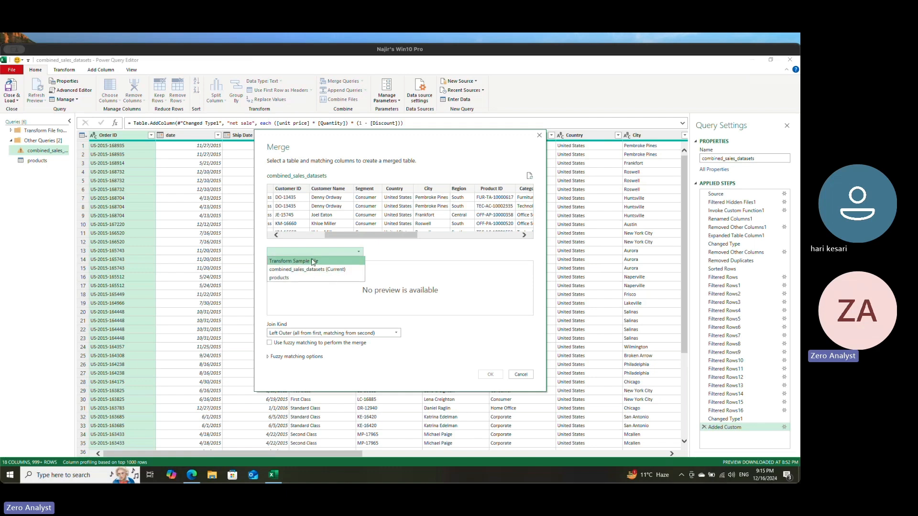
click(282, 278)
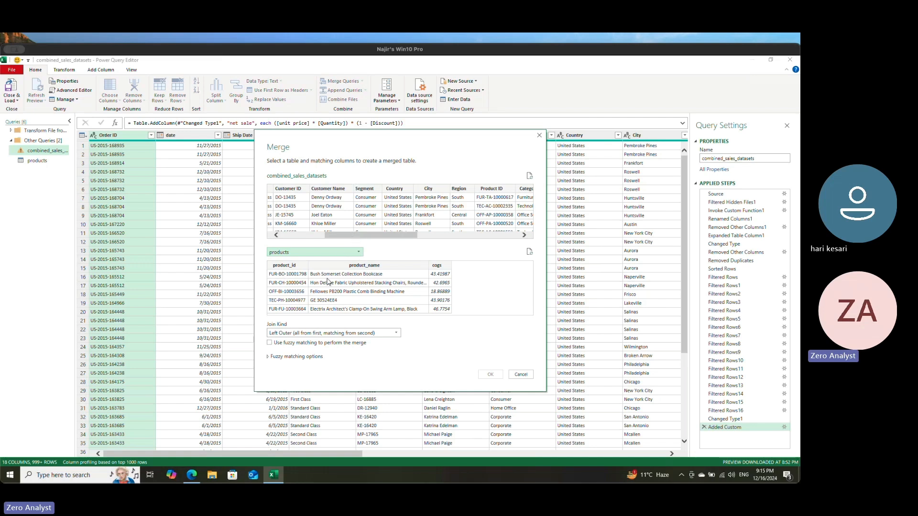
Step: Match Product ID with product_id using a Left Outer join and complete the merge
drag(356, 235, 396, 245)
click(385, 189)
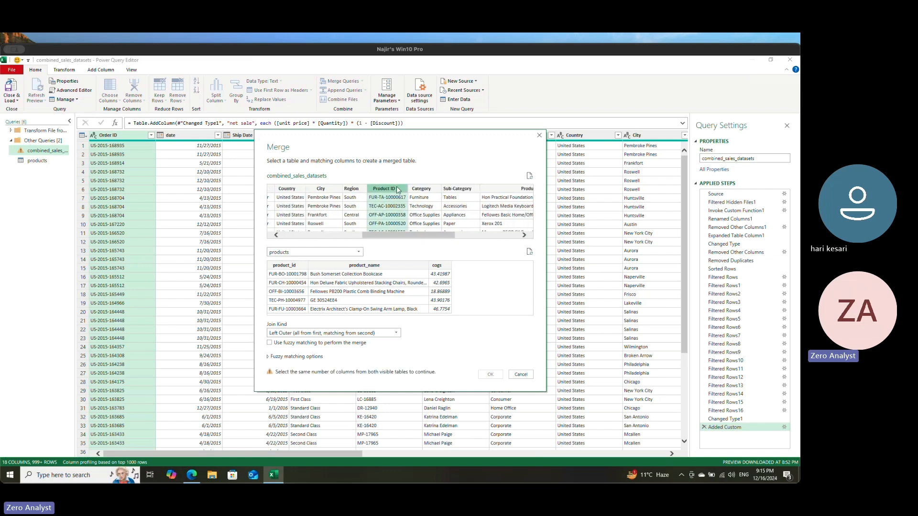
click(290, 265)
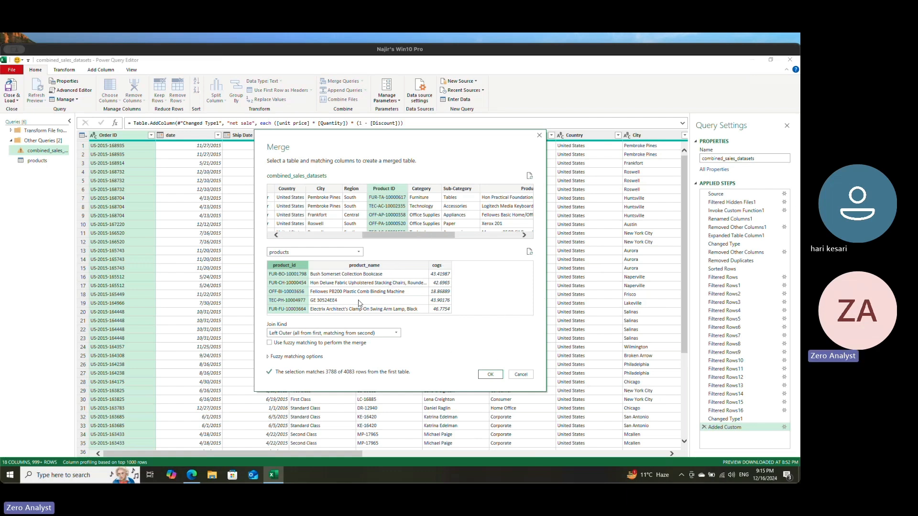
click(298, 335)
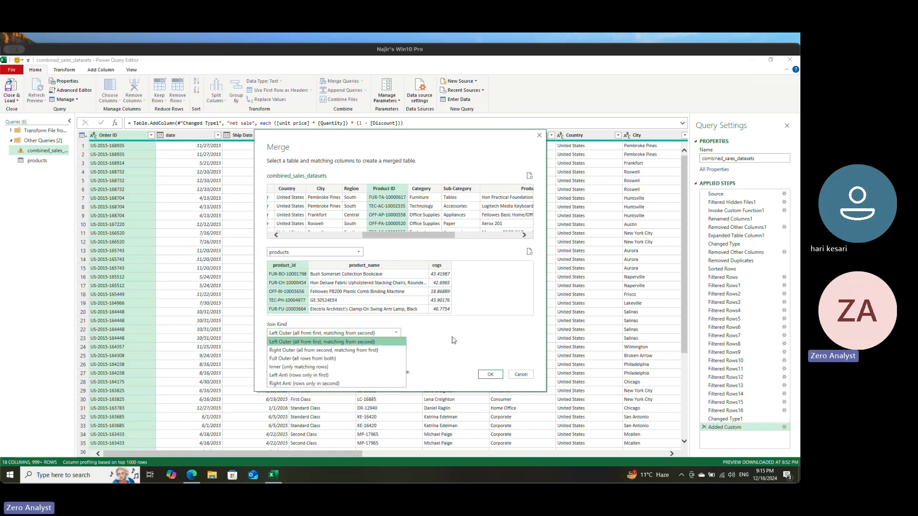
click(455, 341)
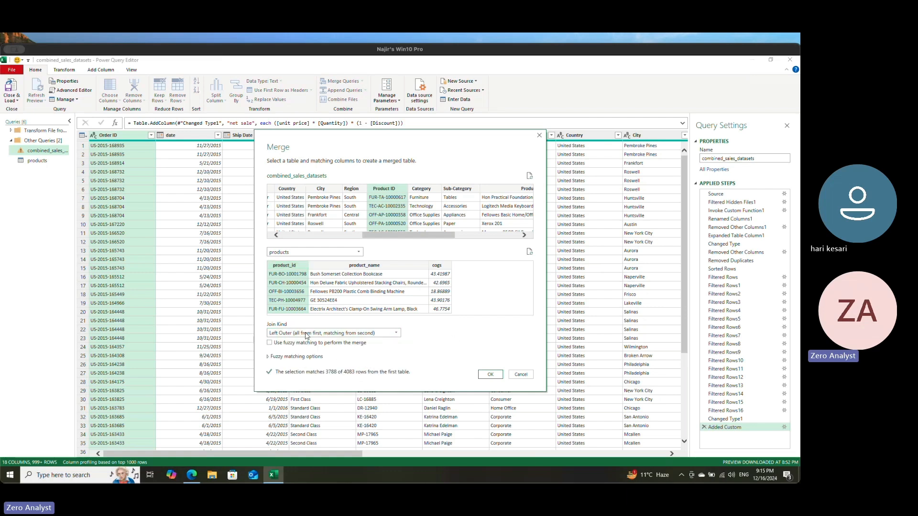
click(492, 375)
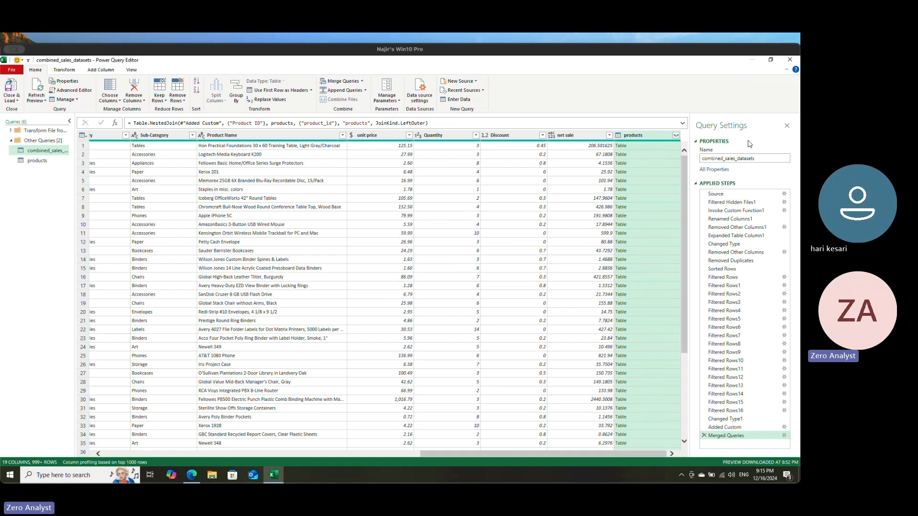
Step: Expand the merged products column to only product_id and cogs, keeping the original column name as prefix
click(677, 137)
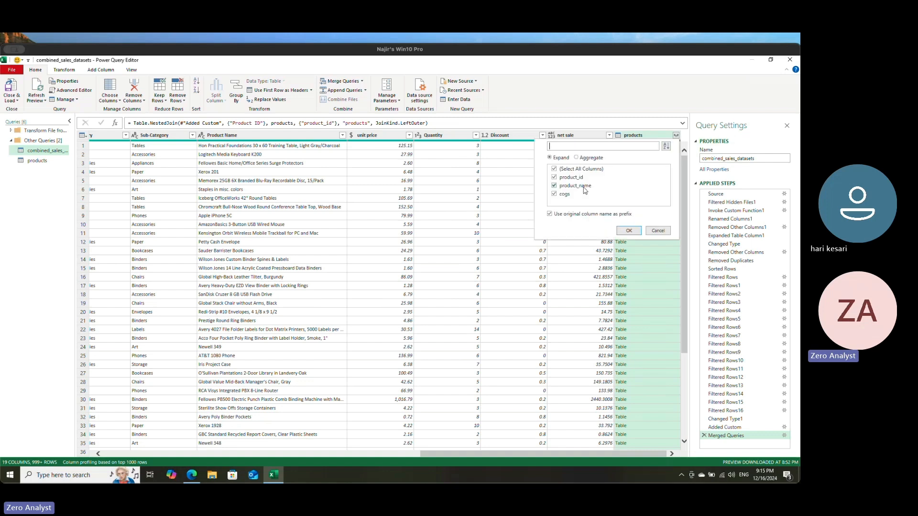
click(554, 169)
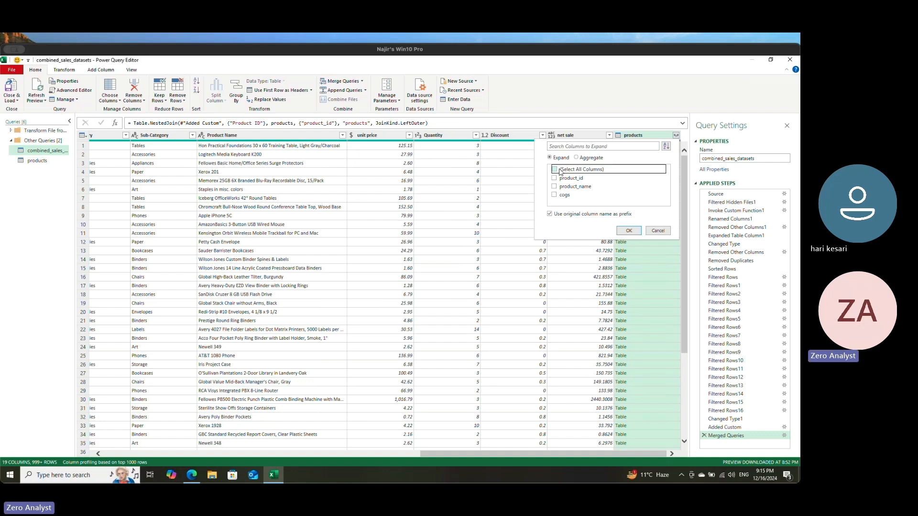
click(554, 196)
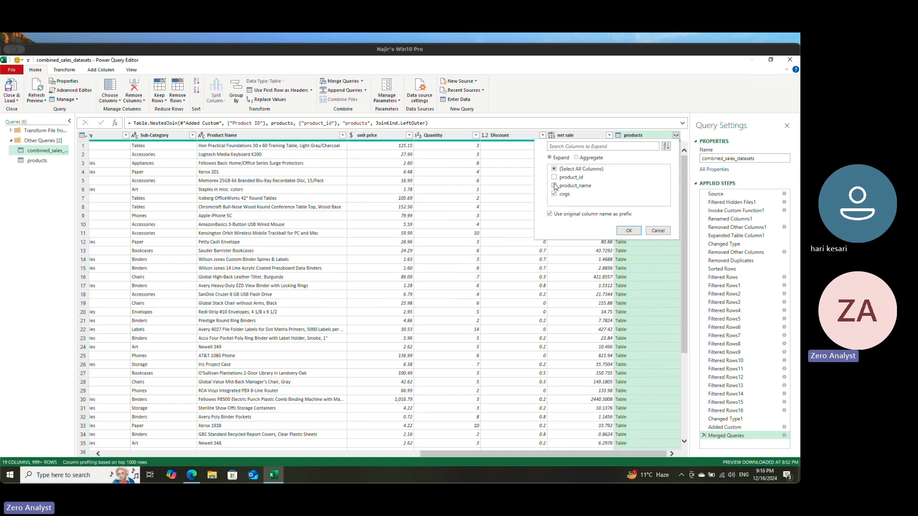
click(554, 178)
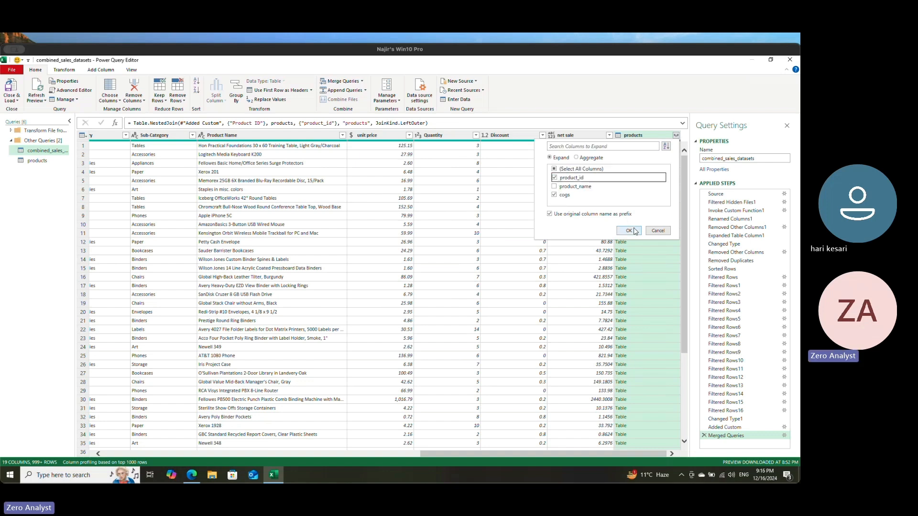
click(629, 231)
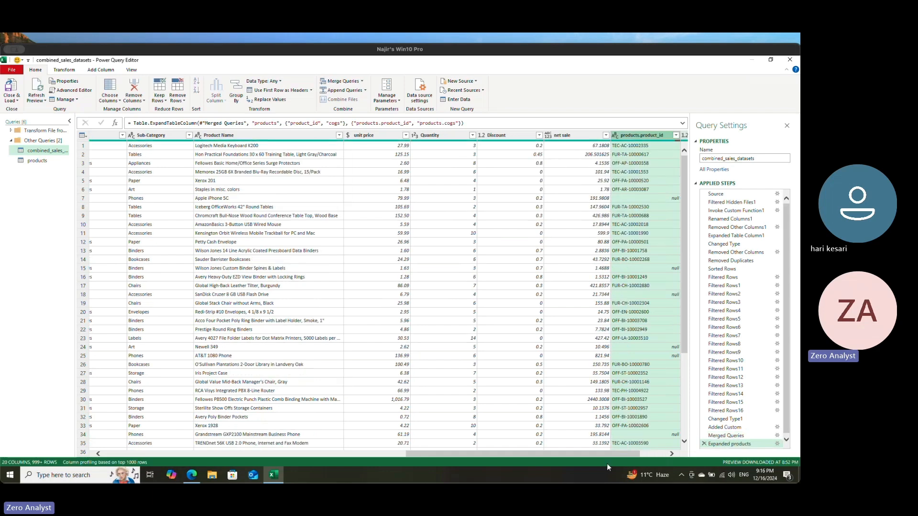
Step: Move the Product ID column between net sale and products.product_id to compare the two ID columns side by side
drag(610, 458, 674, 455)
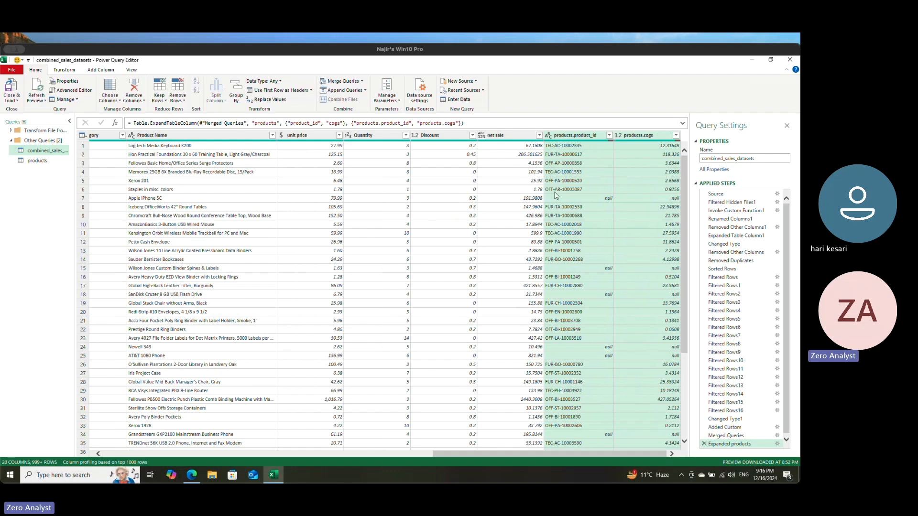
drag(546, 453, 390, 449)
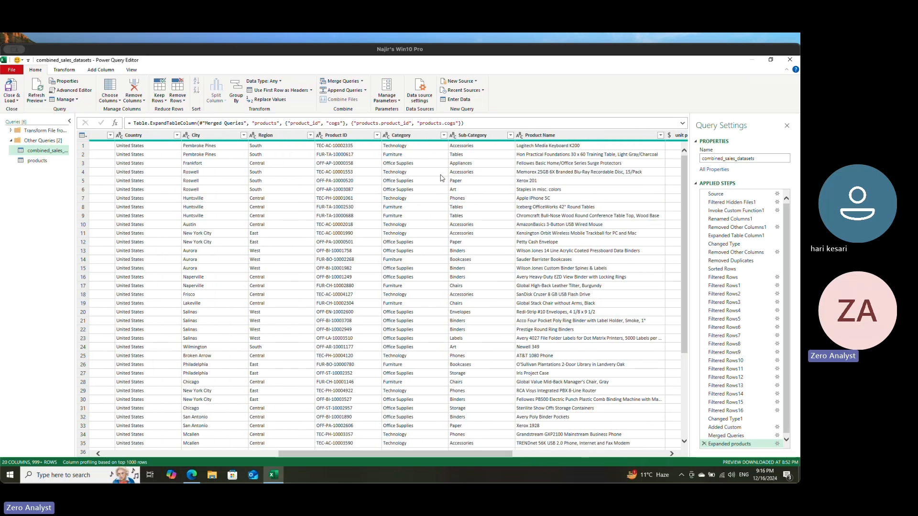
click(348, 134)
drag(356, 138, 636, 152)
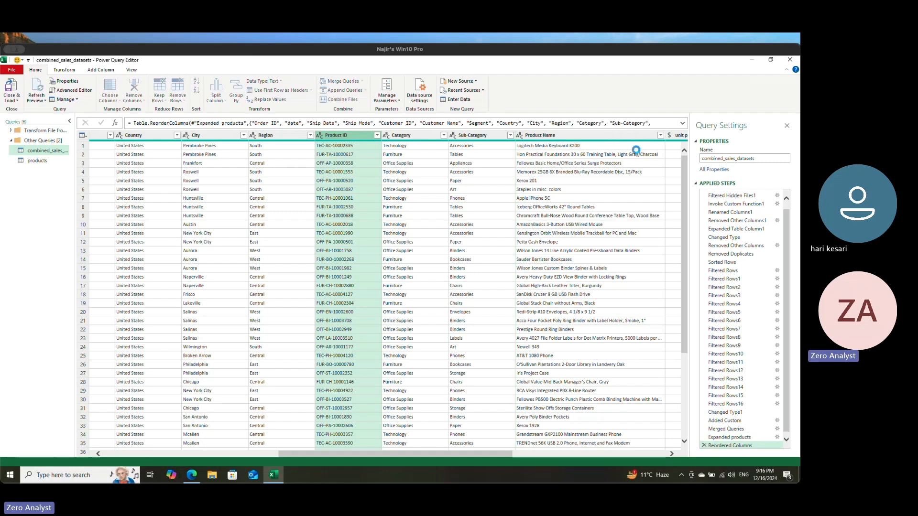
drag(508, 459, 621, 453)
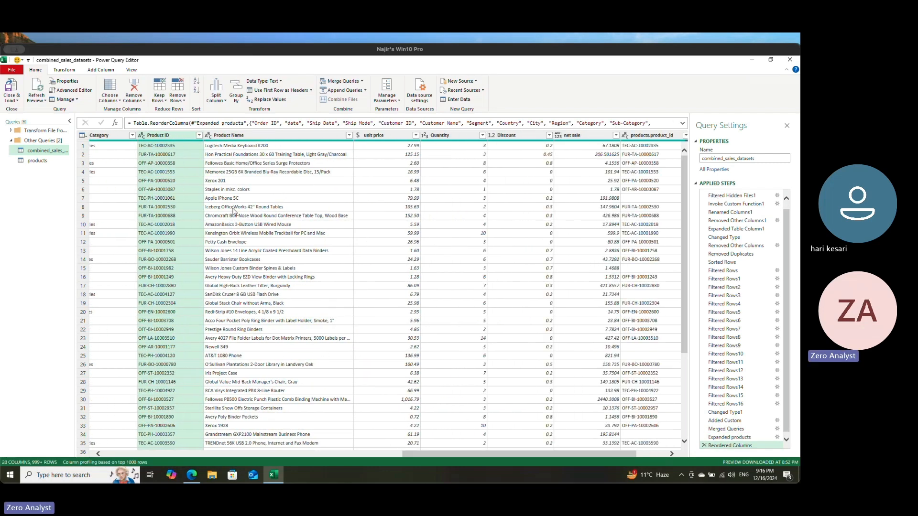
drag(165, 139, 594, 165)
drag(579, 454, 658, 453)
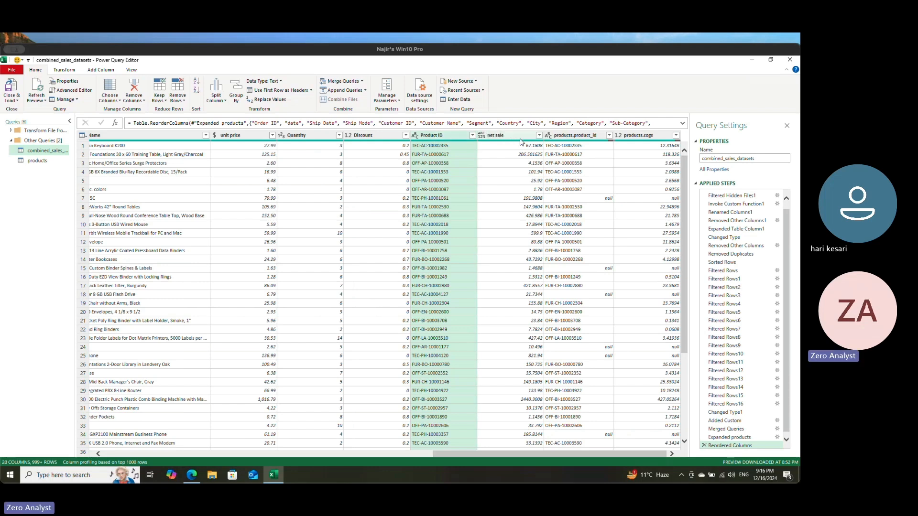
drag(515, 138, 430, 136)
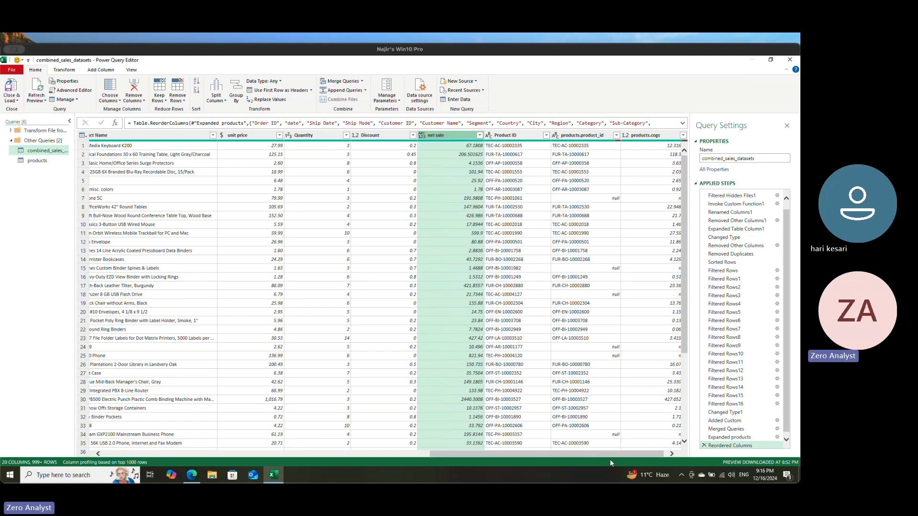
drag(609, 454, 666, 455)
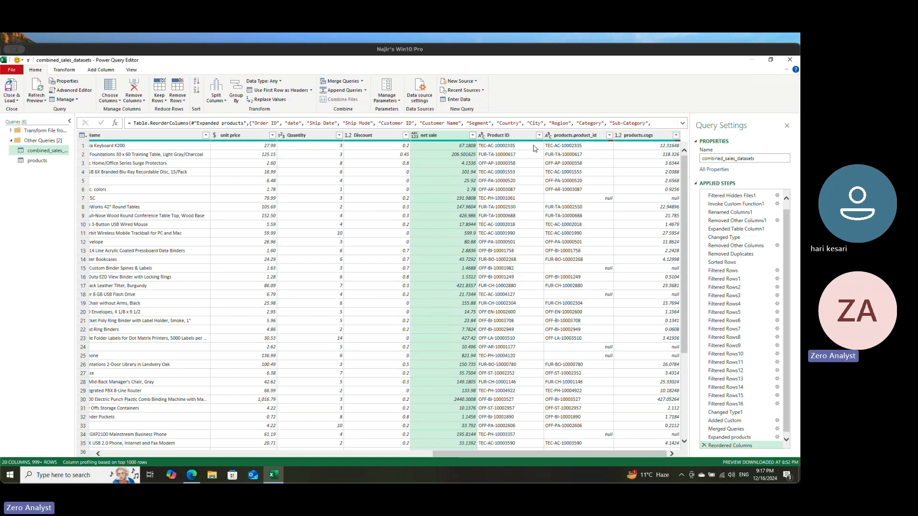
Step: Move the Product ID column between Product Name and unit price
drag(506, 137, 218, 134)
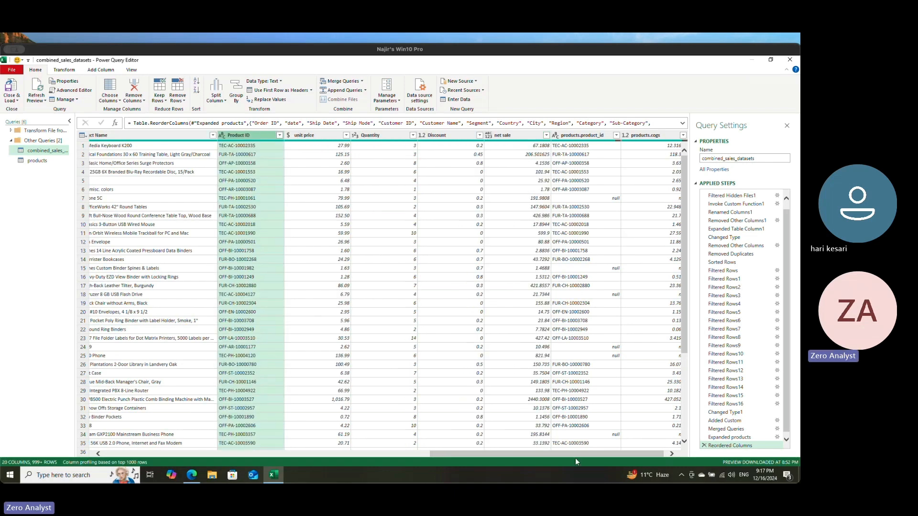
Step: Exclude the products.product_id column using Choose Columns, keeping all the other columns
drag(596, 456, 598, 457)
click(585, 137)
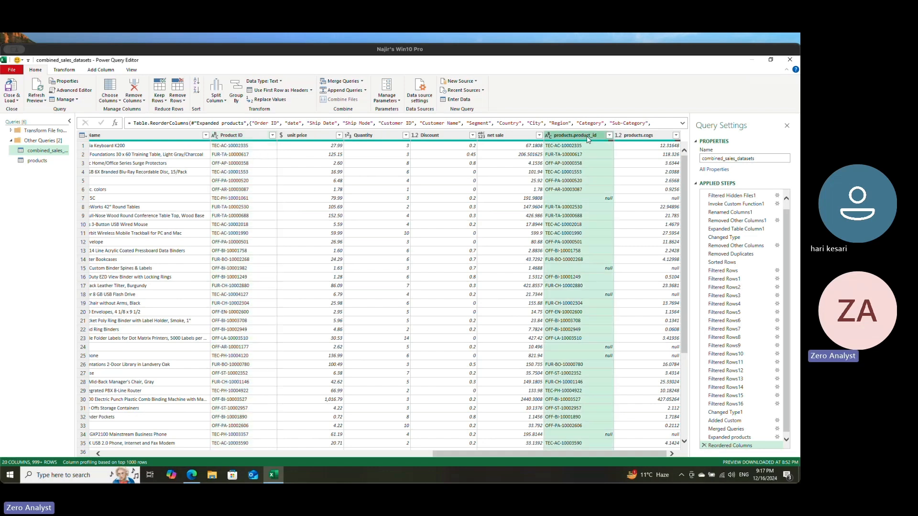
click(110, 87)
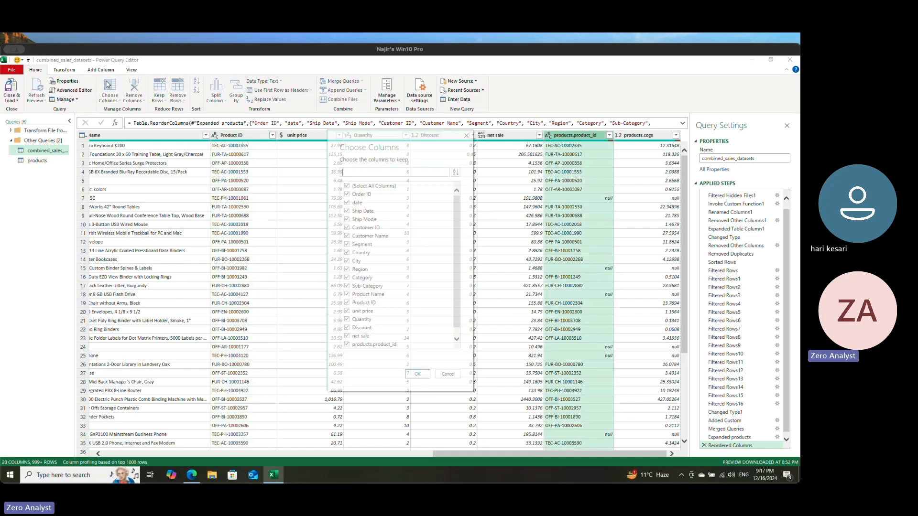
click(457, 236)
scroll(457, 236, down, 1)
drag(458, 233, 451, 295)
click(347, 337)
click(417, 375)
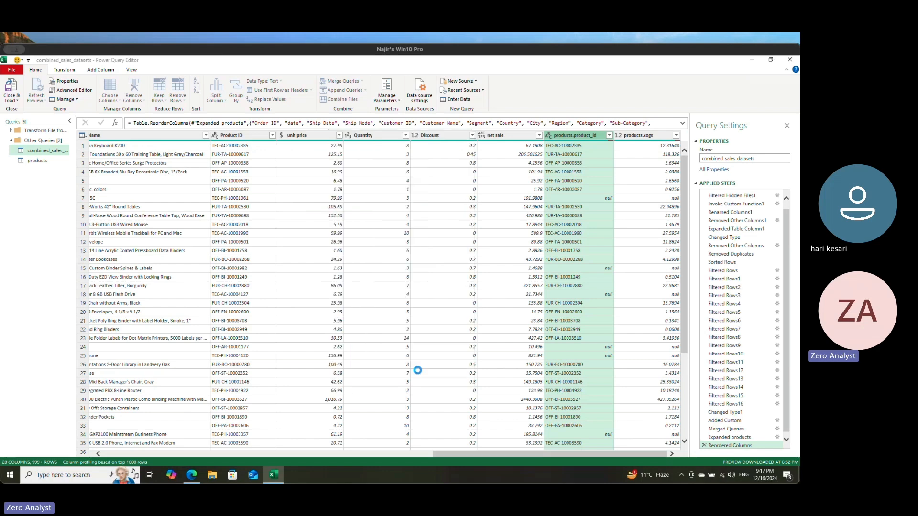
Step: Filter out the rows with empty values in the products.cogs column
drag(630, 455, 704, 454)
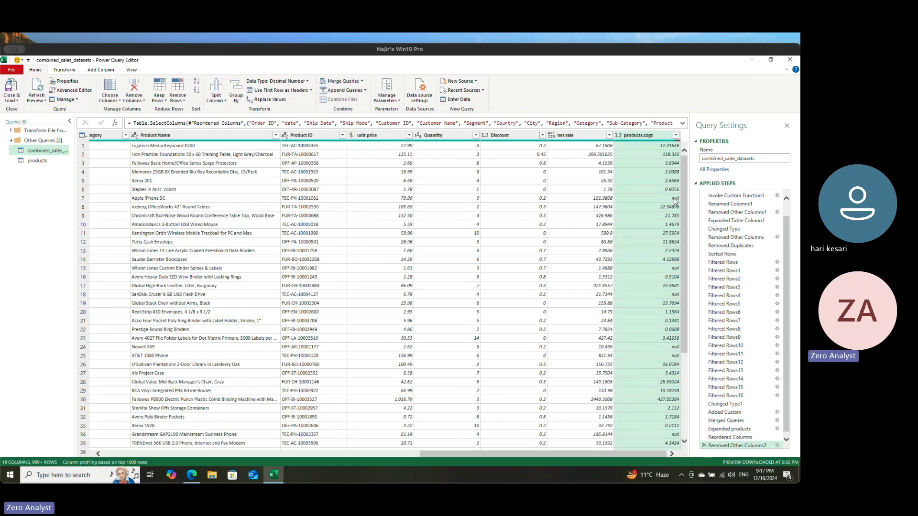
click(677, 137)
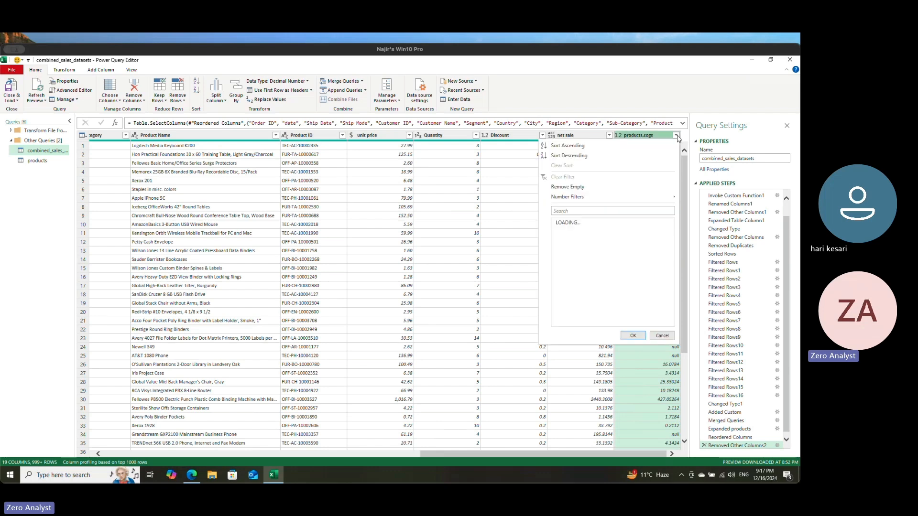
click(575, 188)
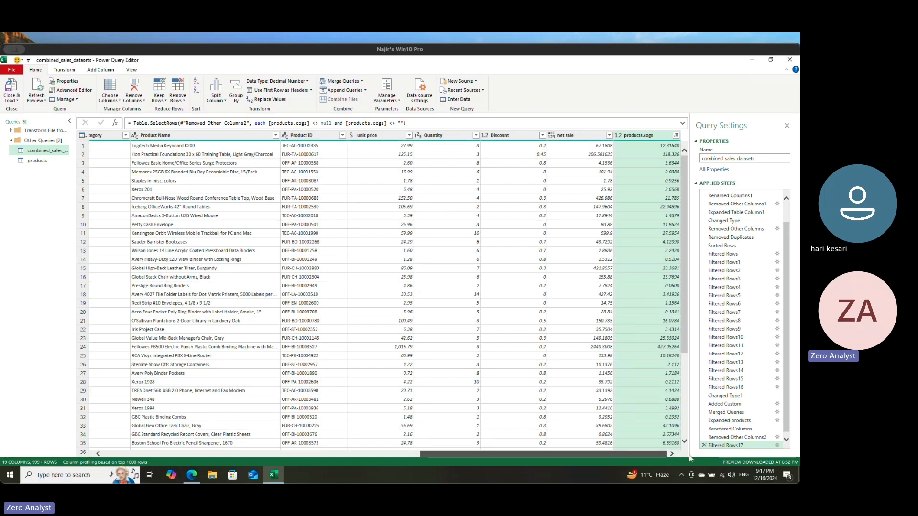
Step: Rename the products.cogs column to cogs
right_click(651, 134)
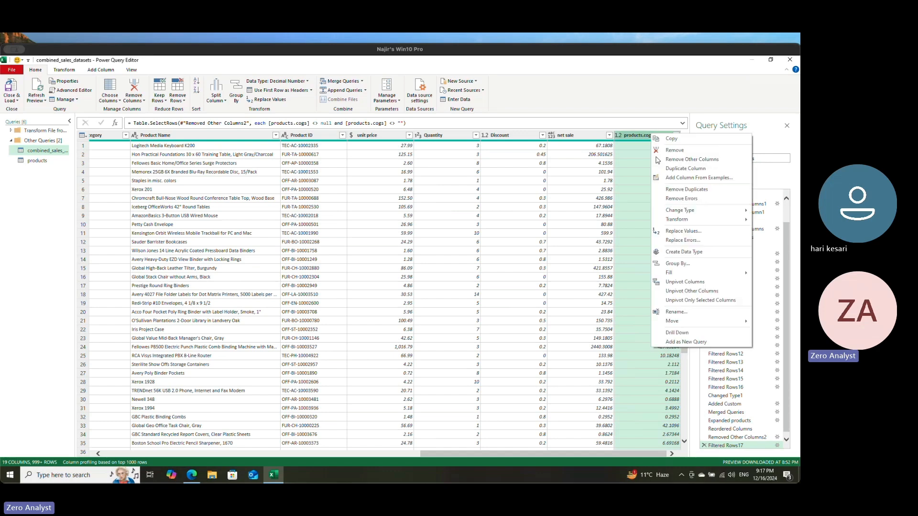
click(678, 311)
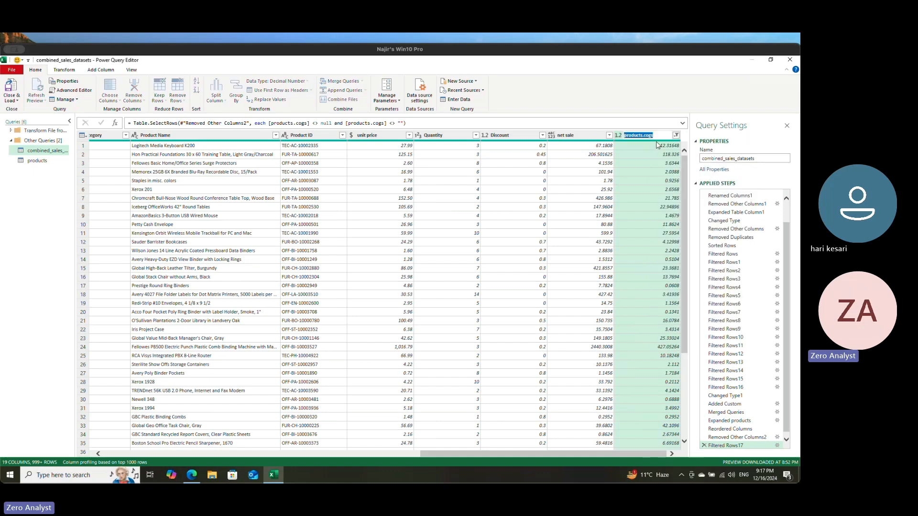
text(cogs)
key(Return)
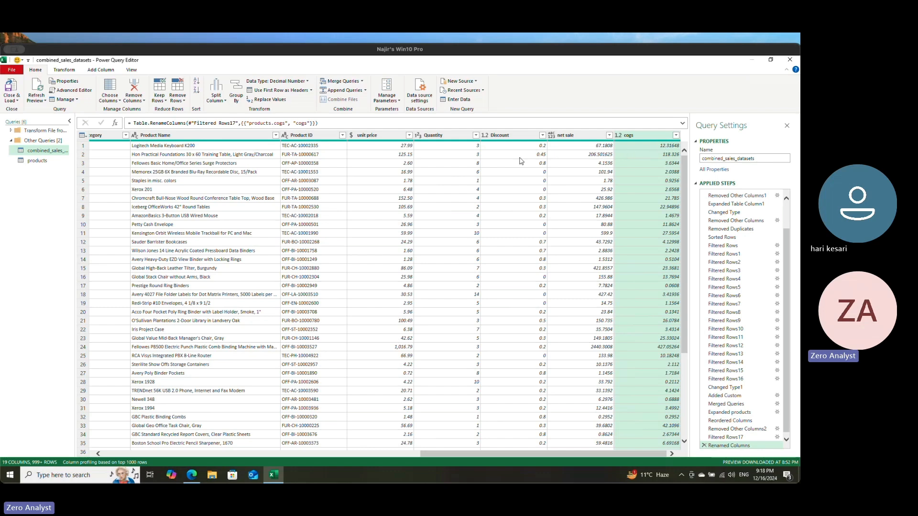
Step: Start a new custom column and name it Profit
click(660, 136)
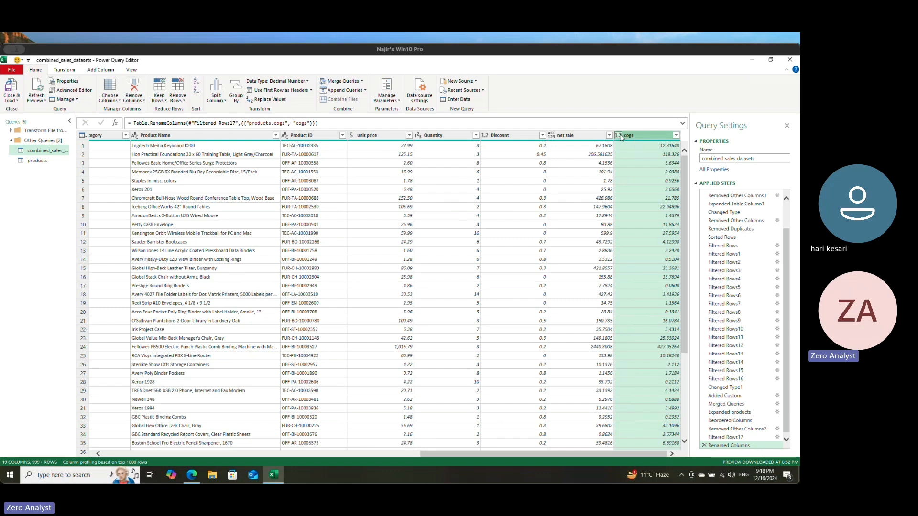
right_click(653, 137)
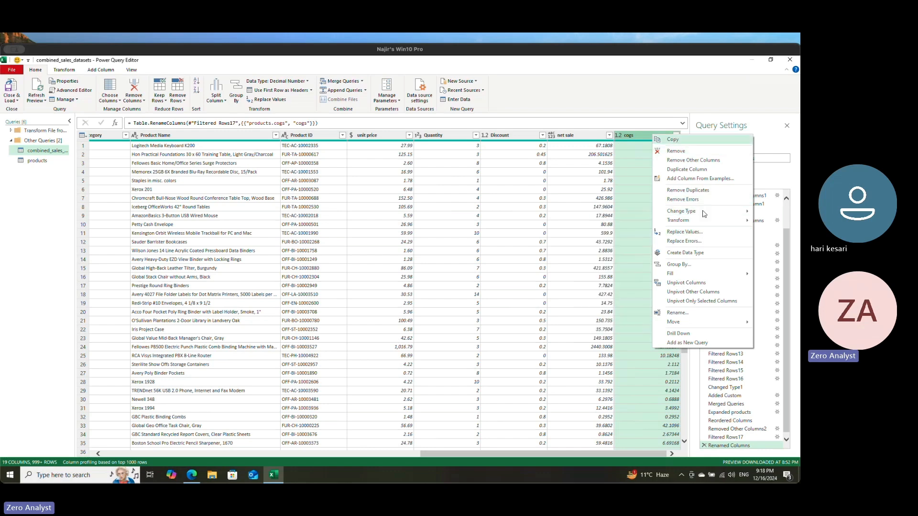
click(636, 136)
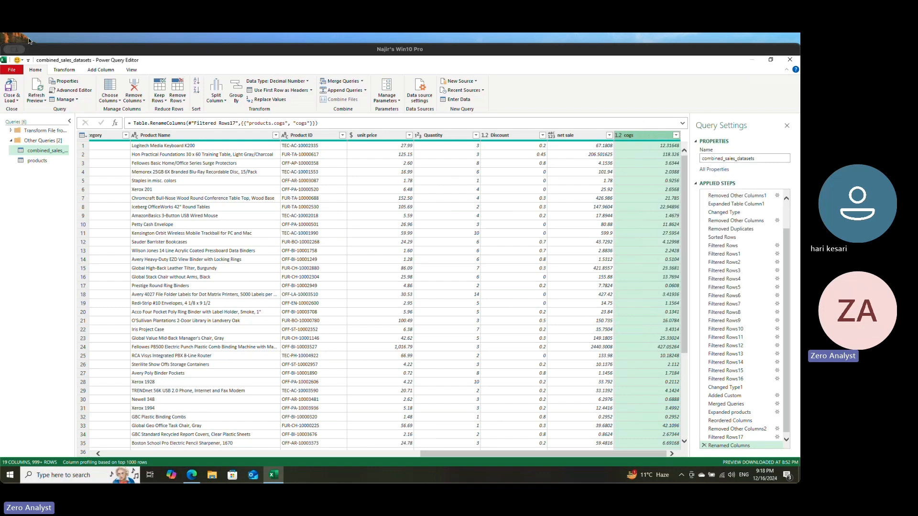
click(101, 70)
click(46, 90)
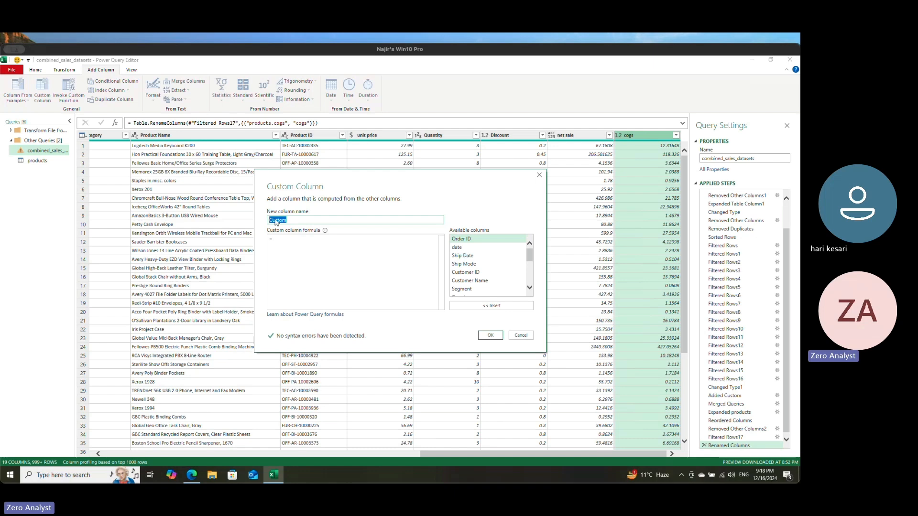
text(Pric)
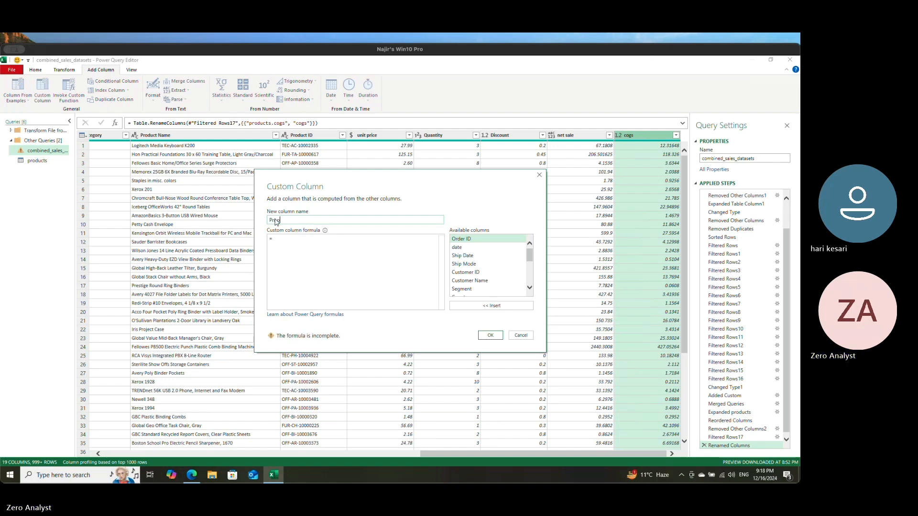
text(it)
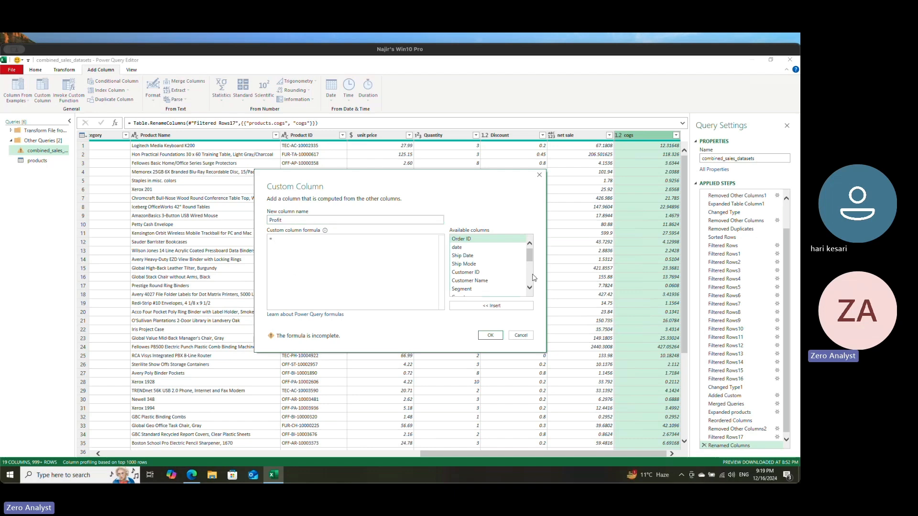
Step: Build the Profit formula as [net sale] - ([cogs] * [Quantity]) from the available columns
scroll(497, 270, down, 2)
scroll(499, 277, down, 4)
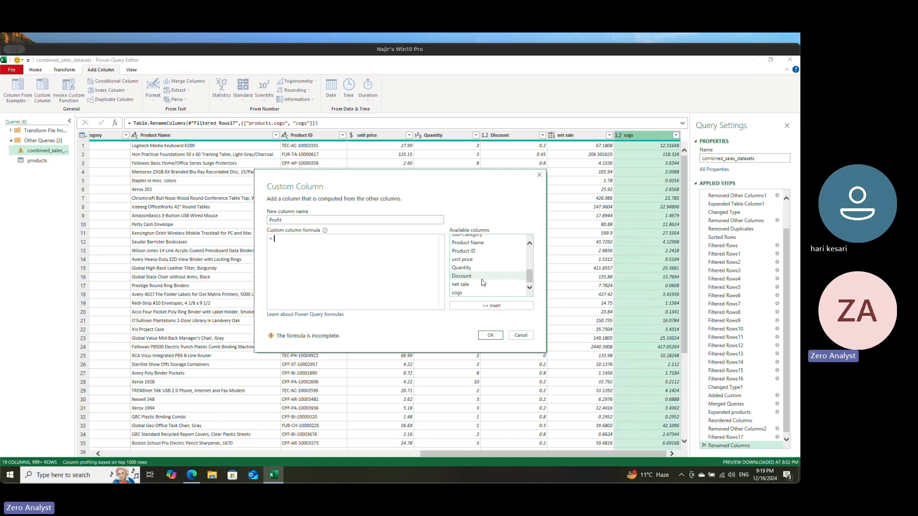
click(466, 285)
click(492, 305)
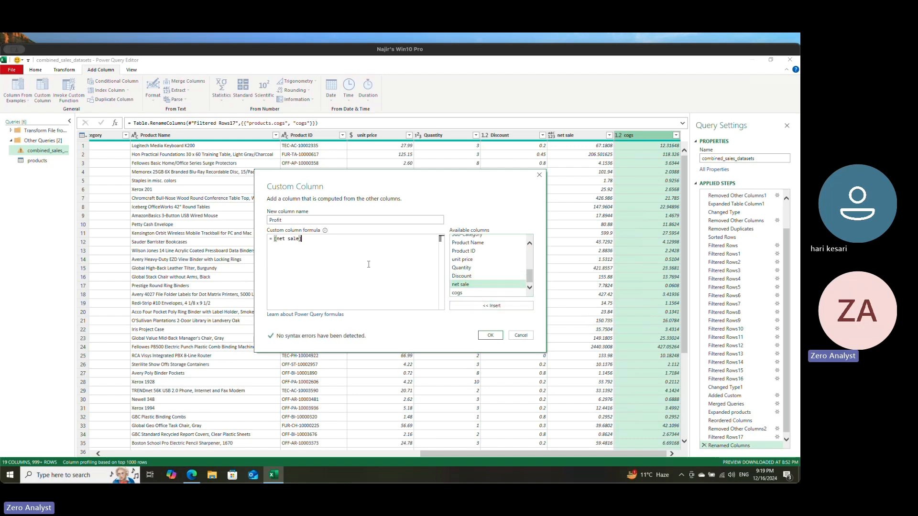
text(-)
key(BackSpace)
key(BackSpace)
text(- ()
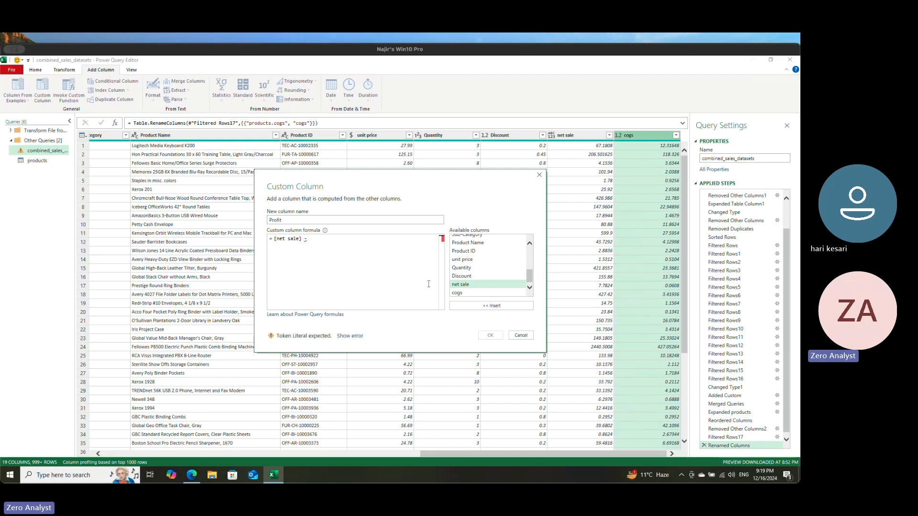
click(456, 294)
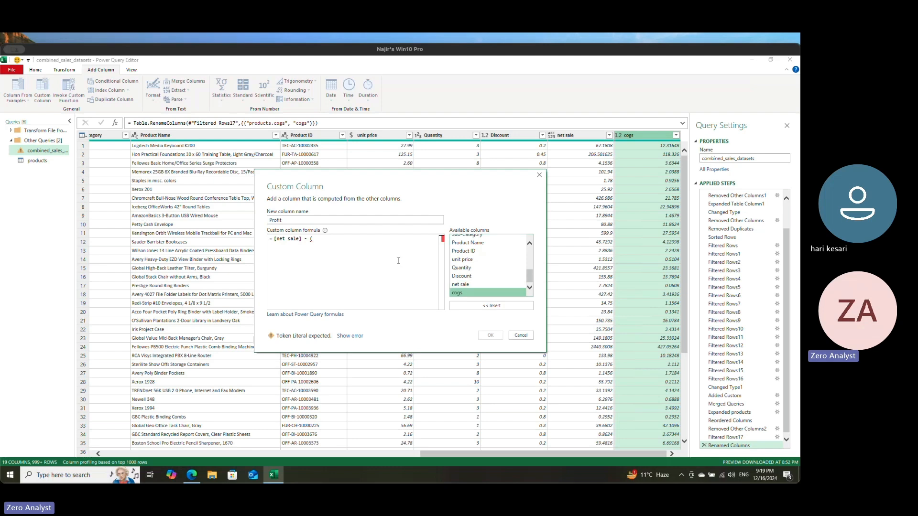
click(487, 306)
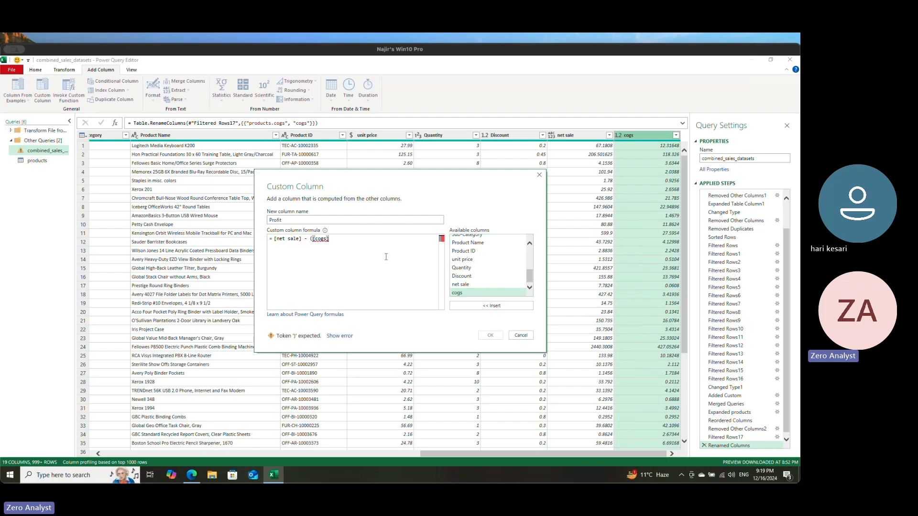
text(*)
click(461, 268)
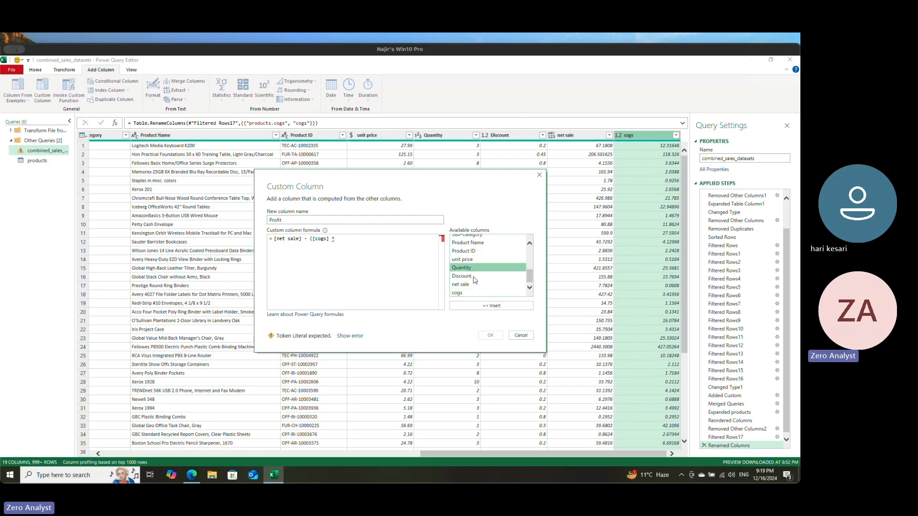
click(491, 305)
text())
key(Return)
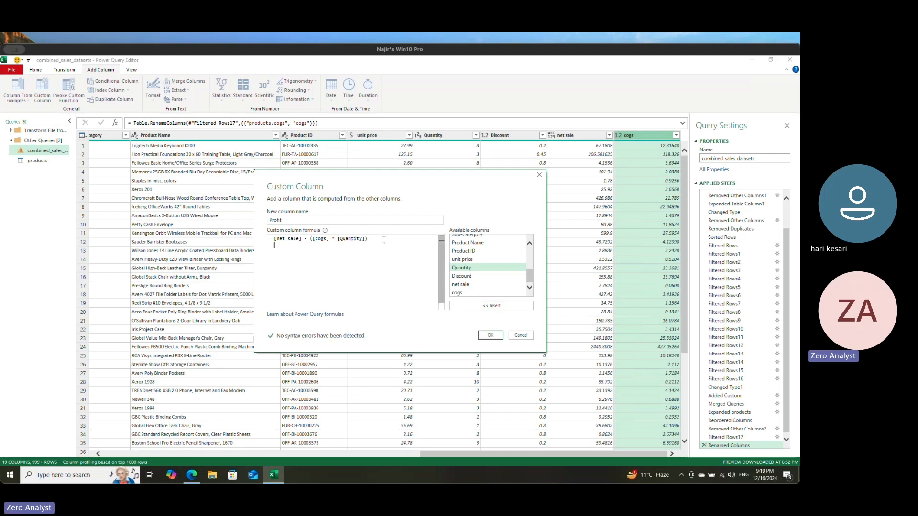
Step: Try to create the Profit column with the comment "// This is gives profit" on a line below its formula
text(// This is giv)
text(es profit)
drag(275, 246, 340, 245)
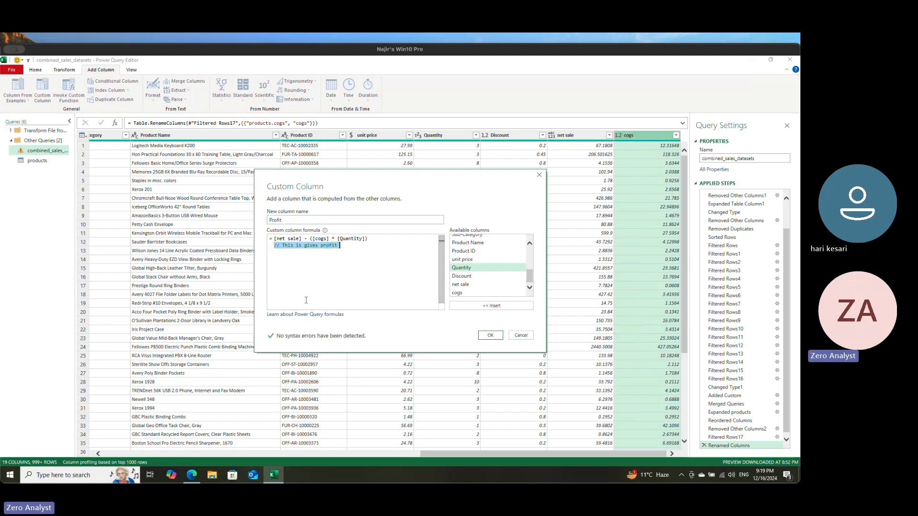
click(279, 245)
key(BackSpace)
text(/)
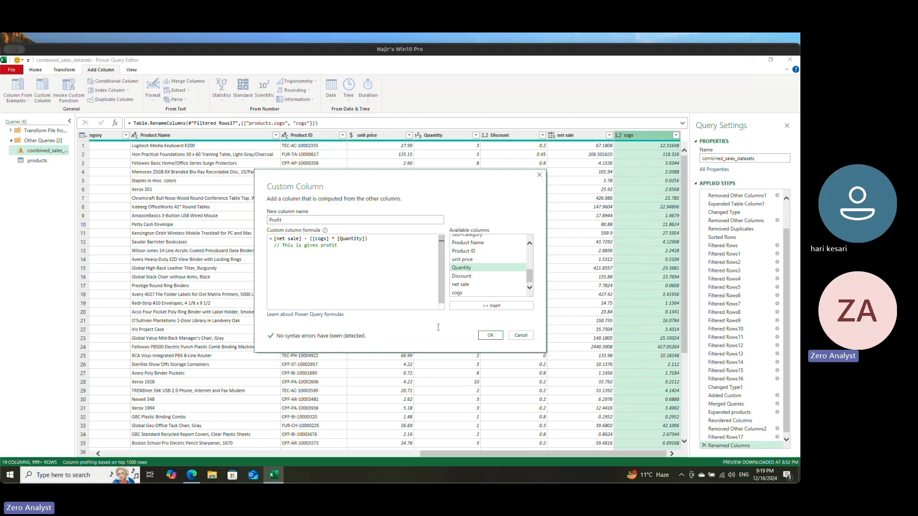
click(489, 336)
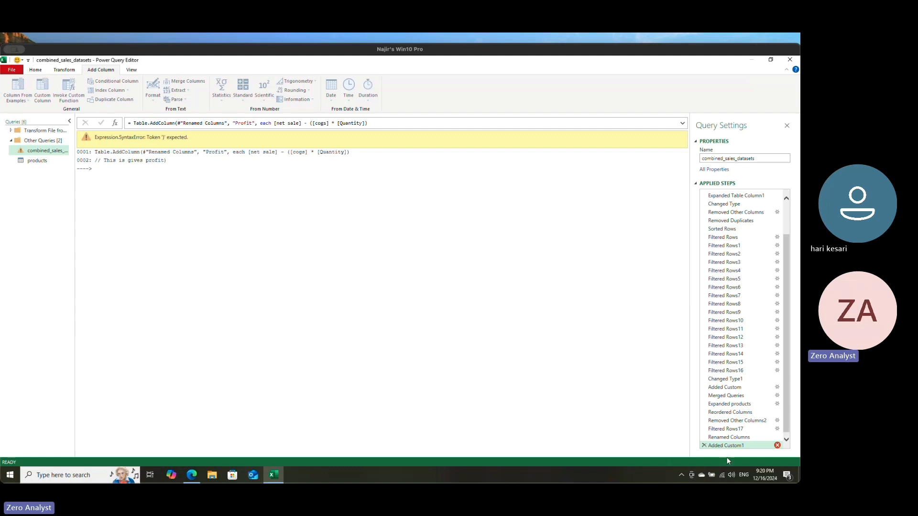
Step: Delete the Added Custom1 applied step containing the commented Profit formula
click(704, 445)
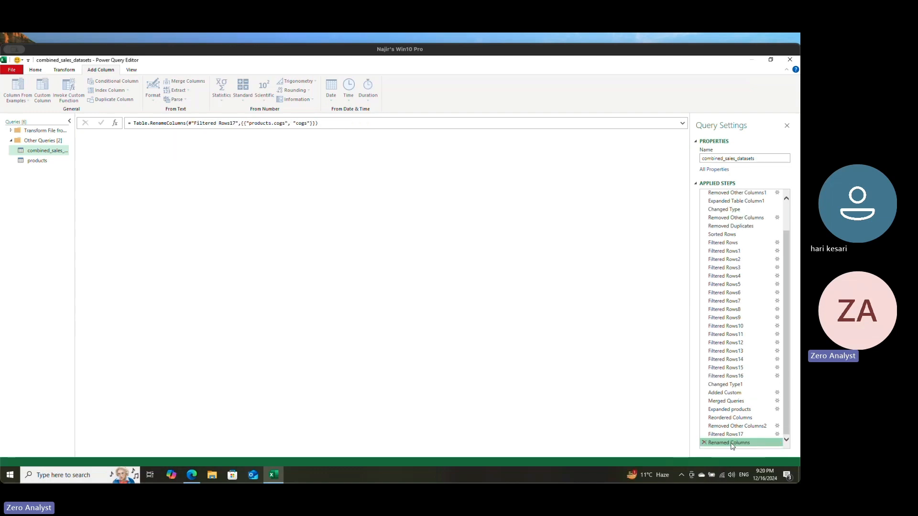
drag(354, 460, 678, 463)
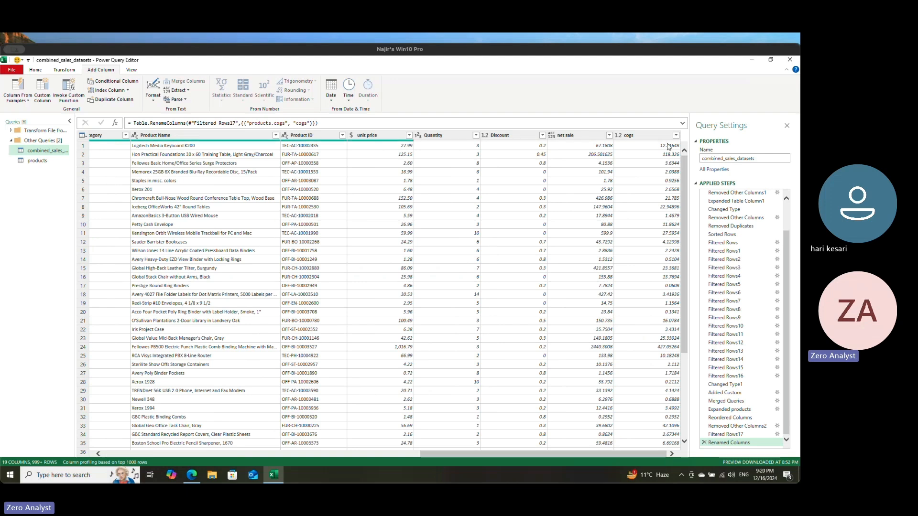
Step: Start another custom column named Profit and begin its formula with [net sale] -
click(651, 138)
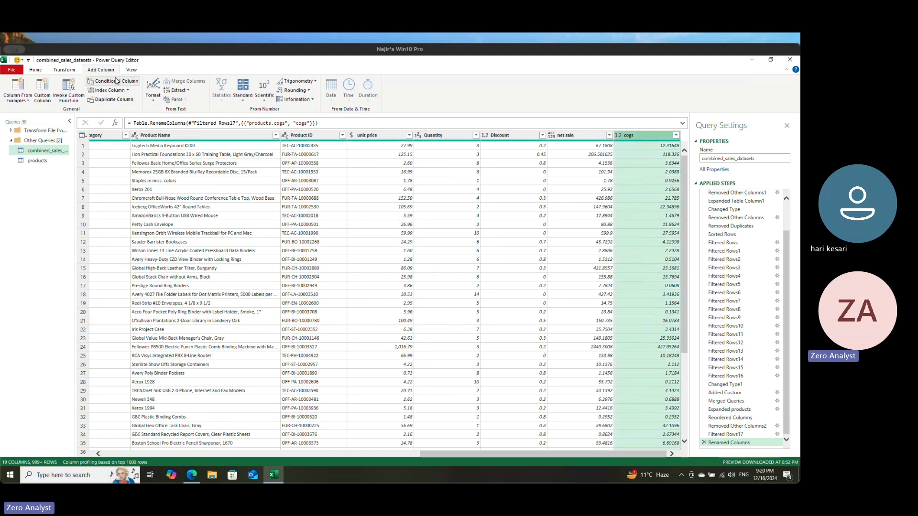
click(44, 97)
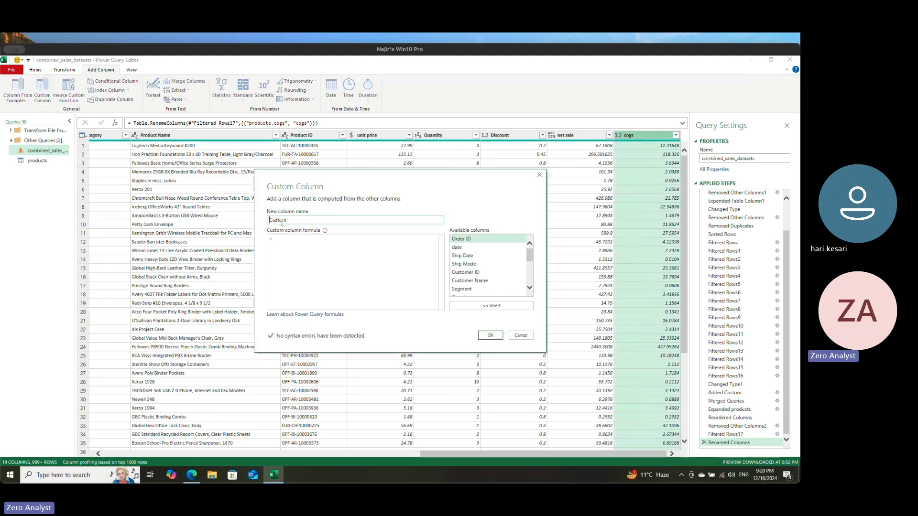
double_click(280, 220)
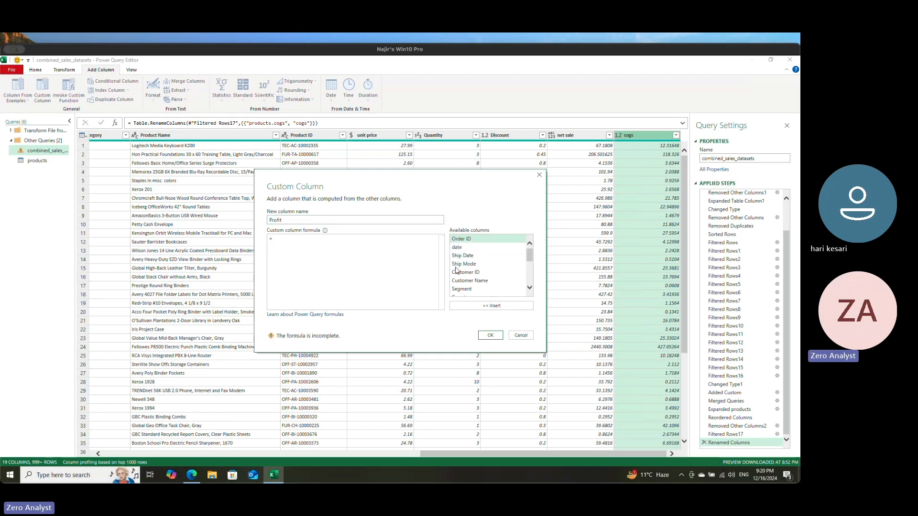
scroll(485, 287, down, 1)
scroll(485, 286, down, 2)
scroll(481, 290, down, 3)
click(480, 285)
click(491, 307)
text(-)
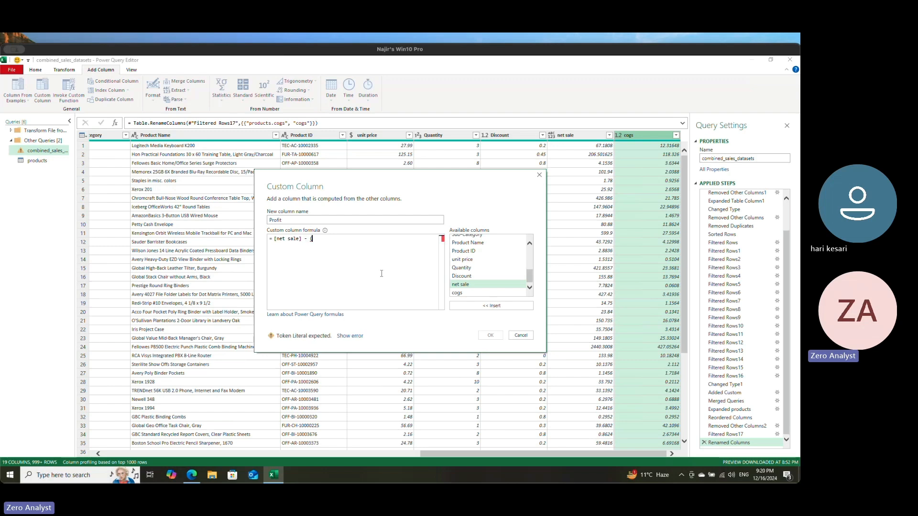
Step: Complete the Profit formula by subtracting ( [Quantity] * [cogs]) from net sale, without a comment, and create the column
text(( [Quantity] * [co)
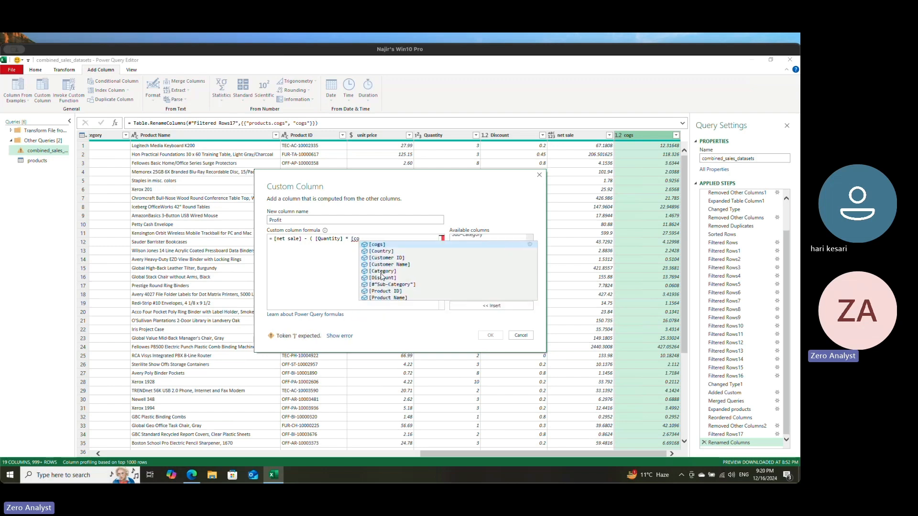
key(BackSpace)
key(BackSpace)
key(BackSpace)
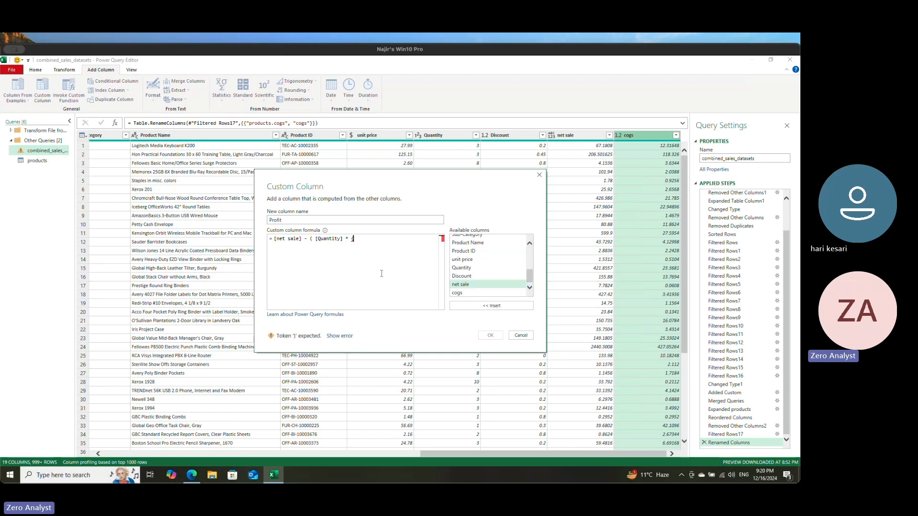
text([)
key(Down)
key(Down)
key(Down)
key(Down)
key(Down)
key(Down)
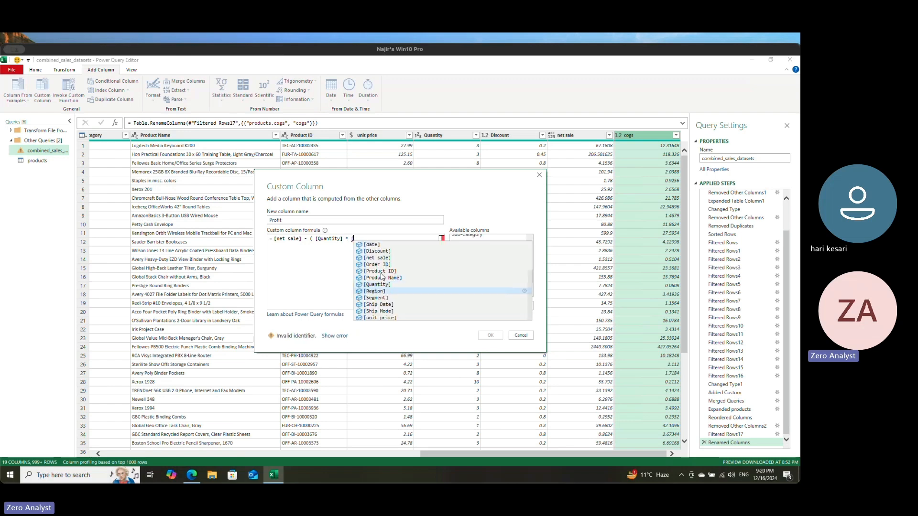
text(cogs])
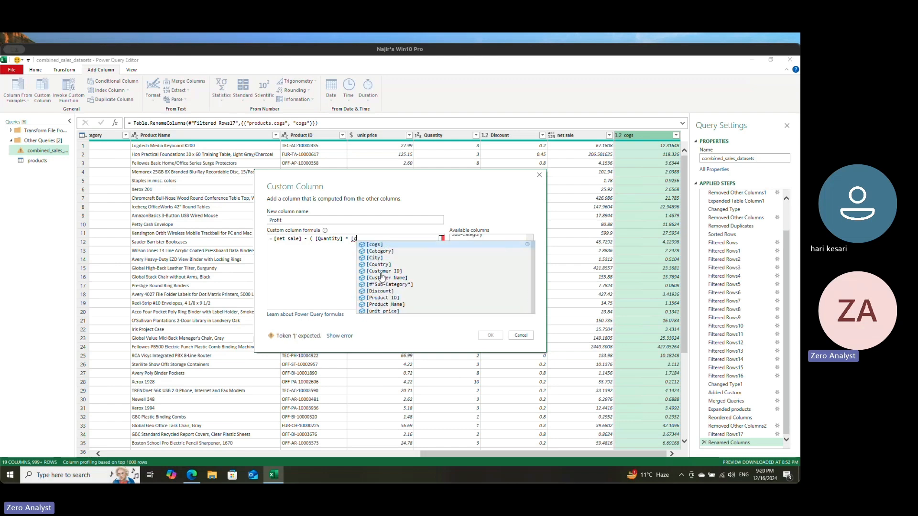
key(Return)
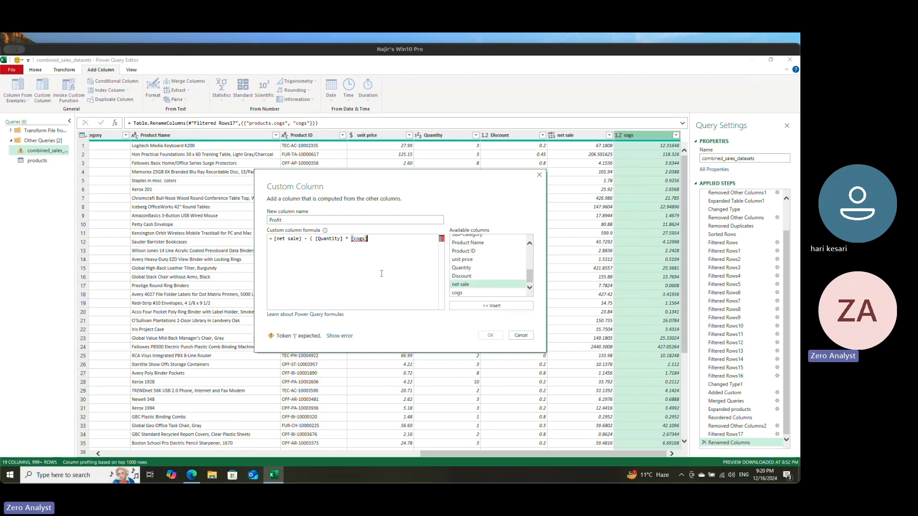
text())
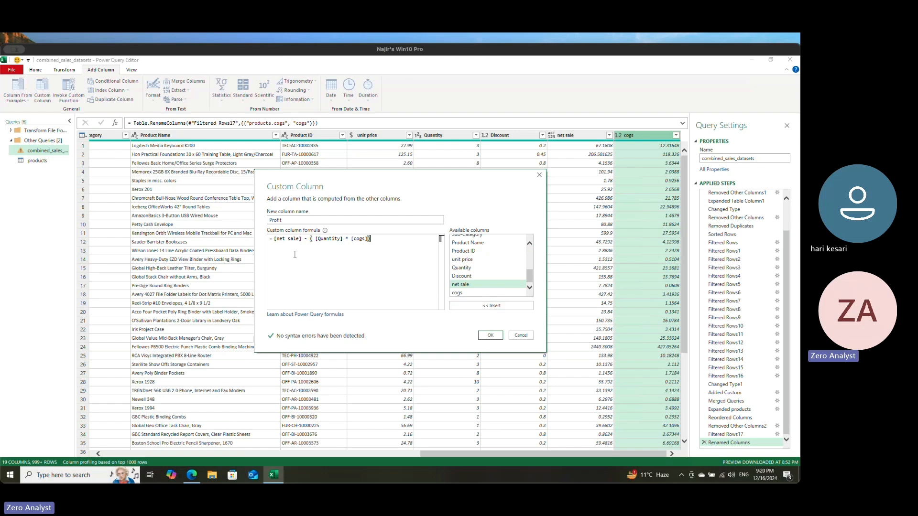
click(490, 335)
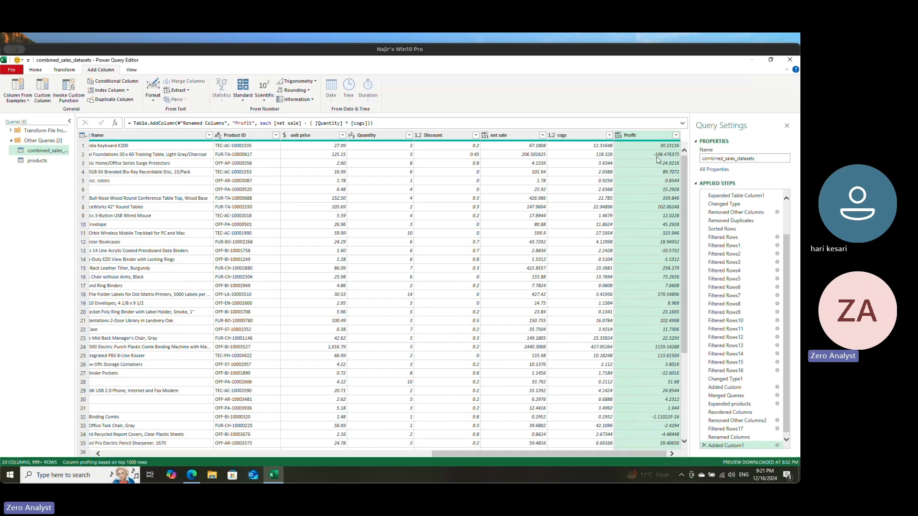
Step: Examine the unit price, Quantity and cogs values in row 2 to check its Profit result
click(334, 156)
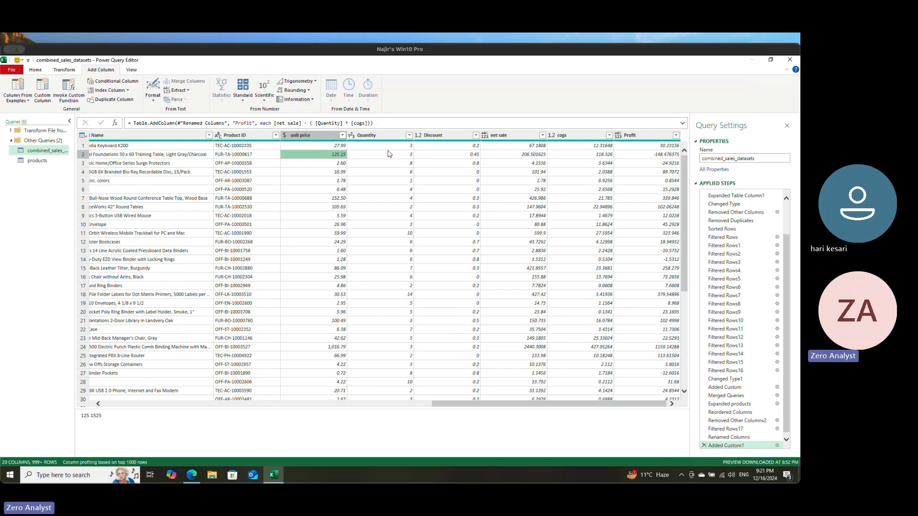
click(403, 155)
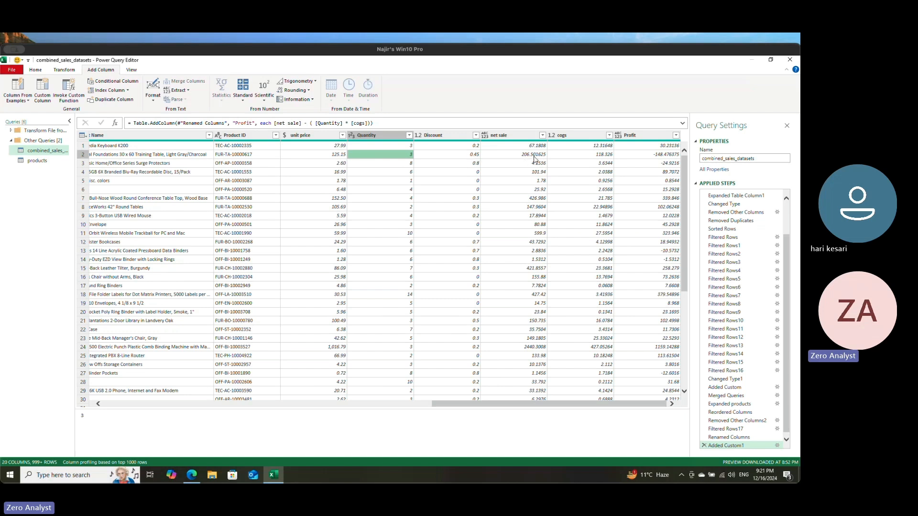
click(600, 156)
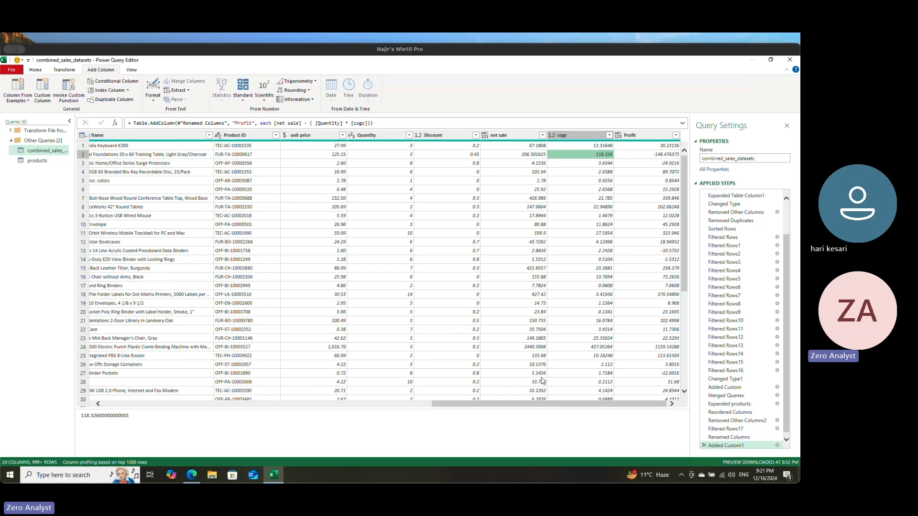
Step: Add a Year column extracted from the date column of combined_sales_datasets
drag(533, 404, 170, 401)
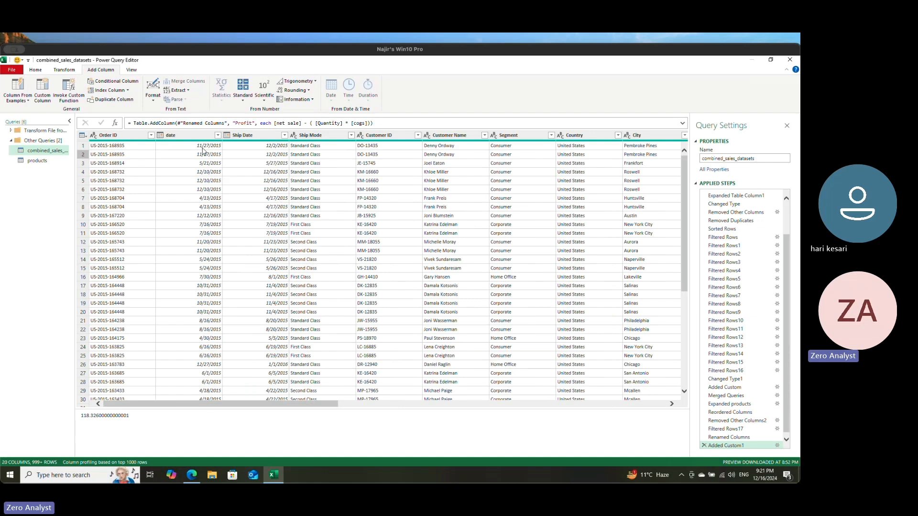
click(188, 135)
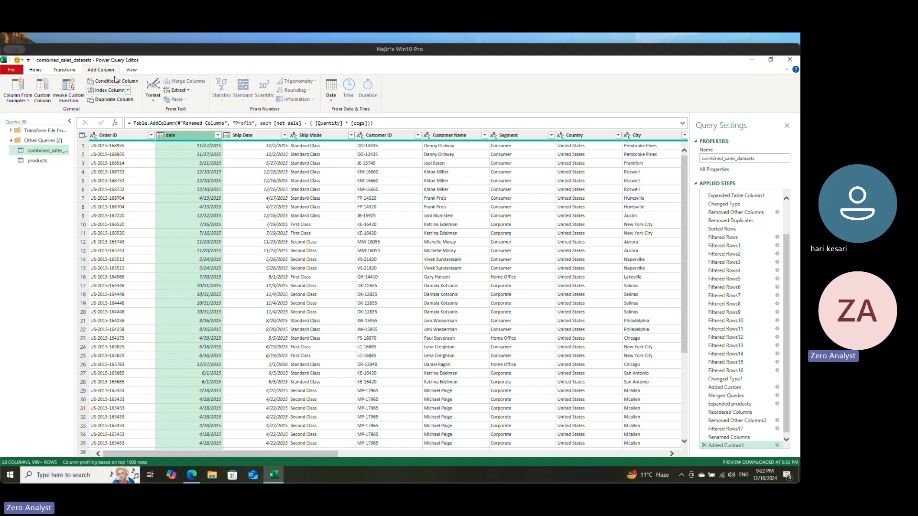
click(335, 95)
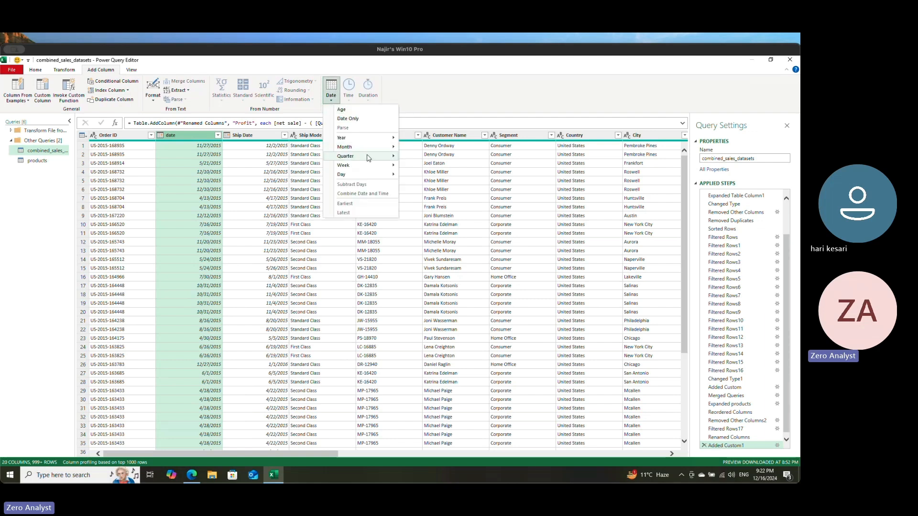
mouse_move(373, 140)
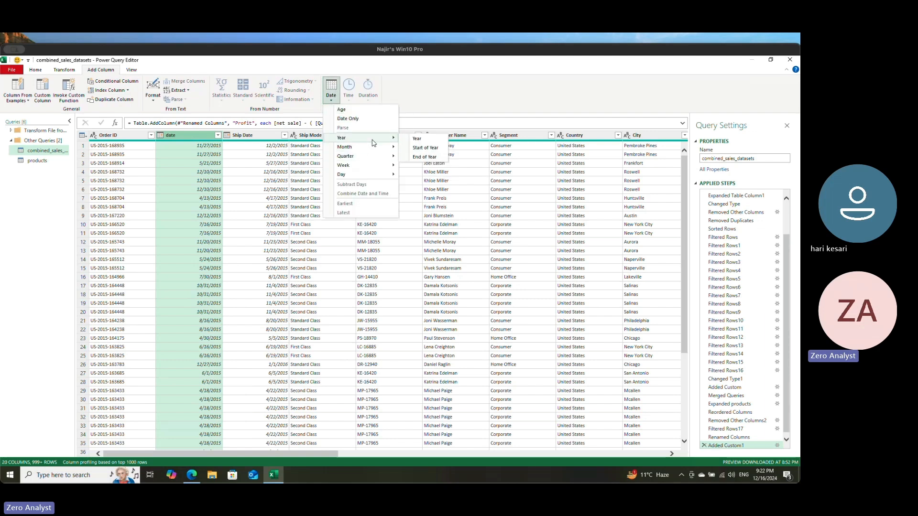
click(431, 139)
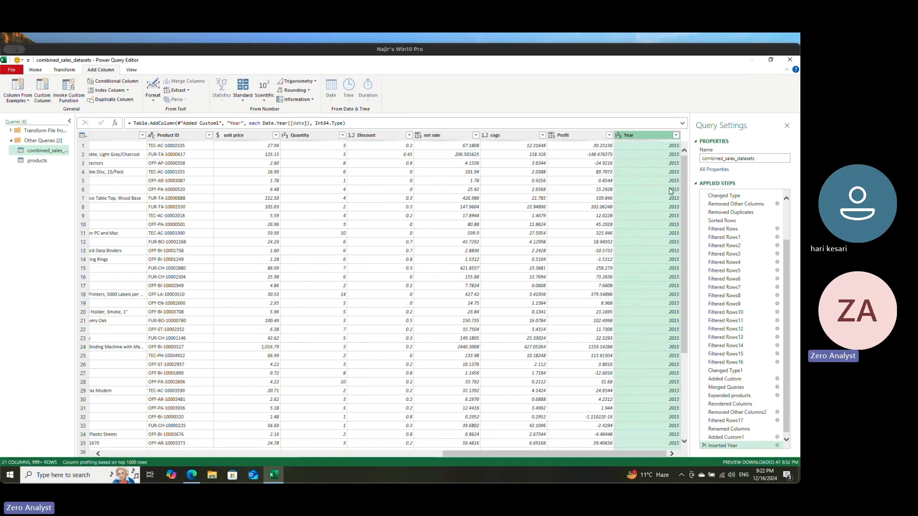
Step: Add a Month Name column extracted from the date column
click(361, 453)
click(361, 453)
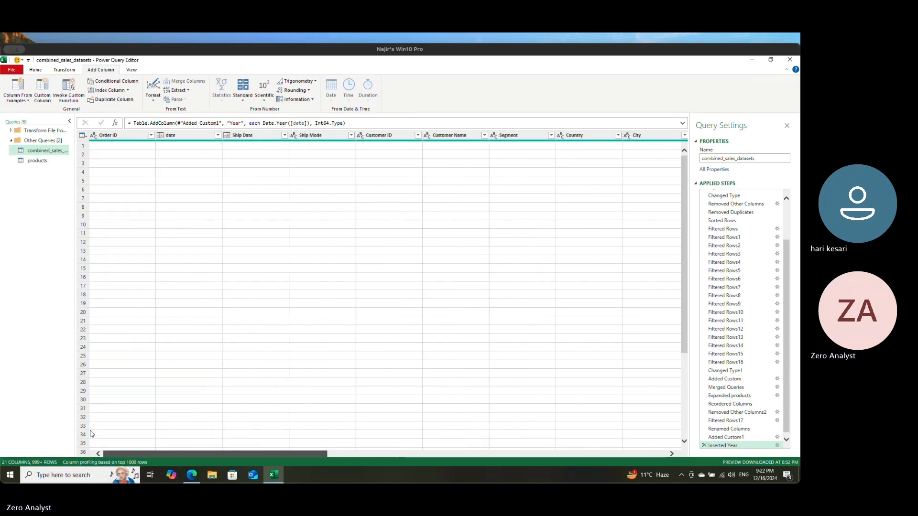
click(194, 136)
click(336, 95)
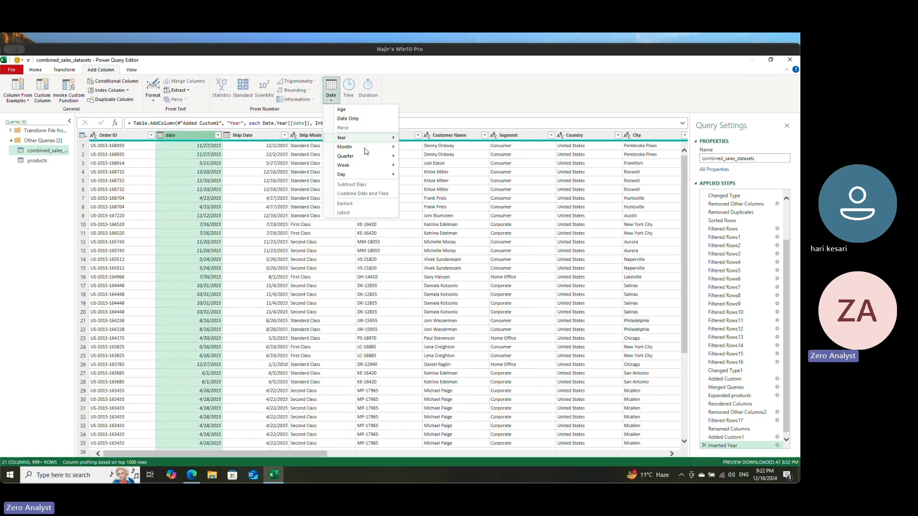
mouse_move(369, 148)
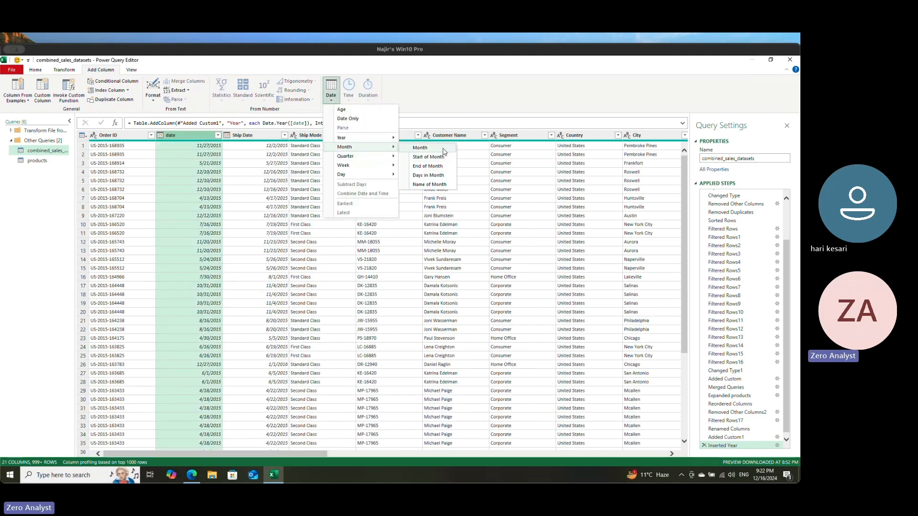
click(432, 185)
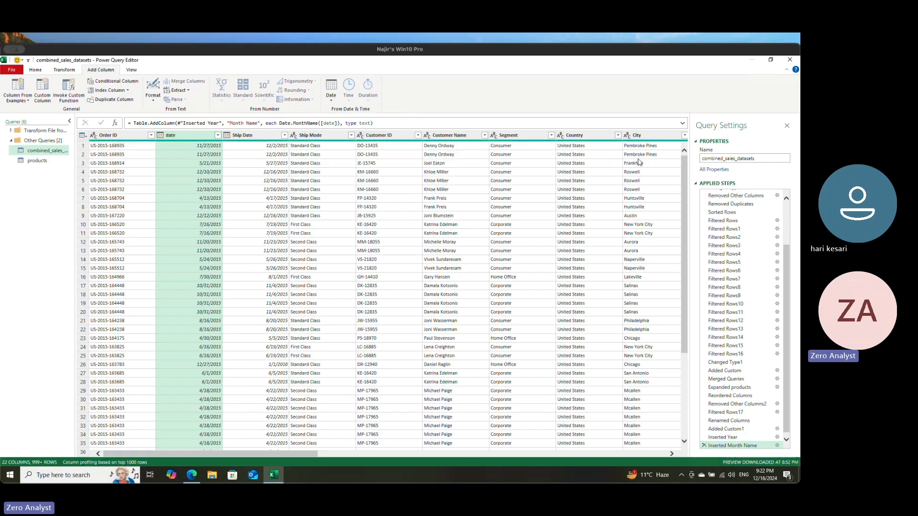
drag(308, 454, 656, 453)
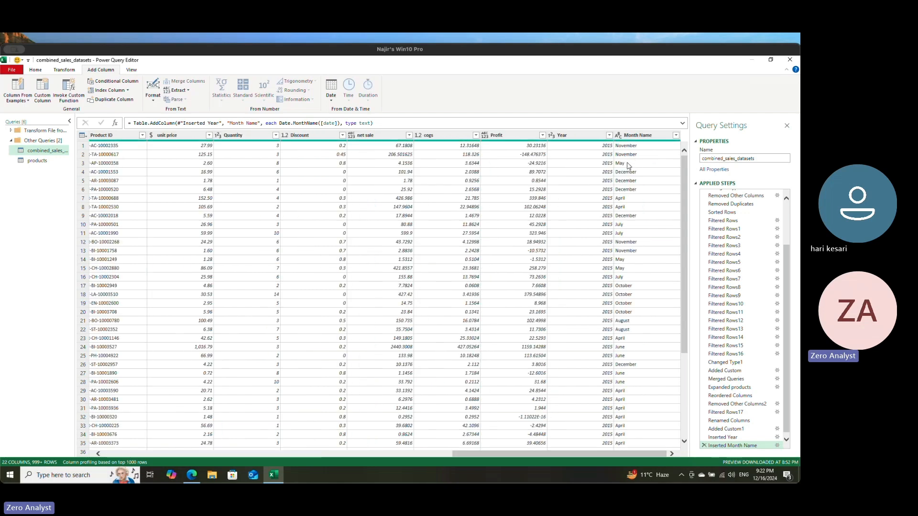
Step: Add a Start of Month column derived from the date column
drag(550, 454, 151, 445)
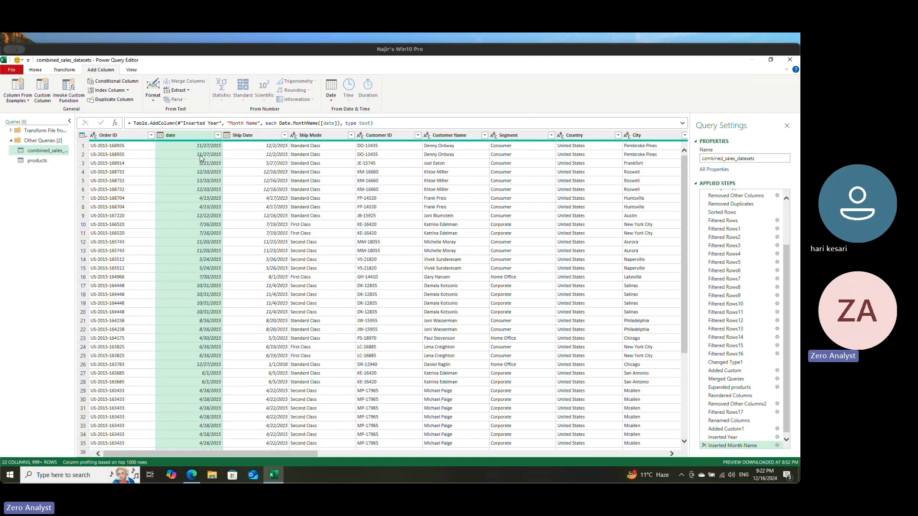
click(196, 136)
click(331, 91)
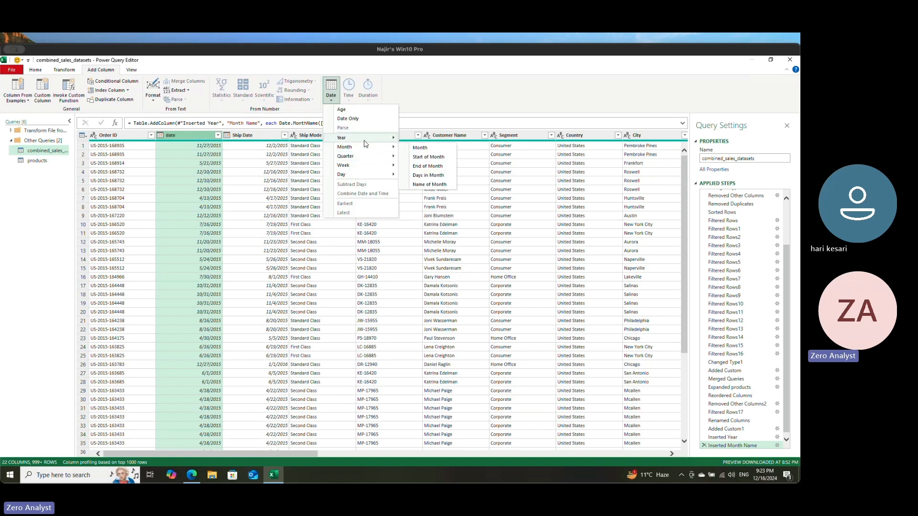
mouse_move(364, 175)
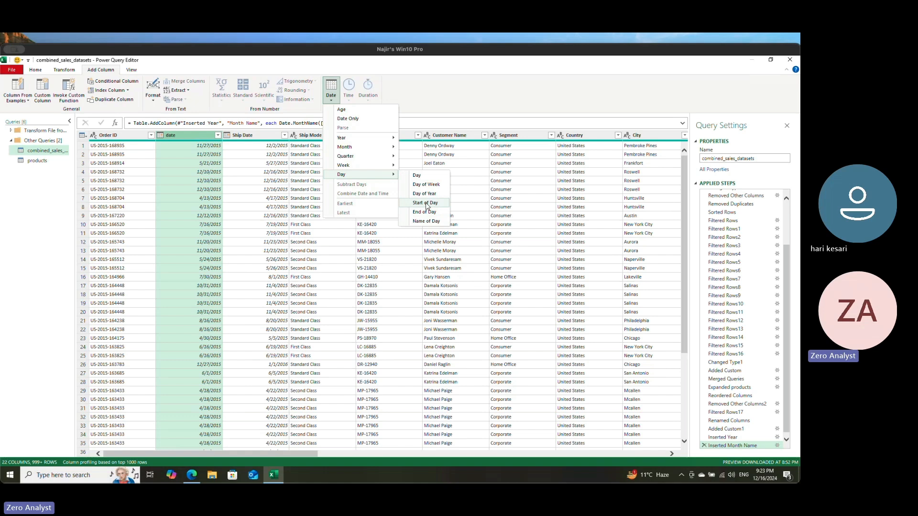
mouse_move(349, 150)
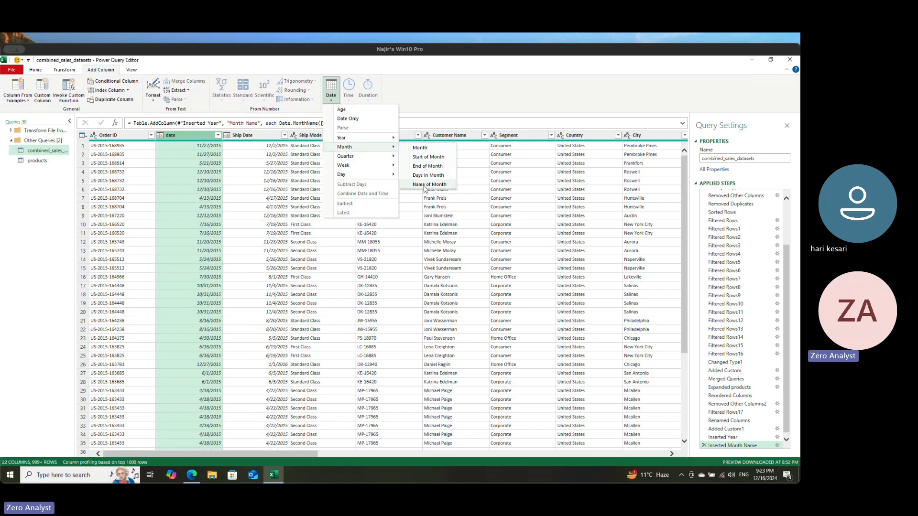
click(434, 158)
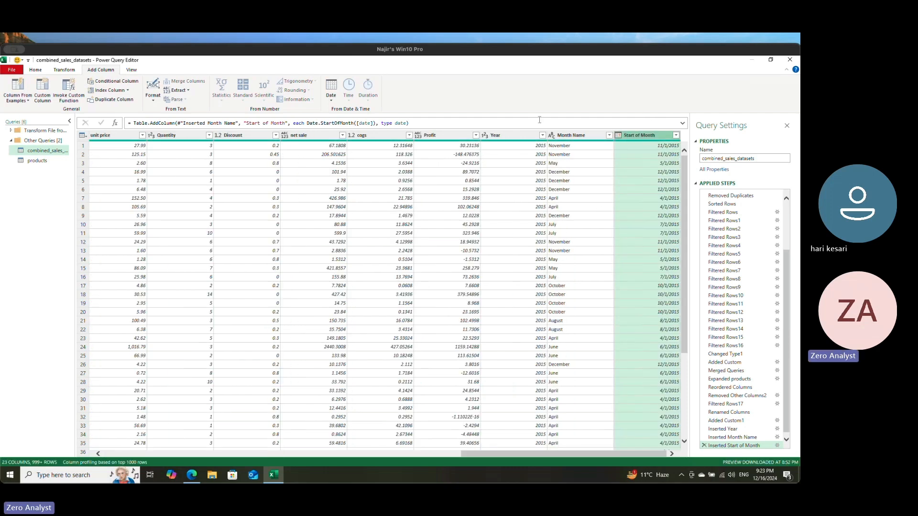
Step: Close and load the queries into the workbook, and look over the products and combined_sales_datasets sheets
click(36, 69)
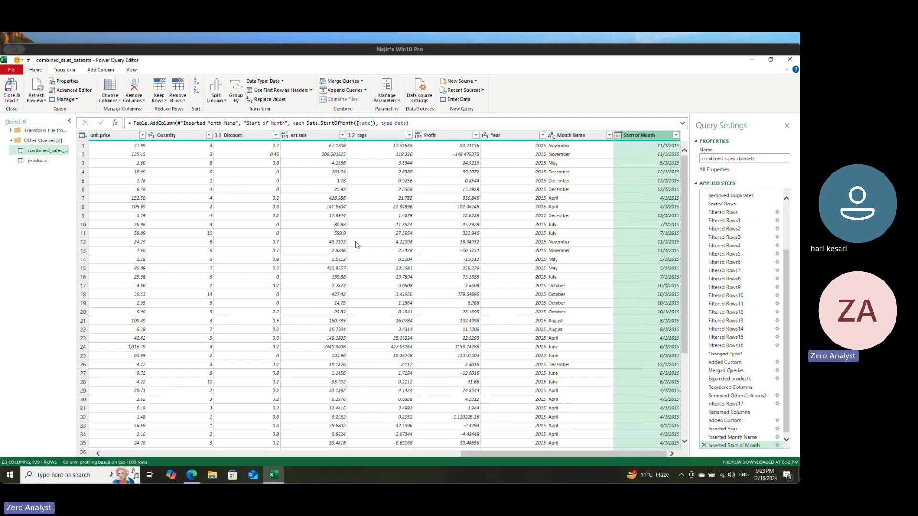
scroll(736, 274, down, 1)
scroll(740, 267, up, 3)
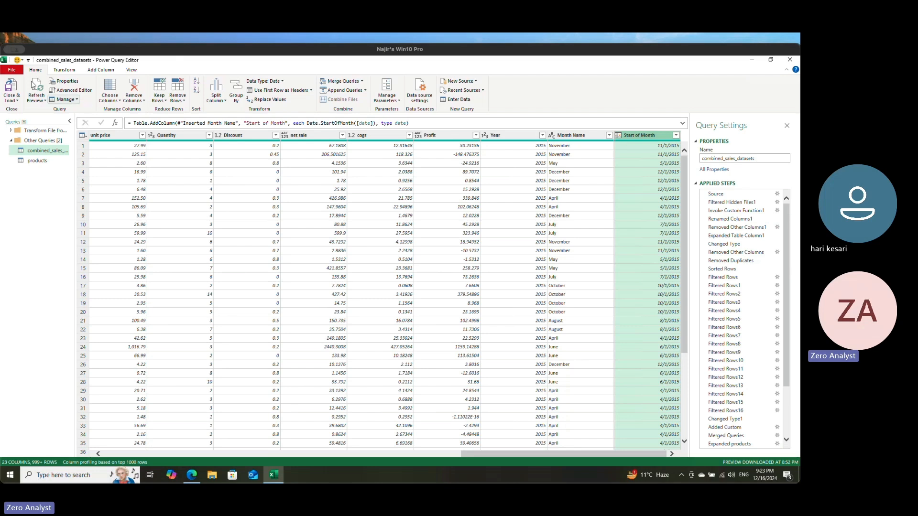
click(13, 91)
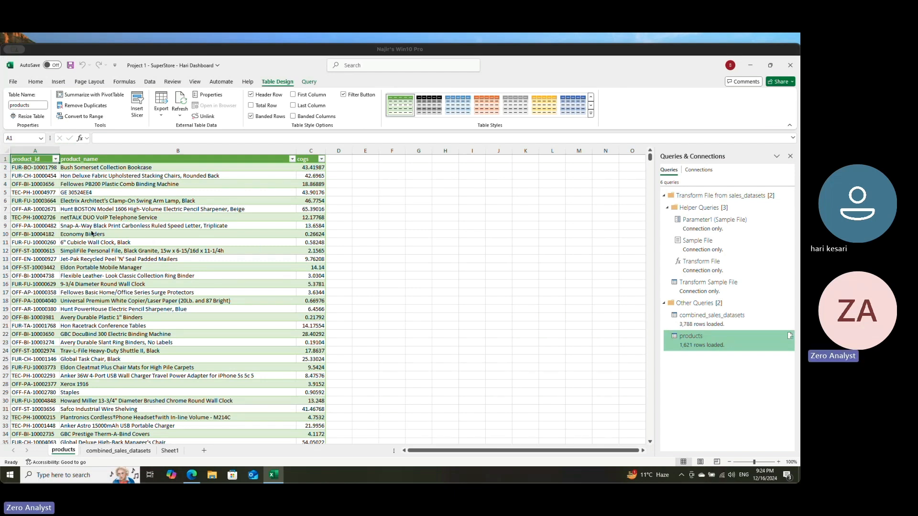
click(135, 202)
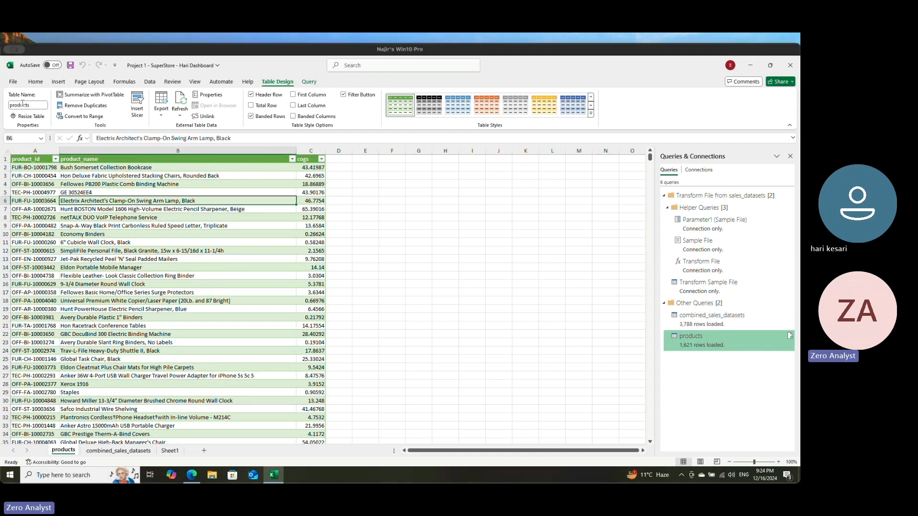
click(118, 451)
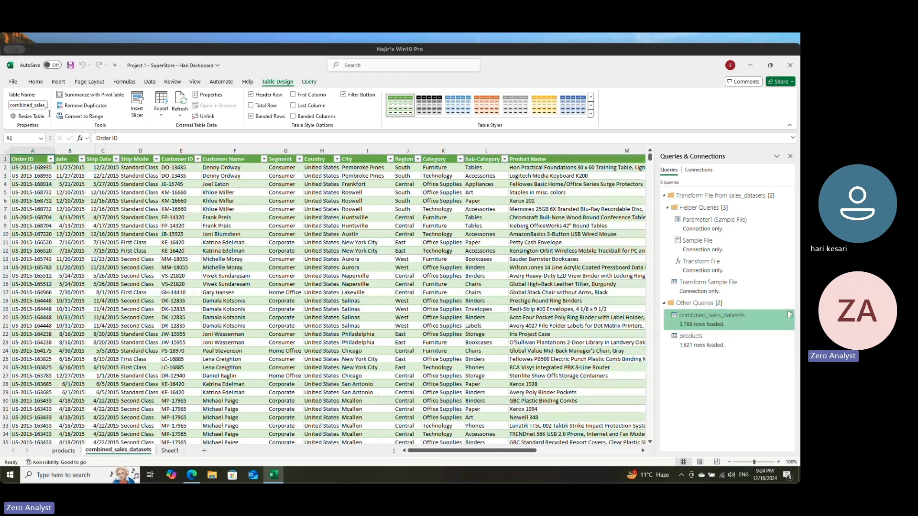
click(64, 450)
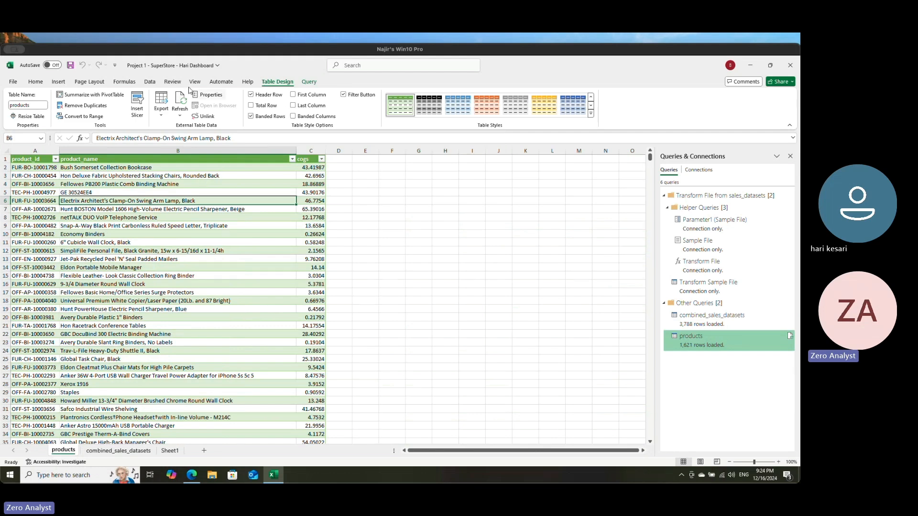
Step: Reopen the products query for editing and try to delete it
right_click(717, 335)
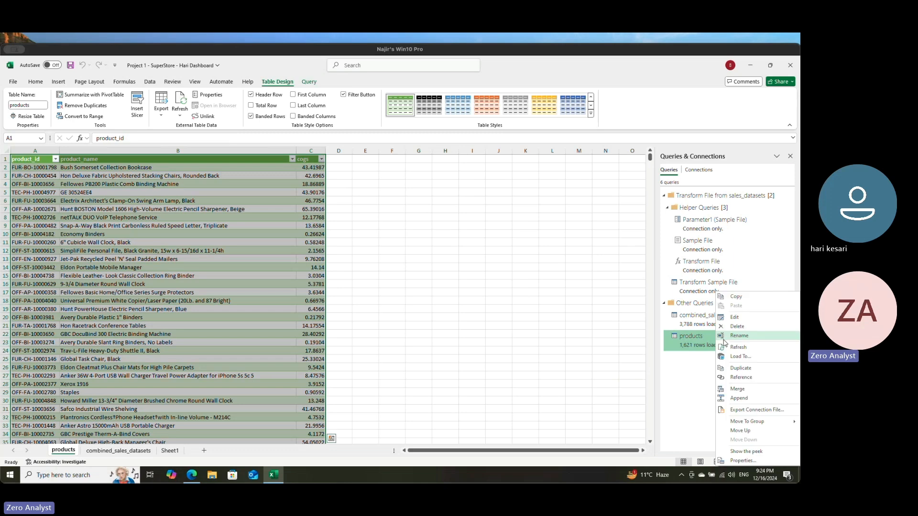
click(744, 318)
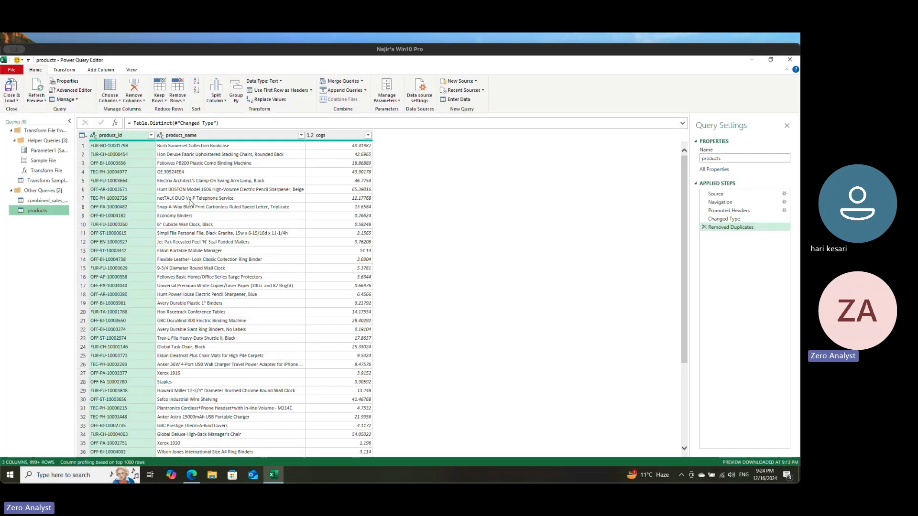
right_click(37, 215)
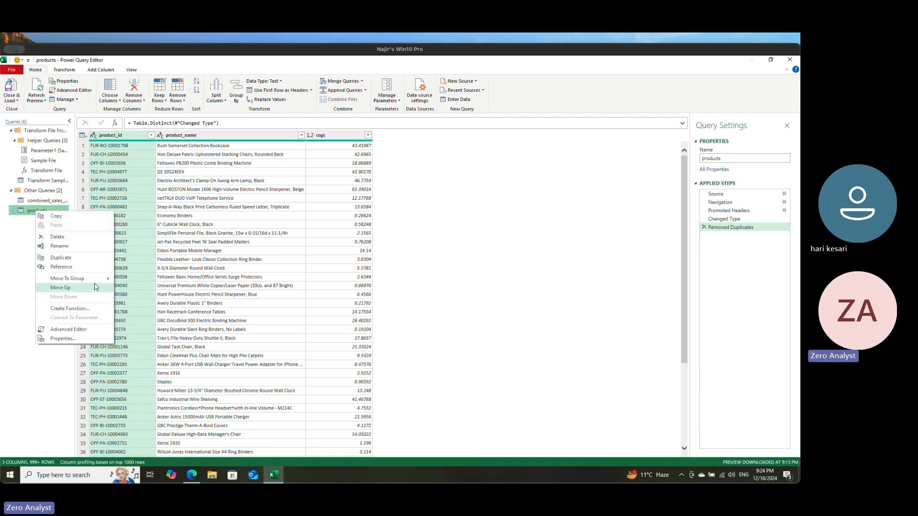
click(17, 243)
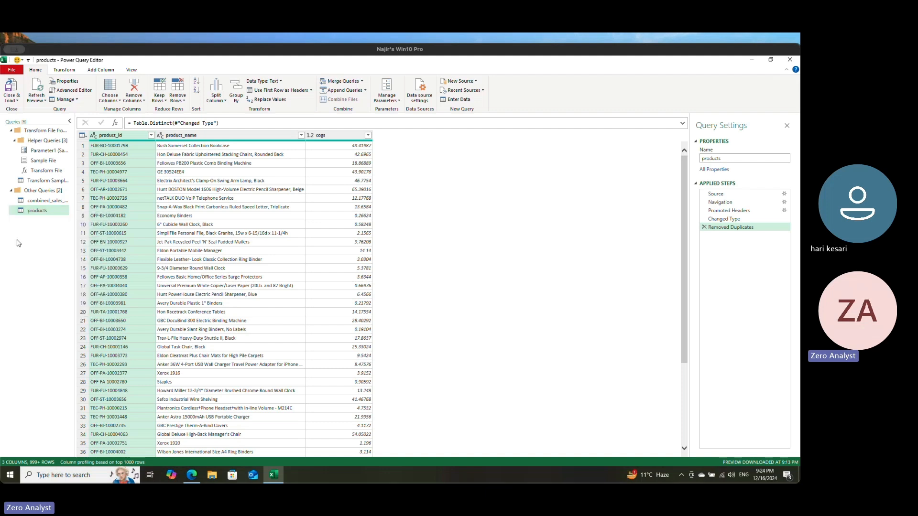
right_click(38, 217)
click(76, 240)
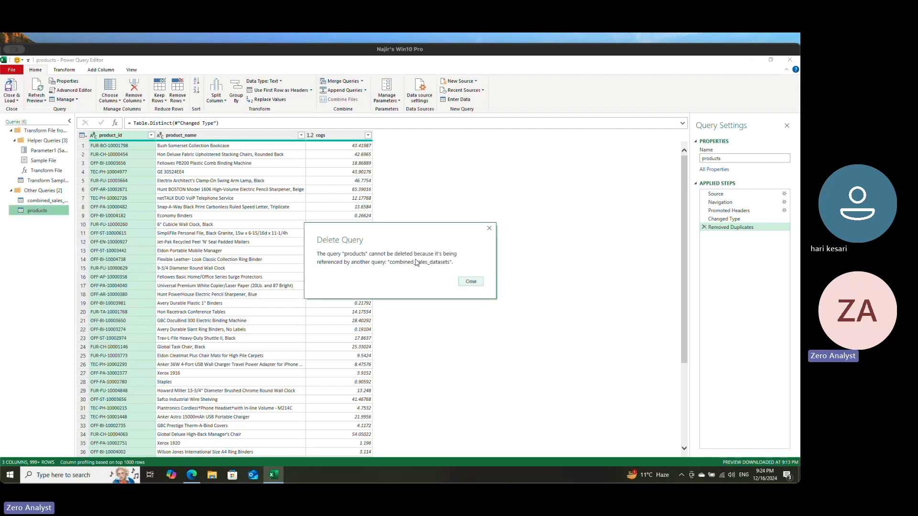
click(470, 280)
Step: Check the group options for the products query and return to the workbook with Close & Load
right_click(39, 214)
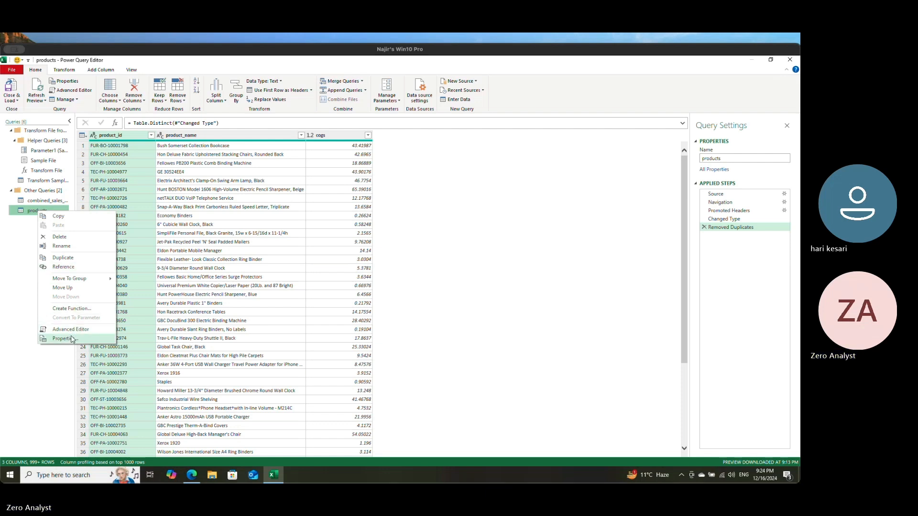
mouse_move(84, 279)
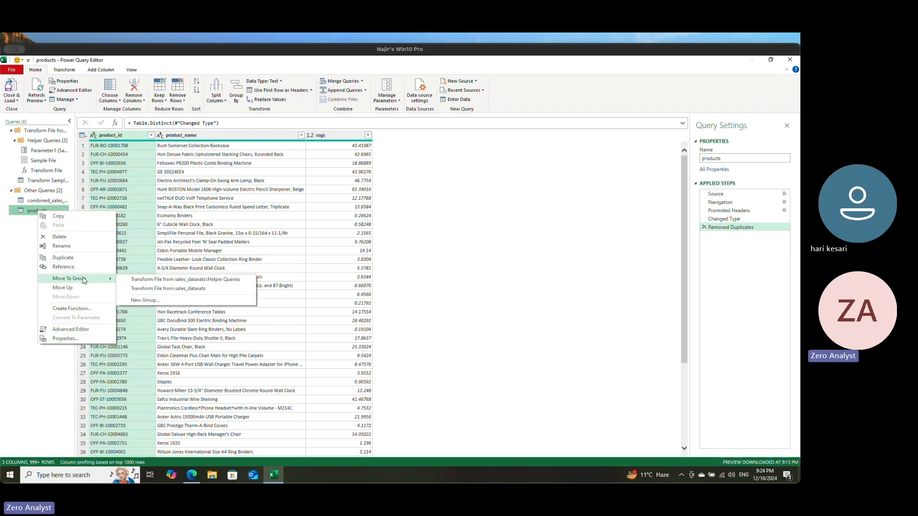
click(10, 248)
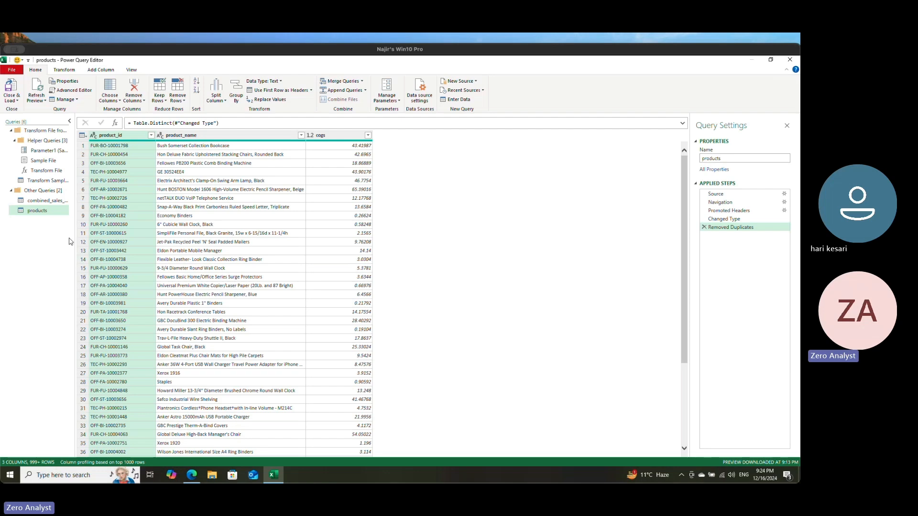
click(11, 88)
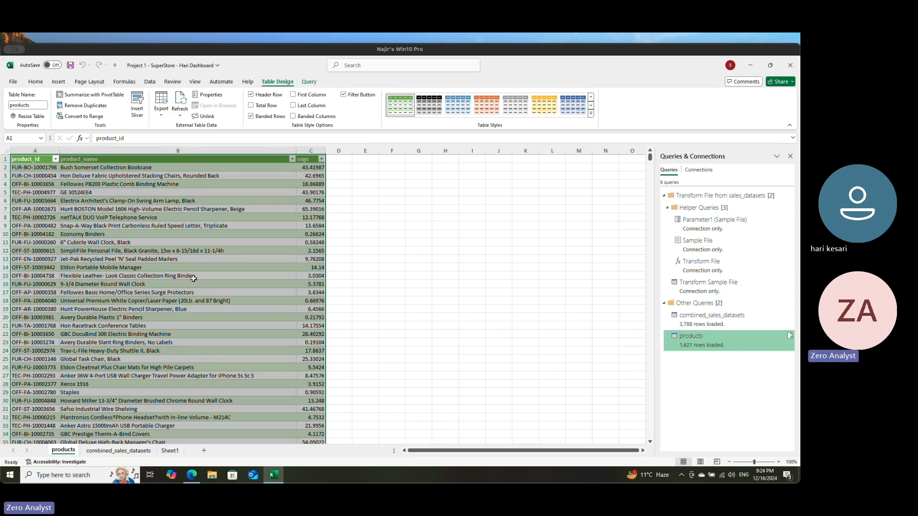
Step: Hide the products worksheet
click(123, 451)
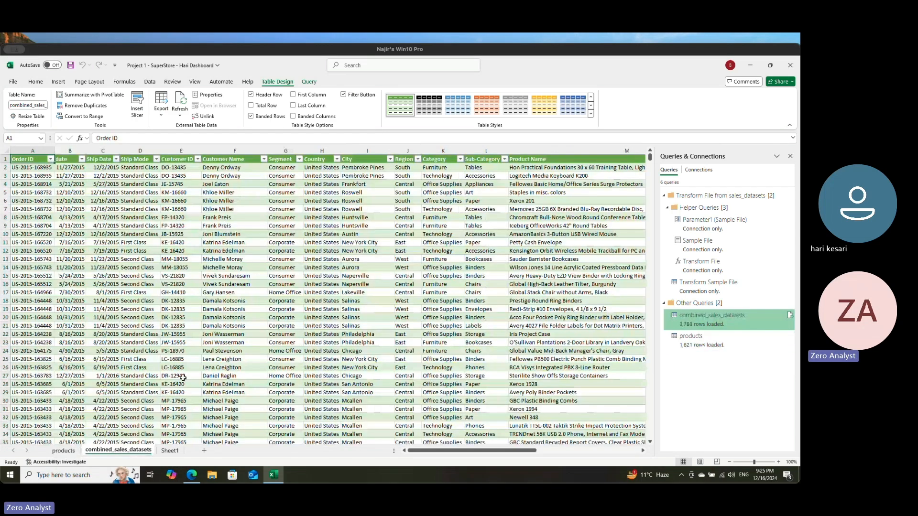
right_click(67, 451)
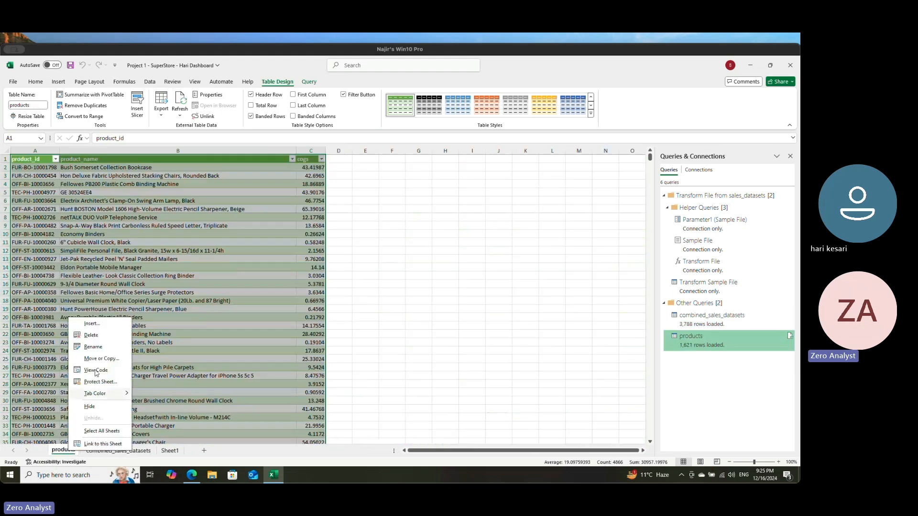
click(89, 407)
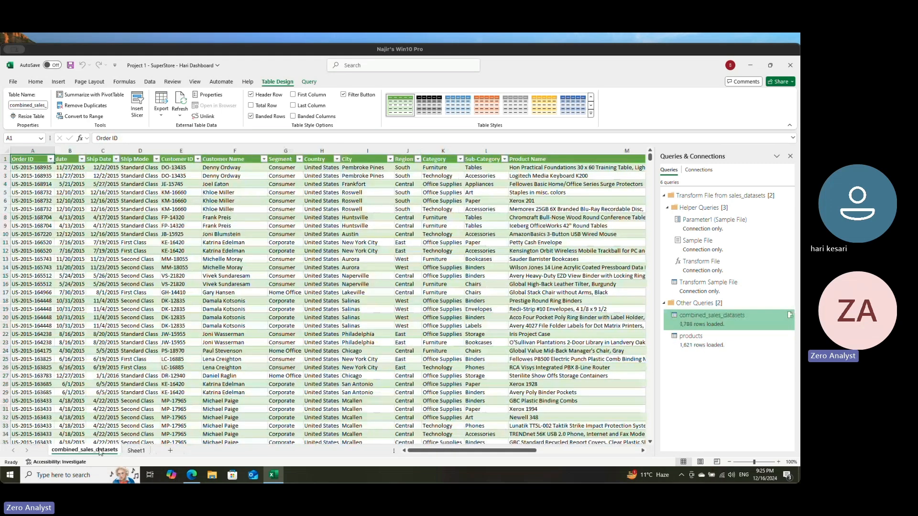
Step: Move the combined_sales_datasets worksheet after Sheet1 and show it
click(136, 450)
drag(72, 452, 129, 454)
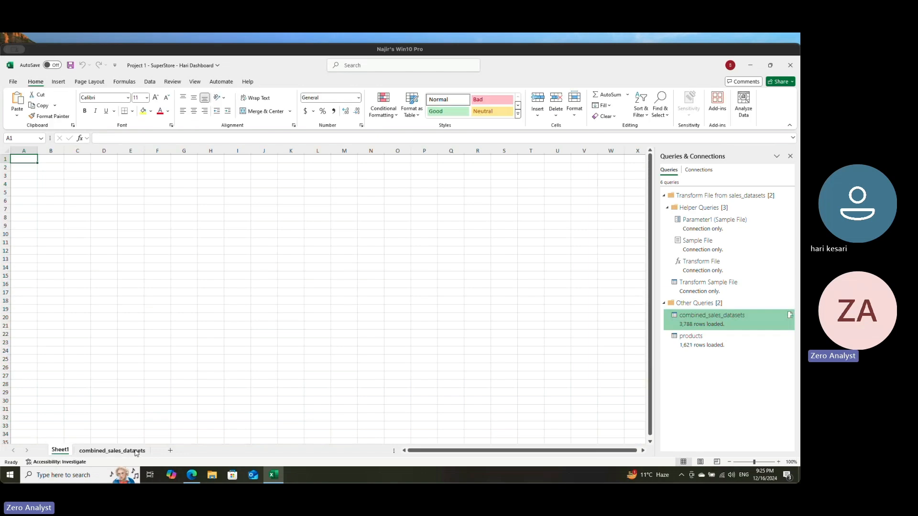
click(106, 452)
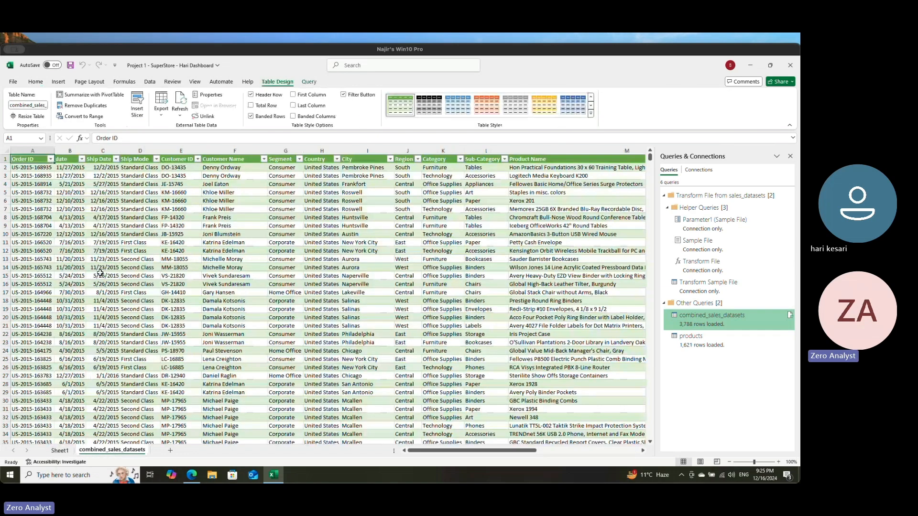
Step: Close the Queries & Connections view and select a City cell in the combined sales table
click(36, 82)
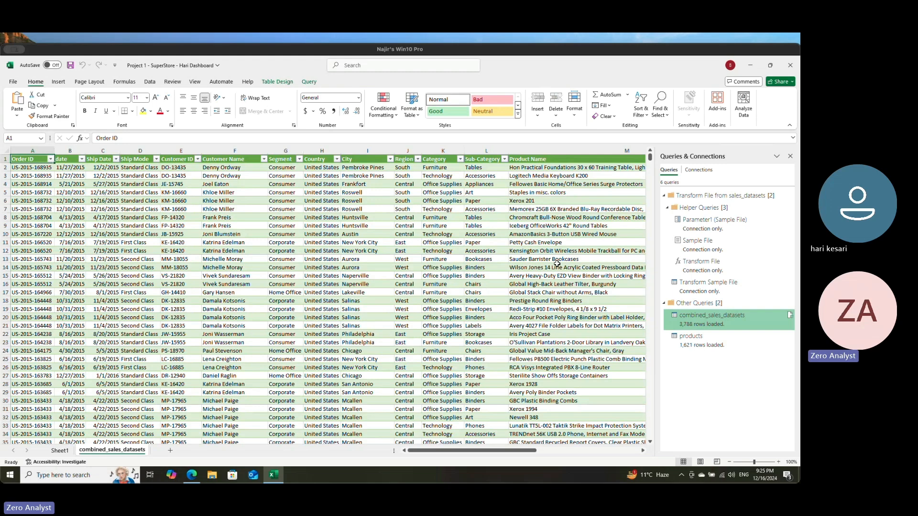
click(791, 156)
click(368, 259)
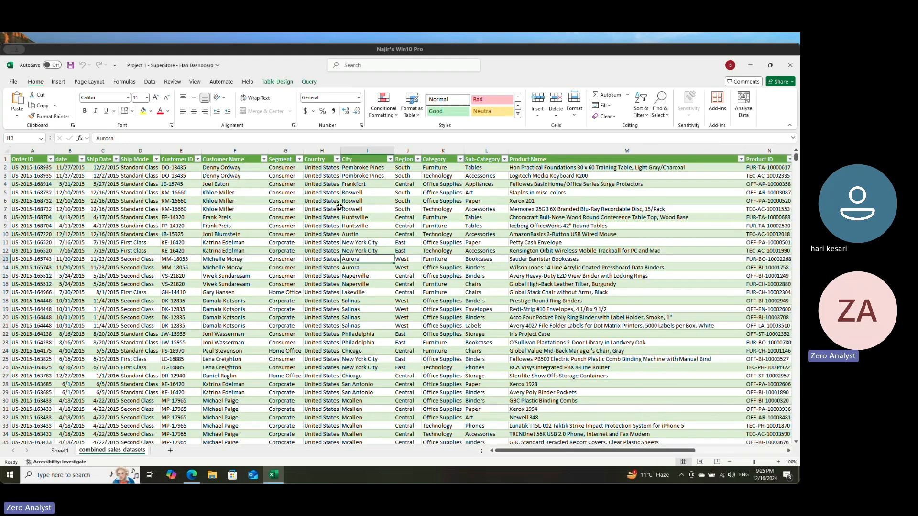
Step: Examine the combined sales table's rows and its columns across to Start of Month
key(Page_Down)
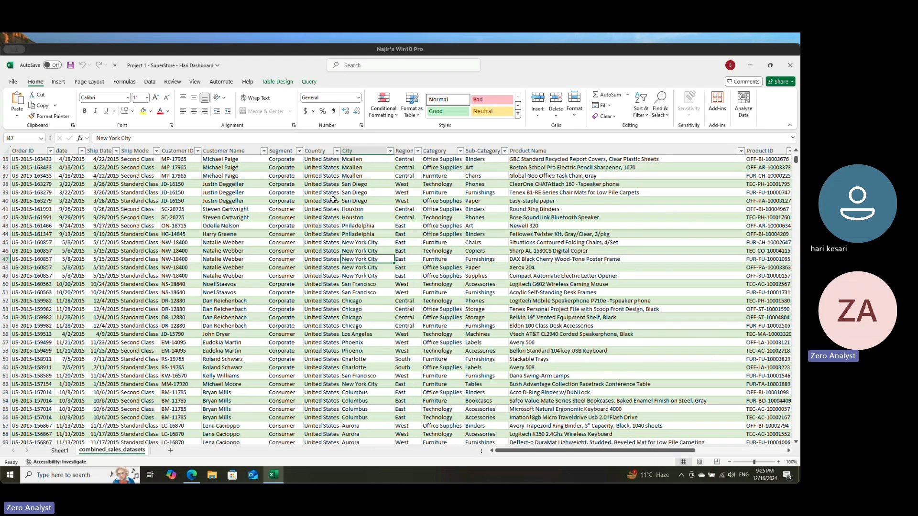
key(Up)
key(Up)
key(Up)
key(Up)
key(Up)
key(Up)
key(Up)
key(Up)
key(Up)
key(Up)
key(Up)
key(Up)
key(Up)
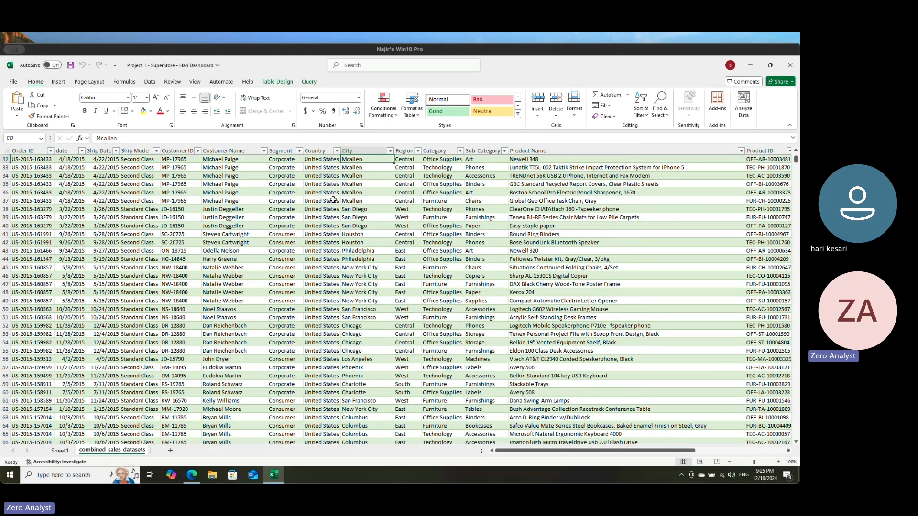
key(Right)
key(ctrl+Right)
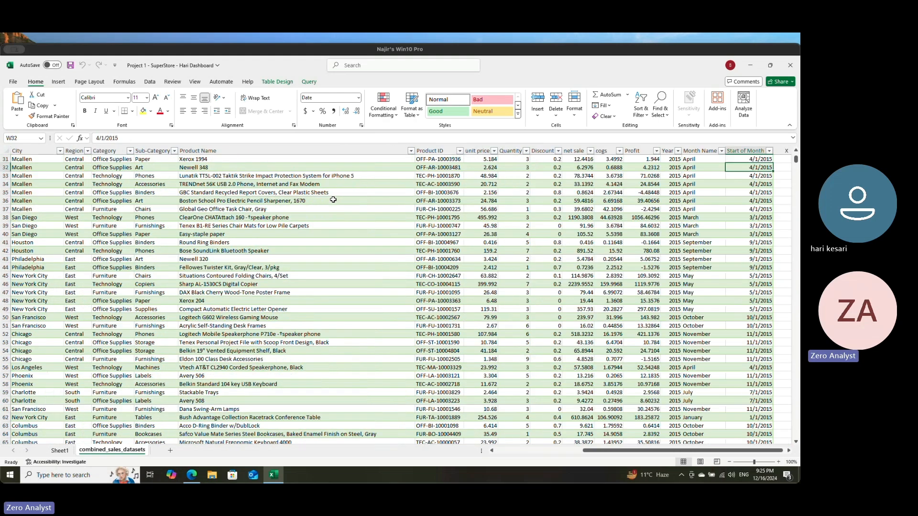
key(Up)
key(Up)
key(Left)
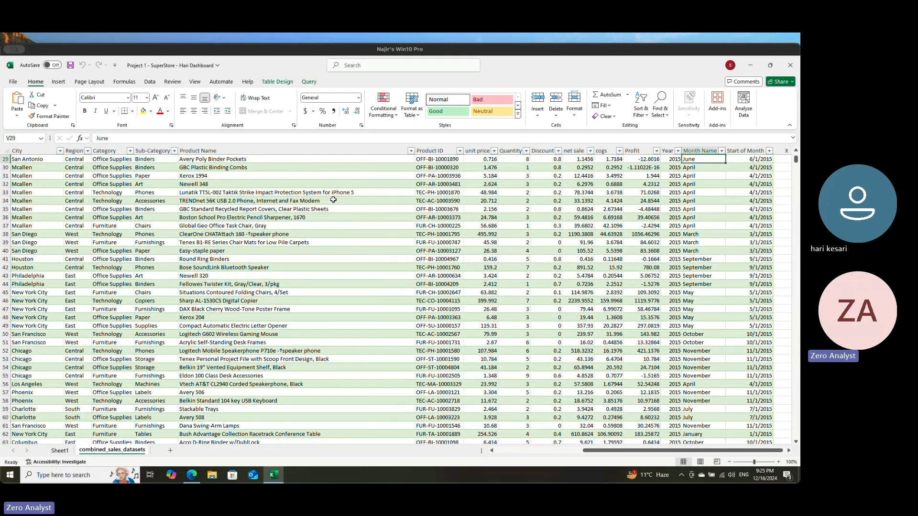
key(Left)
key(Left)
key(Up)
key(Left)
key(Down)
key(Up)
key(Right)
key(Left)
key(Left)
key(Left)
key(Left)
key(Left)
key(Left)
key(Left)
key(Left)
key(Left)
key(Left)
key(Left)
key(Left)
key(Left)
key(Left)
key(Left)
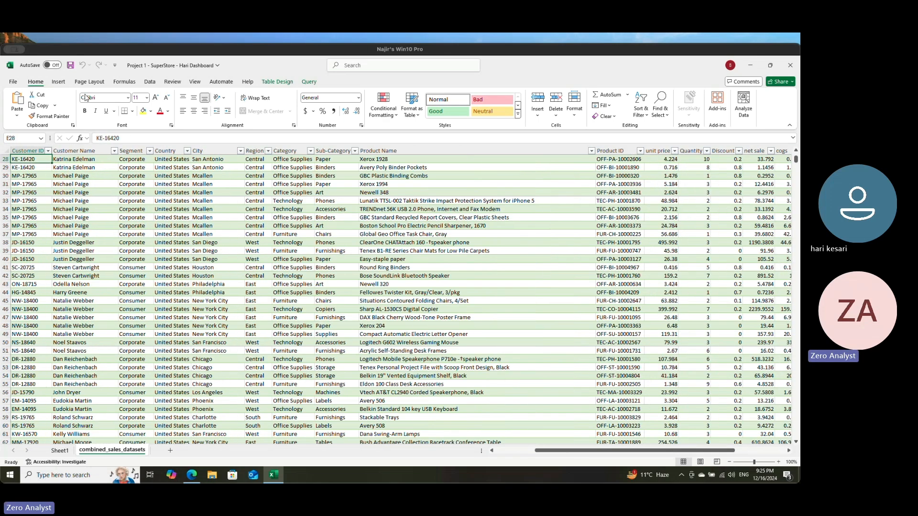
Step: Save and close the SuperStore dashboard workbook, and reopen it from the desktop without enabling the external data connections
click(70, 65)
click(790, 66)
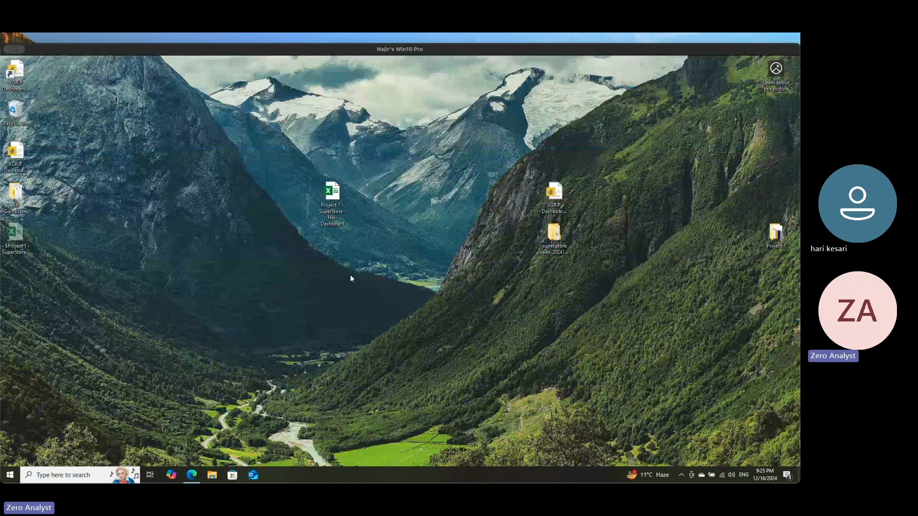
double_click(333, 191)
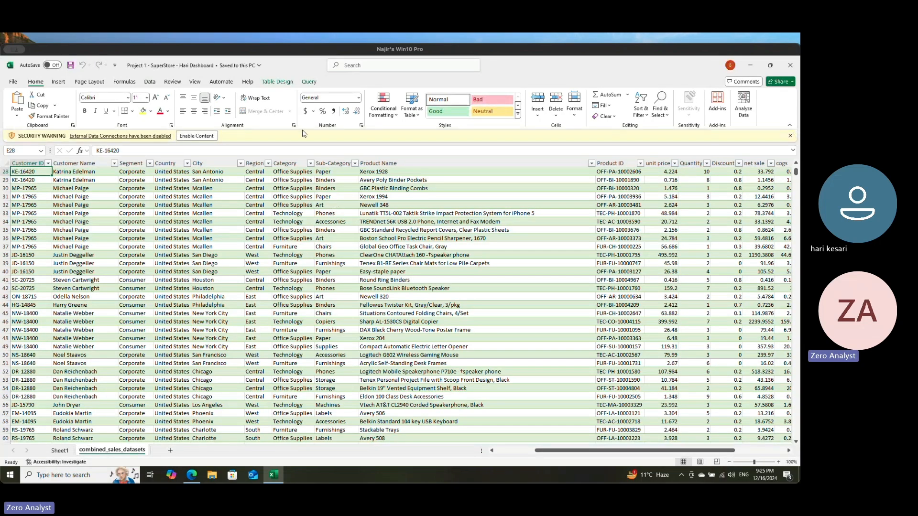
click(791, 136)
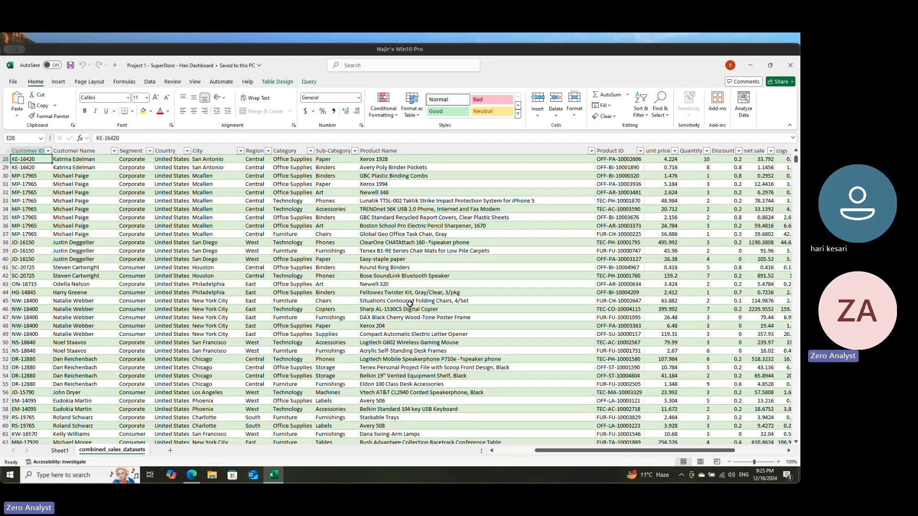
Step: Check the Profit and date columns of the combined sales table and its table name
drag(598, 452, 747, 452)
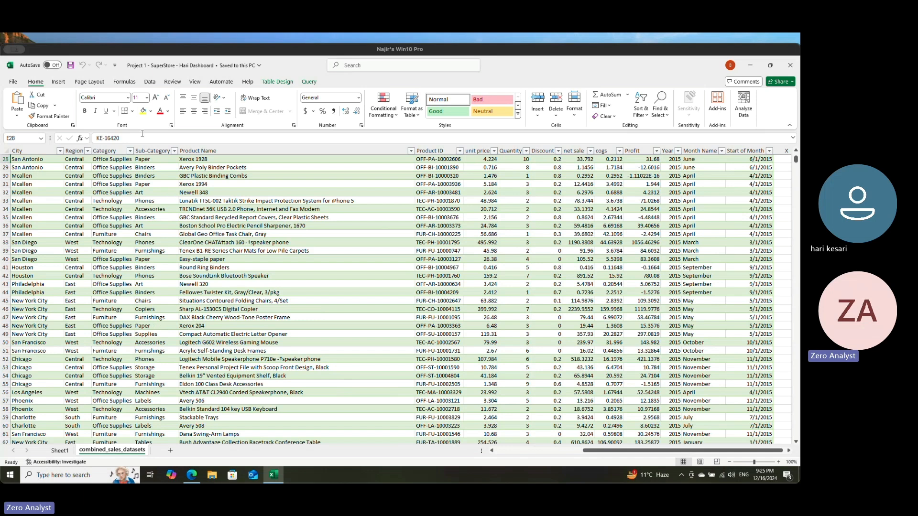
click(99, 243)
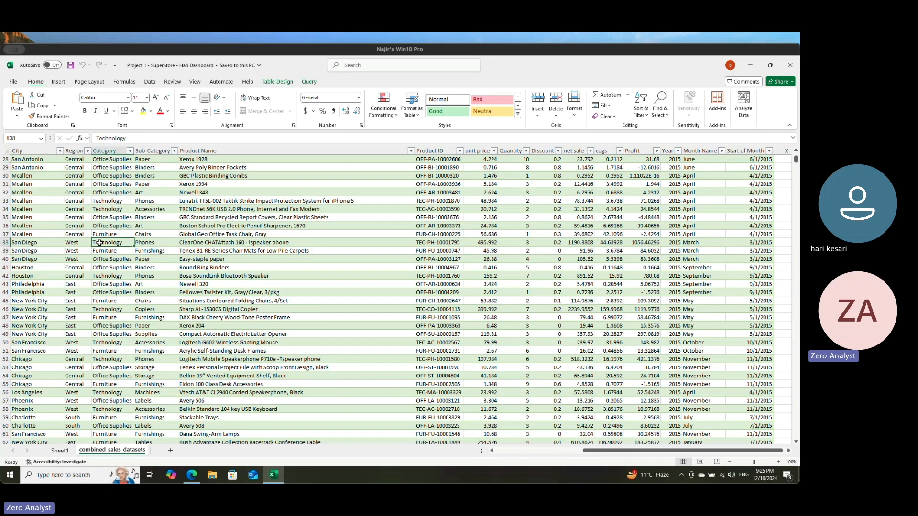
click(277, 82)
click(27, 104)
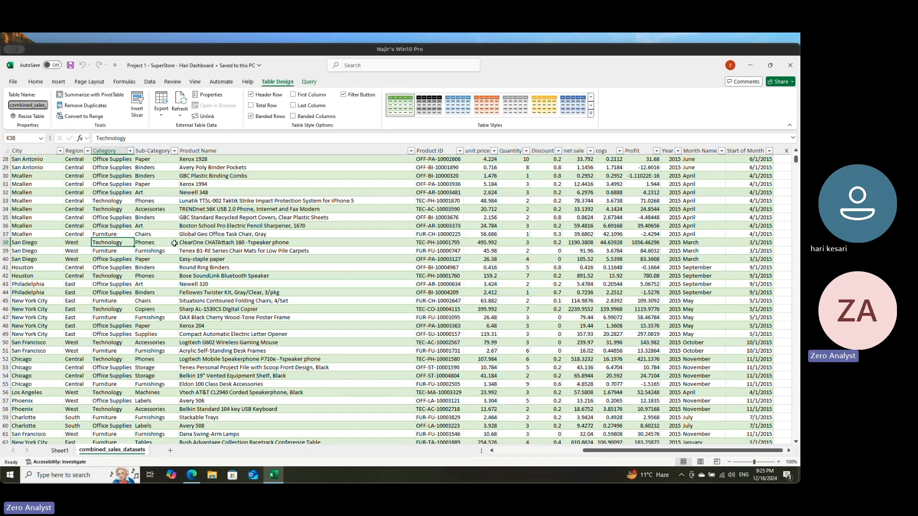
click(36, 82)
click(140, 202)
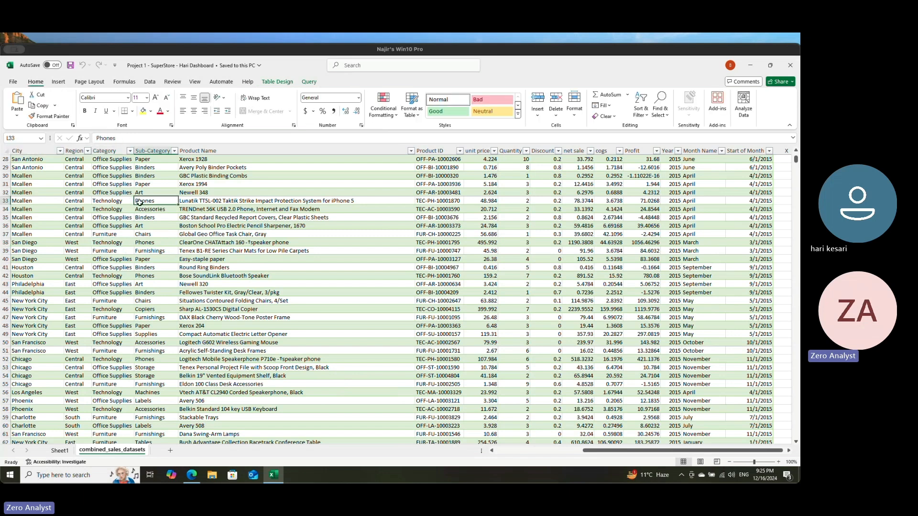
Step: Add a new worksheet after combined_sales_datasets and name it Dashboard
click(58, 83)
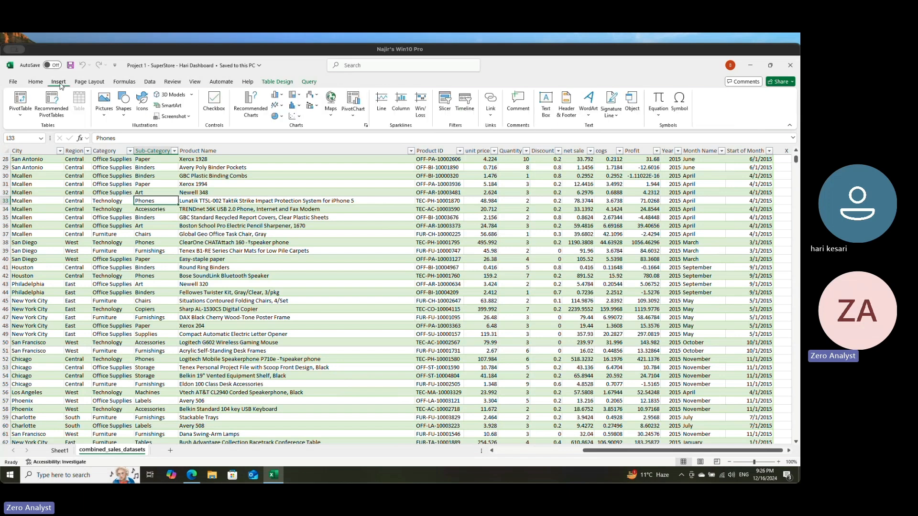
click(358, 112)
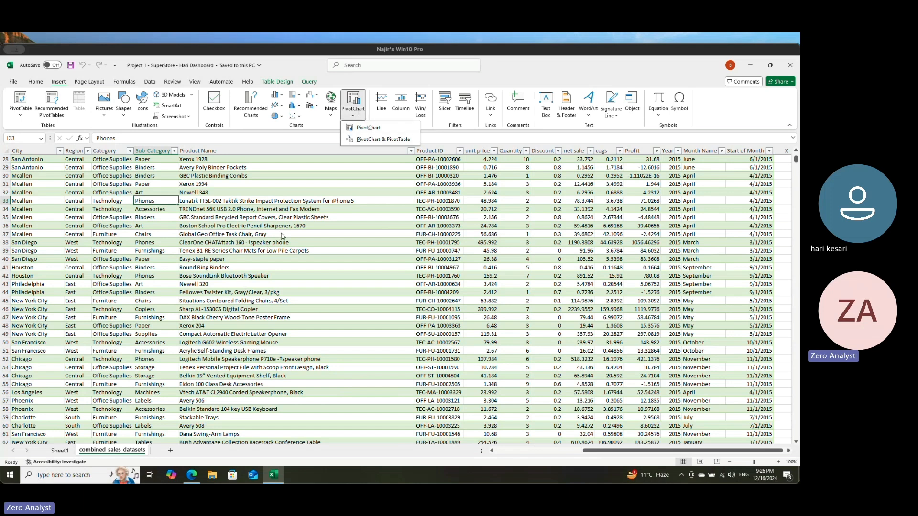
click(171, 452)
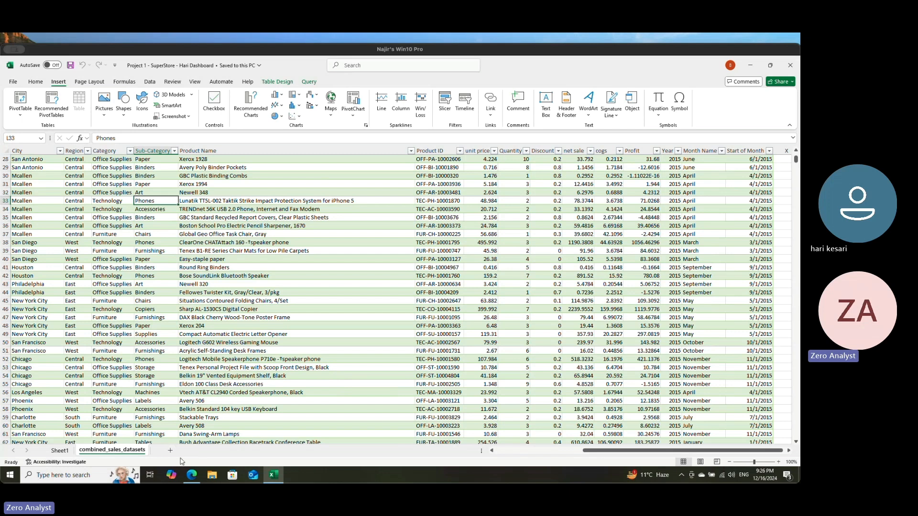
click(170, 450)
double_click(167, 450)
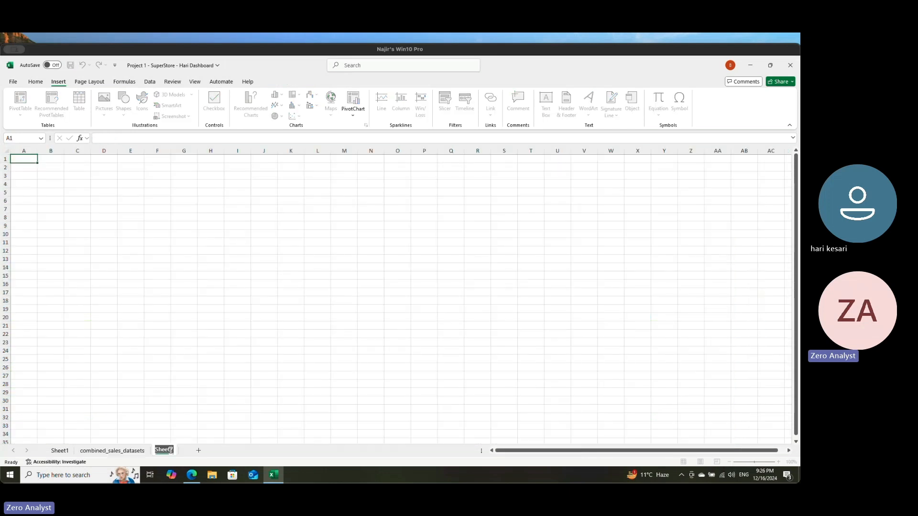
text(Dashboard)
key(Return)
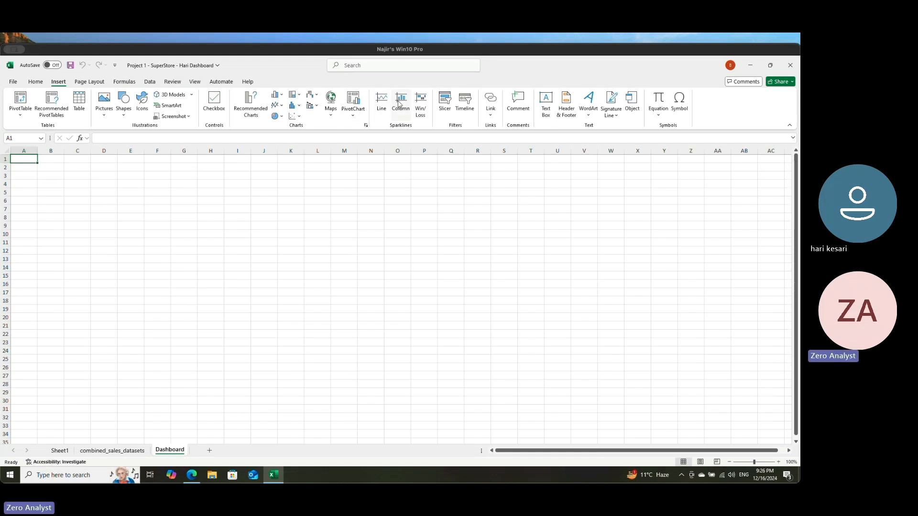
Step: Try to create a PivotChart at Dashboard cell A1 using 'combined_sales_datasets' as the source range
click(353, 101)
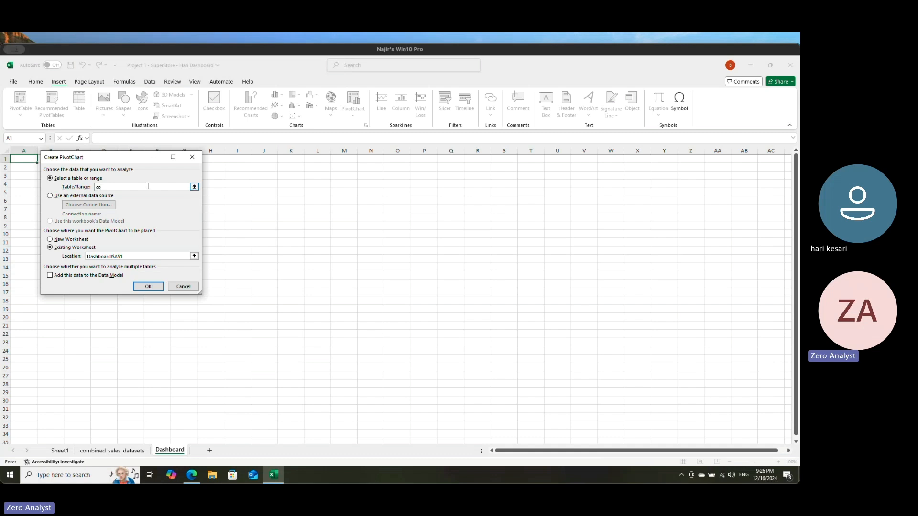
click(194, 186)
click(108, 450)
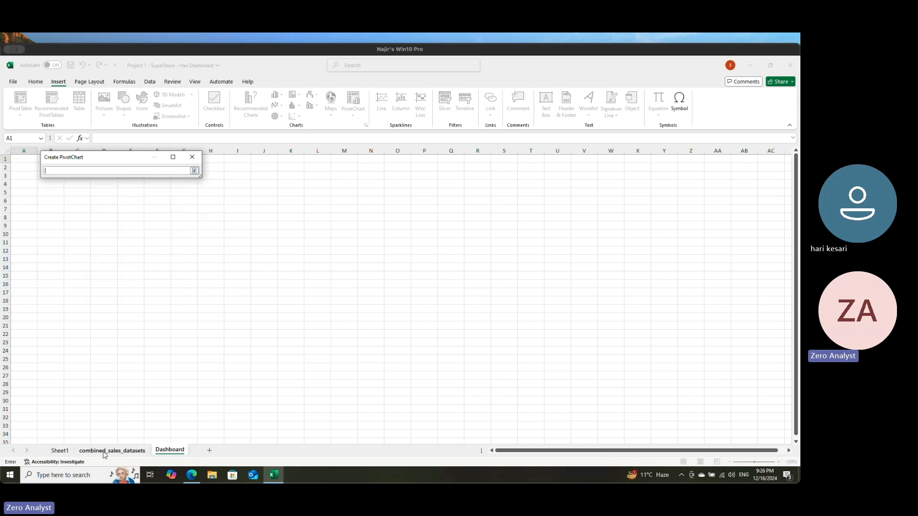
key(BackSpace)
key(BackSpace)
key(BackSpace)
key(BackSpace)
key(BackSpace)
key(BackSpace)
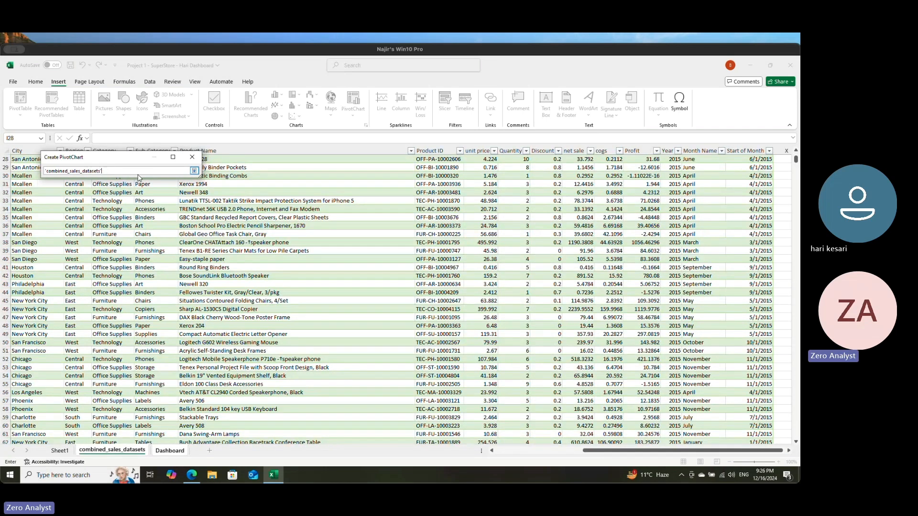
key(Return)
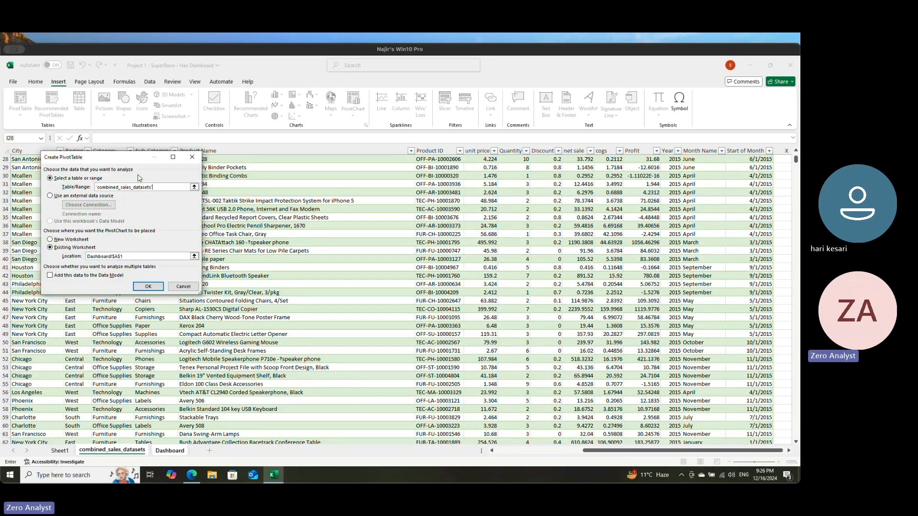
click(148, 288)
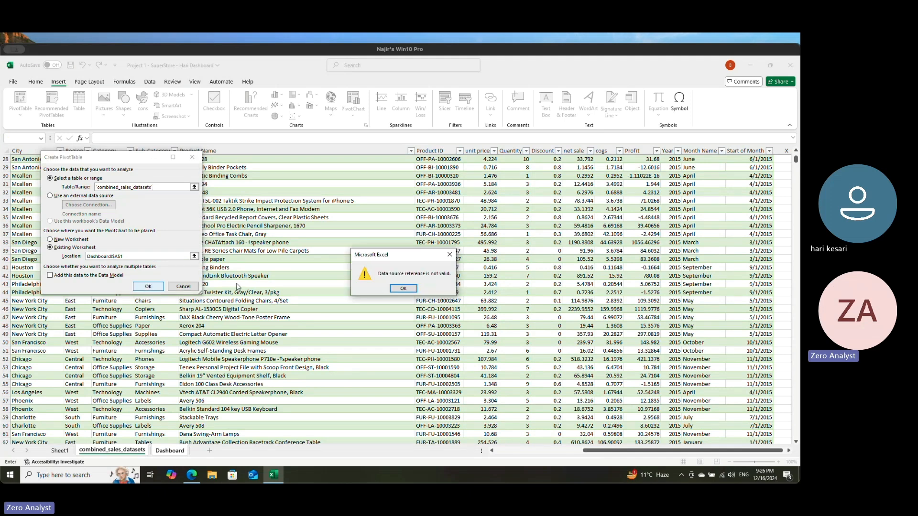
Step: Clear the PivotChart's source range, try picking a cell in the combined sales table, and cancel the chart creation
click(403, 289)
key(BackSpace)
drag(118, 157, 334, 197)
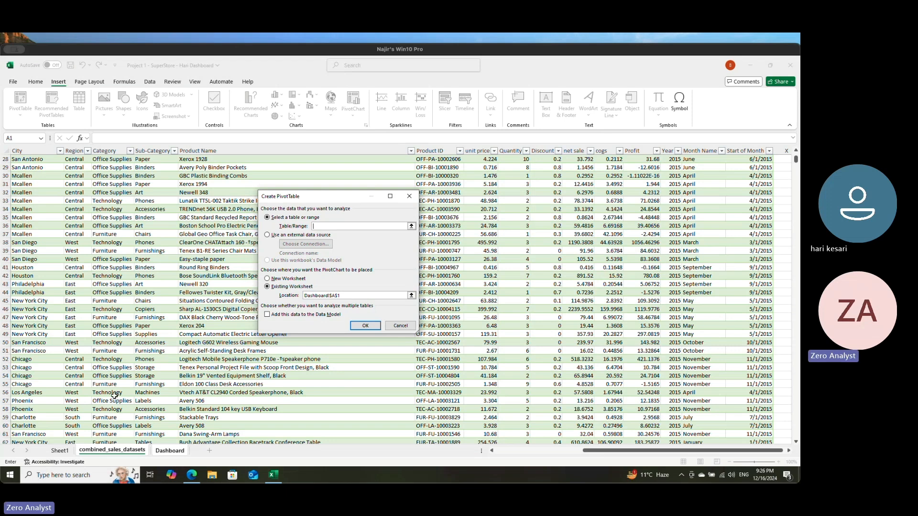
click(40, 162)
key(super+Up)
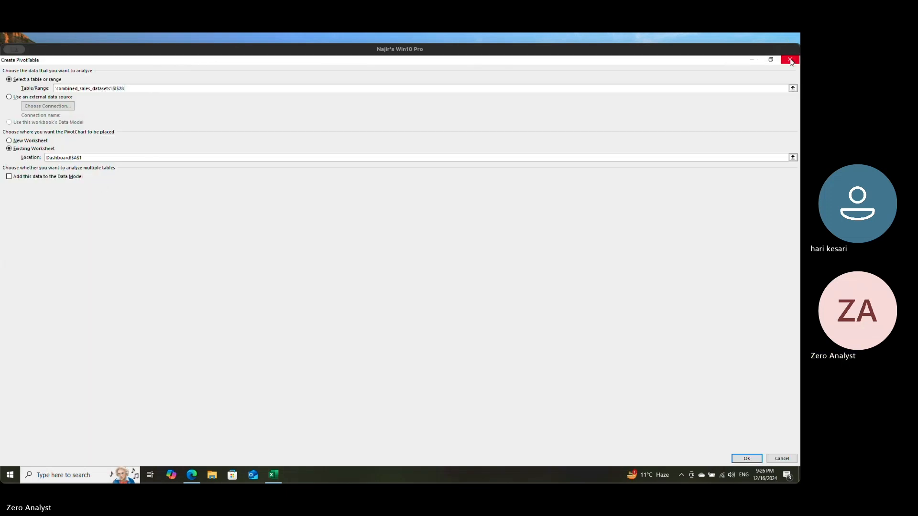
click(790, 59)
click(101, 157)
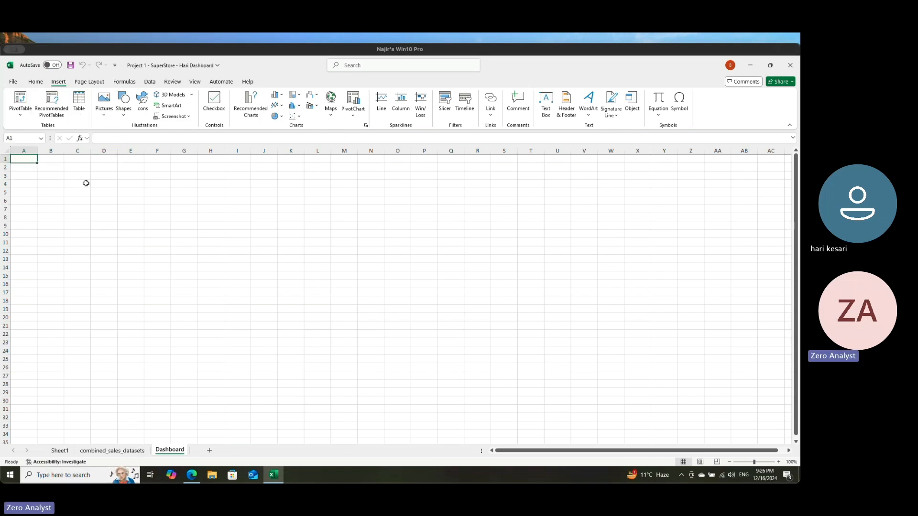
Step: Start a PivotTable at Dashboard cell A1 and select the whole combined sales table as its source range
click(100, 450)
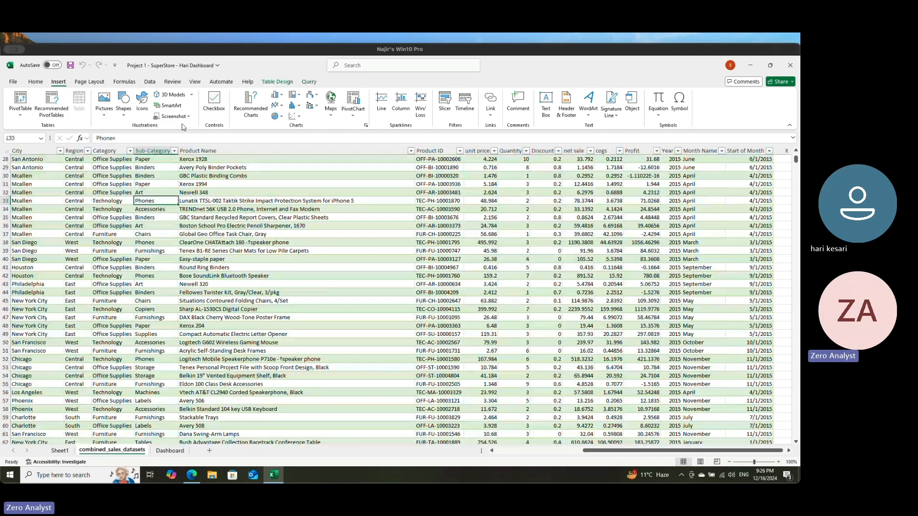
click(181, 451)
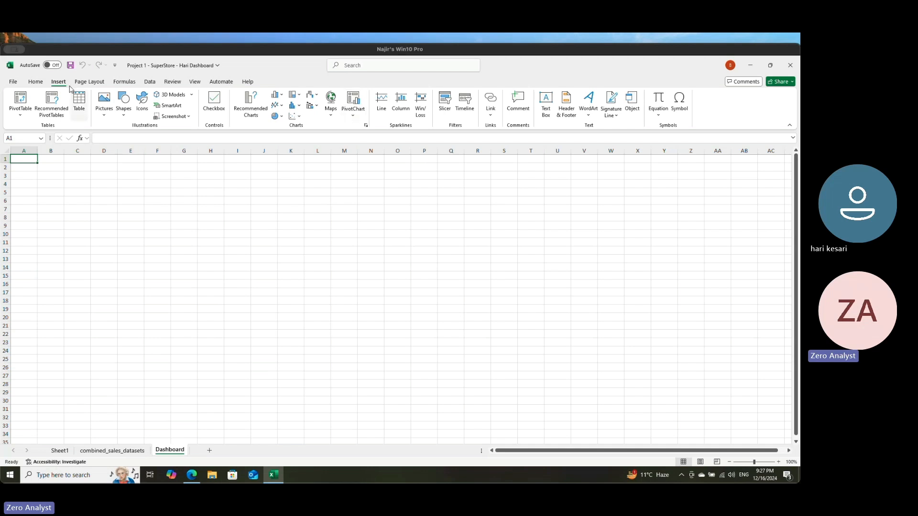
click(28, 105)
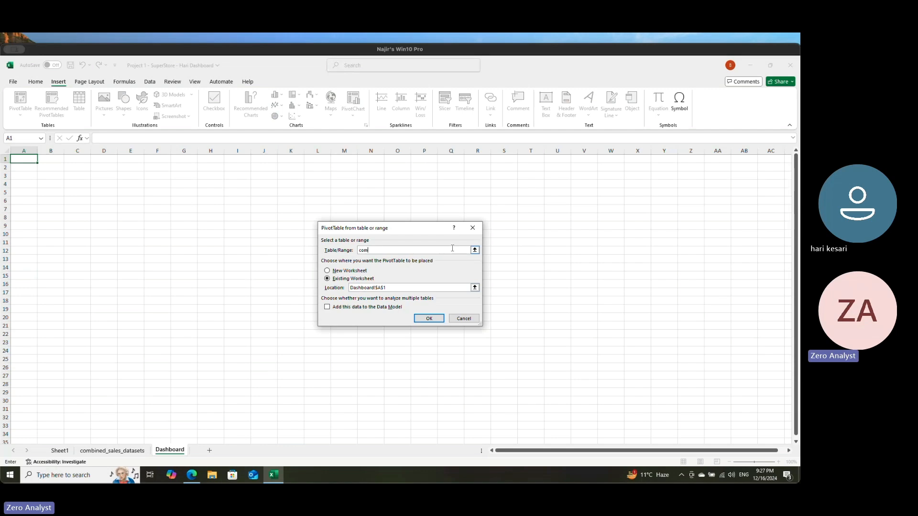
text(co)
click(474, 250)
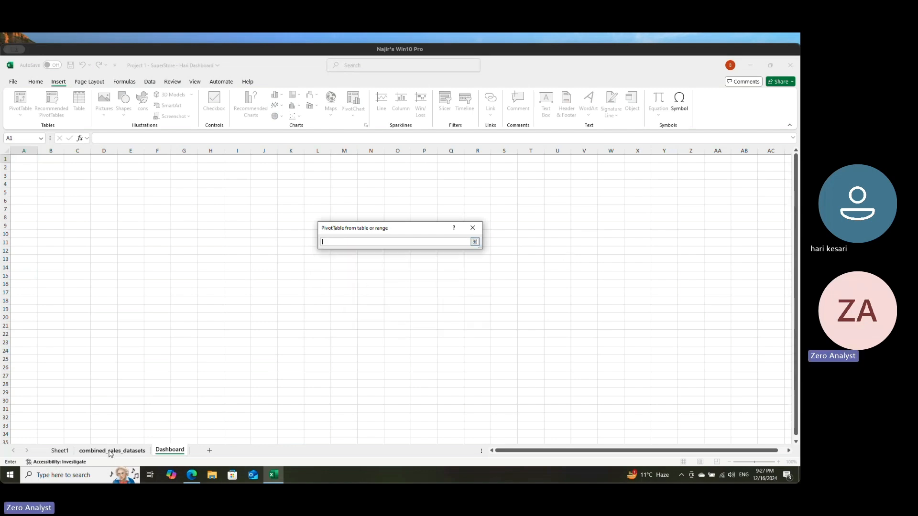
click(111, 450)
click(51, 208)
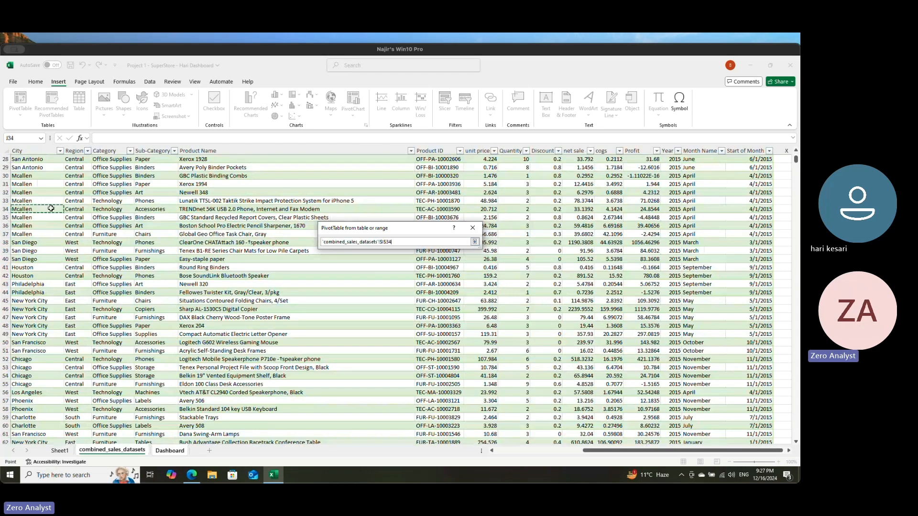
click(46, 184)
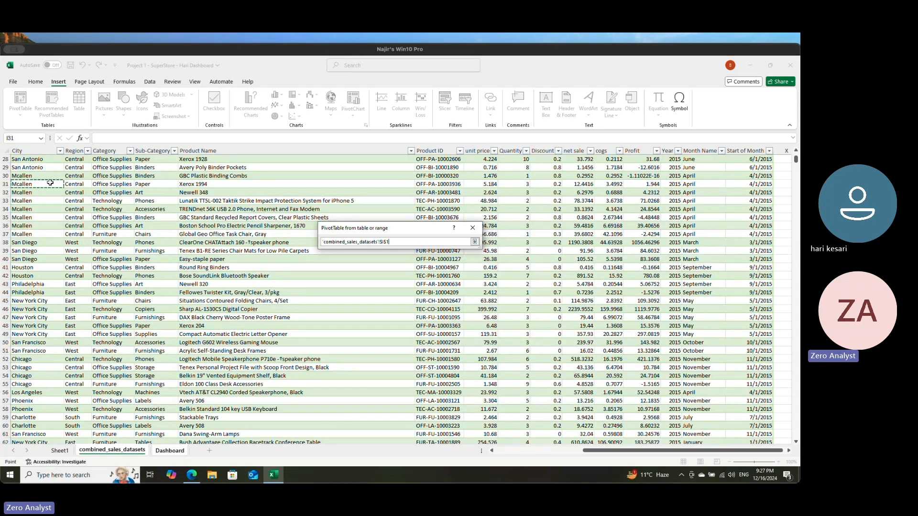
key(ctrl+Left)
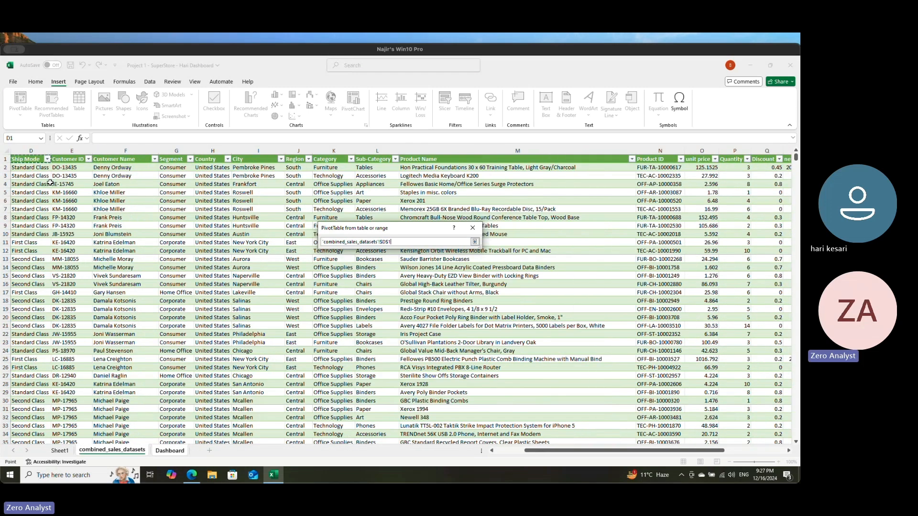
key(ctrl+shift+End)
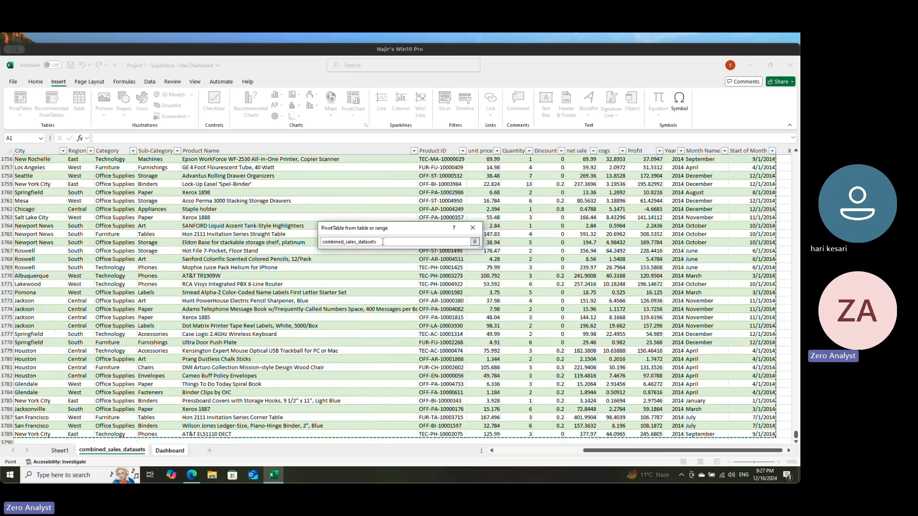
Step: Try to edit the PivotTable's selected source range and clear it
key(ctrl+a)
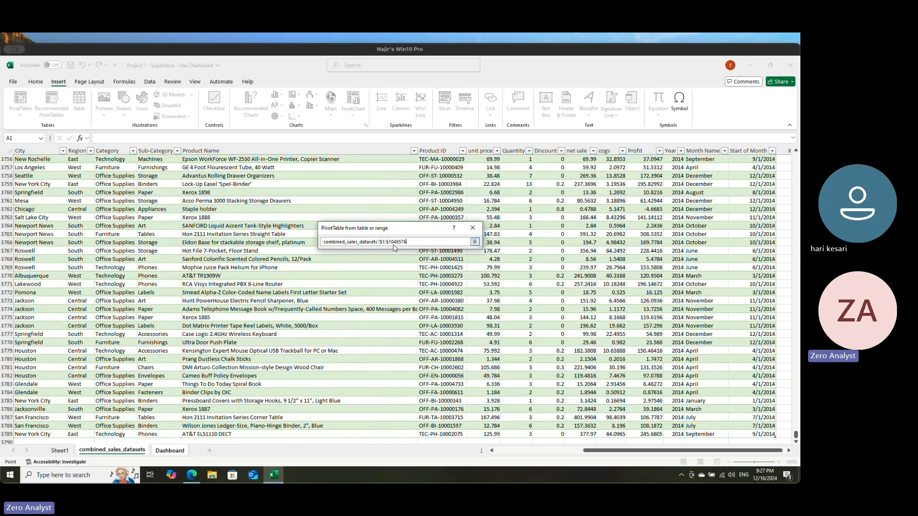
key(BackSpace)
key(BackSpace)
key(BackSpace)
key(BackSpace)
key(BackSpace)
key(BackSpace)
key(BackSpace)
key(BackSpace)
key(Left)
key(Left)
key(Left)
key(Left)
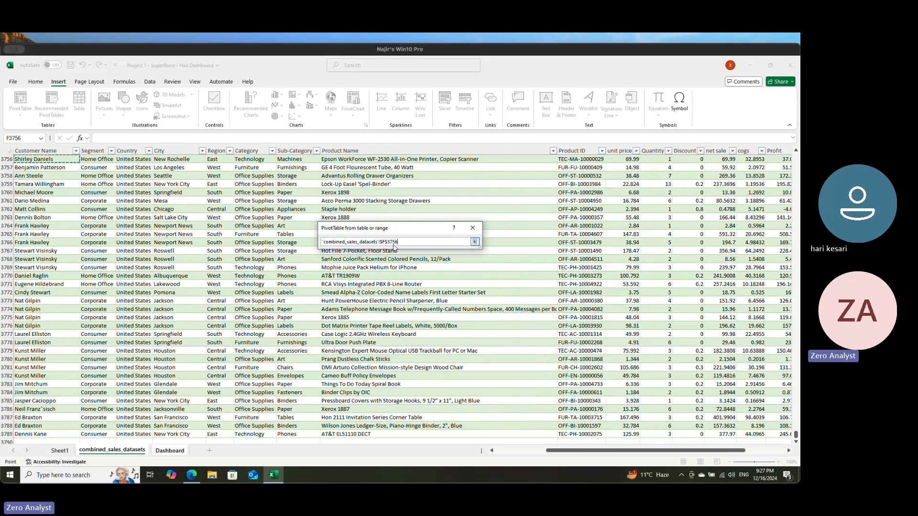
key(BackSpace)
key(BackSpace)
key(BackSpace)
key(BackSpace)
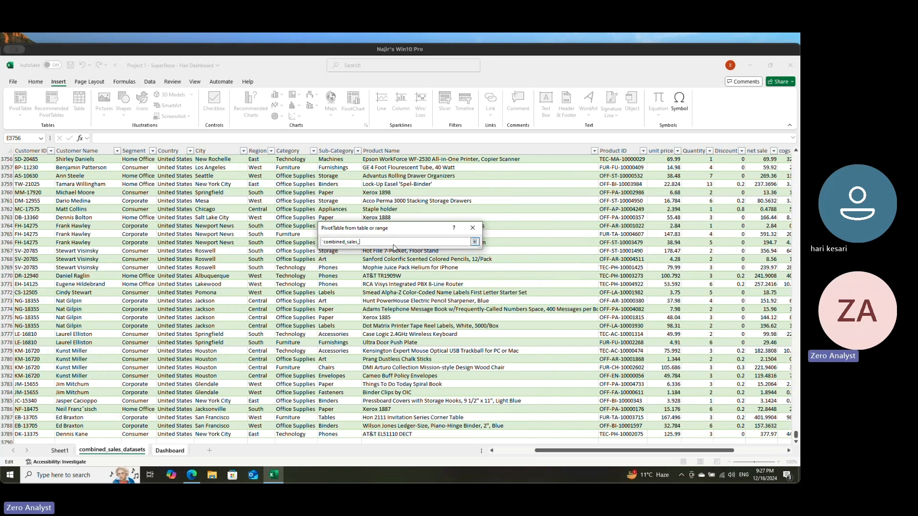
key(BackSpace)
key(BackSpace)
key(BackSpace)
key(BackSpace)
Step: Reselect the full combined_sales_datasets table from A1 as the source and create the PivotTable at Dashboard cell A1
click(45, 186)
key(Left)
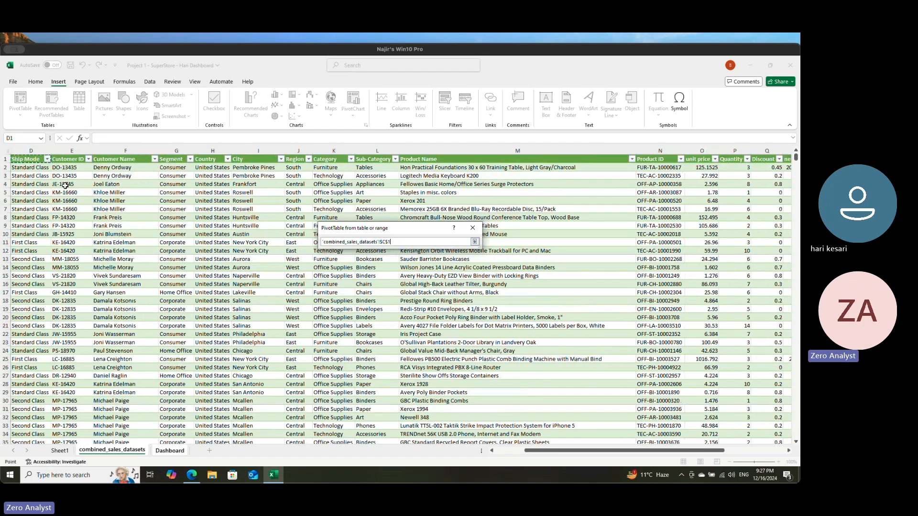
key(Left)
key(Left)
key(ctrl+shift+End)
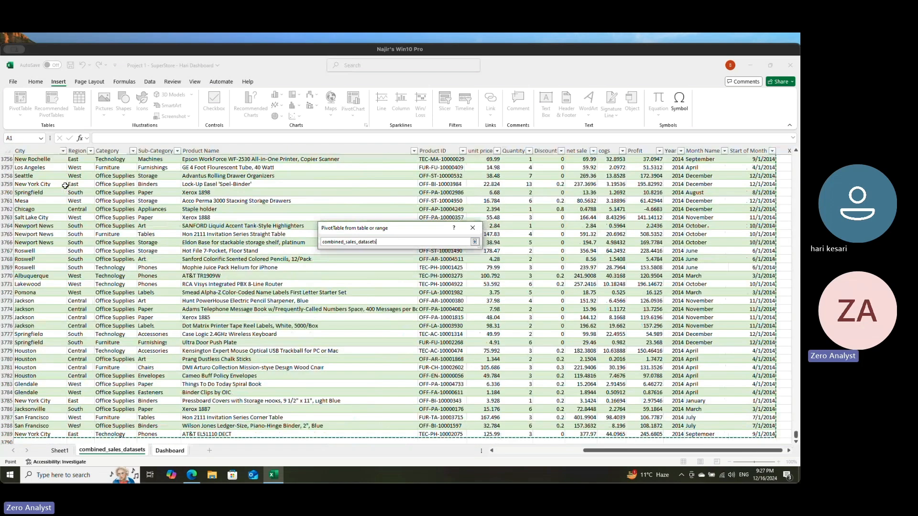
key(Return)
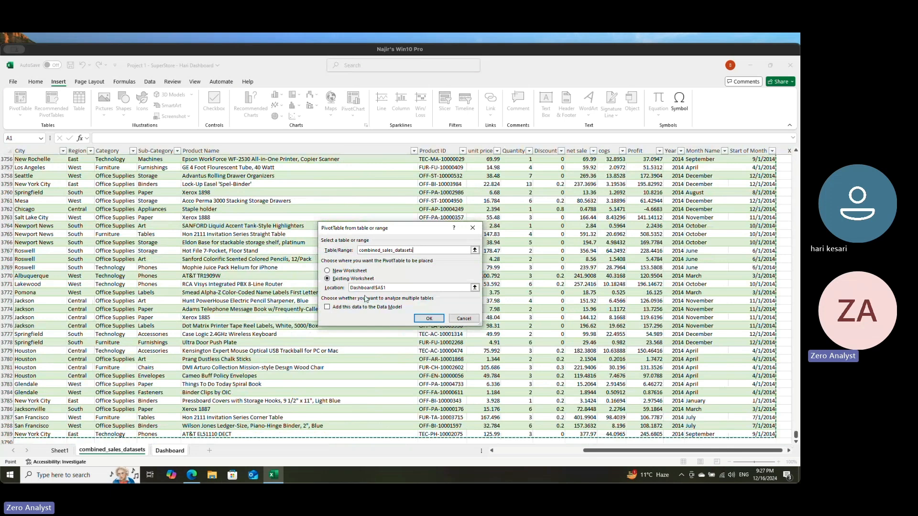
click(429, 318)
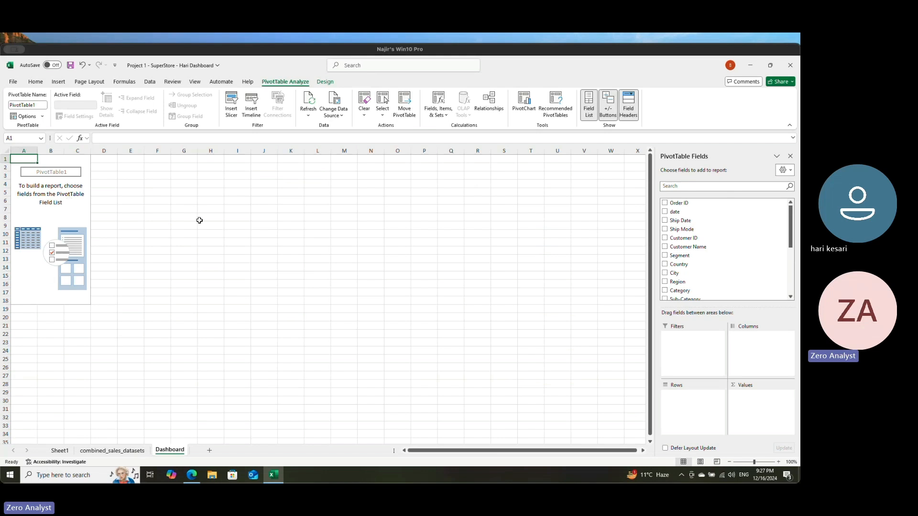
Step: Try Start of Month as the PivotTable's row field without its year, quarter and month groupings, and remove it from the rows
scroll(725, 246, down, 4)
scroll(726, 256, up, 2)
scroll(723, 257, down, 3)
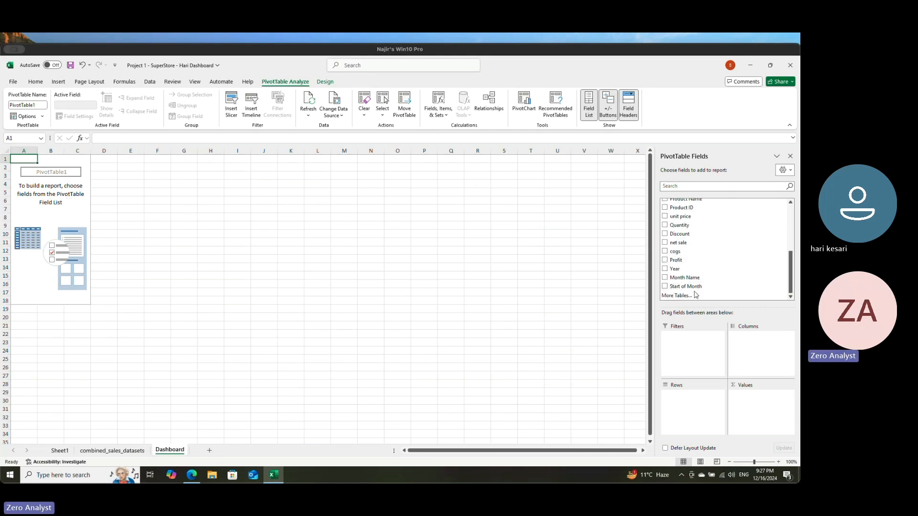
drag(693, 287, 691, 420)
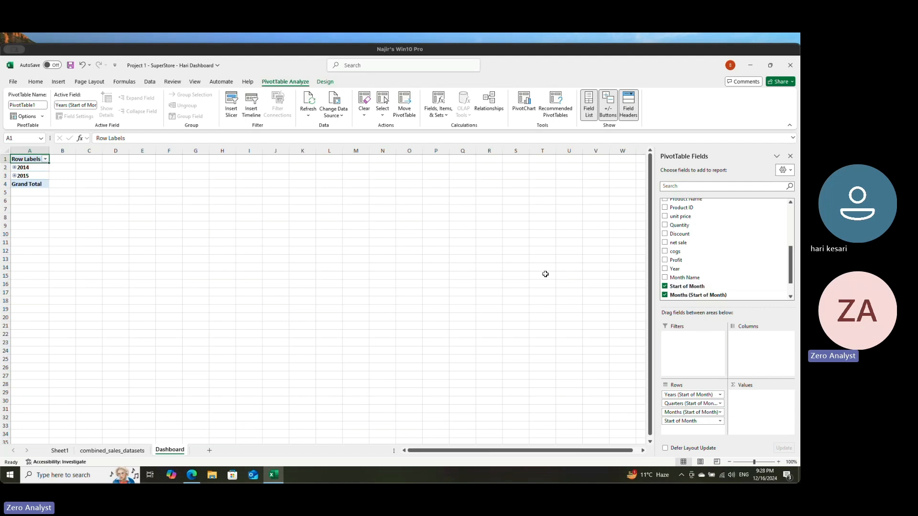
drag(702, 395, 487, 372)
drag(675, 395, 520, 379)
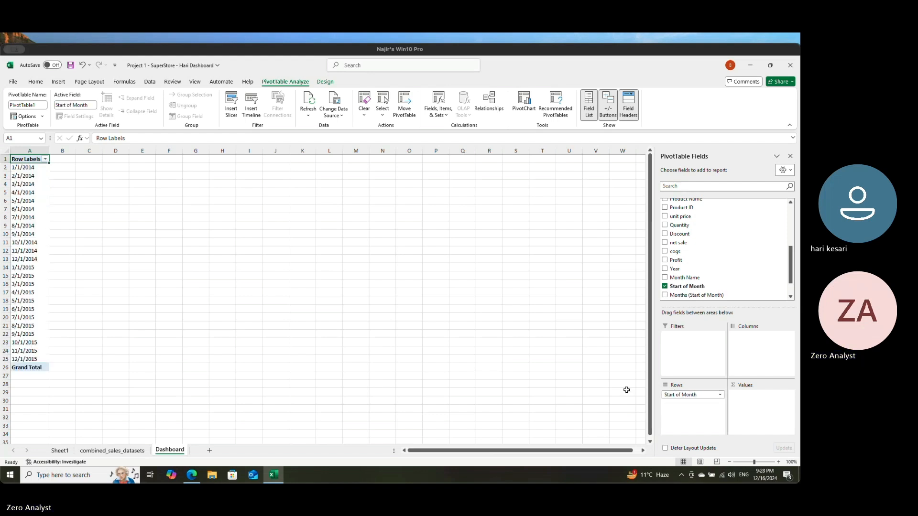
click(687, 395)
click(690, 375)
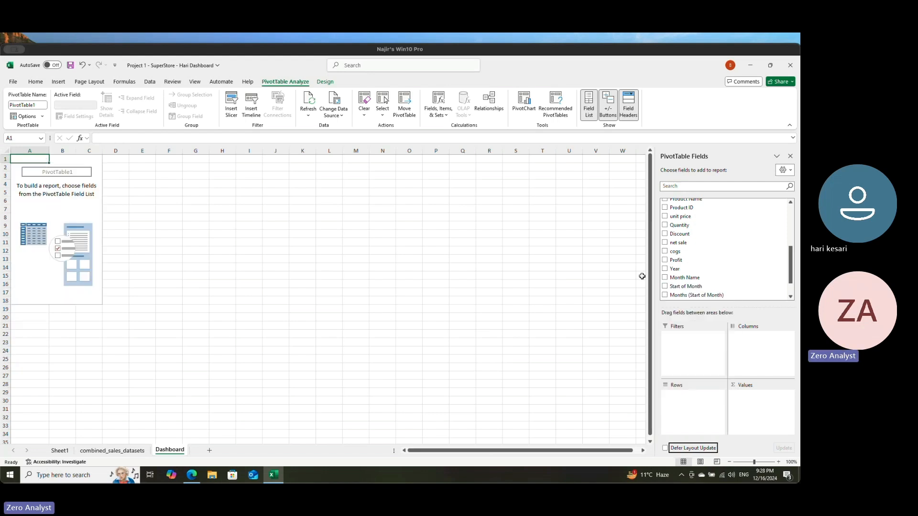
Step: Build the PivotTable with Year as rows and the sums of Quantity, net sale and Profit as values
drag(675, 269, 694, 399)
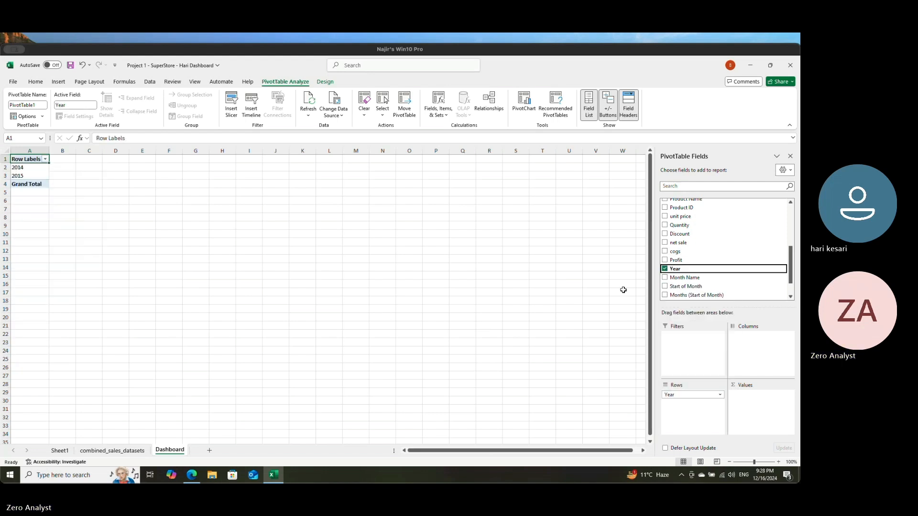
scroll(709, 216, down, 1)
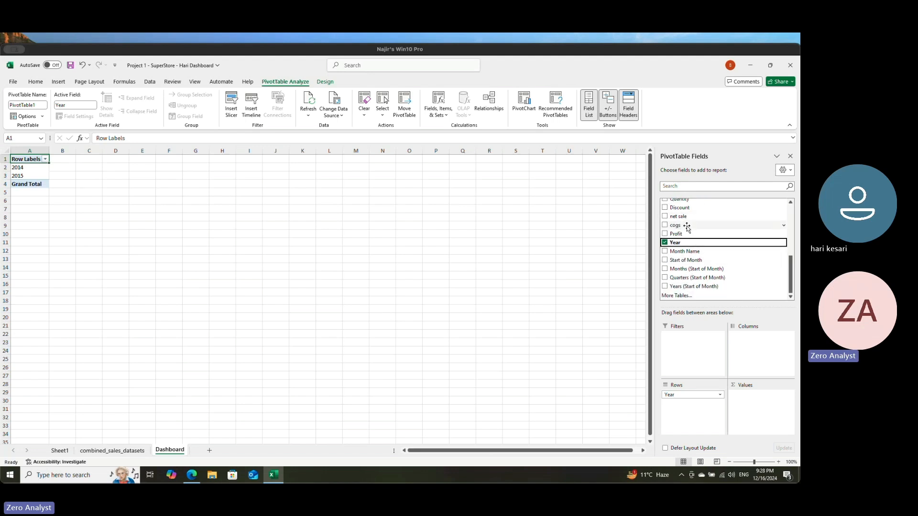
scroll(687, 228, up, 2)
scroll(688, 256, up, 4)
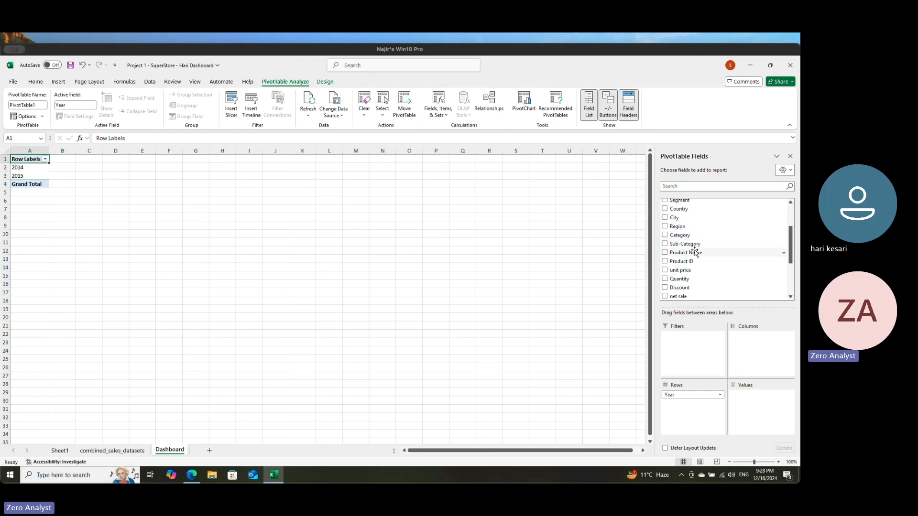
scroll(693, 254, down, 3)
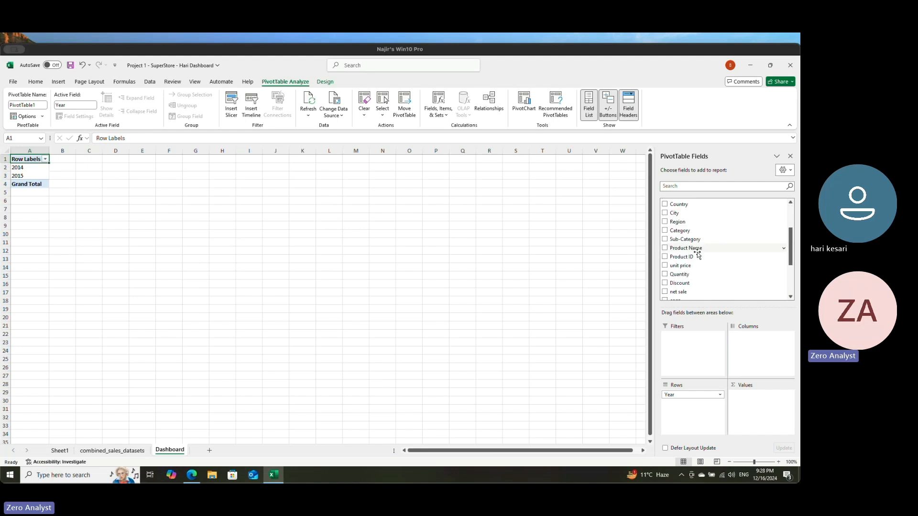
drag(685, 258, 758, 396)
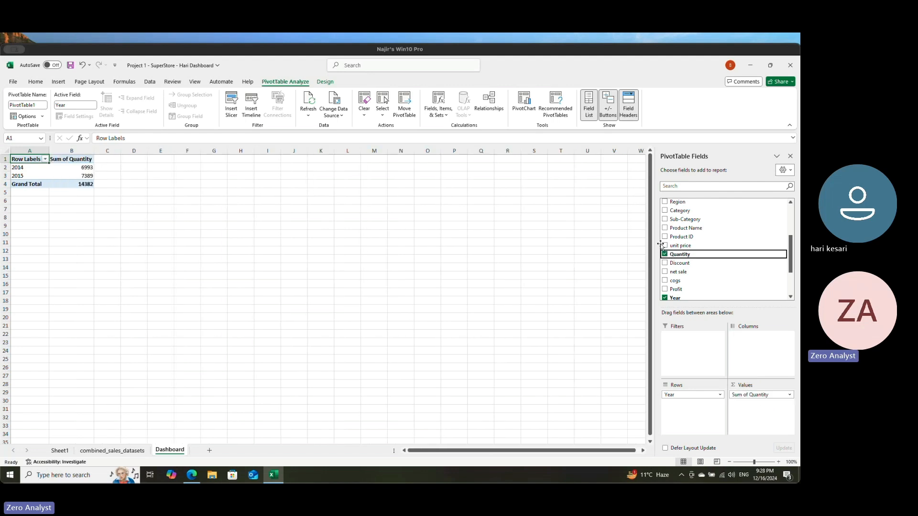
drag(692, 273, 755, 404)
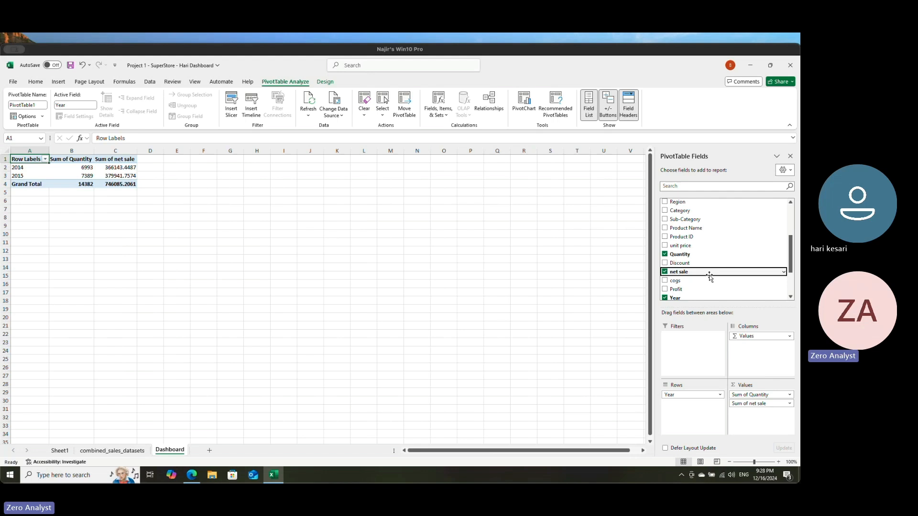
drag(686, 281, 750, 414)
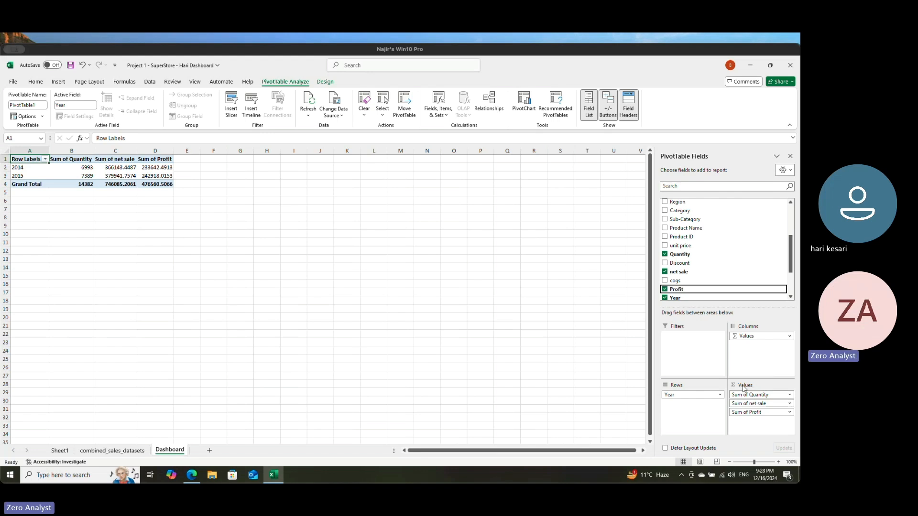
click(103, 215)
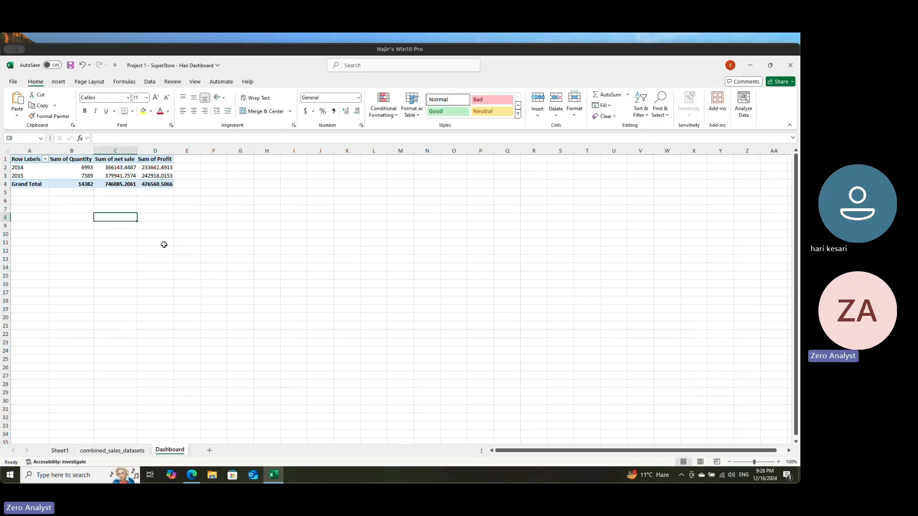
Step: Try to create a line sparkline in Dashboard cell C8 using the combined_sales_datasets sheet as its data range
click(59, 83)
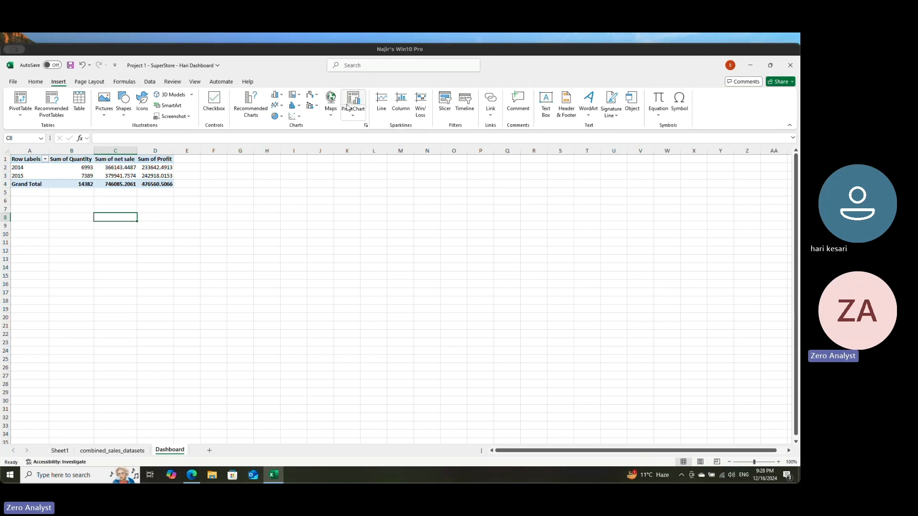
click(384, 102)
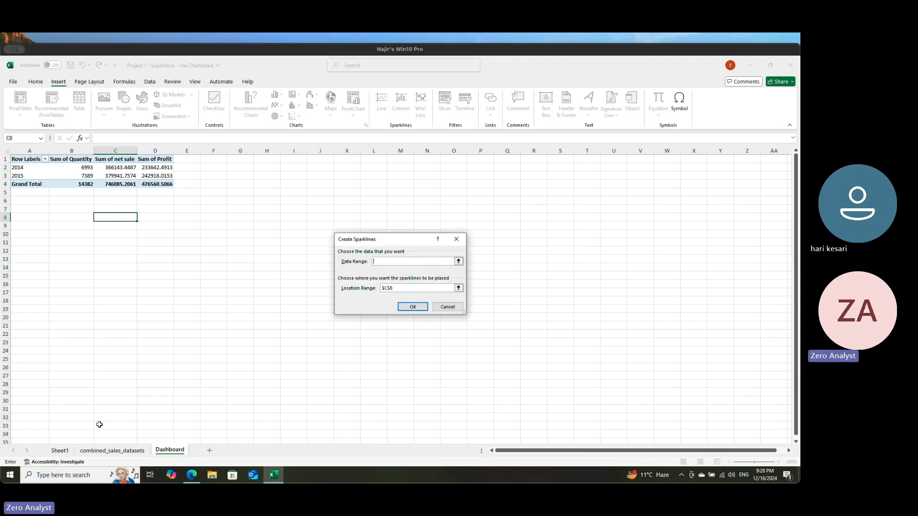
click(101, 451)
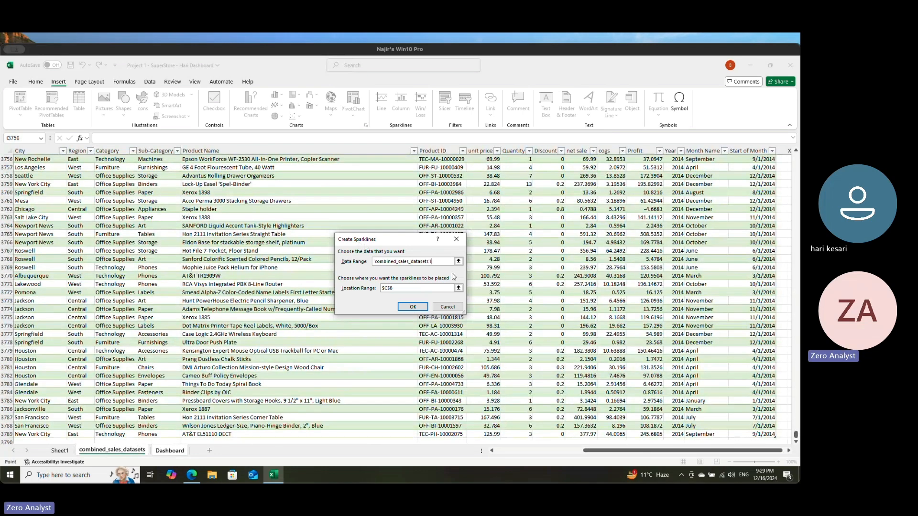
click(414, 306)
click(412, 288)
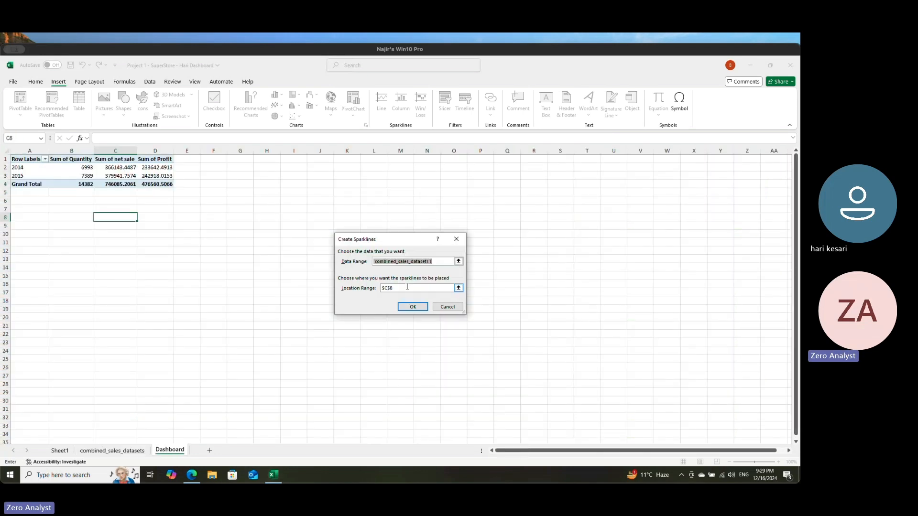
text(D8)
key(Left)
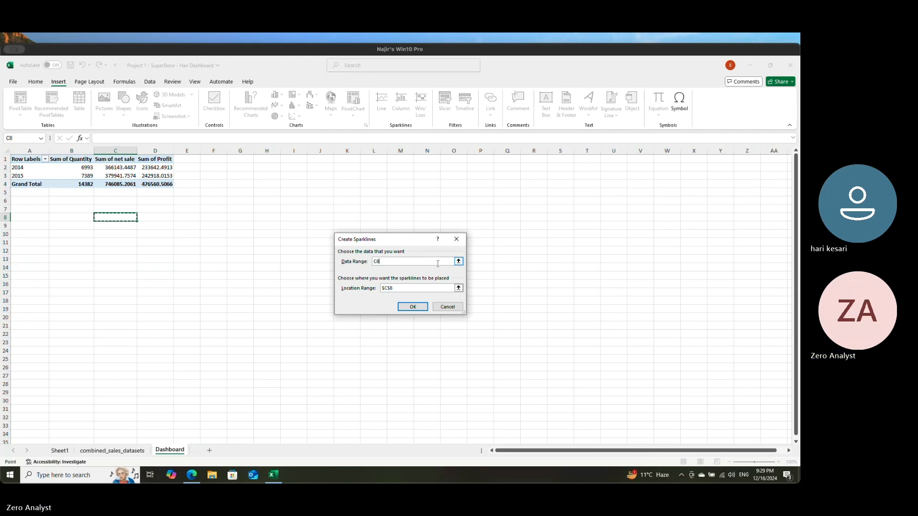
key(BackSpace)
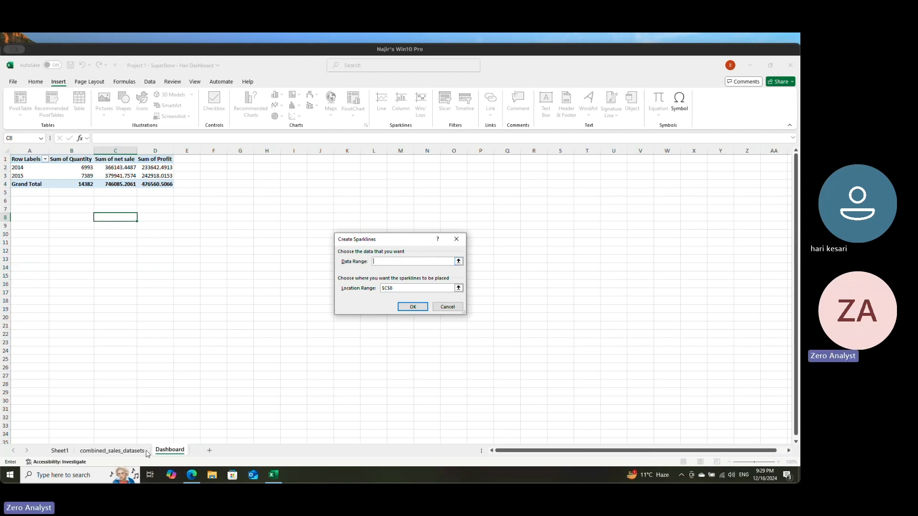
Step: Try the full combined_sales_datasets table from A1, and its name alone, as the sparkline's data range, and cancel the sparkline
click(111, 450)
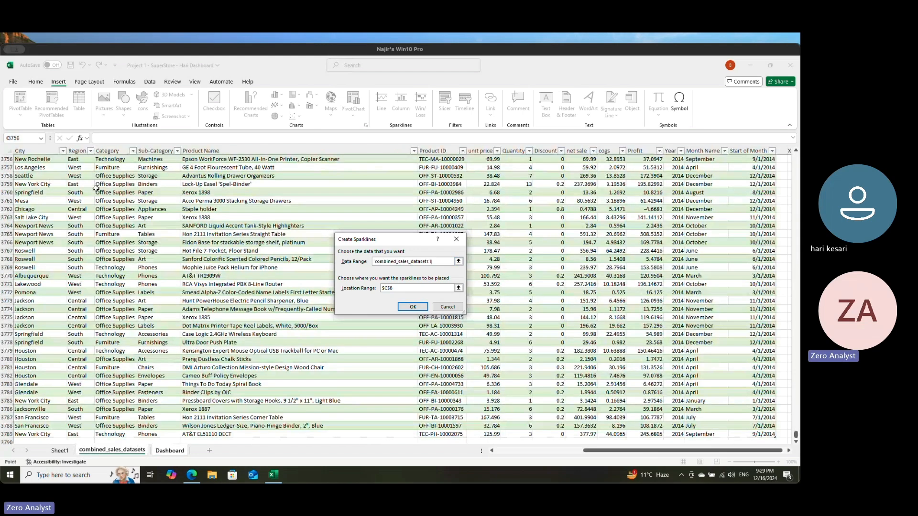
key(ctrl+Home)
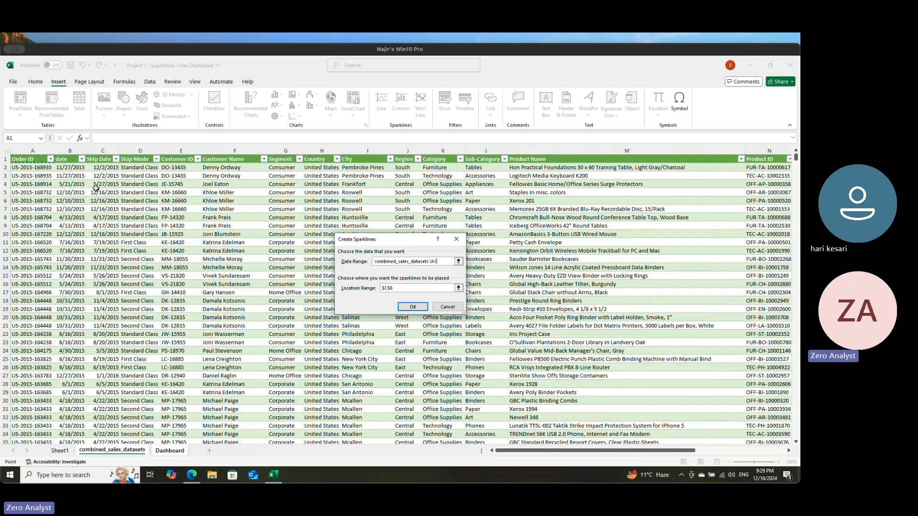
key(ctrl+shift+End)
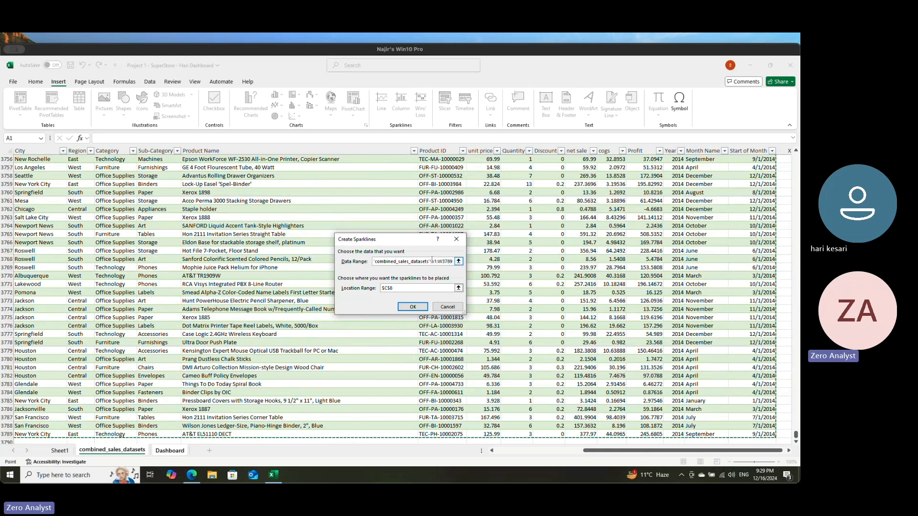
key(BackSpace)
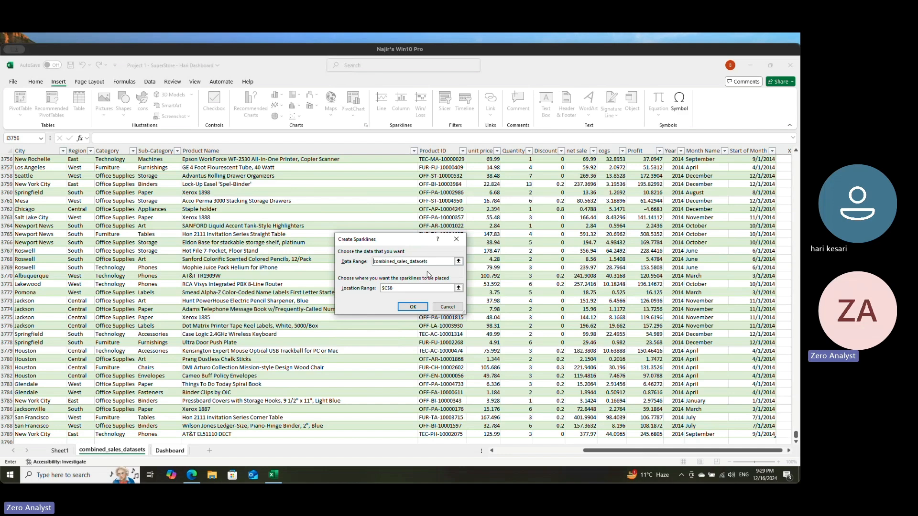
click(412, 307)
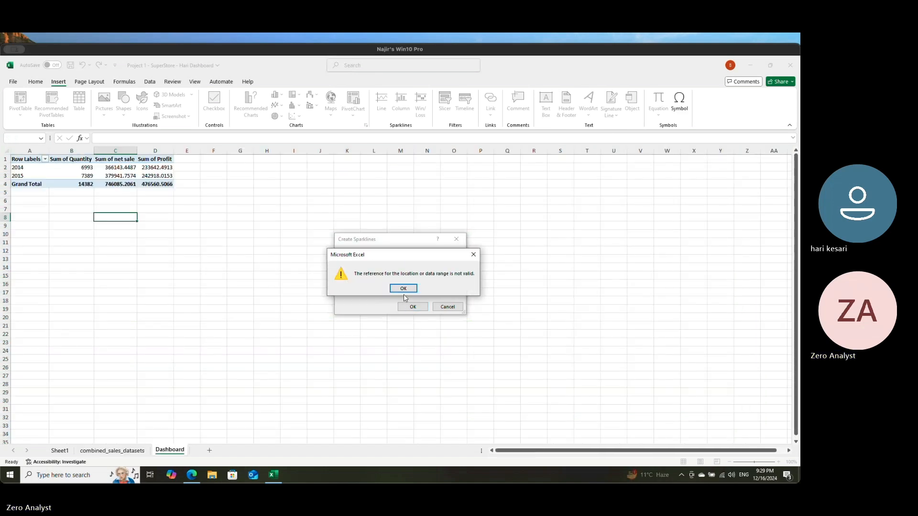
click(404, 292)
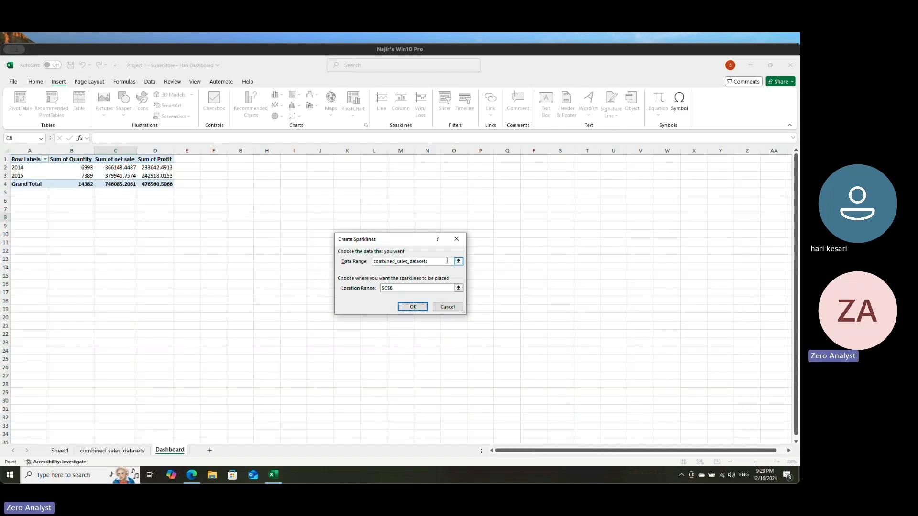
click(457, 261)
key(BackSpace)
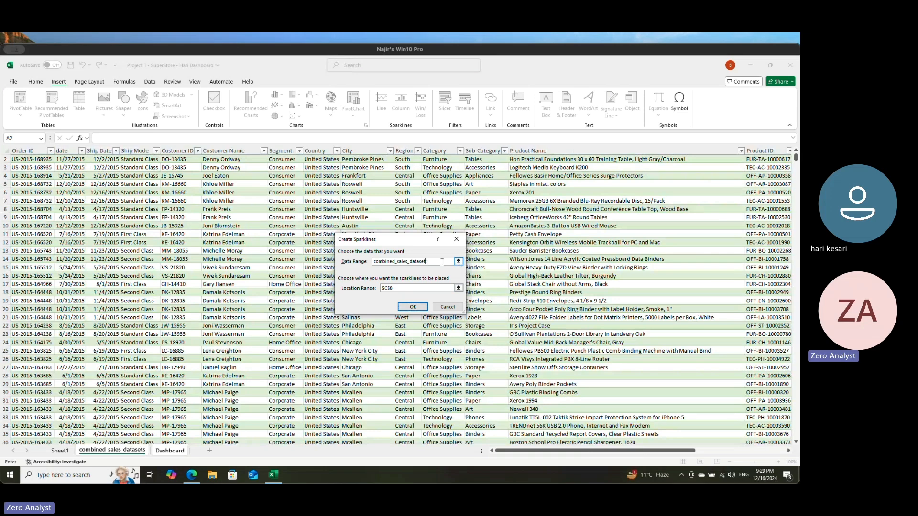
key(BackSpace)
key(BackSpace)
key(BackSpace)
key(BackSpace)
key(BackSpace)
key(BackSpace)
click(456, 239)
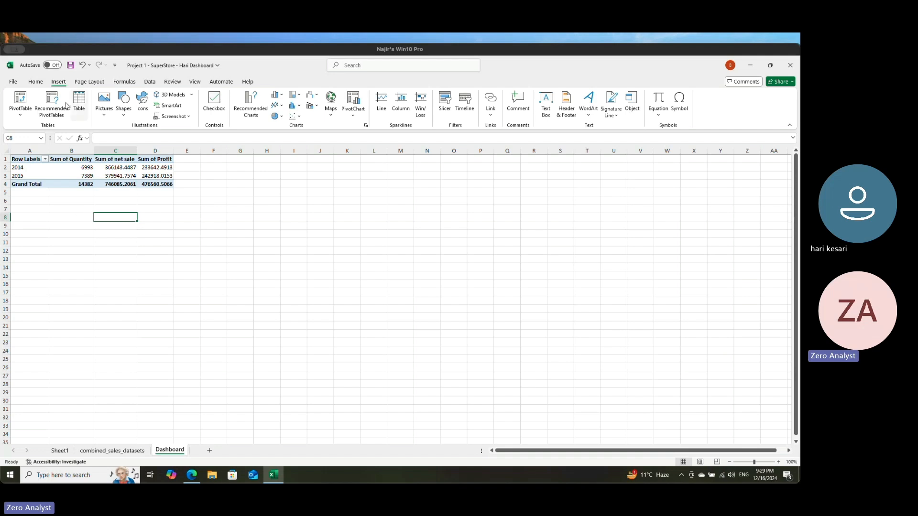
drag(29, 158, 170, 181)
key(ctrl+c)
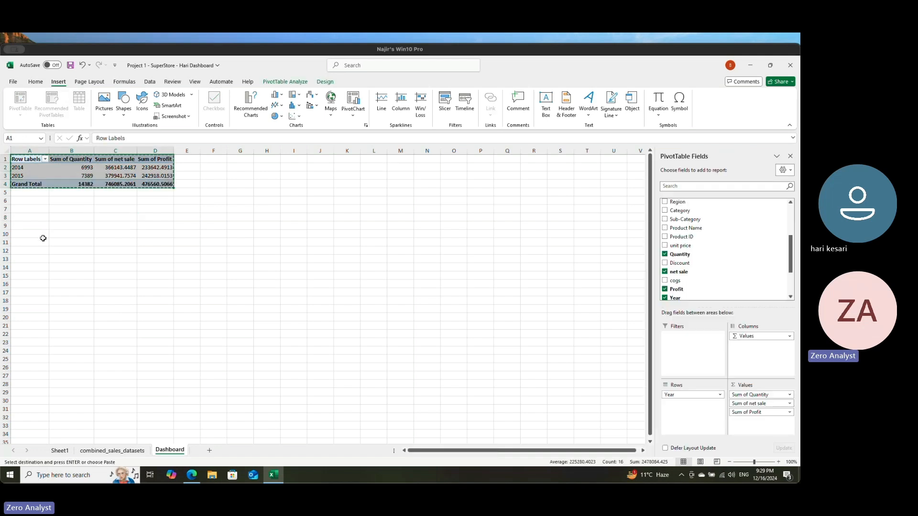
key(Escape)
click(27, 234)
click(41, 272)
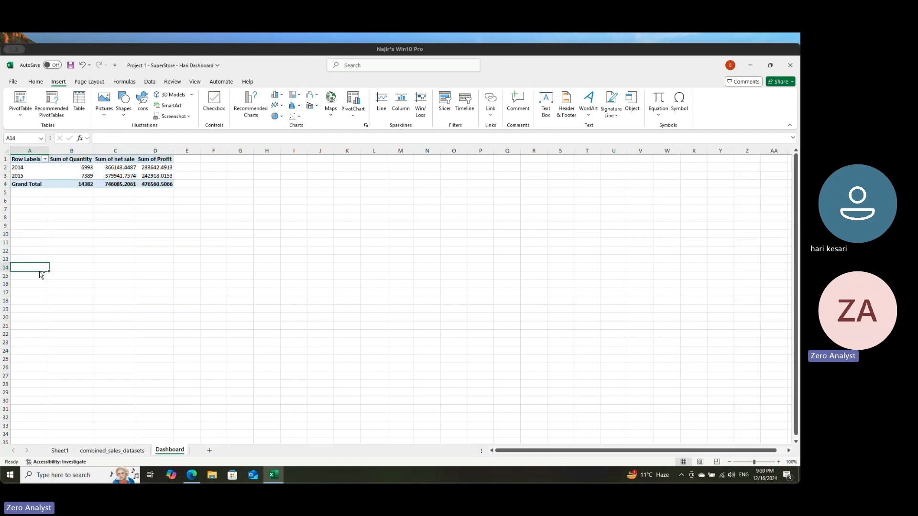
click(33, 302)
Step: Copy the yearly PivotTable in A1:D4 and paste it at cell A13 of the Dashboard sheet
drag(27, 159, 156, 184)
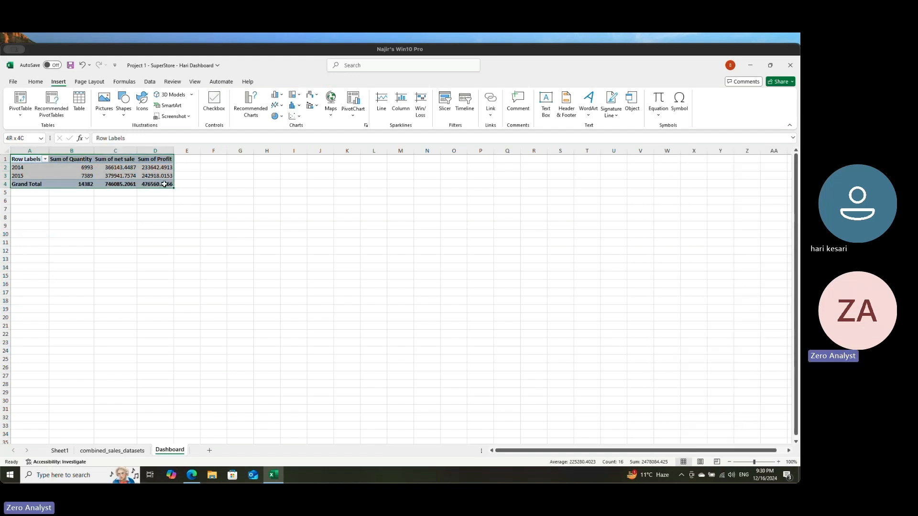
key(ctrl+c)
click(23, 258)
key(ctrl+v)
click(41, 314)
Step: Replace Year with Start of Month as the row field of the PivotTable copy at A13
click(30, 267)
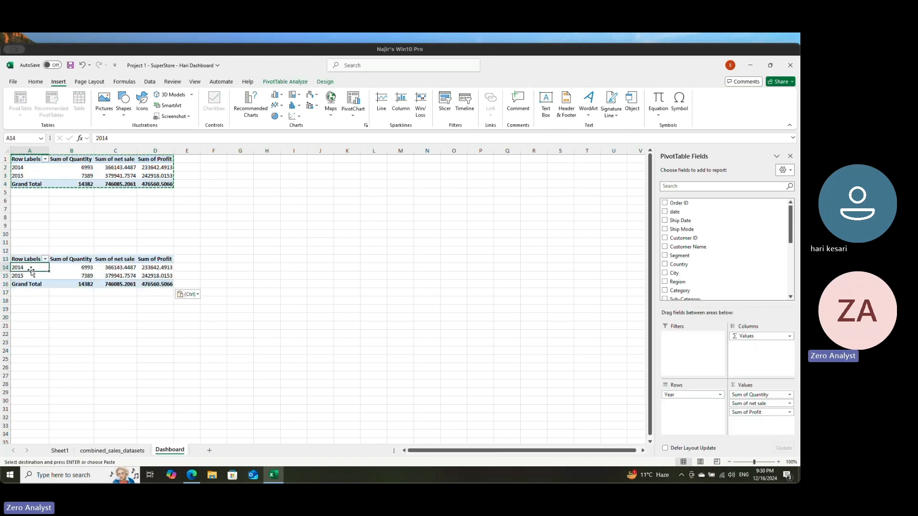
scroll(691, 241, down, 1)
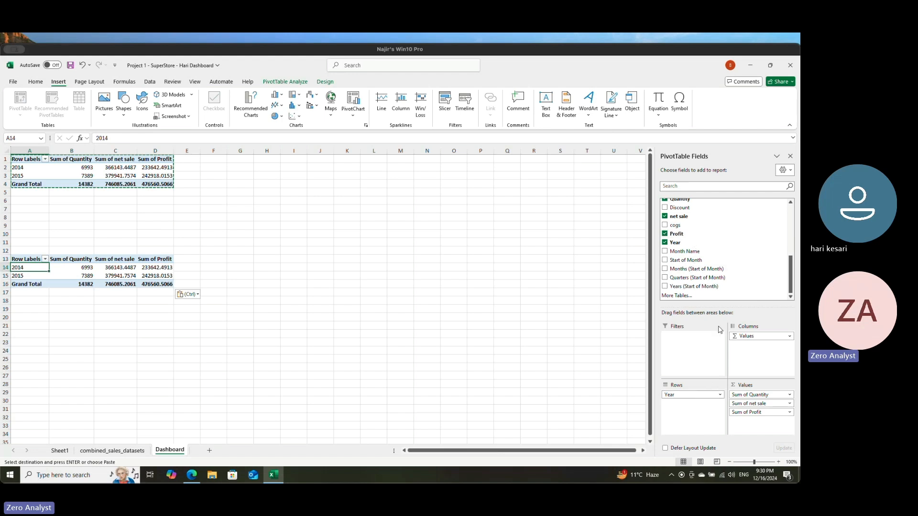
drag(684, 395, 676, 252)
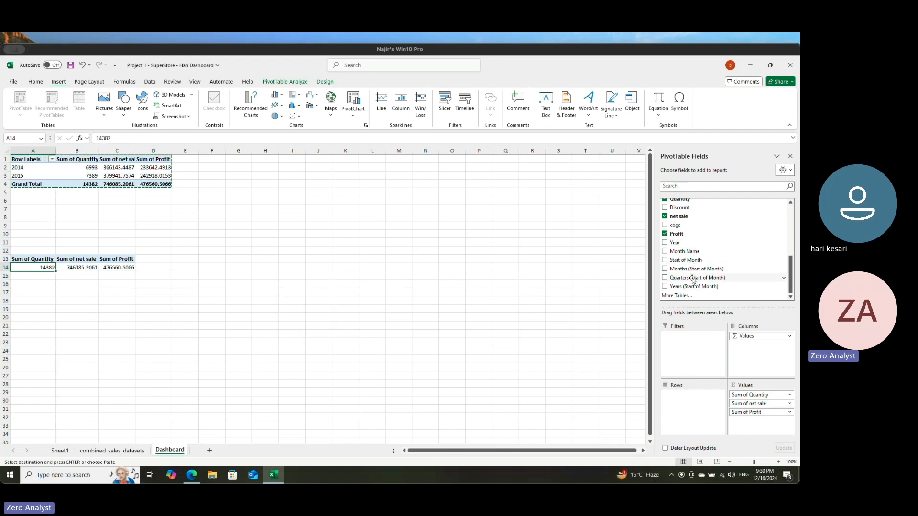
drag(691, 260, 688, 389)
drag(687, 402, 689, 403)
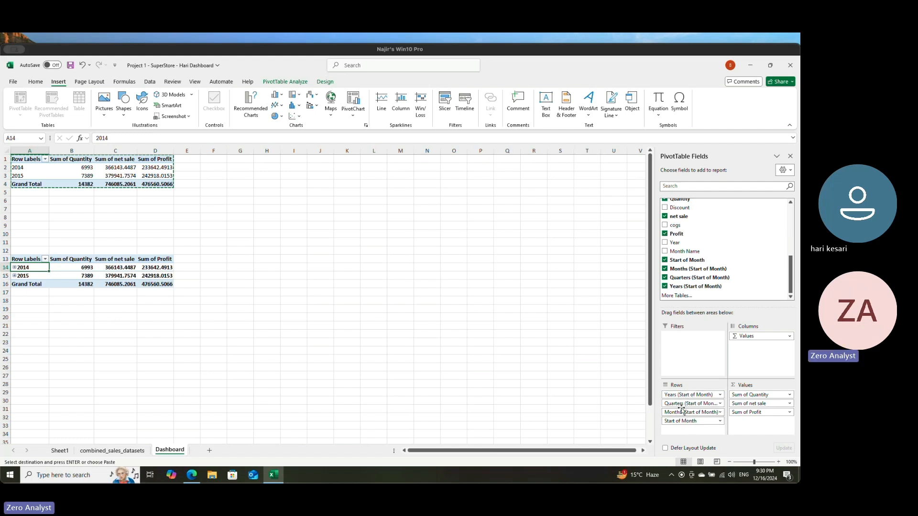
Step: Remove the Years, Quarters and Months groupings from the rows of the lower PivotTable, keeping only Start of Month
drag(682, 397, 585, 395)
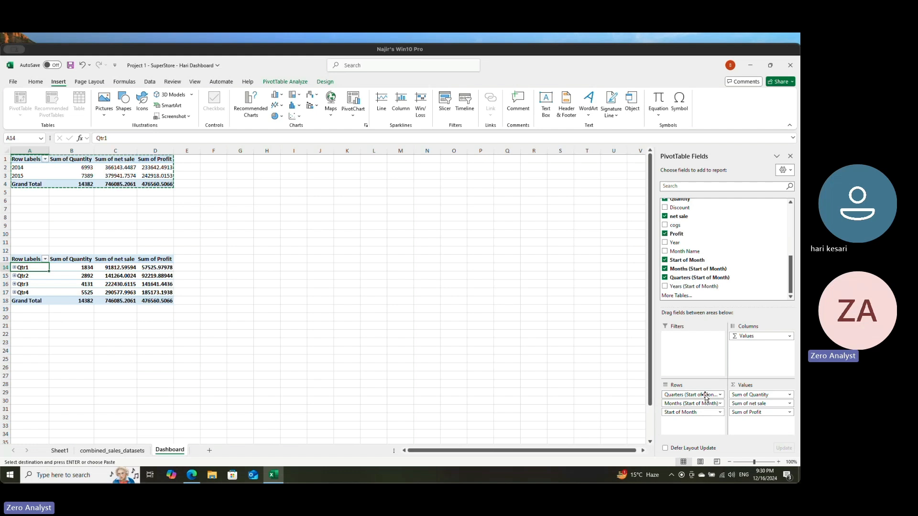
drag(692, 396, 561, 393)
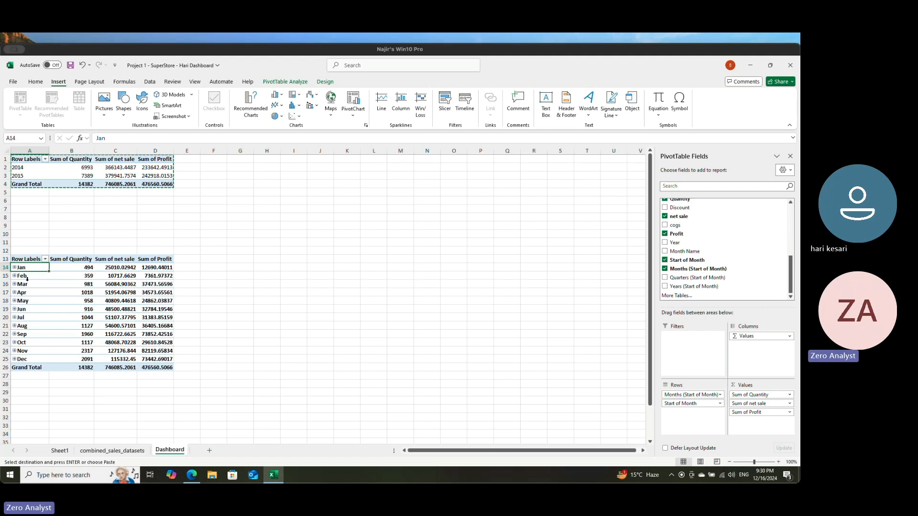
click(15, 267)
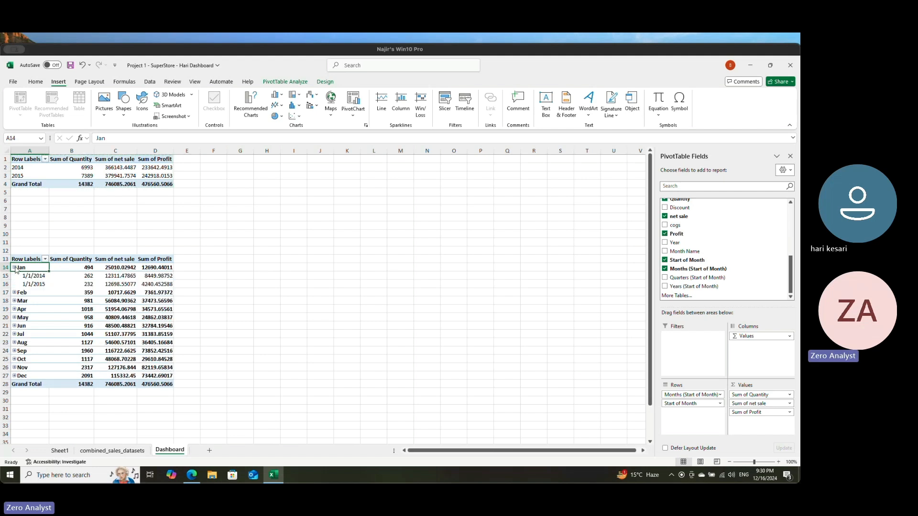
click(14, 267)
drag(667, 394, 480, 387)
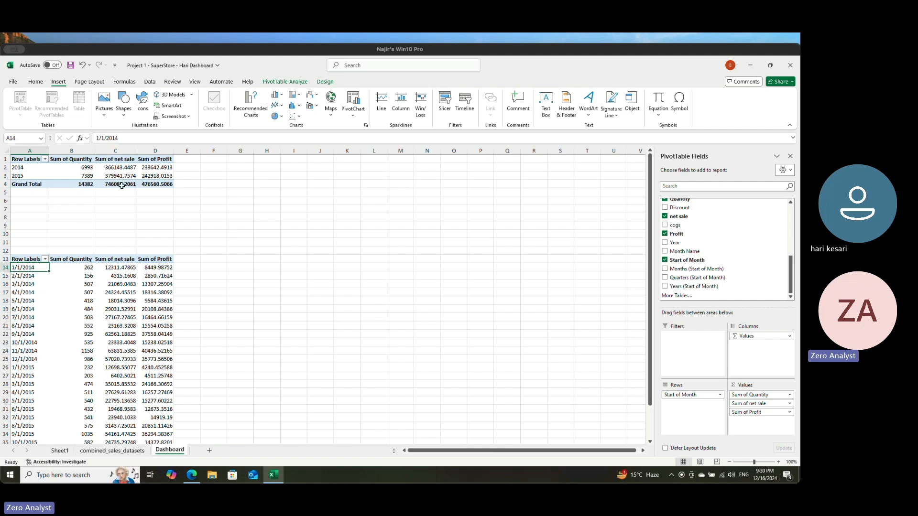
Step: Copy the yearly PivotTable in A1:D4 to cell J2 and fit column M to its contents
shift+click(163, 183)
click(69, 198)
click(23, 160)
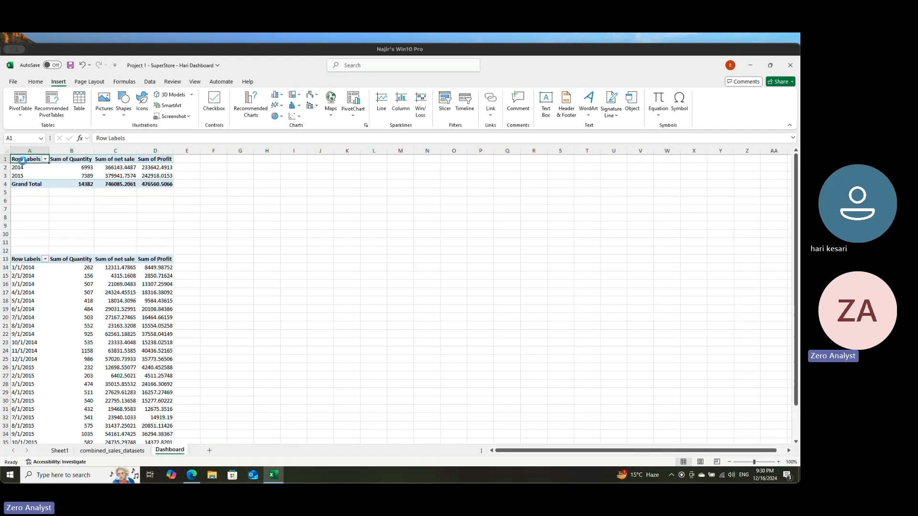
shift+click(170, 185)
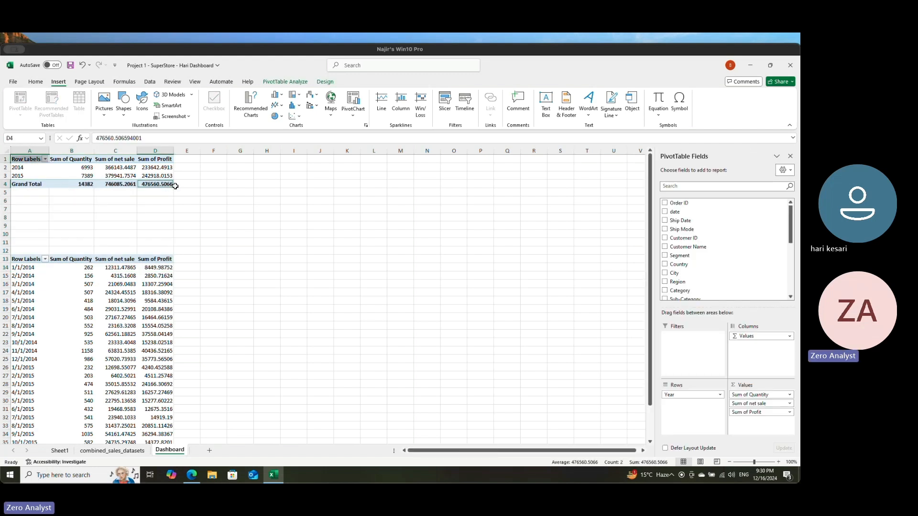
click(25, 159)
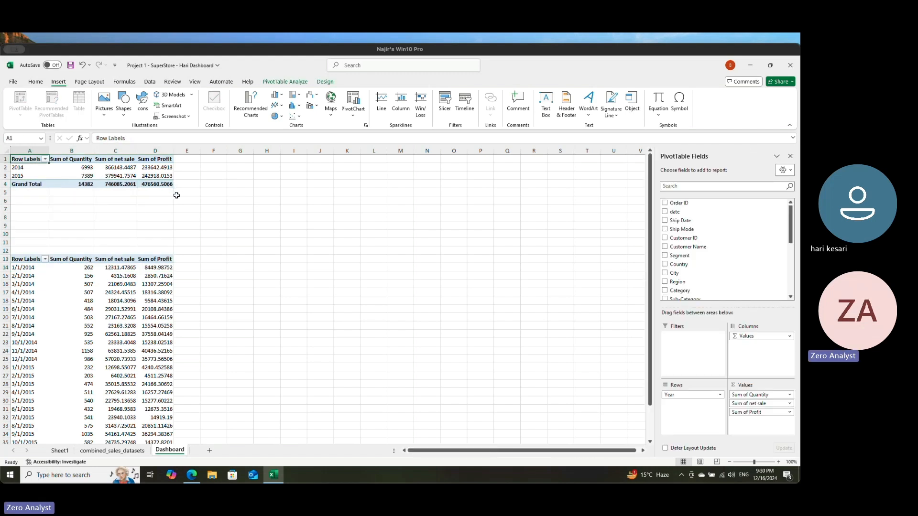
shift+click(163, 185)
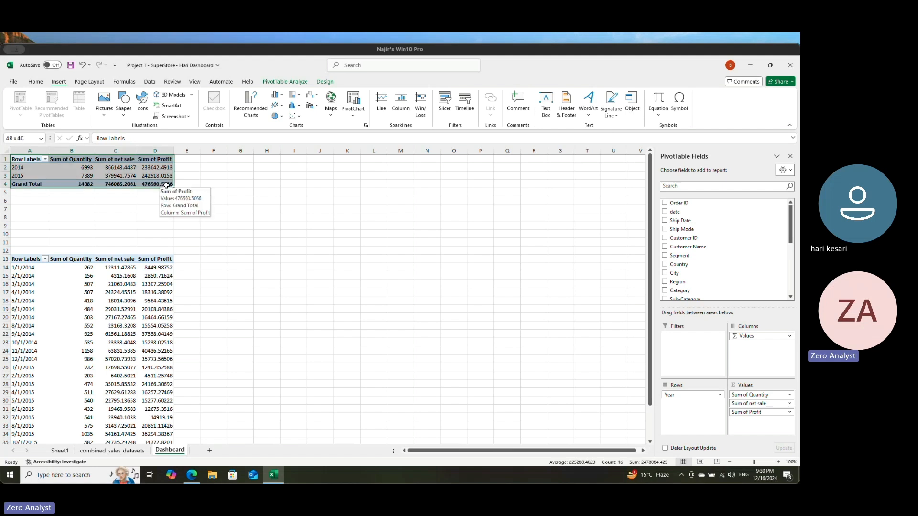
key(ctrl+c)
click(240, 175)
click(319, 167)
key(ctrl+v)
click(325, 249)
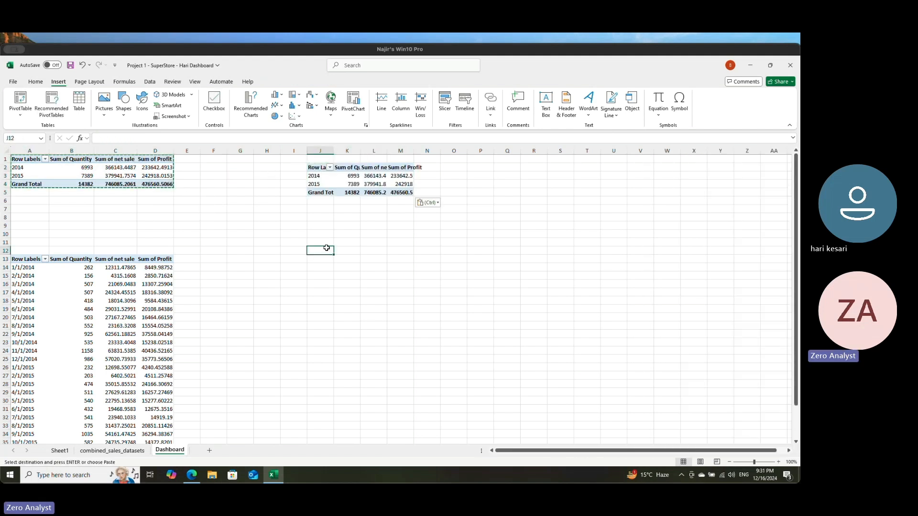
double_click(414, 153)
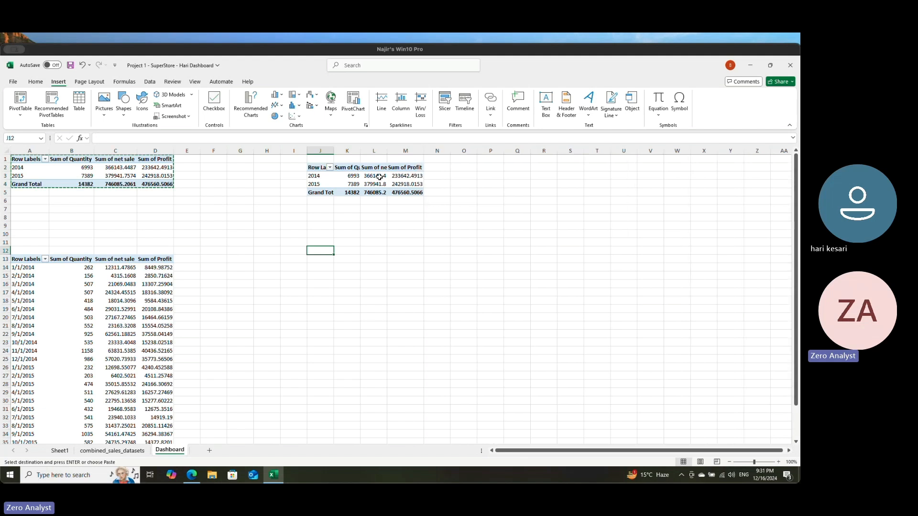
Step: Remove Year from the rows of the PivotTable copy at J2, keeping only the Quantity, net sale and Profit sums
click(374, 176)
drag(684, 401, 409, 322)
click(362, 246)
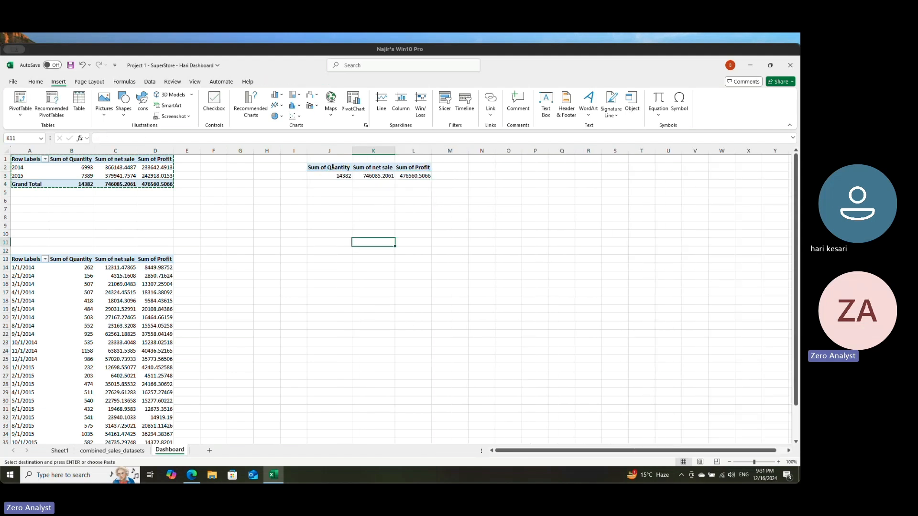
Step: Set the font size of the totals PivotTable in J2:L3 to 16
drag(332, 167, 439, 179)
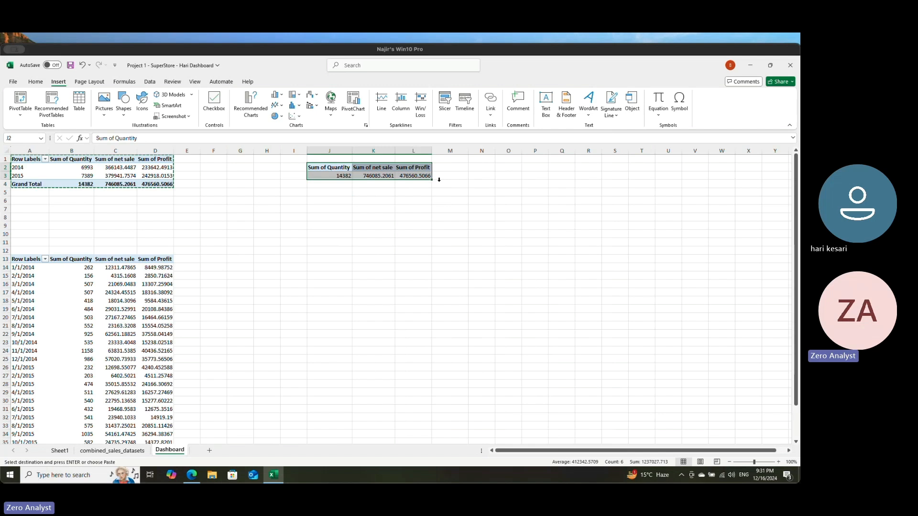
click(35, 82)
click(147, 98)
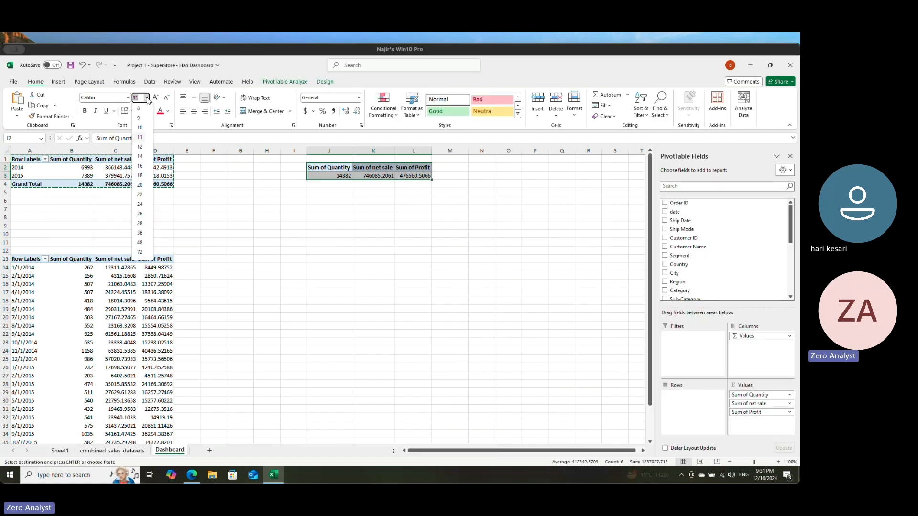
click(140, 176)
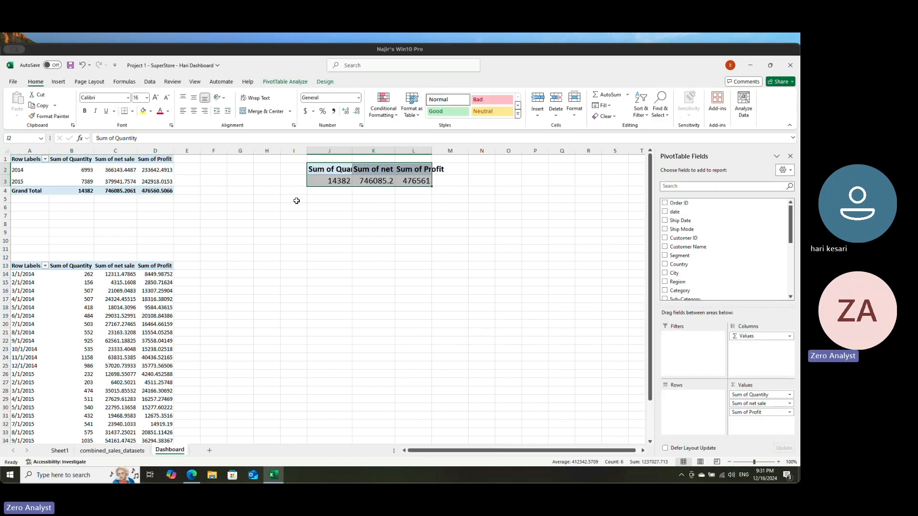
Step: Fit columns L and J of the totals PivotTable to their contents and save the workbook
click(371, 231)
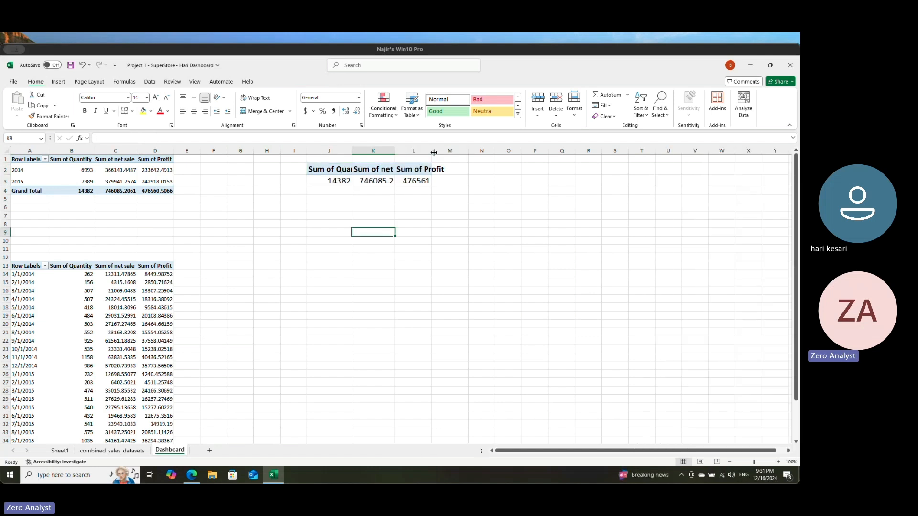
double_click(450, 151)
click(407, 197)
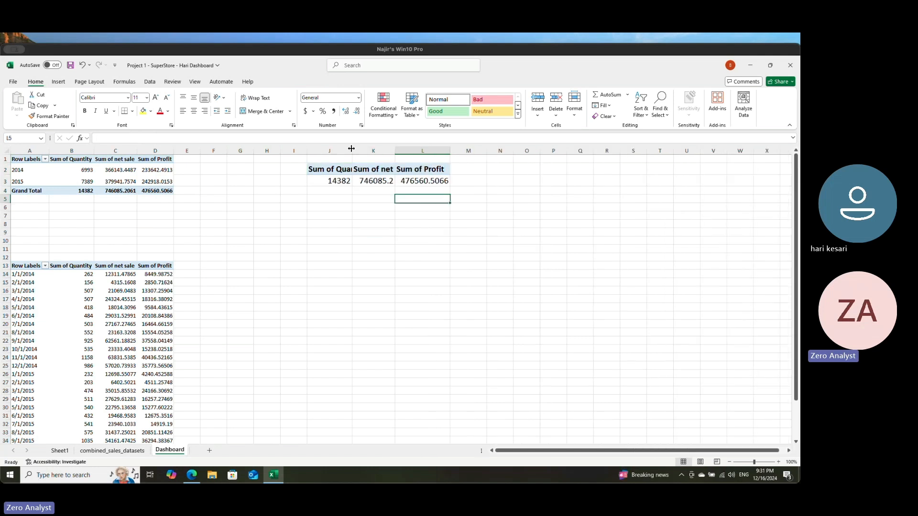
double_click(351, 148)
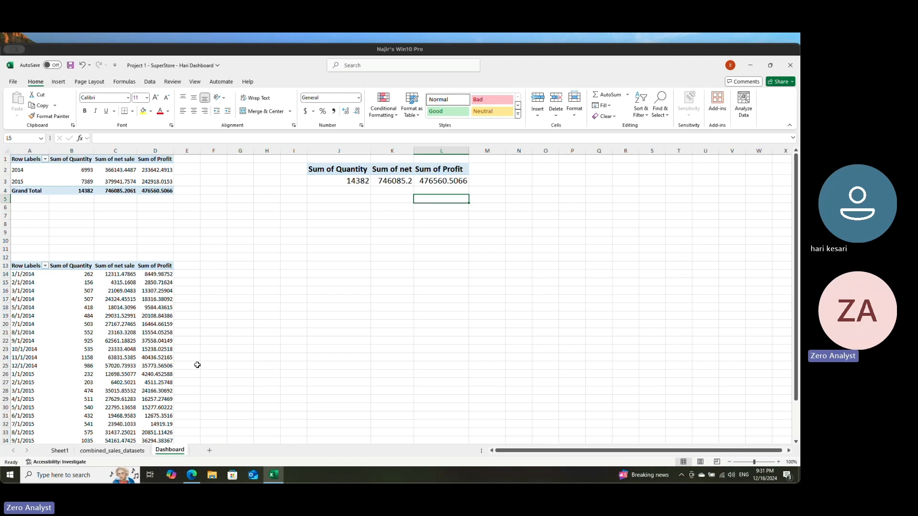
click(70, 65)
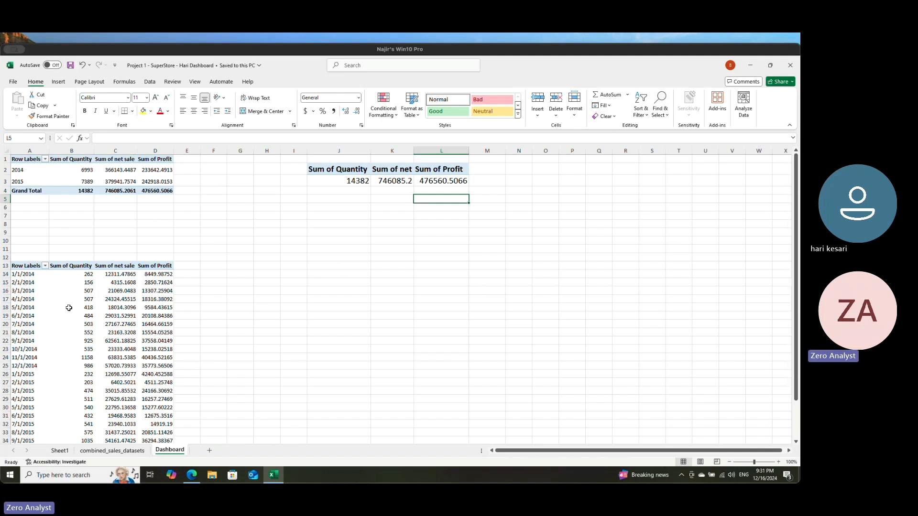
Step: Insert a line PivotChart from the monthly PivotTable and place it below the totals table, widened to span about columns I to P
click(30, 300)
click(34, 300)
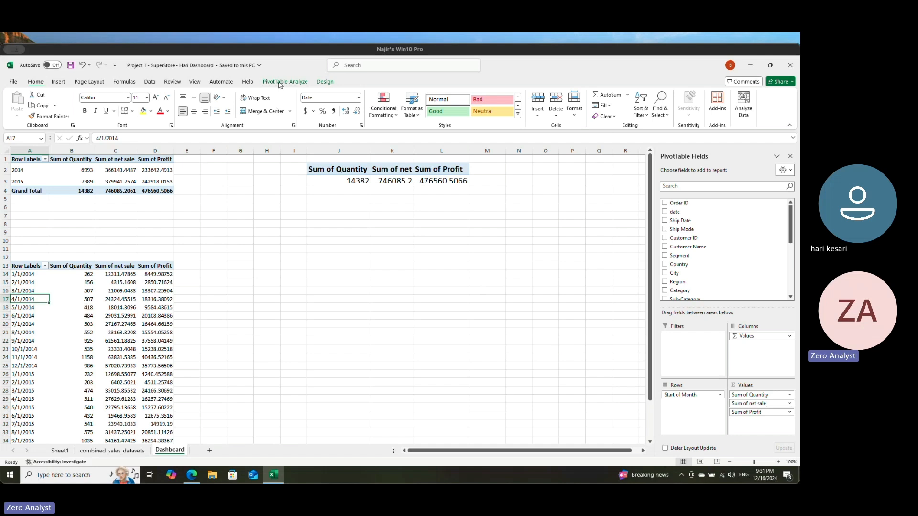
click(61, 82)
click(352, 110)
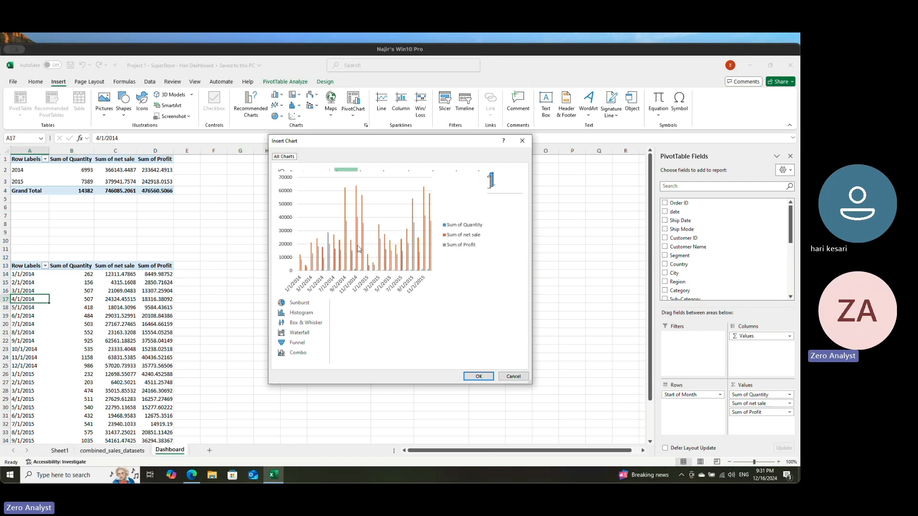
click(294, 203)
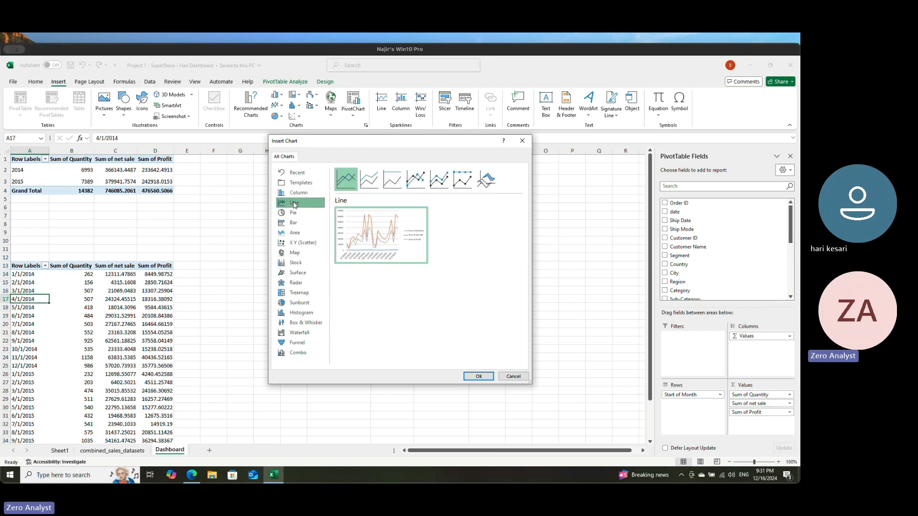
mouse_move(367, 195)
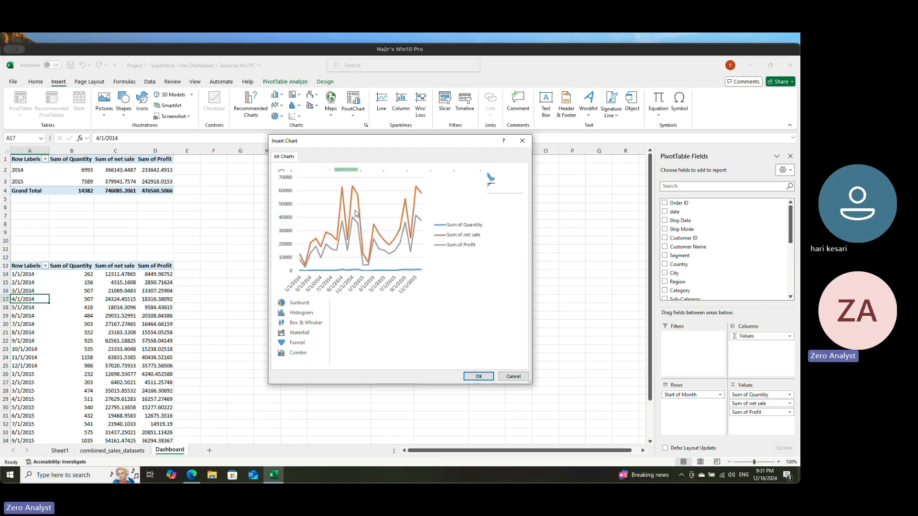
click(478, 376)
drag(414, 262, 468, 250)
drag(481, 287, 578, 281)
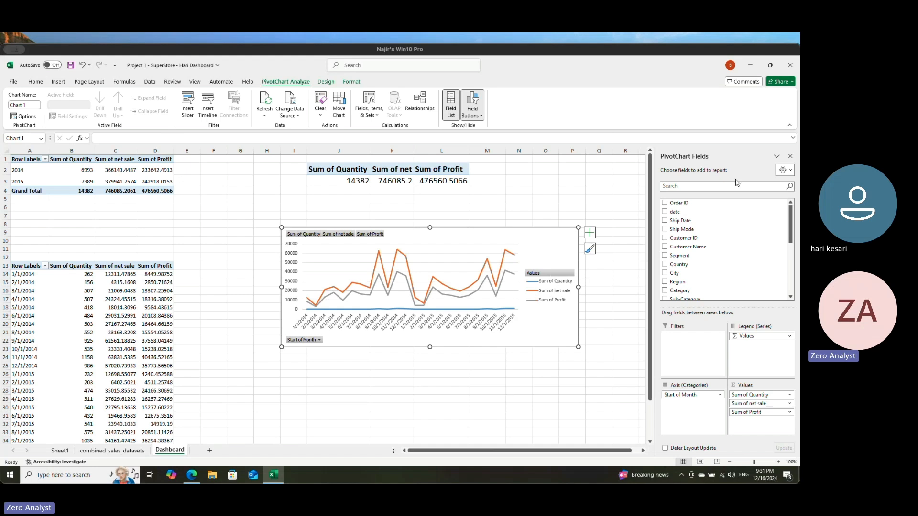
Step: Move the monthly line PivotChart so it starts at column J beneath the totals table, and save the workbook
click(791, 157)
click(650, 282)
drag(545, 245, 571, 245)
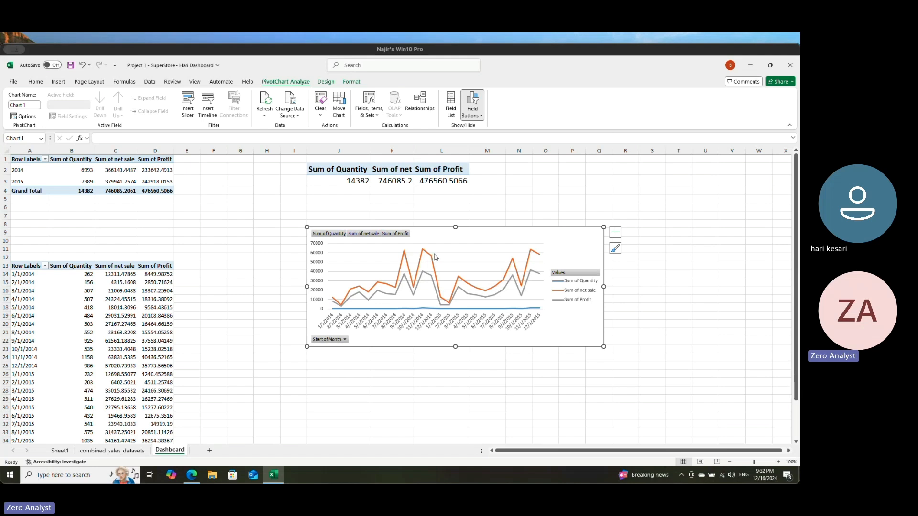
click(516, 208)
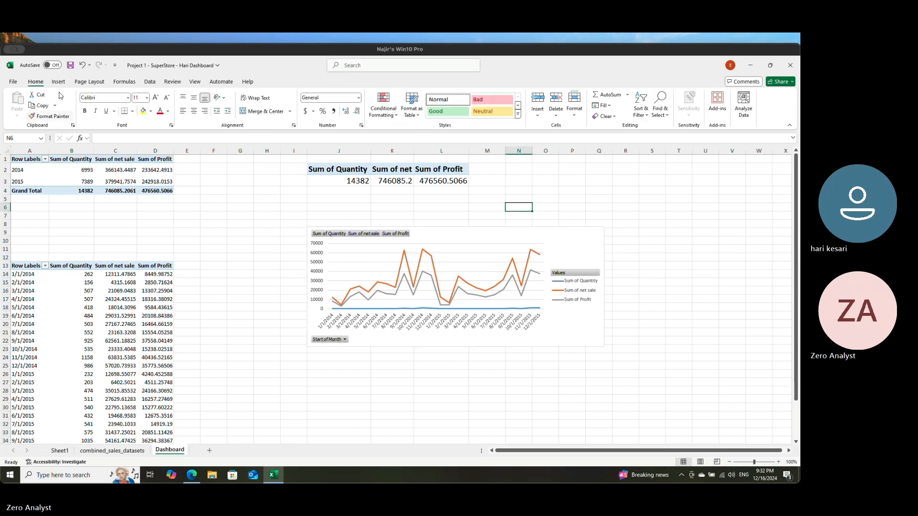
click(73, 67)
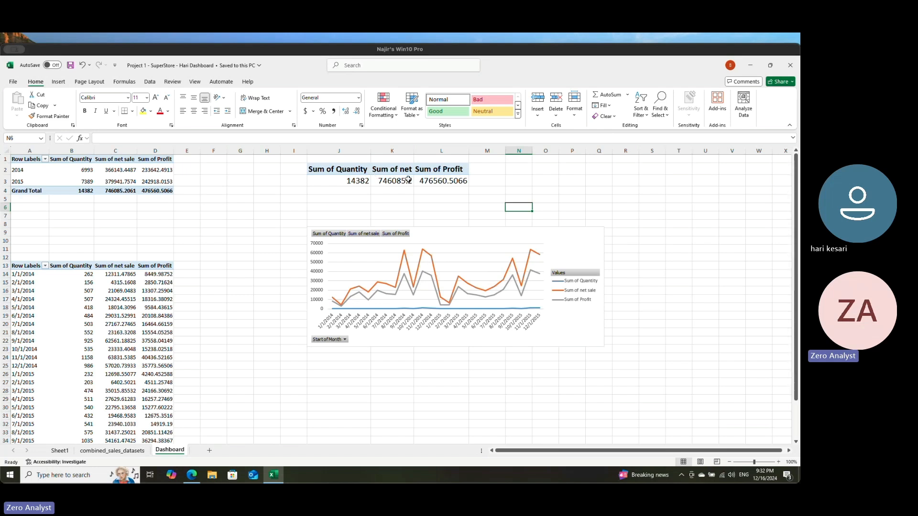
click(343, 180)
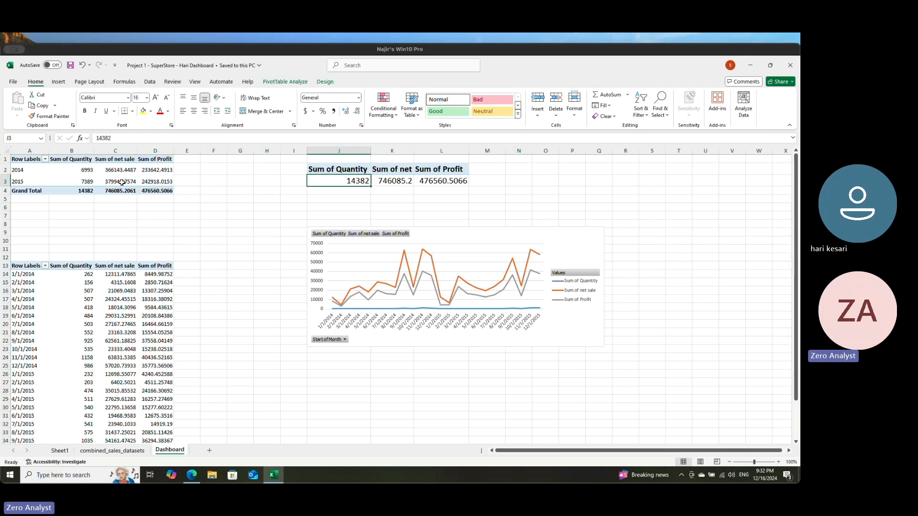
click(18, 180)
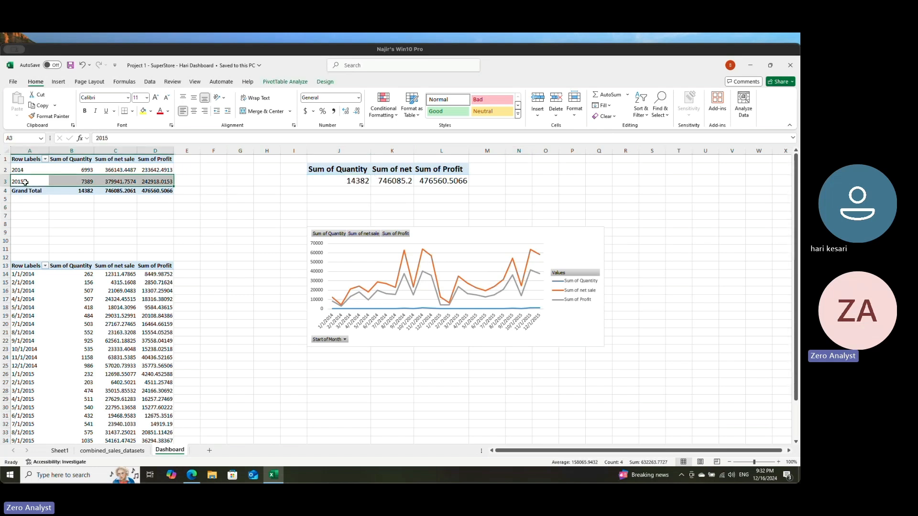
click(17, 171)
click(20, 181)
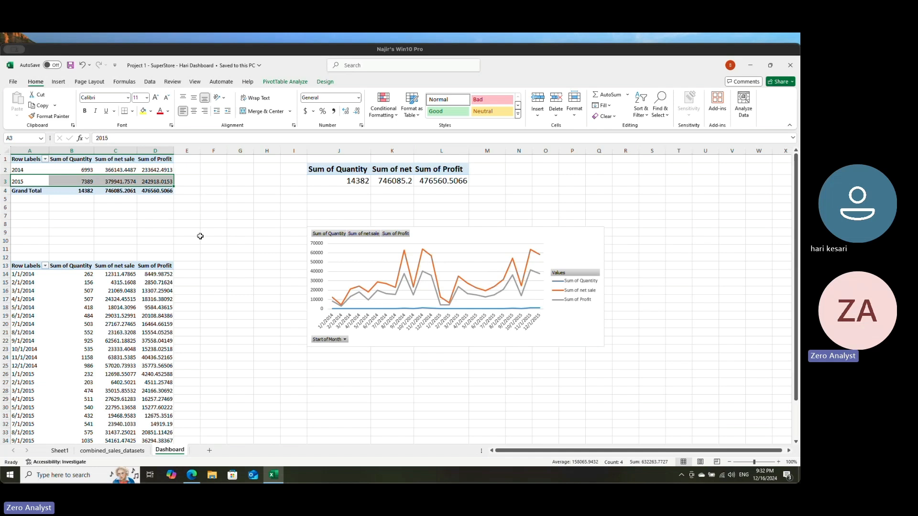
Step: Insert a Year slicer from the yearly PivotTable, placed around R2:T13 and formatted with the dark blue slicer style
click(70, 169)
click(26, 170)
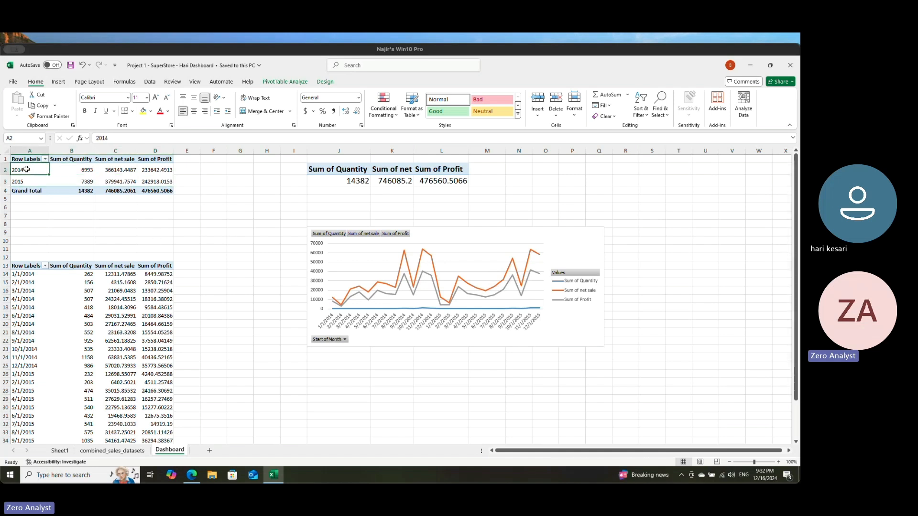
click(58, 82)
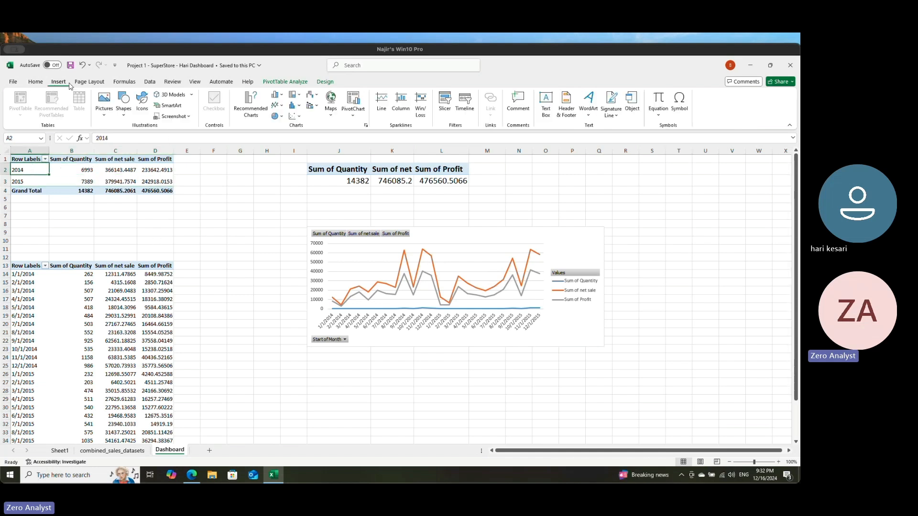
click(448, 103)
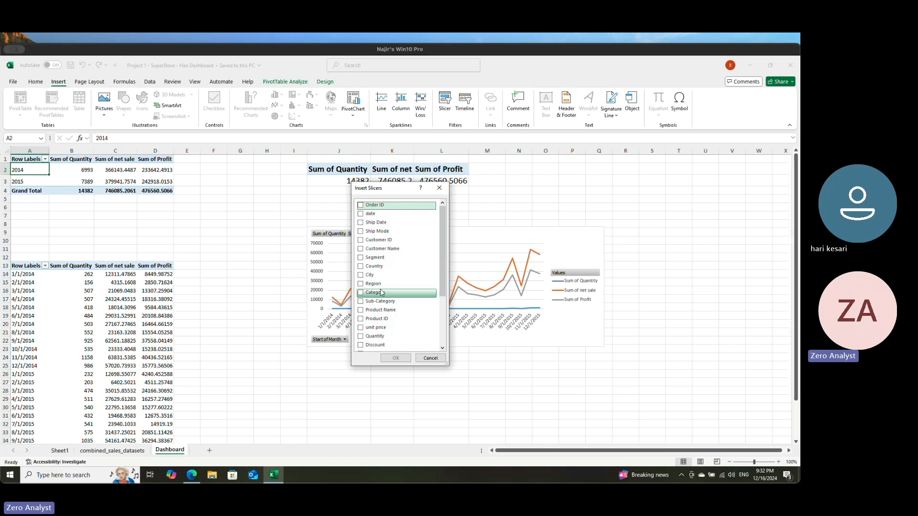
scroll(383, 299, down, 3)
click(361, 300)
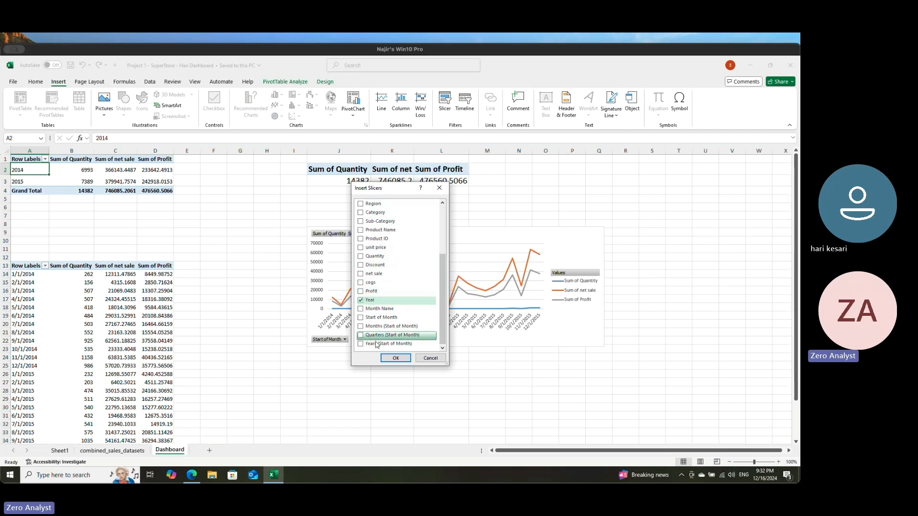
click(395, 358)
drag(402, 253, 647, 166)
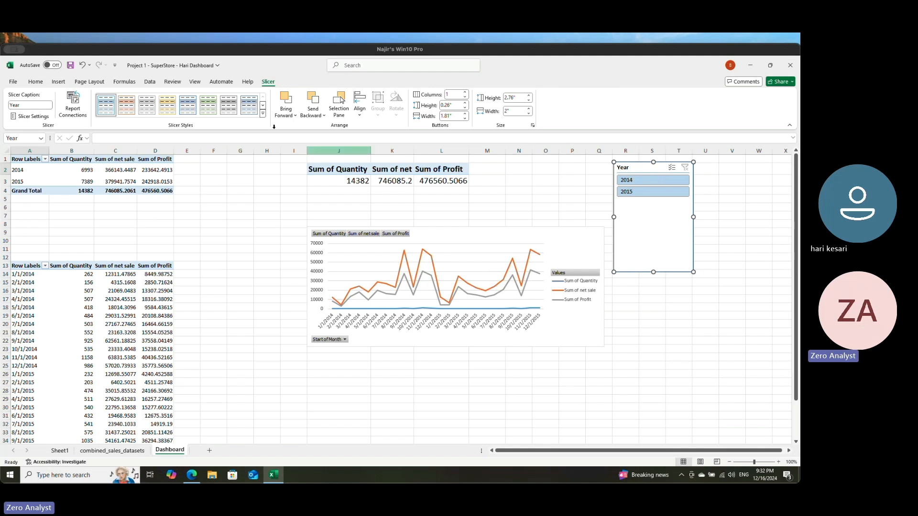
click(191, 109)
click(657, 337)
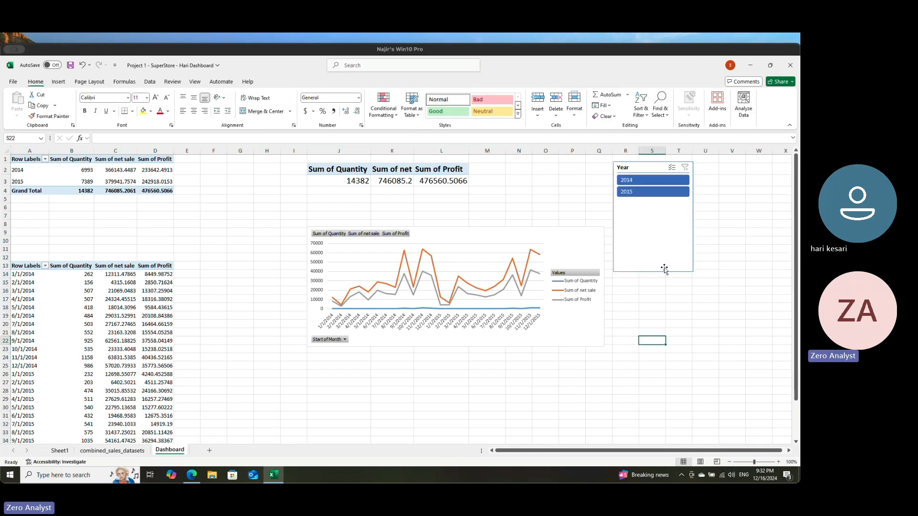
Step: Filter the Year slicer to 2015 and connect it to PivotTable2 and PivotTable3 as well
click(653, 192)
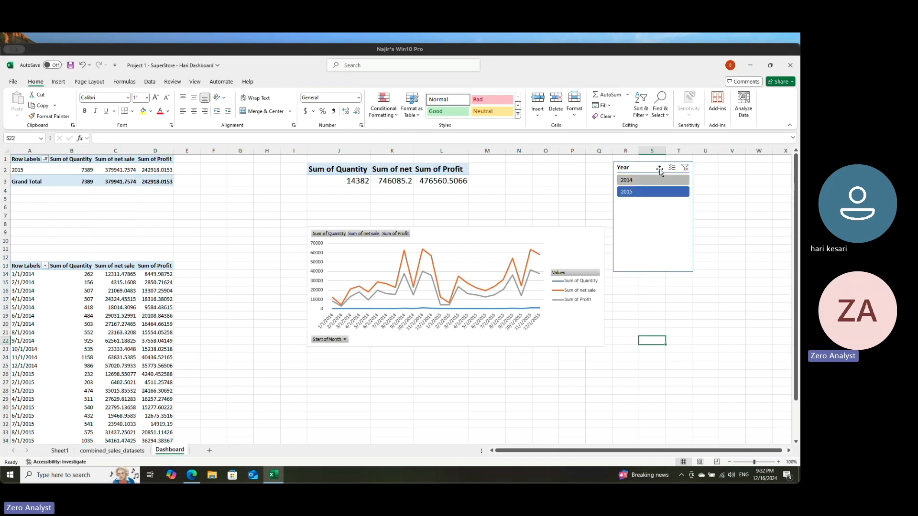
right_click(659, 169)
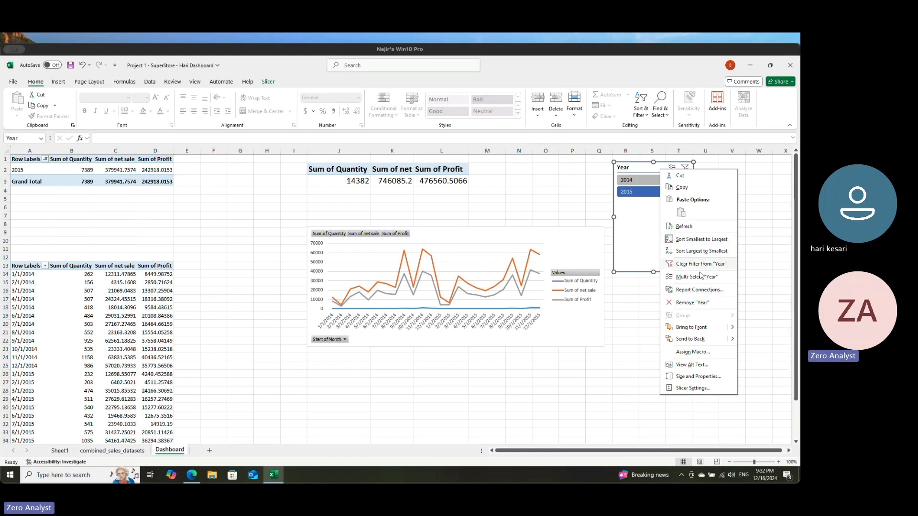
click(698, 289)
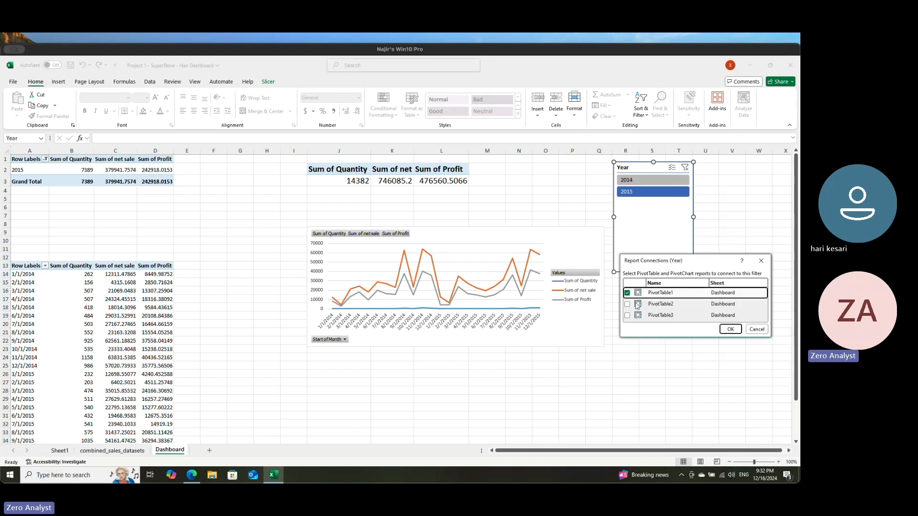
click(637, 305)
click(638, 317)
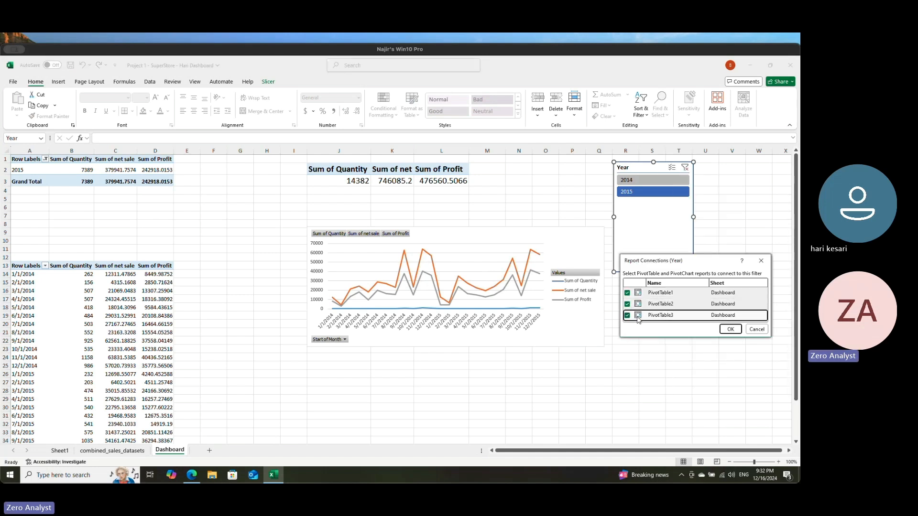
click(730, 329)
Step: Test the Year slicer with 2014 and 2015, and clear its filter so both years are included
click(667, 181)
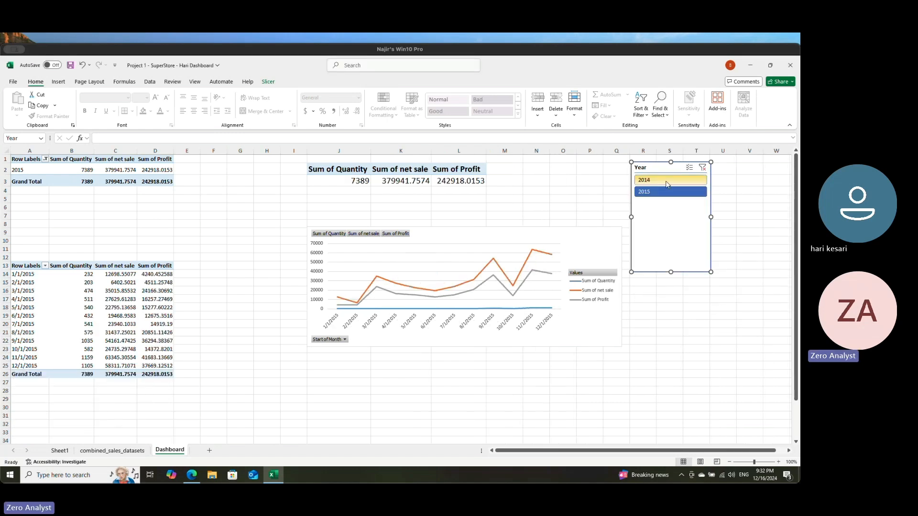
click(702, 168)
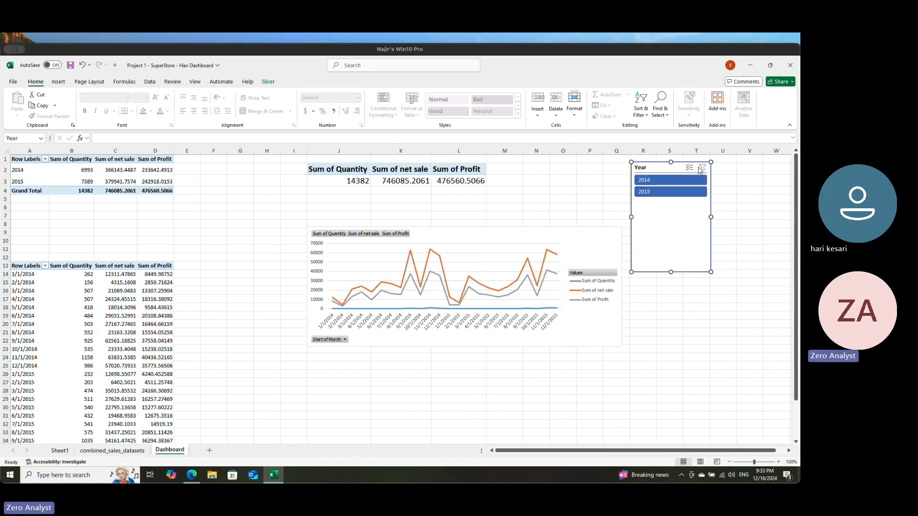
click(669, 181)
click(669, 192)
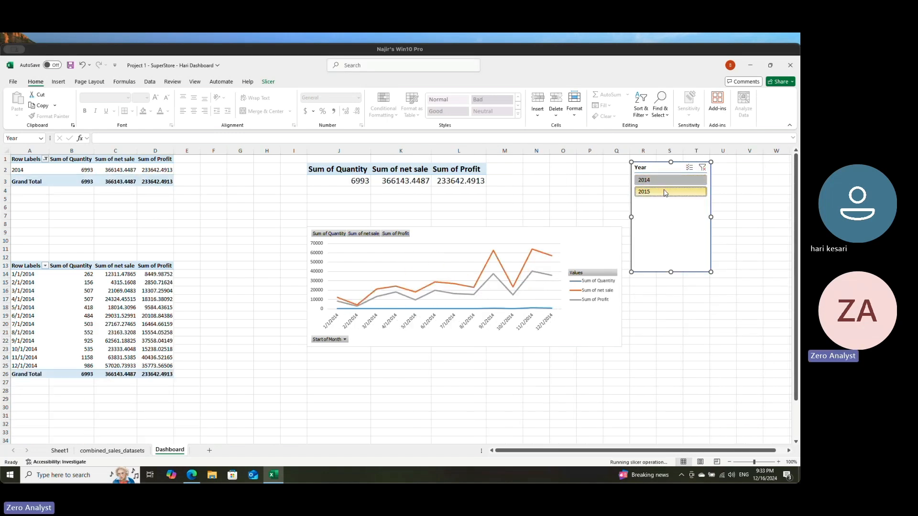
click(702, 167)
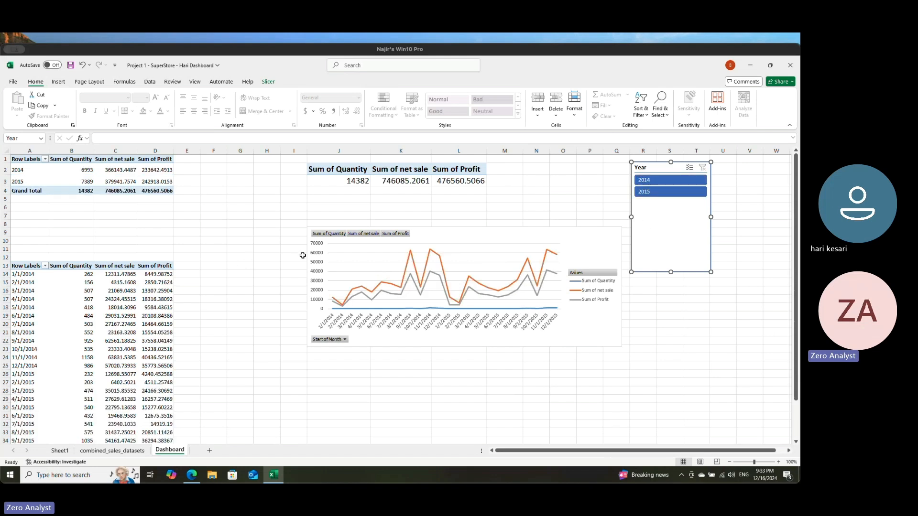
Step: Move the line chart up under the totals table and paste a copy of the yearly PivotTable at R19
drag(478, 235, 455, 210)
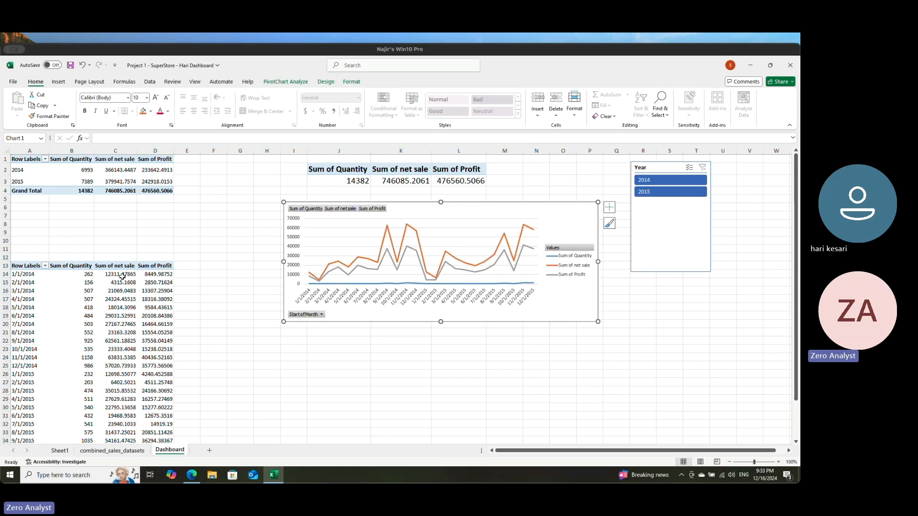
drag(18, 163, 168, 192)
key(ctrl+c)
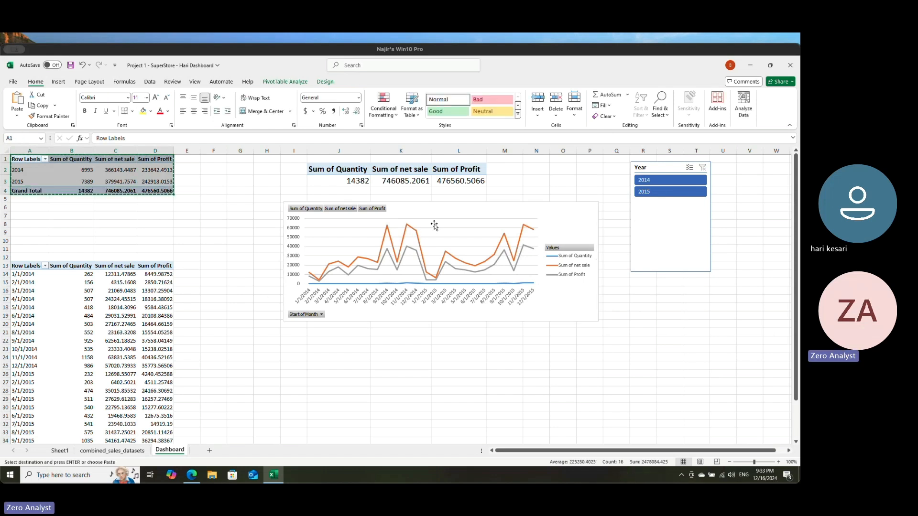
click(651, 318)
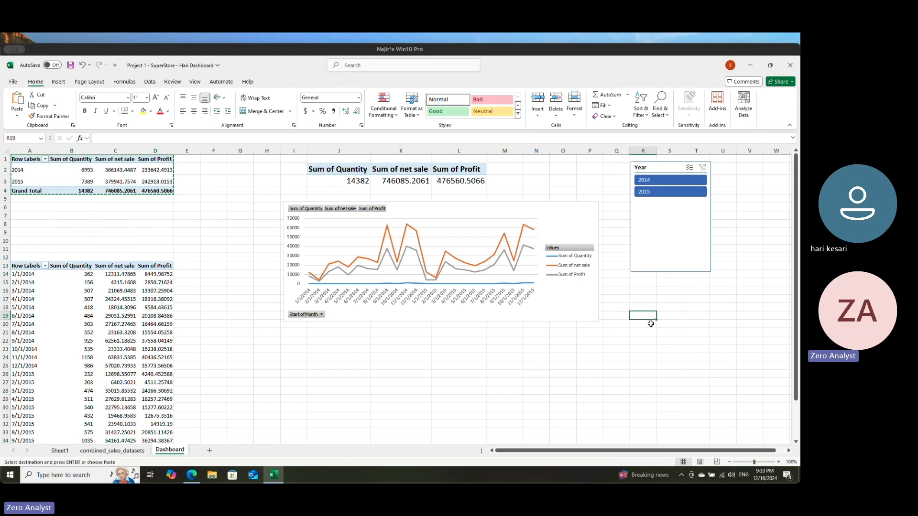
key(ctrl+v)
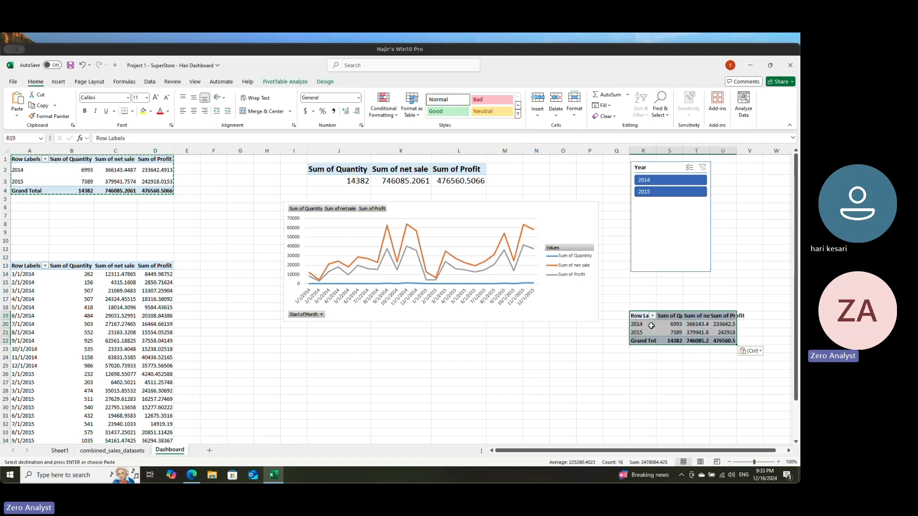
click(653, 362)
Step: Replace Year with Region in the rows of the PivotTable copy at R19
click(641, 321)
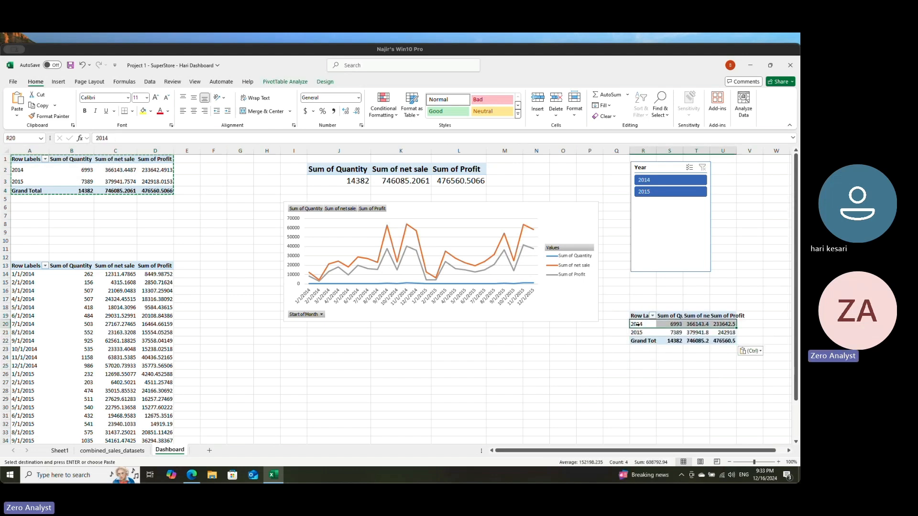
click(285, 82)
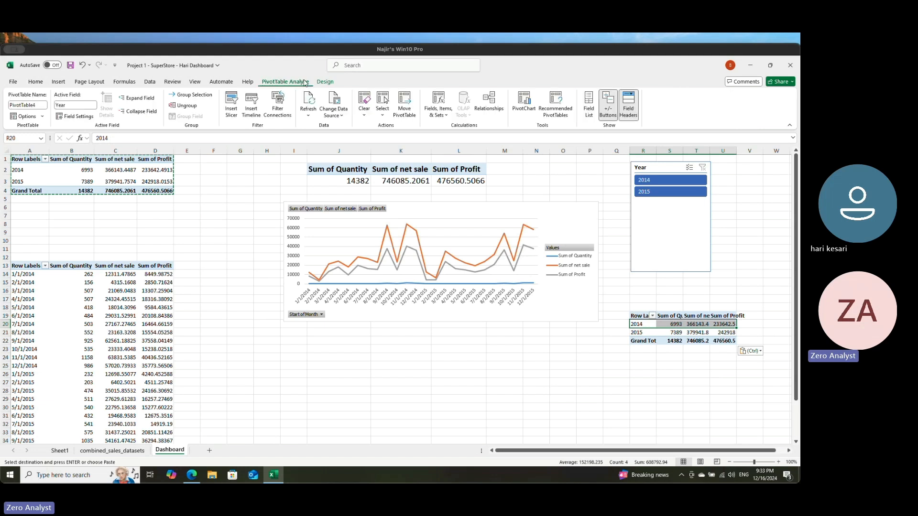
click(588, 105)
scroll(702, 285, down, 2)
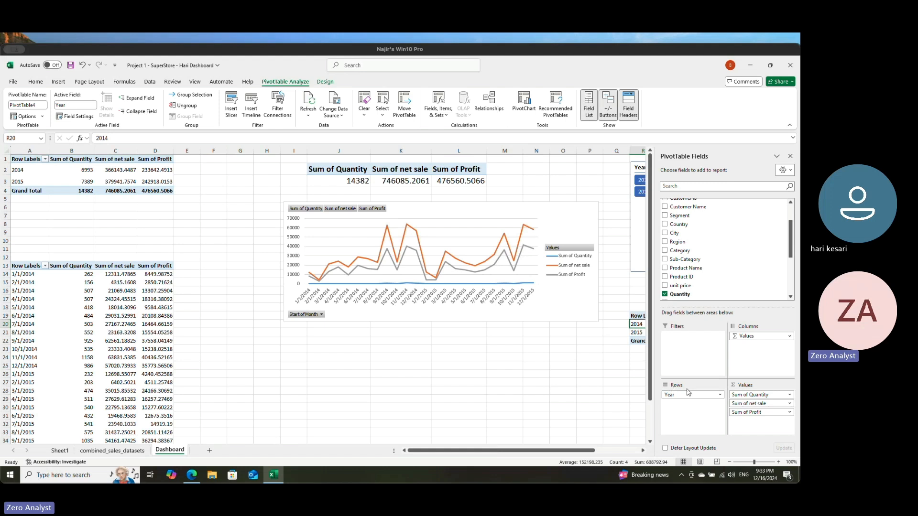
drag(687, 394, 574, 345)
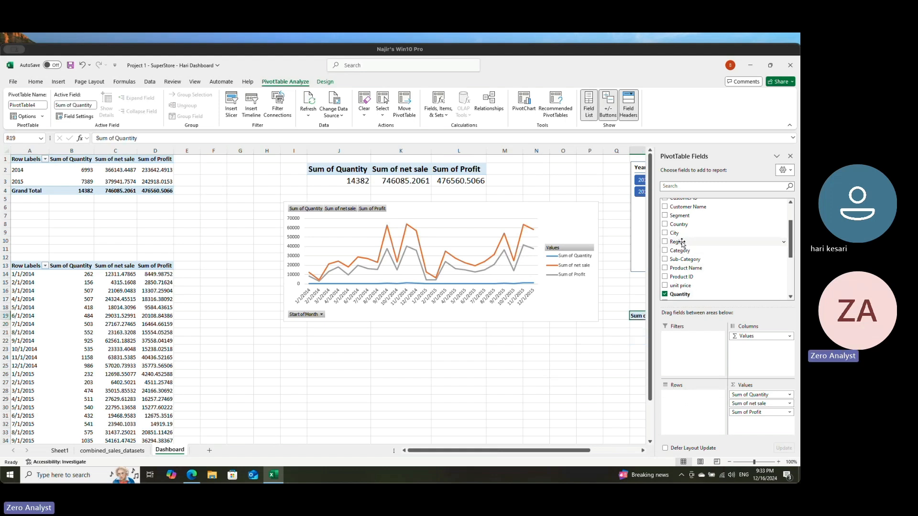
drag(682, 242, 694, 397)
drag(698, 398, 697, 398)
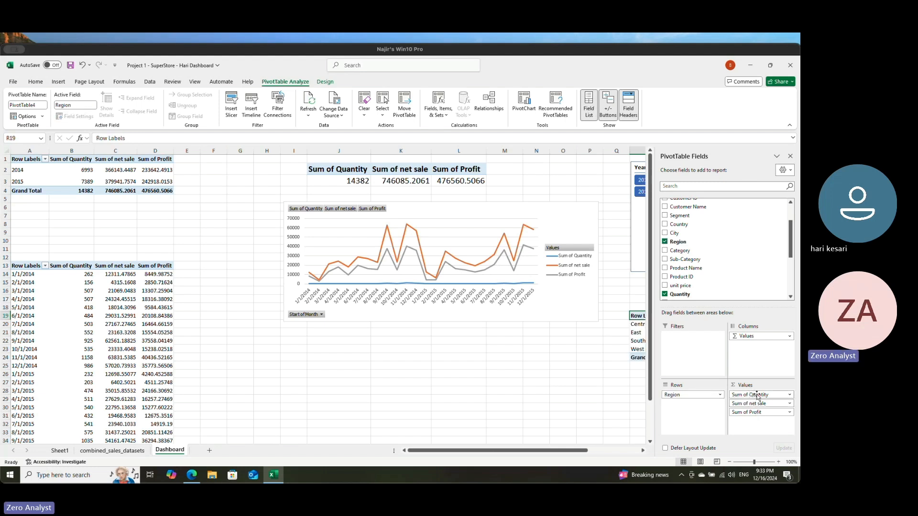
Step: Remove the Quantity and Profit sums from the region PivotTable, keeping only Sum of net sale, and close the field list
drag(757, 395, 593, 404)
drag(750, 403, 549, 389)
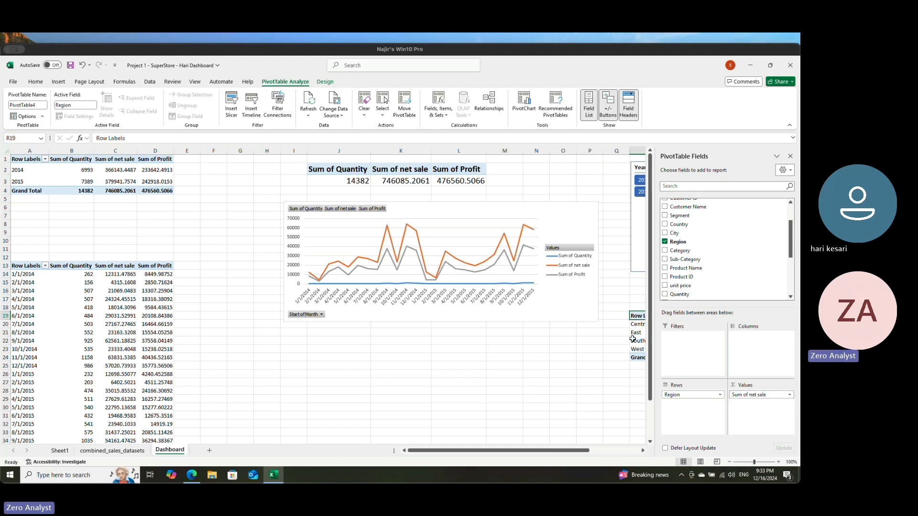
click(790, 156)
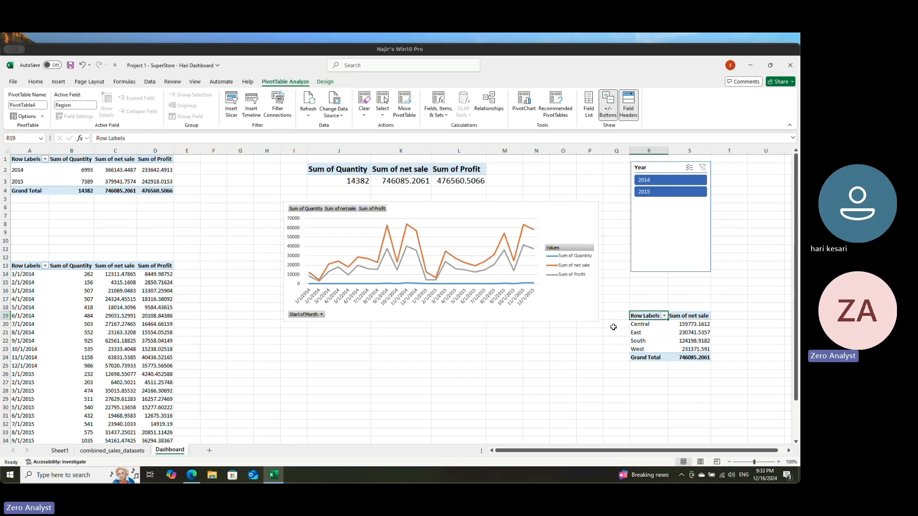
Step: Try to paste a copy of the region PivotTable at E2 beside the yearly table
key(ctrl+a)
key(ctrl+c)
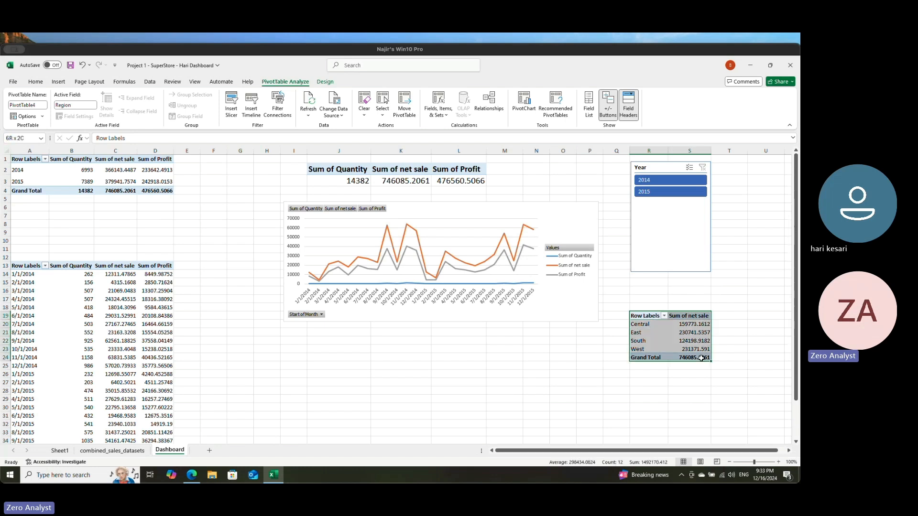
click(190, 169)
key(ctrl+v)
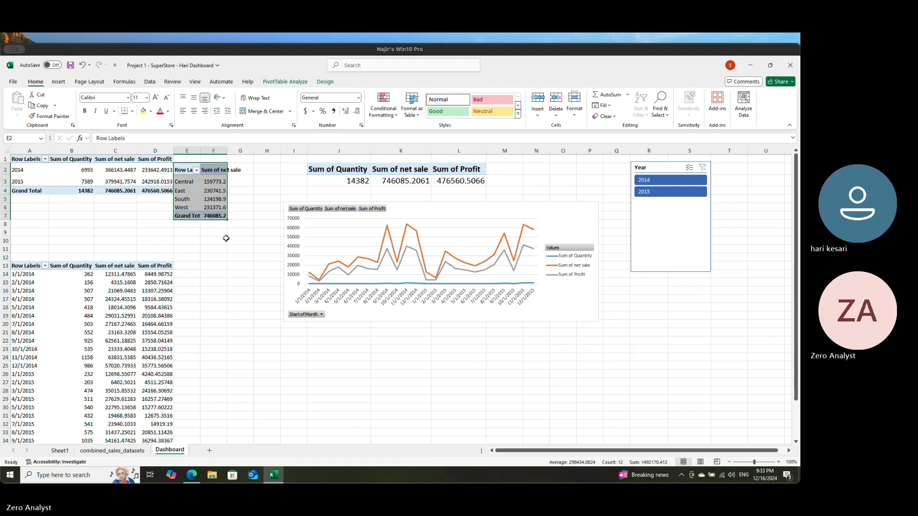
key(ctrl+z)
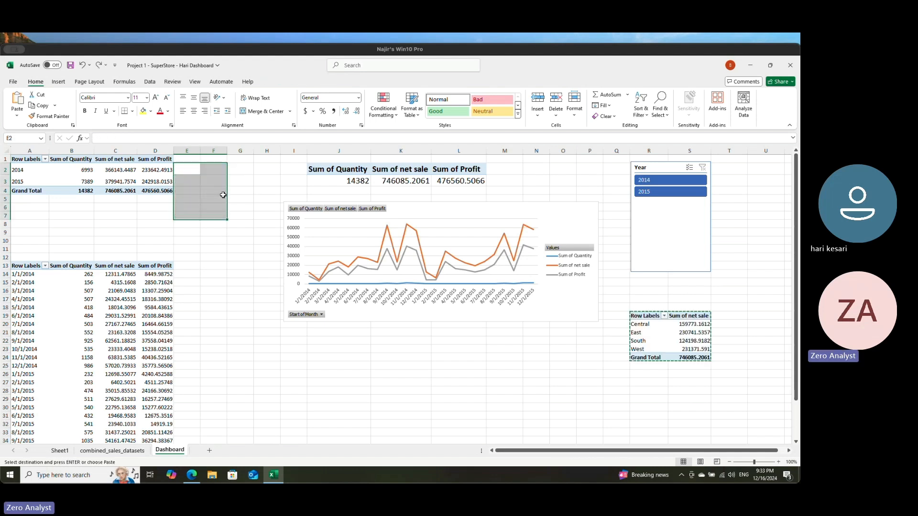
Step: Move the region PivotTable from R19 to F2, beside the yearly table
click(644, 319)
click(649, 317)
shift+click(706, 359)
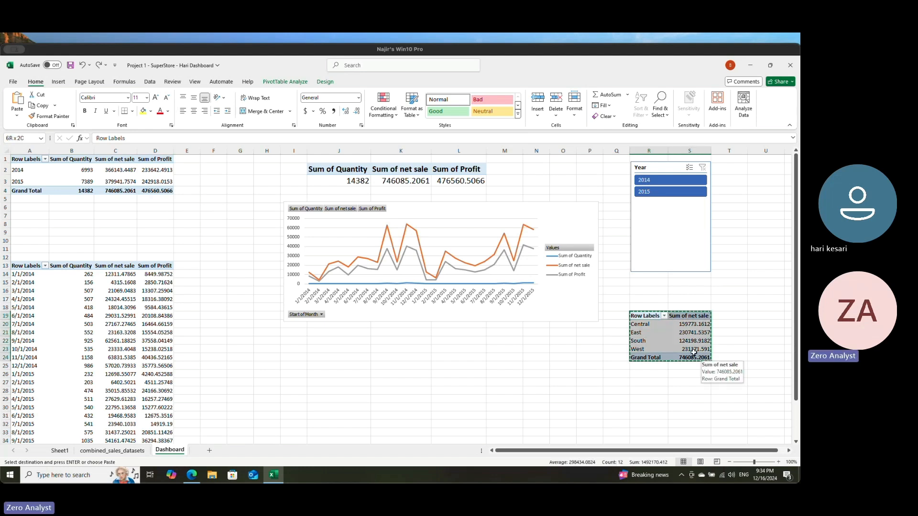
click(205, 168)
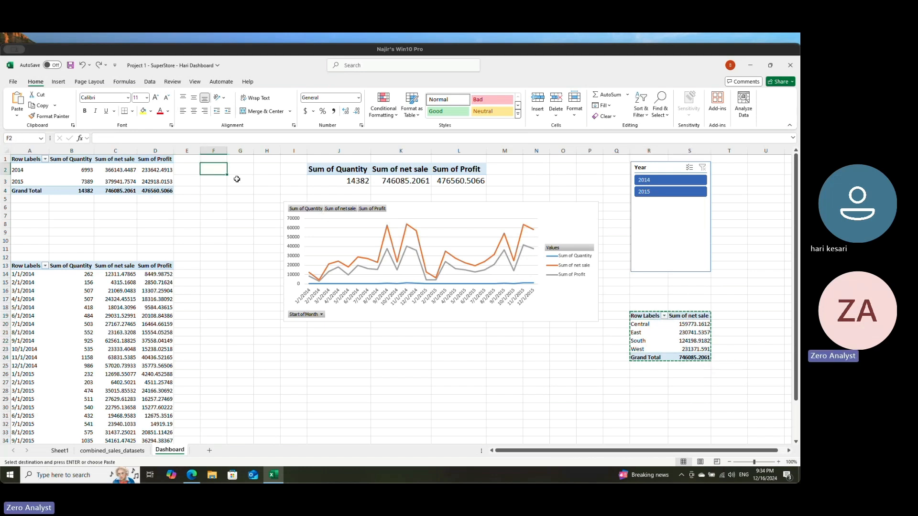
key(ctrl+v)
click(237, 249)
click(212, 181)
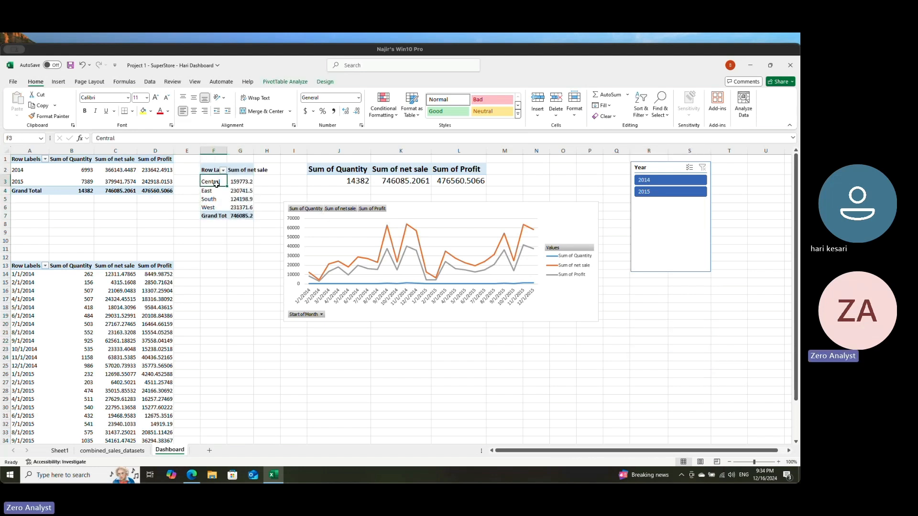
Step: Insert a doughnut chart of net sale by region from the region PivotTable, then shrink it and place it under the line chart
click(58, 82)
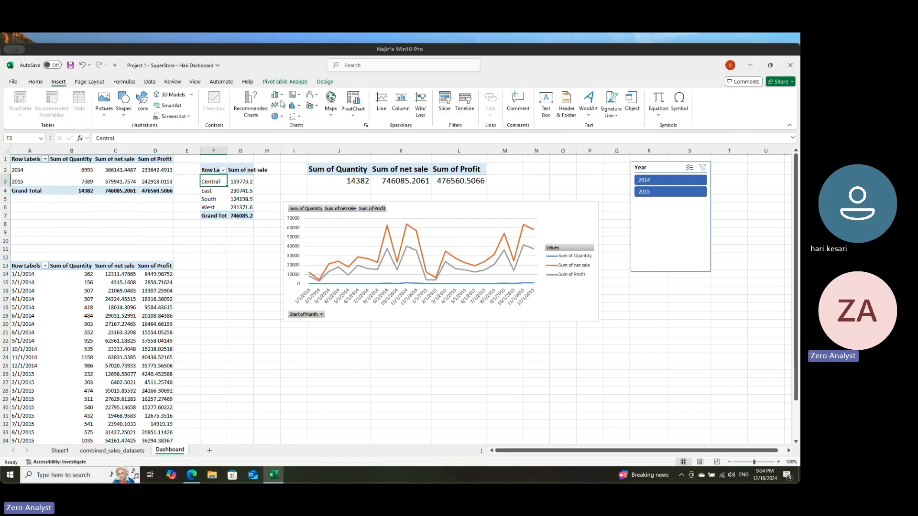
click(282, 117)
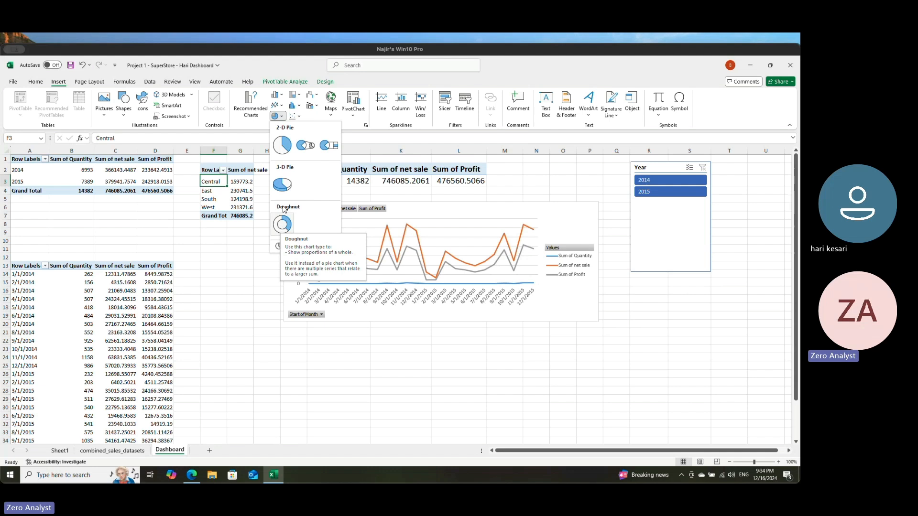
click(282, 224)
drag(443, 245, 427, 333)
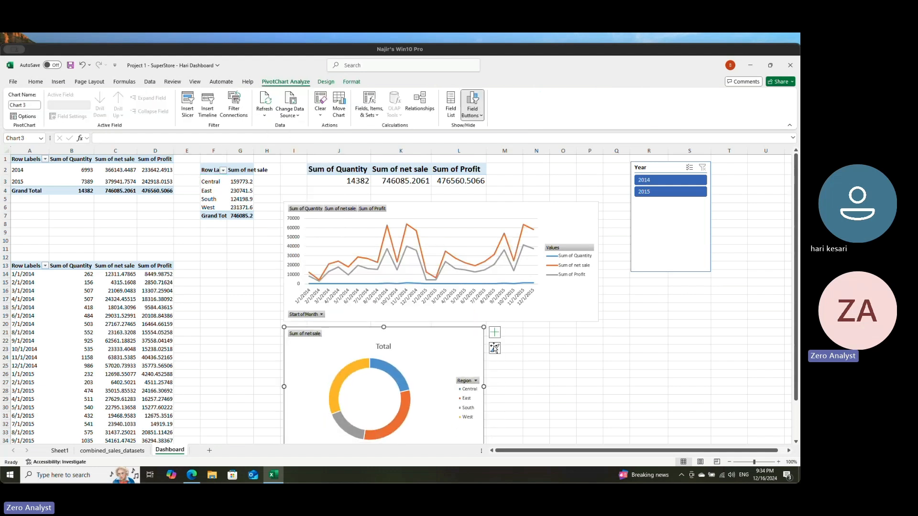
drag(484, 327, 535, 336)
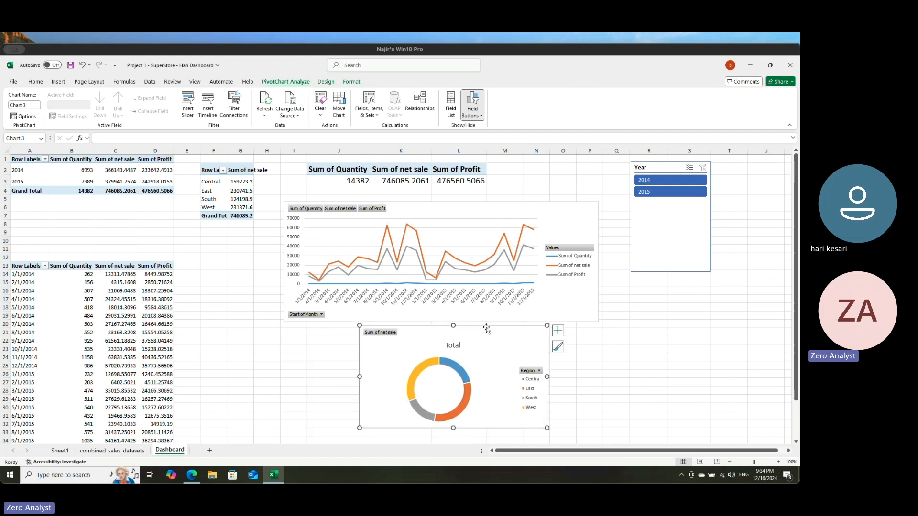
Step: Add Data Callout labels to the region doughnut chart
click(325, 82)
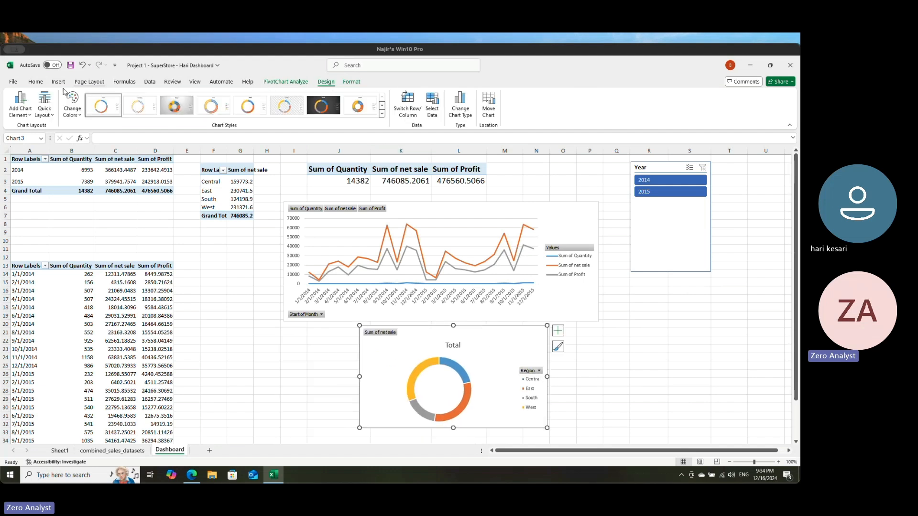
click(22, 110)
mouse_move(52, 140)
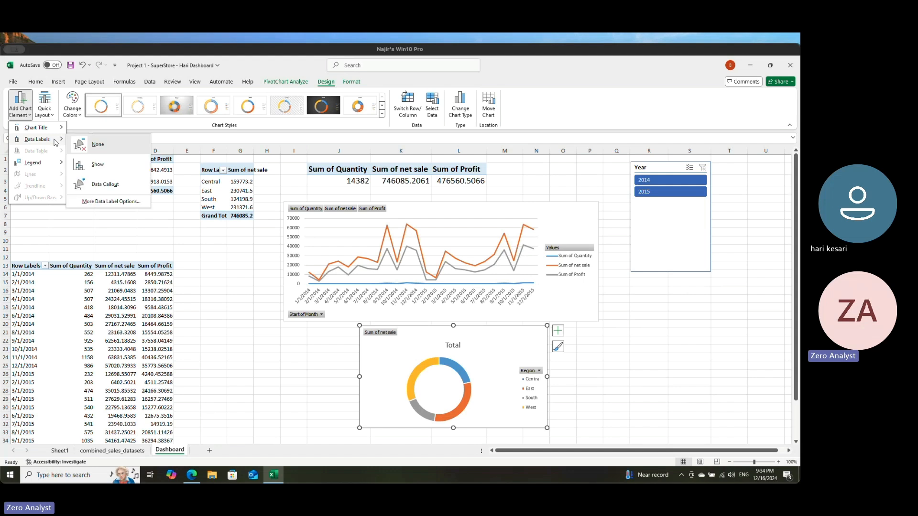
click(103, 167)
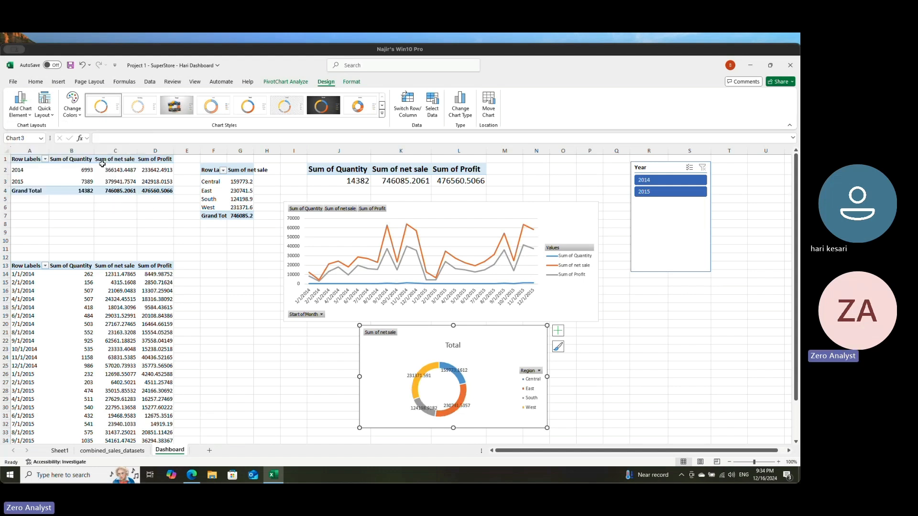
click(44, 108)
click(25, 106)
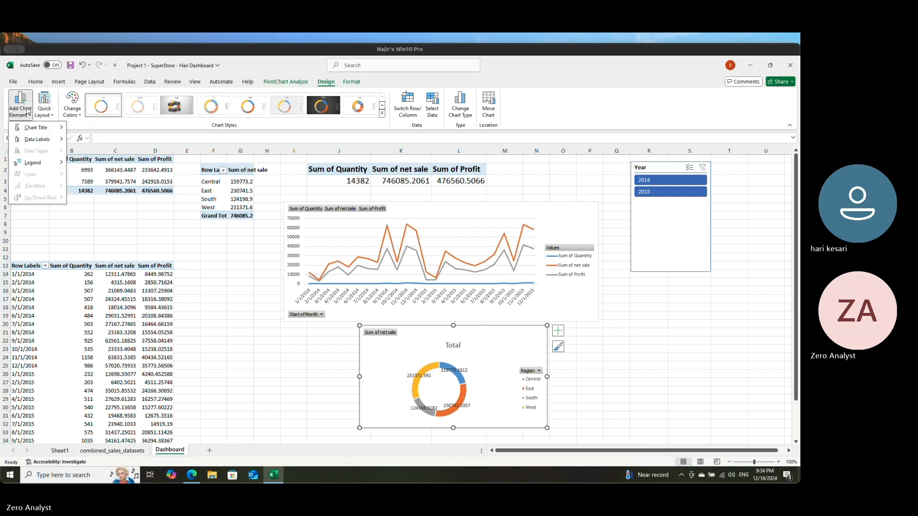
mouse_move(42, 138)
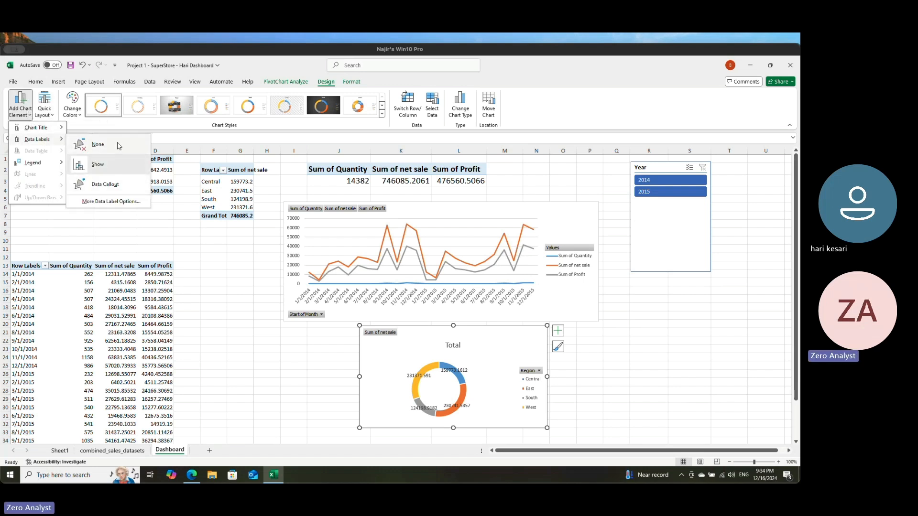
click(112, 189)
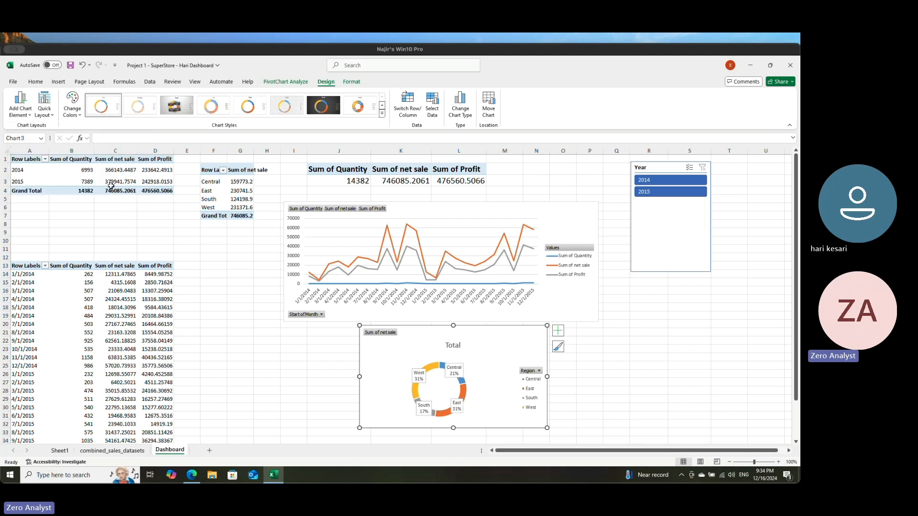
Step: Delete the Region legend from the doughnut chart
click(51, 116)
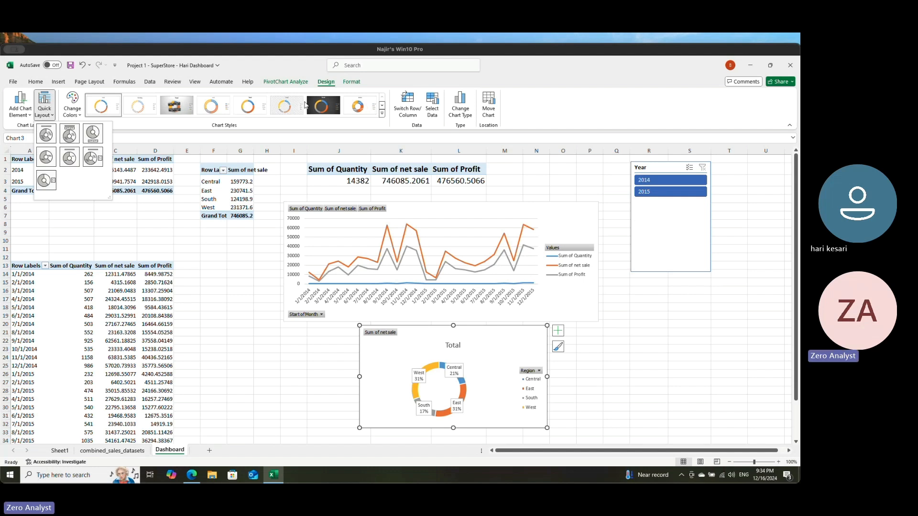
key(Escape)
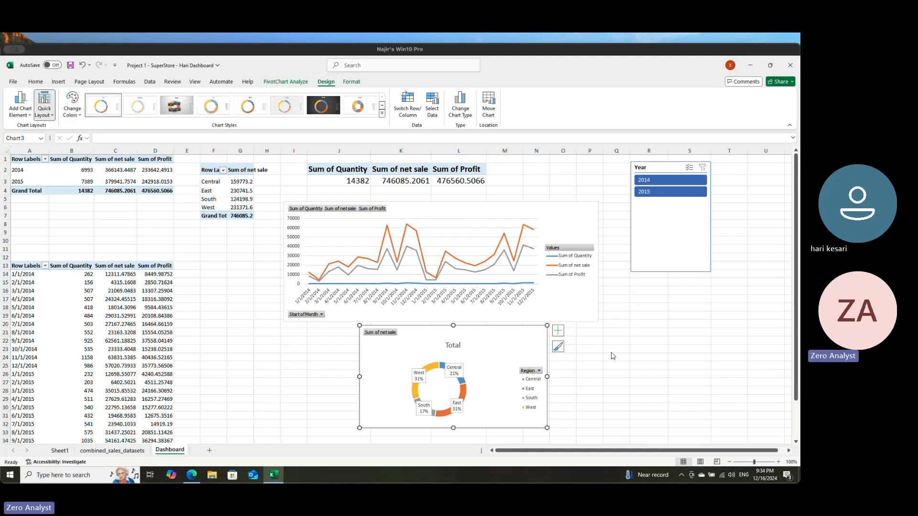
click(534, 385)
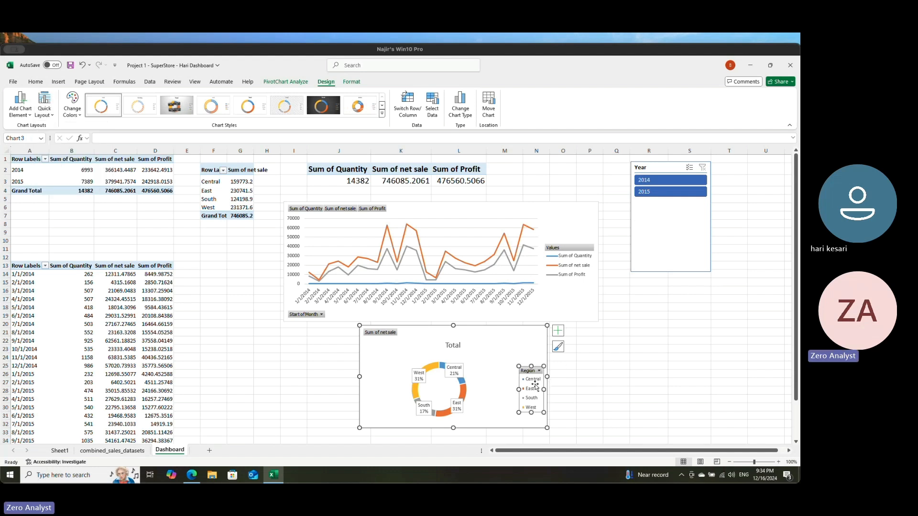
key(Delete)
click(635, 375)
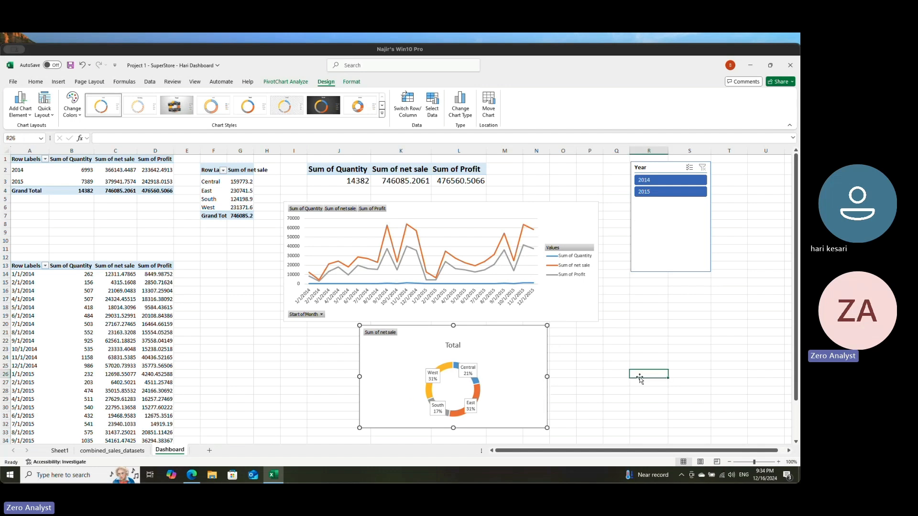
Step: Shift the doughnut chart slightly to the left under the line chart and save the workbook
click(397, 337)
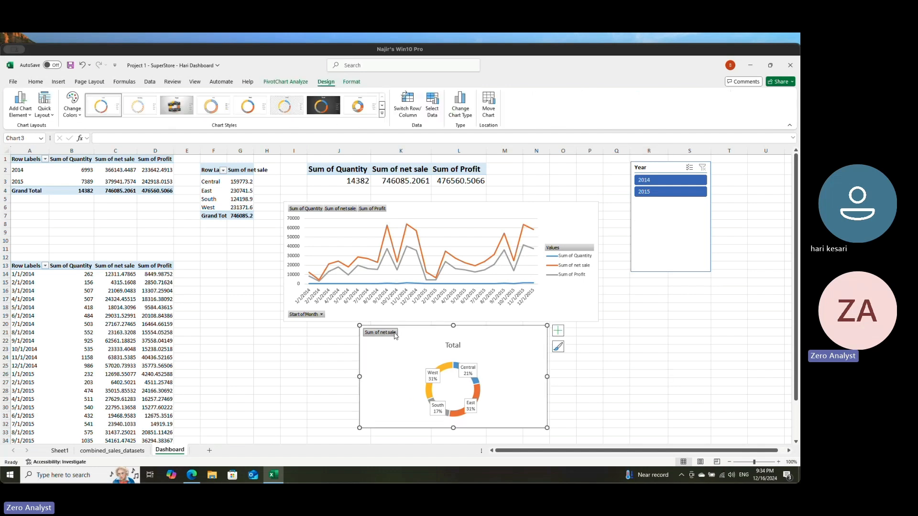
click(636, 349)
drag(519, 346, 500, 348)
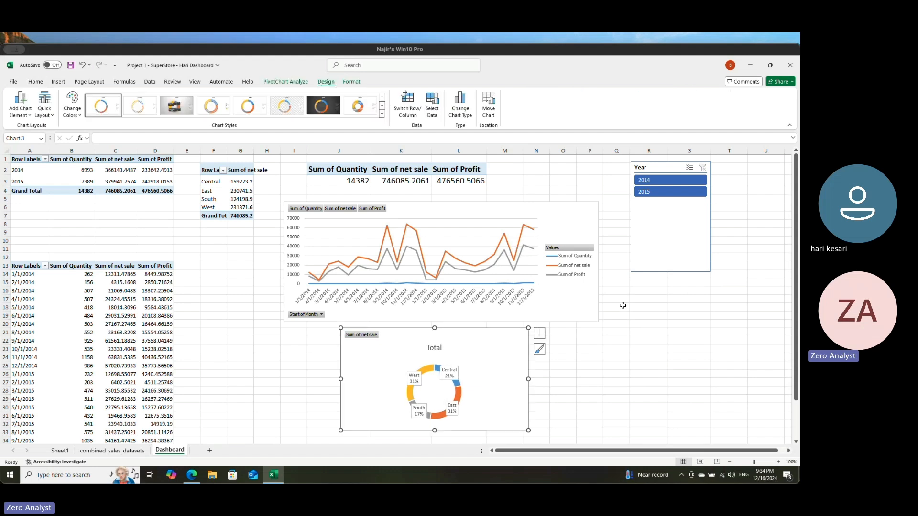
click(70, 65)
Step: Check the dashboard's response to the Year slicer by alternating between 2015 and 2014, then clear the slicer's filter
click(659, 193)
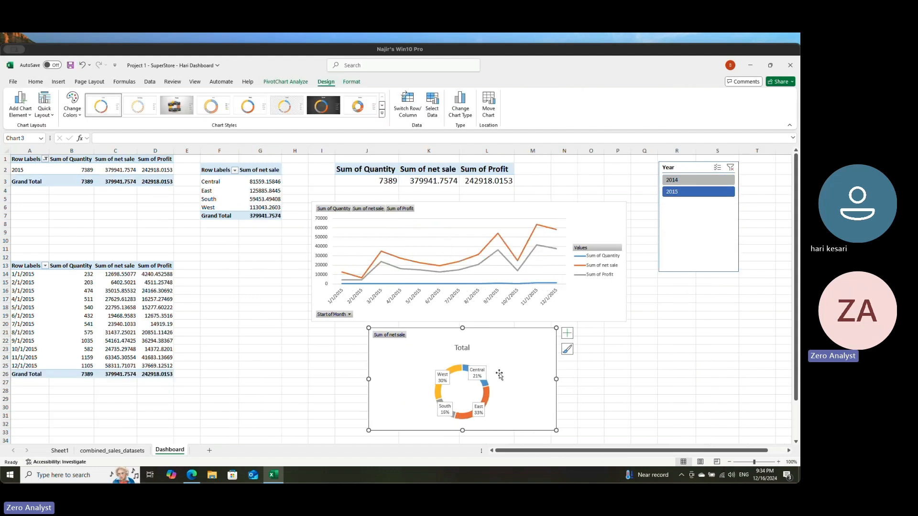
click(696, 184)
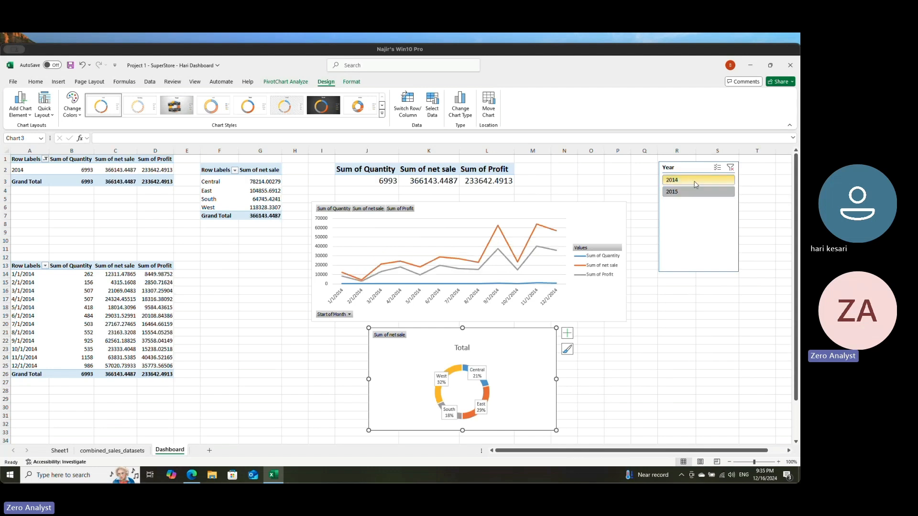
click(697, 190)
click(697, 180)
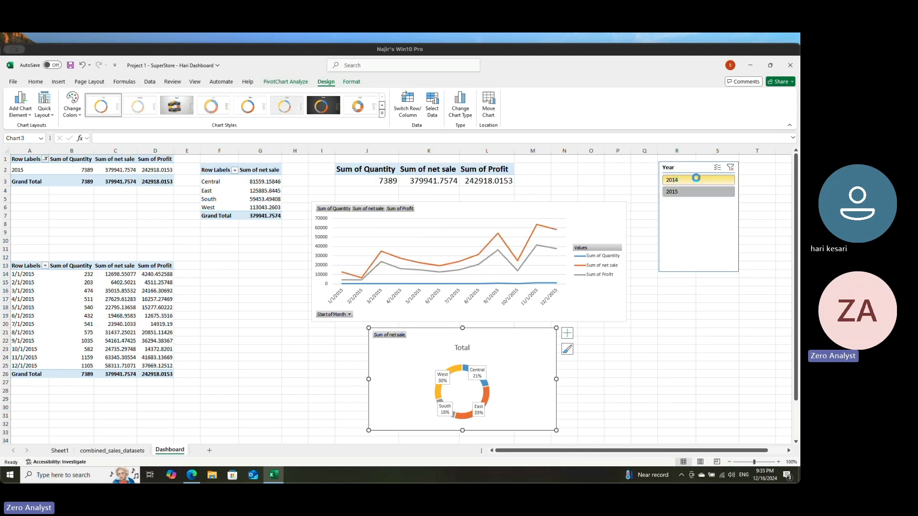
click(674, 192)
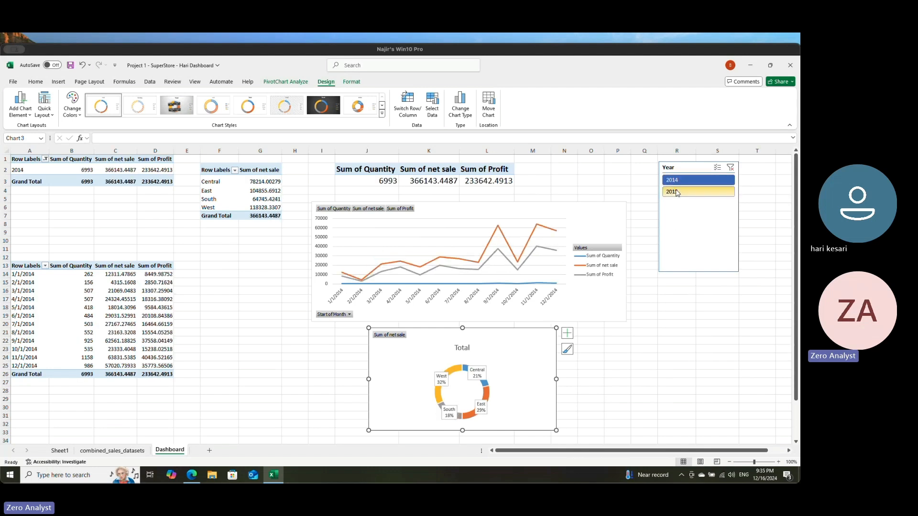
drag(358, 182, 487, 182)
click(224, 340)
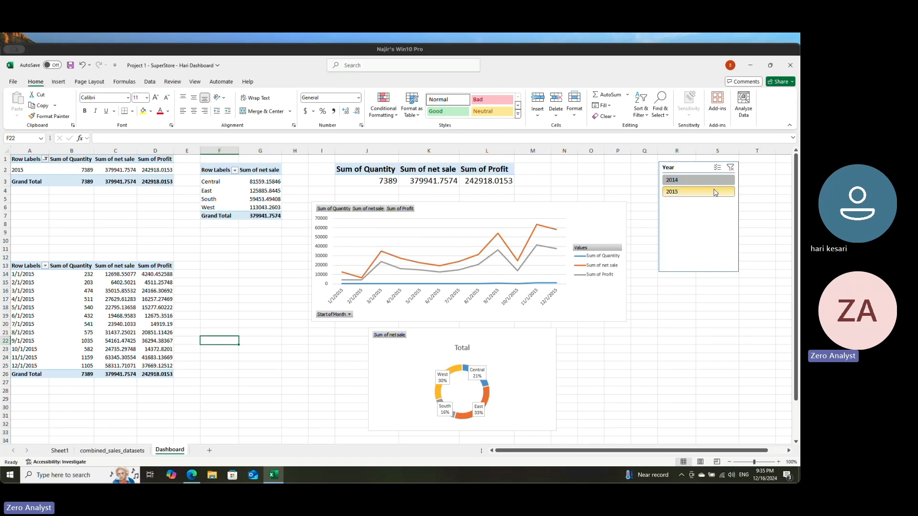
click(730, 167)
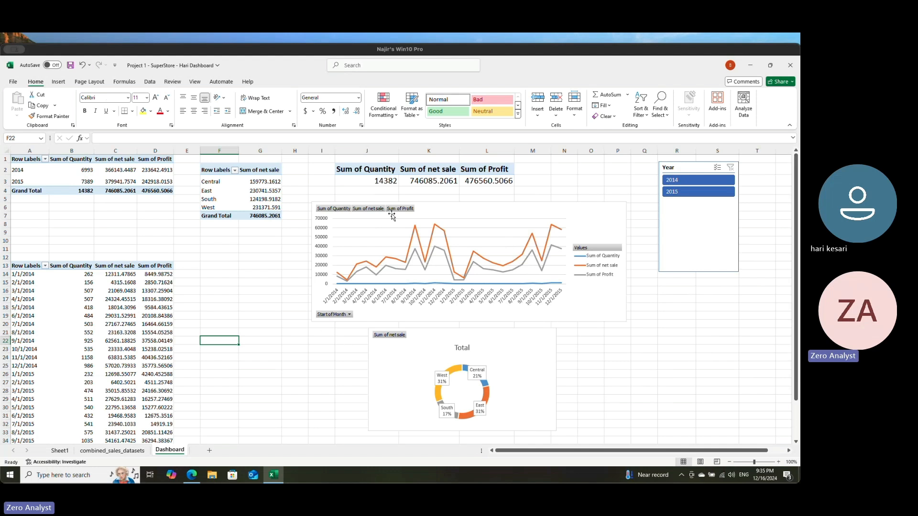
Step: Save the SuperStore workbook and close it
click(479, 181)
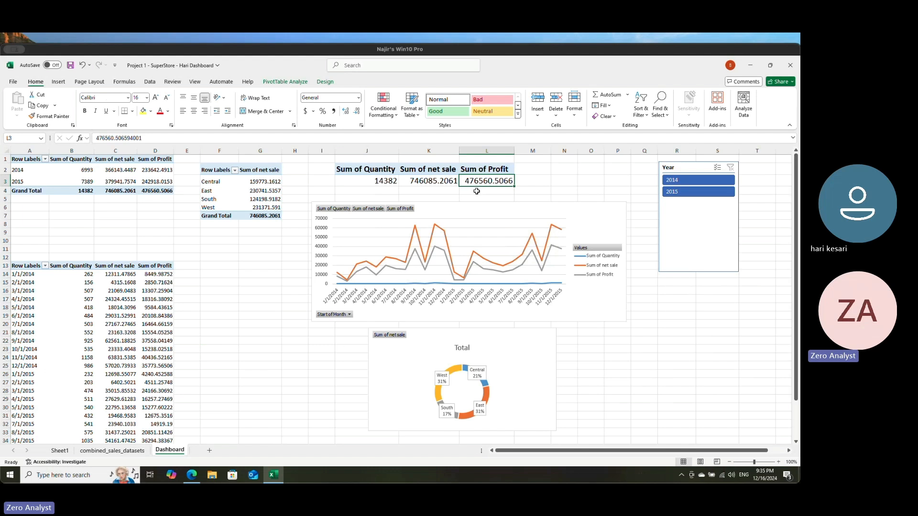
click(389, 182)
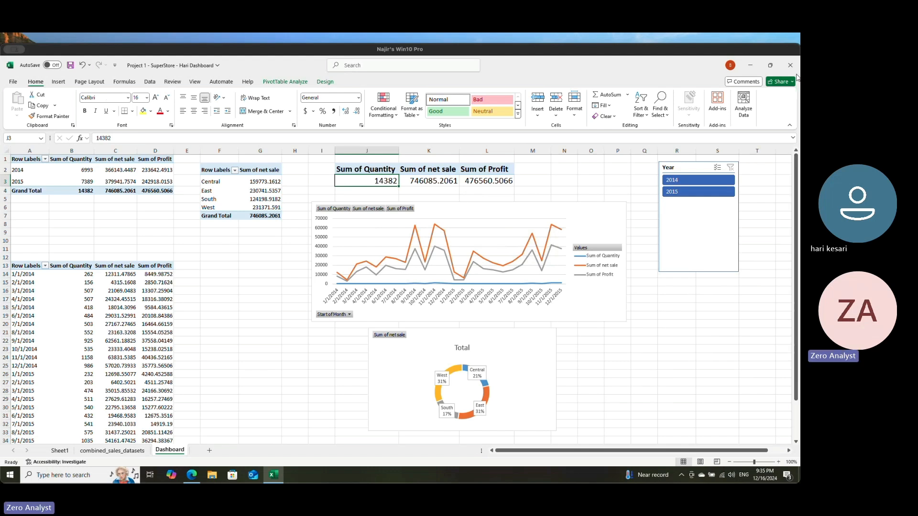
click(72, 65)
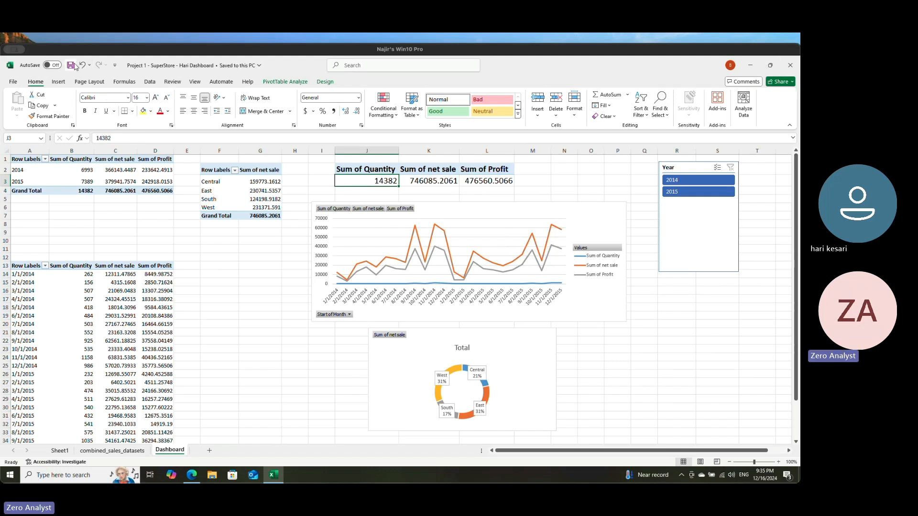
click(789, 67)
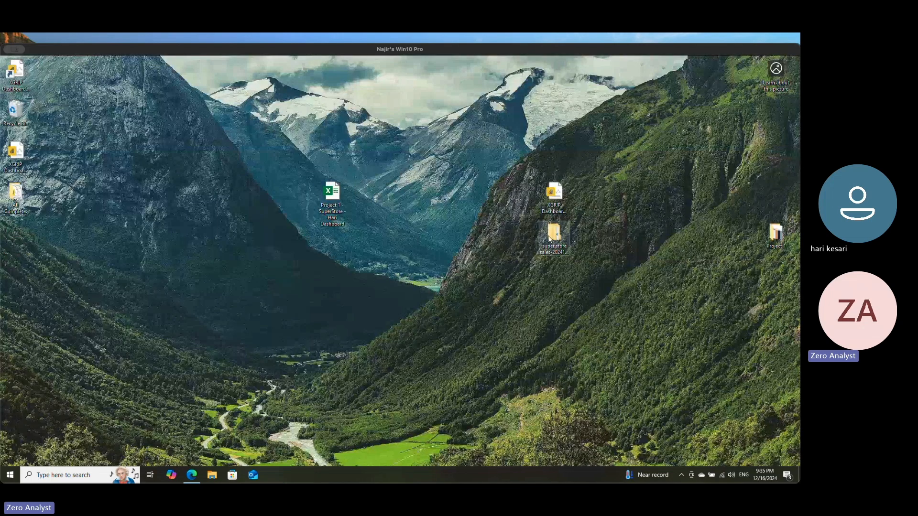
Step: Open the super store sales folder inside the dated desktop folder and select the 2016 super store sales file
click(555, 234)
double_click(558, 238)
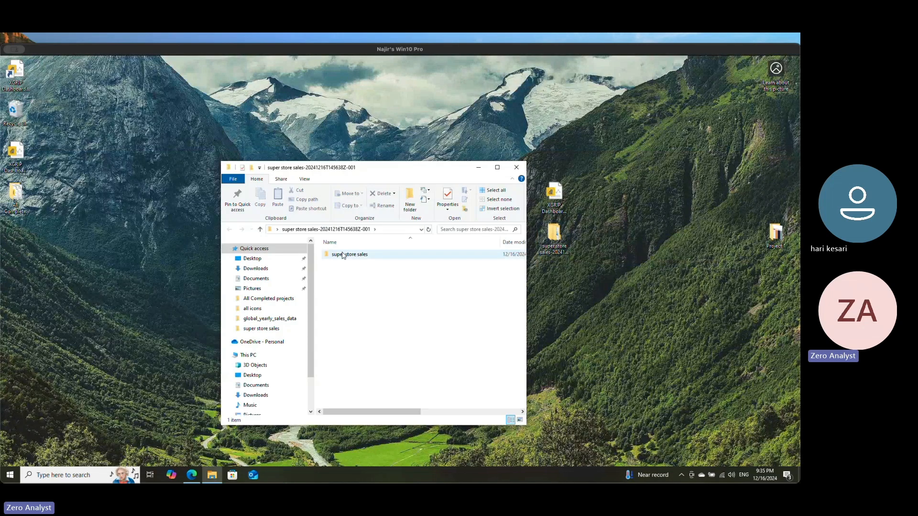
double_click(356, 254)
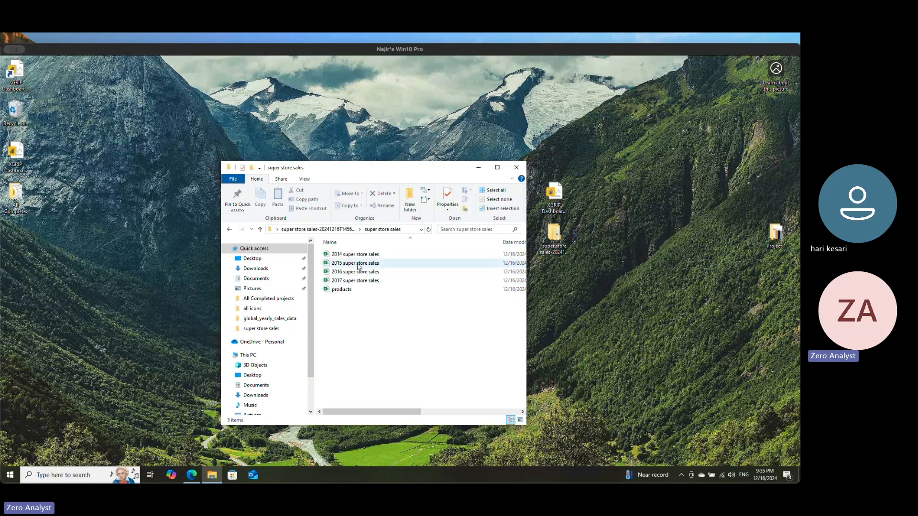
click(356, 271)
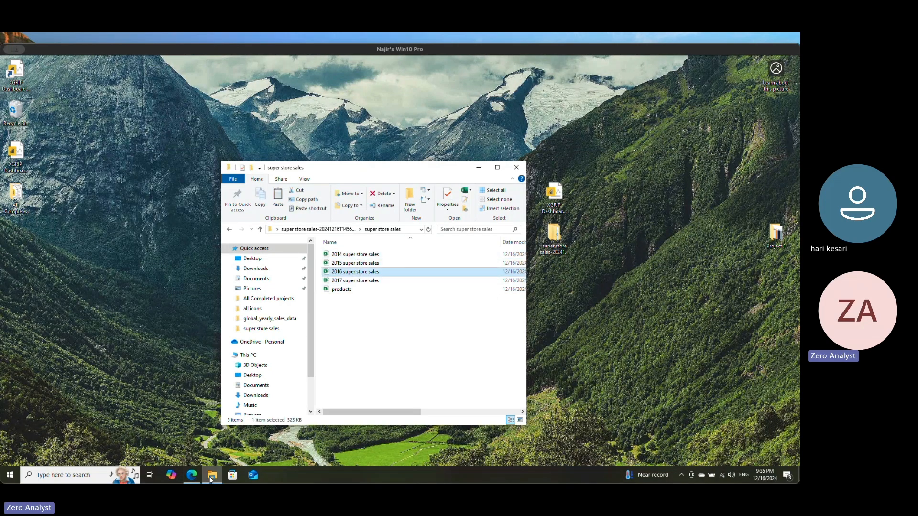
Step: Bring the File Explorer window back, open the Documents folder and maximize the window
click(210, 478)
mouse_move(211, 478)
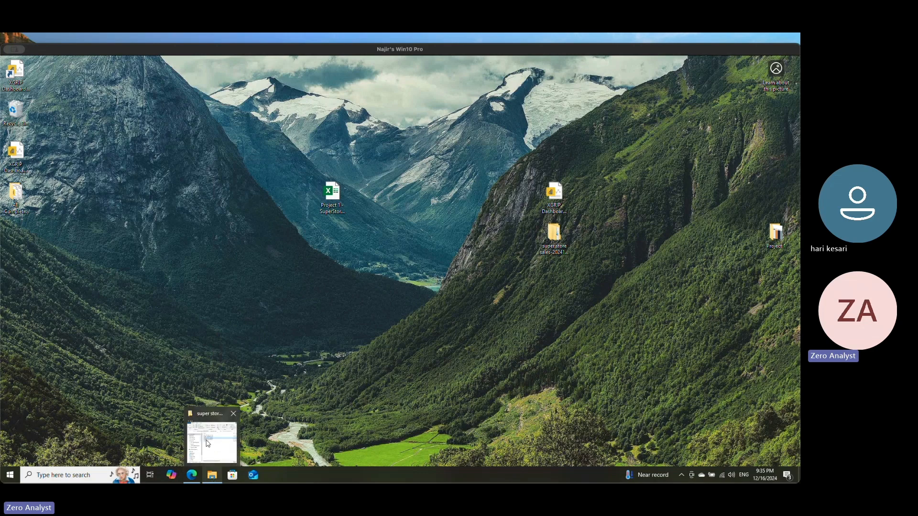
click(208, 443)
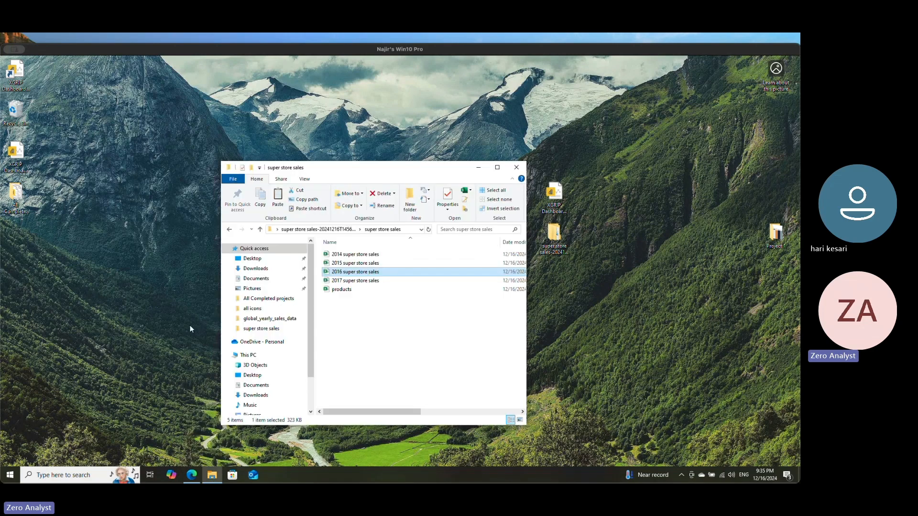
click(261, 282)
click(497, 169)
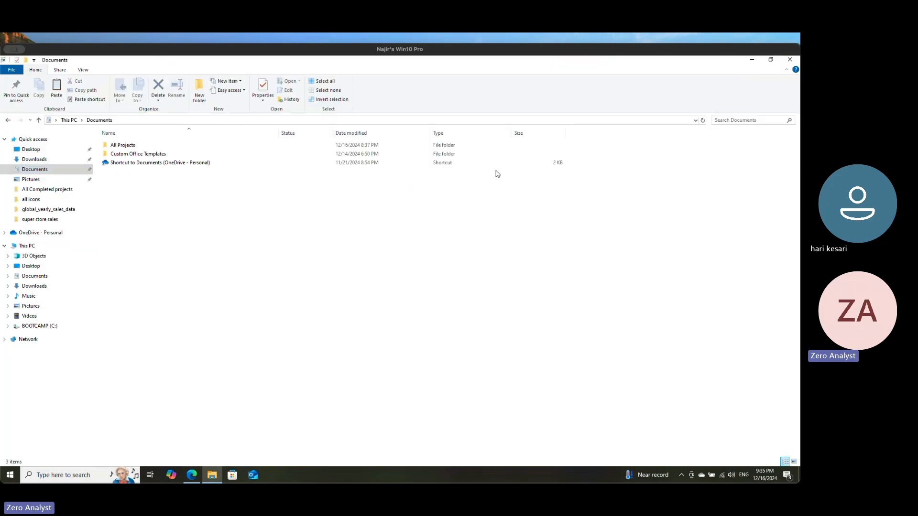
Step: Paste the copied 2016 super store sales file into the super stores project's sales_datasets folder under All Projects and close the folder window
double_click(122, 145)
double_click(143, 149)
double_click(143, 149)
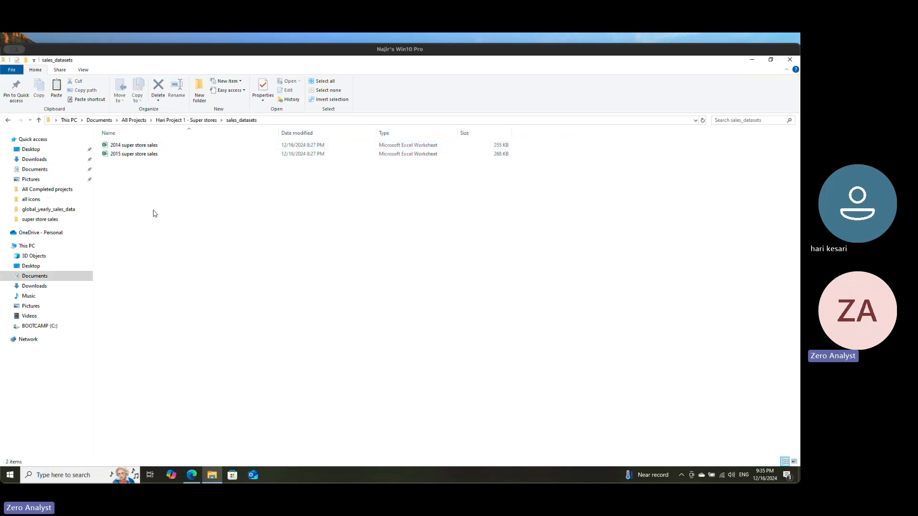
key(ctrl+v)
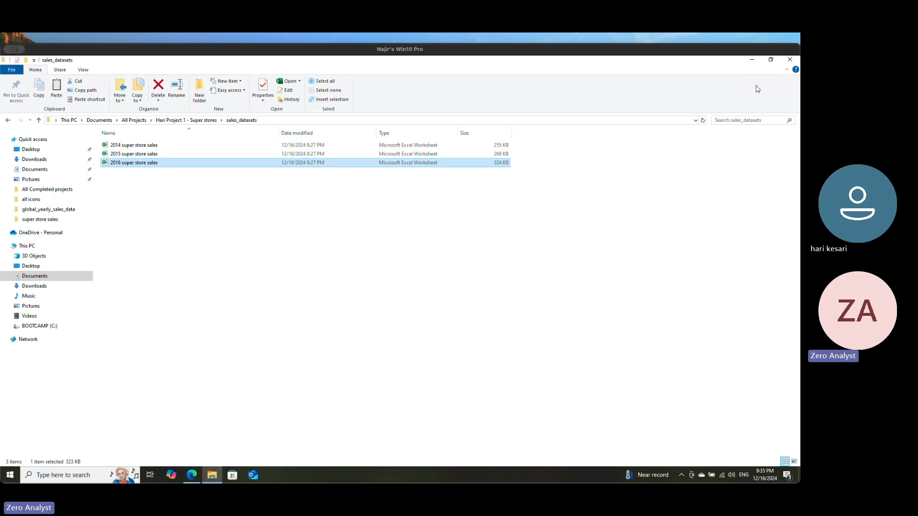
click(789, 60)
Step: Reopen the SuperStore dashboard workbook and dismiss the external data connections security warning
double_click(333, 193)
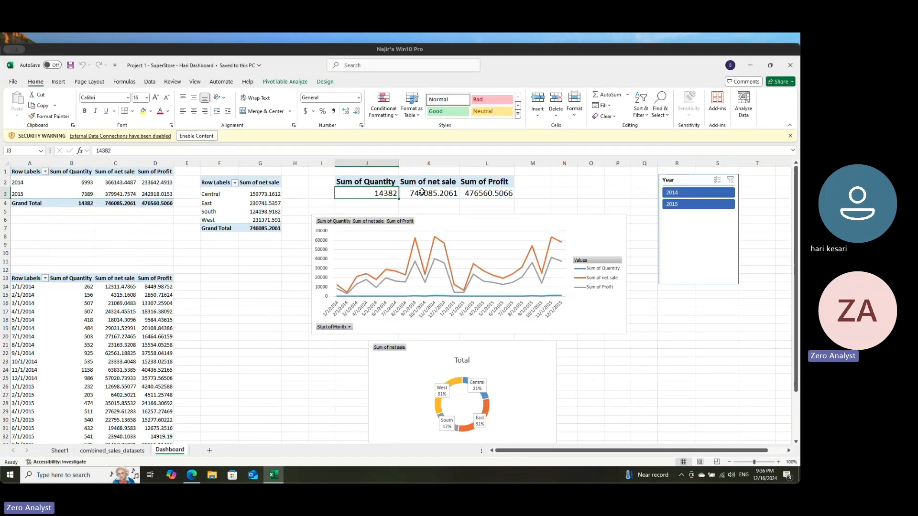
click(790, 137)
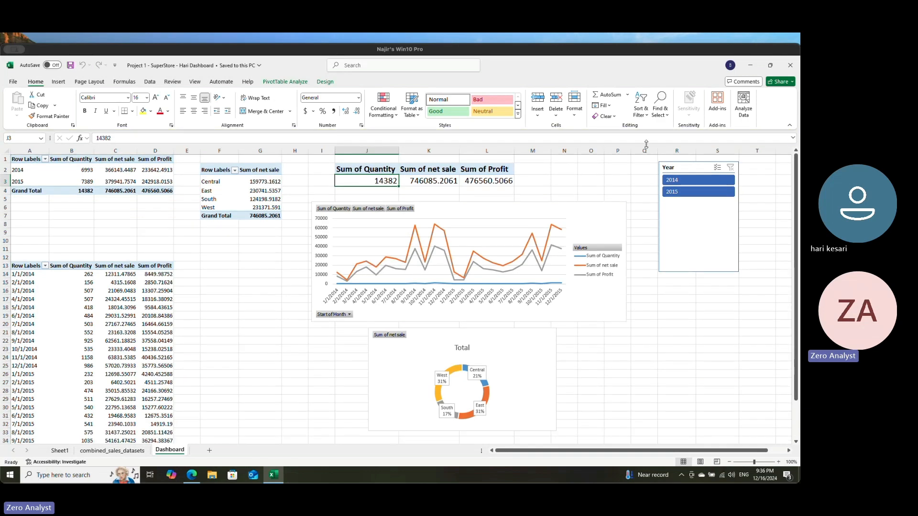
click(149, 82)
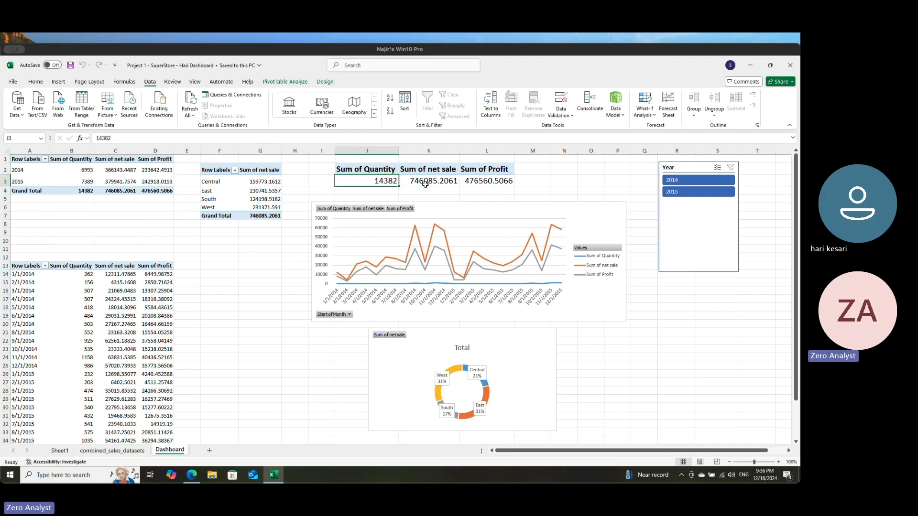
mouse_move(482, 182)
Step: Try data labels in the Above position on the monthly line chart and undo them
click(536, 237)
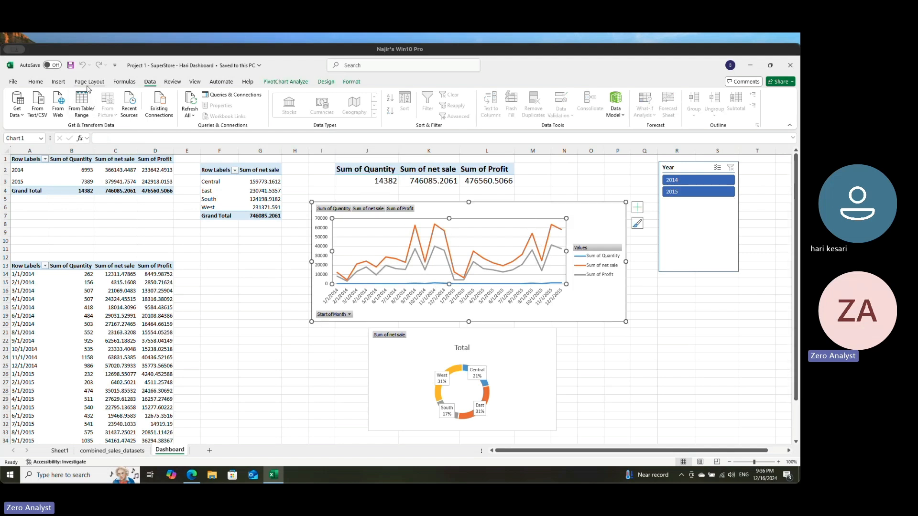
click(326, 81)
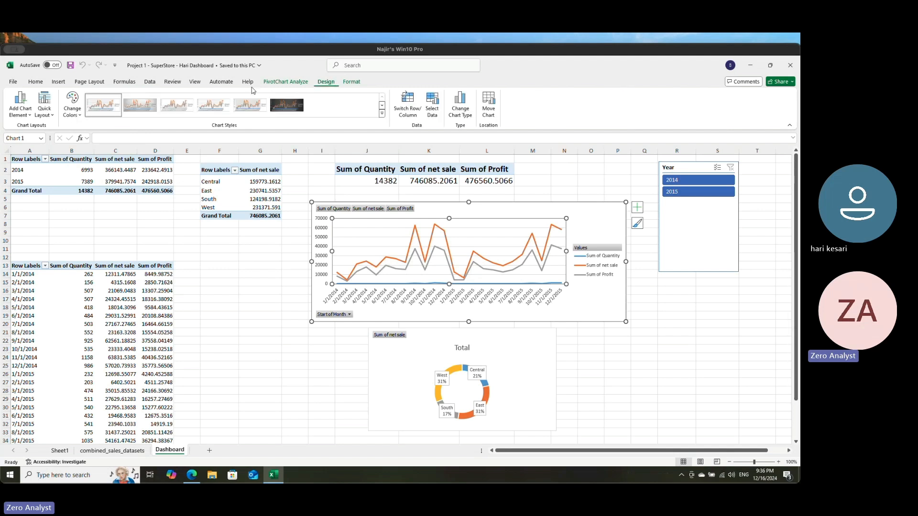
click(28, 114)
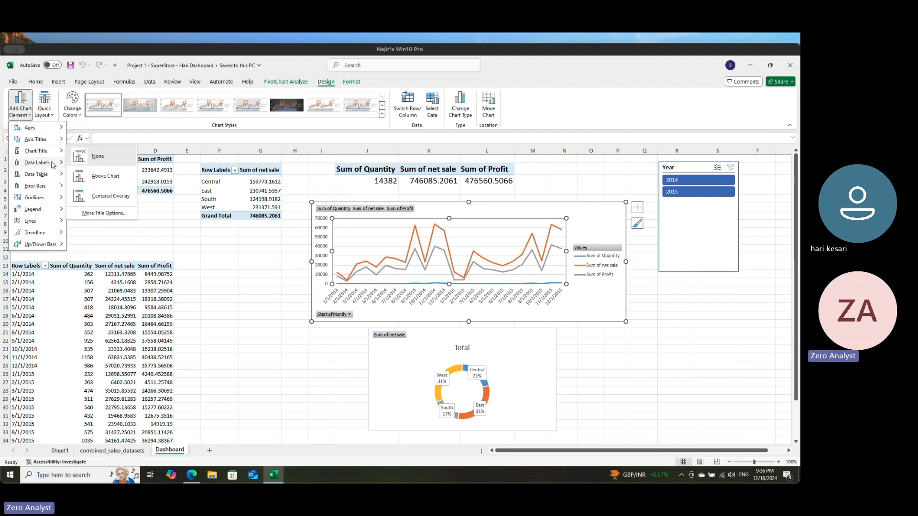
mouse_move(38, 163)
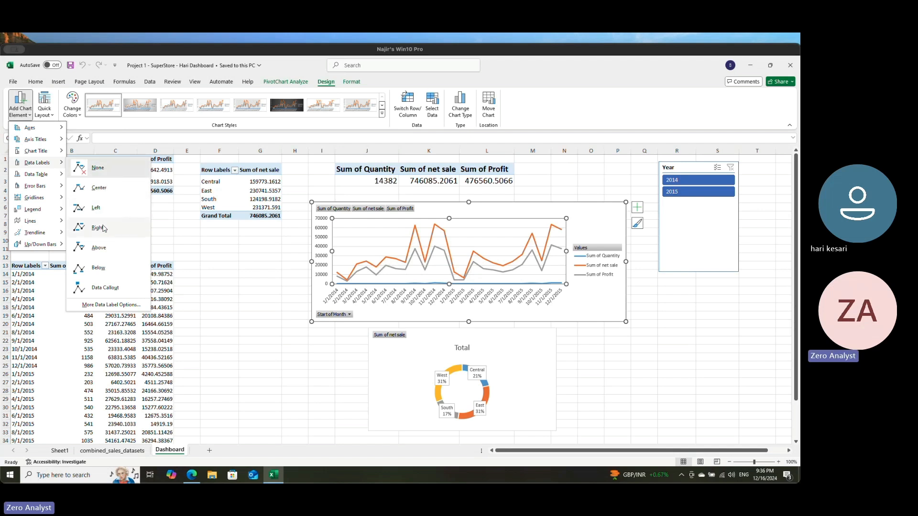
click(100, 248)
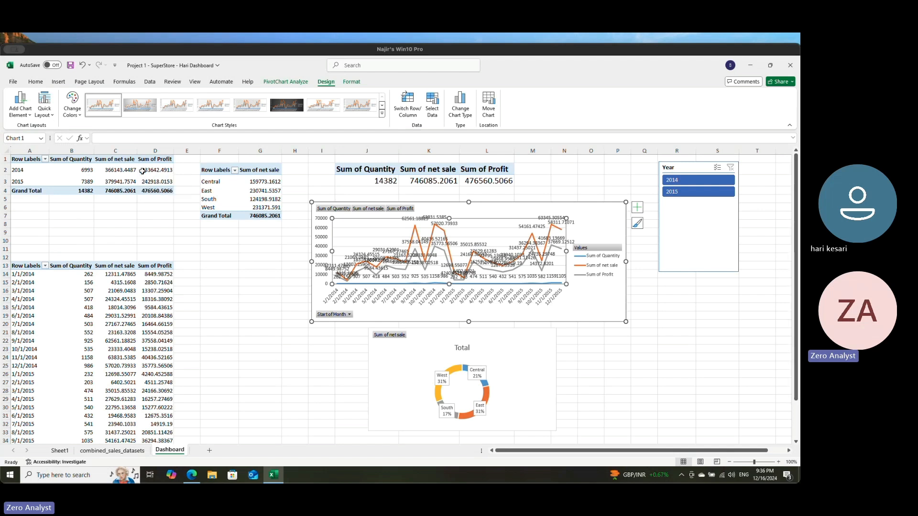
key(ctrl+z)
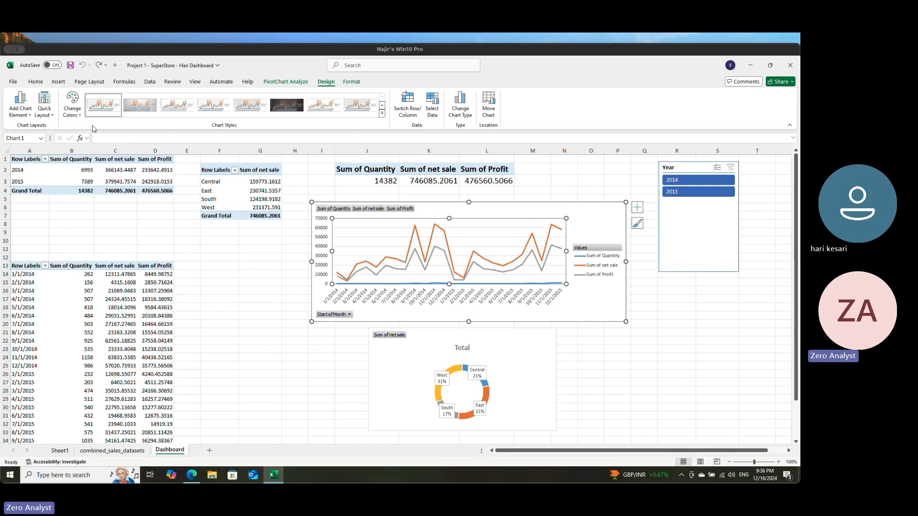
Step: Refresh all workbook data, allow the external data source connection, and run Refresh All again to update the PivotTables
click(150, 83)
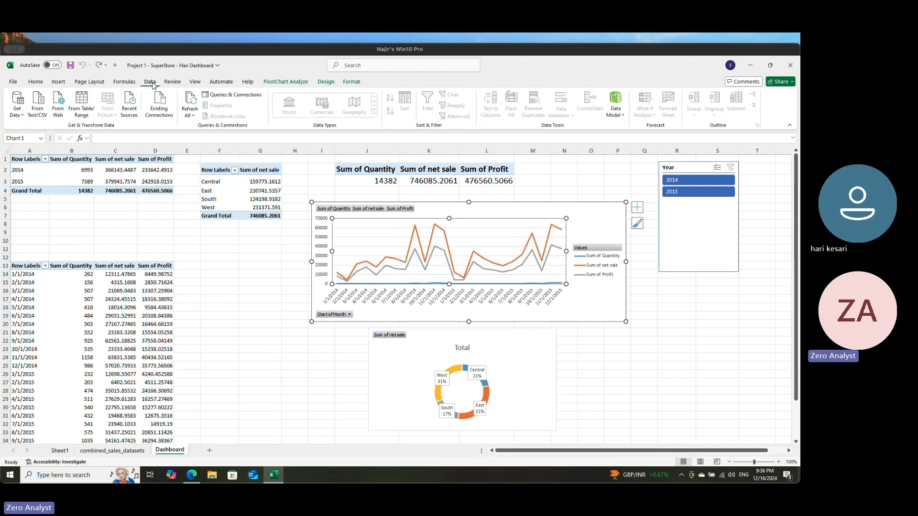
click(194, 117)
click(205, 128)
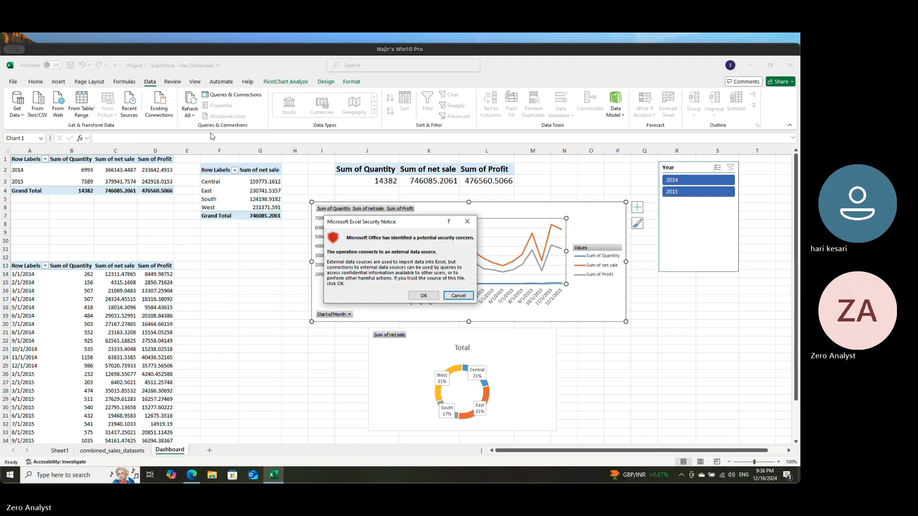
click(421, 295)
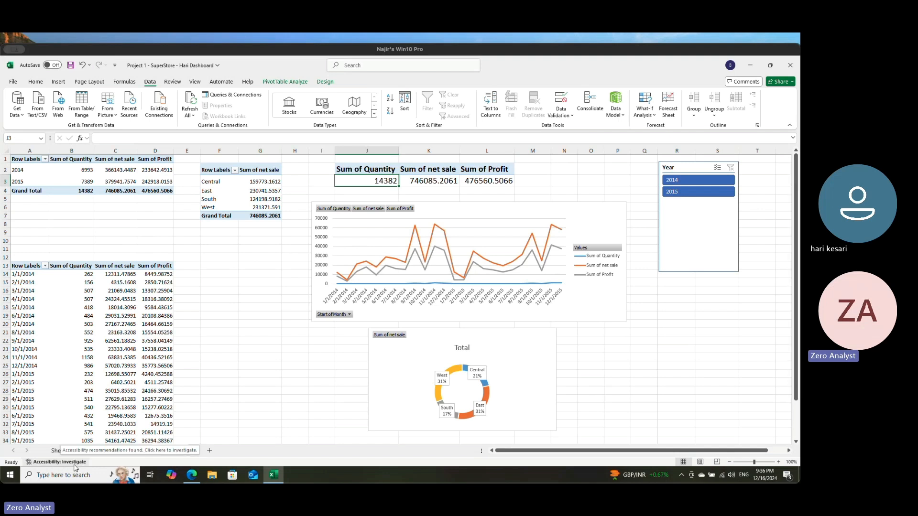
click(676, 340)
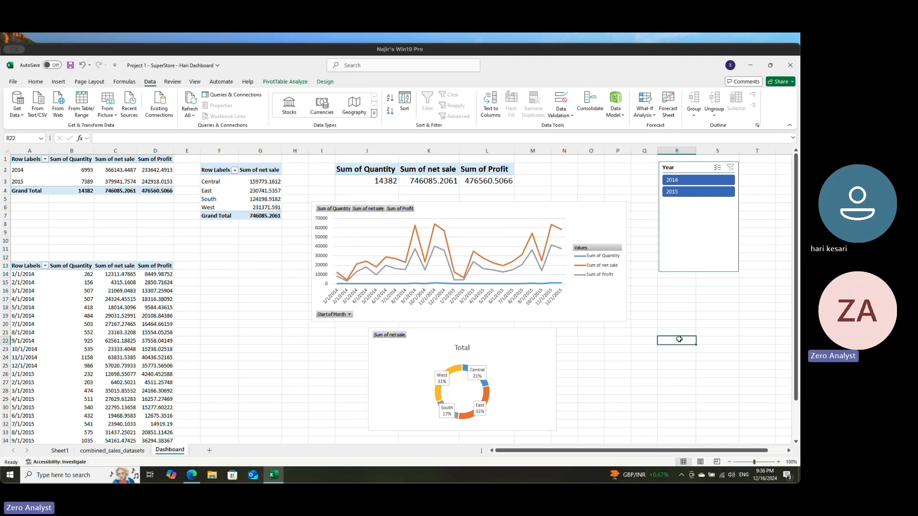
click(197, 109)
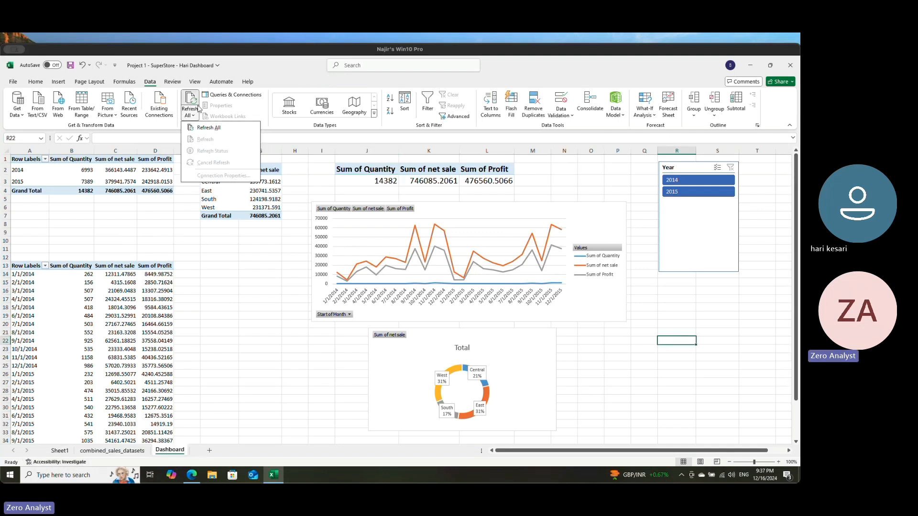
click(200, 128)
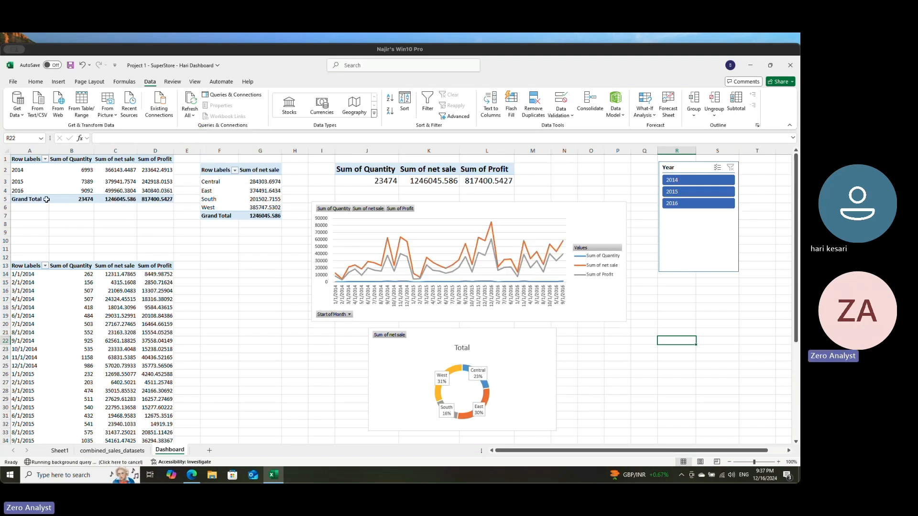
Step: Examine the 2016 row in the yearly PivotTable and the Quantity, net sale and Profit totals above the line chart
click(17, 190)
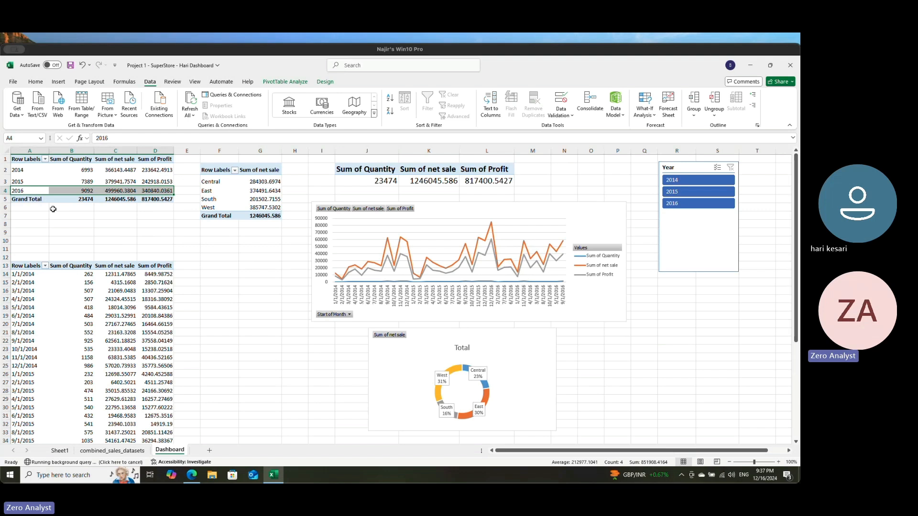
click(53, 209)
click(17, 190)
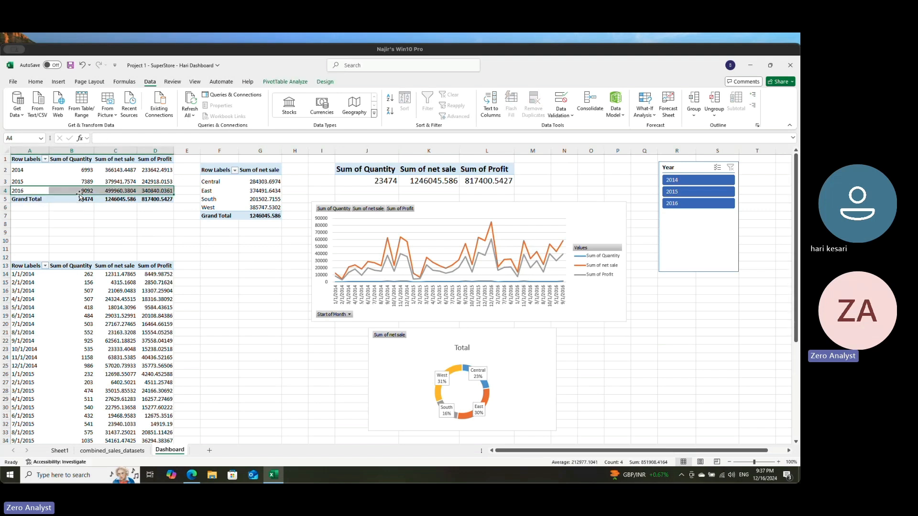
click(150, 213)
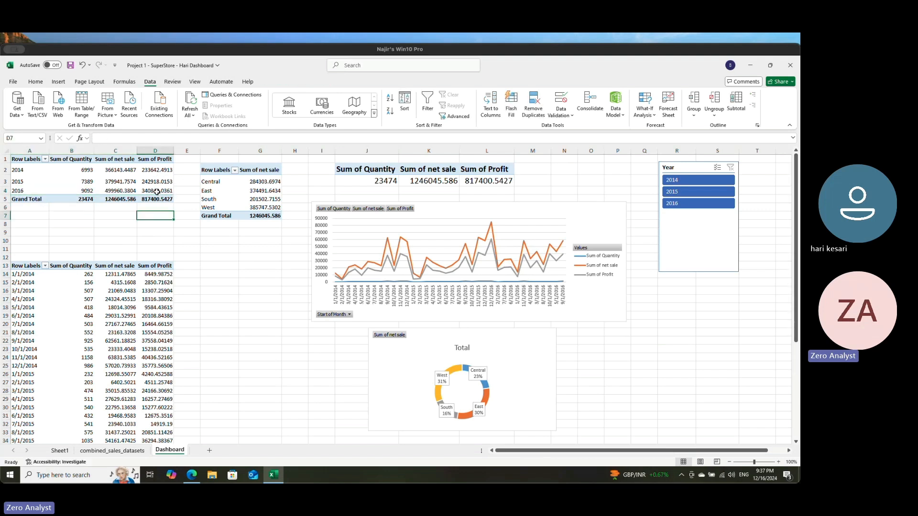
click(156, 191)
click(119, 191)
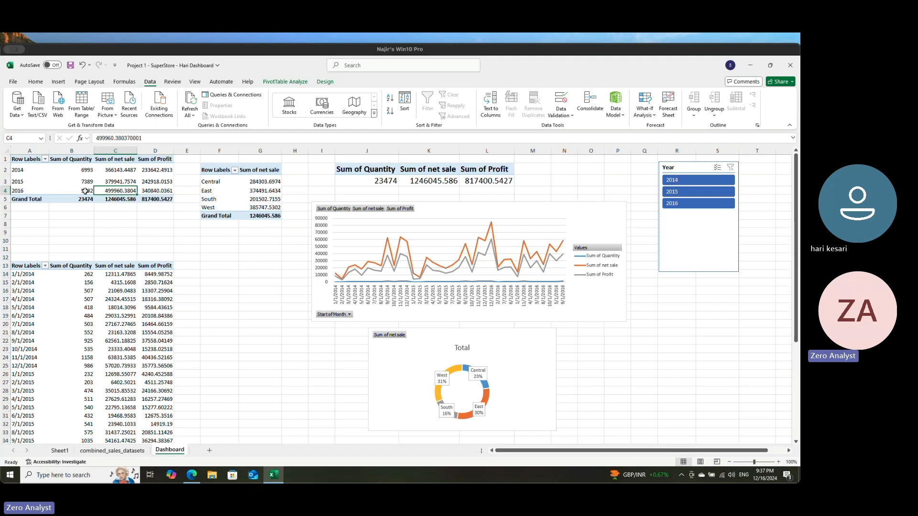
click(387, 182)
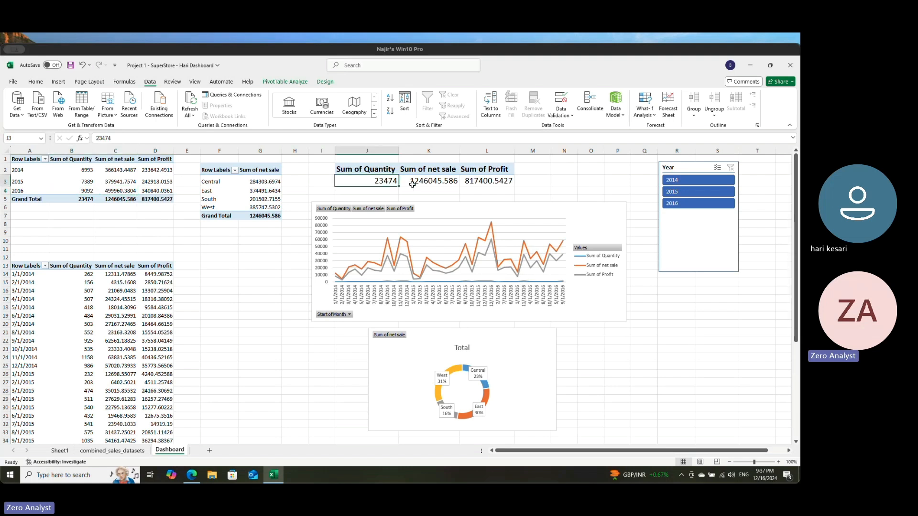
key(Right)
key(Left)
key(Right)
key(Right)
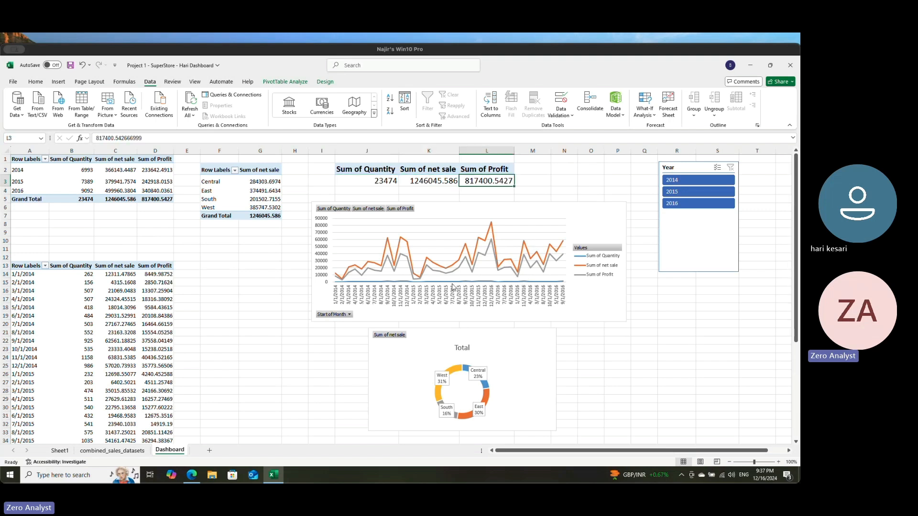
Step: Check the dashboard's response to the Year slicer by filtering to 2016, 2015 and 2014 in turn
click(706, 204)
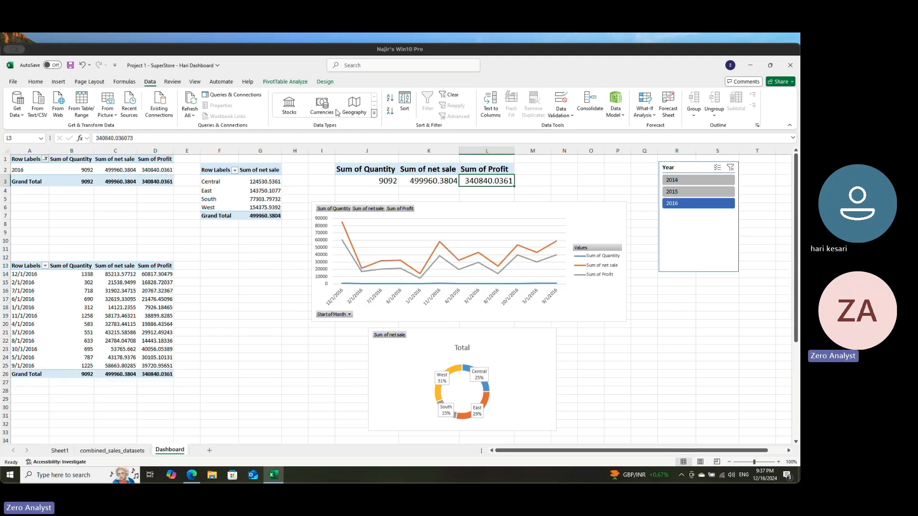
click(711, 192)
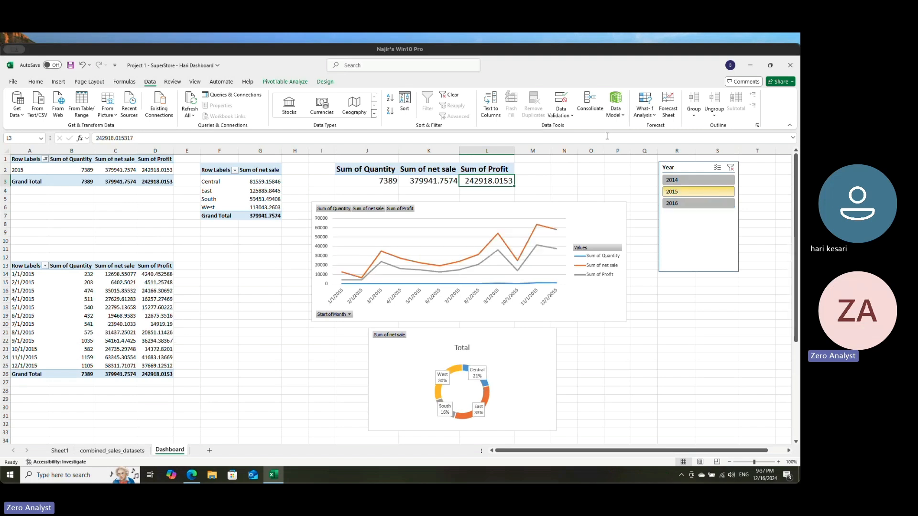
click(679, 181)
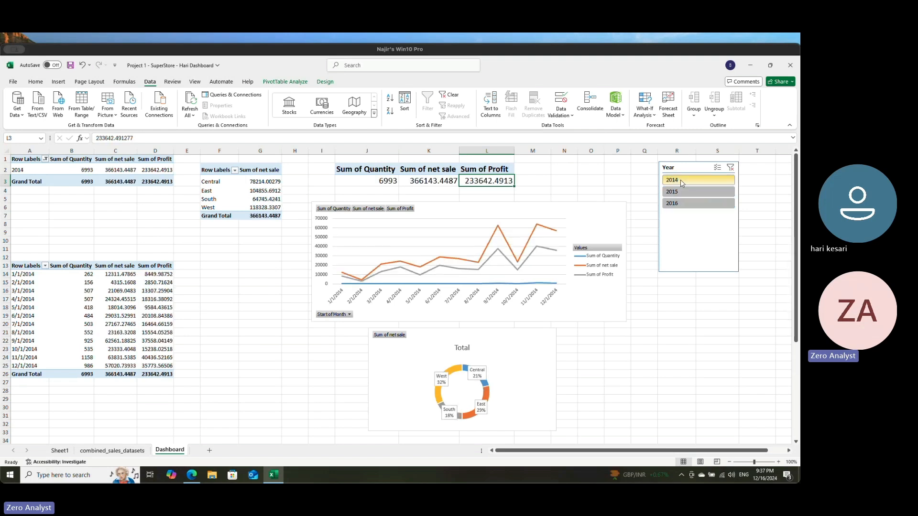